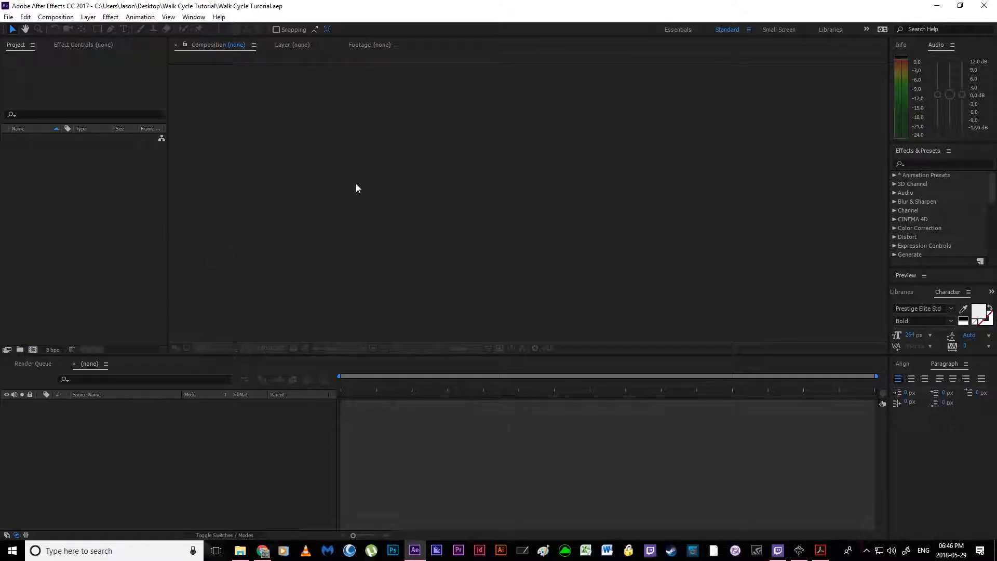
# Step: Import Skinny Character CS6 from the Walk Cycle Tutorial folder as Composition - Retain Layer Sizes
pyautogui.click(119, 237)
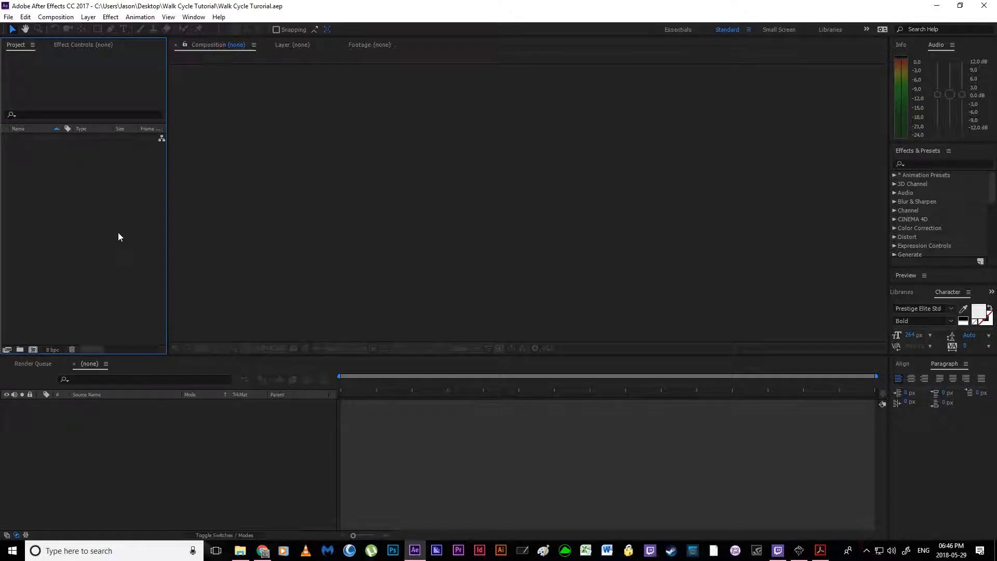
pyautogui.doubleClick(101, 220)
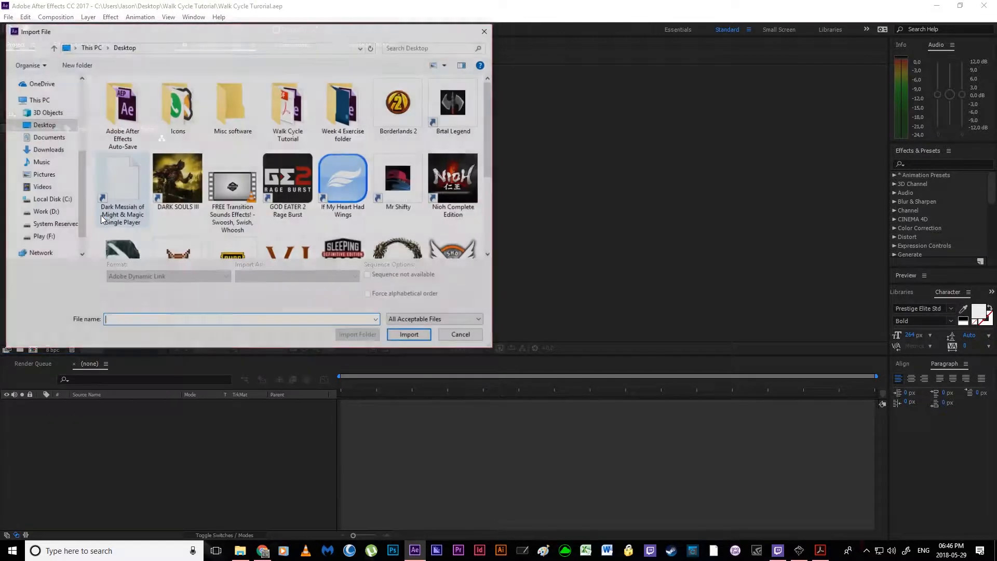
pyautogui.click(283, 127)
pyautogui.doubleClick(284, 126)
pyautogui.click(156, 95)
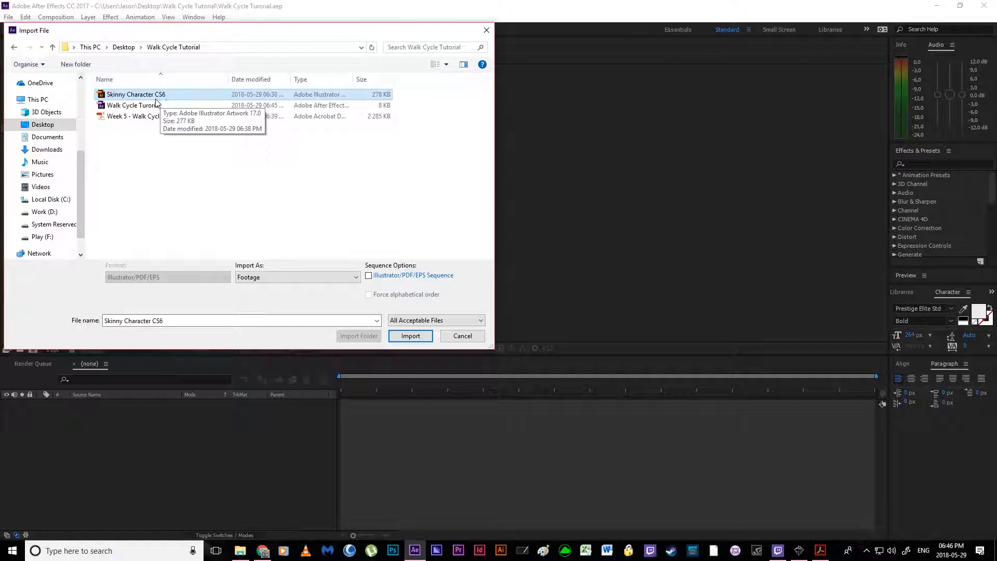
pyautogui.click(265, 280)
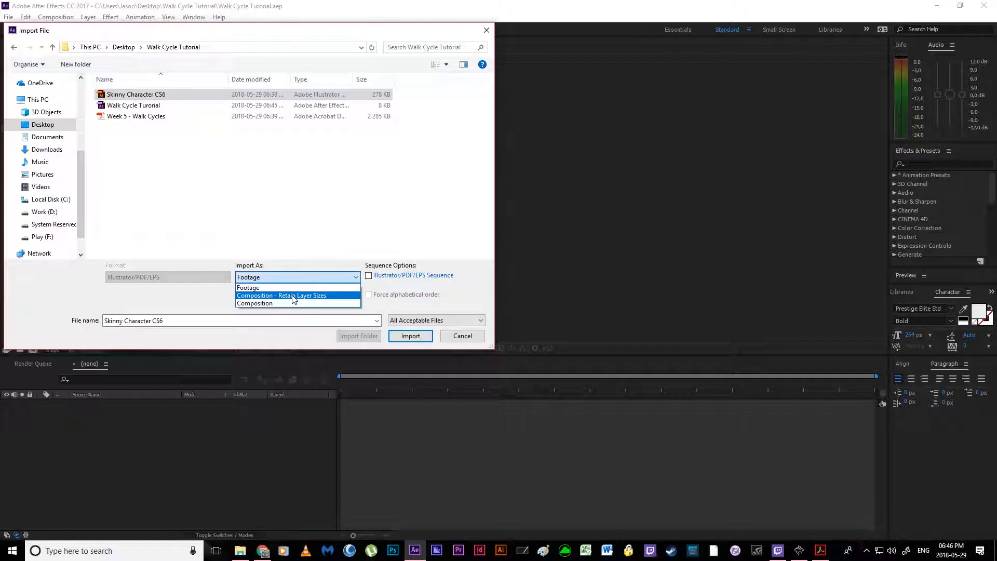
pyautogui.click(291, 296)
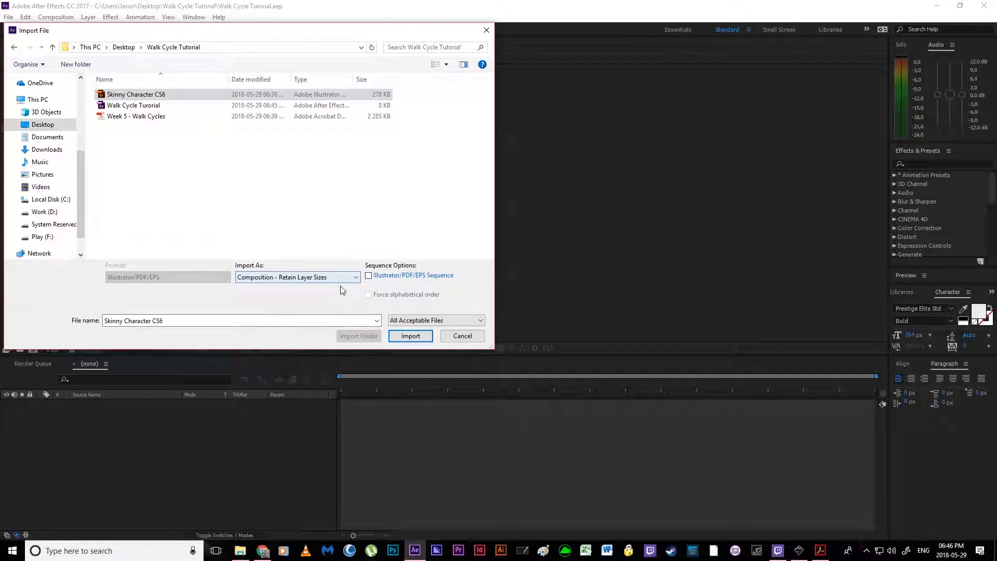
pyautogui.click(410, 336)
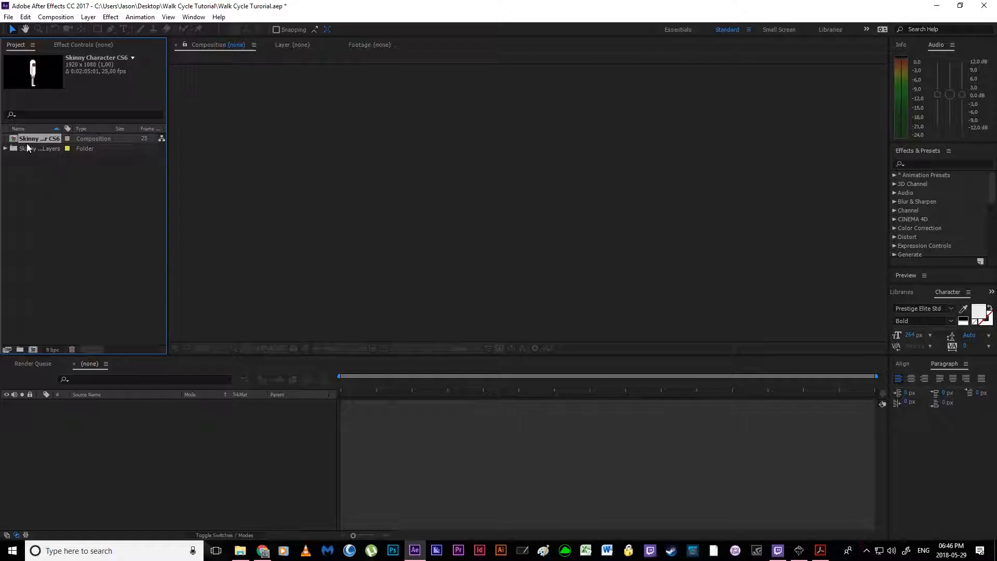
# Step: Open the imported Skinny Character CS6 composition
pyautogui.click(28, 129)
pyautogui.click(41, 142)
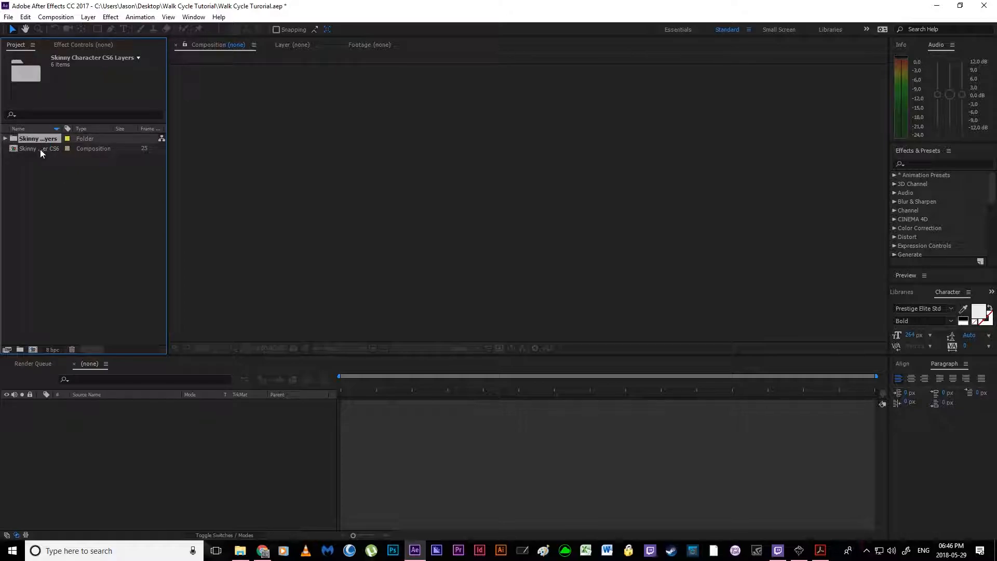
pyautogui.click(37, 148)
pyautogui.doubleClick(35, 147)
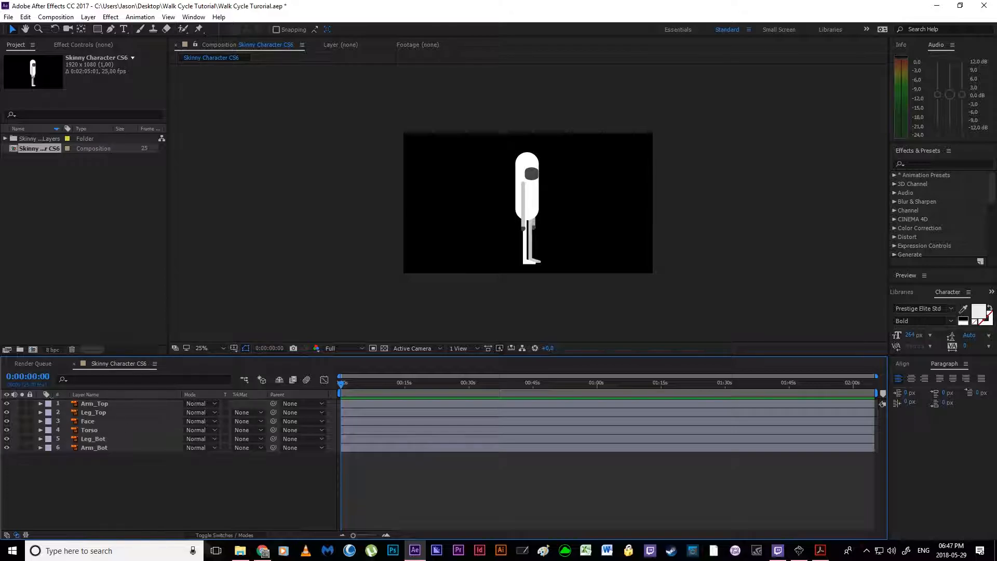
# Step: Copy all six layers of the Skinny Character CS6 composition
pyautogui.moveTo(76, 470); pyautogui.dragTo(137, 401)
pyautogui.moveTo(54, 488); pyautogui.dragTo(146, 397)
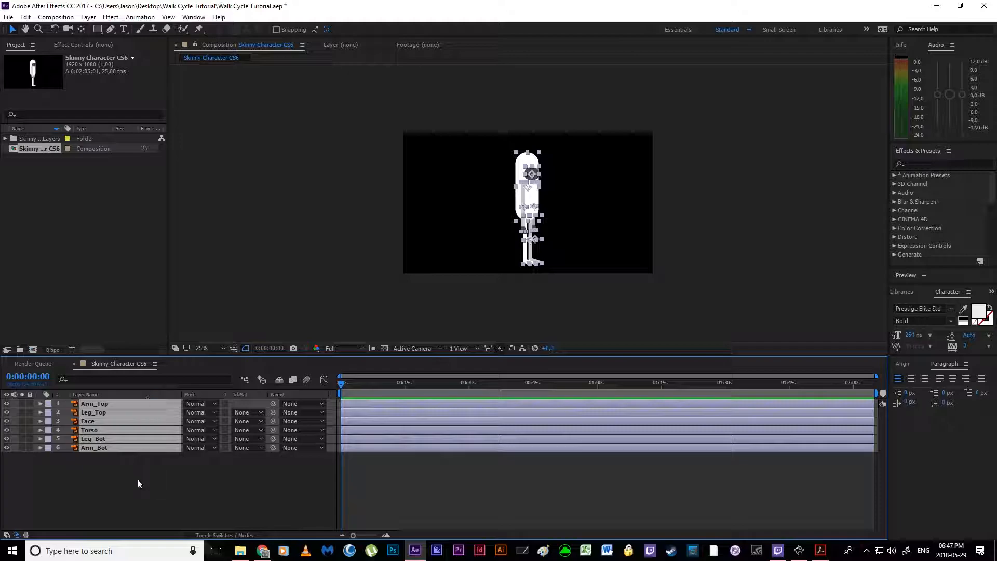
pyautogui.click(58, 328)
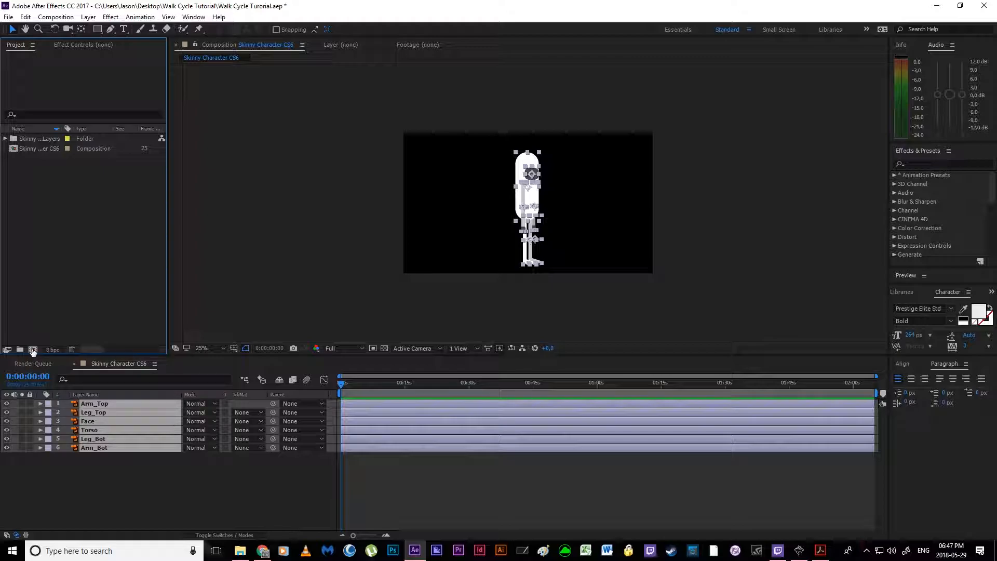
# Step: Create a new composition named Root Animation
pyautogui.click(32, 350)
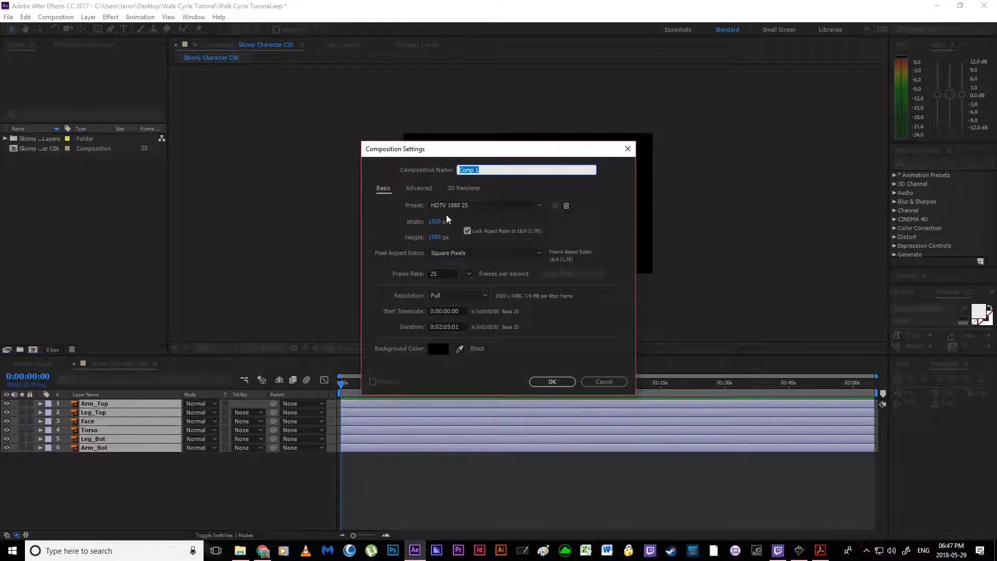
pyautogui.write('Root Animation')
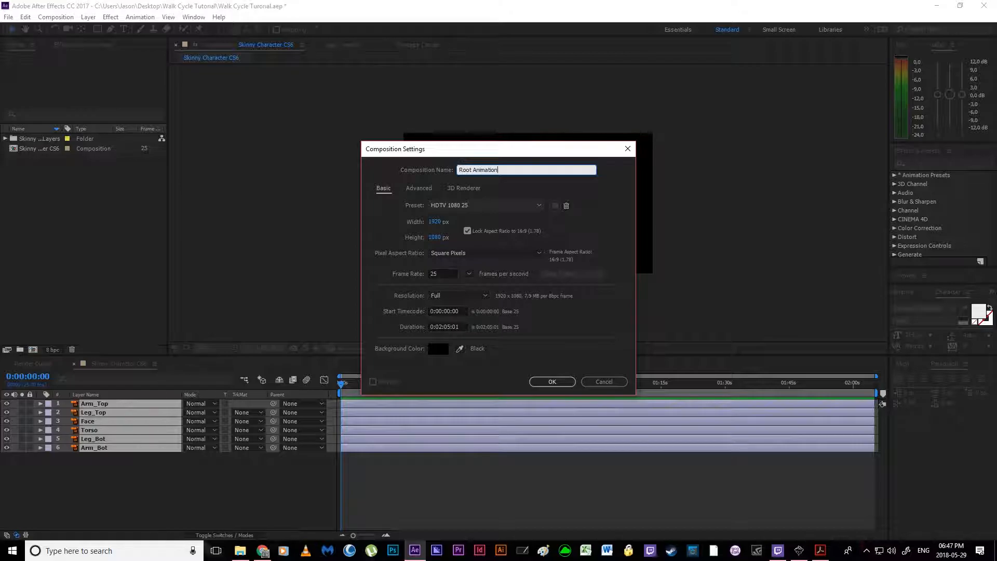
pyautogui.press('Return')
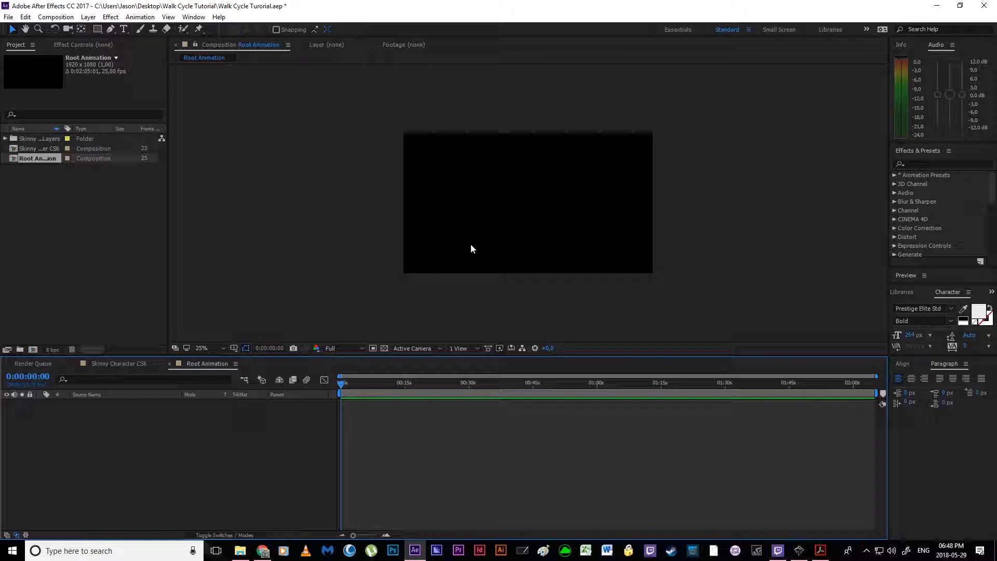
# Step: Set the Root Animation composition's duration to 0:00:05:00 and paste the copied character layers into it
pyautogui.hotkey('ctrl', 'k')
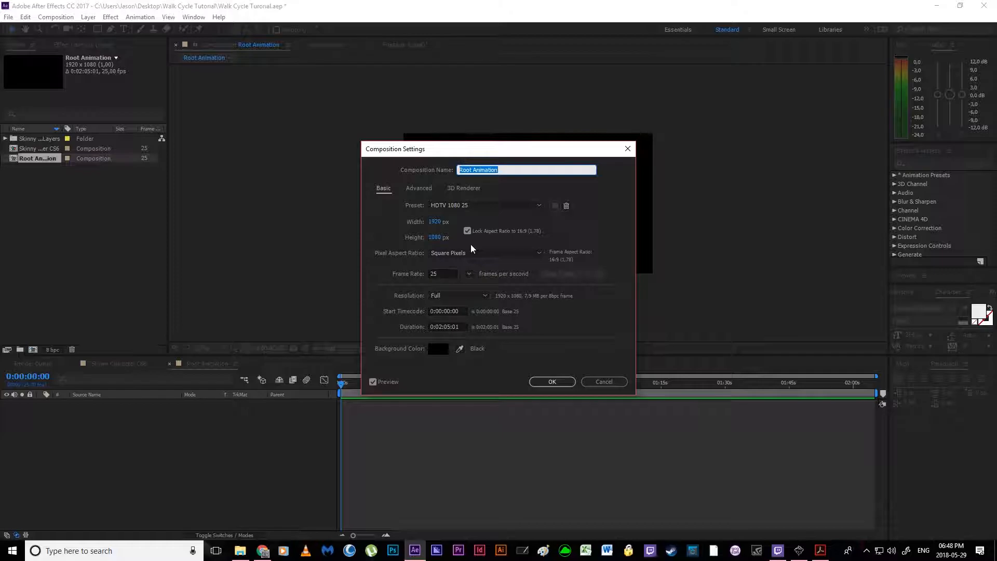
pyautogui.moveTo(406, 153); pyautogui.dragTo(354, 118)
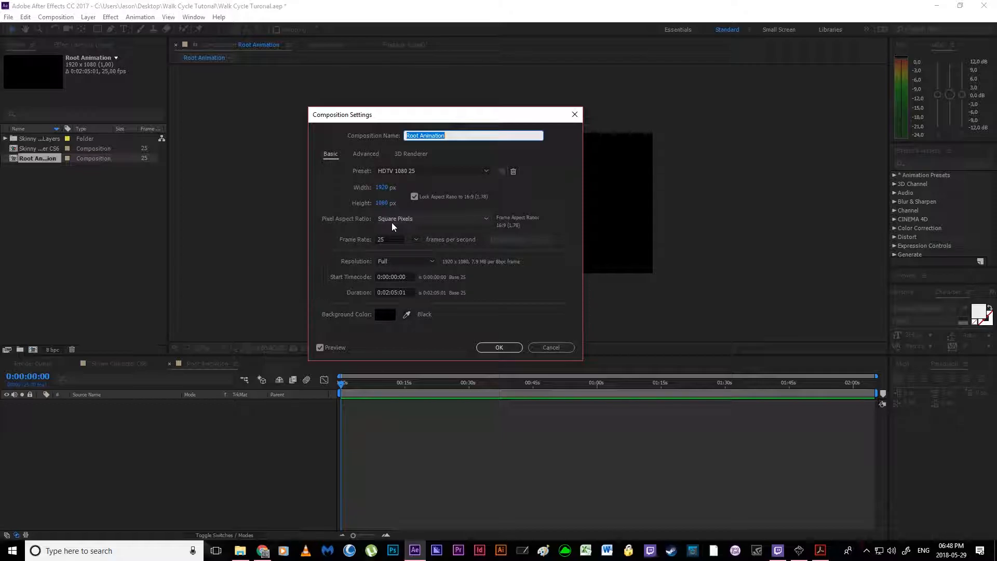
pyautogui.click(389, 292)
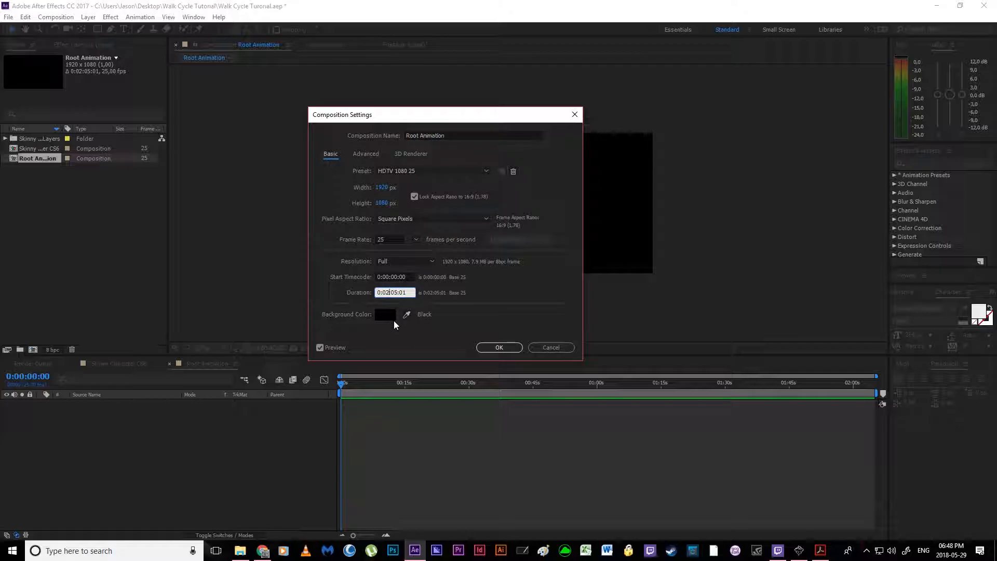
pyautogui.press('BackSpace')
pyautogui.write('0')
pyautogui.click(496, 347)
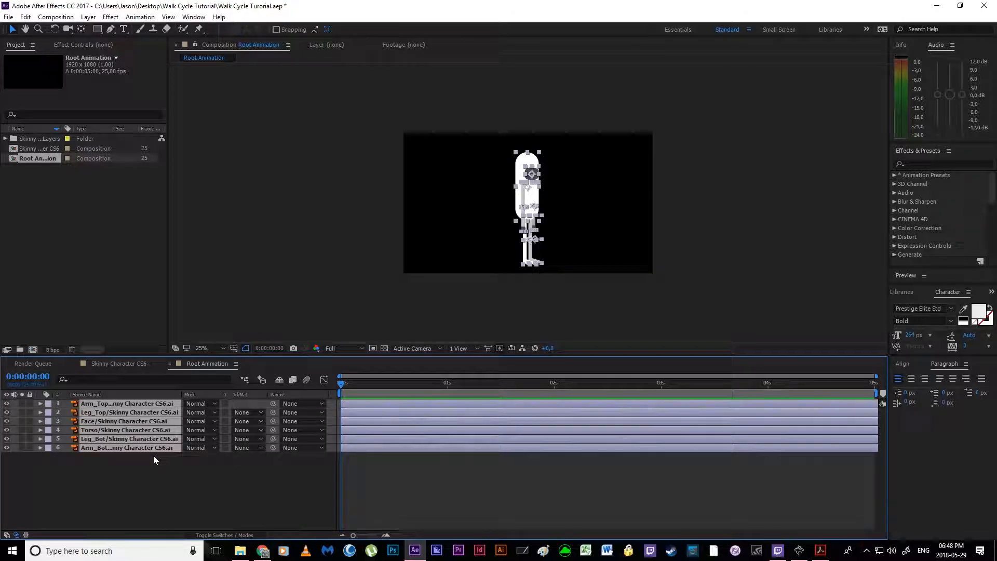
# Step: Show layer names instead of source names for the Root Animation layers
pyautogui.click(145, 475)
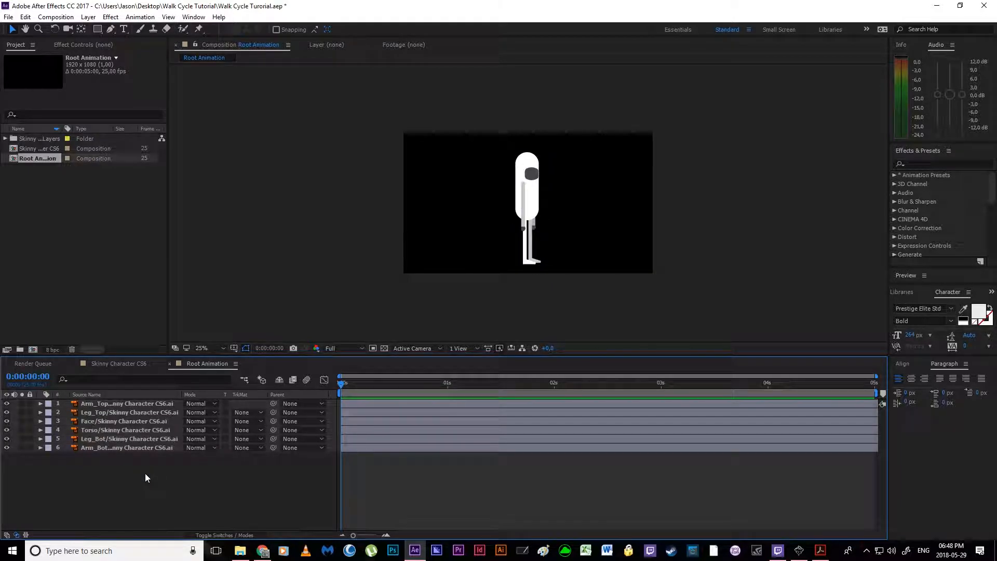
pyautogui.scroll(2, 479, 219)
pyautogui.press('space')
pyautogui.moveTo(552, 226); pyautogui.dragTo(511, 229)
pyautogui.moveTo(377, 293); pyautogui.dragTo(350, 285)
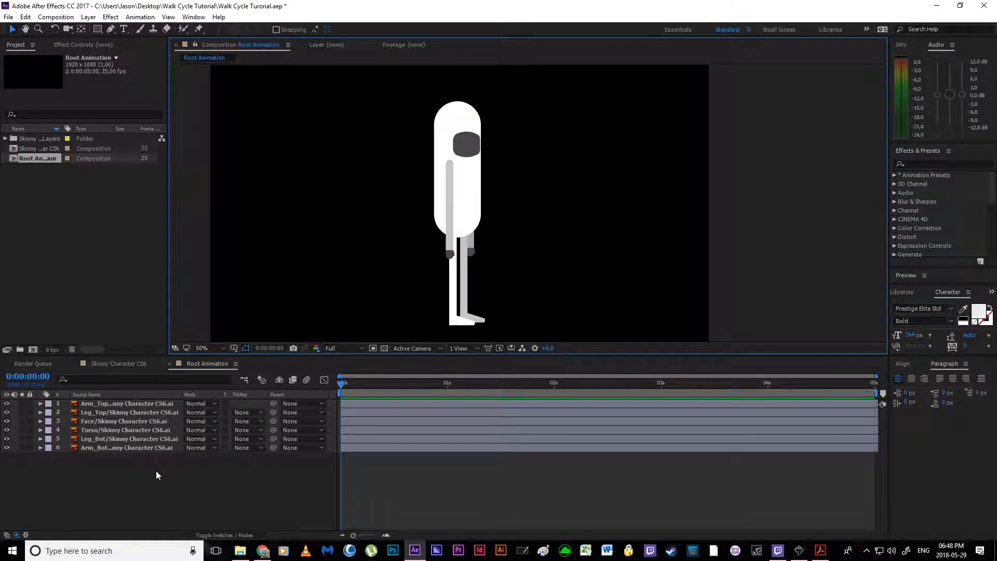
pyautogui.moveTo(115, 505); pyautogui.dragTo(245, 465)
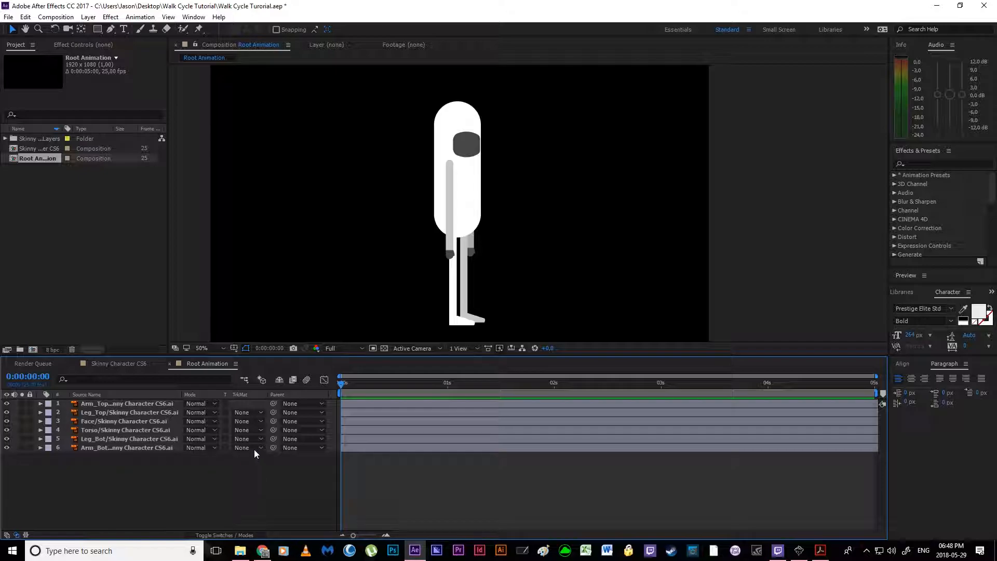
pyautogui.click(95, 394)
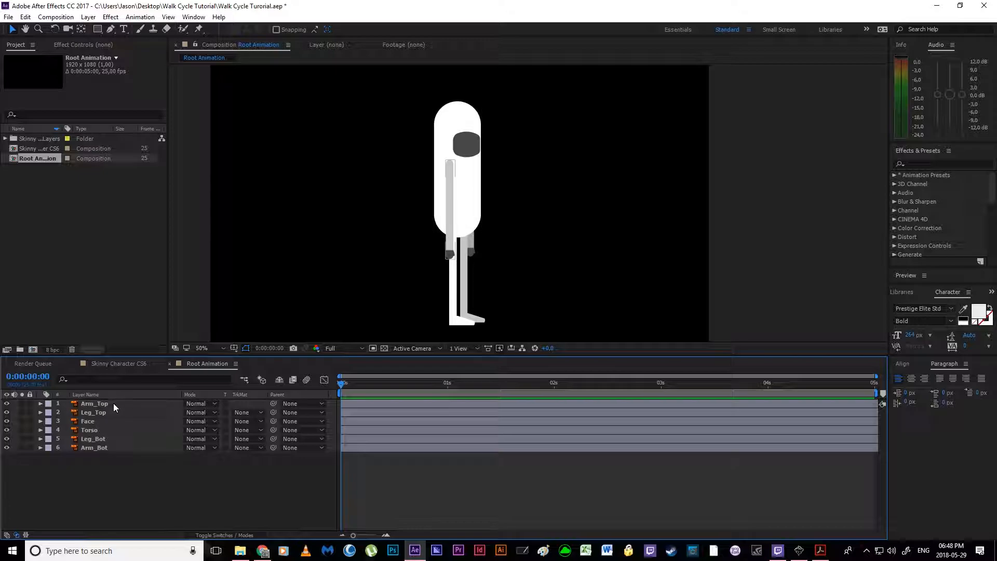
pyautogui.click(91, 395)
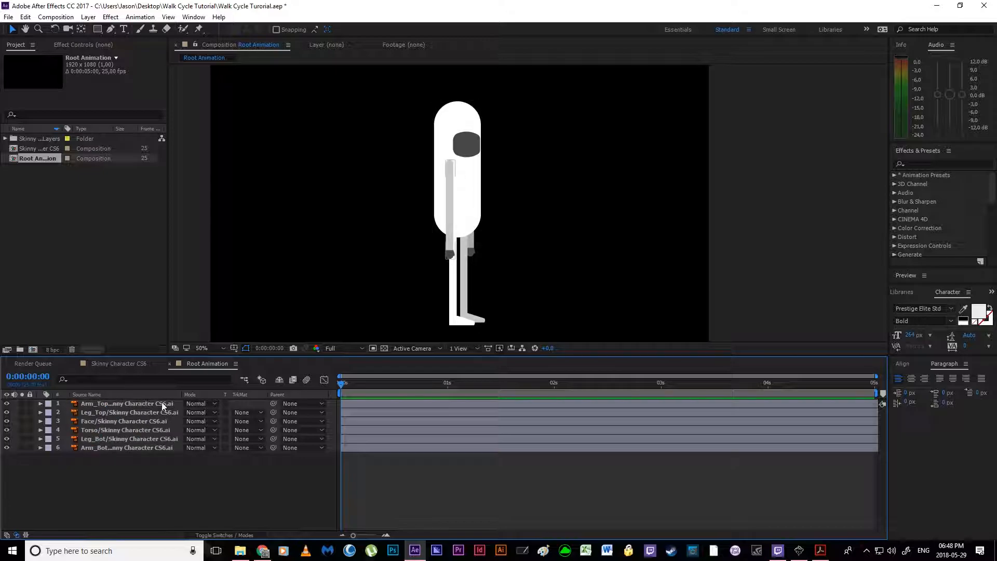
pyautogui.click(91, 395)
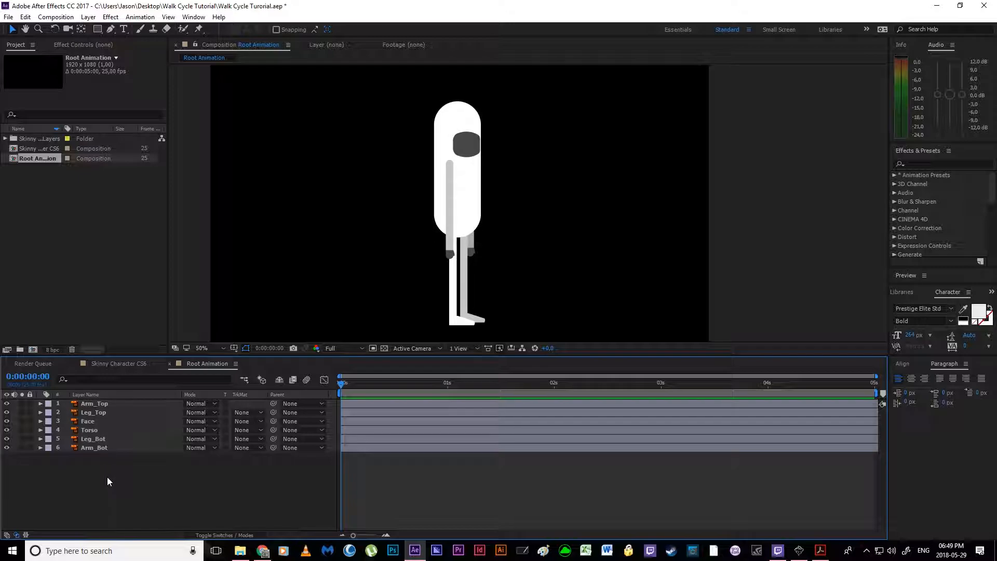
# Step: Solo the Arm_Top layer, place its anchor point at the shoulder end of the arm, and unsolo it
pyautogui.click(97, 405)
pyautogui.scroll(2, 311, 279)
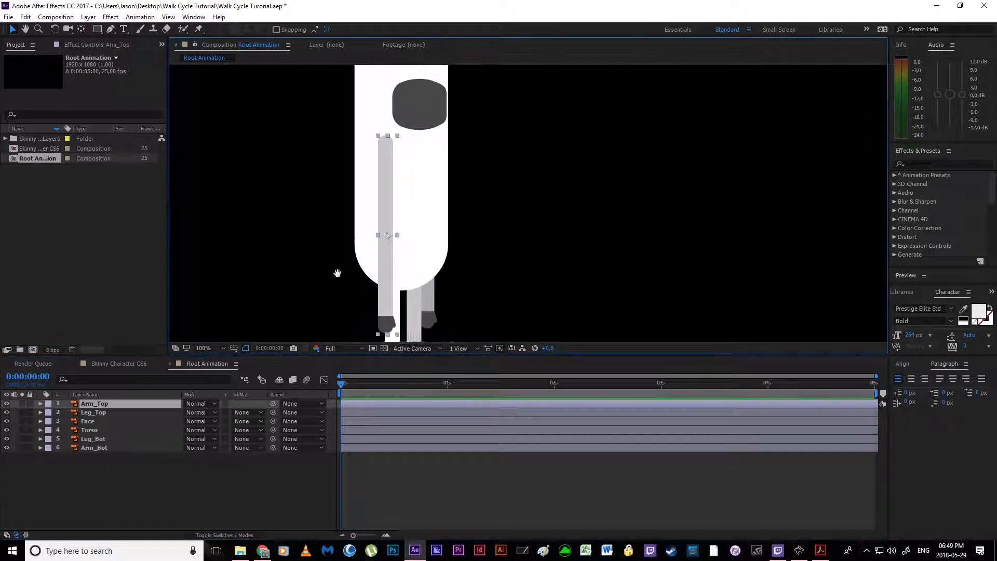
pyautogui.click(22, 404)
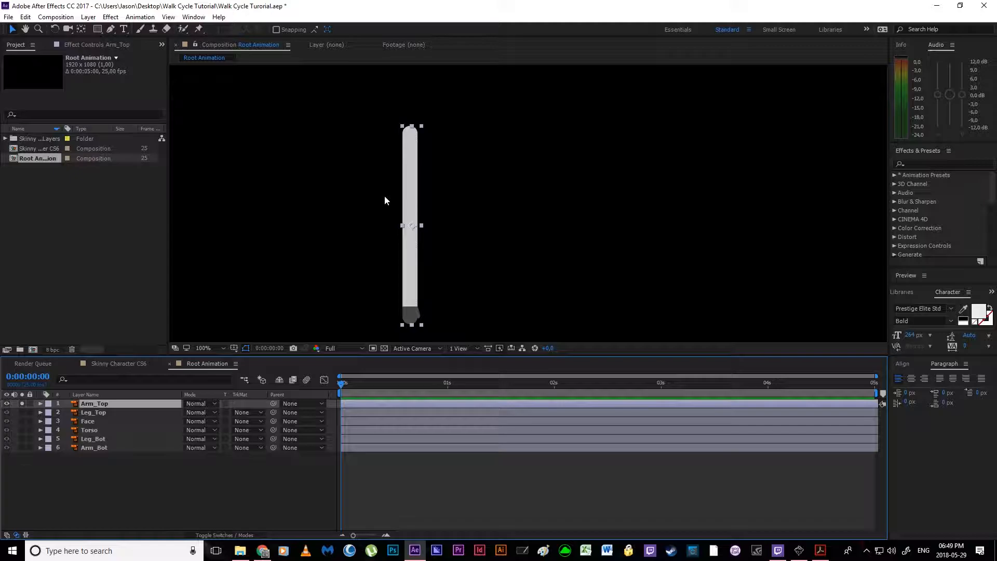
pyautogui.click(81, 30)
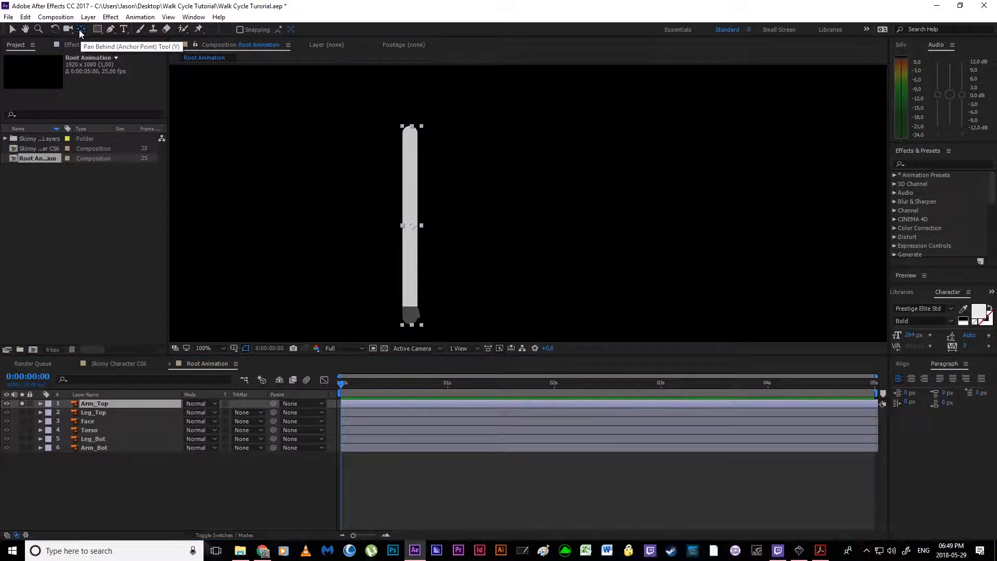
pyautogui.moveTo(416, 223); pyautogui.dragTo(411, 133)
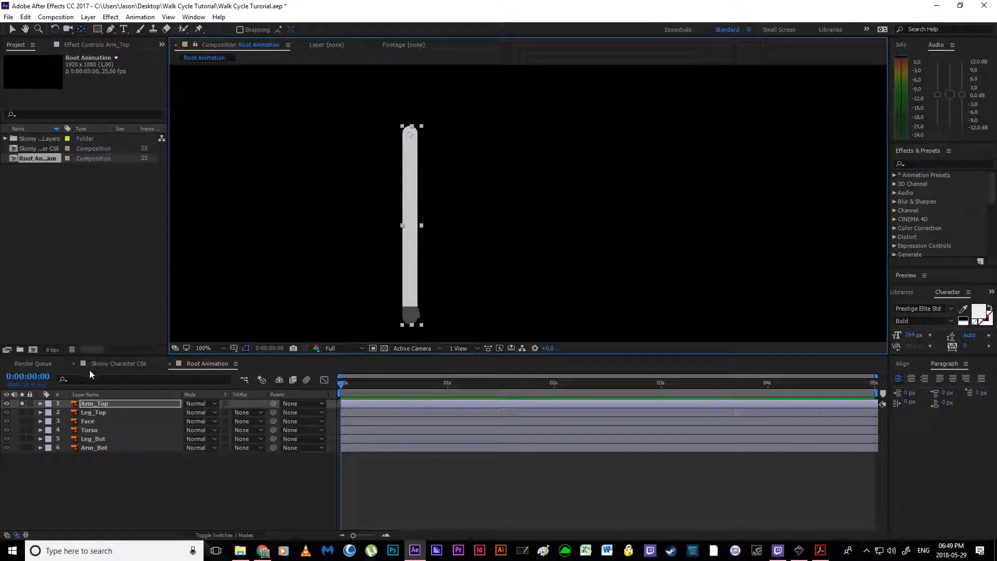
pyautogui.click(86, 406)
pyautogui.click(22, 405)
# Step: Solo the Leg_Top layer and move its anchor point to the hip end of the leg
pyautogui.click(23, 408)
pyautogui.click(23, 408)
pyautogui.click(23, 413)
pyautogui.moveTo(386, 287); pyautogui.dragTo(365, 143)
pyautogui.click(408, 213)
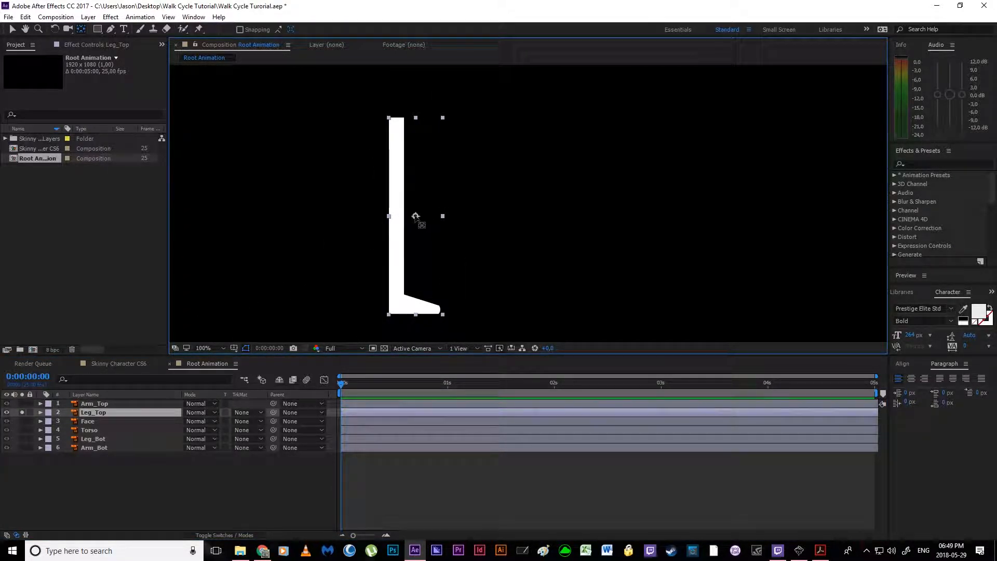
pyautogui.moveTo(415, 216); pyautogui.dragTo(398, 127)
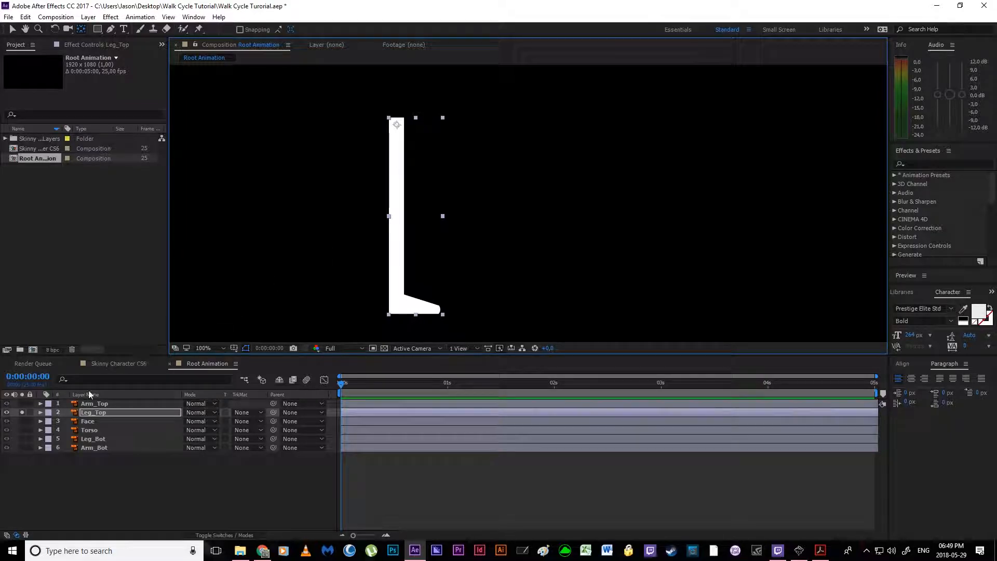
# Step: Shift the Face layer's anchor point slightly toward the front of the face, soloing the layer to inspect it first
pyautogui.click(78, 421)
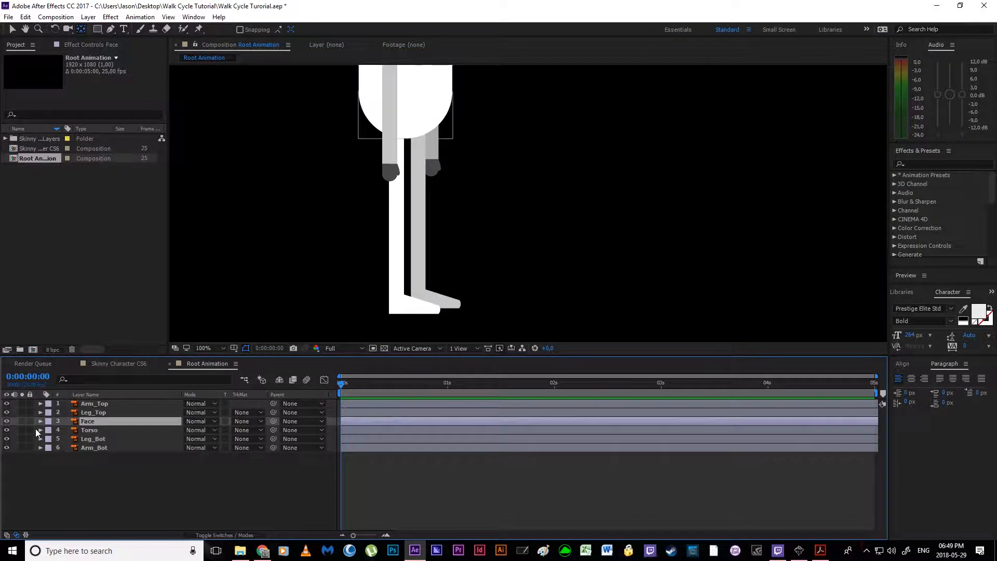
pyautogui.click(22, 421)
pyautogui.press('h')
pyautogui.moveTo(368, 119); pyautogui.dragTo(361, 270)
pyautogui.press('y')
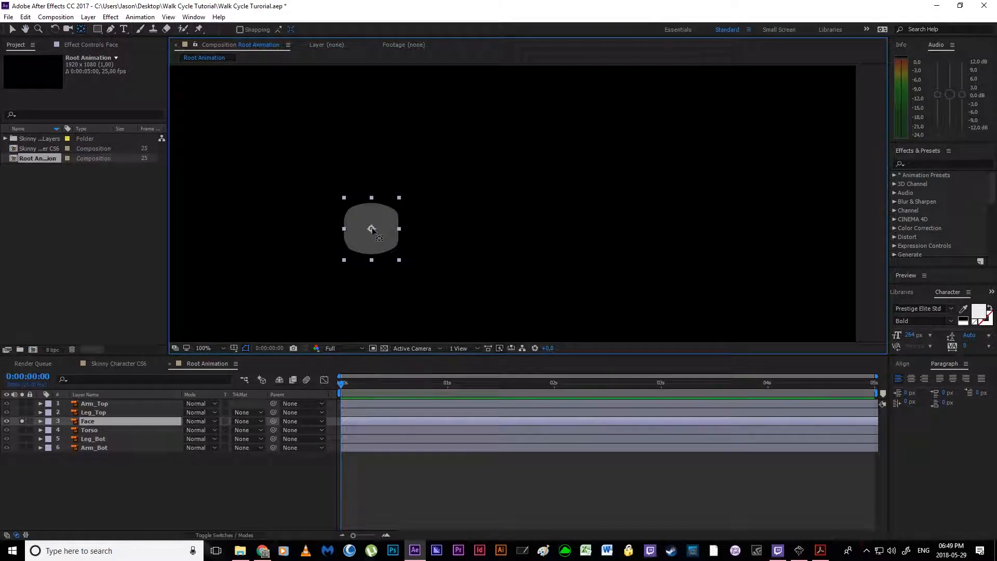
pyautogui.click(22, 421)
pyautogui.press('h')
pyautogui.moveTo(378, 229); pyautogui.dragTo(438, 223)
pyautogui.press('y')
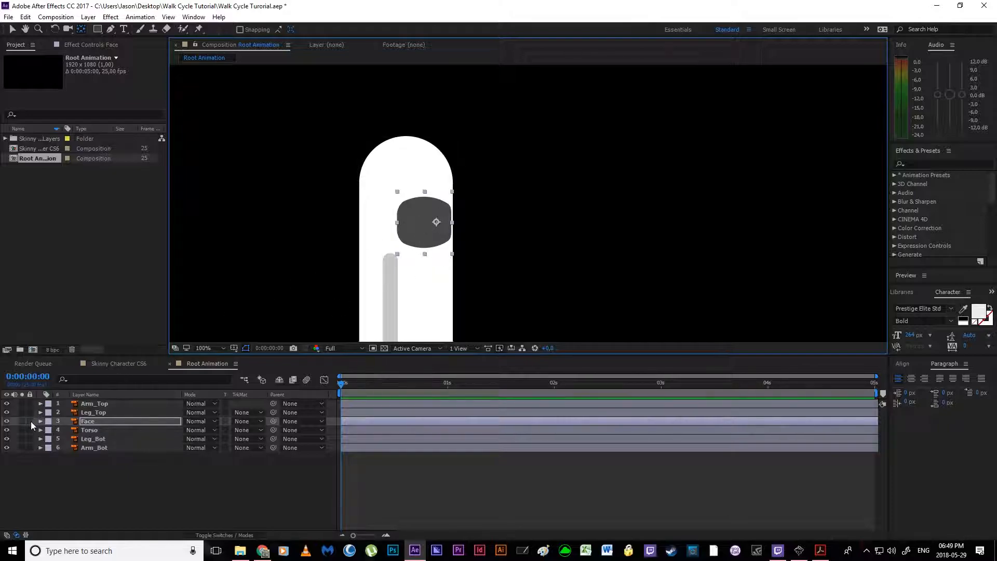
# Step: Solo the Torso layer and move its anchor point straight down, below the middle of the torso
pyautogui.click(104, 430)
pyautogui.click(22, 430)
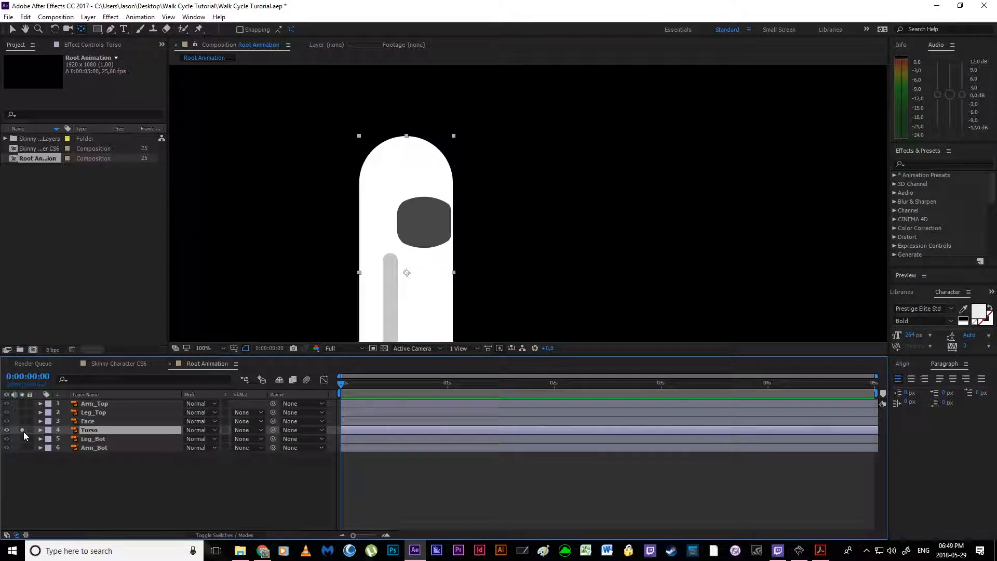
pyautogui.press('space')
pyautogui.moveTo(402, 288); pyautogui.dragTo(458, 223)
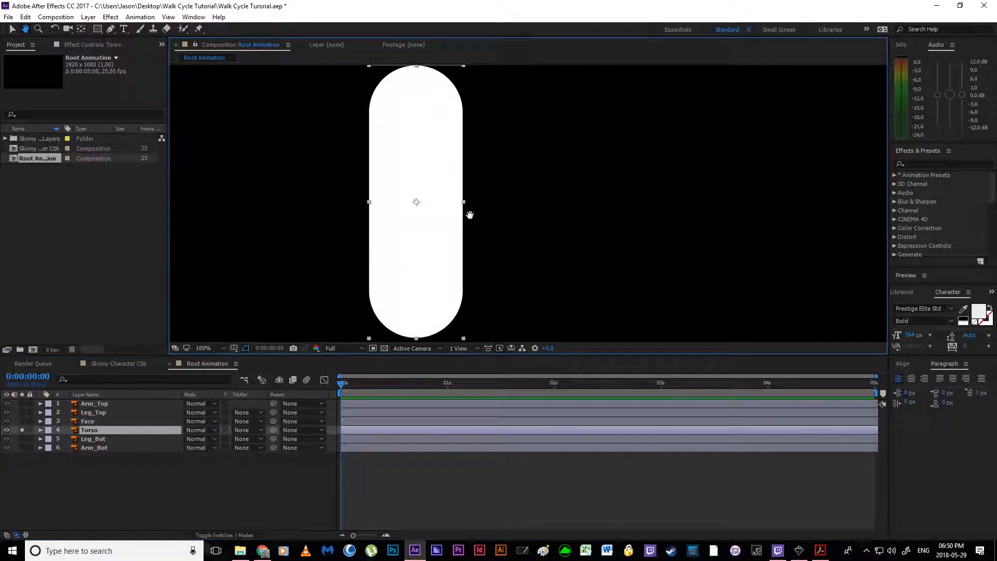
pyautogui.press('y')
pyautogui.moveTo(430, 213); pyautogui.dragTo(417, 256)
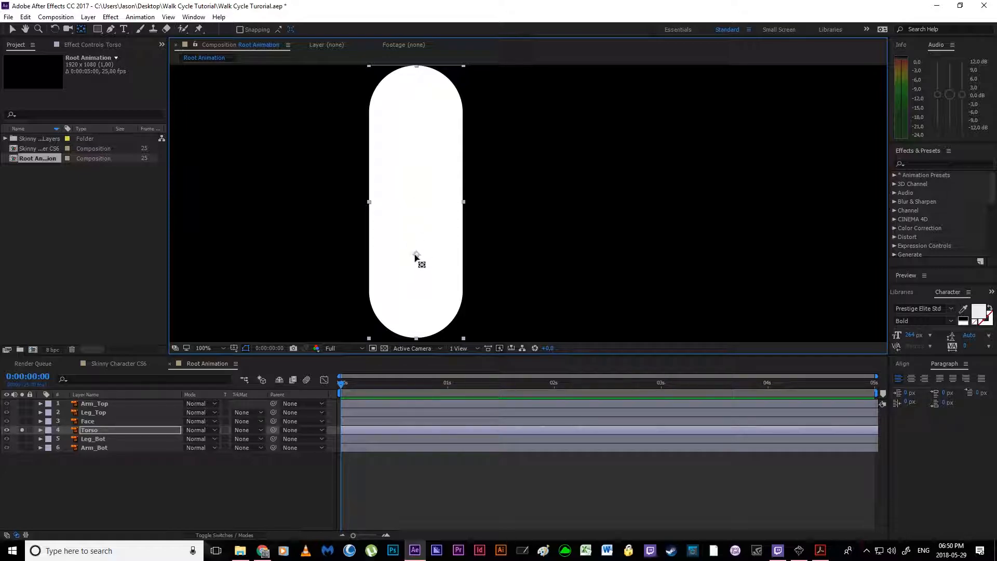
# Step: Move the Torso layer's anchor point a little further down the torso and unsolo the layer
pyautogui.moveTo(418, 255); pyautogui.dragTo(418, 278)
pyautogui.click(22, 430)
# Step: Solo the Leg_Bot layer, move its anchor point to the hip end of the leg, and unsolo it
pyautogui.click(22, 439)
pyautogui.click(96, 438)
pyautogui.moveTo(381, 333); pyautogui.dragTo(389, 153)
pyautogui.moveTo(456, 232); pyautogui.dragTo(438, 145)
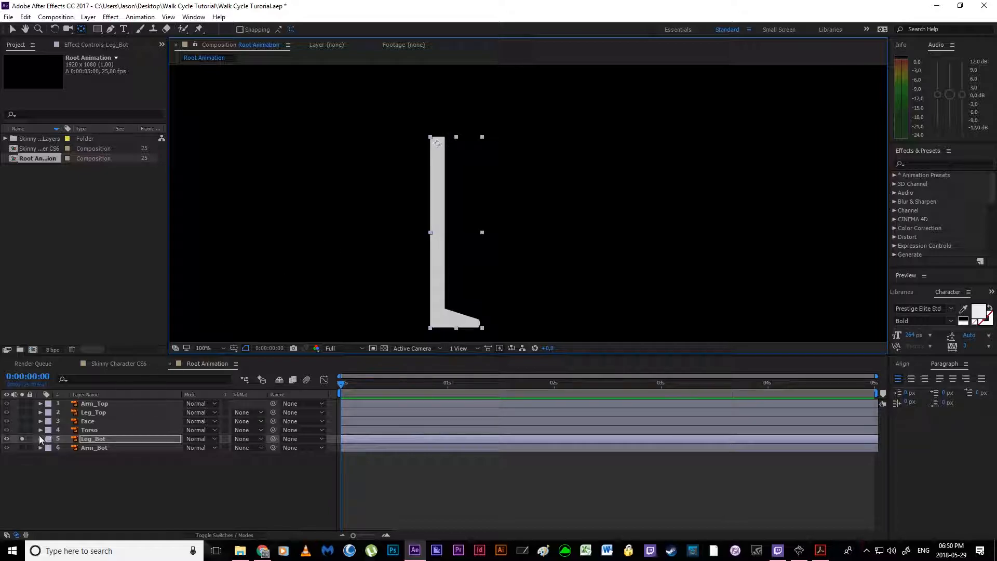
pyautogui.click(23, 439)
# Step: Solo the Arm_Bot layer, move its anchor point to the shoulder end of the arm, and unsolo it
pyautogui.click(23, 447)
pyautogui.click(94, 448)
pyautogui.moveTo(403, 165); pyautogui.dragTo(352, 319)
pyautogui.press('y')
pyautogui.moveTo(396, 255); pyautogui.dragTo(397, 164)
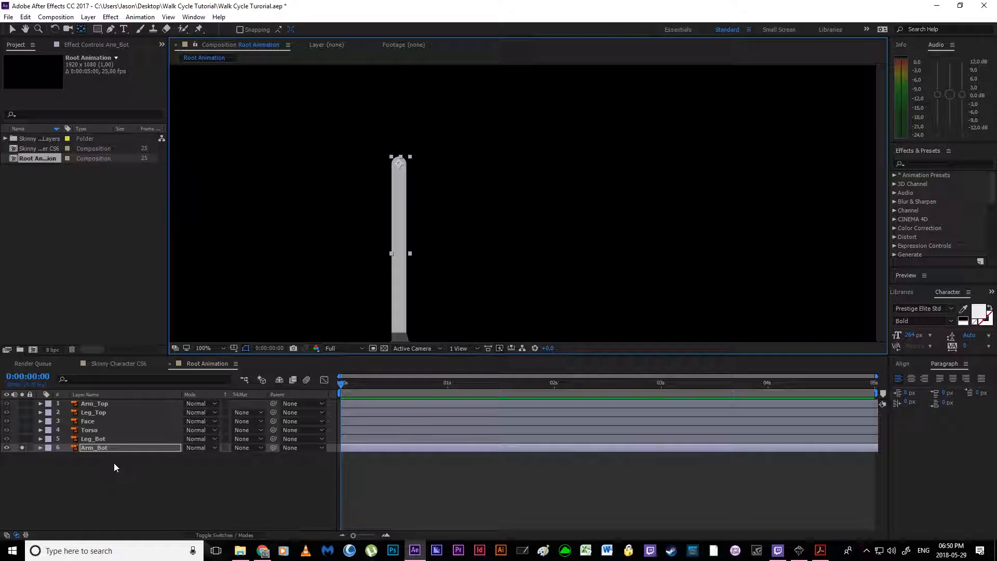
pyautogui.click(43, 471)
pyautogui.click(22, 448)
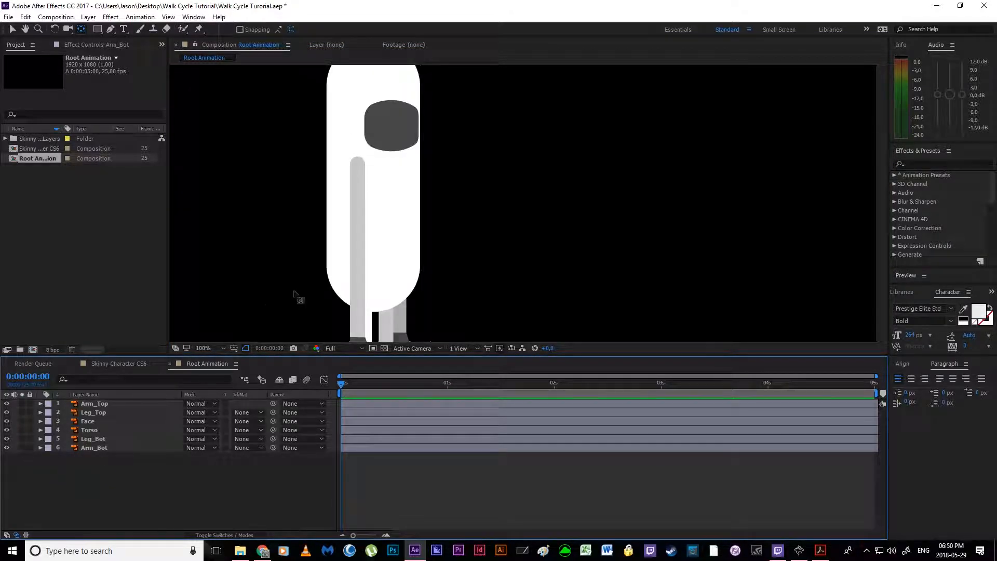
pyautogui.scroll(-2, 450, 283)
pyautogui.moveTo(450, 284); pyautogui.dragTo(414, 259)
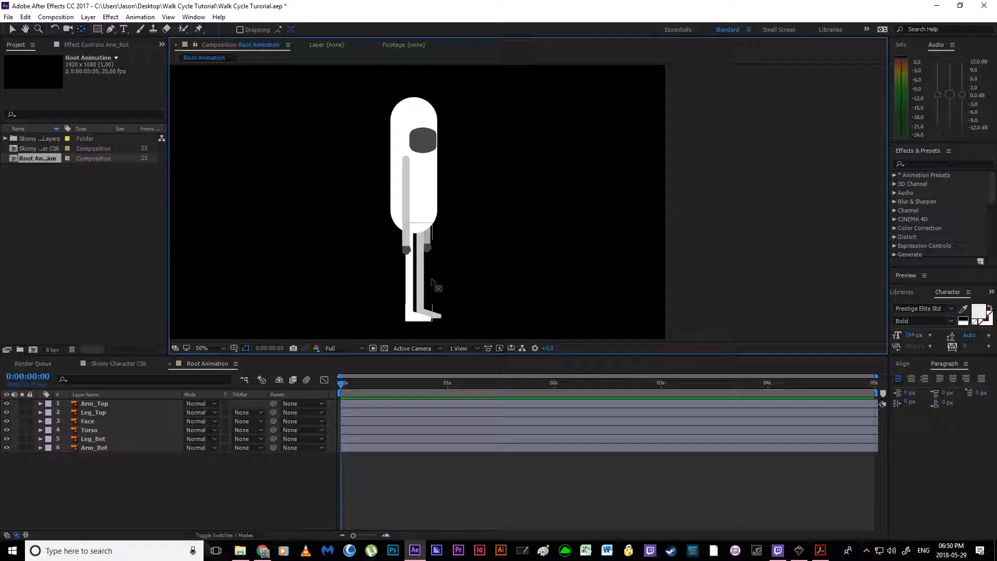
pyautogui.click(128, 469)
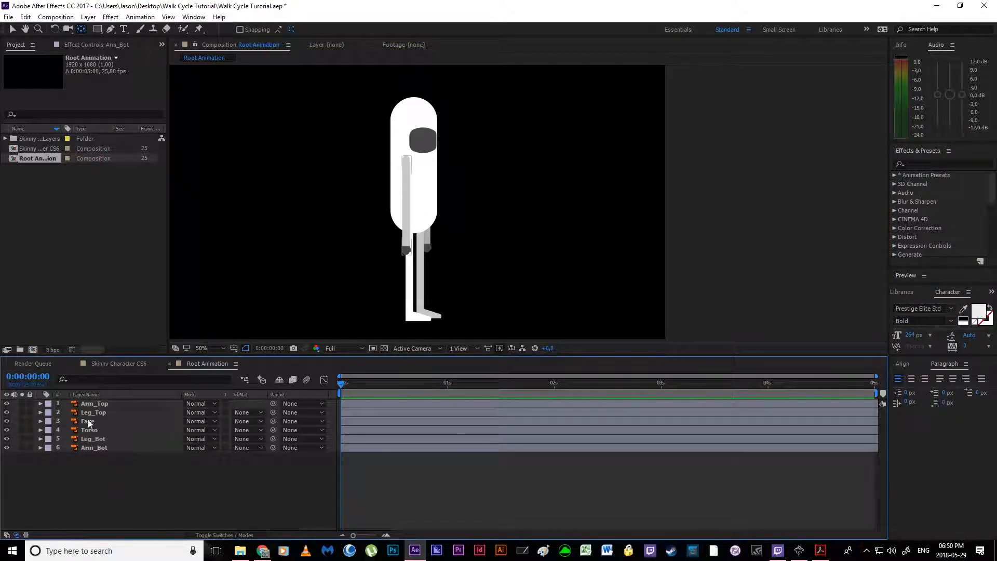
pyautogui.click(98, 405)
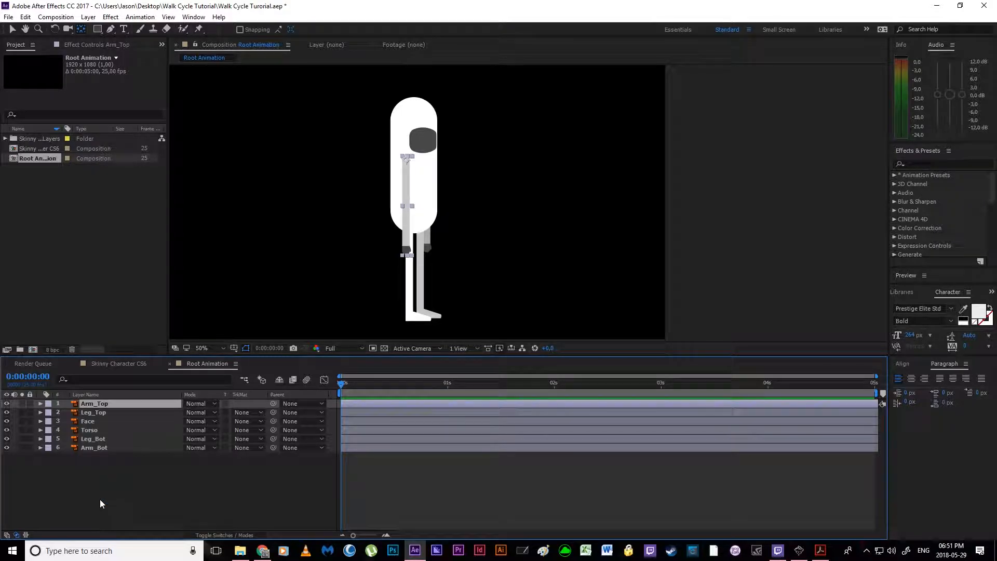
pyautogui.keyDown('ctrl'); pyautogui.click(100, 439); pyautogui.keyUp('ctrl')
pyautogui.click(105, 470)
# Step: Hide the Arm_Top and Arm_Bot layers from view and lock both of them
pyautogui.click(102, 404)
pyautogui.click(7, 404)
pyautogui.click(101, 447)
pyautogui.click(6, 448)
pyautogui.click(147, 484)
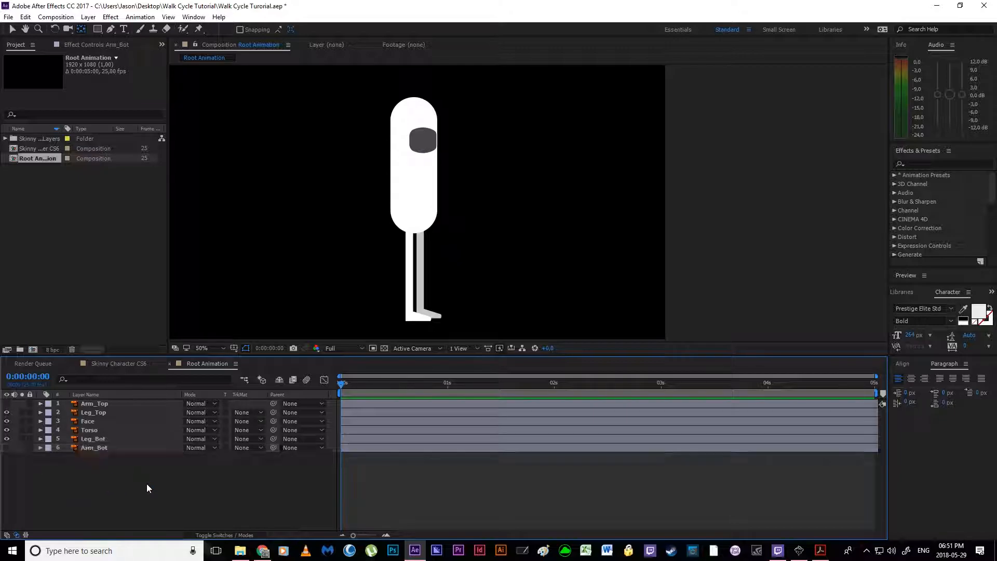
pyautogui.click(88, 448)
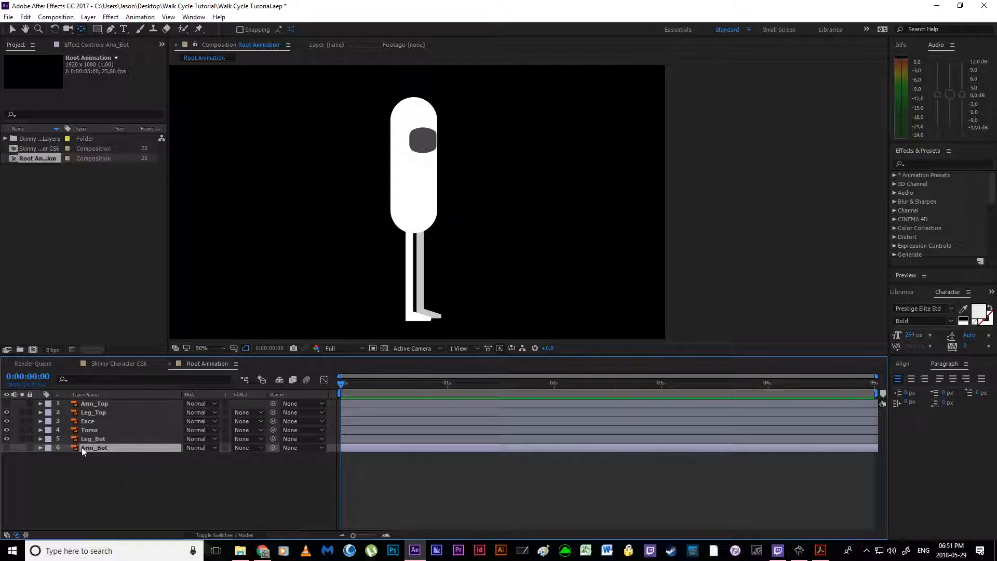
pyautogui.click(30, 448)
pyautogui.click(29, 404)
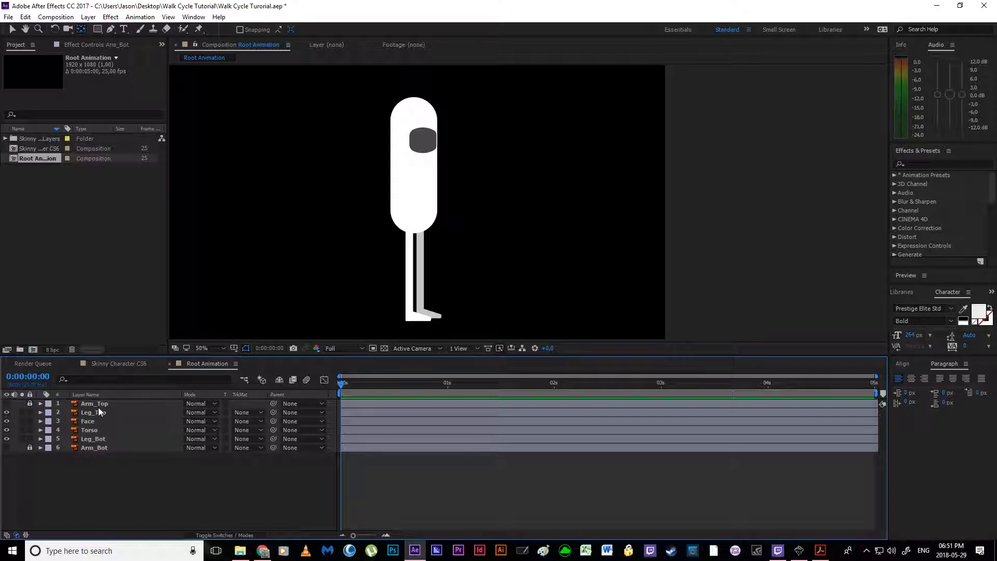
# Step: Mark the Arm_Top and Arm_Bot layers as shy and hide shy layers from the timeline
pyautogui.click(228, 541)
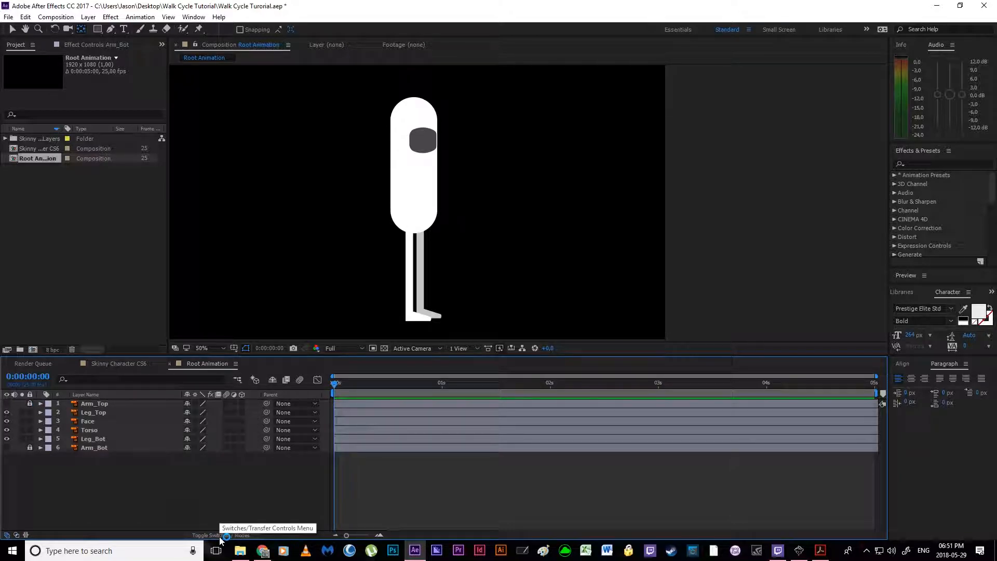
pyautogui.click(187, 405)
pyautogui.click(272, 381)
# Step: Hide and lock the Face layer and mark it as shy so it leaves the timeline list
pyautogui.click(130, 406)
pyautogui.click(121, 413)
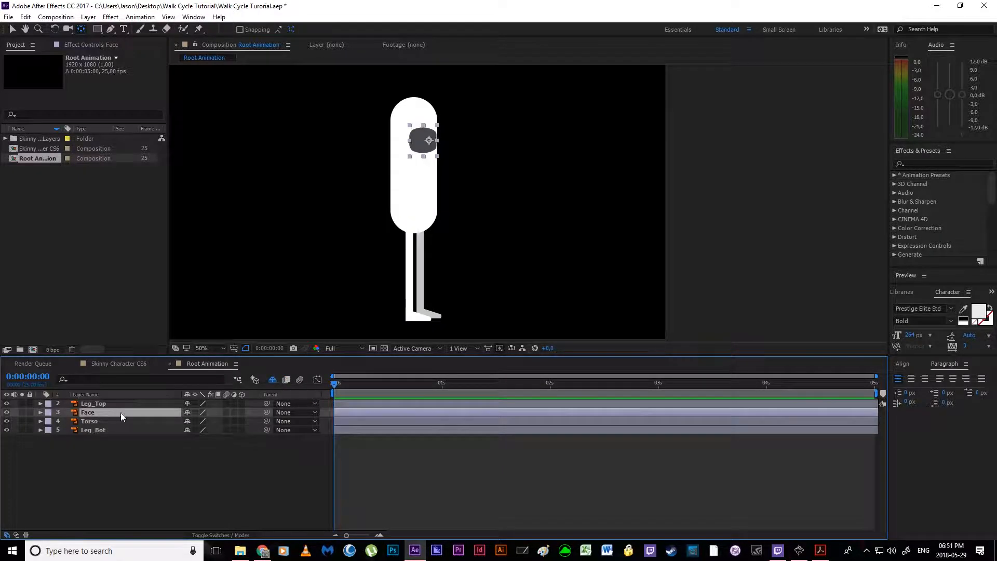
pyautogui.click(6, 412)
pyautogui.click(29, 413)
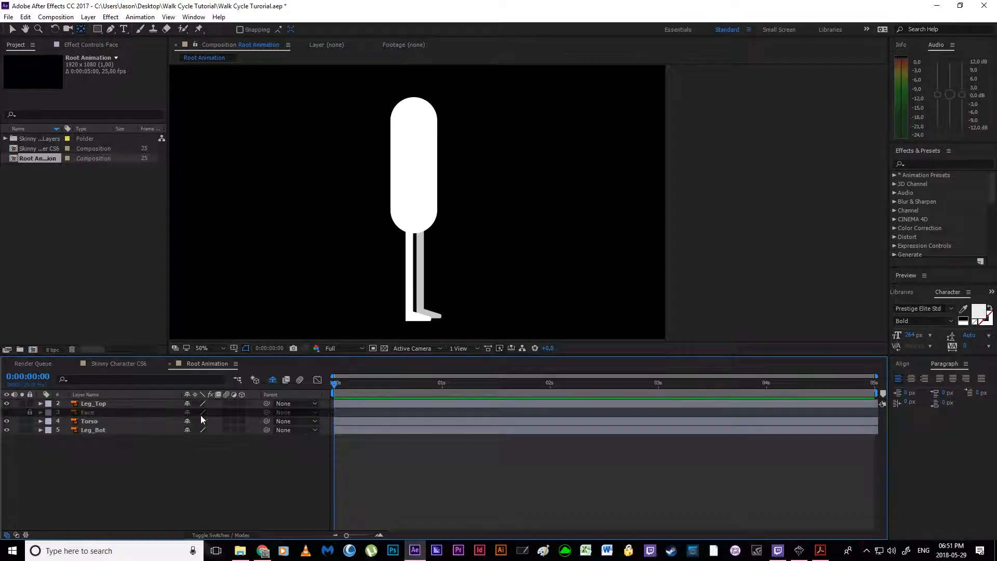
pyautogui.click(188, 412)
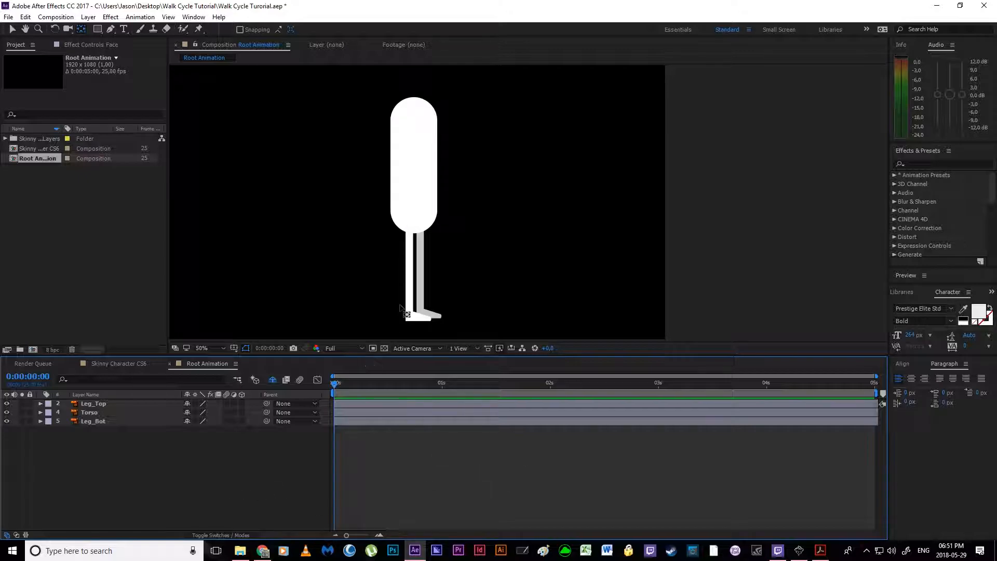
# Step: Switch to the Selection tool and show the rulers around the composition, with the legs in view
pyautogui.scroll(2, 463, 299)
pyautogui.moveTo(443, 308); pyautogui.dragTo(504, 230)
pyautogui.press('v')
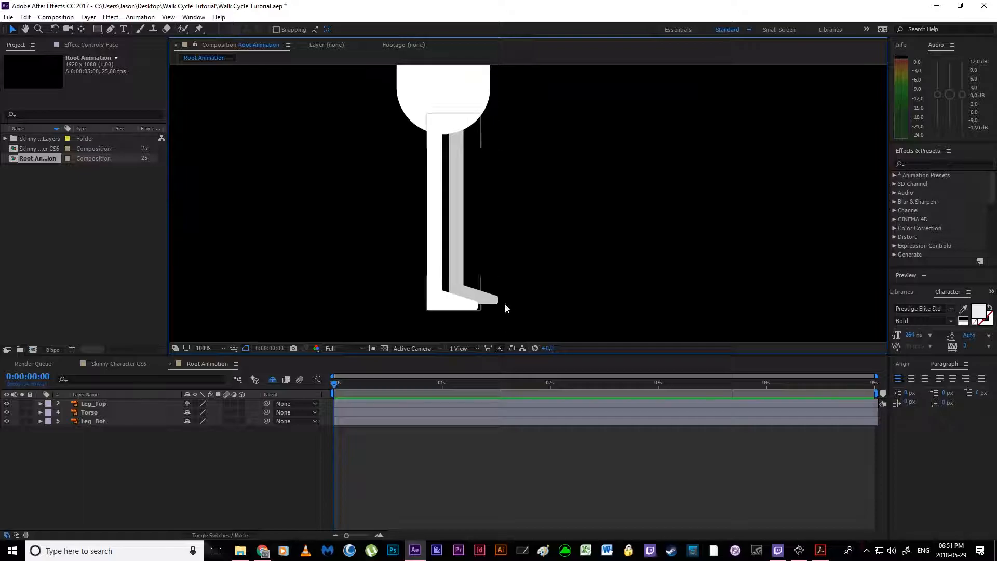
pyautogui.click(168, 17)
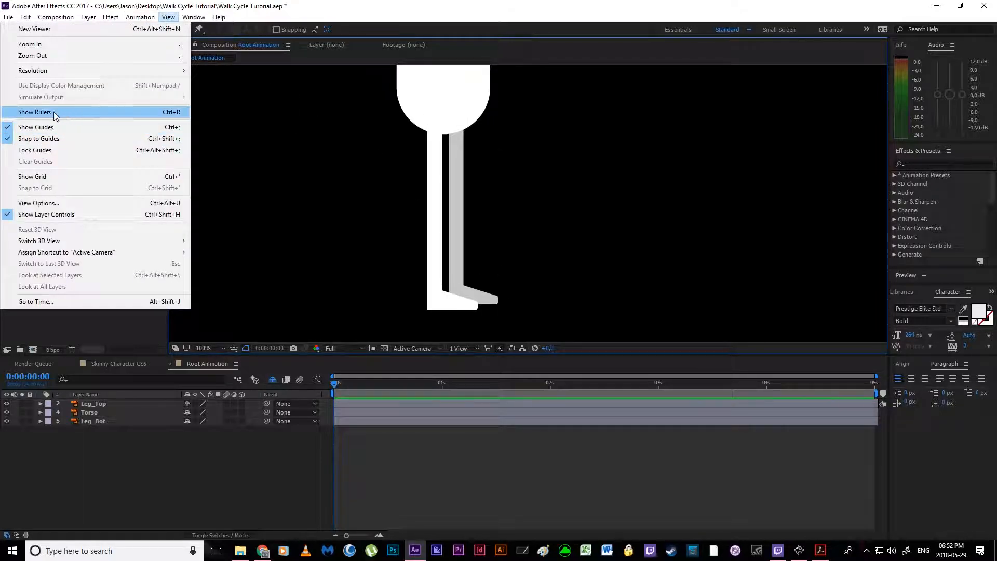
pyautogui.click(178, 114)
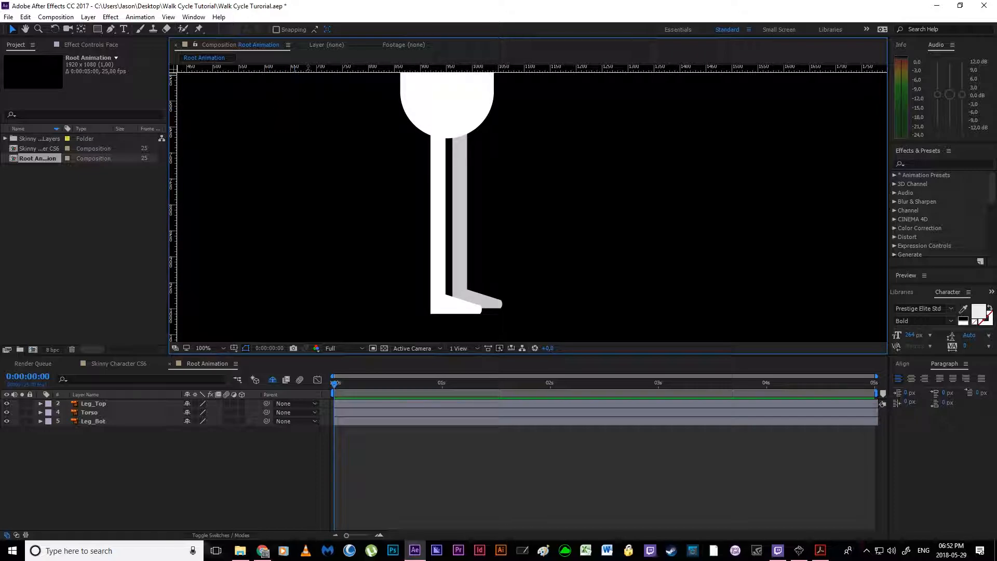
# Step: Place horizontal guides along the soles of the back foot and the front foot, and lock the guides
pyautogui.moveTo(308, 68); pyautogui.dragTo(329, 308)
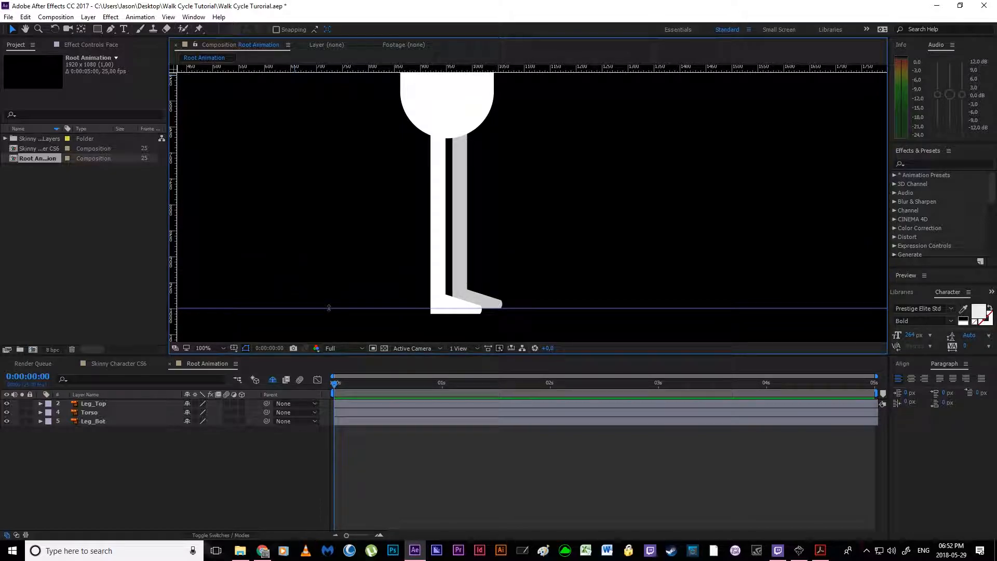
pyautogui.moveTo(343, 69); pyautogui.dragTo(381, 314)
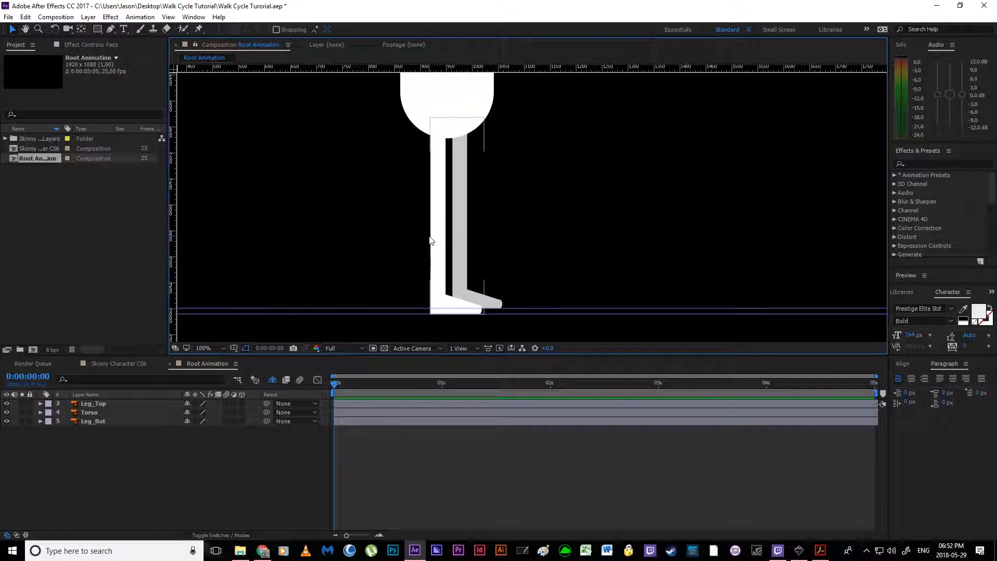
pyautogui.click(168, 17)
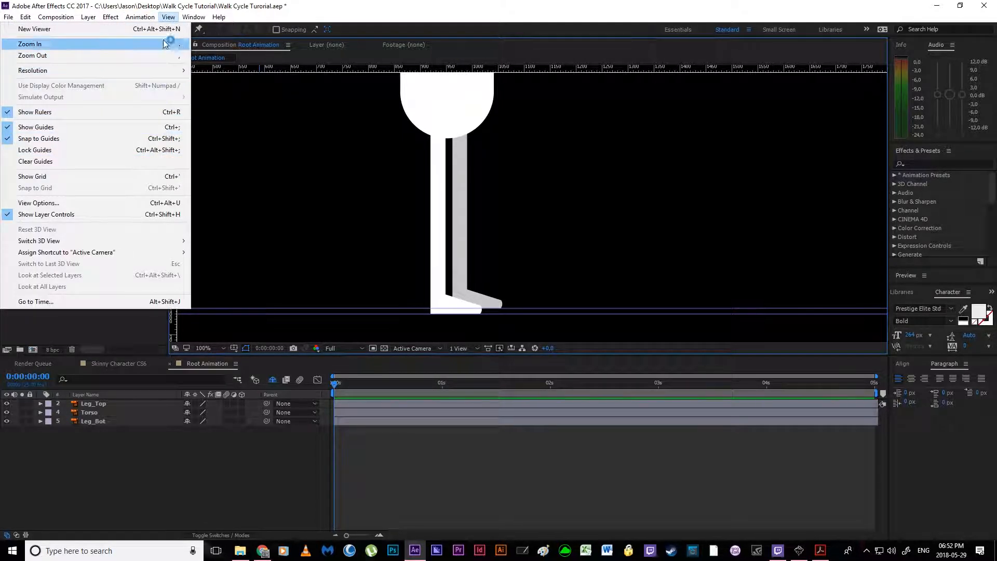
pyautogui.click(48, 153)
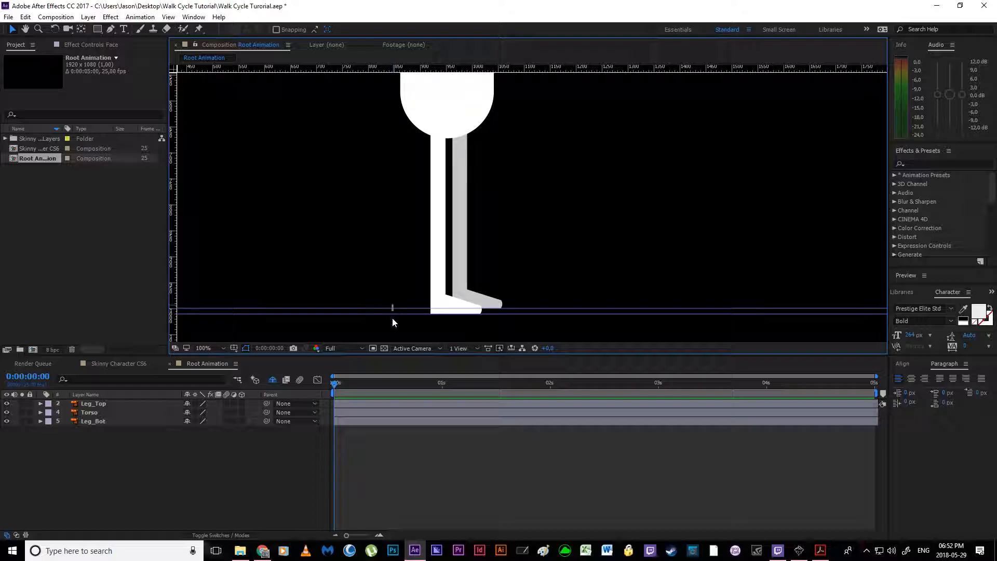
# Step: Select the Leg_Top layer and solo it so only the front leg is displayed
pyautogui.scroll(-1, 393, 316)
pyautogui.moveTo(377, 254); pyautogui.dragTo(341, 256)
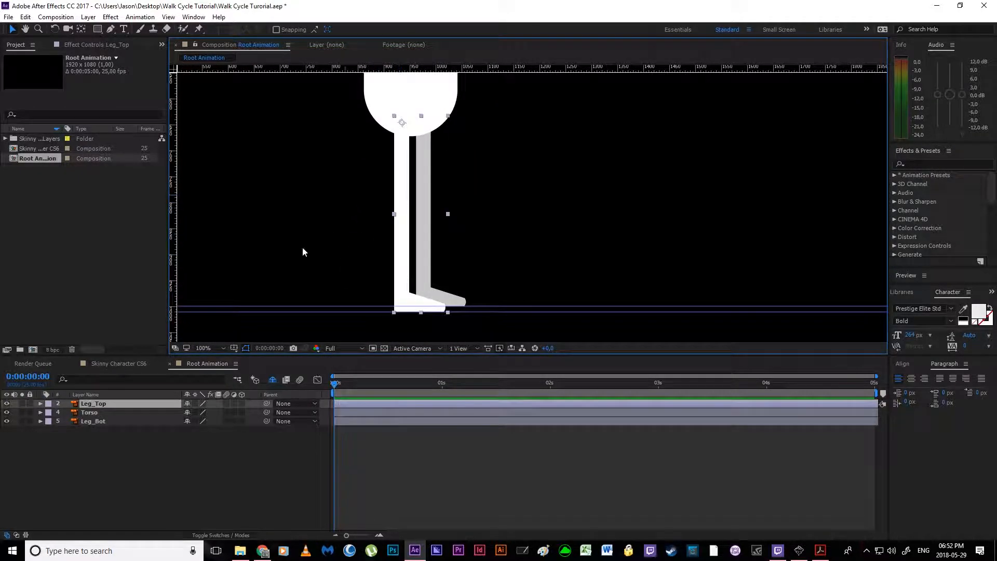
pyautogui.click(23, 403)
pyautogui.click(21, 404)
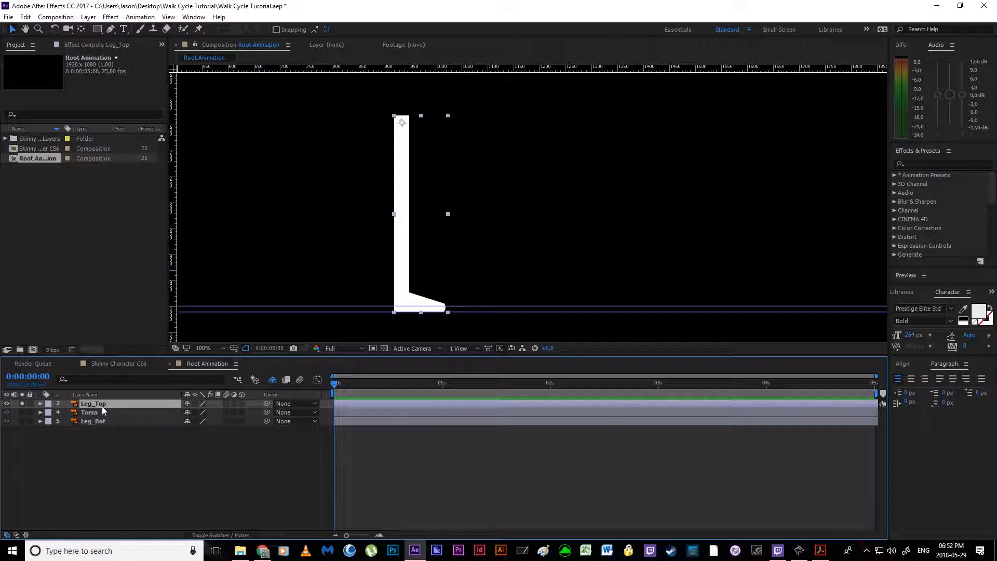
# Step: Add puppet pins at the hip, knee, ankle and toe of Leg_Top, with the mesh display turned off
pyautogui.click(199, 29)
pyautogui.click(404, 122)
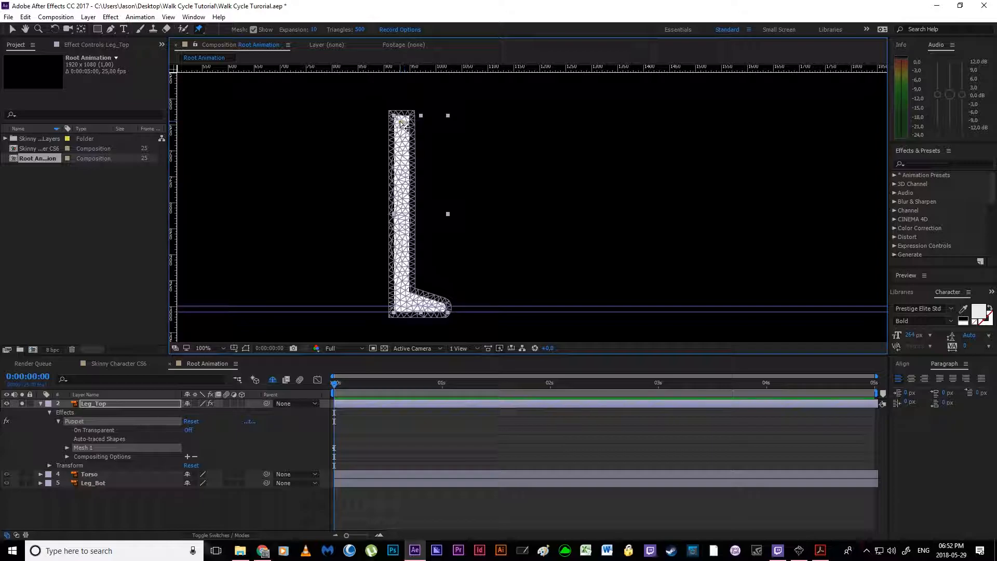
pyautogui.click(253, 29)
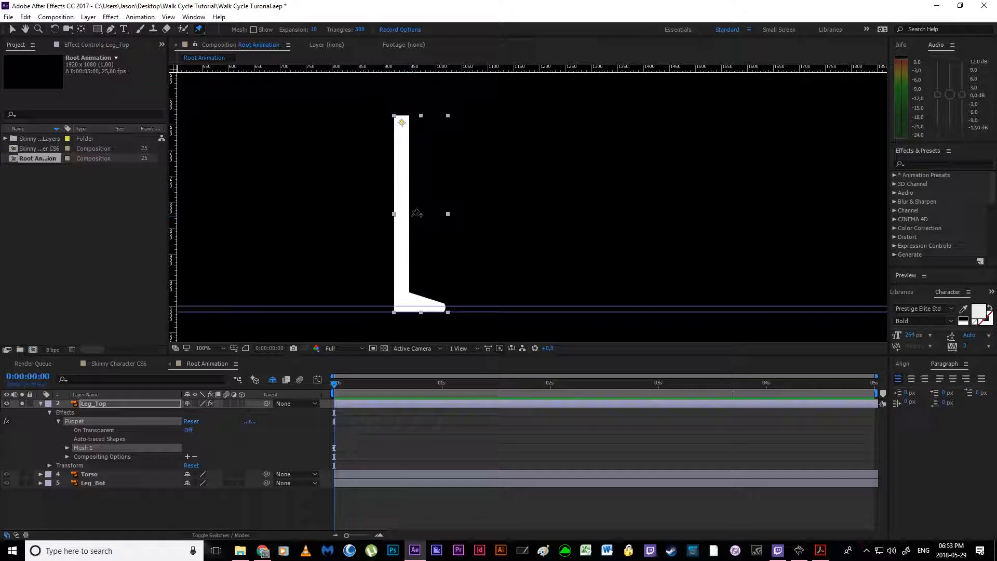
pyautogui.click(408, 215)
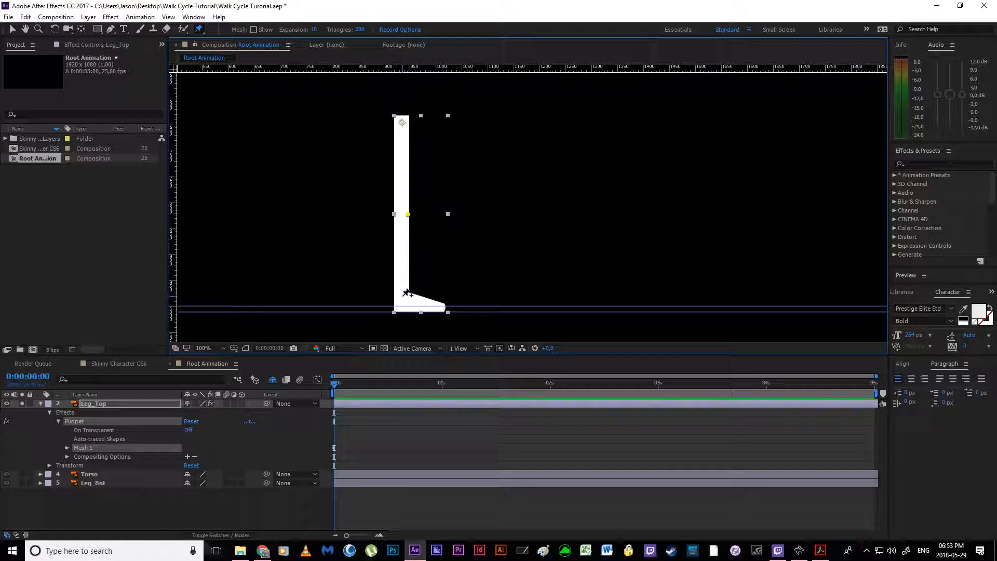
pyautogui.click(402, 299)
pyautogui.moveTo(445, 307)
pyautogui.mouseDown()
pyautogui.moveTo(442, 280)
pyautogui.moveTo(443, 307)
pyautogui.mouseUp()
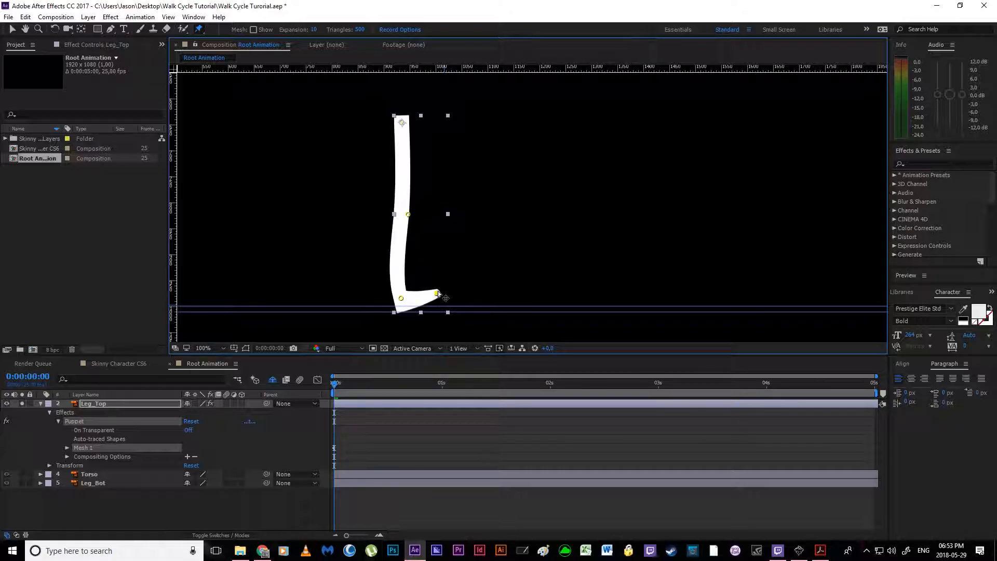
# Step: Try bending the leg by moving the knee pin forward, and undo the deformation
pyautogui.moveTo(408, 215); pyautogui.dragTo(440, 218)
pyautogui.hotkey('ctrl', 'z')
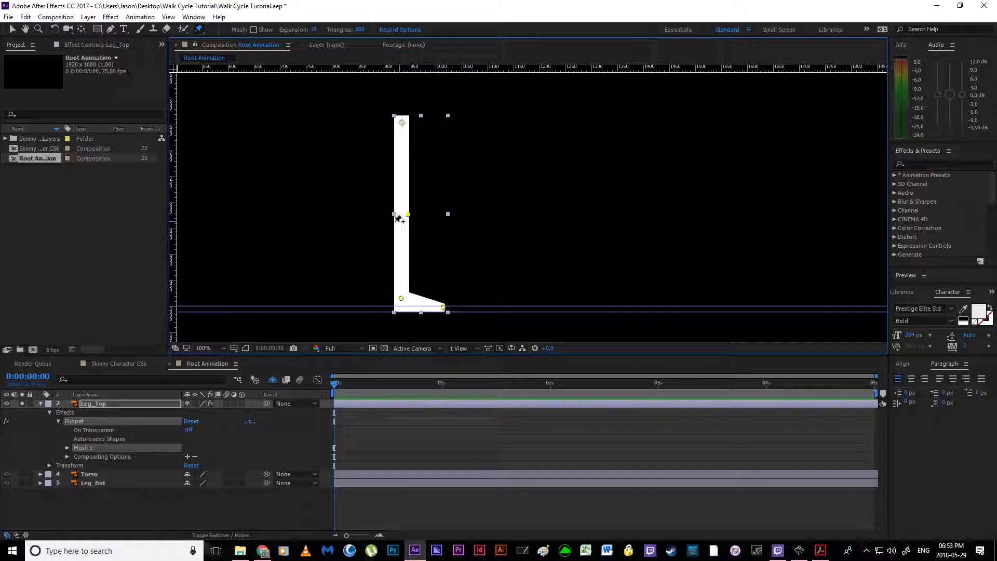
# Step: Reveal the keyframed puppet pin Position properties of the Leg_Top layer
pyautogui.click(130, 407)
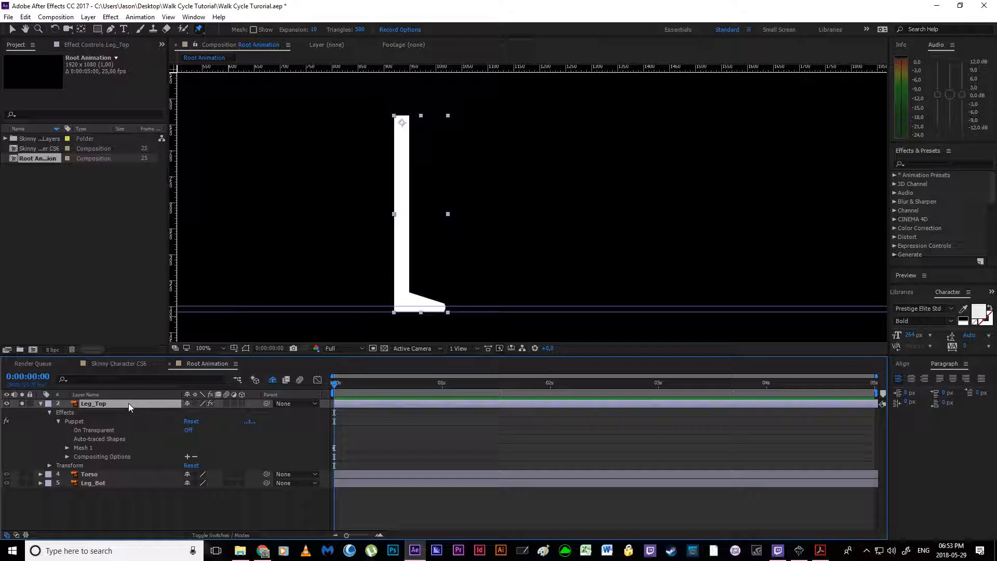
pyautogui.click(133, 507)
pyautogui.click(108, 403)
pyautogui.press('u')
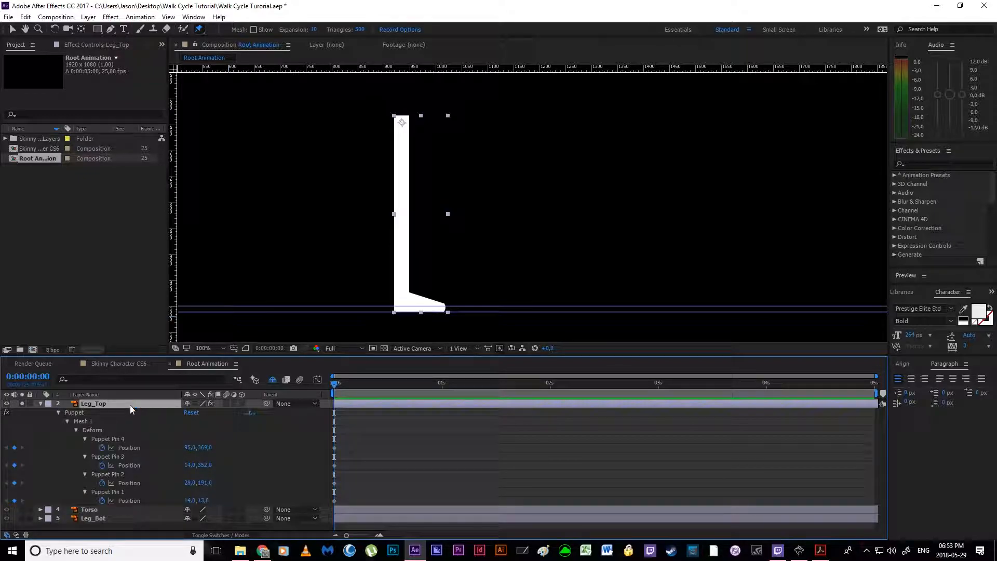
# Step: Select the Position keyframe of each puppet pin in turn to identify which leg joint it controls
pyautogui.click(334, 448)
pyautogui.click(334, 466)
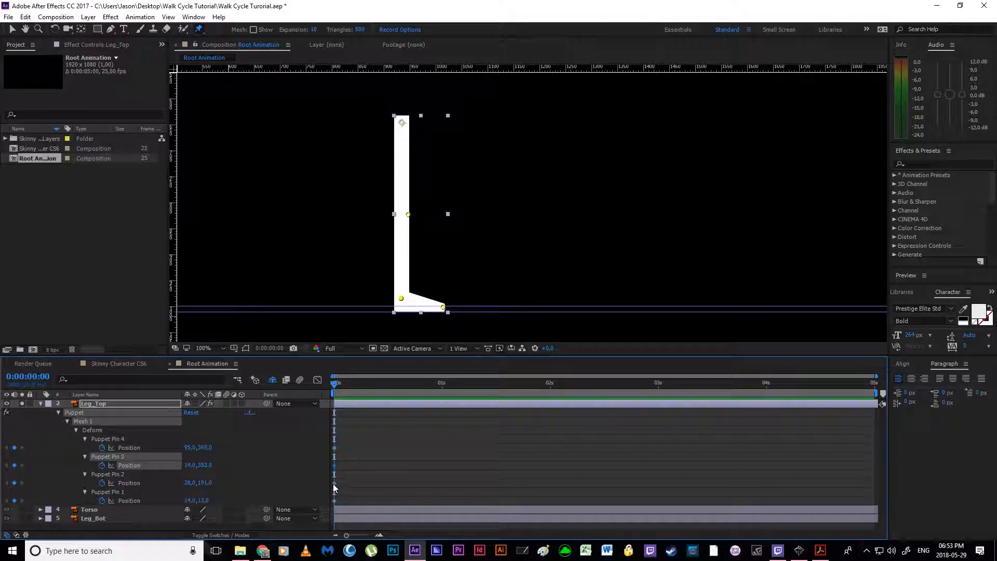
pyautogui.click(334, 483)
pyautogui.click(334, 500)
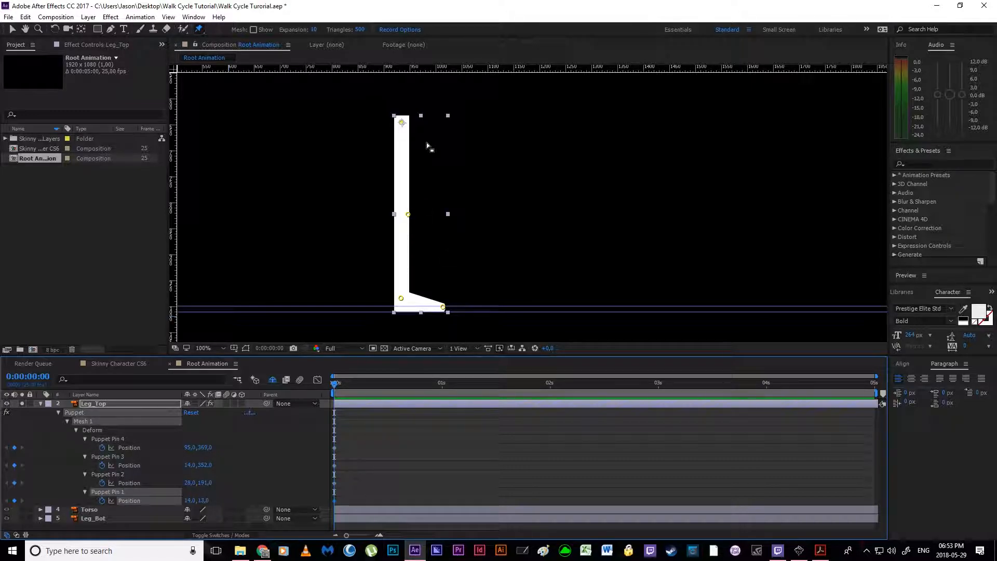
# Step: Reveal the Leg_Top layer's Rotation alongside the pin keyframes and set it to 20°
pyautogui.click(101, 403)
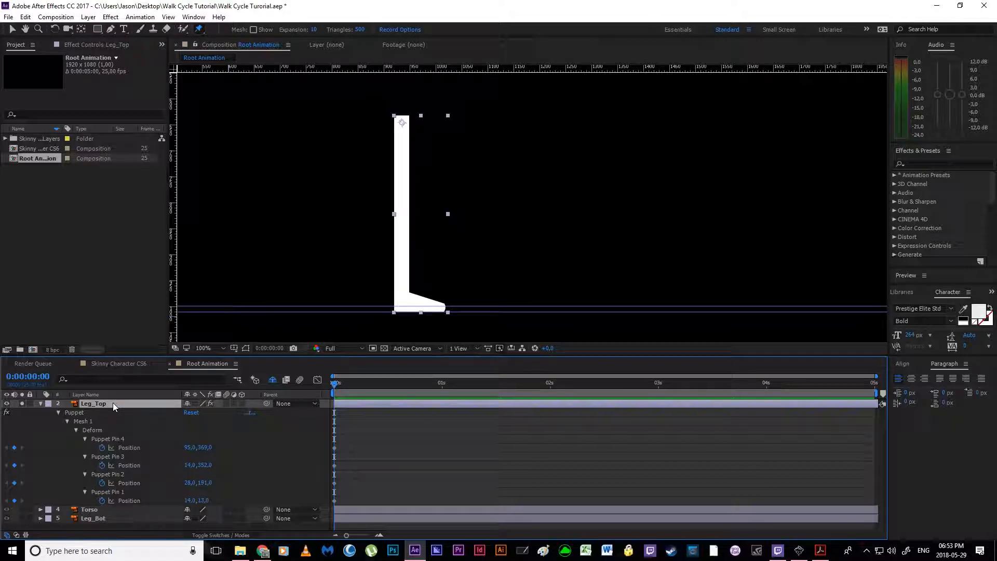
pyautogui.hotkey('shift', 'r')
pyautogui.hotkey('shift', 't')
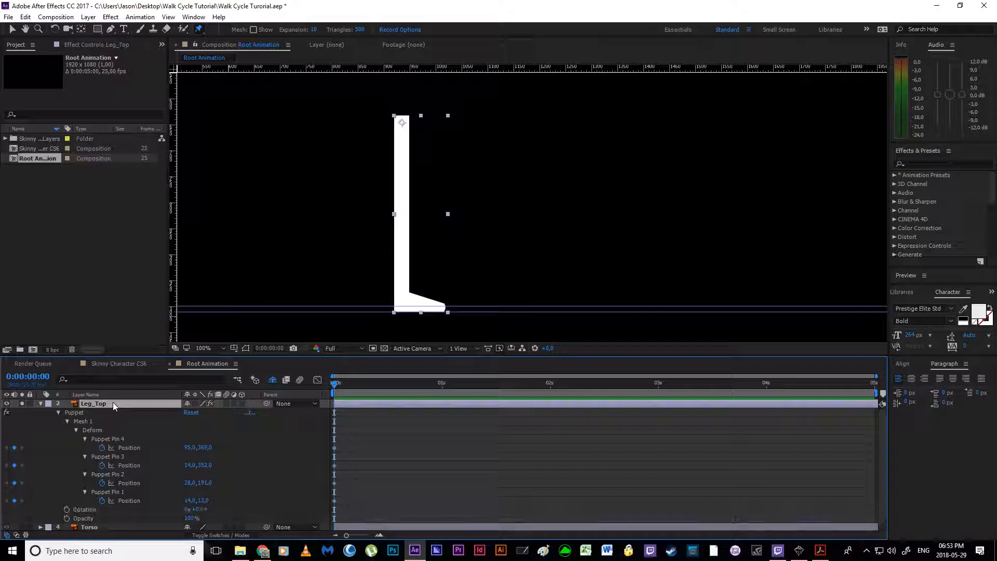
pyautogui.hotkey('shift', 't')
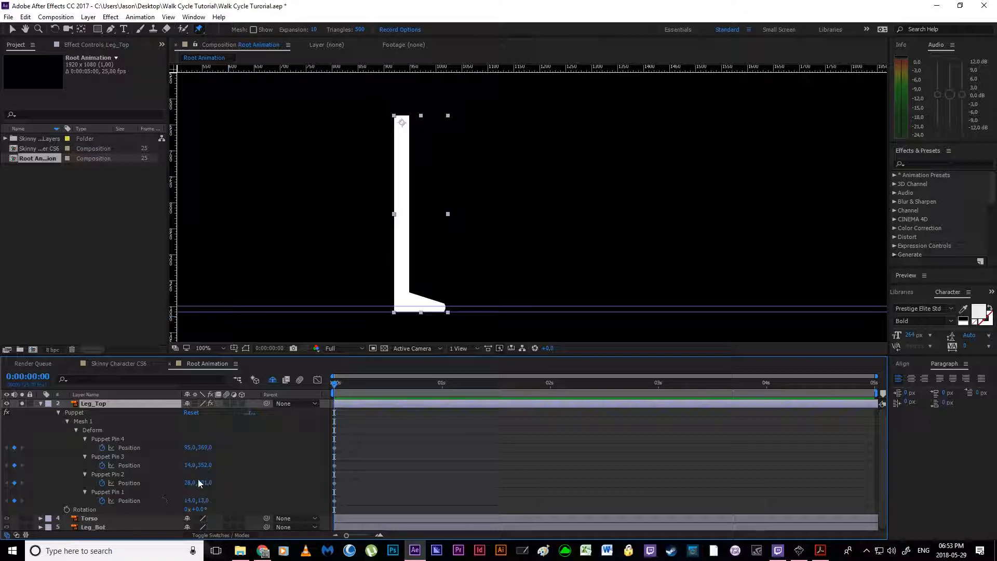
pyautogui.moveTo(200, 513)
pyautogui.mouseDown()
pyautogui.moveTo(387, 513)
pyautogui.moveTo(204, 509)
pyautogui.mouseUp()
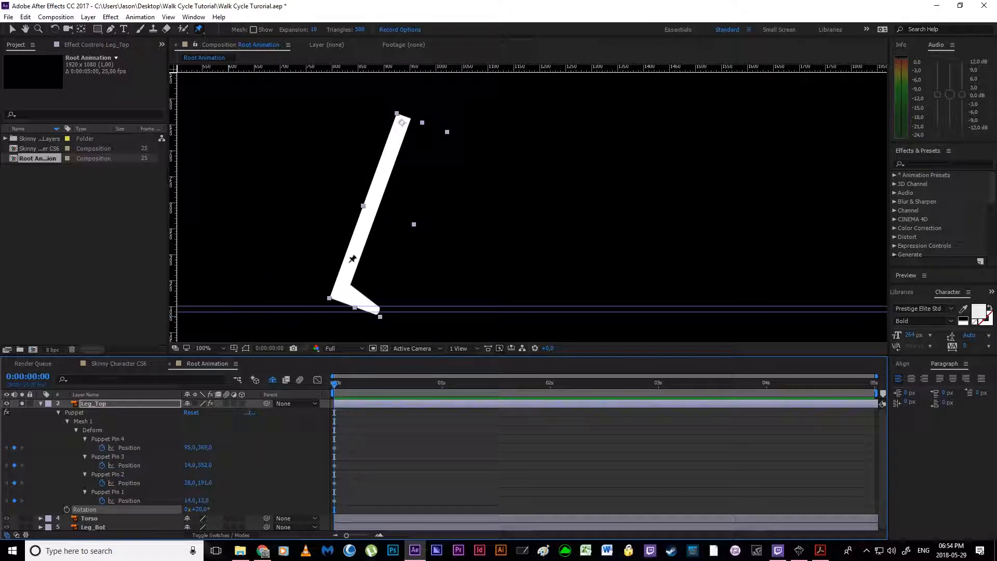
# Step: Turn on the puppet mesh display and select Puppet Pin 4's Position on the Leg_Top layer
pyautogui.click(254, 30)
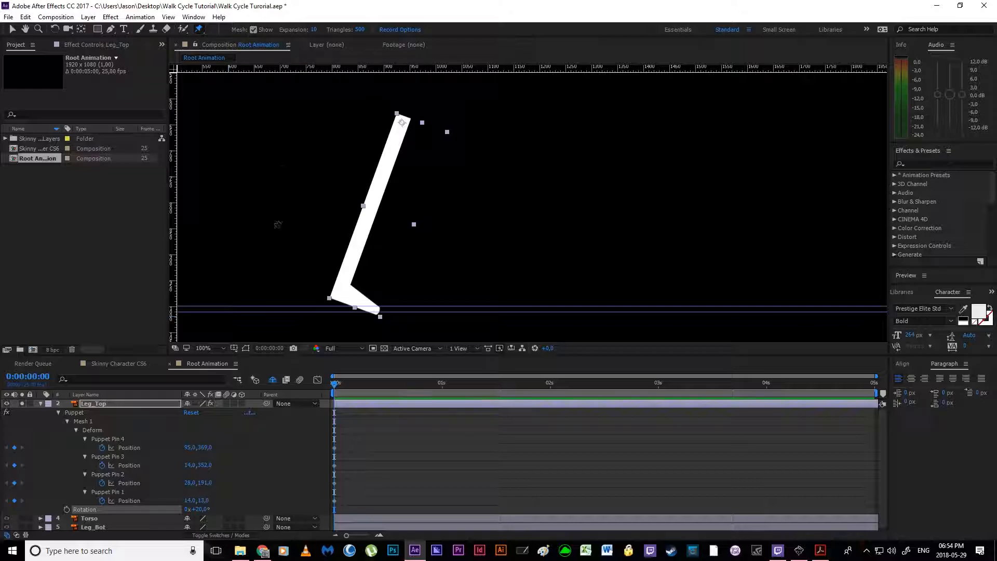
pyautogui.click(118, 416)
pyautogui.click(129, 447)
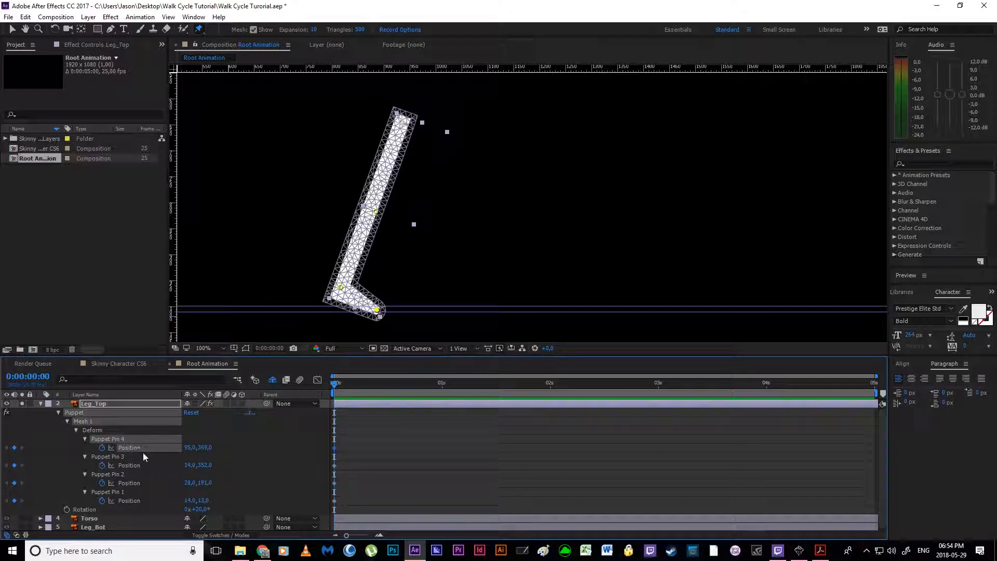
# Step: Try rotating the Leg_Top layer to -7°, and undo its rotation changes
pyautogui.moveTo(202, 509)
pyautogui.mouseDown()
pyautogui.moveTo(217, 503)
pyautogui.moveTo(193, 511)
pyautogui.moveTo(220, 507)
pyautogui.moveTo(198, 510)
pyautogui.mouseUp()
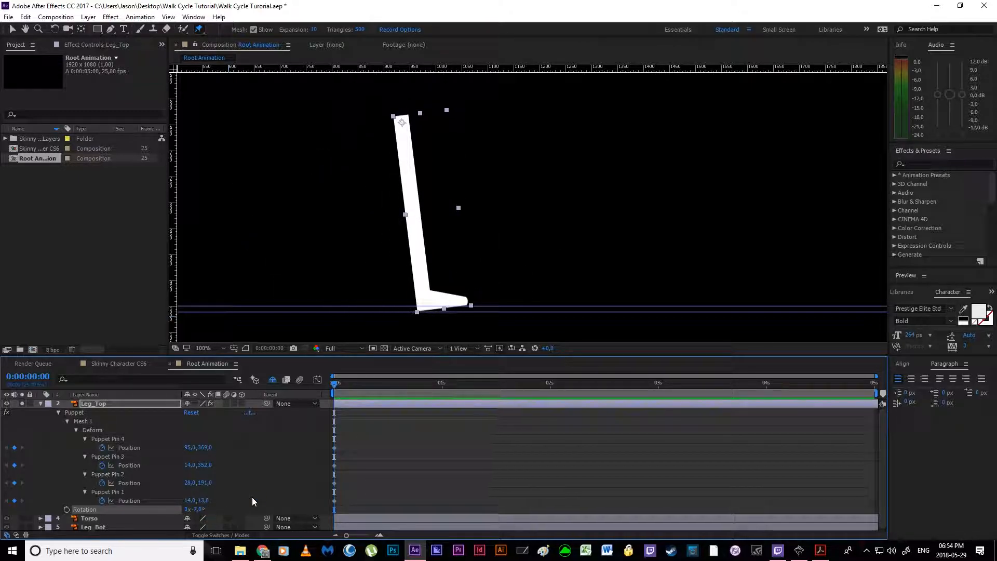
pyautogui.hotkey('ctrl', 'z')
pyautogui.hotkey('ctrl', 'z')
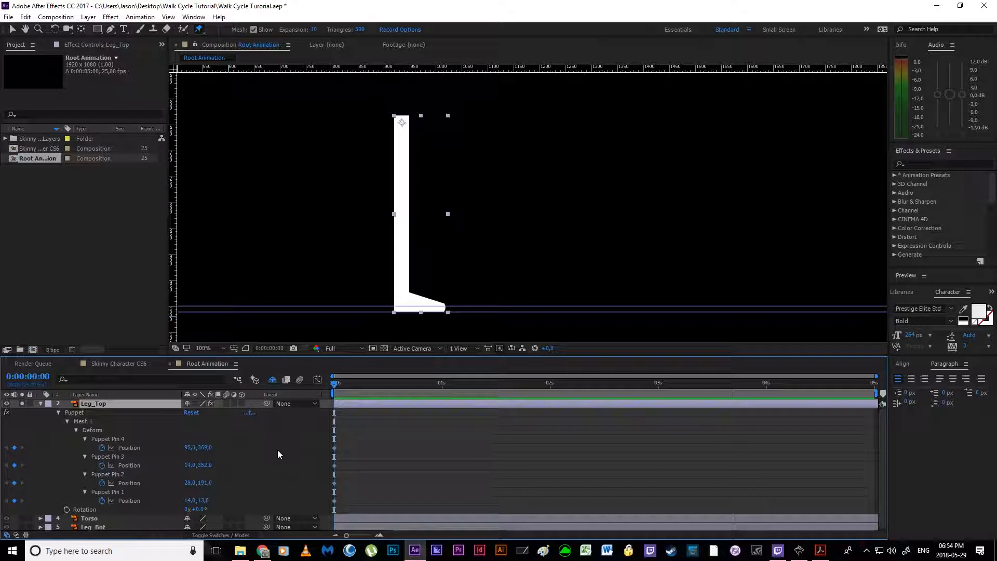
# Step: Try bending Leg_Top by moving its knee pin forward, and undo the deformation
pyautogui.click(137, 466)
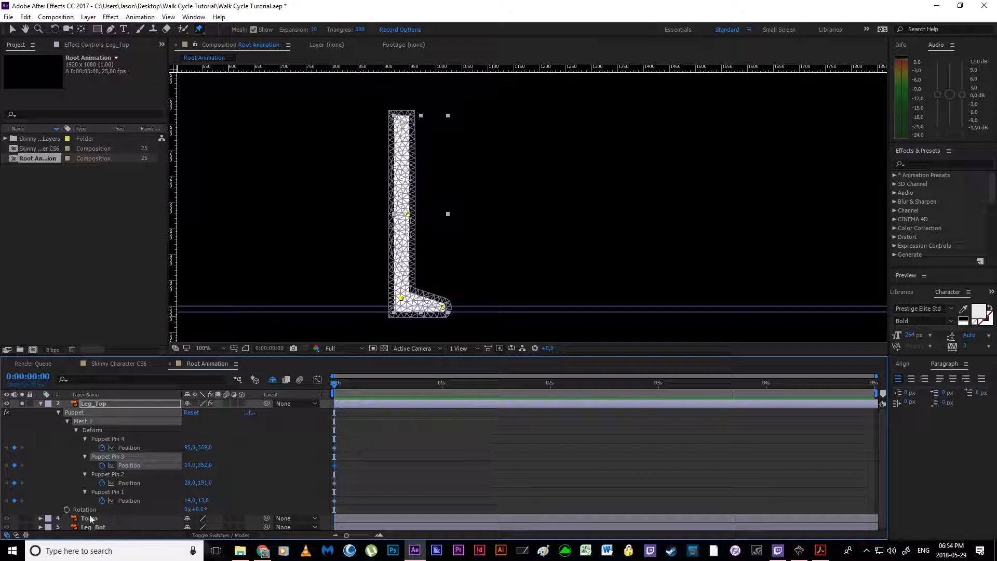
pyautogui.moveTo(408, 215); pyautogui.dragTo(447, 214)
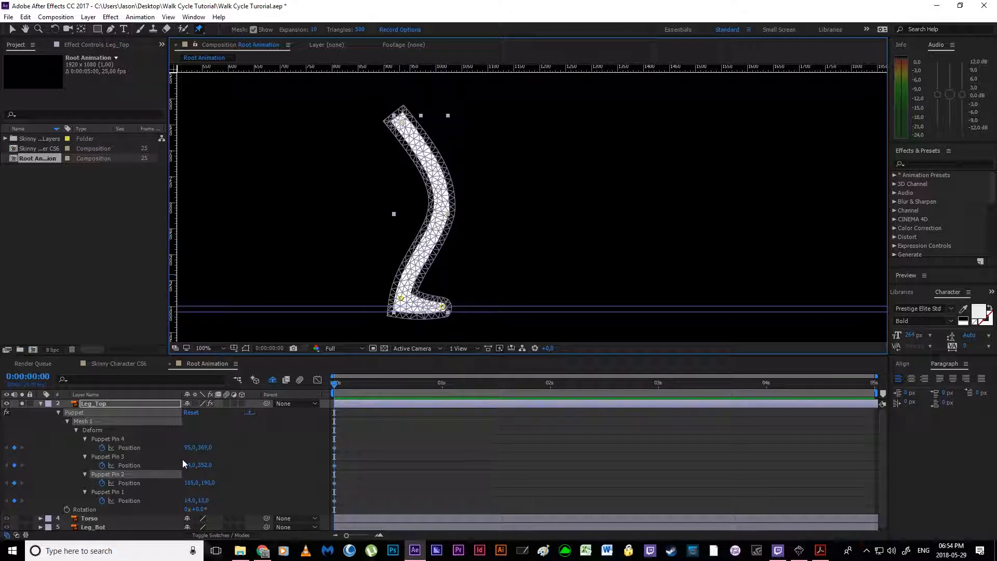
pyautogui.moveTo(201, 514)
pyautogui.mouseDown()
pyautogui.moveTo(161, 514)
pyautogui.moveTo(250, 509)
pyautogui.moveTo(203, 509)
pyautogui.mouseUp()
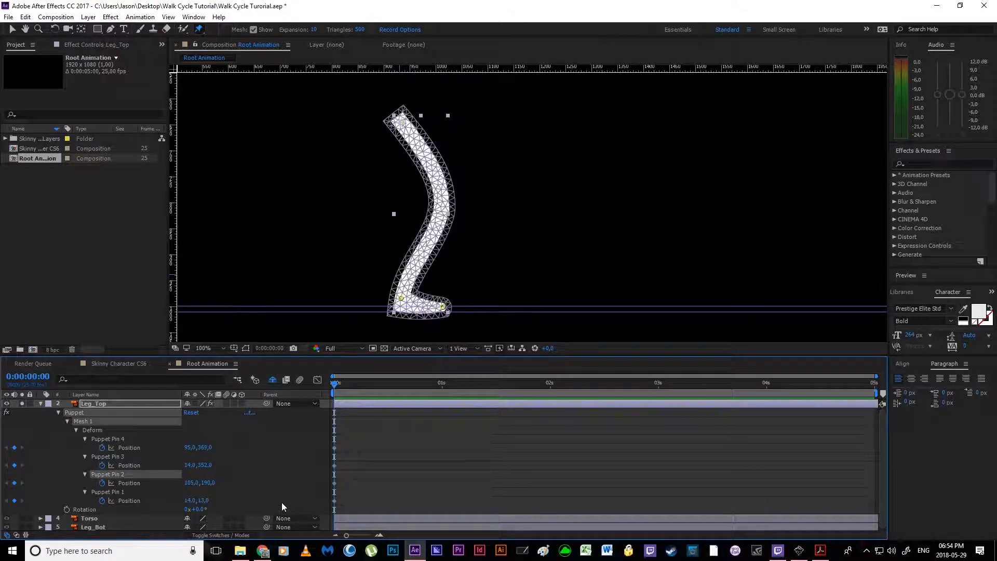
pyautogui.hotkey('ctrl', 'z')
# Step: Select all four puppet pin keyframes of Leg_Top together, clear the selection, and examine the pins through the Puppet effect
pyautogui.moveTo(381, 425); pyautogui.dragTo(307, 523)
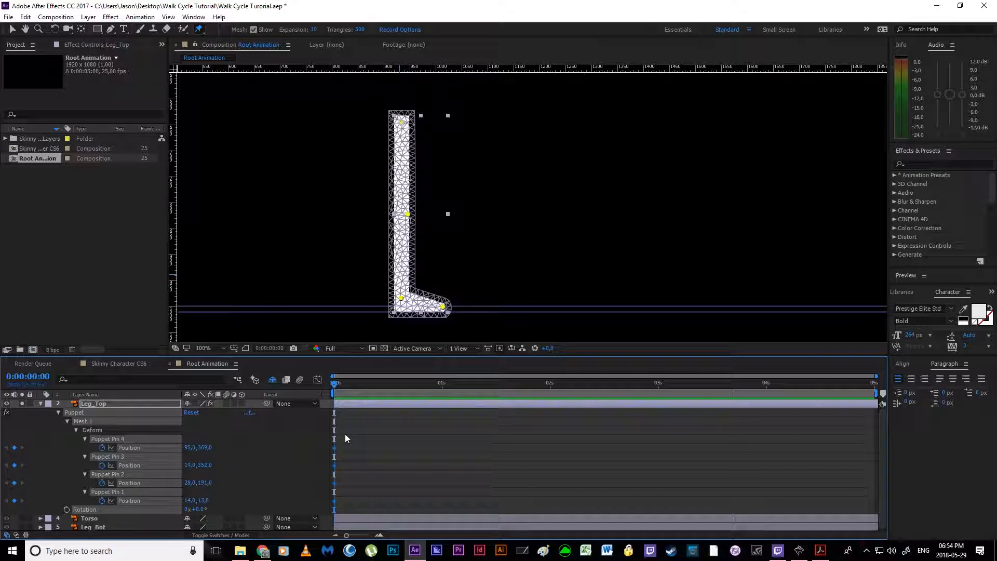
pyautogui.click(391, 455)
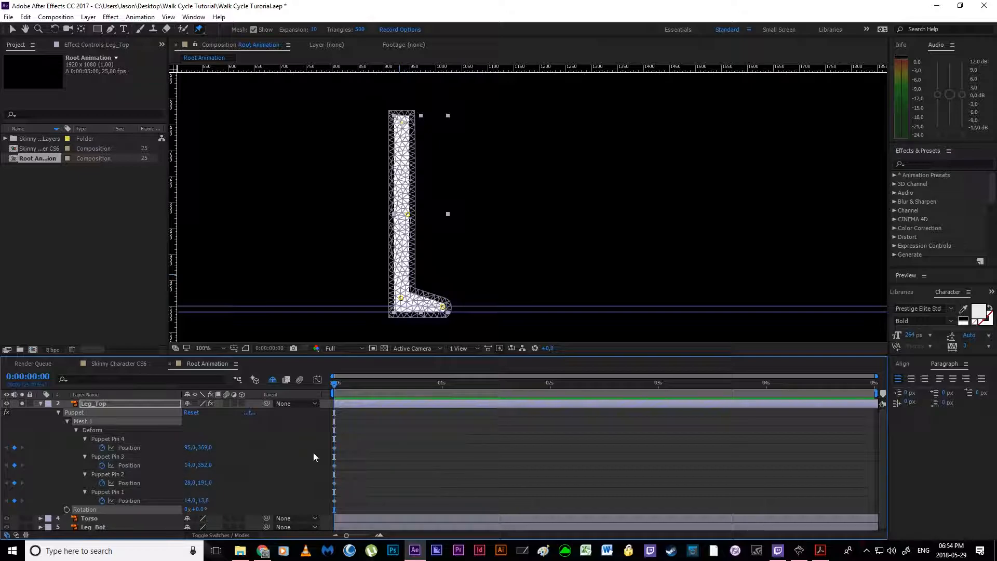
pyautogui.click(218, 435)
pyautogui.click(100, 412)
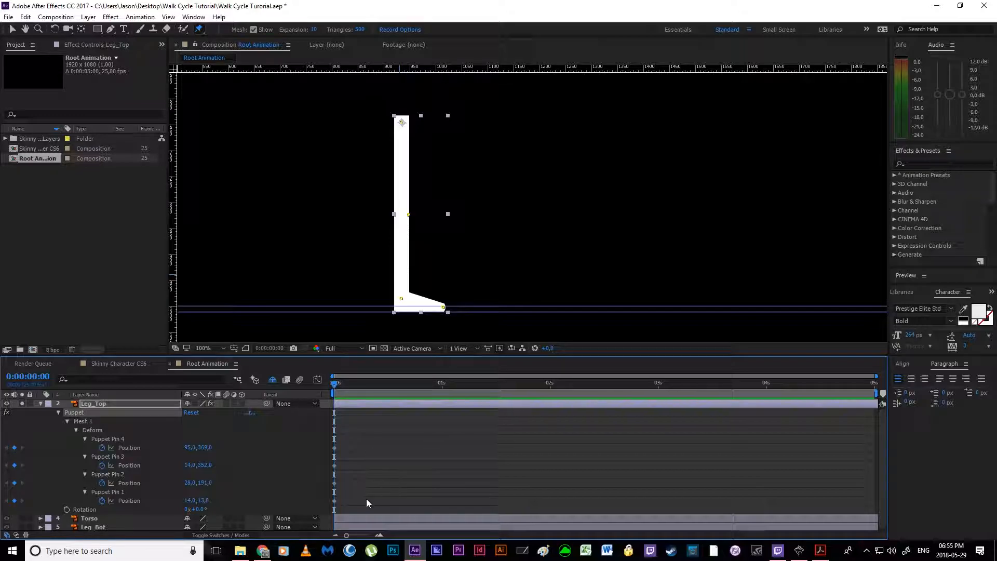
pyautogui.click(108, 404)
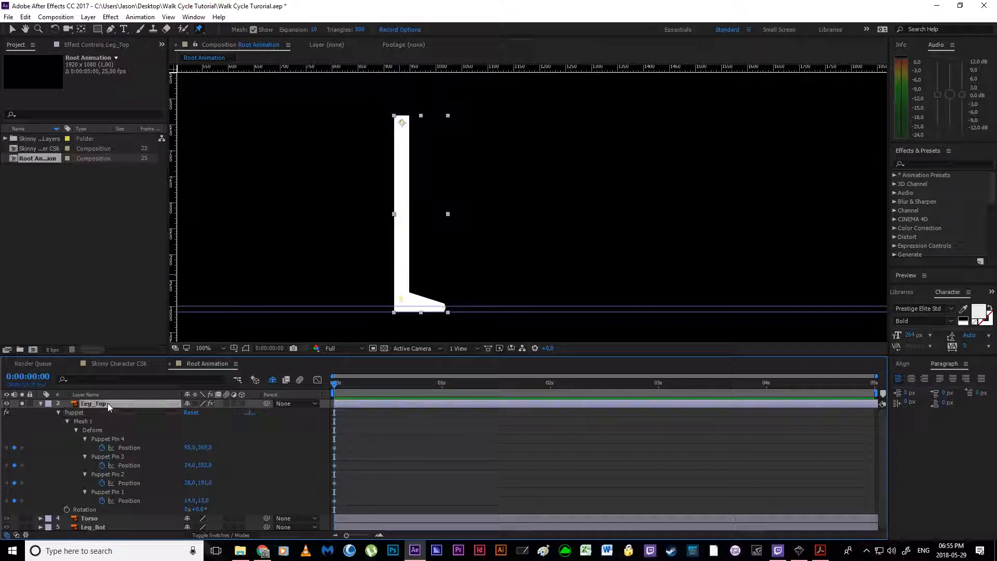
# Step: Collapse the Leg_Top properties and solo the Leg_Bot layer instead of Leg_Top
pyautogui.click(41, 403)
pyautogui.click(126, 463)
pyautogui.click(94, 421)
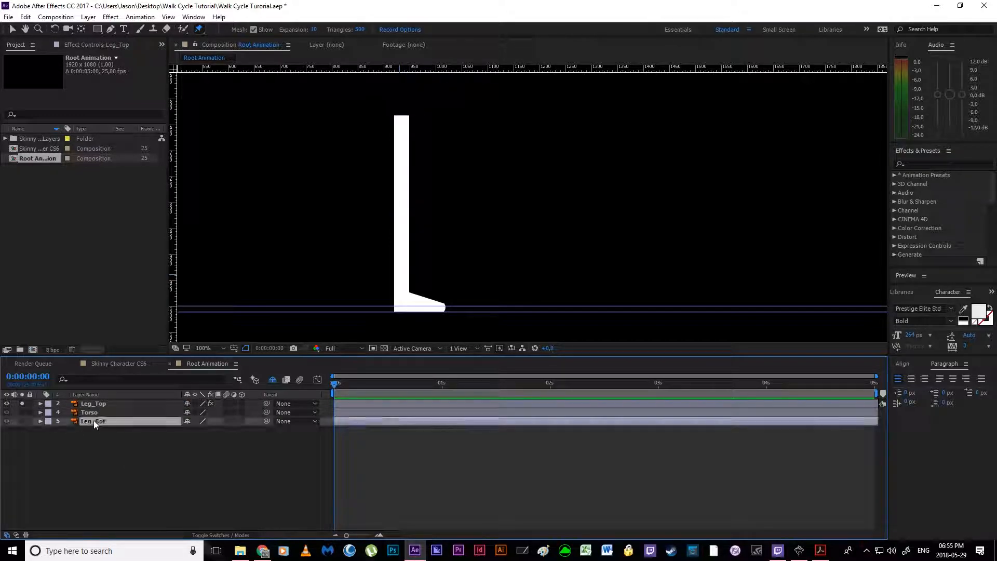
pyautogui.click(21, 404)
pyautogui.click(22, 421)
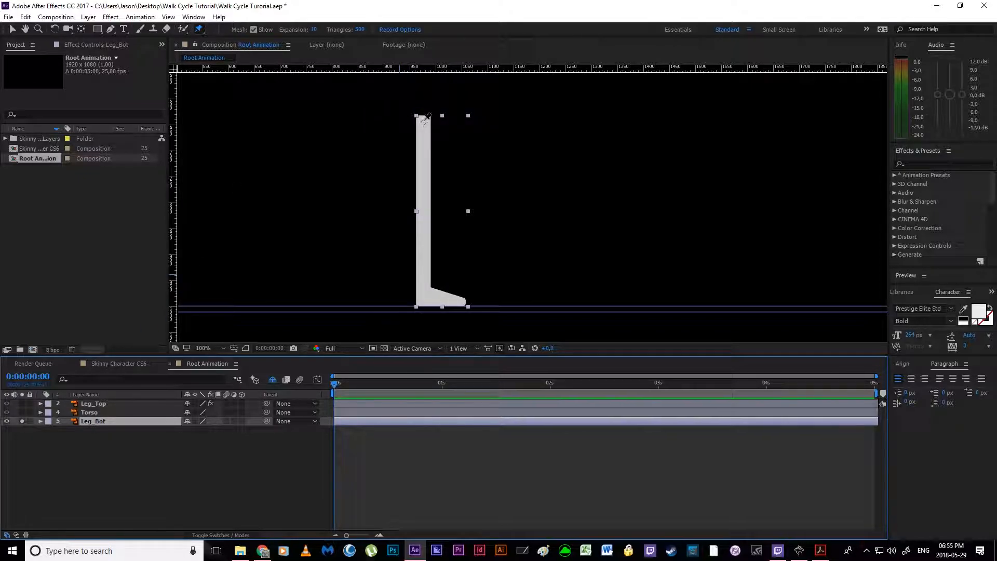
# Step: Add puppet pins at the hip, knee, ankle and toe of Leg_Bot, with the mesh display turned off
pyautogui.click(424, 120)
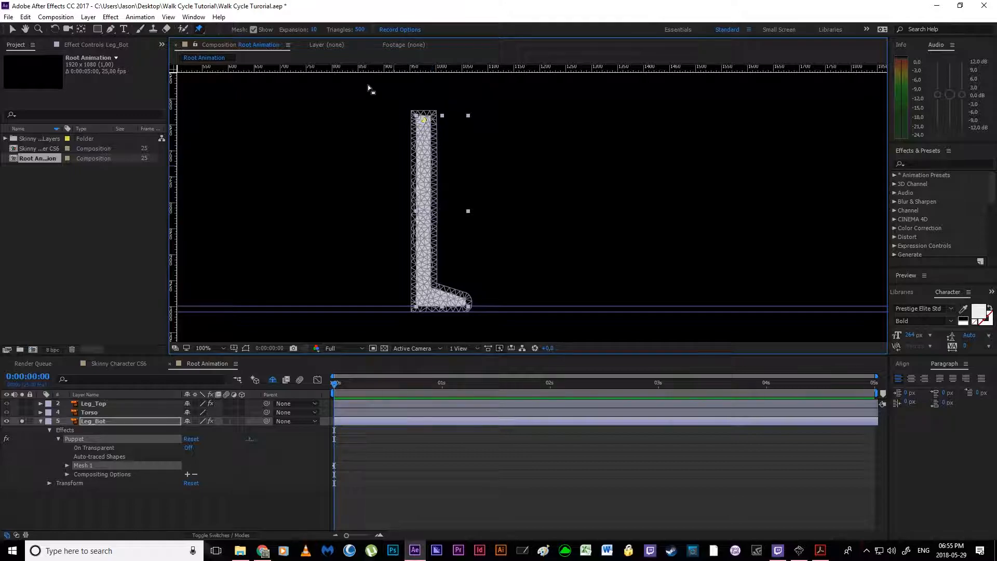
pyautogui.click(254, 29)
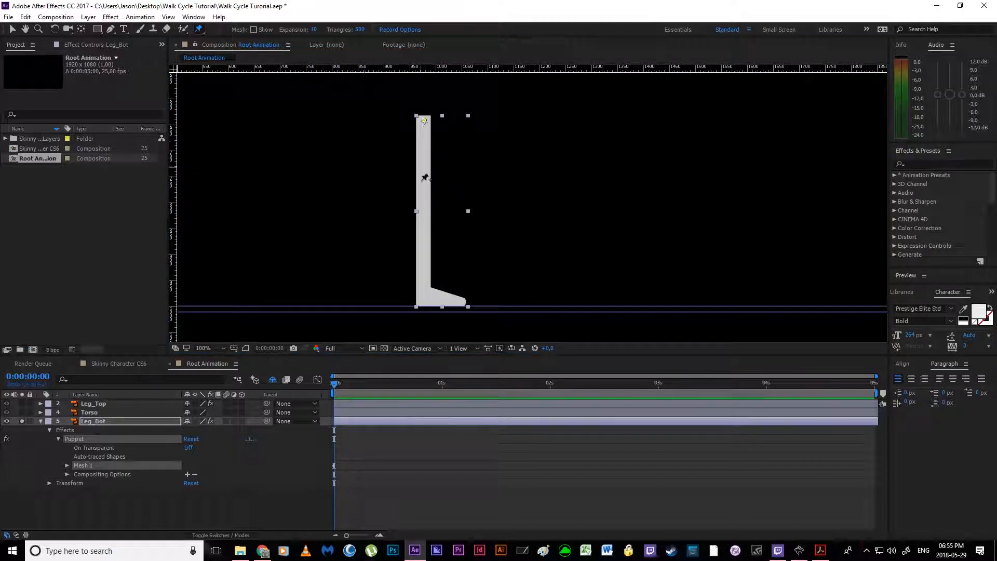
pyautogui.click(429, 211)
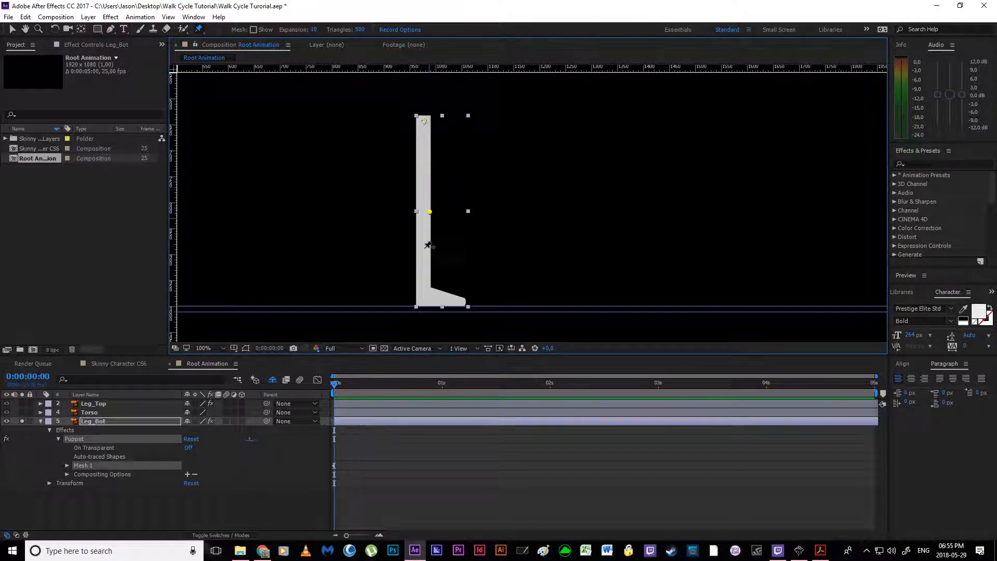
pyautogui.click(423, 294)
pyautogui.click(465, 301)
# Step: Reveal Leg_Bot's keyframed puppet pin Positions and select the Puppet Pin 3 keyframe
pyautogui.click(102, 423)
pyautogui.press('u')
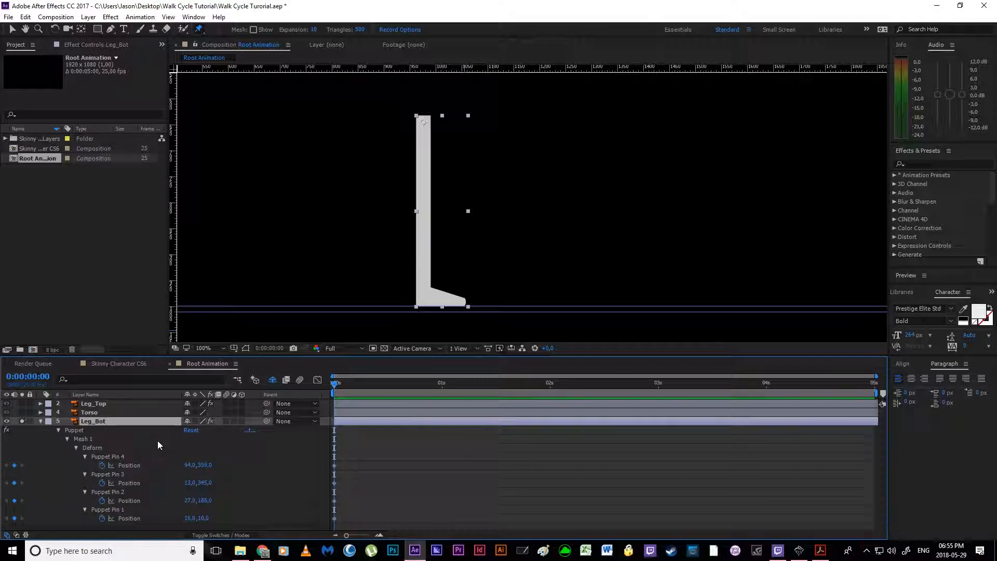
pyautogui.click(334, 483)
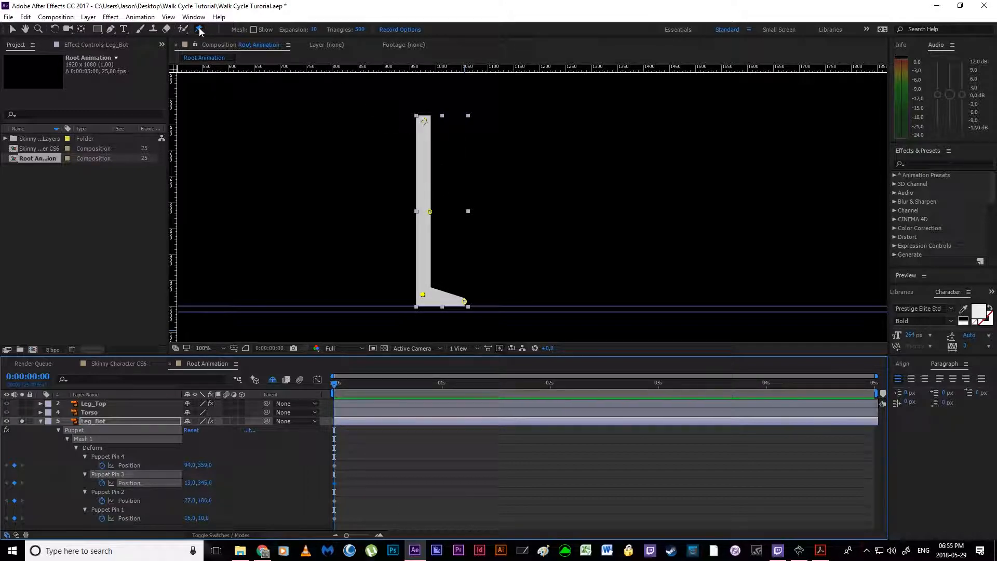
# Step: Try bending Leg_Bot at the knee, alone and with an extra pin above it, and undo both attempts
pyautogui.moveTo(430, 211)
pyautogui.mouseDown()
pyautogui.moveTo(450, 210)
pyautogui.moveTo(439, 209)
pyautogui.mouseUp()
pyautogui.hotkey('ctrl', 'z')
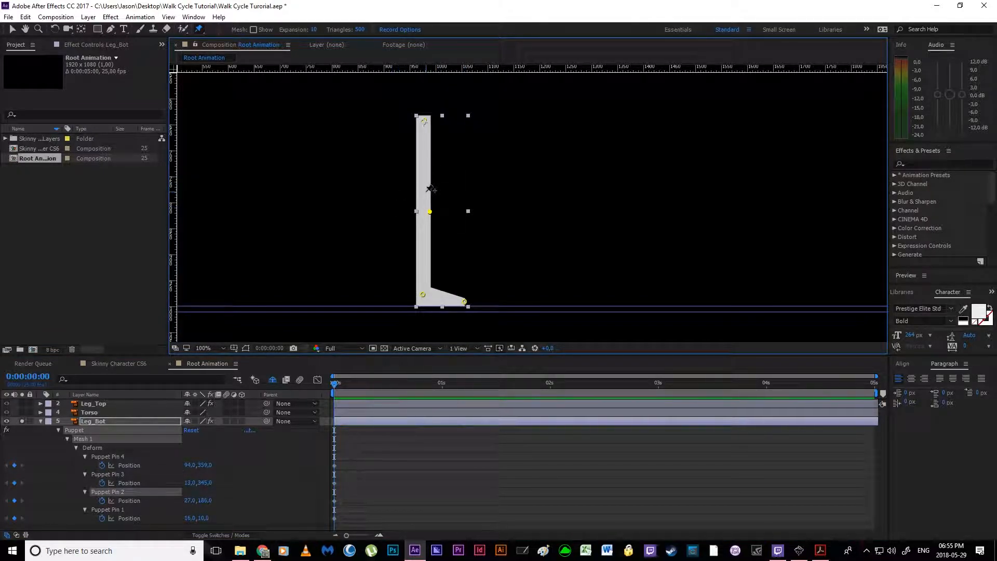
pyautogui.click(432, 174)
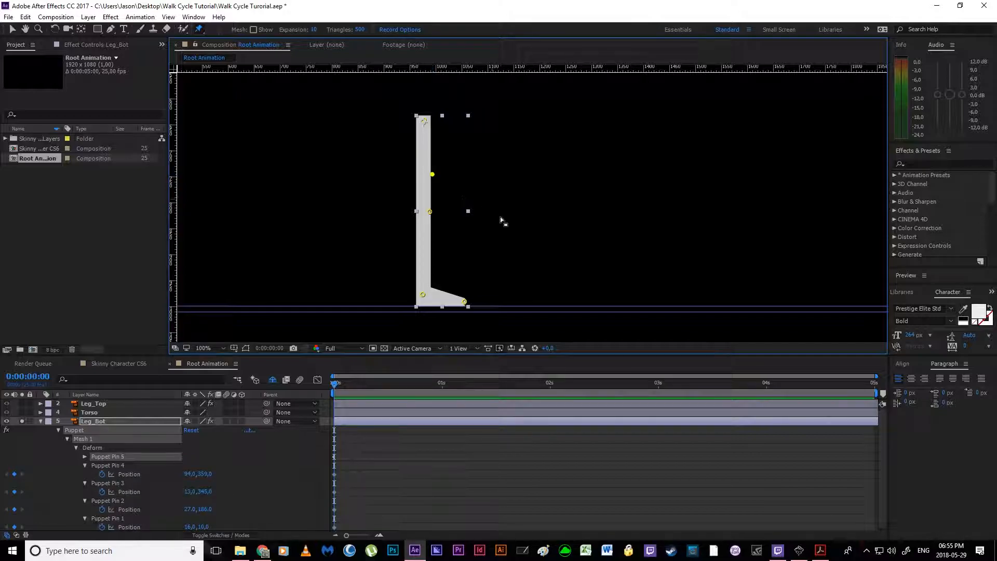
pyautogui.moveTo(430, 212); pyautogui.dragTo(446, 211)
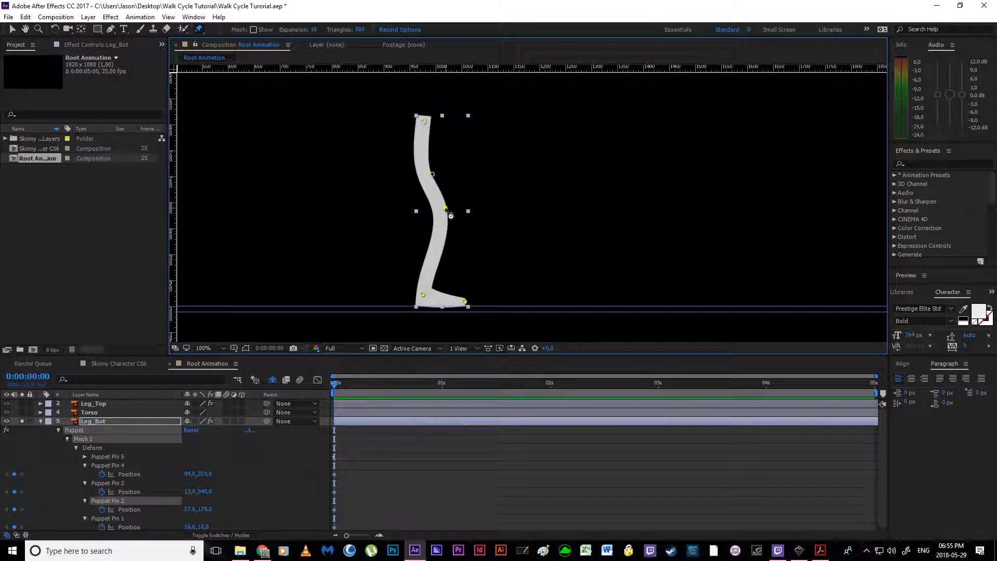
pyautogui.hotkey('ctrl', 'z')
pyautogui.hotkey('ctrl', 'z')
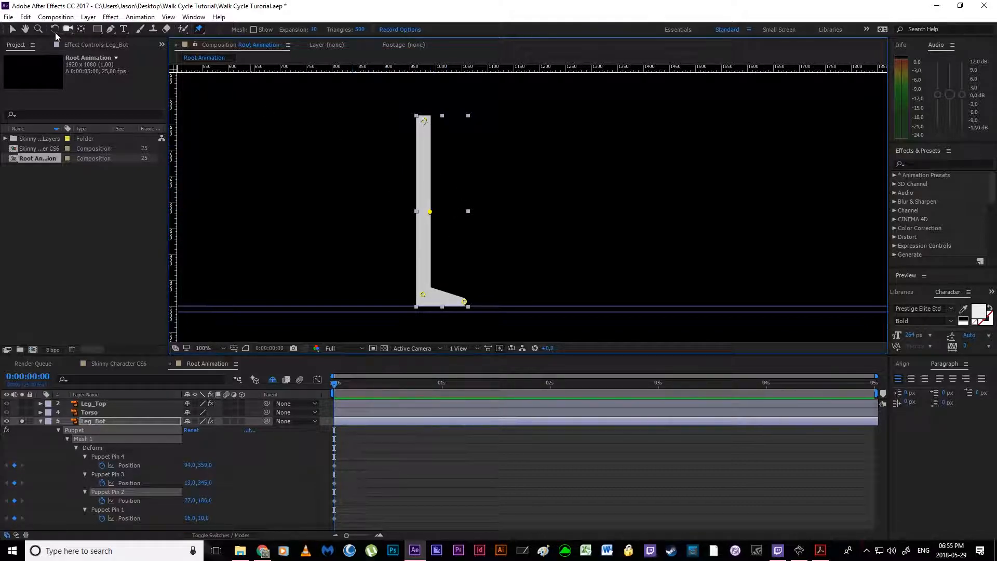
# Step: Try bending Leg_Bot by its knee pin with the Selection tool and rotating the layer to 12°, and undo both
pyautogui.click(10, 29)
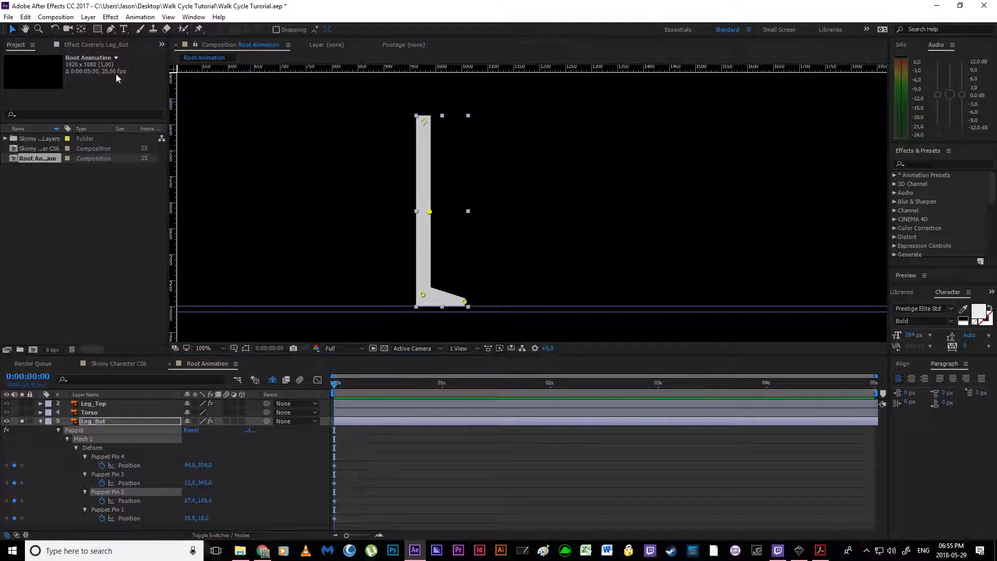
pyautogui.moveTo(430, 211); pyautogui.dragTo(461, 213)
pyautogui.click(130, 424)
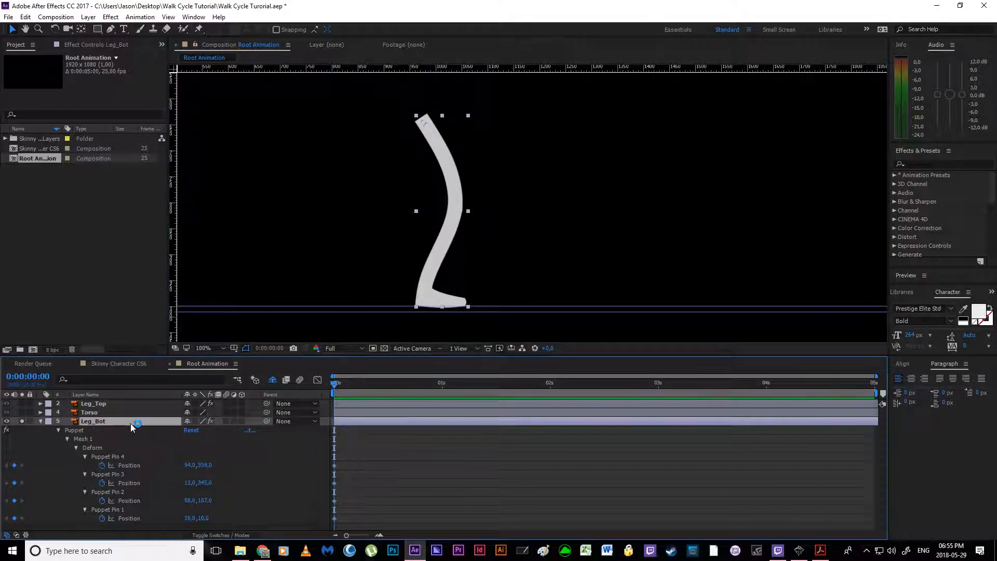
pyautogui.hotkey('shift', 'r')
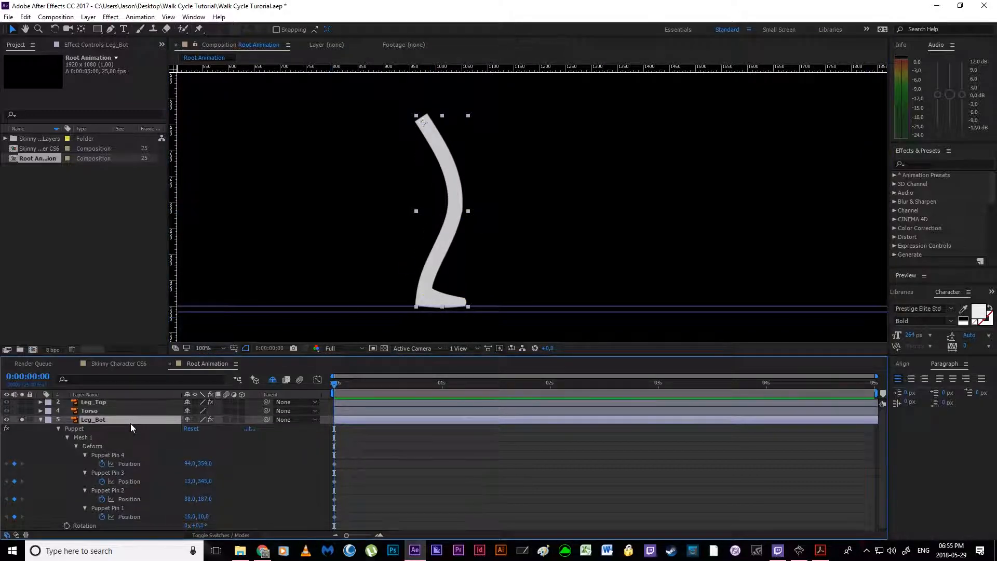
pyautogui.moveTo(197, 525)
pyautogui.mouseDown()
pyautogui.moveTo(259, 525)
pyautogui.moveTo(167, 522)
pyautogui.moveTo(234, 525)
pyautogui.moveTo(199, 525)
pyautogui.moveTo(208, 525)
pyautogui.mouseUp()
pyautogui.hotkey('ctrl', 'z')
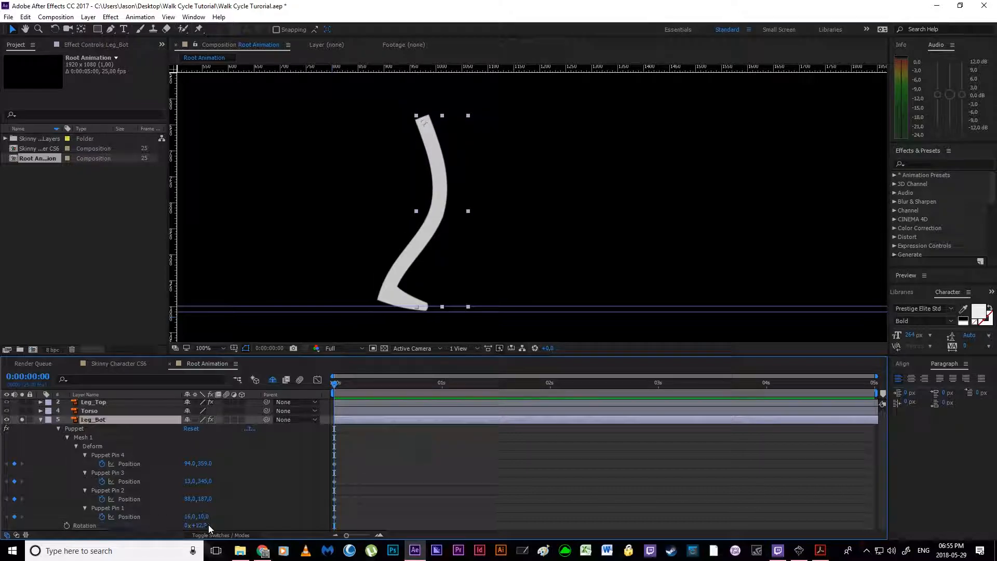
pyautogui.hotkey('ctrl', 'z')
# Step: Collapse the Leg_Bot properties, turn off its solo to show the whole character, and deselect the layer
pyautogui.click(123, 417)
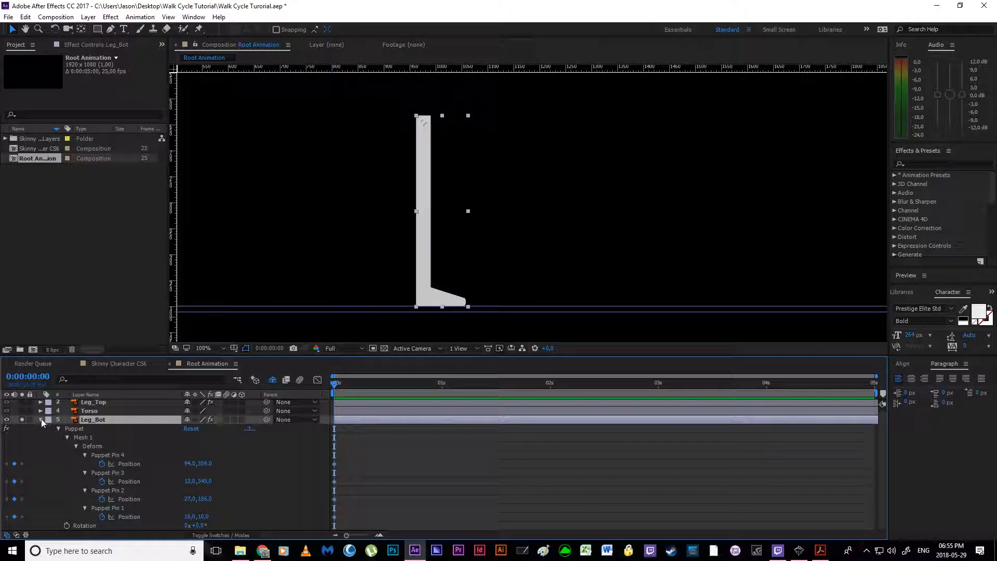
pyautogui.click(41, 419)
pyautogui.click(22, 420)
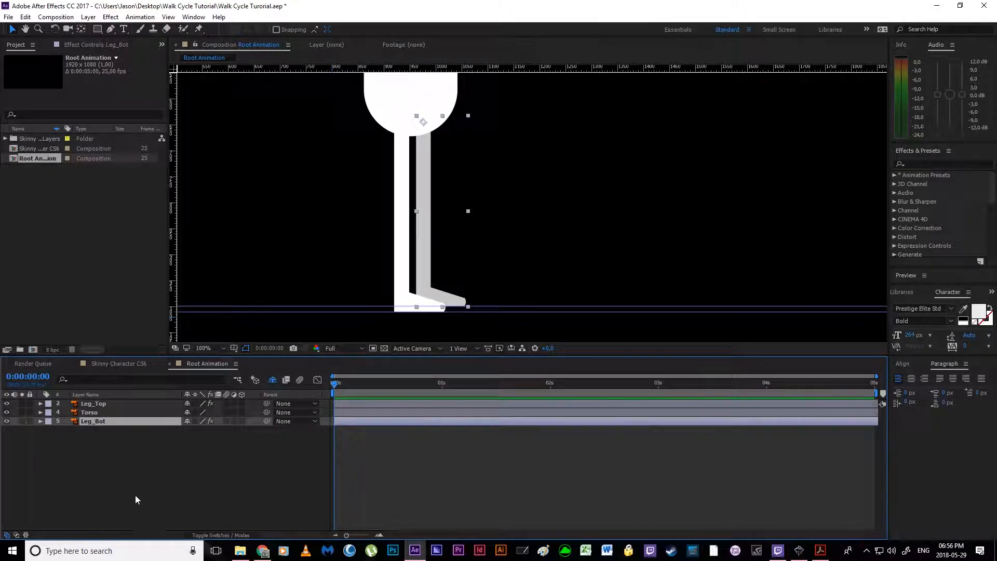
pyautogui.click(132, 485)
# Step: Parent the Leg_Bot and Leg_Top layers to the Torso layer
pyautogui.click(92, 422)
pyautogui.moveTo(267, 422)
pyautogui.mouseDown()
pyautogui.moveTo(79, 410)
pyautogui.moveTo(95, 412)
pyautogui.mouseUp()
pyautogui.click(115, 404)
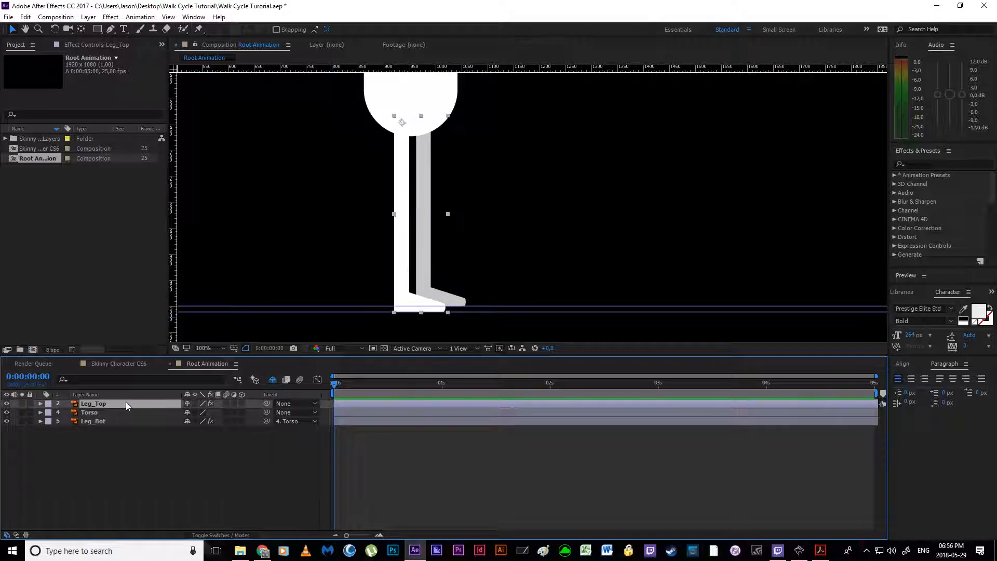
pyautogui.moveTo(267, 404); pyautogui.dragTo(97, 413)
pyautogui.click(115, 459)
# Step: Reveal Leg_Top's pin keyframes and Rotation, and bend the leg by moving its knee pin forward to about 68, 189
pyautogui.click(107, 404)
pyautogui.press('u')
pyautogui.click(335, 465)
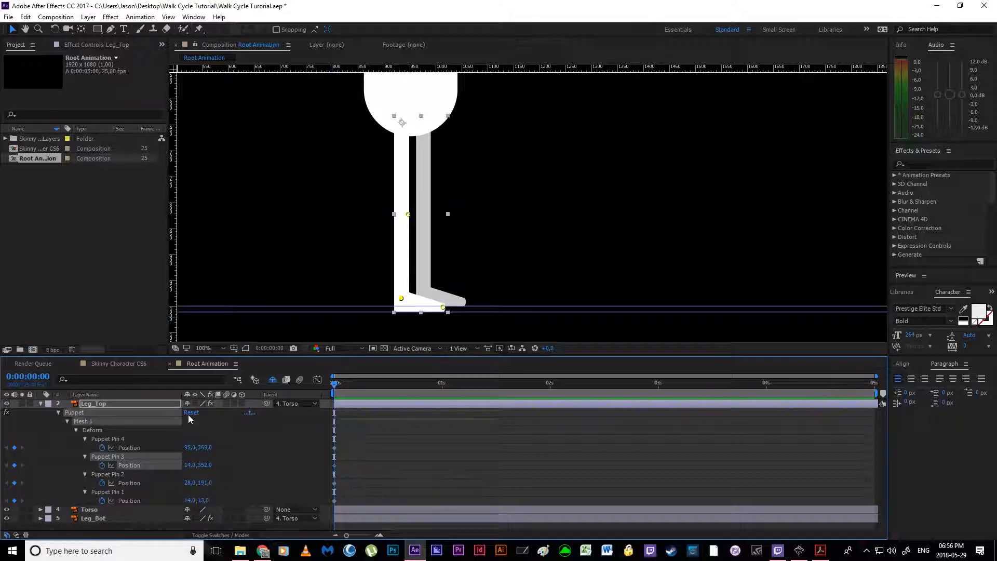
pyautogui.hotkey('shift', 'r')
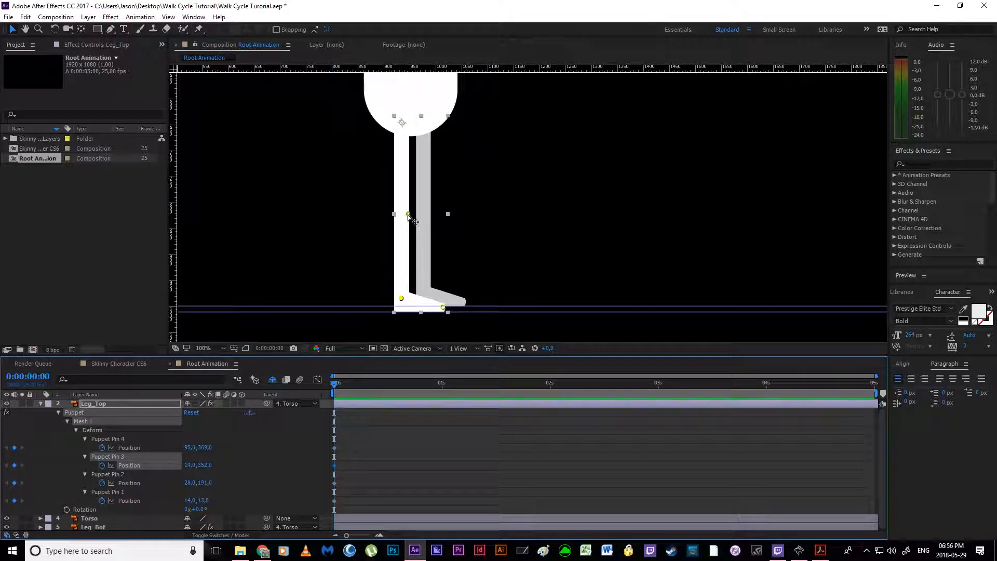
pyautogui.moveTo(408, 214); pyautogui.dragTo(428, 213)
# Step: Reveal Leg_Bot's pin keyframes and bend the leg by moving its knee pin forward to about 66, 182
pyautogui.click(92, 515)
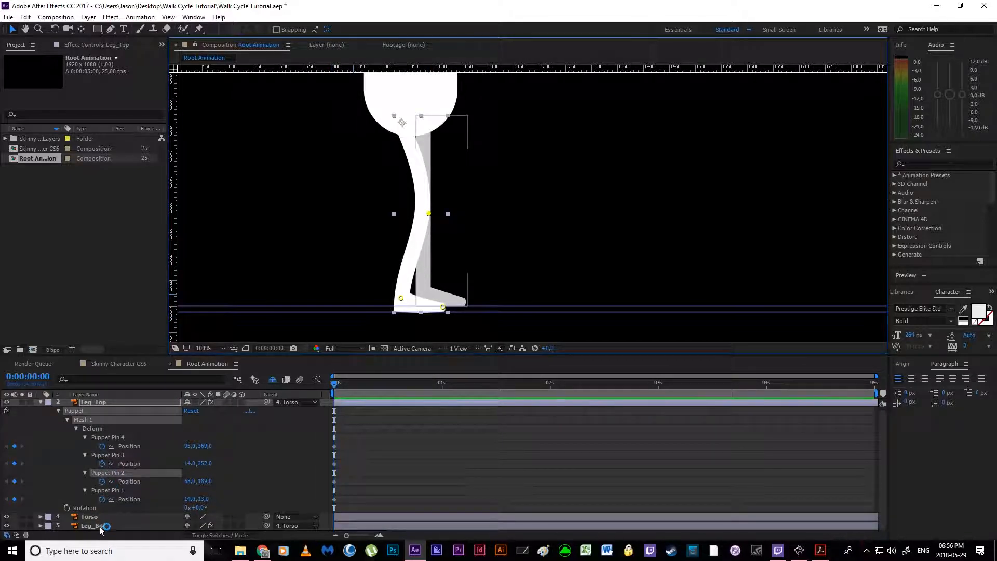
pyautogui.click(100, 526)
pyautogui.press('u')
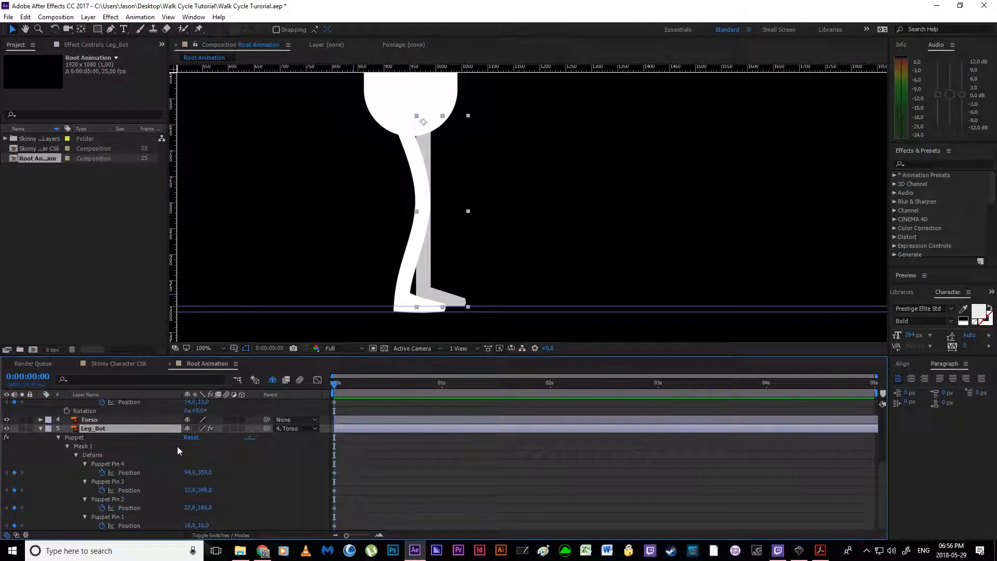
pyautogui.click(136, 492)
pyautogui.moveTo(430, 211); pyautogui.dragTo(450, 209)
# Step: Reveal the Rotation of the Leg_Bot layer and swing the leg backward to 62°
pyautogui.click(127, 431)
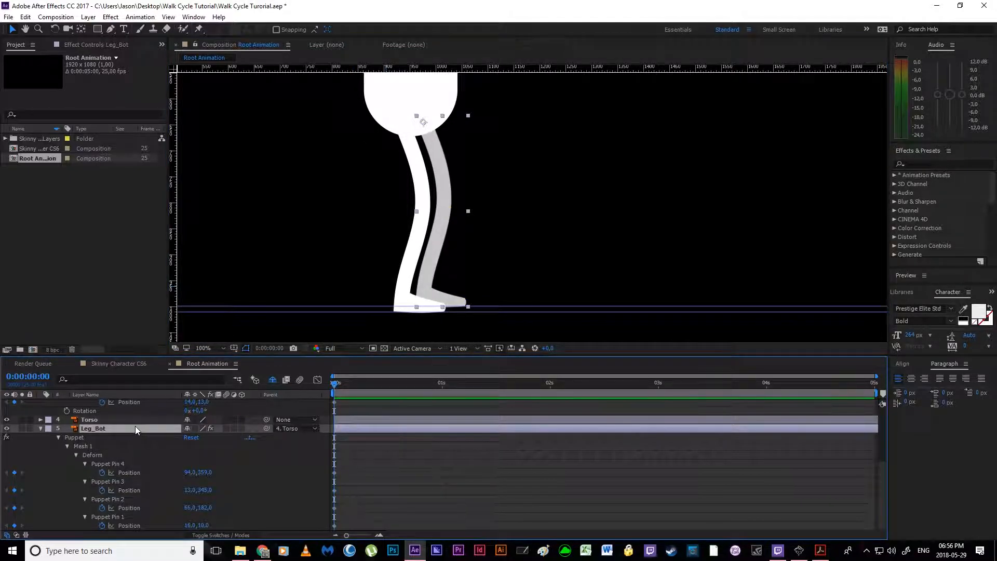
pyautogui.scroll(-1, 114, 479)
pyautogui.moveTo(202, 525); pyautogui.dragTo(234, 526)
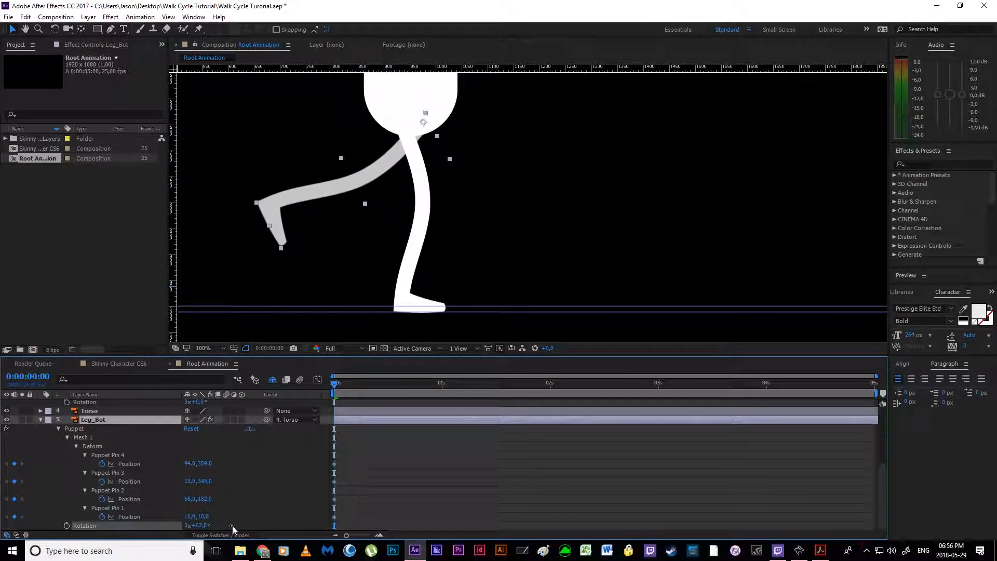
# Step: Undo the trial knee bends and rotations on both the Leg_Top and Leg_Bot layers
pyautogui.scroll(2, 151, 463)
pyautogui.moveTo(198, 455); pyautogui.dragTo(248, 460)
pyautogui.hotkey('ctrl', 'z')
pyautogui.hotkey('ctrl', 'z')
pyautogui.hotkey('ctrl', 'z')
pyautogui.hotkey('ctrl', 'z')
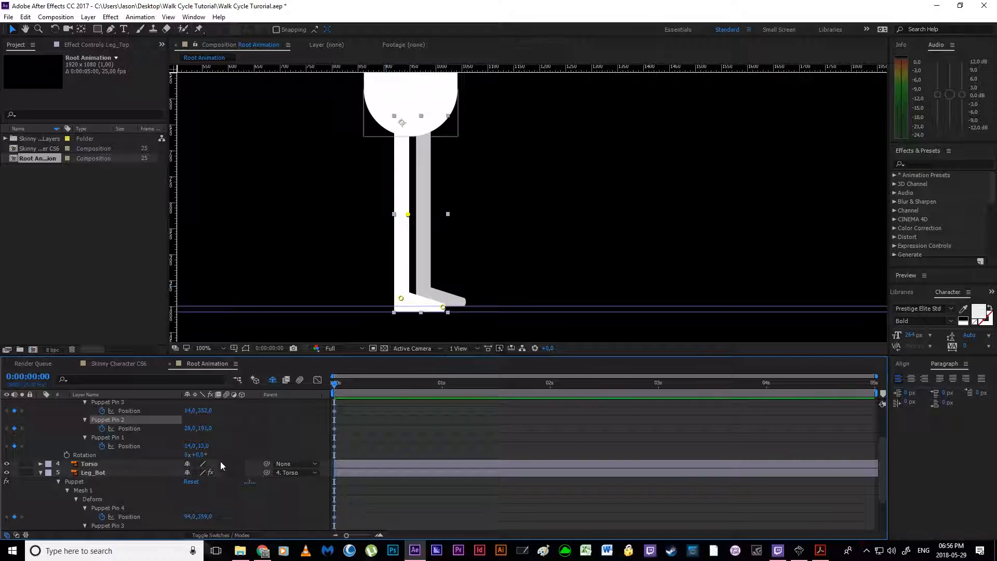
# Step: Move all four of Leg_Bot's puppet pin keyframes from the start of the timeline to 0:00:01:00
pyautogui.scroll(2, 226, 461)
pyautogui.scroll(-4, 133, 460)
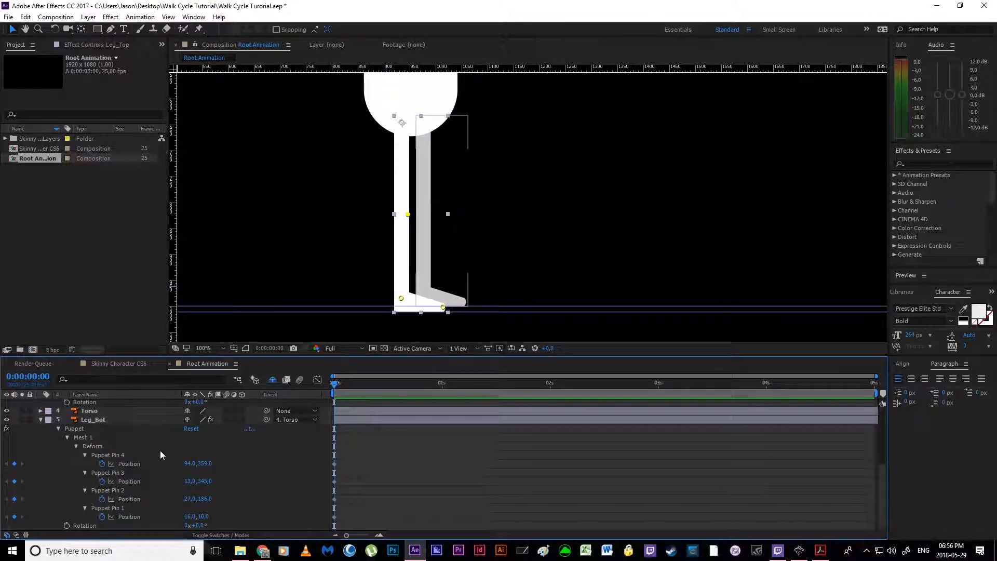
pyautogui.click(102, 429)
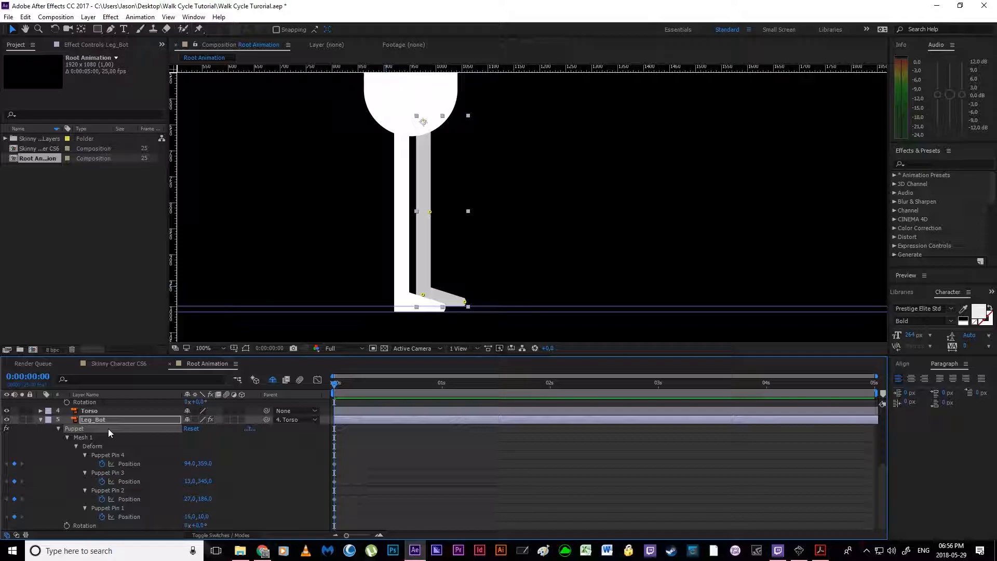
pyautogui.click(366, 466)
pyautogui.moveTo(338, 382); pyautogui.dragTo(445, 399)
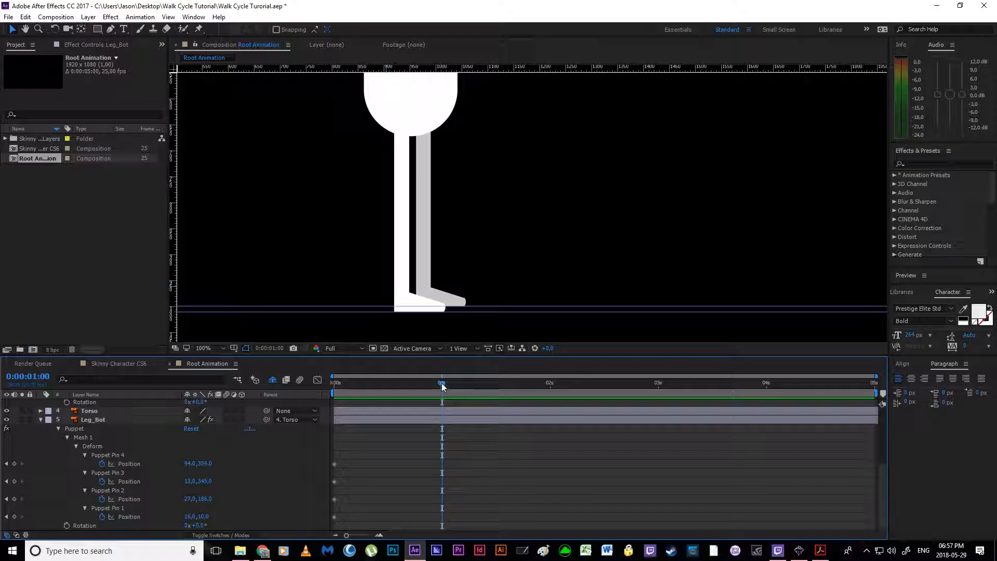
pyautogui.moveTo(369, 437); pyautogui.dragTo(295, 532)
pyautogui.click(384, 447)
pyautogui.moveTo(418, 438); pyautogui.dragTo(337, 500)
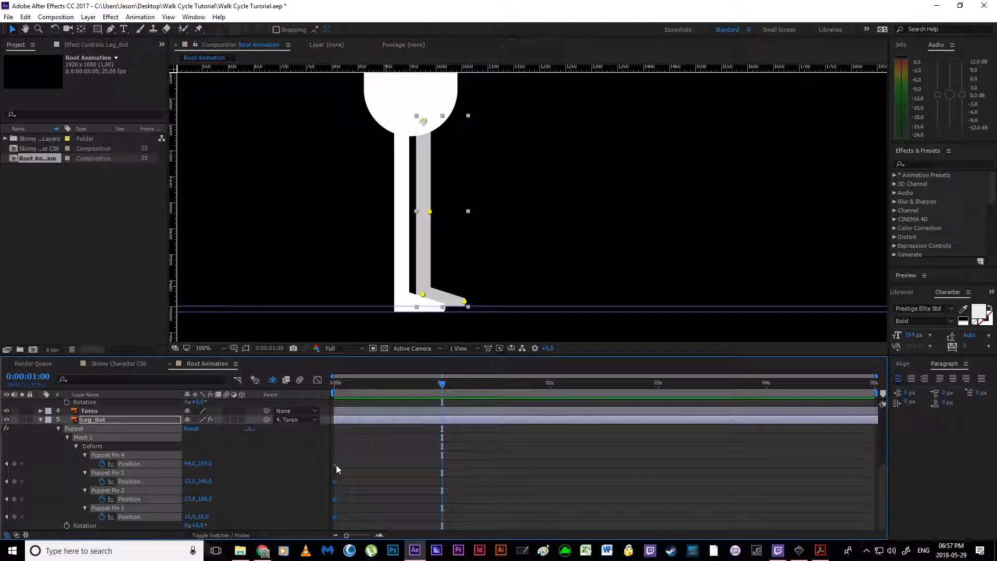
pyautogui.moveTo(334, 465); pyautogui.dragTo(442, 484)
# Step: Move Leg_Top's puppet pin keyframes from the start of the timeline to 0:00:01:00
pyautogui.scroll(4, 383, 456)
pyautogui.moveTo(335, 447); pyautogui.dragTo(444, 468)
pyautogui.scroll(-4, 413, 453)
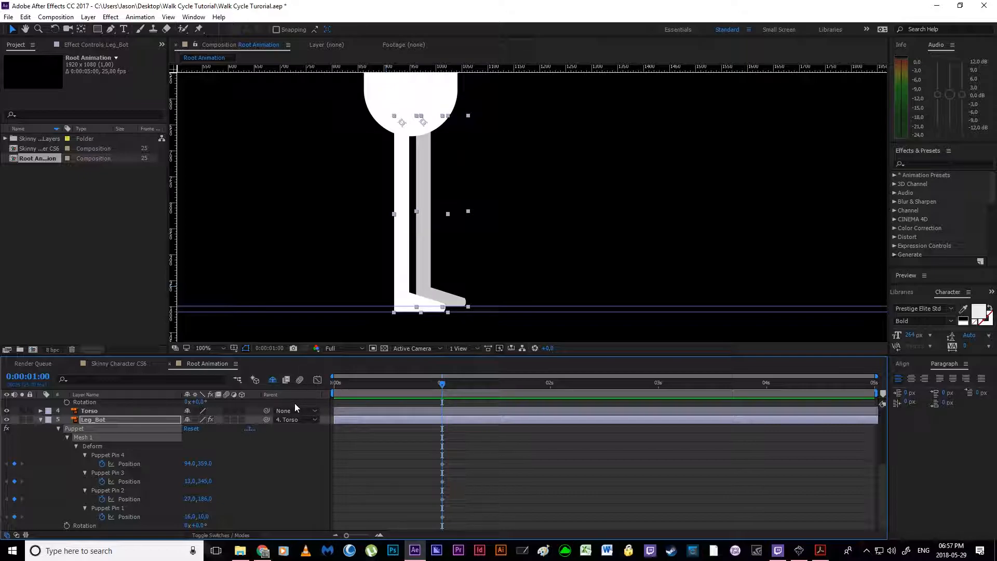
pyautogui.click(385, 469)
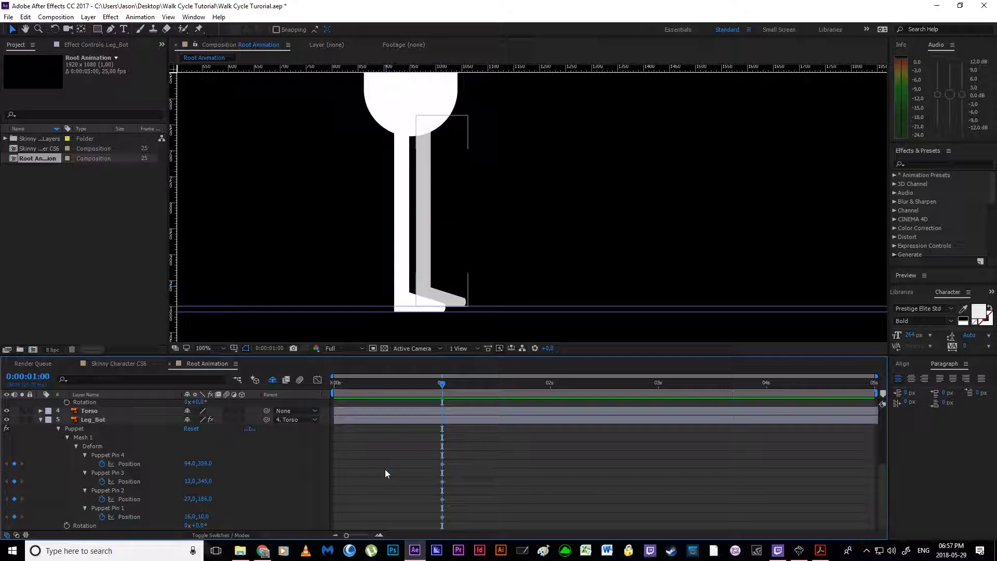
# Step: Save the project and review the contact pose in the Week 5 - Walk Cycles PDF in Adobe Acrobat Reader
pyautogui.hotkey('ctrl', 's')
pyautogui.click(823, 555)
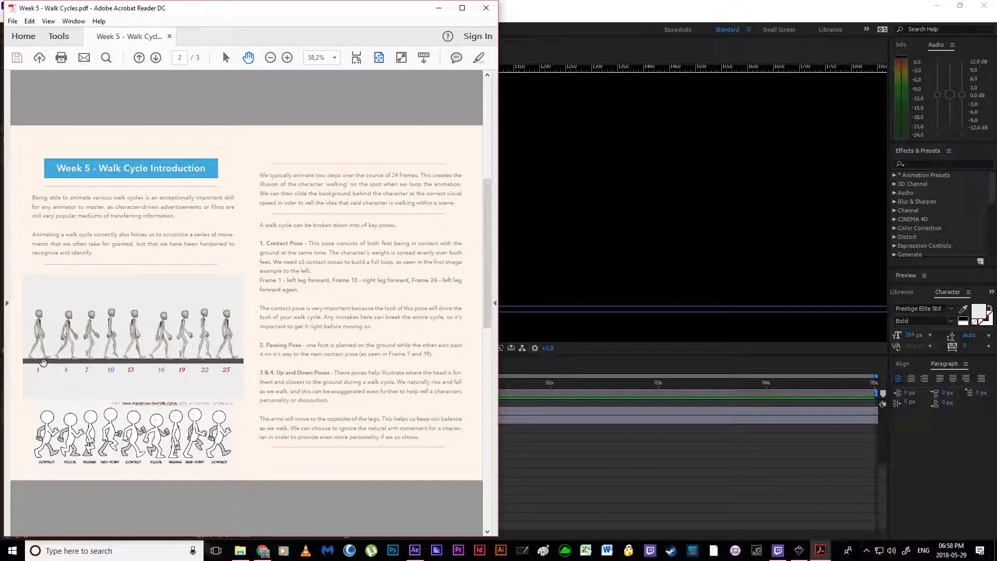
pyautogui.click(440, 6)
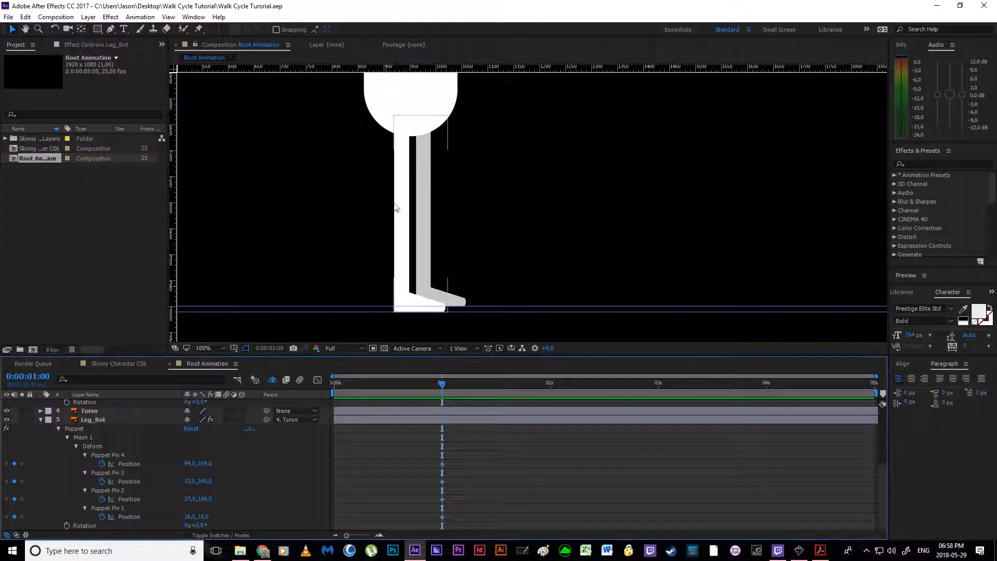
# Step: Start Rotation keyframes at 0:00:01:00 on both the Leg_Top and Leg_Bot layers
pyautogui.scroll(3, 143, 444)
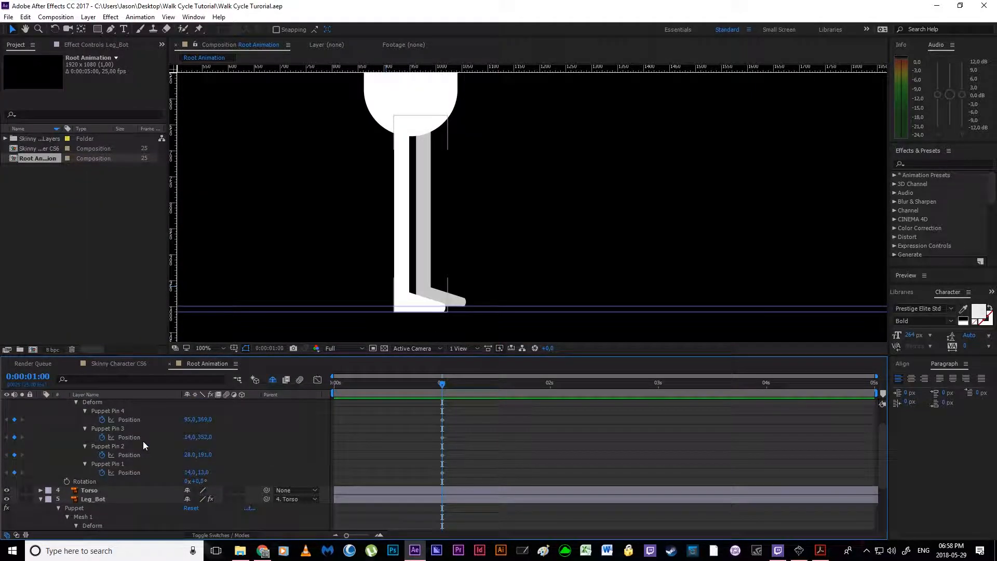
pyautogui.scroll(2, 123, 475)
pyautogui.click(119, 404)
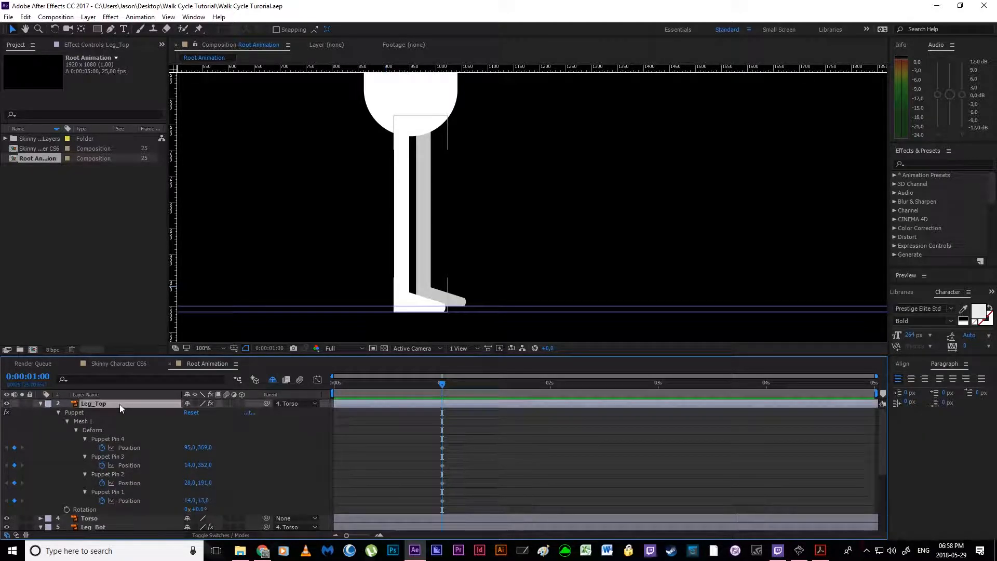
pyautogui.click(67, 510)
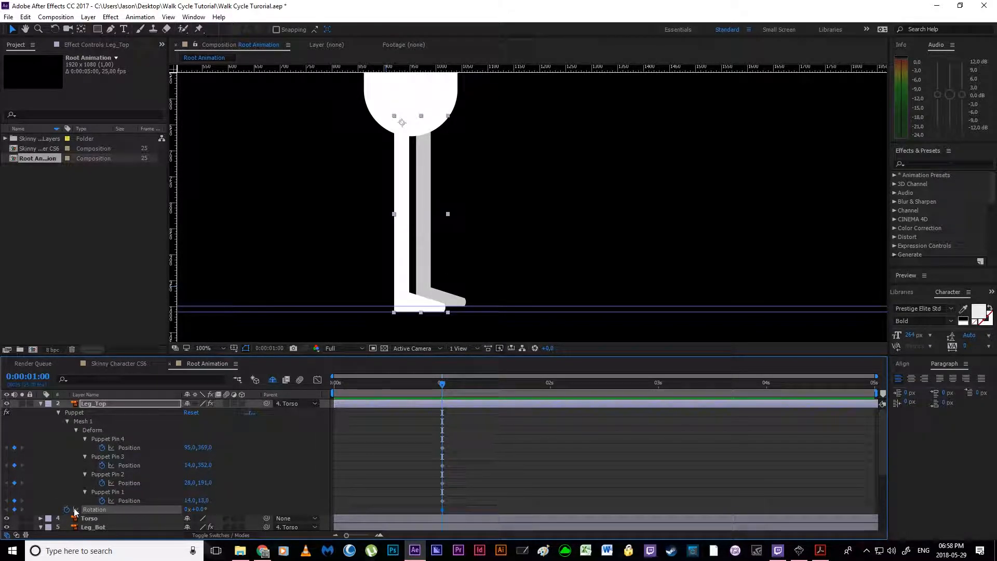
pyautogui.click(69, 526)
pyautogui.scroll(-3, 83, 512)
pyautogui.scroll(5, 99, 497)
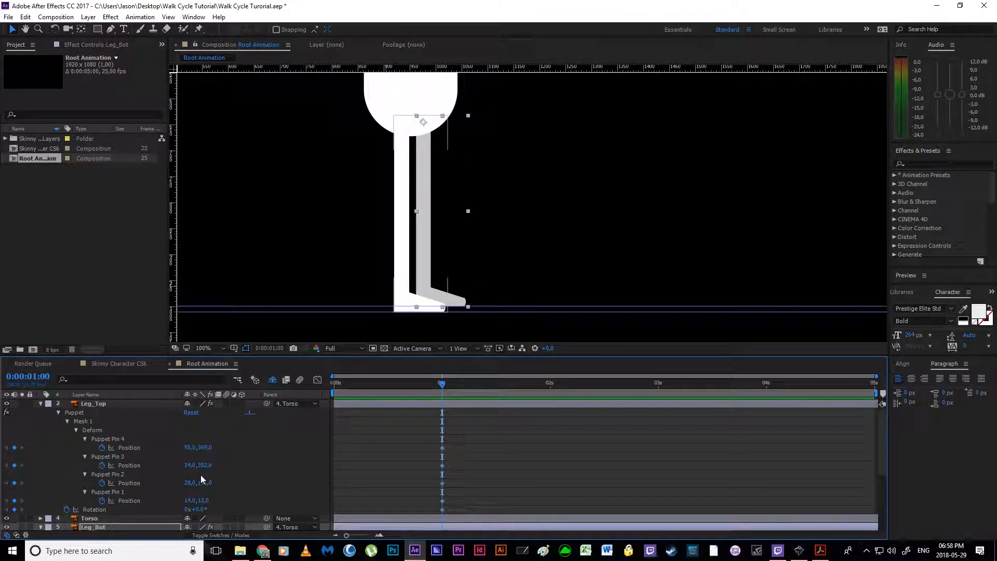
# Step: Swing Leg_Top backward to a Rotation of 35° and Leg_Bot forward to -25°
pyautogui.moveTo(200, 510); pyautogui.dragTo(215, 512)
pyautogui.scroll(-4, 141, 475)
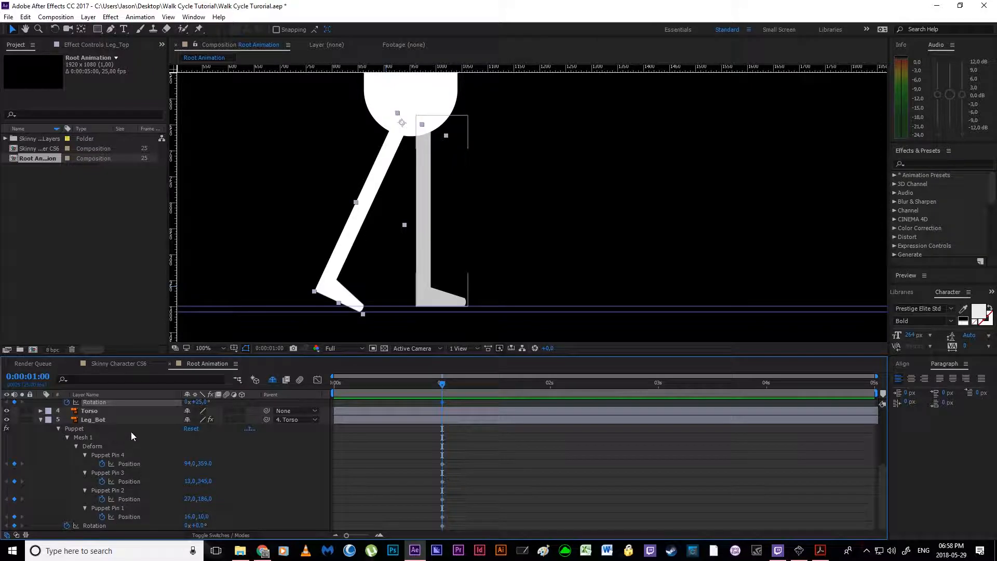
pyautogui.click(123, 418)
pyautogui.moveTo(194, 526); pyautogui.dragTo(190, 526)
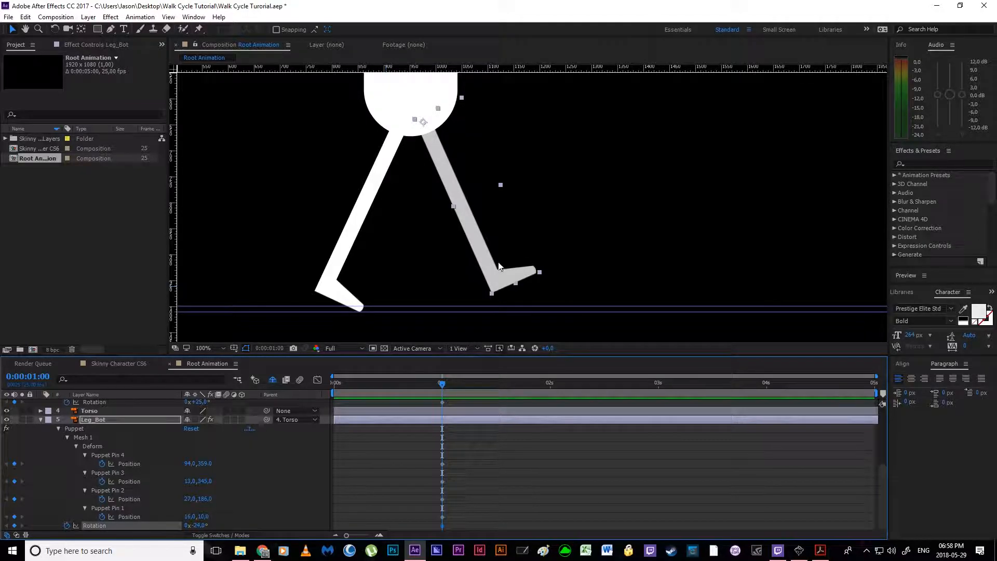
pyautogui.scroll(3, 178, 452)
pyautogui.moveTo(199, 455); pyautogui.dragTo(208, 456)
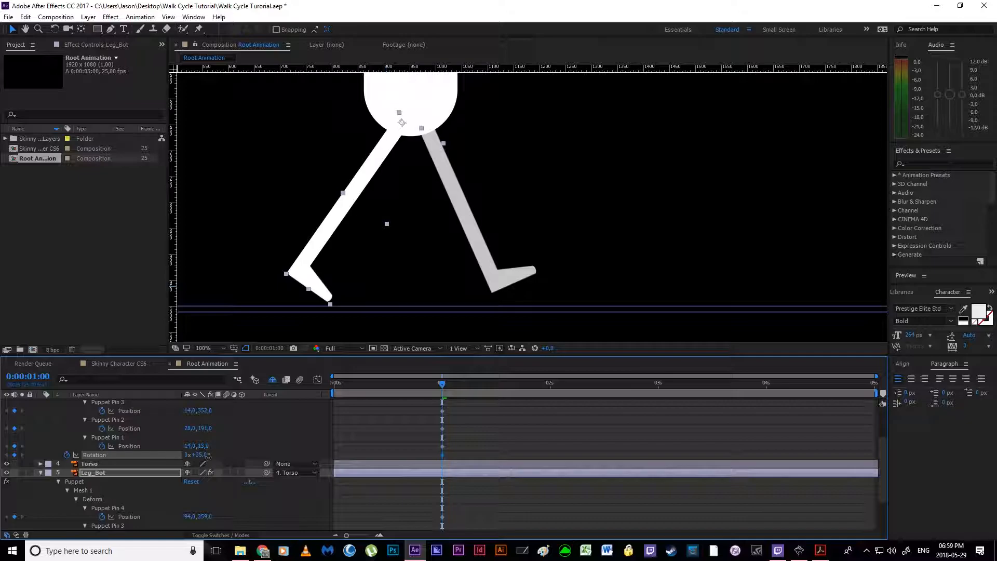
pyautogui.scroll(-3, 208, 457)
pyautogui.click(200, 525)
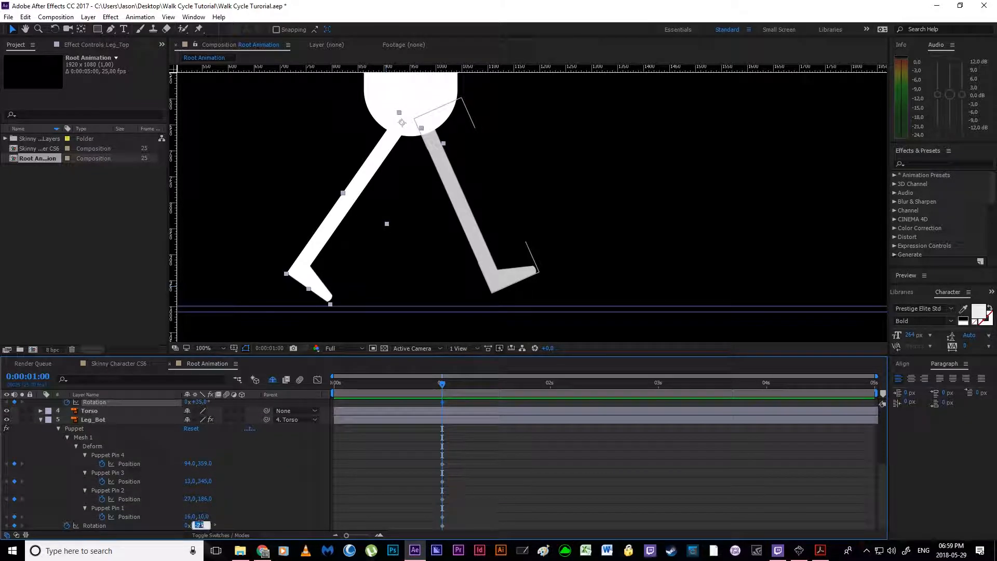
pyautogui.write('-25')
pyautogui.press('Return')
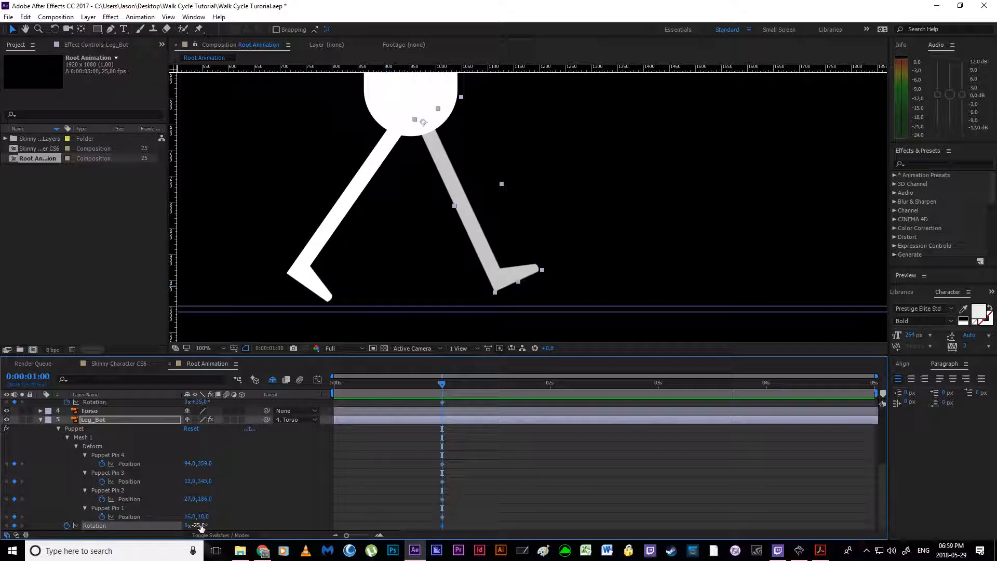
# Step: Try to lower the torso slightly to bring the feet closer to the ground guides
pyautogui.click(424, 112)
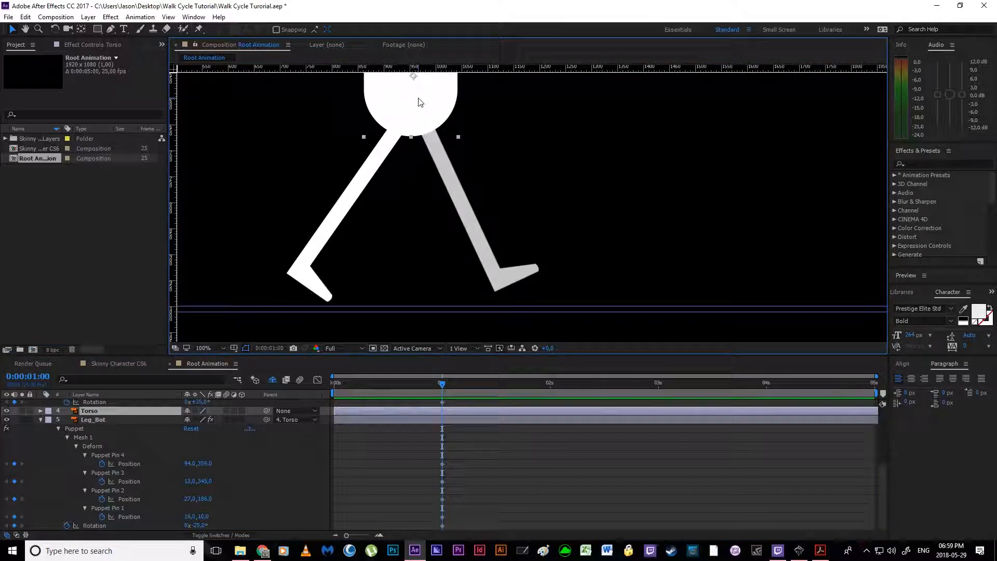
pyautogui.moveTo(419, 100); pyautogui.dragTo(416, 108)
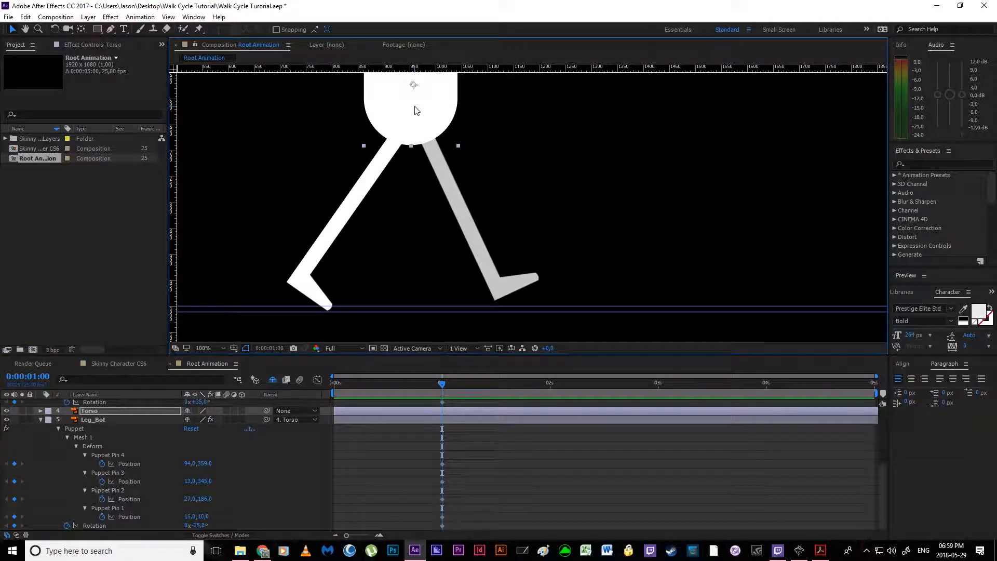
pyautogui.hotkey('ctrl', 'z')
# Step: Check the contact pose in the walk cycle PDF and bend Leg_Top by moving its knee pin forward to about 61, 183
pyautogui.scroll(5, 445, 457)
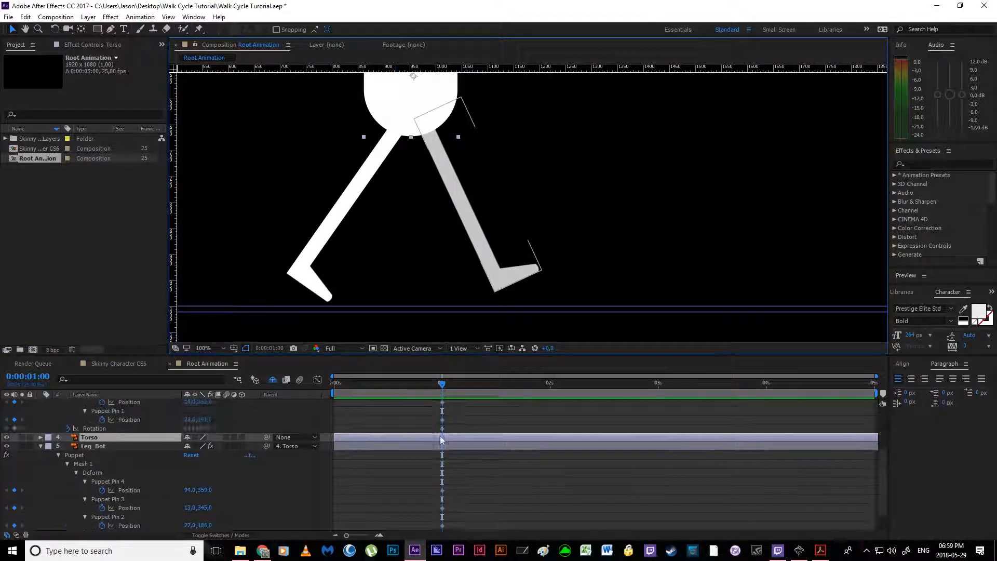
pyautogui.click(443, 447)
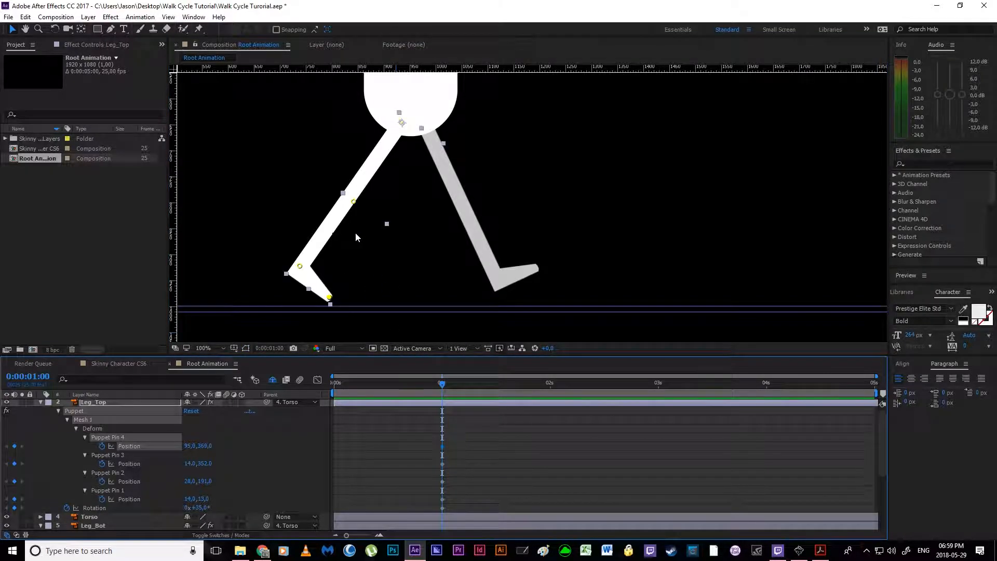
pyautogui.click(821, 552)
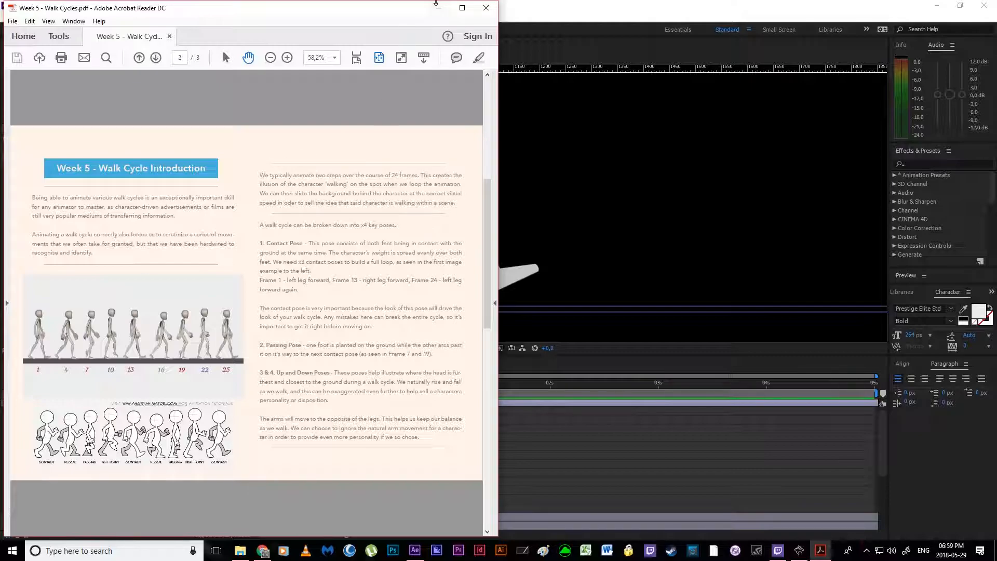
pyautogui.click(439, 8)
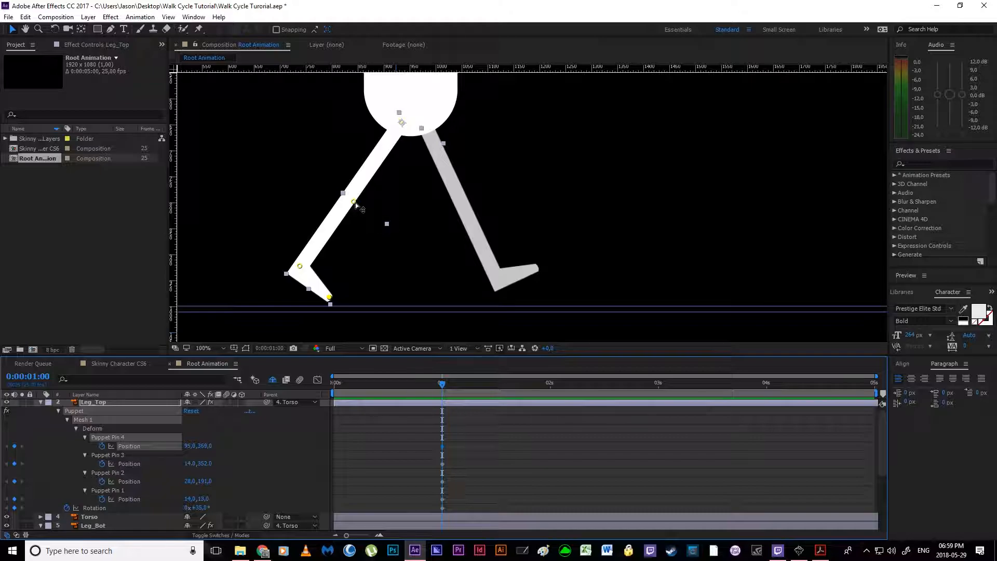
pyautogui.moveTo(356, 204); pyautogui.dragTo(365, 205)
pyautogui.moveTo(368, 209); pyautogui.dragTo(372, 209)
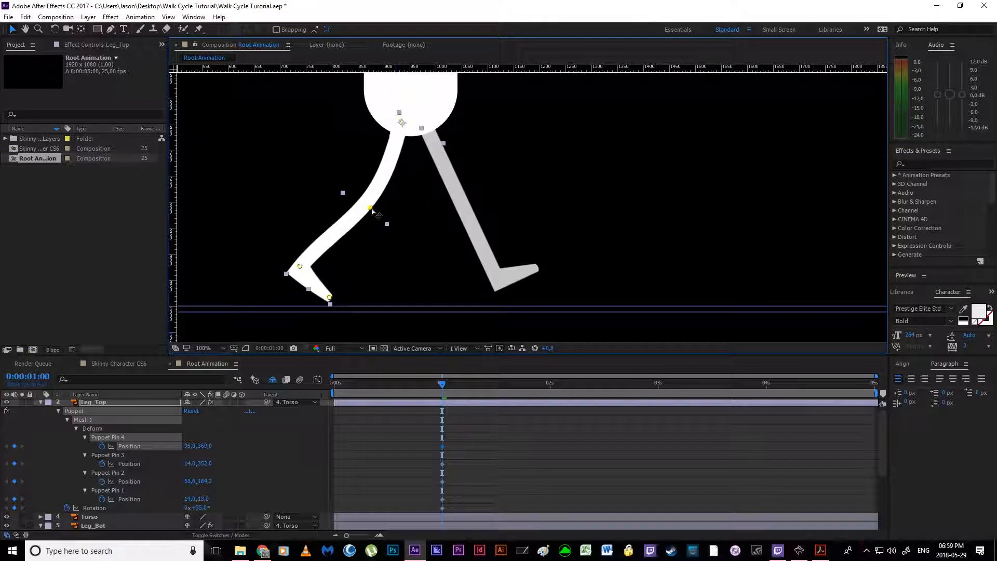
# Step: Bend Leg_Bot by moving its knee pin, Puppet Pin 2, forward to about 60, 187
pyautogui.scroll(-4, 453, 497)
pyautogui.click(452, 490)
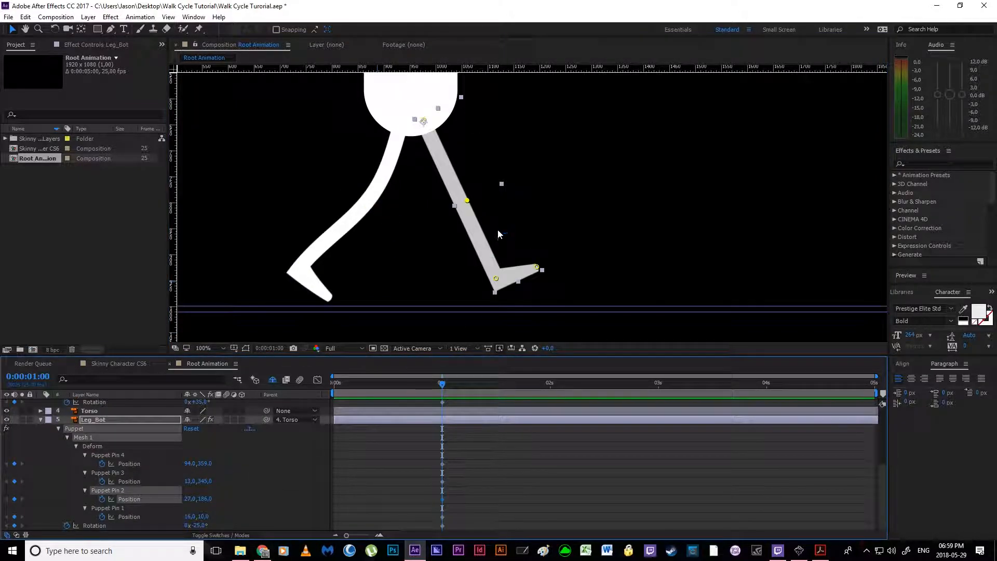
pyautogui.moveTo(468, 201); pyautogui.dragTo(483, 193)
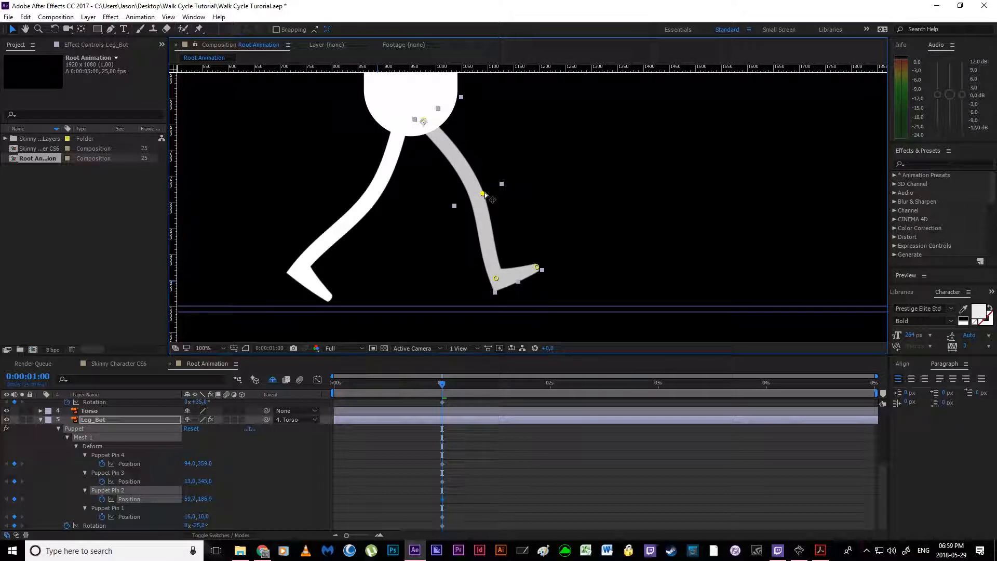
# Step: Flatten Leg_Top's foot by raising the toe pin slightly and lowering the ankle pin to about 21, 366
pyautogui.scroll(4, 454, 454)
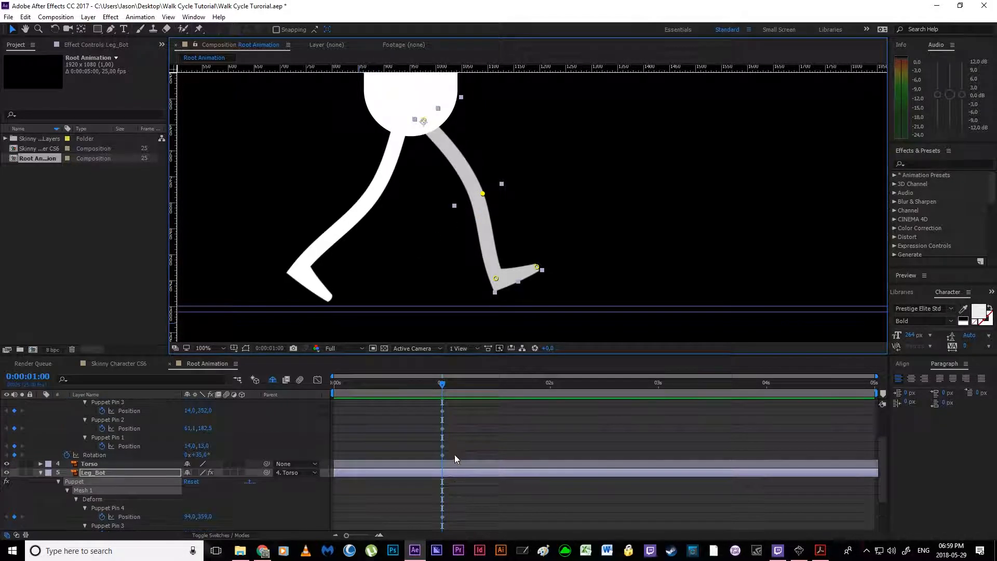
pyautogui.click(442, 466)
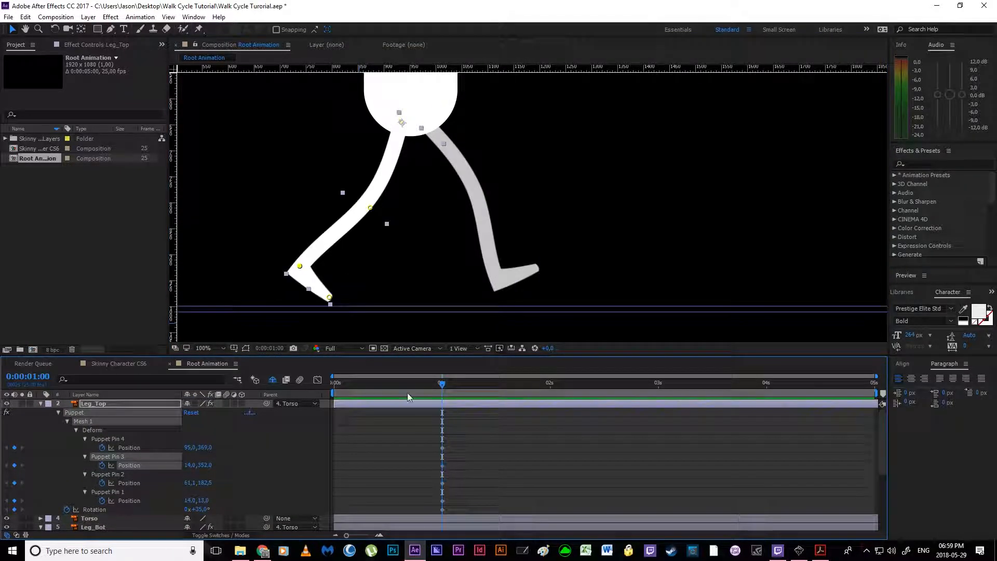
pyautogui.moveTo(329, 298); pyautogui.dragTo(333, 295)
pyautogui.moveTo(300, 266); pyautogui.dragTo(297, 274)
# Step: Tilt Leg_Bot's foot upward by moving its toe pin to about 93, 339 and its ankle pin to about 8, 345
pyautogui.scroll(-4, 460, 451)
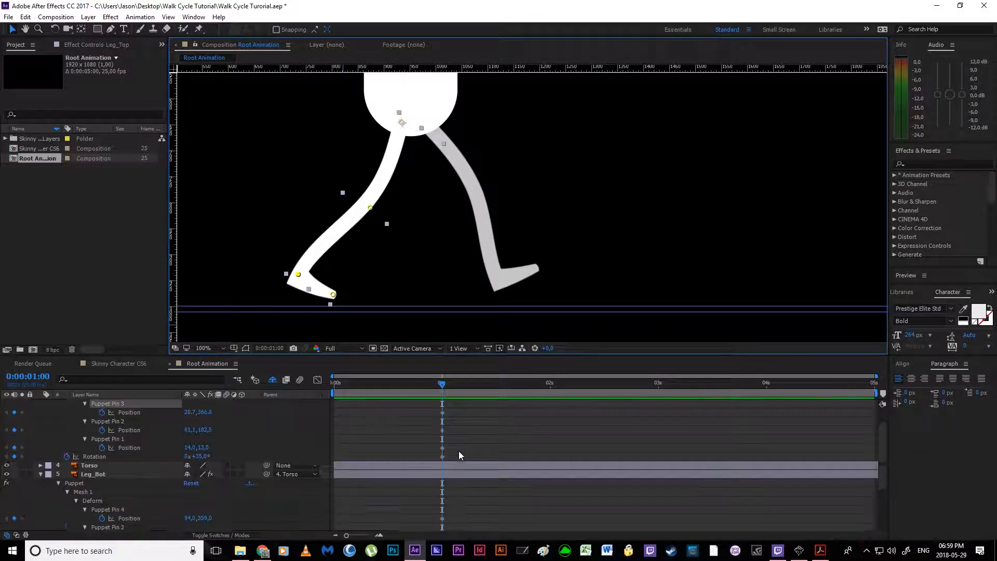
pyautogui.click(442, 482)
pyautogui.moveTo(538, 266); pyautogui.dragTo(493, 279)
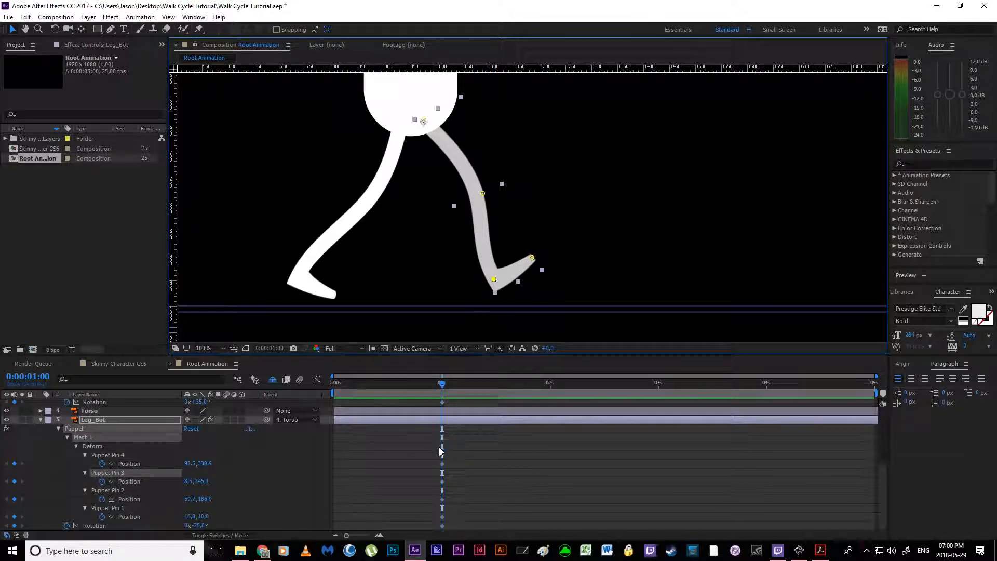
# Step: Keyframe the Torso's Position at 0:00:01:00 and lower the torso to about 956, 581 so the feet meet the ground guide
pyautogui.scroll(4, 450, 453)
pyautogui.scroll(-3, 451, 453)
pyautogui.scroll(1, 454, 451)
pyautogui.click(451, 467)
pyautogui.click(292, 466)
pyautogui.click(403, 482)
pyautogui.click(461, 466)
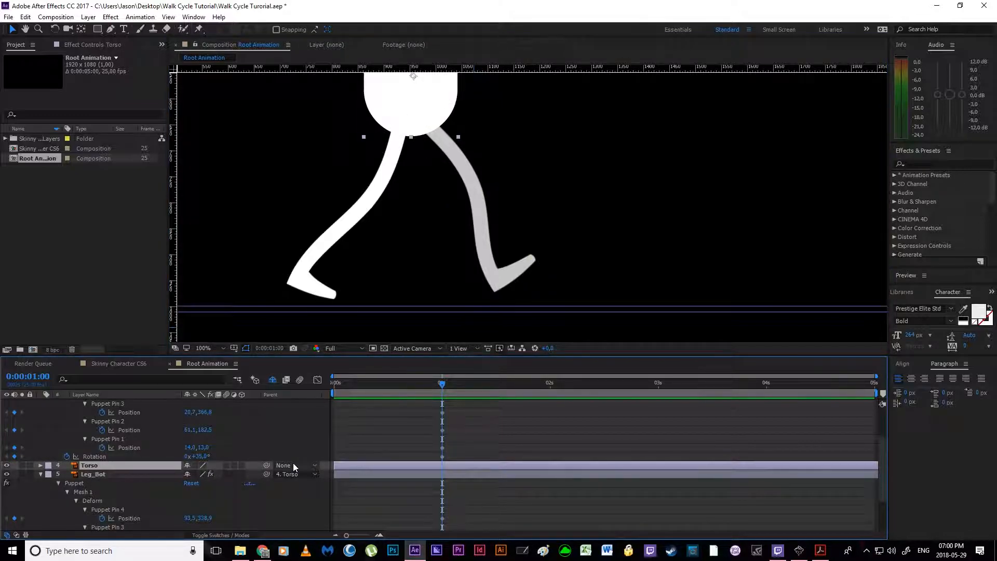
pyautogui.press('p')
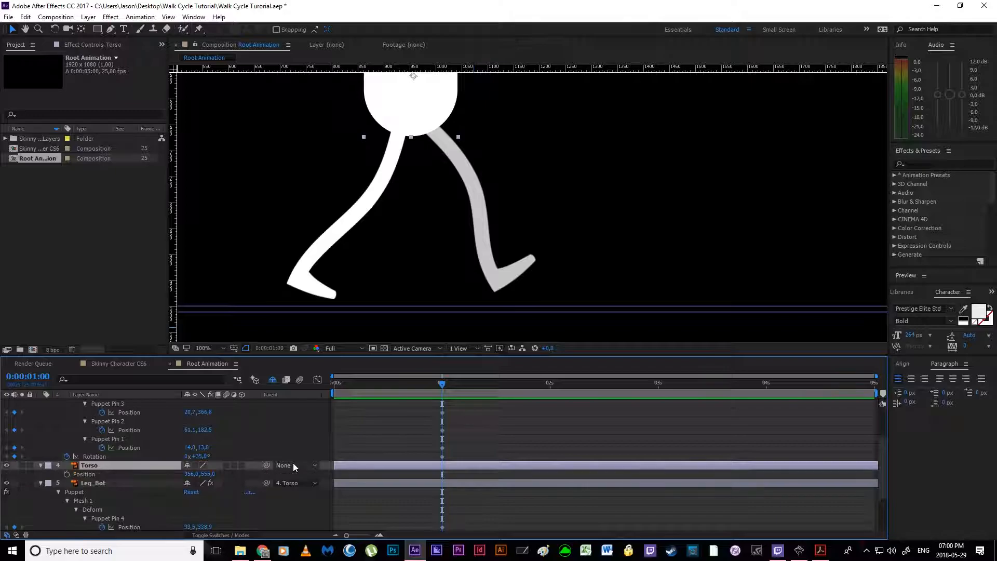
pyautogui.click(67, 475)
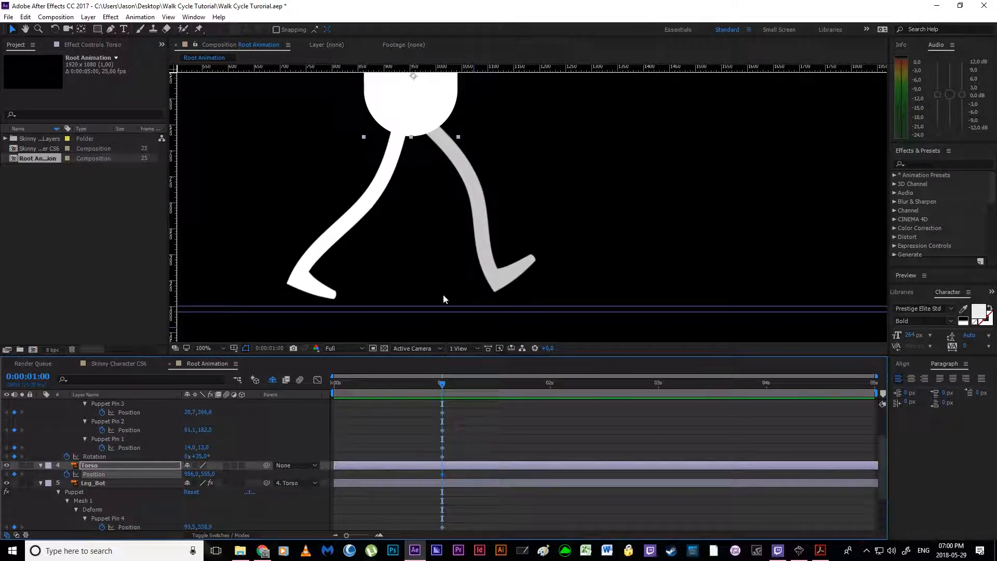
pyautogui.moveTo(419, 166); pyautogui.dragTo(426, 196)
pyautogui.moveTo(440, 126); pyautogui.dragTo(438, 141)
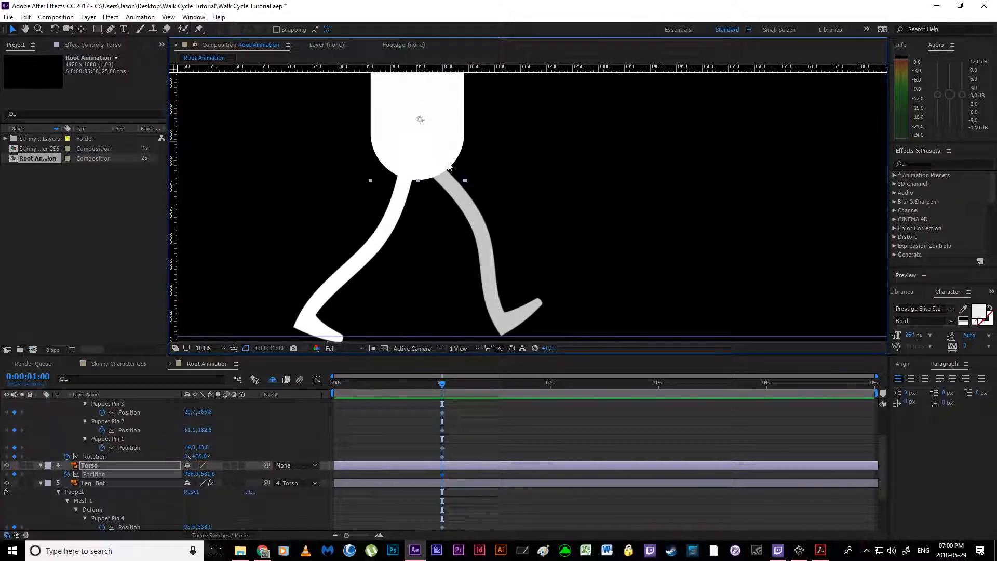
# Step: Examine the contact pose in the composition and compare it with the walk cycle reference PDF in Acrobat Reader
pyautogui.press('space')
pyautogui.moveTo(522, 345); pyautogui.dragTo(519, 315)
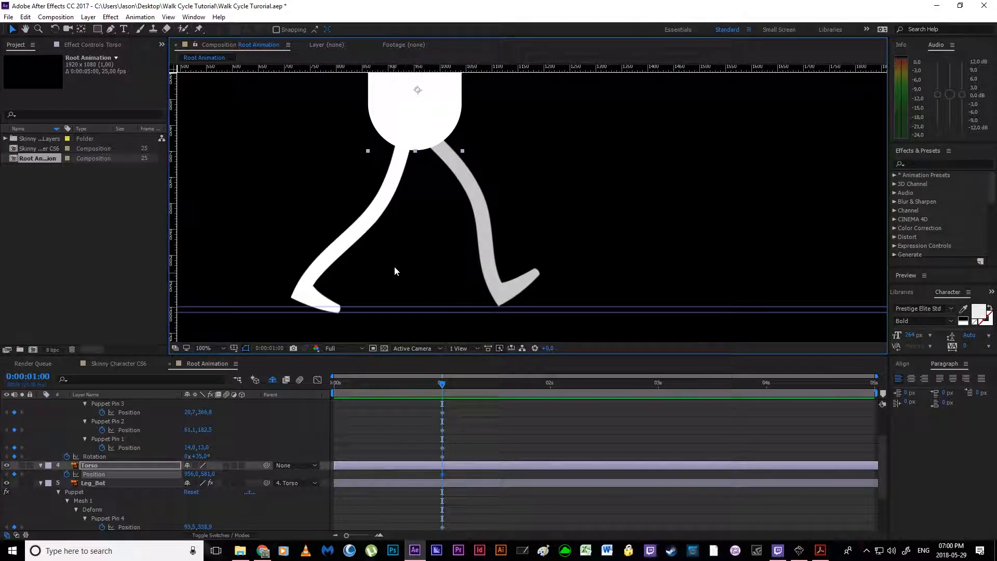
pyautogui.press(',')
pyautogui.press(',')
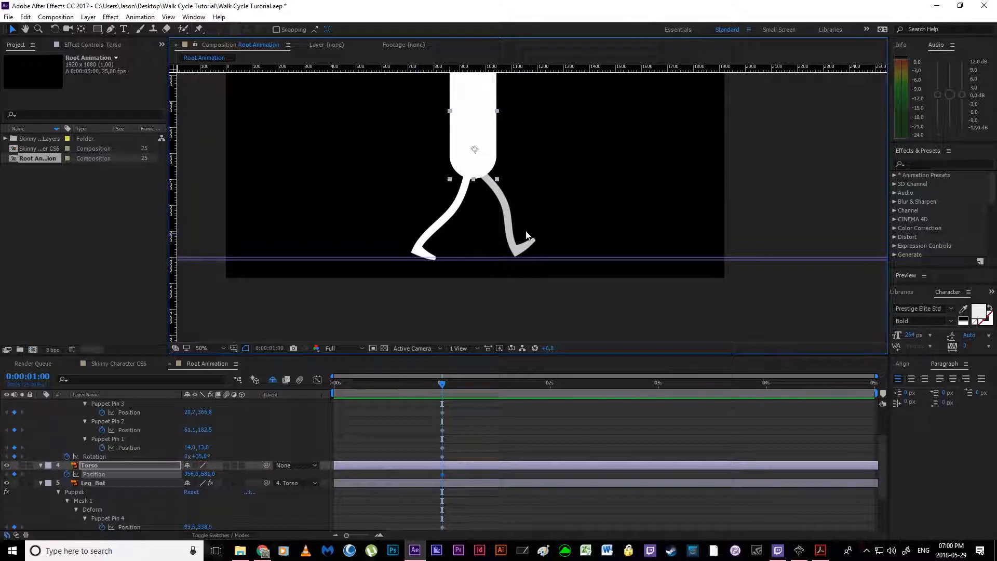
pyautogui.press('.')
pyautogui.press('.')
pyautogui.press('space')
pyautogui.moveTo(440, 246); pyautogui.dragTo(465, 235)
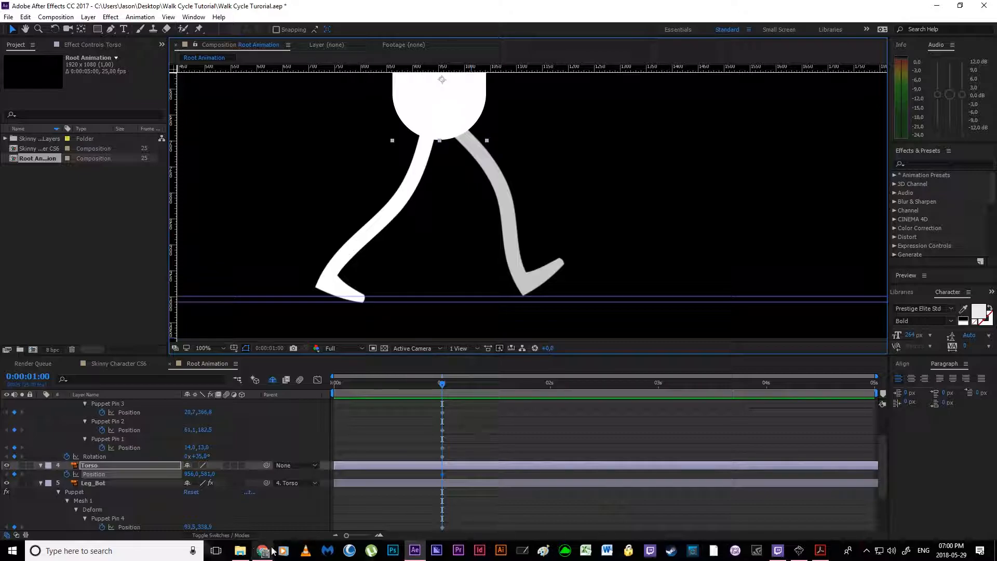
pyautogui.click(821, 551)
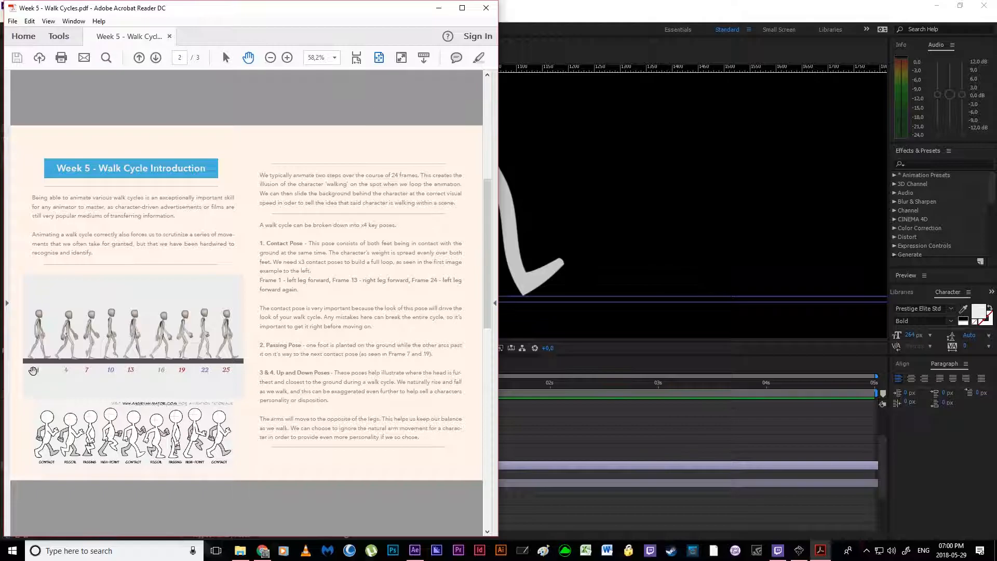
pyautogui.click(590, 450)
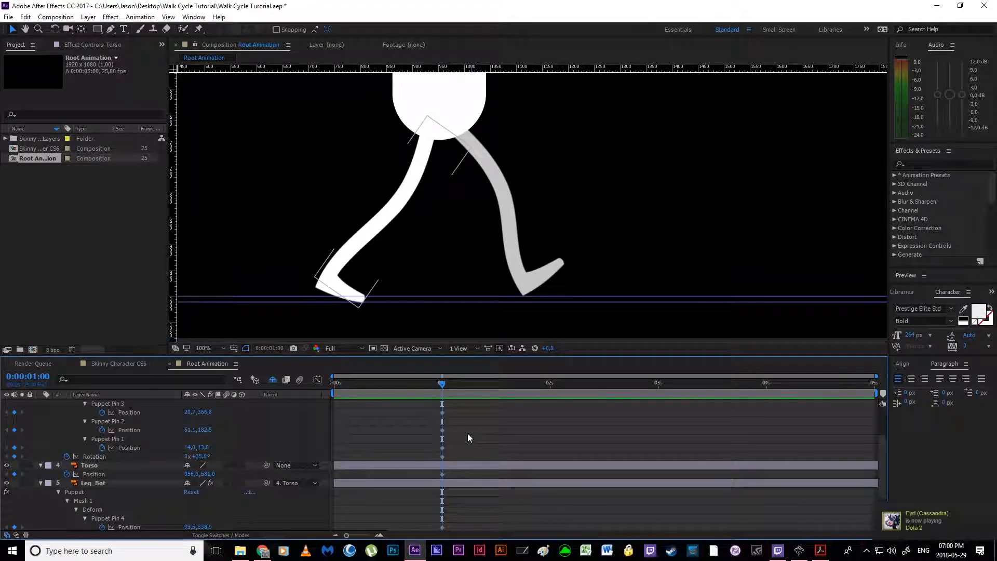
# Step: Shift all the leg and torso keyframes of the contact pose one frame ahead to 0:00:01:01
pyautogui.moveTo(442, 385); pyautogui.dragTo(445, 385)
pyautogui.scroll(2, 447, 437)
pyautogui.moveTo(420, 431); pyautogui.dragTo(484, 547)
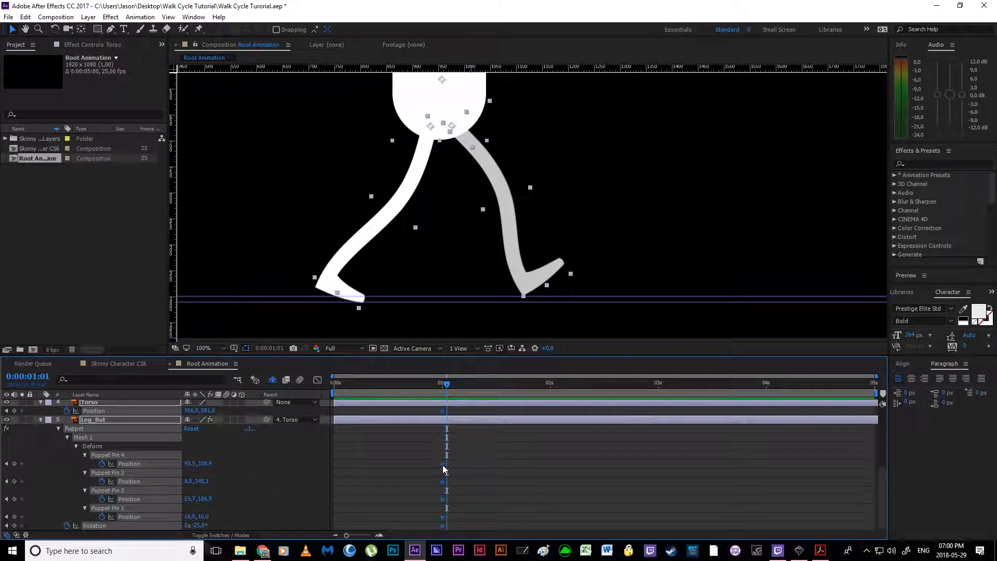
pyautogui.moveTo(442, 464); pyautogui.dragTo(447, 464)
pyautogui.click(458, 462)
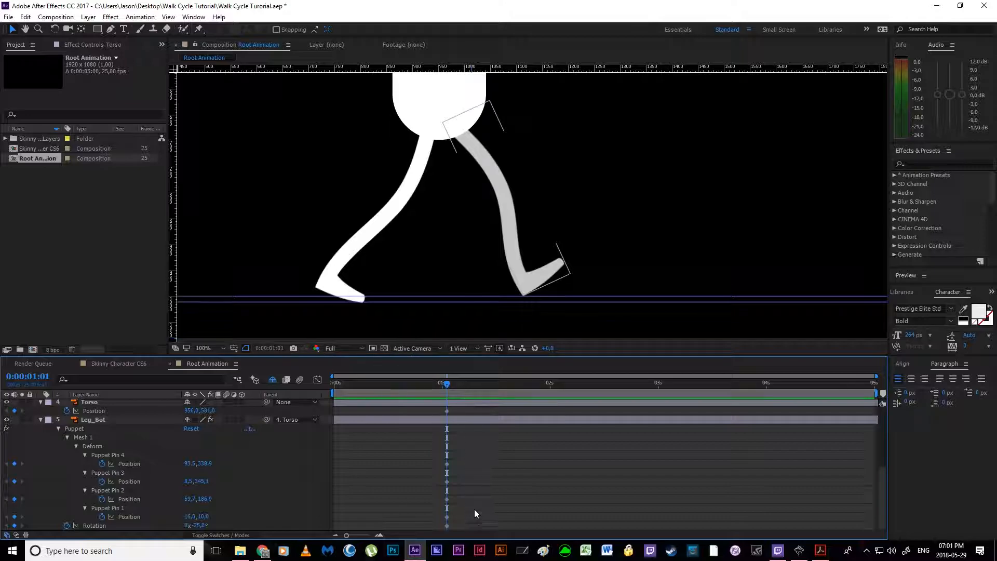
# Step: Start the work area of Root Animation at 0:00:01:01
pyautogui.press('b')
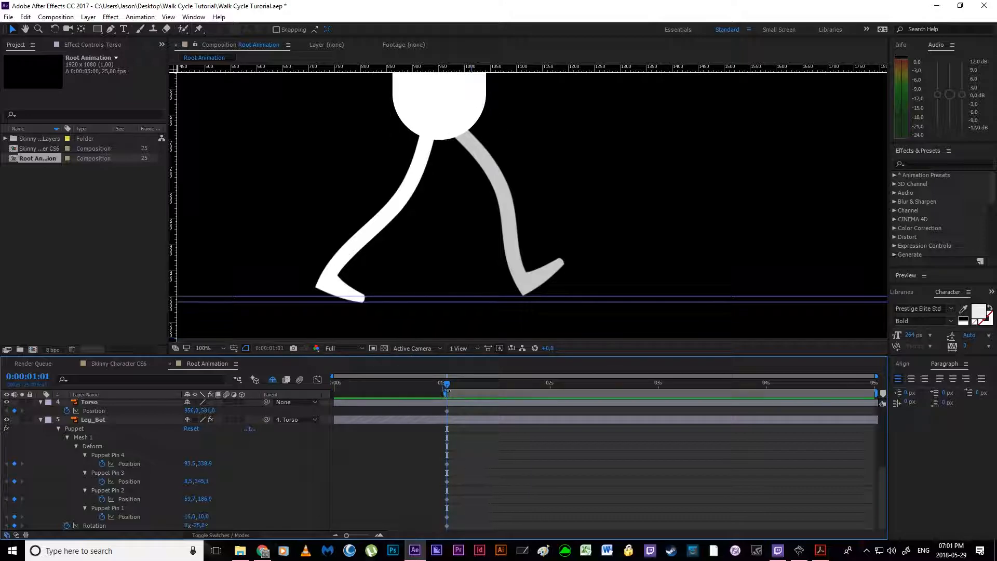
pyautogui.click(375, 395)
pyautogui.click(384, 438)
# Step: Check the first pose in the walk cycle PDF and swing Leg_Top forward by setting its Rotation to -27°
pyautogui.click(820, 551)
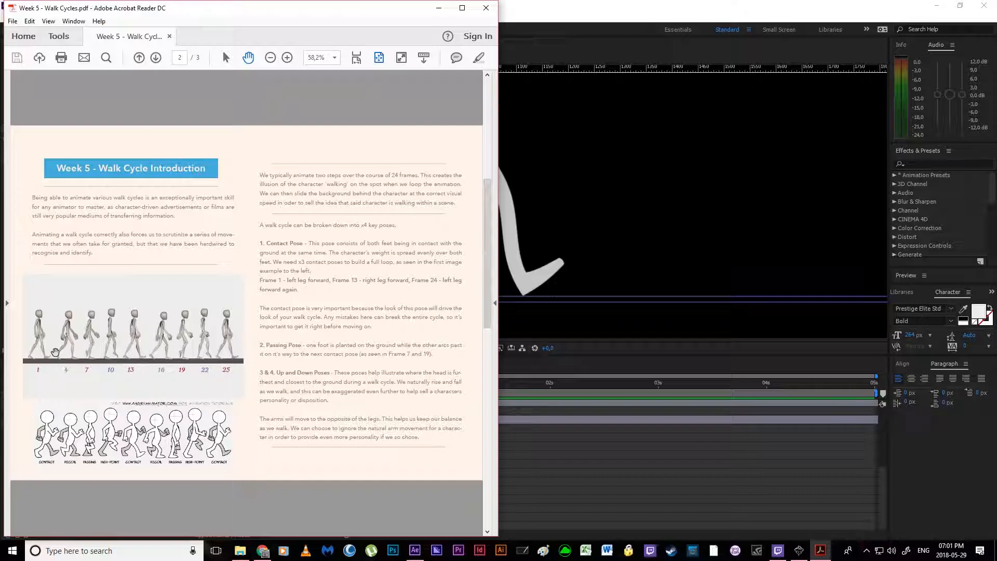
pyautogui.click(590, 474)
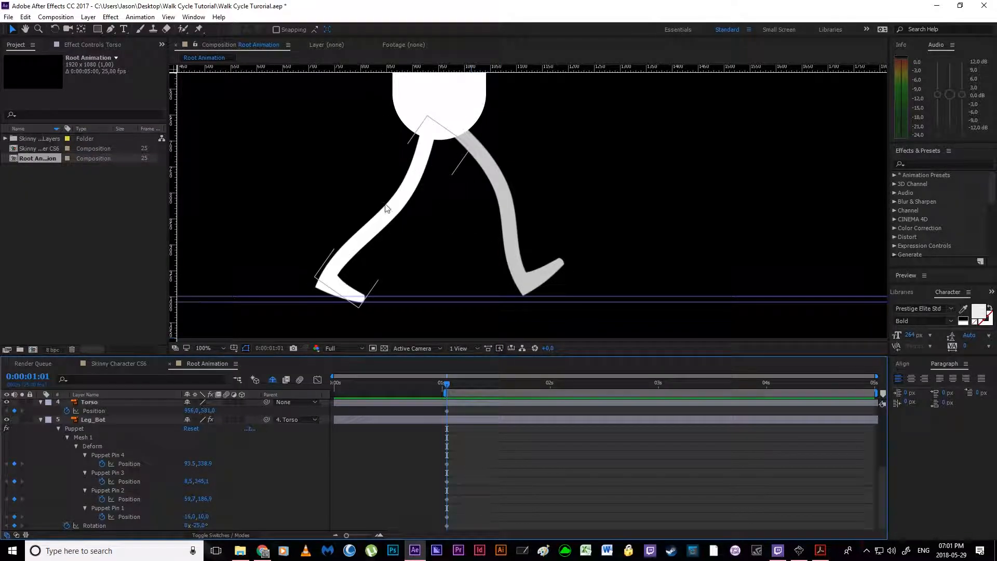
pyautogui.scroll(5, 462, 438)
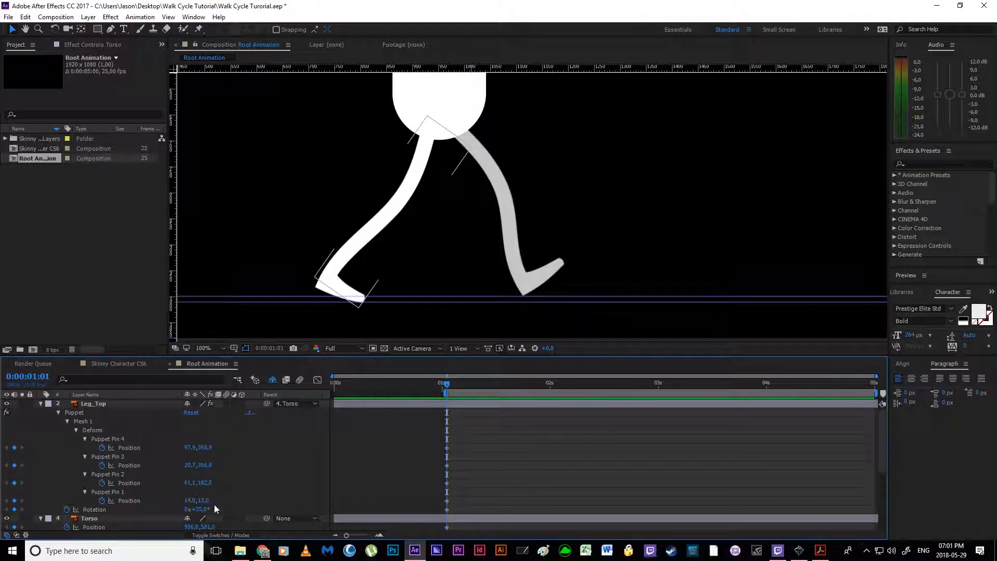
pyautogui.moveTo(197, 509); pyautogui.dragTo(178, 518)
# Step: Swing Leg_Bot behind the torso by setting its Rotation to about 32° at 0:00:01:01
pyautogui.scroll(-5, 510, 487)
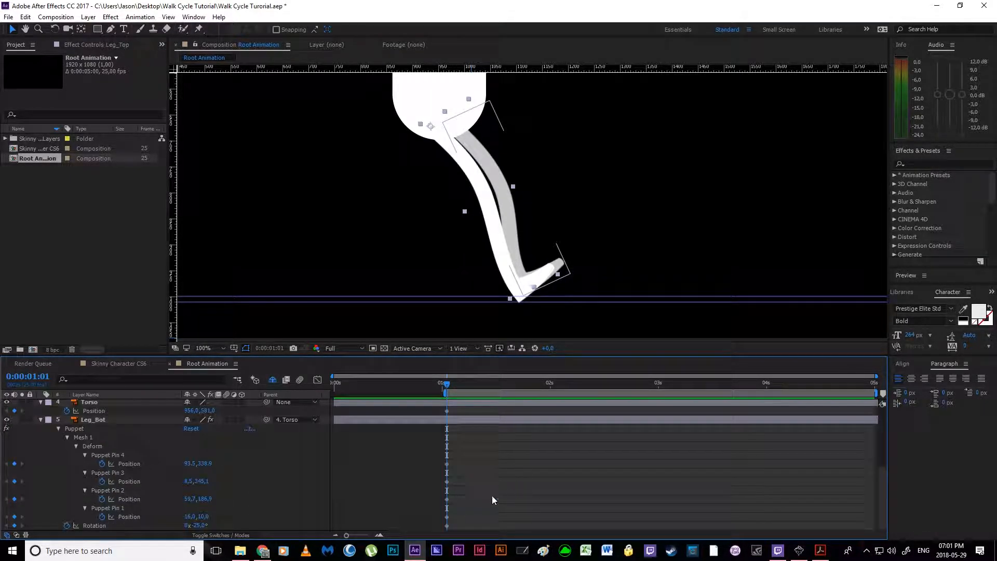
pyautogui.click(447, 518)
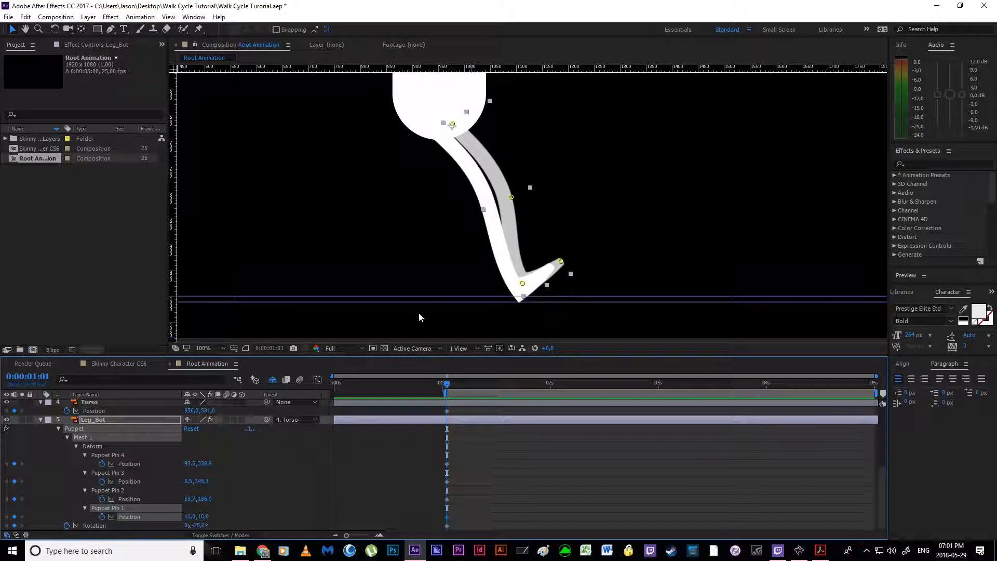
pyautogui.moveTo(188, 525); pyautogui.dragTo(229, 526)
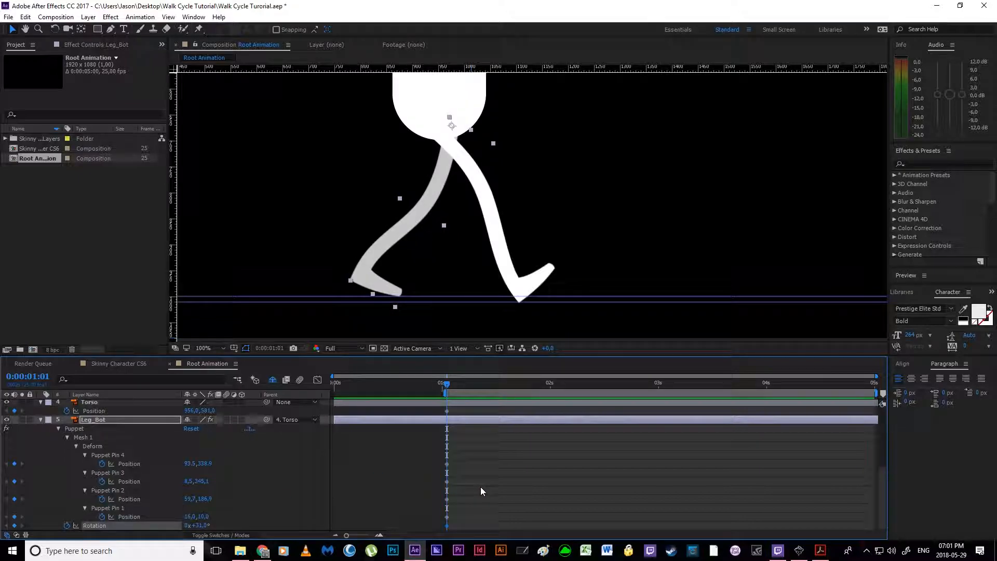
pyautogui.scroll(4, 481, 487)
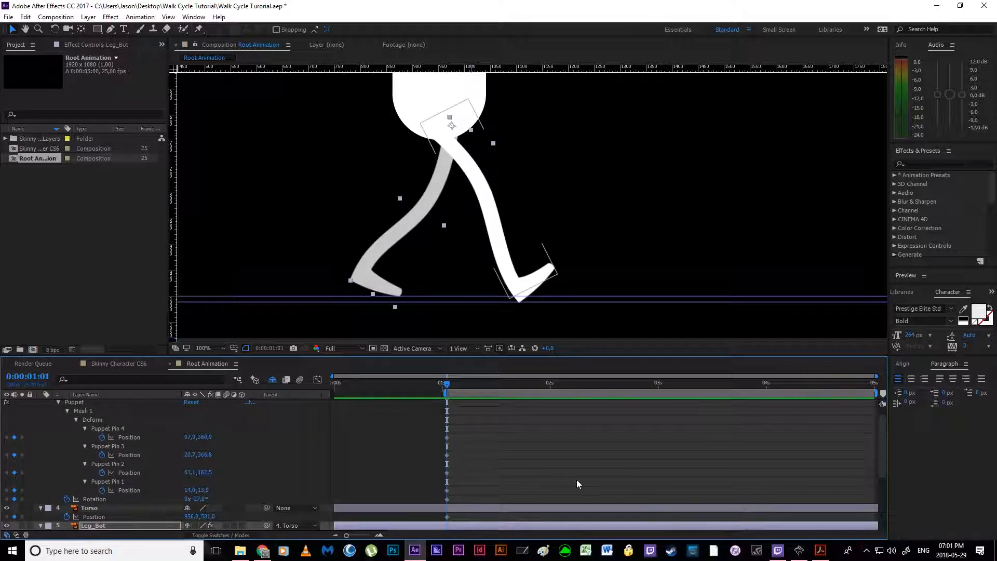
# Step: Advance the current time to 0:00:01:04 and consult the walk cycle PDF for the recoil pose
pyautogui.click(821, 551)
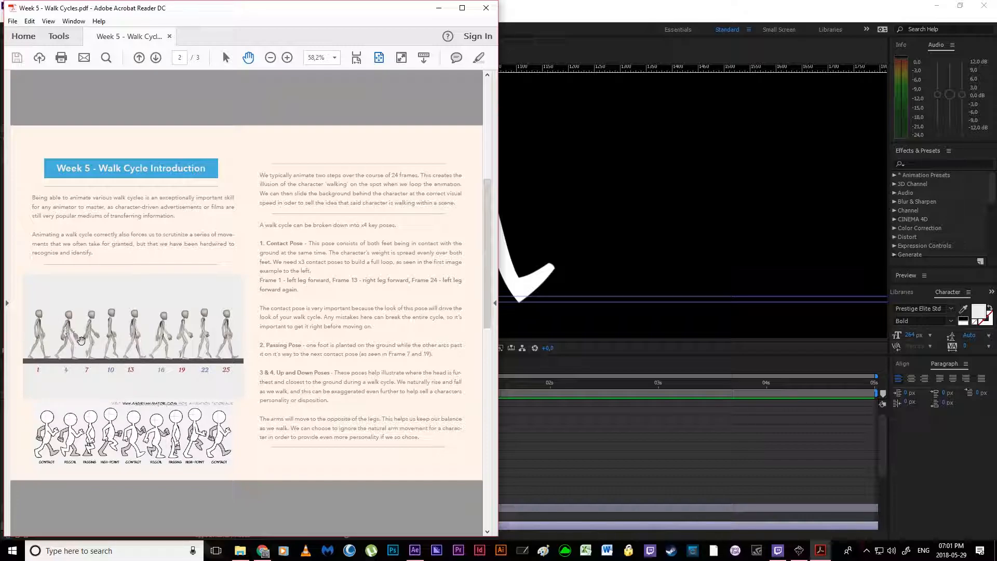
pyautogui.click(552, 437)
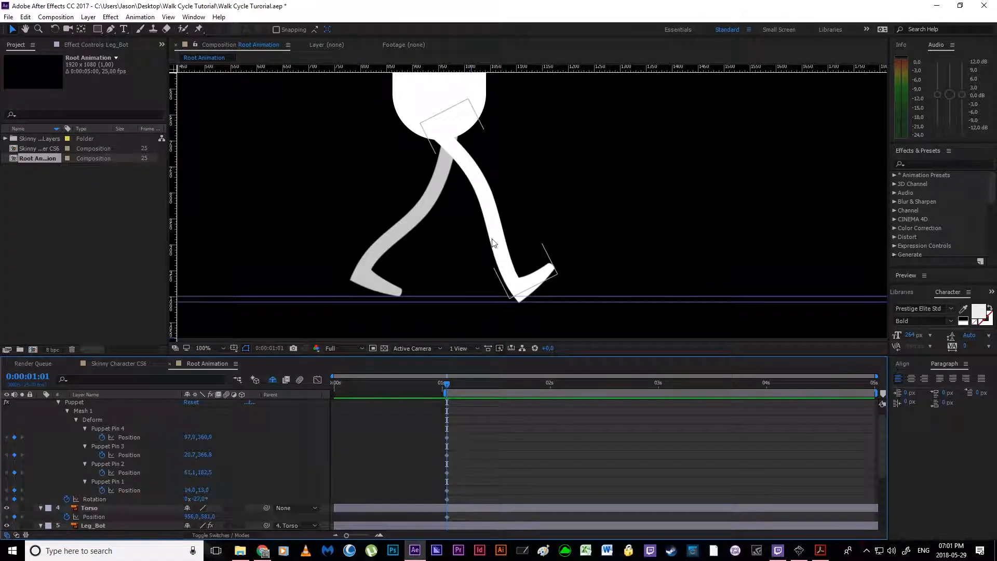
pyautogui.click(492, 280)
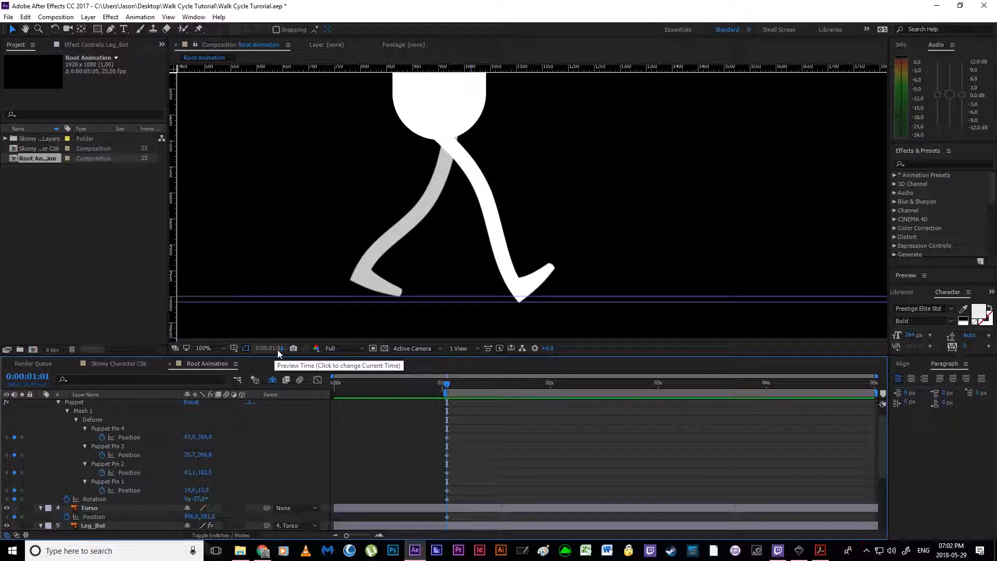
pyautogui.press('pagedown')
pyautogui.press('pagedown')
pyautogui.press('pagedown')
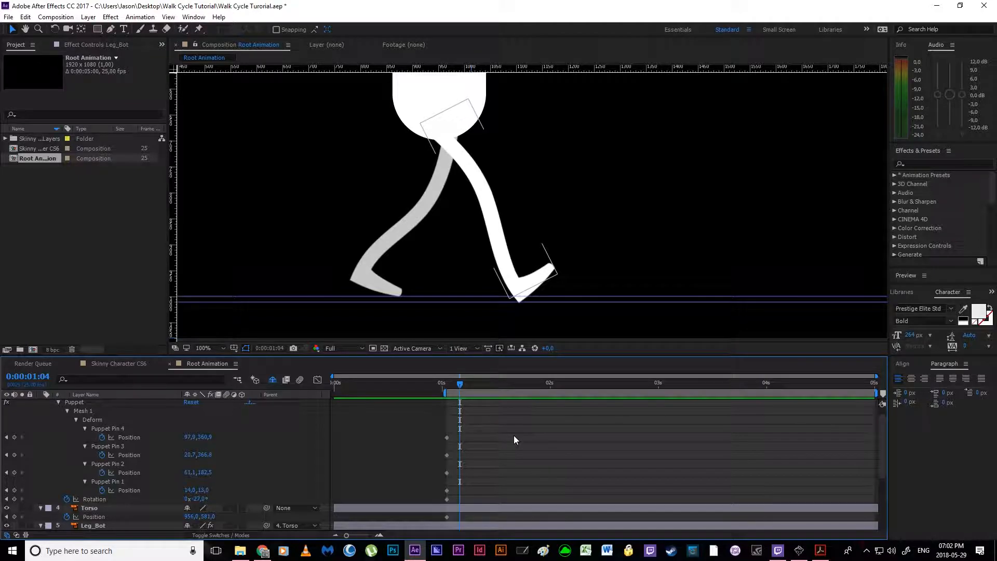
pyautogui.click(821, 551)
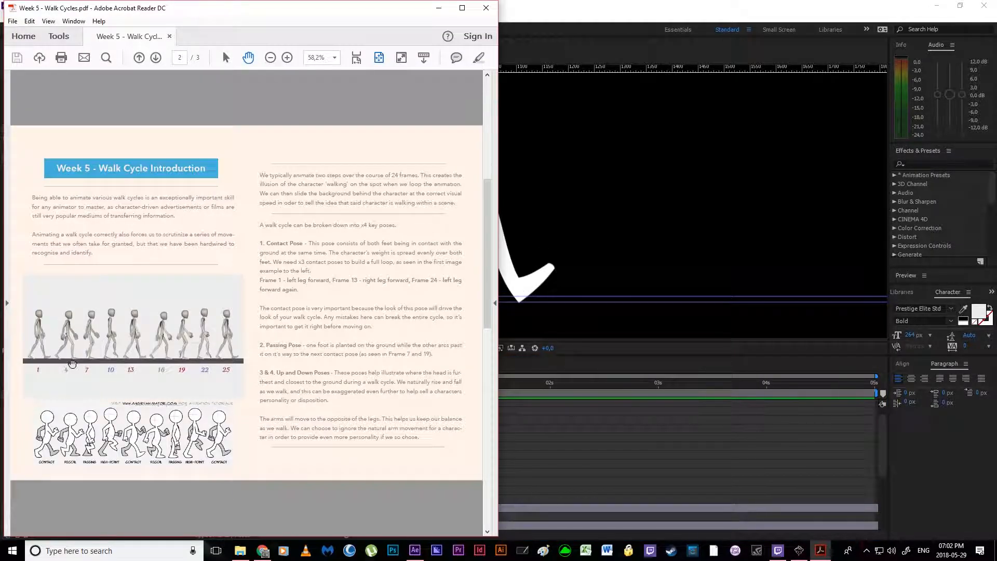
pyautogui.click(601, 479)
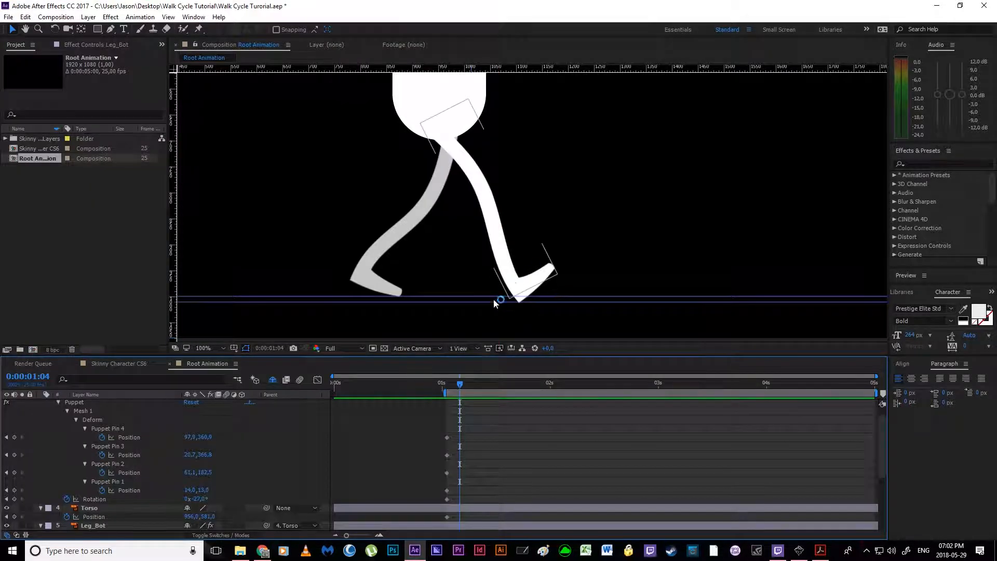
# Step: Bend Leg_Top's knee pin forward to about 107, 201 and plant its foot flat with the toe pin at about 101, 426 and ankle at 20, 366
pyautogui.click(446, 455)
pyautogui.press('space')
pyautogui.moveTo(474, 312); pyautogui.dragTo(444, 332)
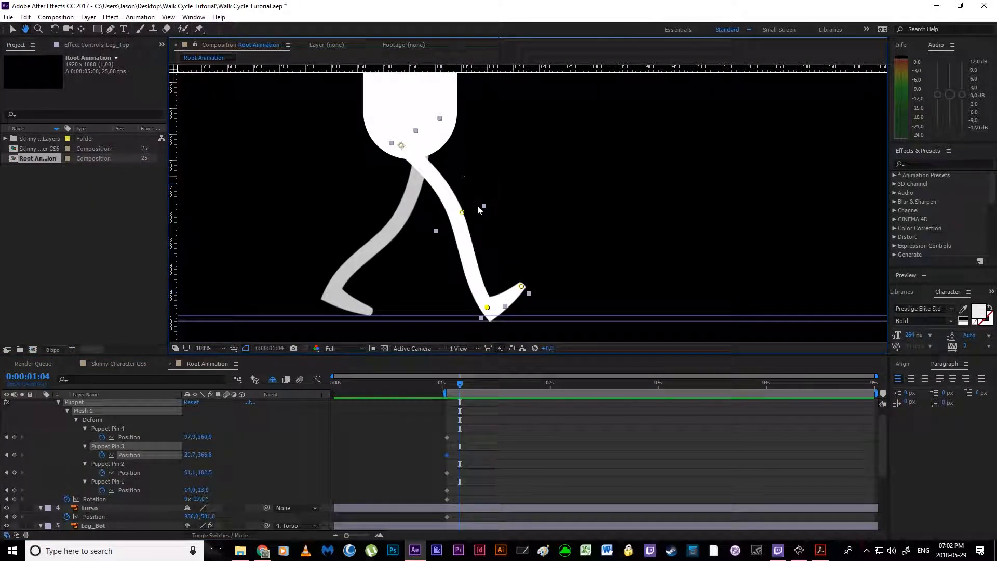
pyautogui.moveTo(462, 213); pyautogui.dragTo(484, 211)
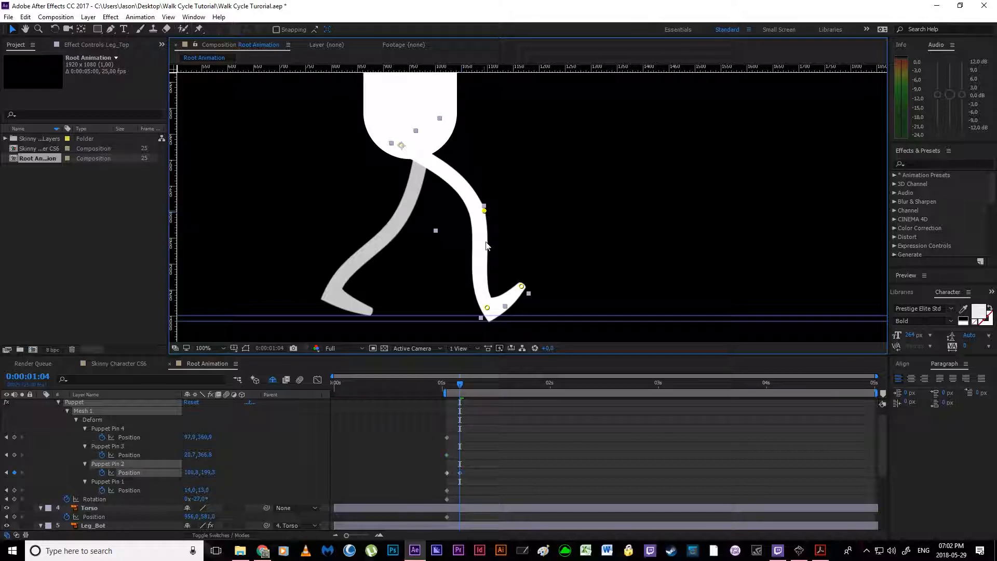
pyautogui.moveTo(522, 286); pyautogui.dragTo(539, 316)
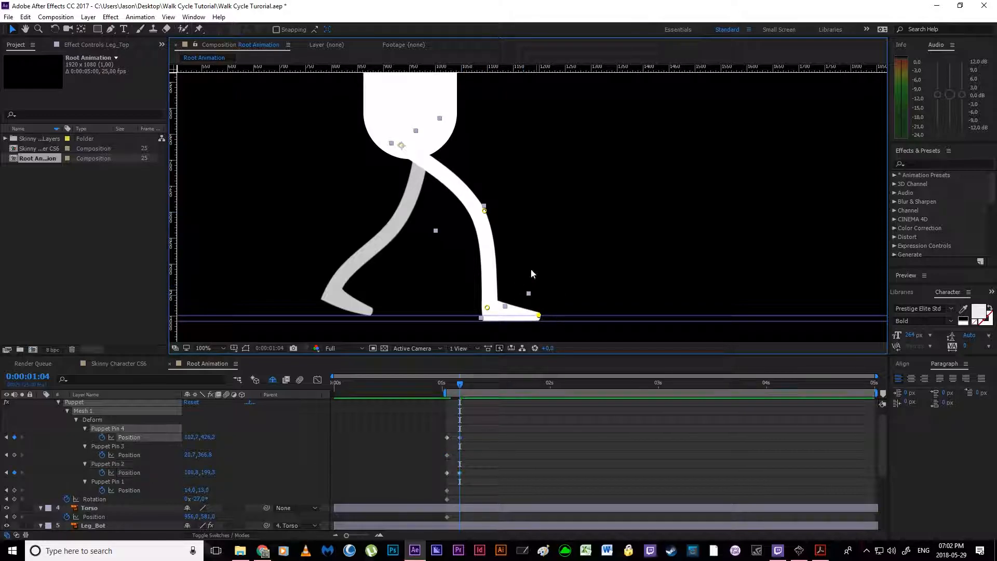
pyautogui.moveTo(483, 211); pyautogui.dragTo(486, 211)
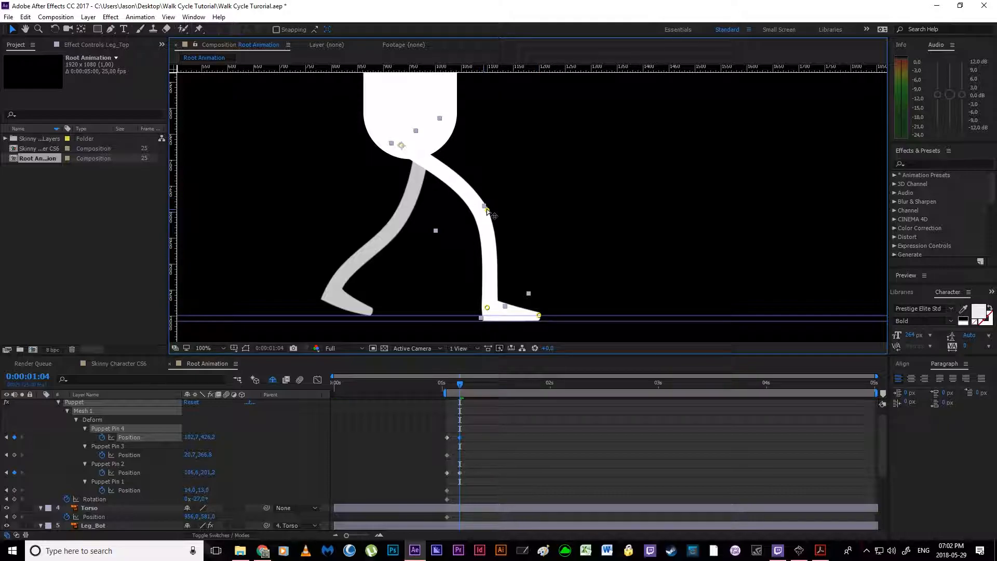
pyautogui.moveTo(487, 308); pyautogui.dragTo(539, 318)
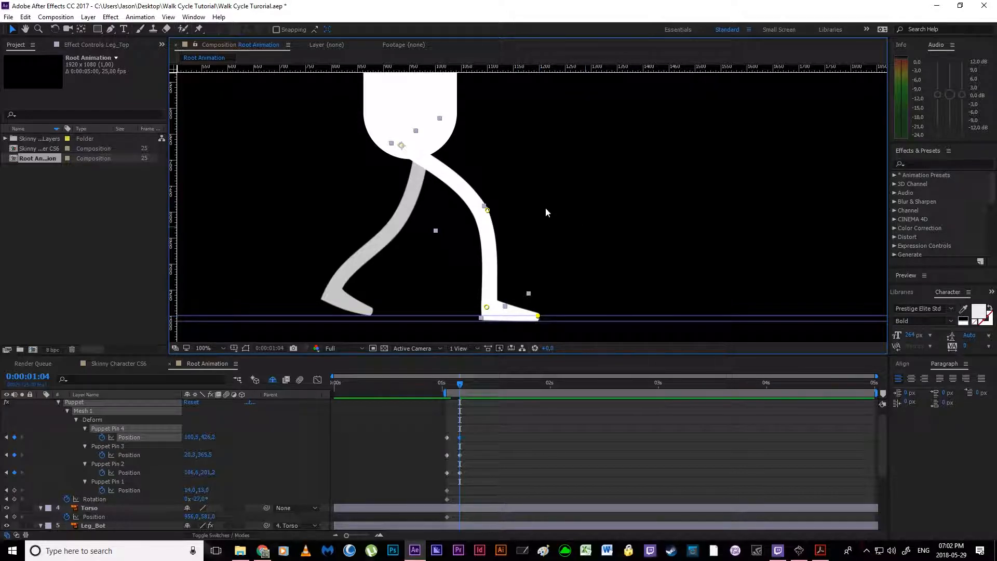
# Step: Add a keyframe for Leg_Top's Rotation at 0:00:01:04
pyautogui.click(412, 238)
pyautogui.click(14, 500)
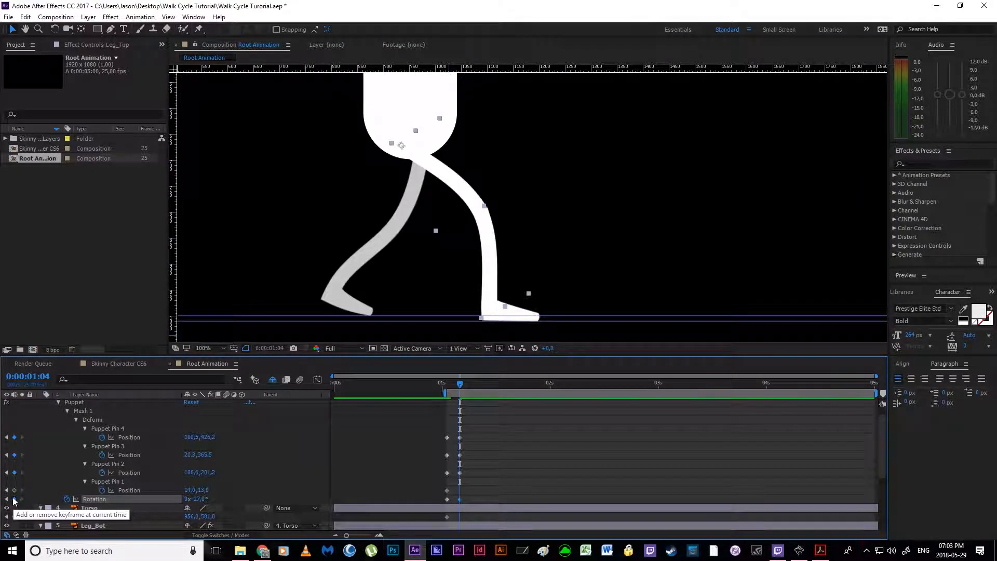
pyautogui.moveTo(456, 389)
pyautogui.mouseDown()
pyautogui.moveTo(445, 390)
pyautogui.moveTo(460, 390)
pyautogui.mouseUp()
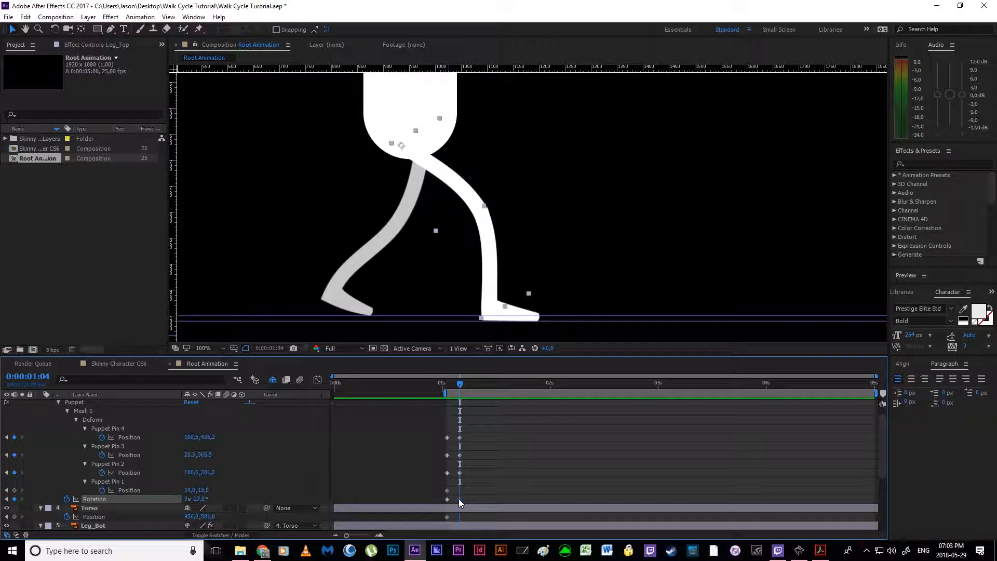
pyautogui.scroll(-1, 471, 500)
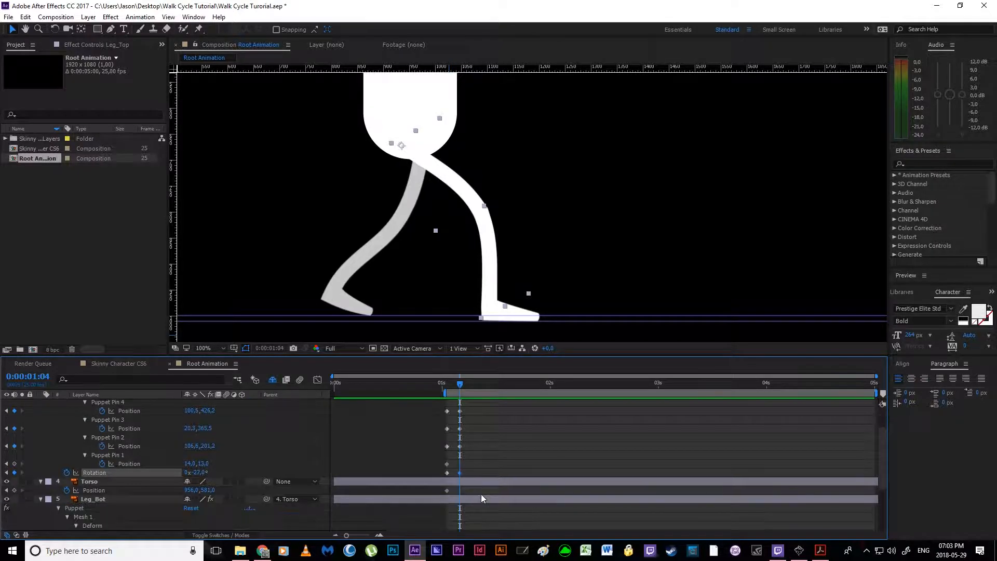
# Step: Following the reference, lift Leg_Bot's heel by moving its knee pin to about 77, 172, ankle pin to 12, 298 and toe pin to 98, 342
pyautogui.click(820, 552)
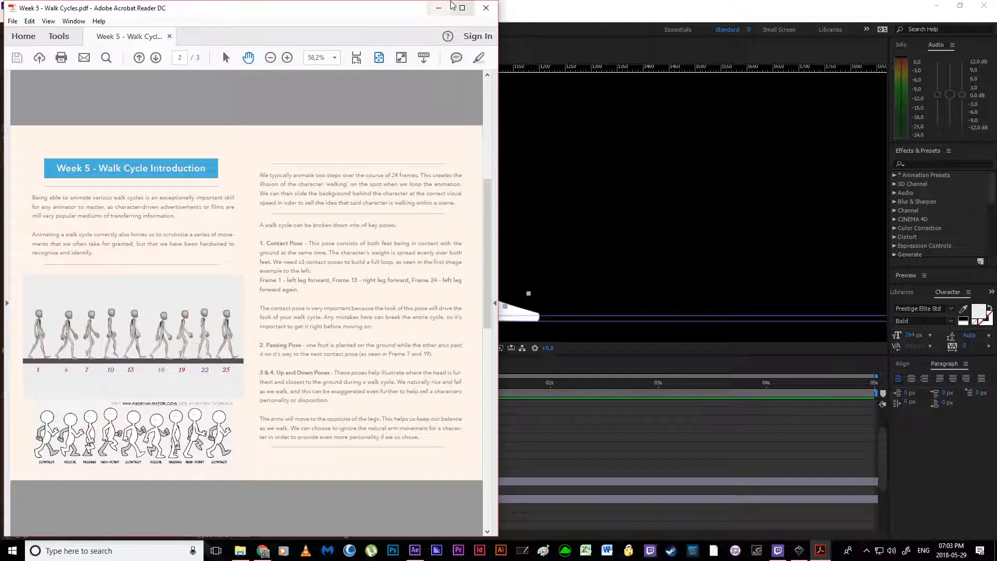
pyautogui.click(439, 8)
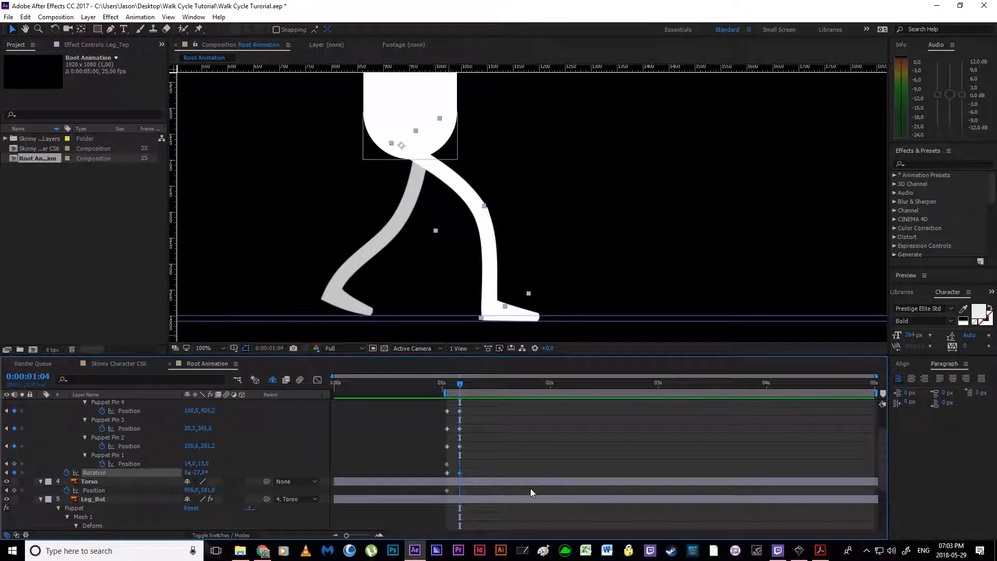
pyautogui.scroll(-3, 451, 490)
pyautogui.click(447, 464)
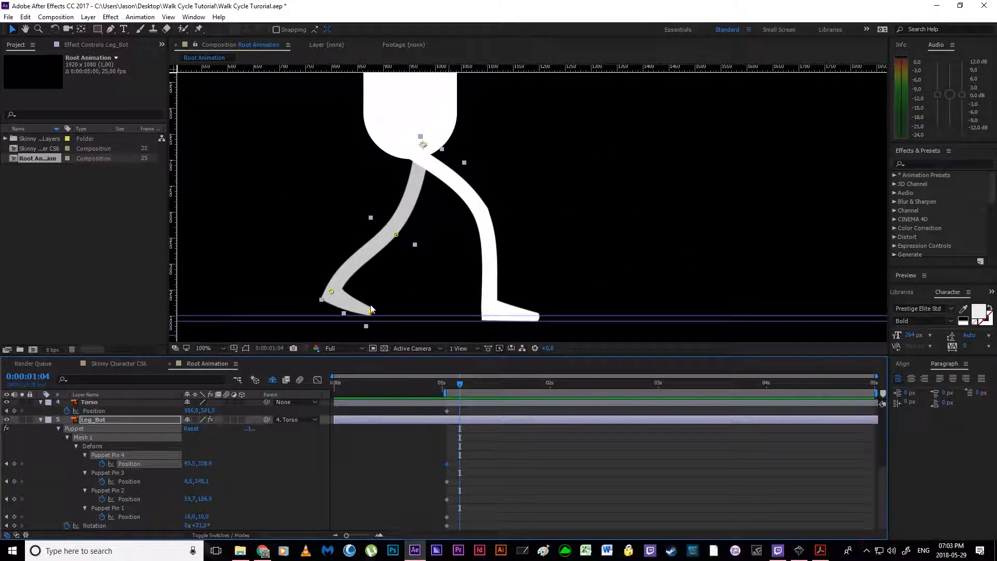
pyautogui.moveTo(396, 235); pyautogui.dragTo(406, 232)
pyautogui.moveTo(332, 292); pyautogui.dragTo(349, 262)
pyautogui.moveTo(369, 312); pyautogui.dragTo(371, 316)
pyautogui.moveTo(406, 235); pyautogui.dragTo(408, 233)
pyautogui.hotkey('ctrl', 'z')
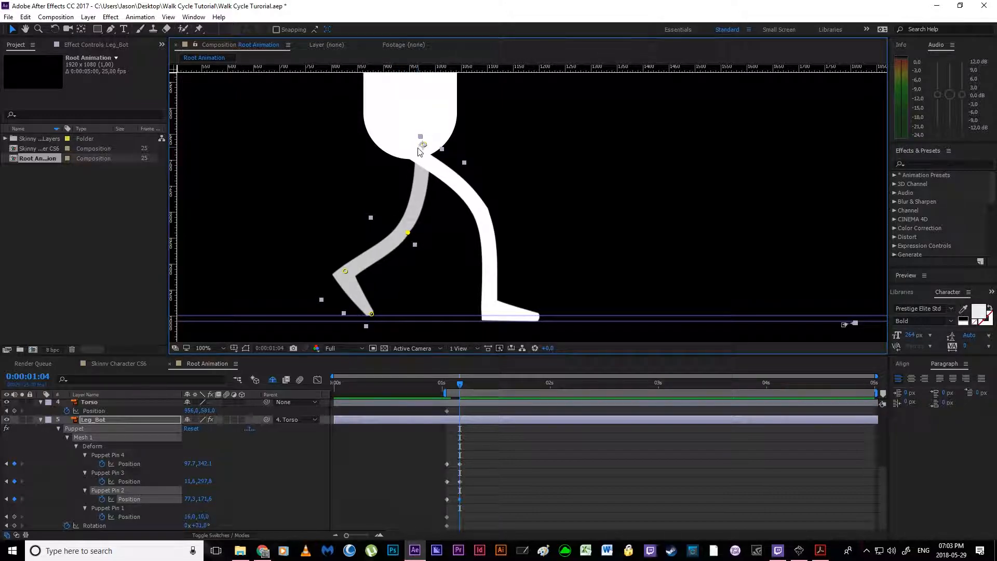
pyautogui.click(422, 145)
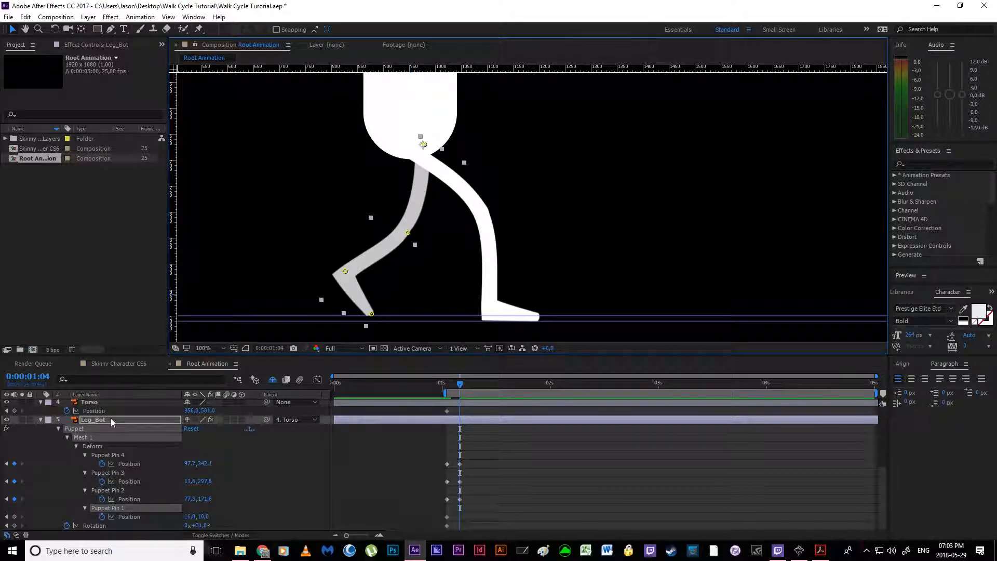
pyautogui.moveTo(424, 145)
pyautogui.mouseDown()
pyautogui.moveTo(399, 146)
pyautogui.moveTo(414, 148)
pyautogui.mouseUp()
pyautogui.hotkey('ctrl', 'z')
# Step: Add a keyframe for Leg_Bot's Rotation at 0:00:01:04
pyautogui.click(15, 526)
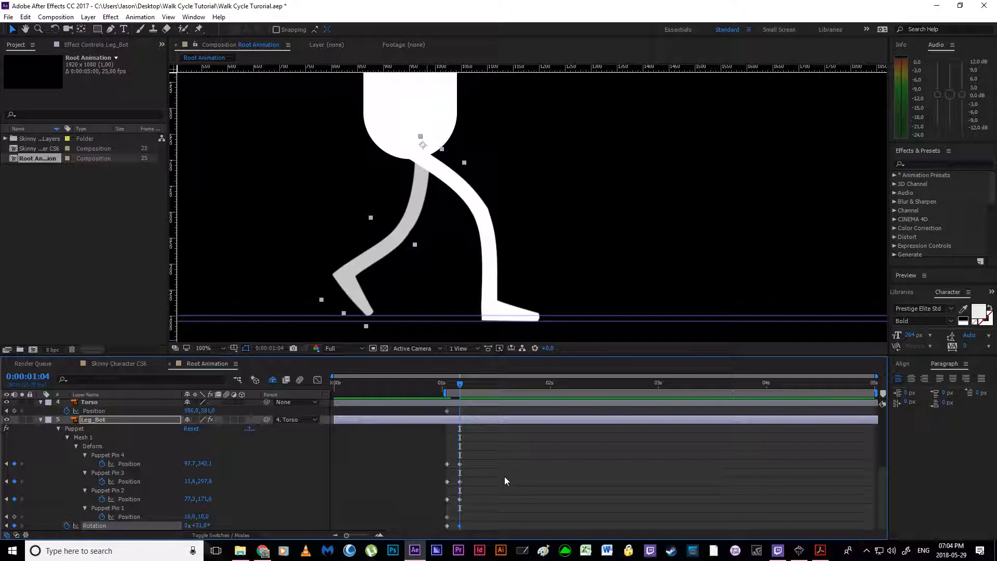
# Step: Add a keyframe for the Torso's Position at 0:00:01:04
pyautogui.scroll(2, 504, 476)
pyautogui.click(14, 437)
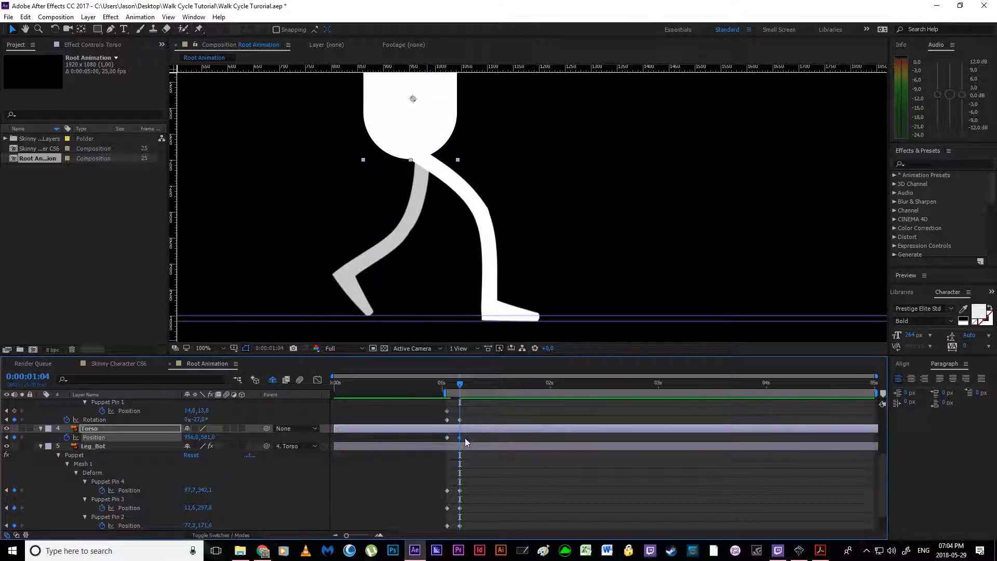
# Step: Check the passing pose in the Week 5 - Walk Cycles PDF, then move the current time in After Effects to 0:00:01:07
pyautogui.click(821, 551)
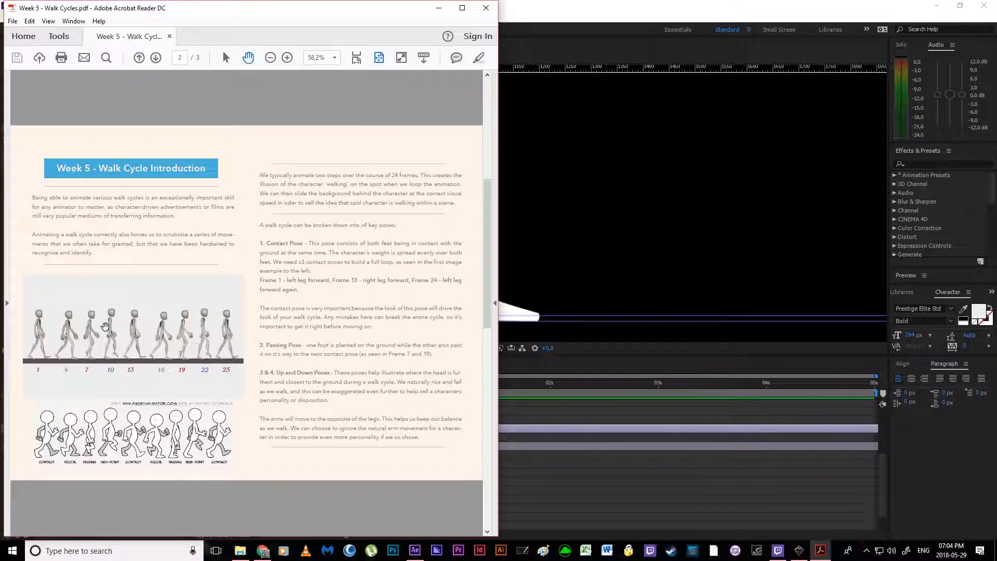
pyautogui.click(625, 466)
pyautogui.moveTo(459, 387); pyautogui.dragTo(473, 385)
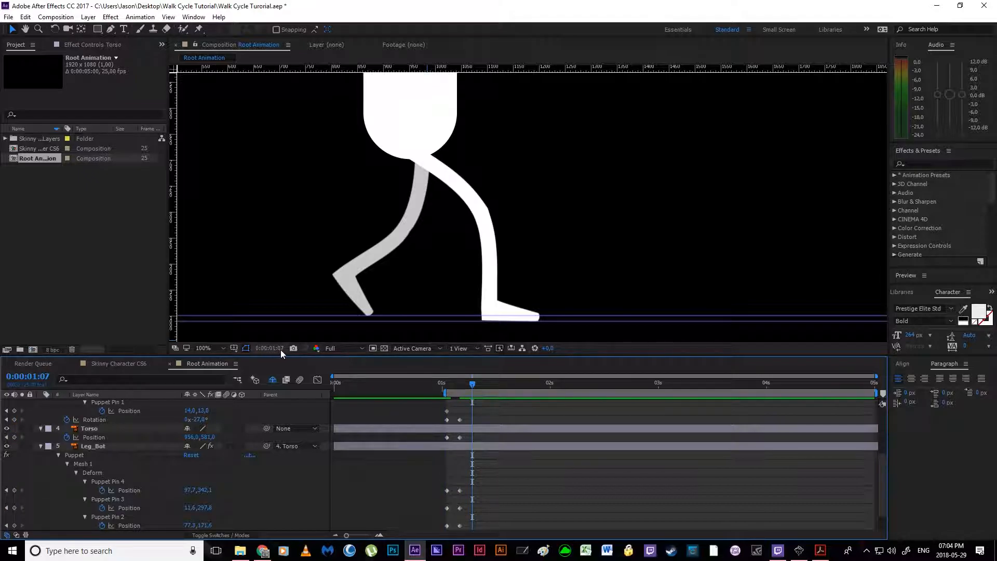
# Step: Try to bring Leg_Top under the body with its knee pin at about -2, 172, ankle pin at -93, 307 and toe pin at -13, 367
pyautogui.click(476, 214)
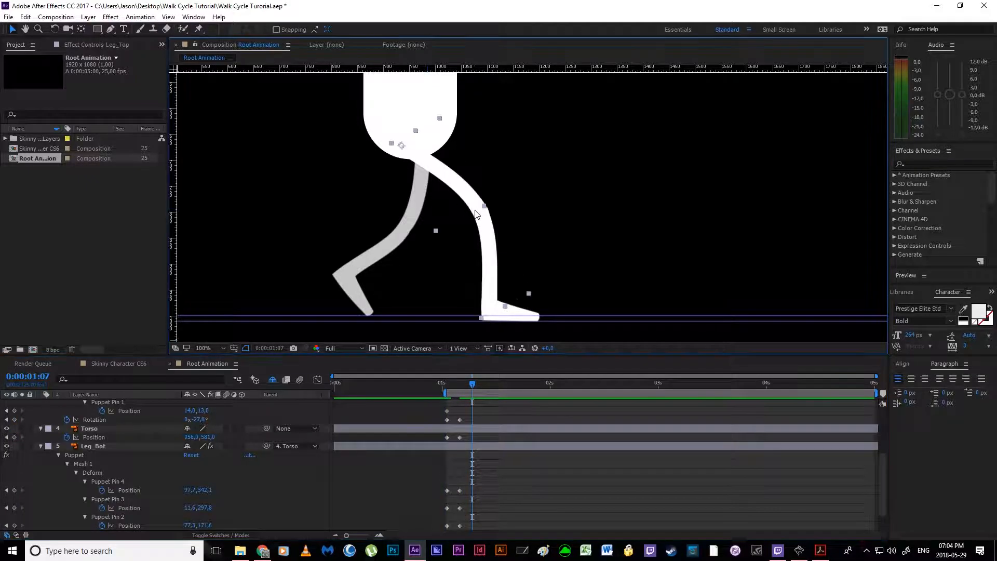
pyautogui.scroll(5, 470, 451)
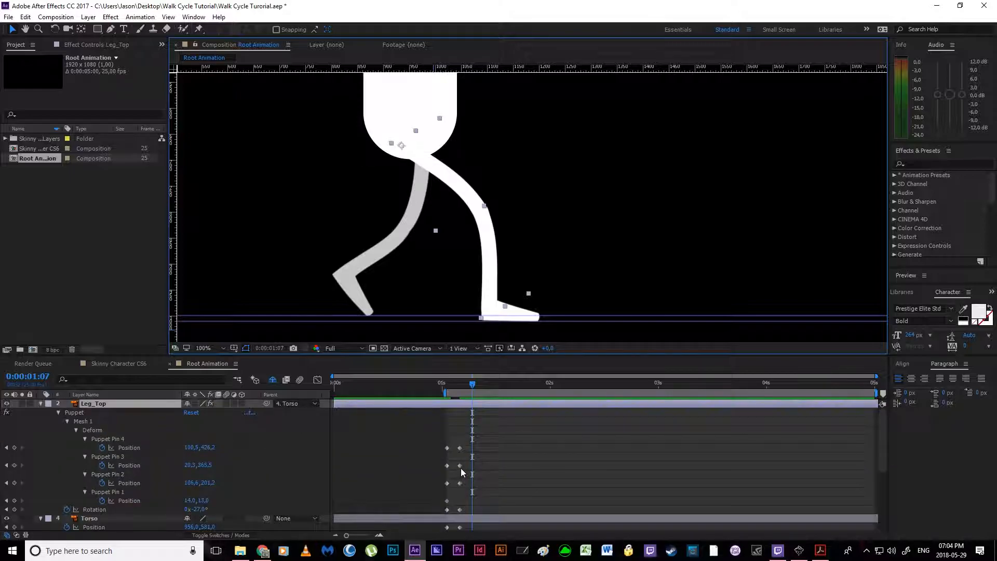
pyautogui.click(460, 466)
pyautogui.moveTo(492, 212); pyautogui.dragTo(439, 223)
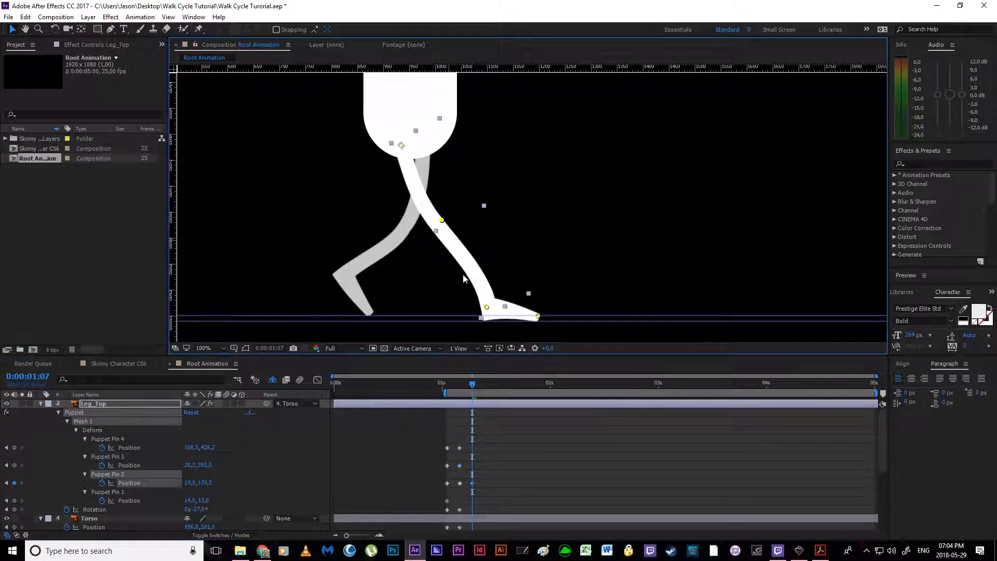
pyautogui.click(487, 308)
pyautogui.keyDown('shift'); pyautogui.click(538, 316); pyautogui.keyUp('shift')
pyautogui.moveTo(489, 308); pyautogui.dragTo(427, 307)
pyautogui.moveTo(442, 221); pyautogui.dragTo(432, 224)
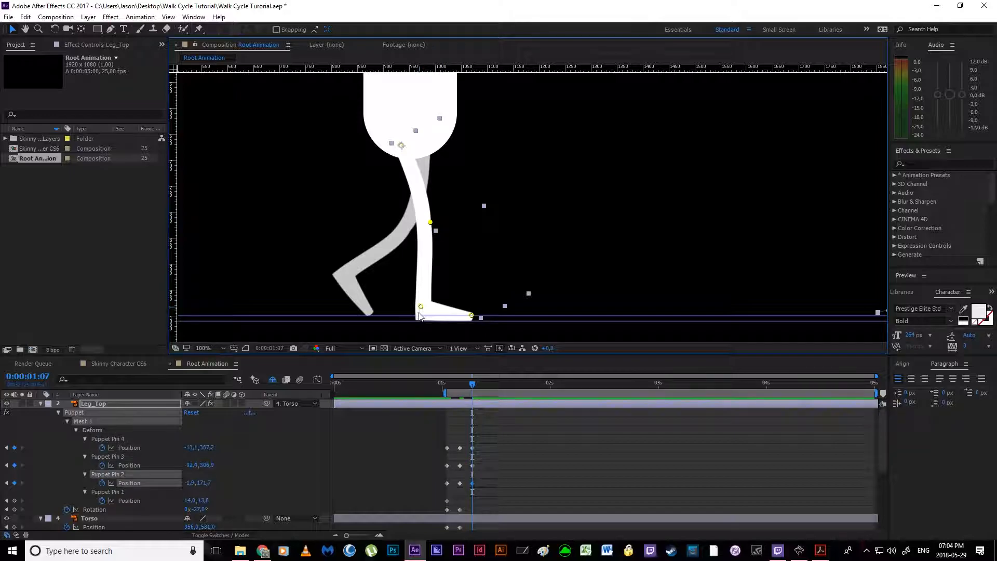
pyautogui.moveTo(422, 308); pyautogui.dragTo(421, 309)
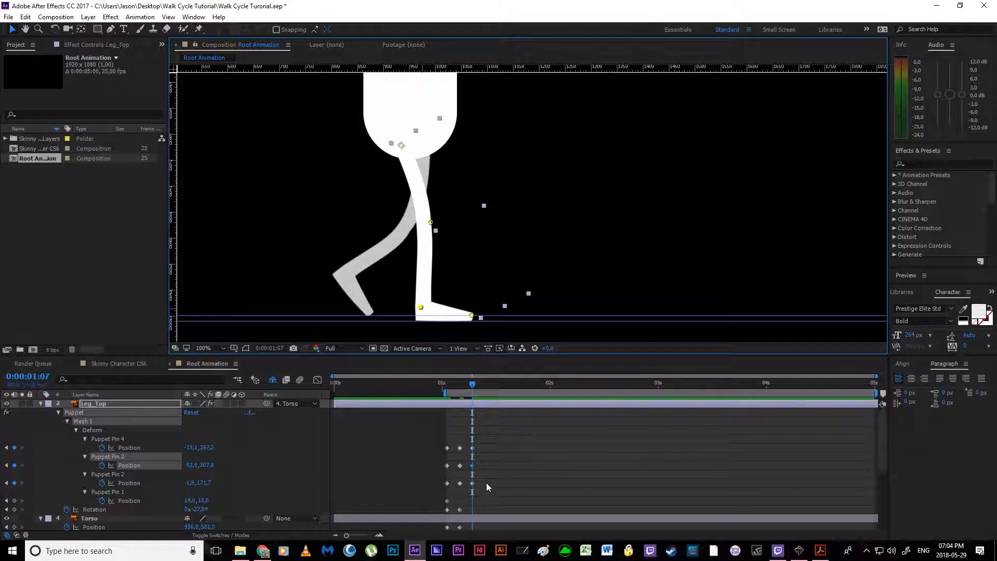
# Step: Set Leg_Top's Rotation to 0° and plant its foot flat with the knee pin at about 48, 158, ankle at 5, 326 and toe at 91, 343
pyautogui.moveTo(206, 515)
pyautogui.mouseDown()
pyautogui.moveTo(219, 512)
pyautogui.moveTo(201, 510)
pyautogui.mouseUp()
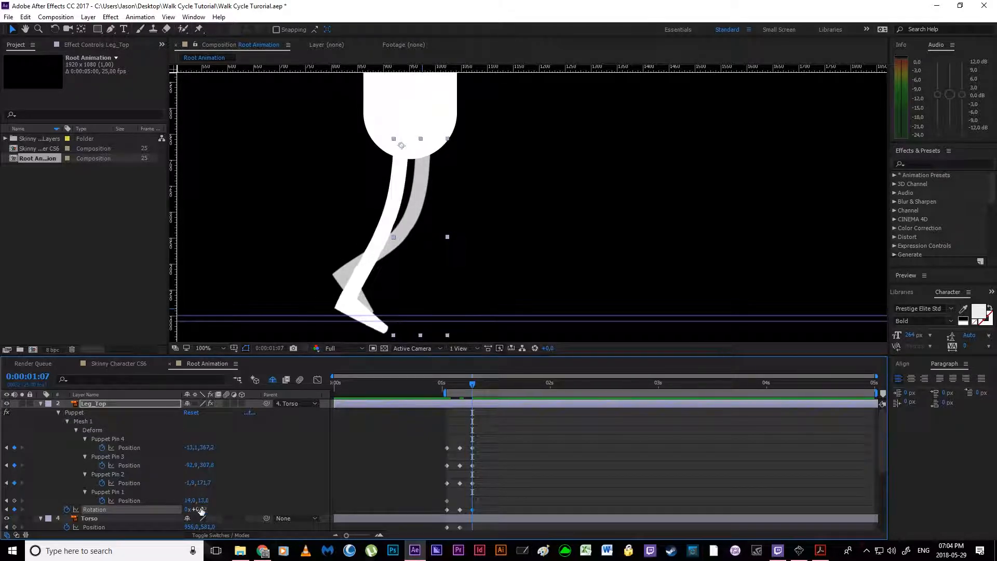
pyautogui.click(471, 484)
pyautogui.moveTo(394, 229)
pyautogui.mouseDown()
pyautogui.moveTo(421, 223)
pyautogui.moveTo(413, 227)
pyautogui.mouseUp()
pyautogui.moveTo(386, 329); pyautogui.dragTo(396, 308)
pyautogui.keyDown('shift'); pyautogui.click(390, 317); pyautogui.keyUp('shift')
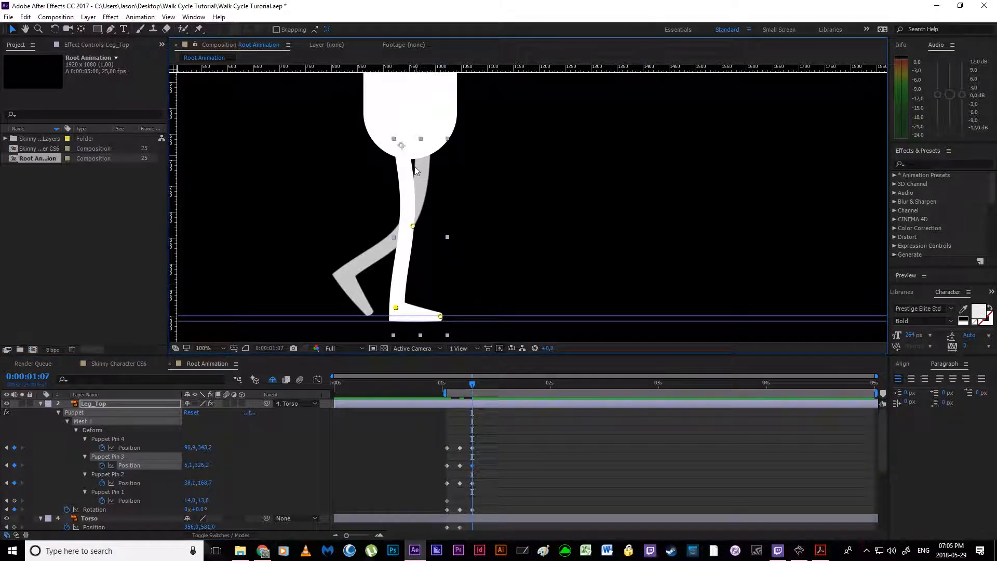
pyautogui.moveTo(414, 226); pyautogui.dragTo(418, 220)
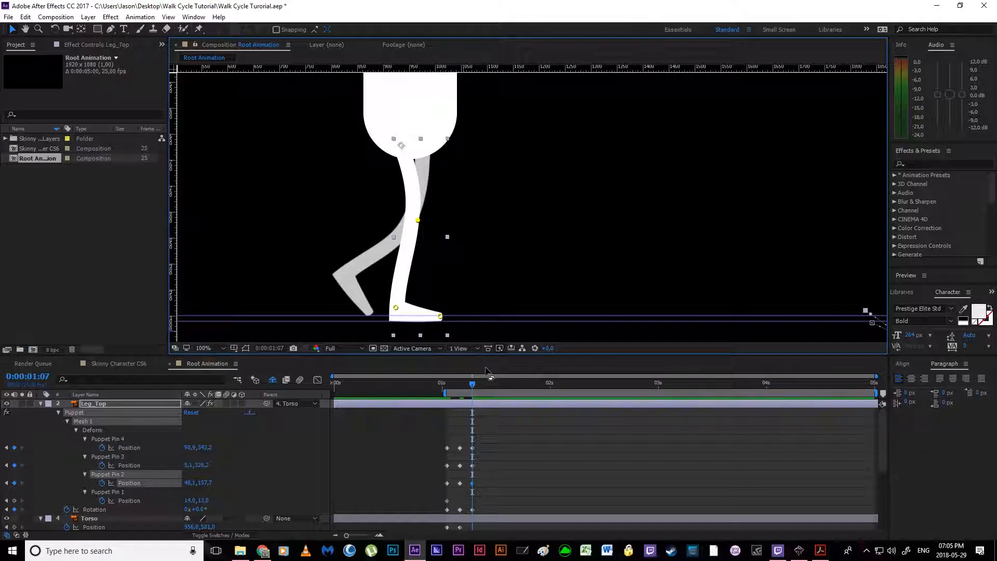
# Step: Set Leg_Bot's Rotation to 20° and lift its foot behind with the knee pin at about 99, 149, ankle at -15, 222 and toe at 9, 311
pyautogui.scroll(-5, 485, 438)
pyautogui.click(483, 422)
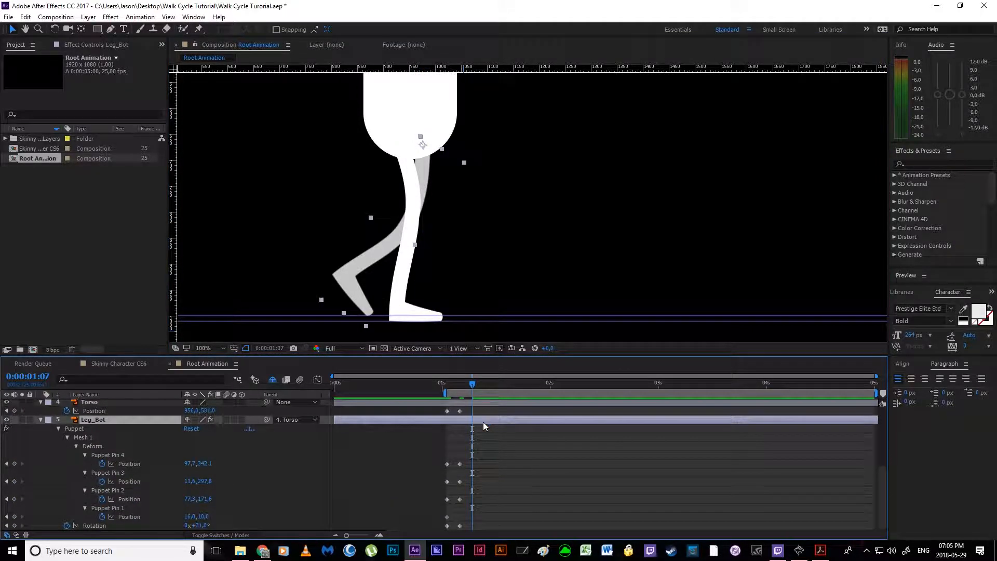
pyautogui.moveTo(204, 526); pyautogui.dragTo(194, 526)
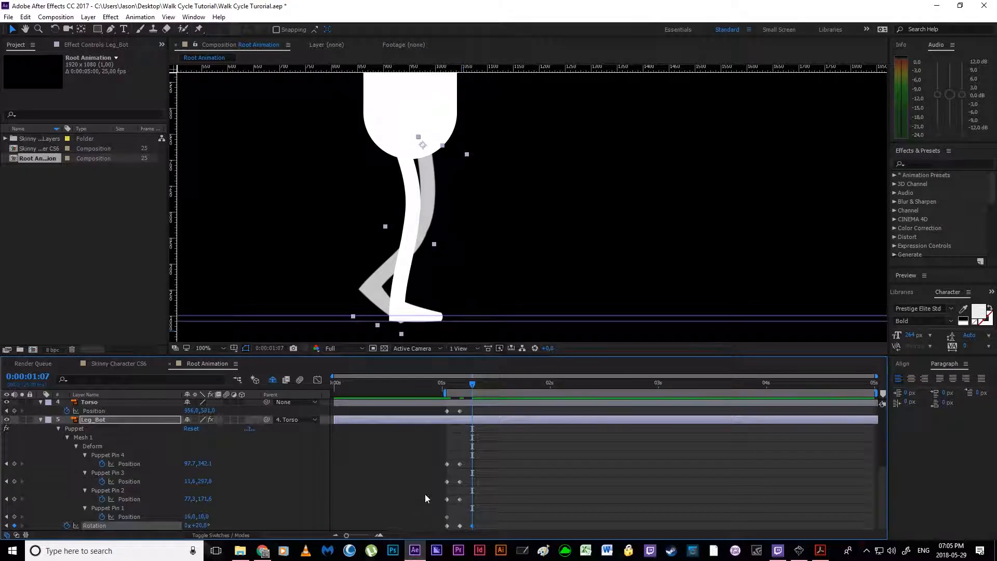
pyautogui.click(460, 499)
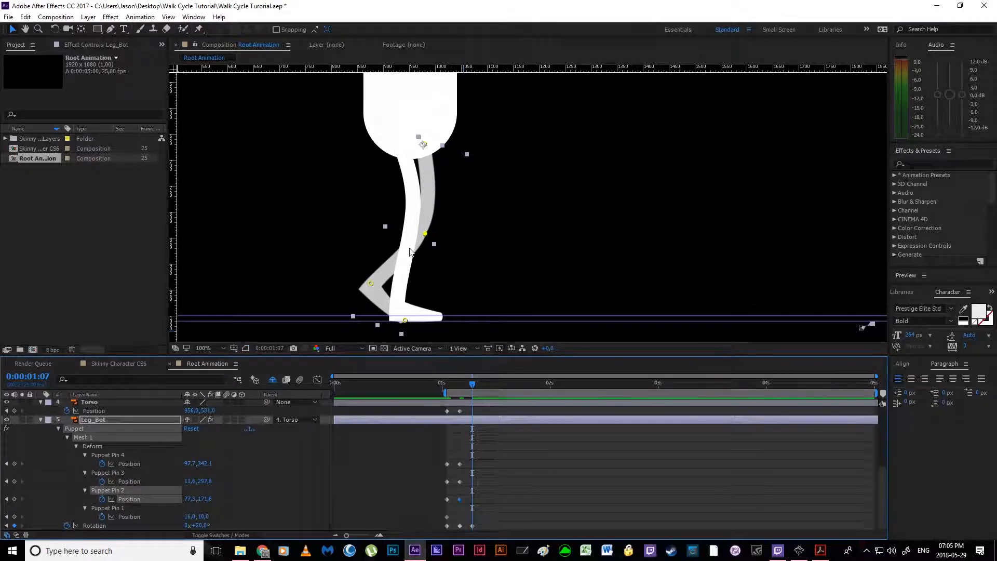
pyautogui.moveTo(442, 224); pyautogui.dragTo(441, 225)
pyautogui.moveTo(371, 283); pyautogui.dragTo(365, 243)
pyautogui.moveTo(405, 320); pyautogui.dragTo(367, 289)
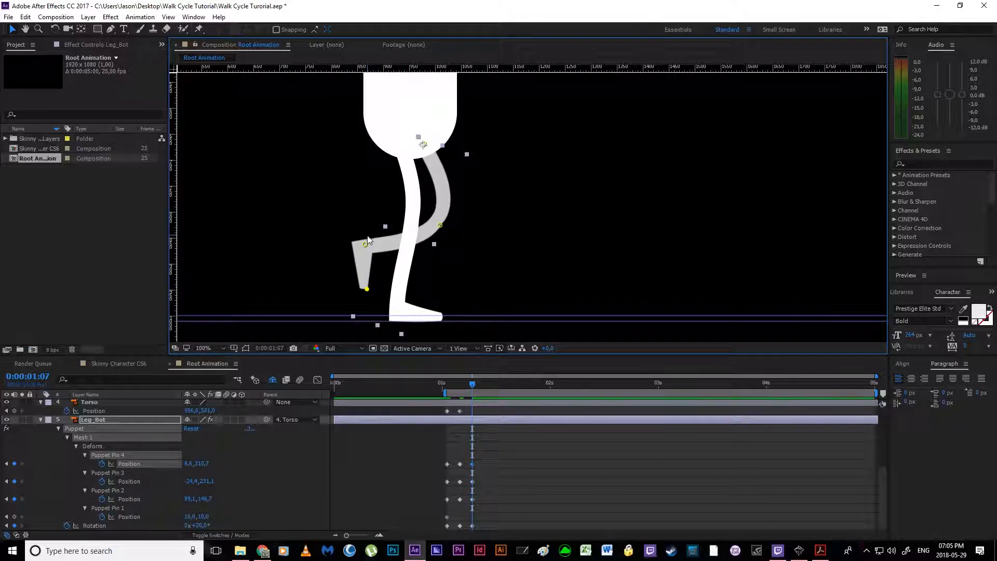
pyautogui.moveTo(368, 245); pyautogui.dragTo(375, 241)
pyautogui.moveTo(441, 226); pyautogui.dragTo(440, 227)
# Step: Review the whole passing pose and add a keyframe for the Torso's Position at 0:00:01:07
pyautogui.press(',')
pyautogui.press(',')
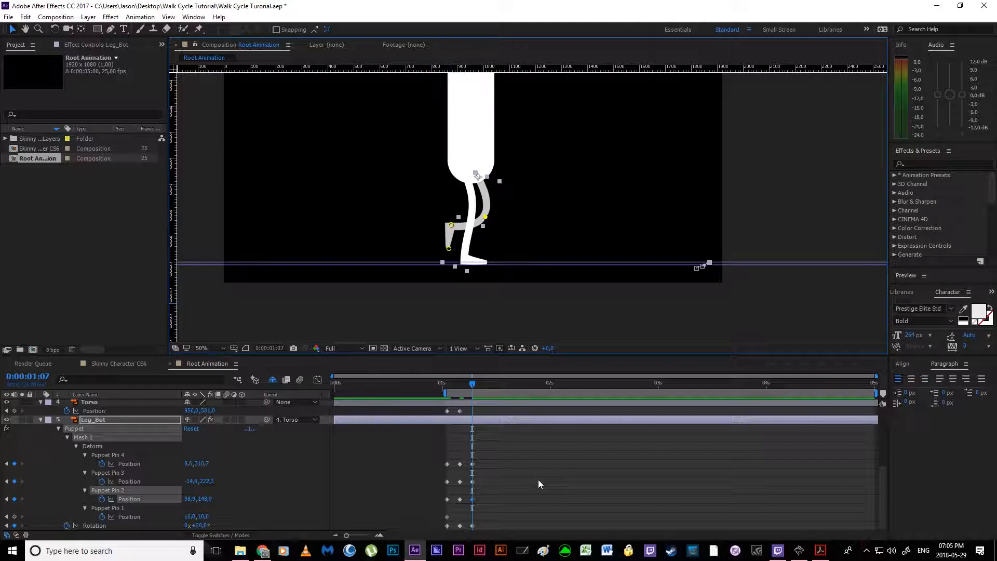
pyautogui.moveTo(475, 273); pyautogui.dragTo(428, 299)
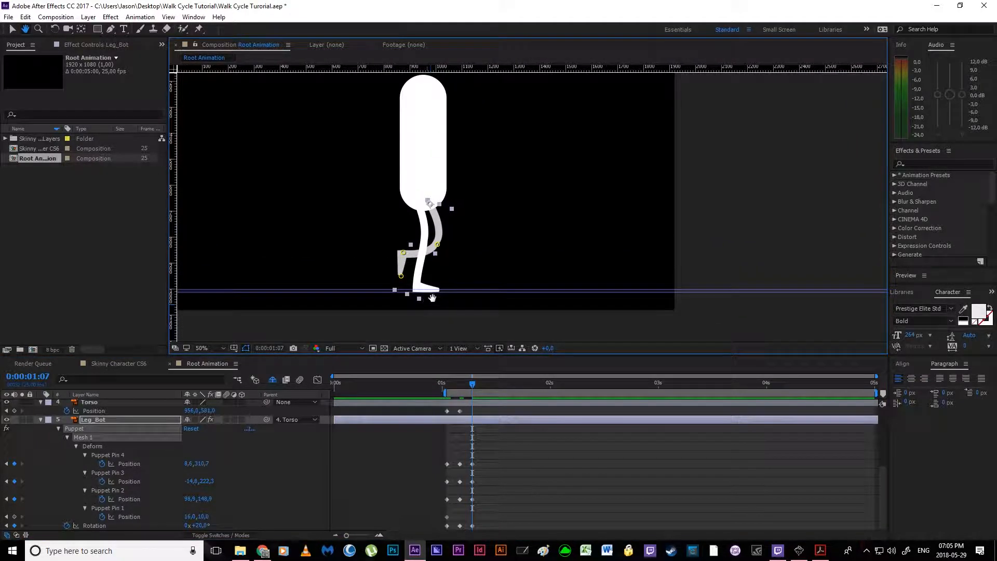
pyautogui.press('v')
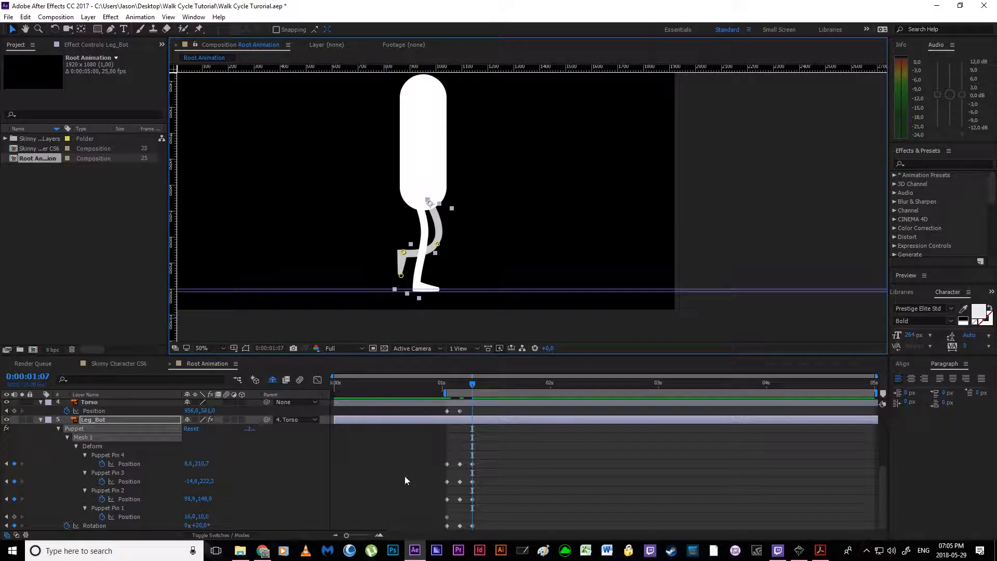
pyautogui.scroll(1, 423, 223)
pyautogui.scroll(-1, 423, 224)
pyautogui.moveTo(422, 226); pyautogui.dragTo(442, 219)
pyautogui.press('v')
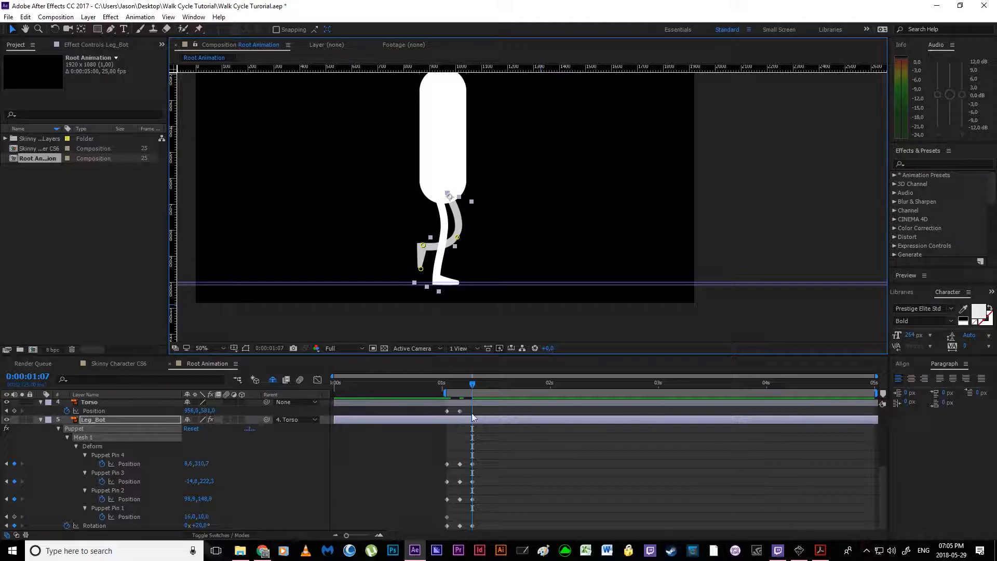
pyautogui.click(14, 411)
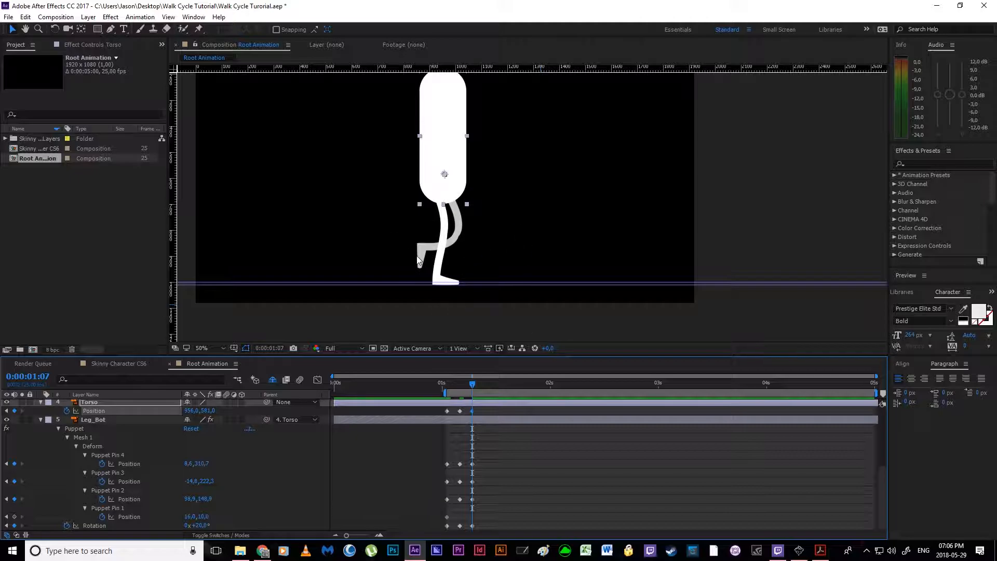
pyautogui.click(503, 464)
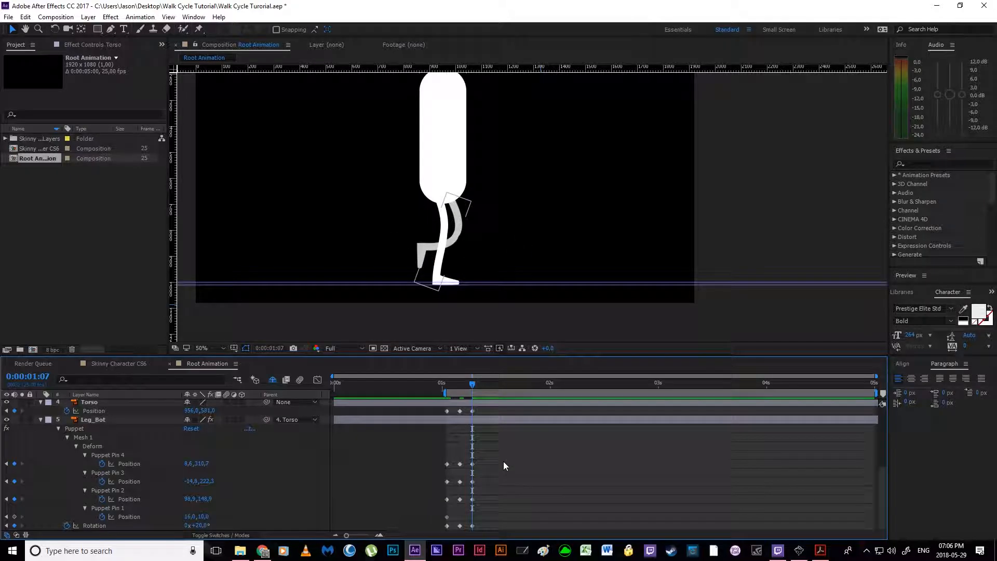
# Step: Check the high-point pose in the walk cycle PDF and add a keyframe for the Torso's Position at 0:00:01:10
pyautogui.click(820, 550)
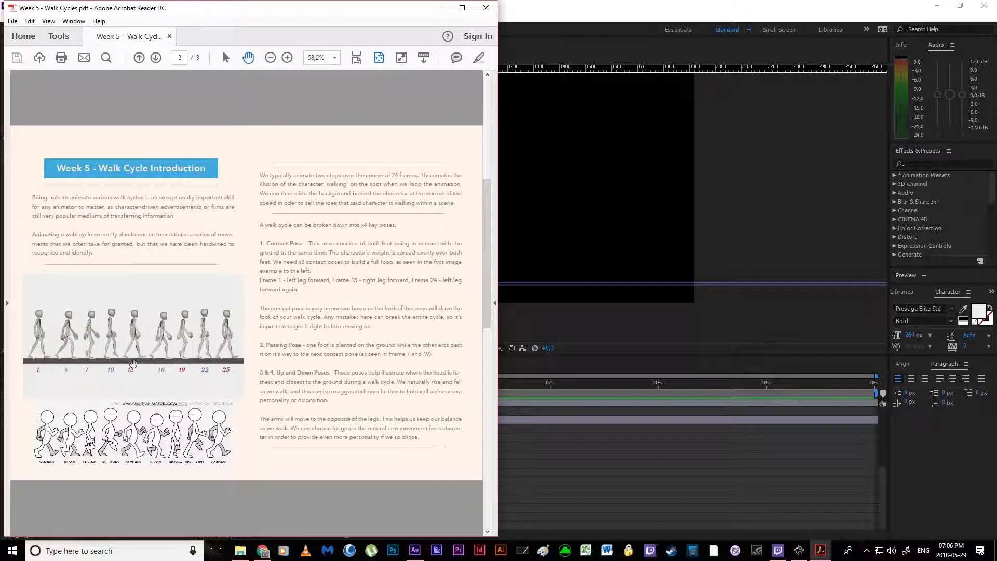
pyautogui.click(439, 8)
pyautogui.moveTo(473, 384); pyautogui.dragTo(482, 386)
pyautogui.click(820, 551)
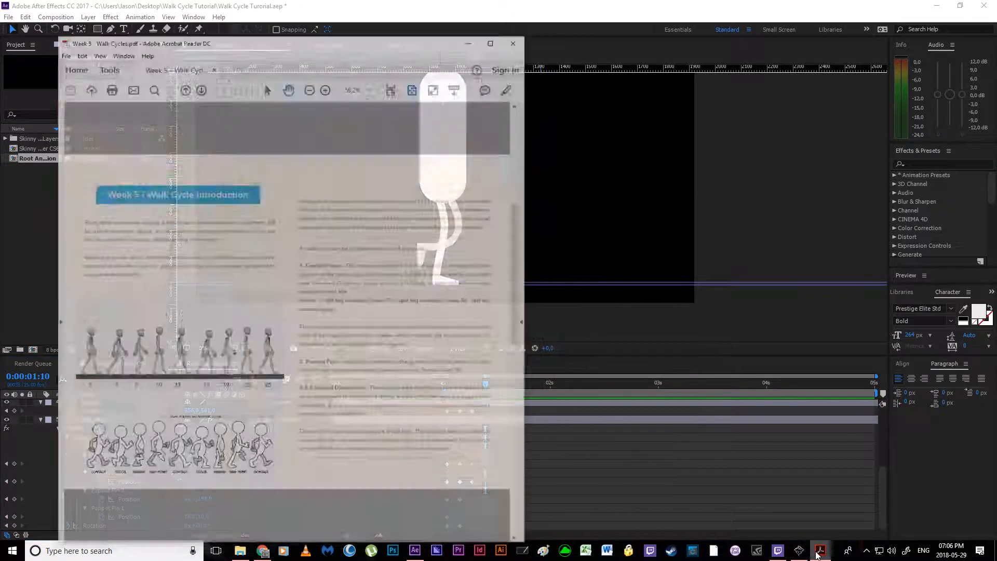
pyautogui.click(817, 555)
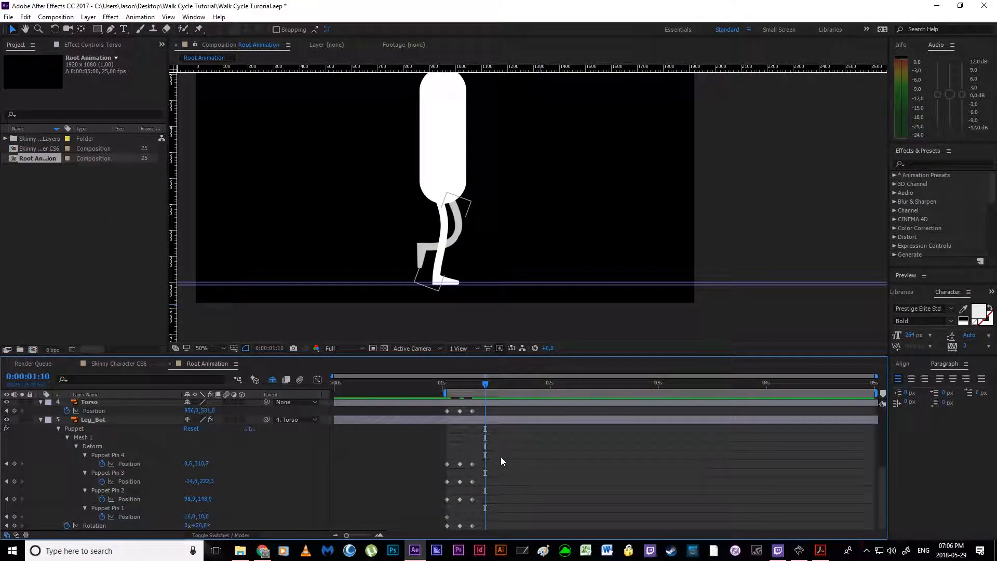
pyautogui.click(15, 410)
# Step: Set Leg_Top's Rotation to 18° at 0:00:01:10 and move its knee pin to about 63, 151, ankle to 12, 340 and toe to 92, 335
pyautogui.scroll(5, 462, 455)
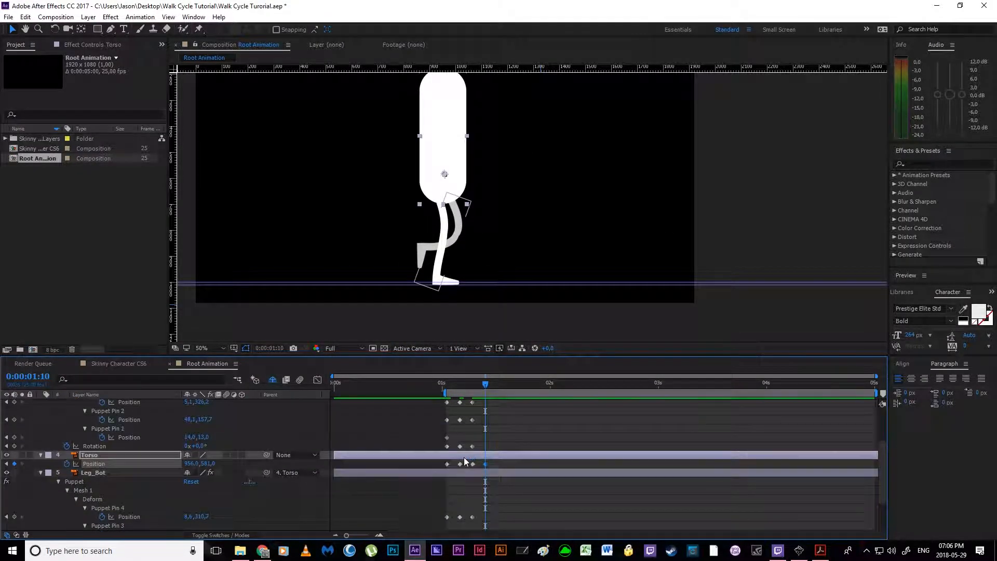
pyautogui.scroll(-1, 482, 457)
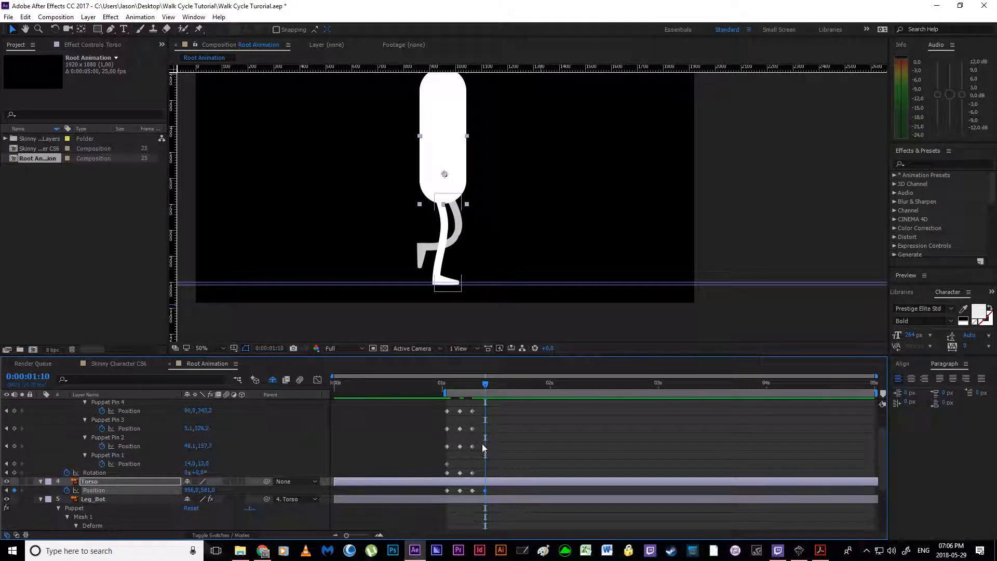
pyautogui.click(473, 446)
pyautogui.moveTo(202, 475); pyautogui.dragTo(213, 474)
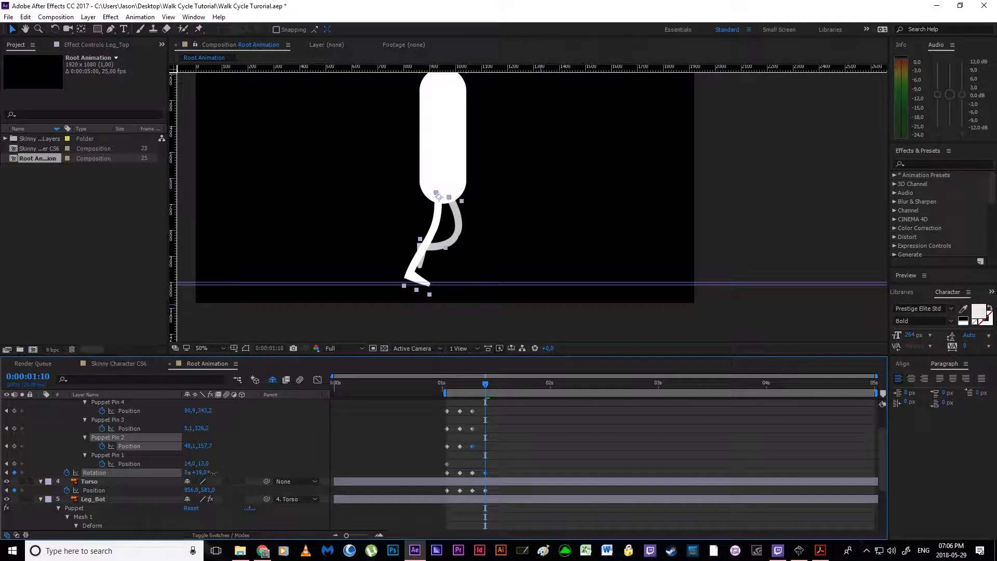
pyautogui.click(472, 446)
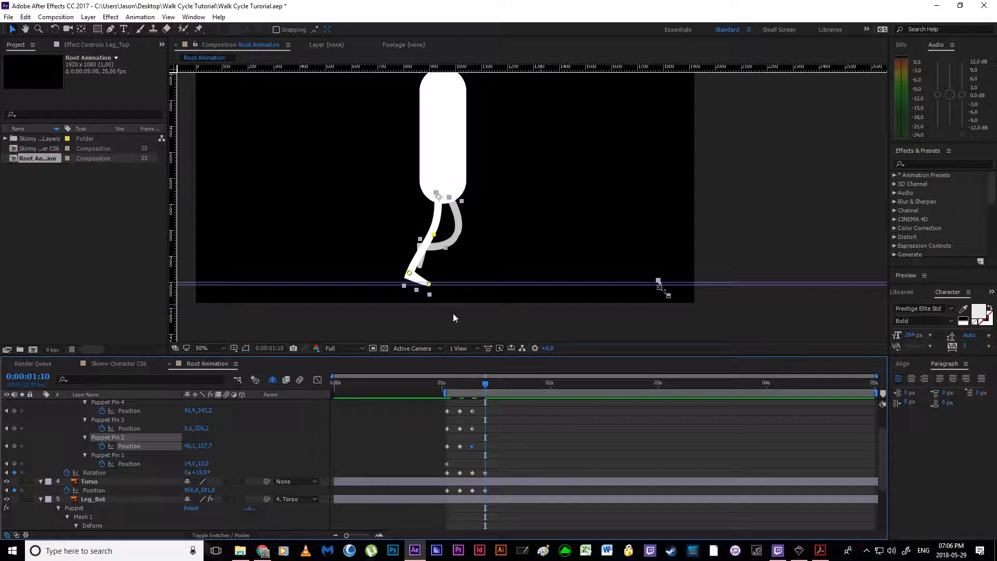
pyautogui.scroll(2, 446, 239)
pyautogui.moveTo(398, 219); pyautogui.dragTo(403, 216)
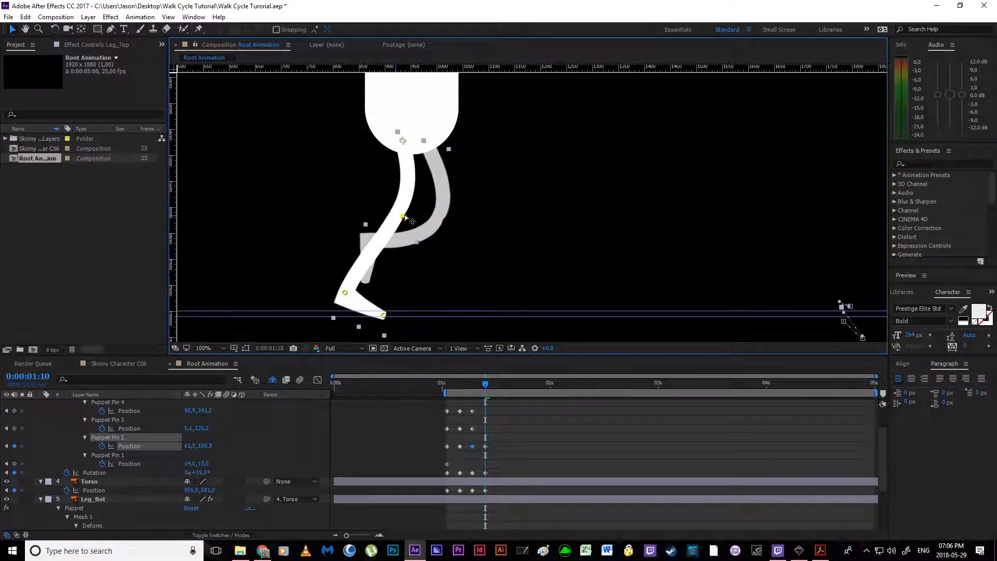
pyautogui.moveTo(384, 315); pyautogui.dragTo(343, 300)
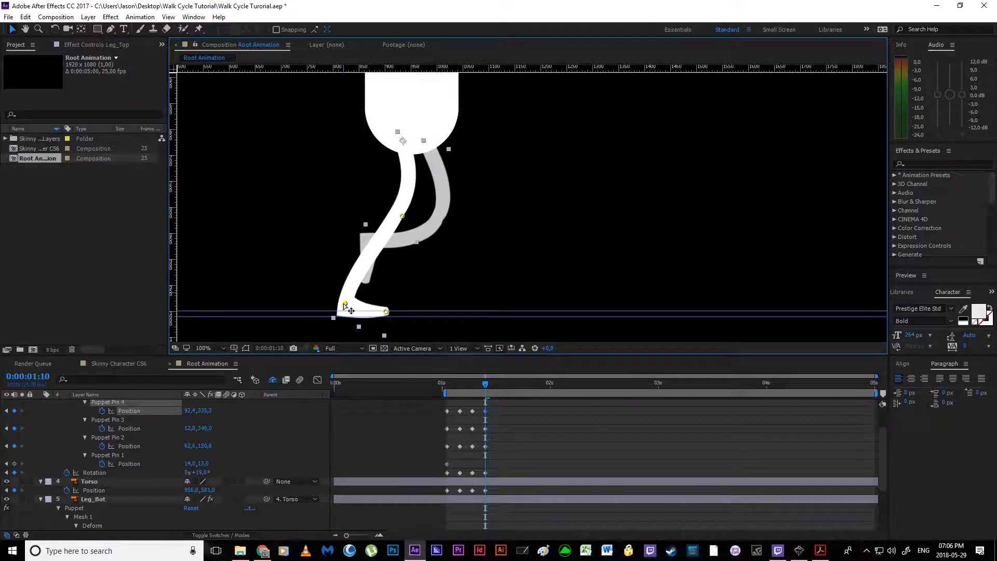
# Step: Following the PDF reference, raise Leg_Top's heel by moving its ankle pin slightly up and lowering the knee pin a little
pyautogui.click(820, 551)
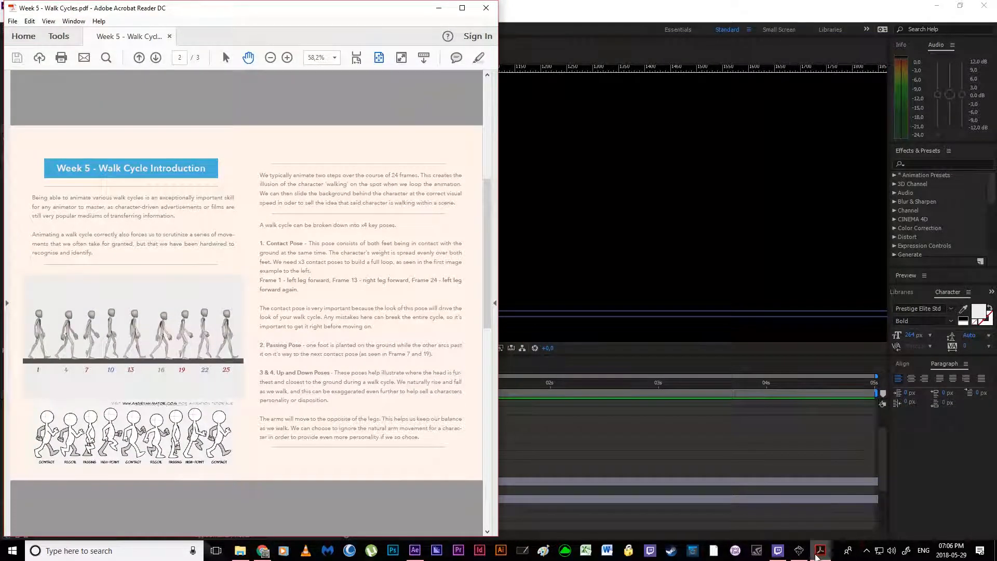
pyautogui.click(819, 552)
pyautogui.moveTo(341, 306); pyautogui.dragTo(337, 305)
pyautogui.moveTo(404, 216); pyautogui.dragTo(403, 226)
pyautogui.moveTo(342, 302); pyautogui.dragTo(349, 291)
pyautogui.moveTo(403, 222); pyautogui.dragTo(405, 223)
pyautogui.moveTo(348, 291); pyautogui.dragTo(347, 295)
# Step: Set Leg_Bot's Rotation to -8° at 0:00:01:10 and swing its knee, ankle and toe pins forward into a raised, bent-knee pose
pyautogui.scroll(-3, 541, 456)
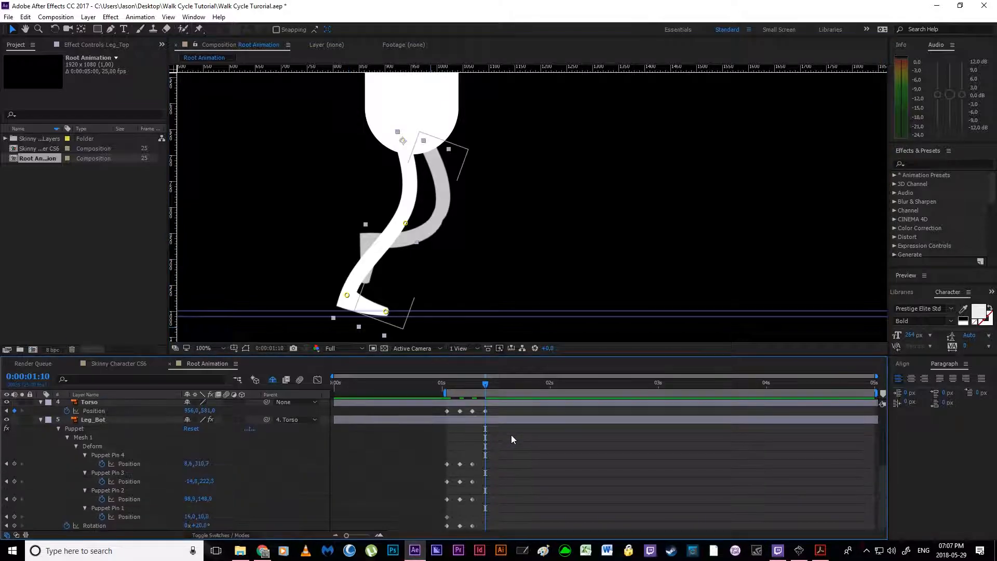
pyautogui.moveTo(198, 529)
pyautogui.mouseDown()
pyautogui.moveTo(208, 528)
pyautogui.moveTo(183, 526)
pyautogui.mouseUp()
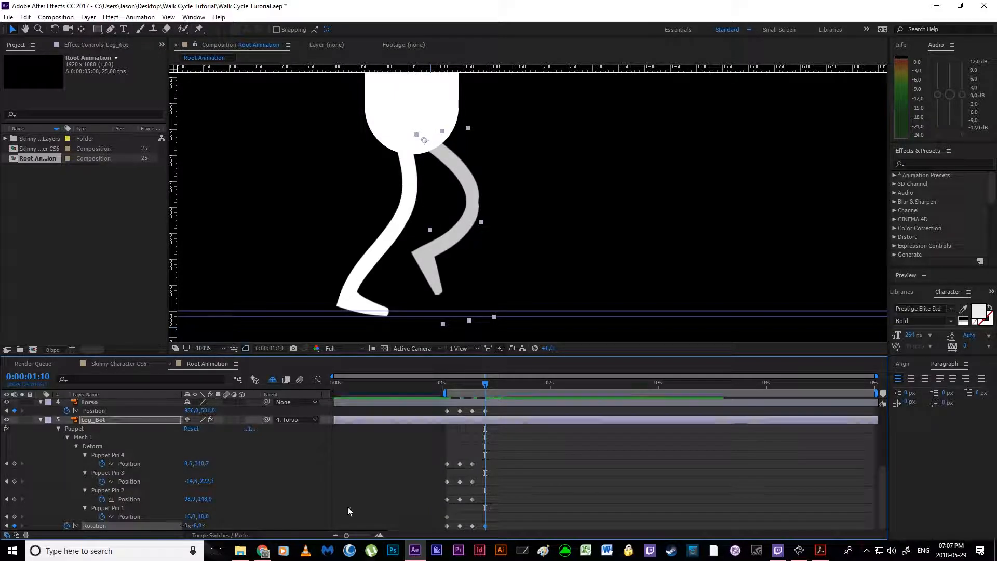
pyautogui.click(473, 500)
pyautogui.moveTo(443, 295); pyautogui.dragTo(501, 262)
pyautogui.keyDown('shift'); pyautogui.click(425, 250); pyautogui.keyUp('shift')
pyautogui.moveTo(478, 205); pyautogui.dragTo(499, 178)
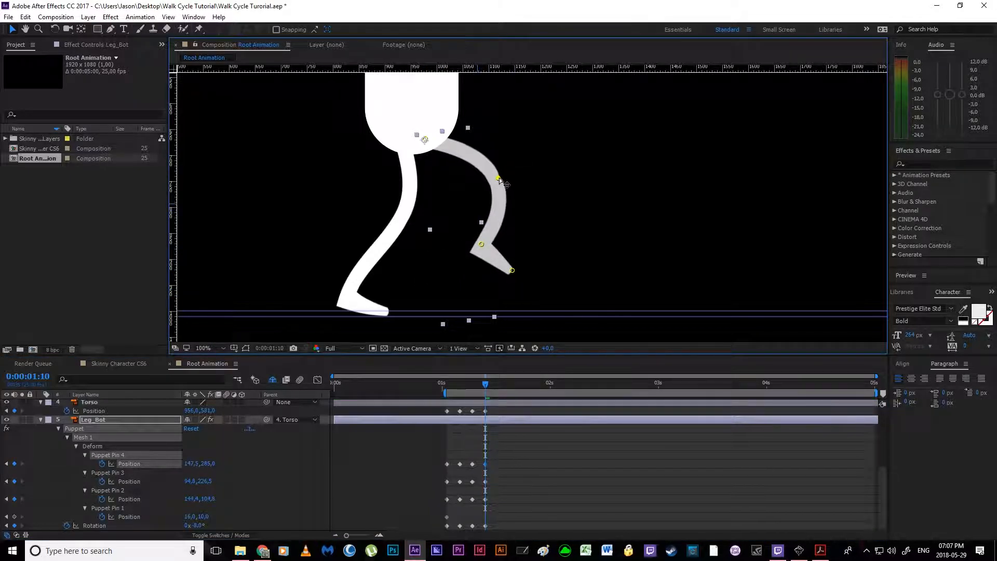
pyautogui.moveTo(481, 245); pyautogui.dragTo(462, 253)
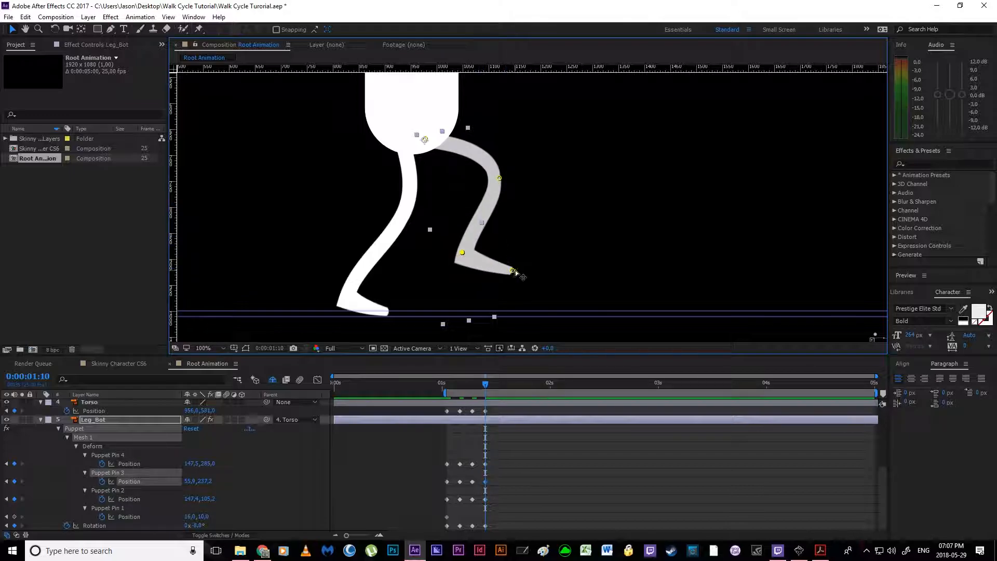
pyautogui.click(515, 270)
pyautogui.click(470, 256)
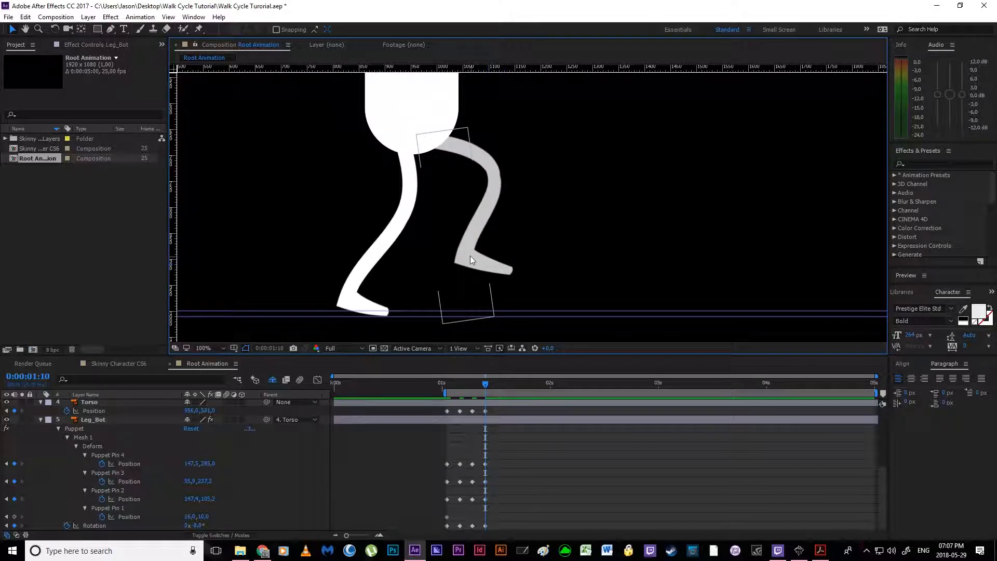
# Step: Refine Leg_Bot's bend at 0:00:01:10 by moving the toe pin to about 120, 295, knee to 138, 114 and ankle to 51, 235
pyautogui.click(487, 499)
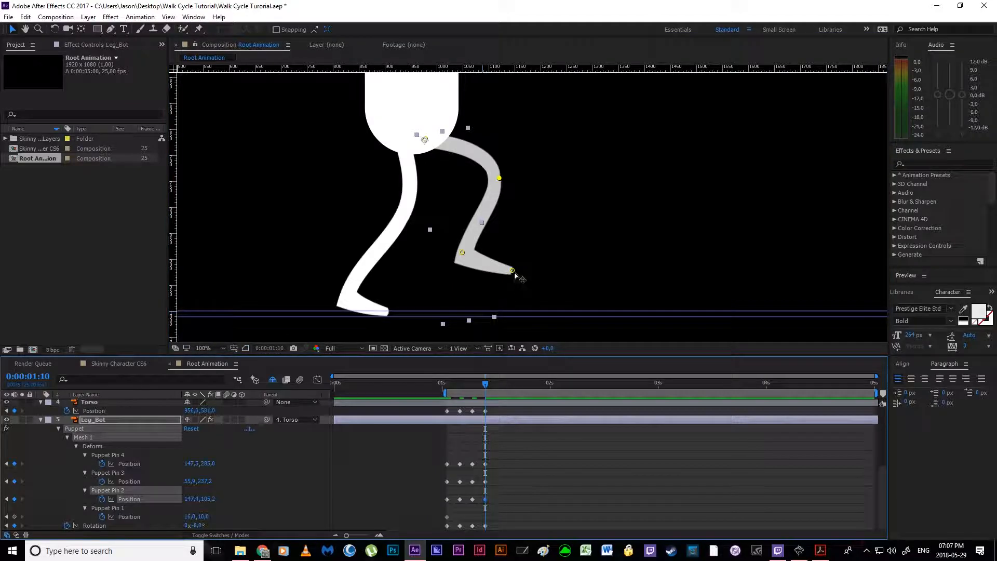
pyautogui.moveTo(512, 270); pyautogui.dragTo(499, 277)
pyautogui.moveTo(496, 176)
pyautogui.mouseDown()
pyautogui.moveTo(485, 194)
pyautogui.moveTo(494, 181)
pyautogui.mouseUp()
pyautogui.moveTo(462, 260); pyautogui.dragTo(459, 258)
# Step: Compare with the high-point pose in the walk cycle PDF and move Leg_Bot's toe pin back and down so the foot points downward
pyautogui.click(799, 552)
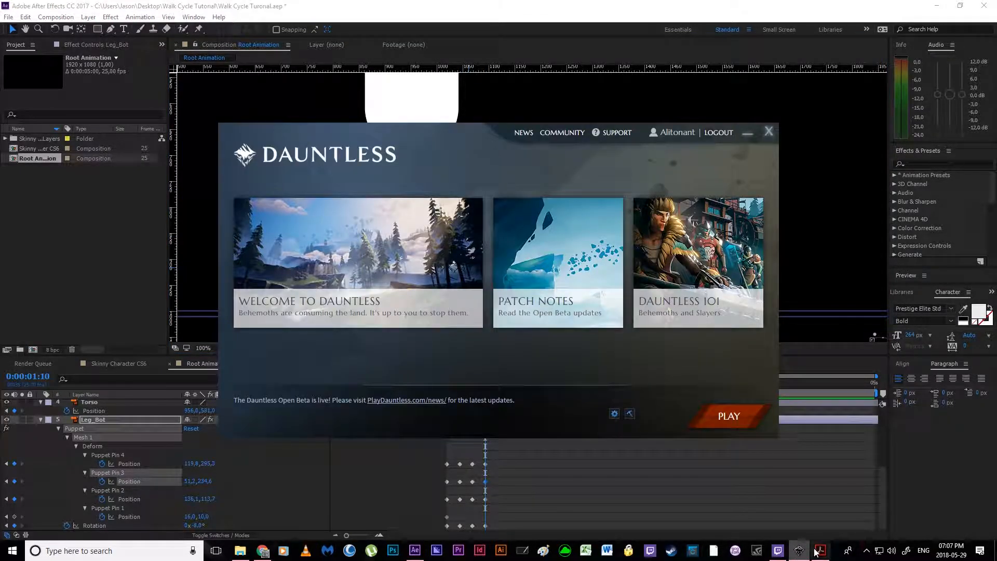
pyautogui.click(799, 552)
pyautogui.click(823, 553)
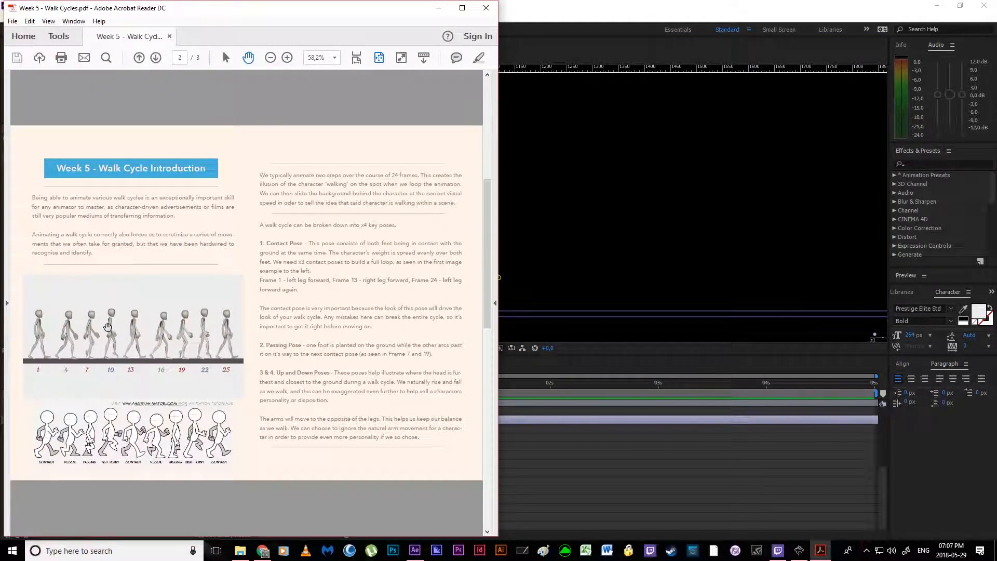
pyautogui.click(439, 8)
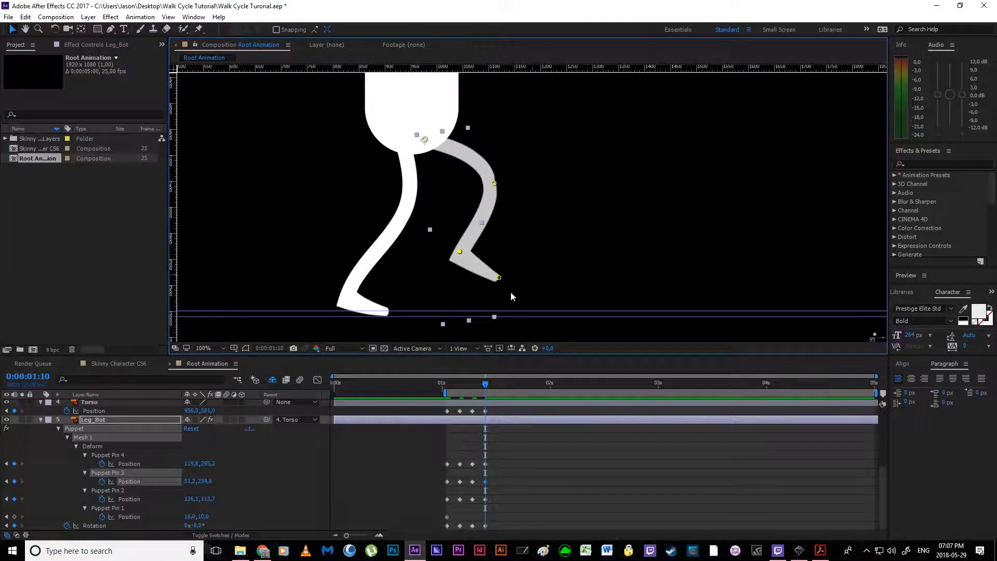
pyautogui.moveTo(498, 279); pyautogui.dragTo(473, 295)
pyautogui.click(523, 450)
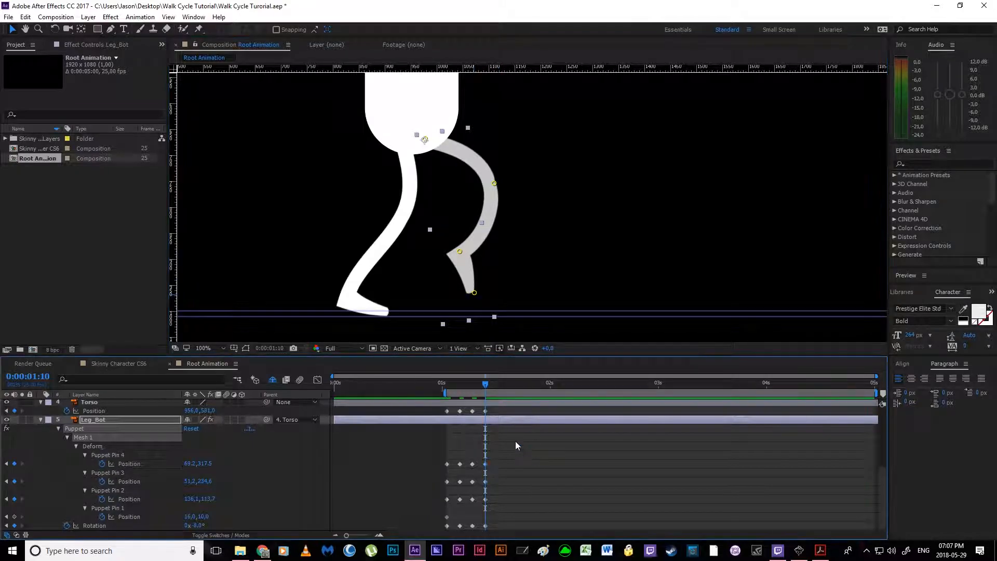
# Step: Check the frame 13 contact pose in the PDF and, at 0:00:01:13, extend Leg_Bot by repositioning its toe, knee and ankle pins
pyautogui.click(821, 546)
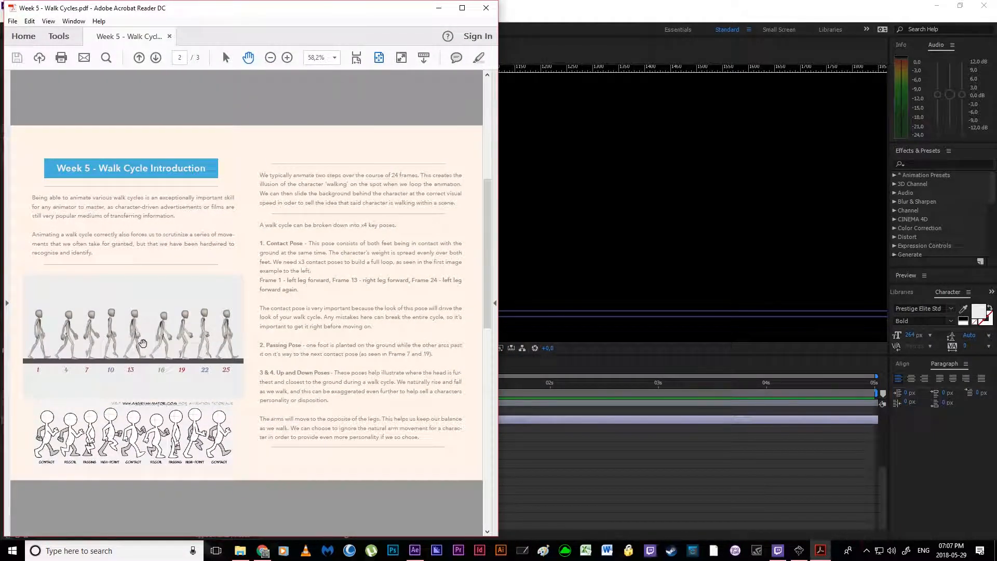
pyautogui.click(435, 7)
pyautogui.moveTo(486, 391); pyautogui.dragTo(498, 391)
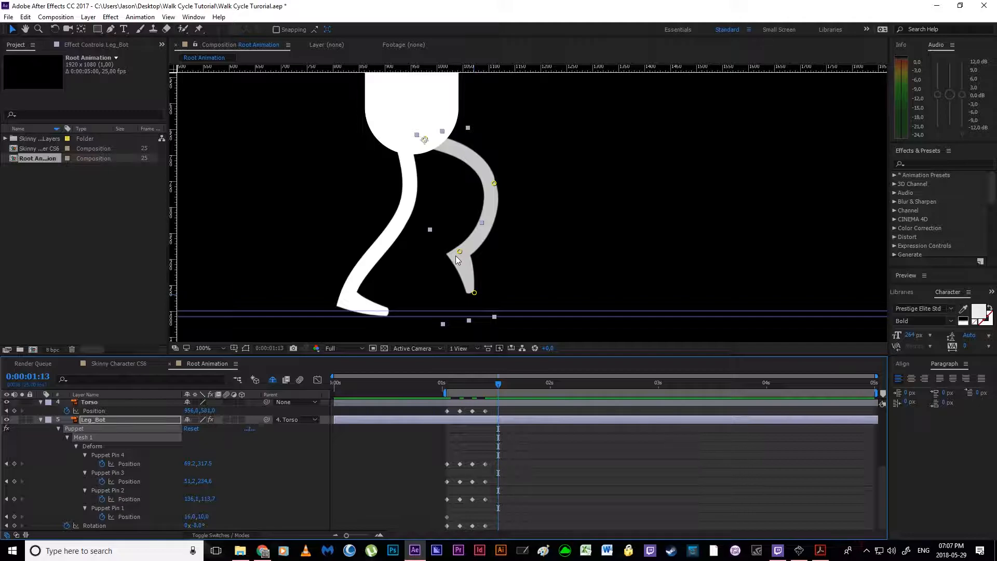
pyautogui.moveTo(474, 294); pyautogui.dragTo(458, 261)
pyautogui.moveTo(495, 183); pyautogui.dragTo(479, 213)
pyautogui.moveTo(500, 259); pyautogui.dragTo(508, 292)
pyautogui.moveTo(458, 259); pyautogui.dragTo(507, 292)
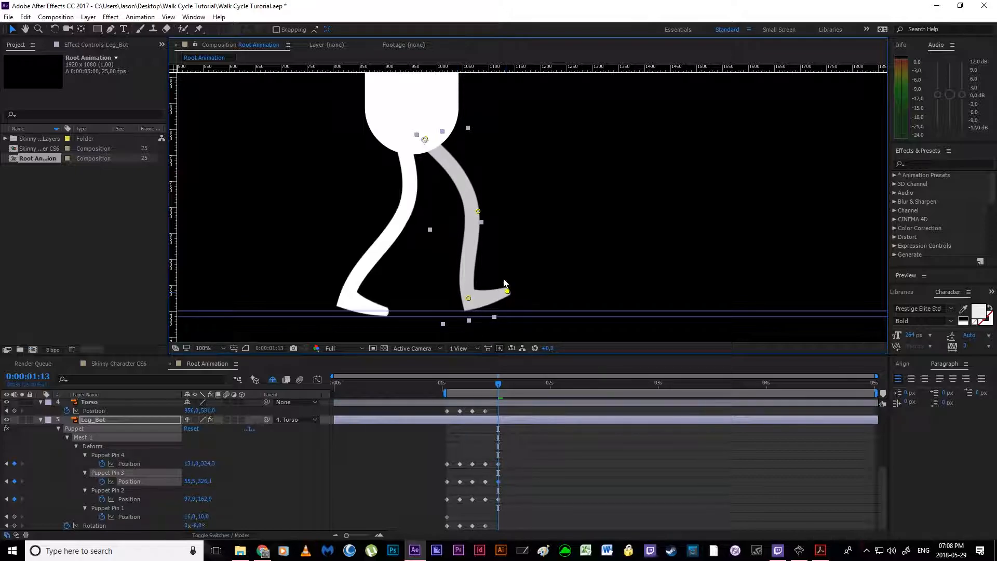
pyautogui.moveTo(479, 211); pyautogui.dragTo(481, 215)
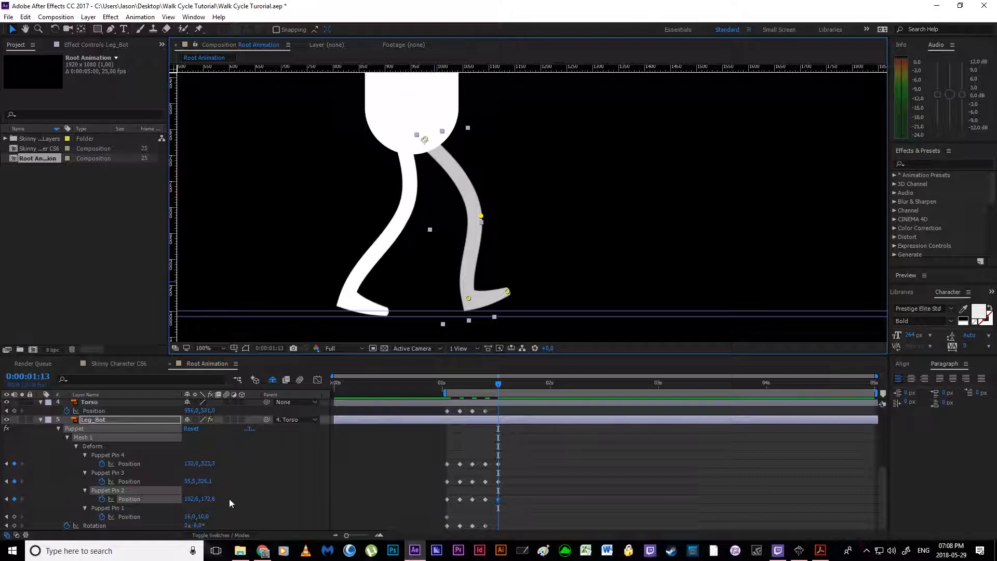
# Step: Set Leg_Bot's Rotation at 0:00:01:13 to -27°, matching Leg_Top's rotation in the first contact pose at 0:00:01:01
pyautogui.moveTo(197, 527); pyautogui.dragTo(188, 527)
pyautogui.click(385, 426)
pyautogui.click(447, 388)
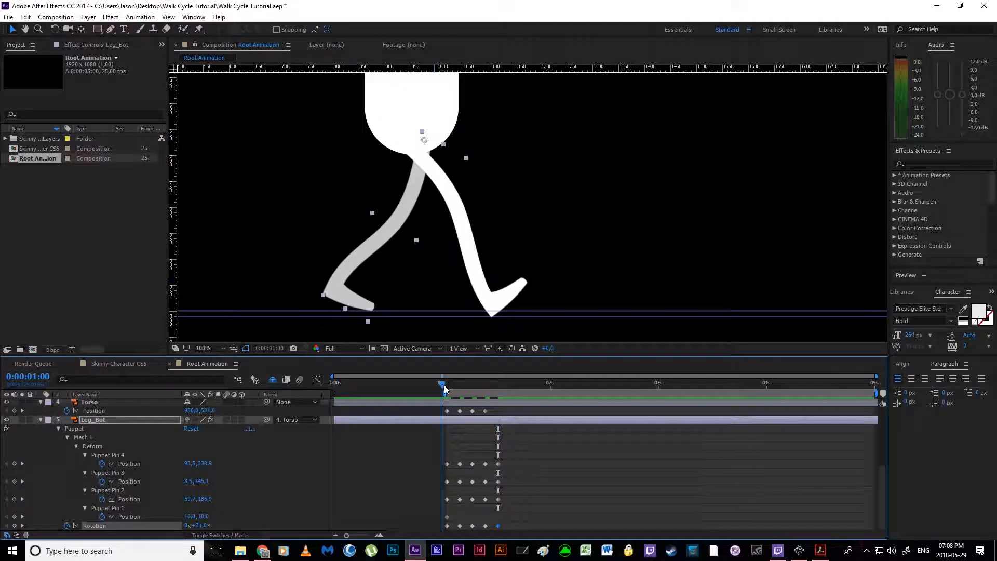
pyautogui.scroll(3, 464, 466)
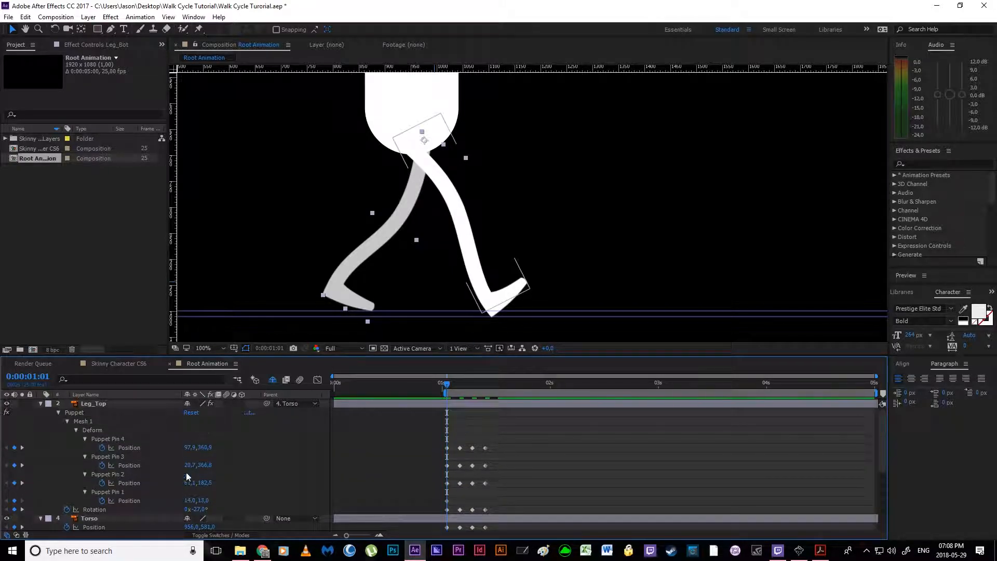
pyautogui.scroll(-3, 479, 443)
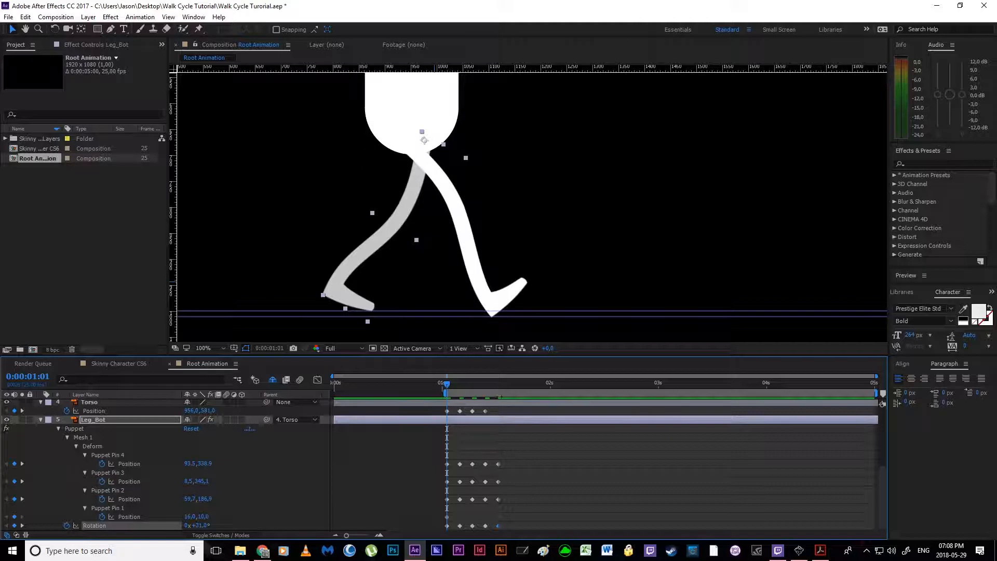
pyautogui.click(499, 387)
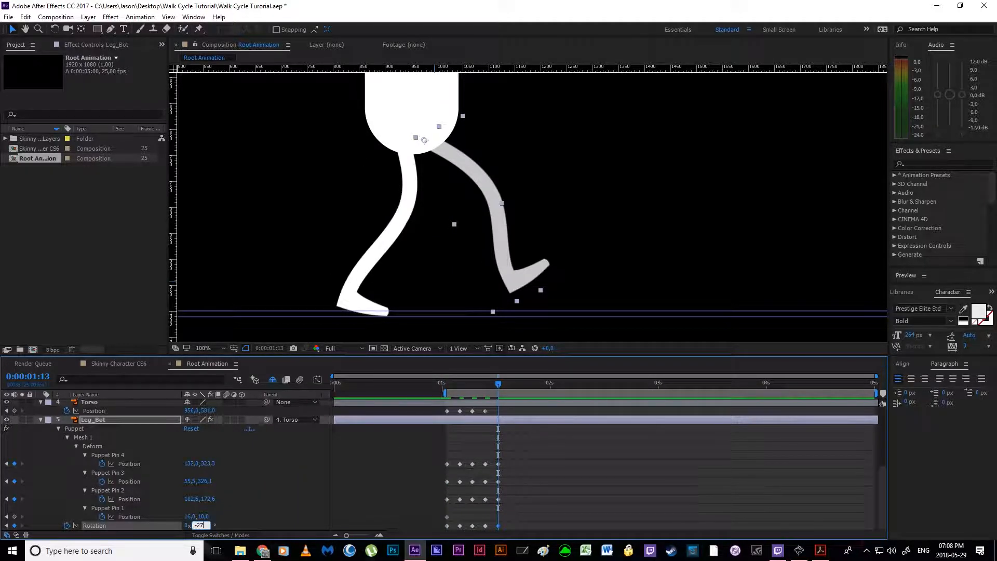
pyautogui.press('Return')
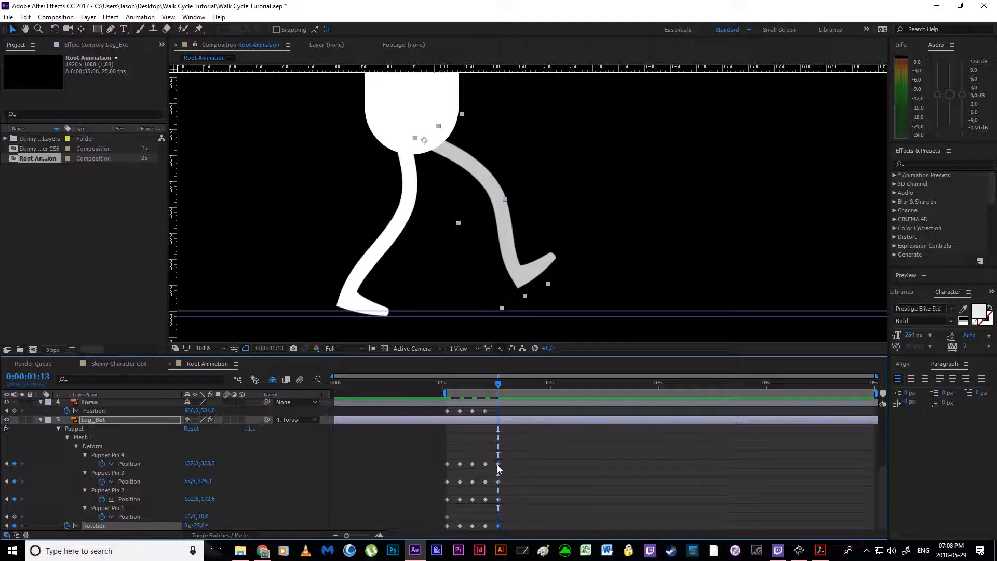
# Step: Reposition Leg_Bot's knee, ankle and toe pins at 0:00:01:13 so the heel meets the ground guides with the toe slightly raised
pyautogui.click(499, 465)
pyautogui.moveTo(504, 193); pyautogui.dragTo(490, 203)
pyautogui.moveTo(517, 276); pyautogui.dragTo(496, 304)
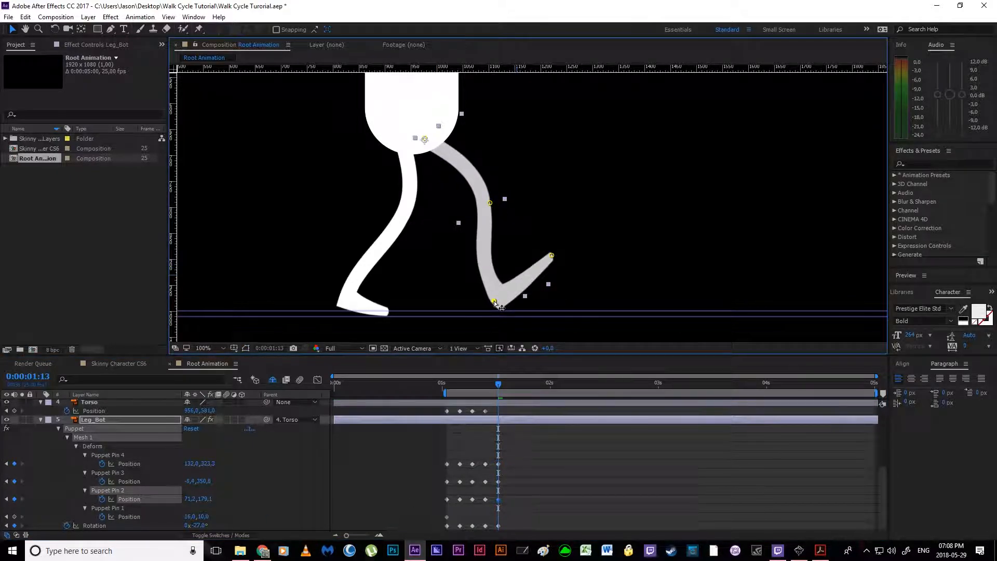
pyautogui.moveTo(553, 254); pyautogui.dragTo(536, 294)
pyautogui.moveTo(491, 204); pyautogui.dragTo(491, 207)
# Step: Set Leg_Top's Rotation at 0:00:01:13 to 31°, matching Leg_Bot's rotation in the first contact pose at 0:00:01:01
pyautogui.scroll(4, 533, 468)
pyautogui.scroll(1, 532, 468)
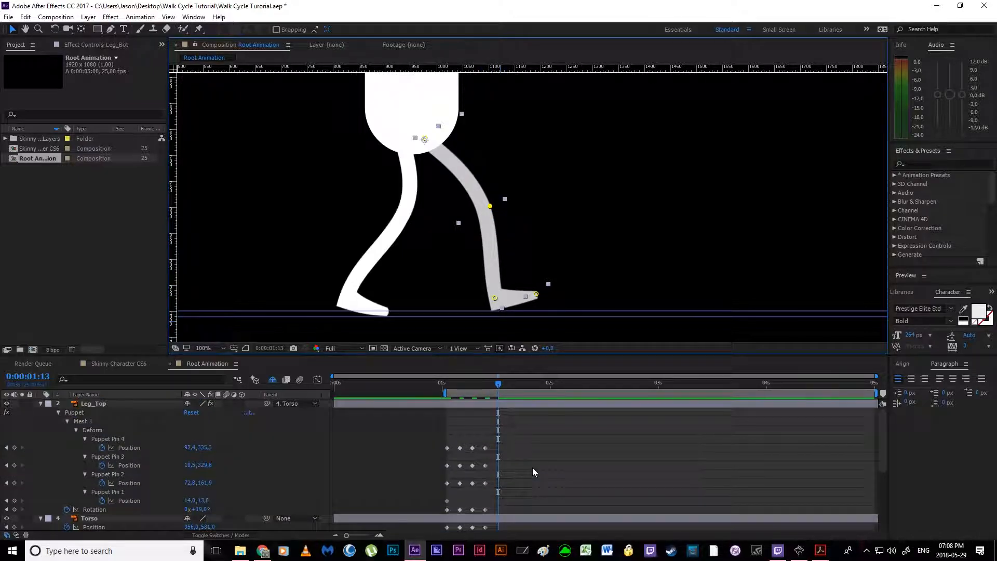
pyautogui.click(448, 385)
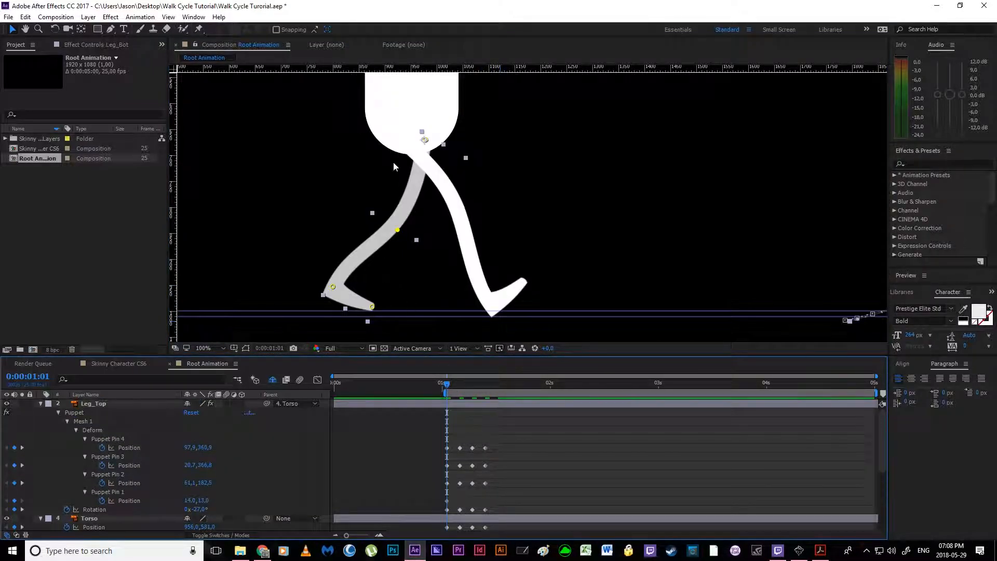
pyautogui.scroll(-5, 238, 454)
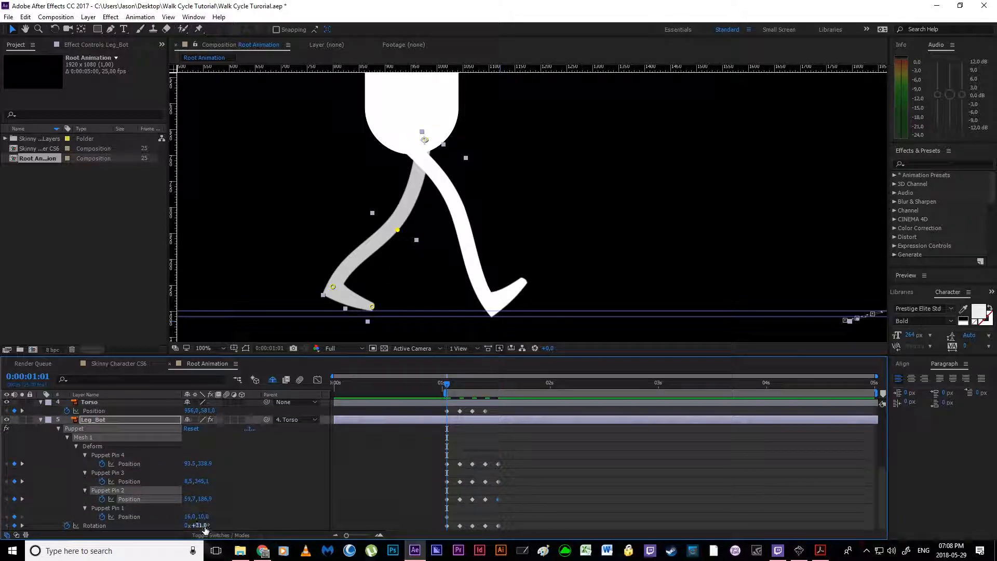
pyautogui.click(498, 385)
pyautogui.scroll(4, 512, 444)
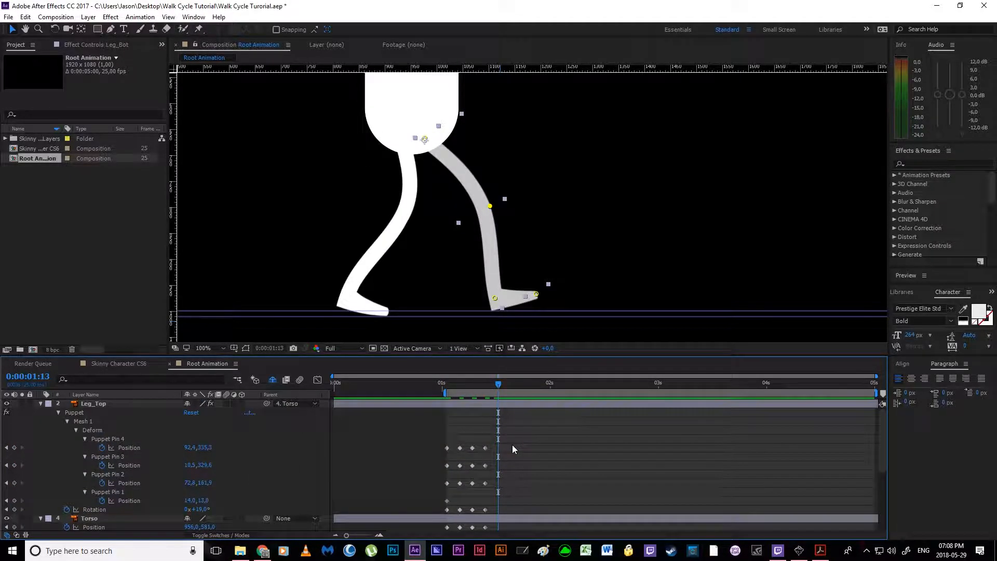
pyautogui.click(202, 509)
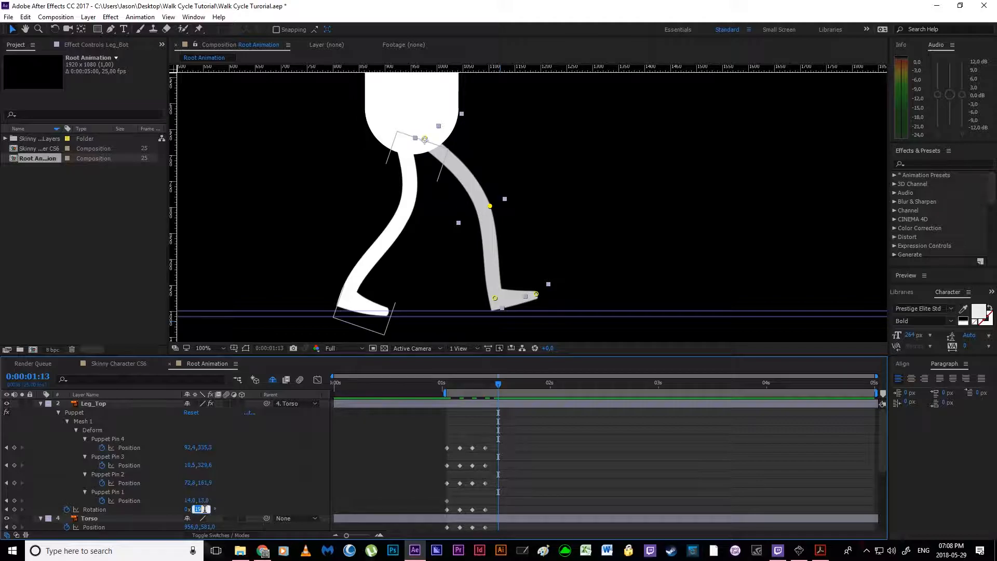
pyautogui.press('Return')
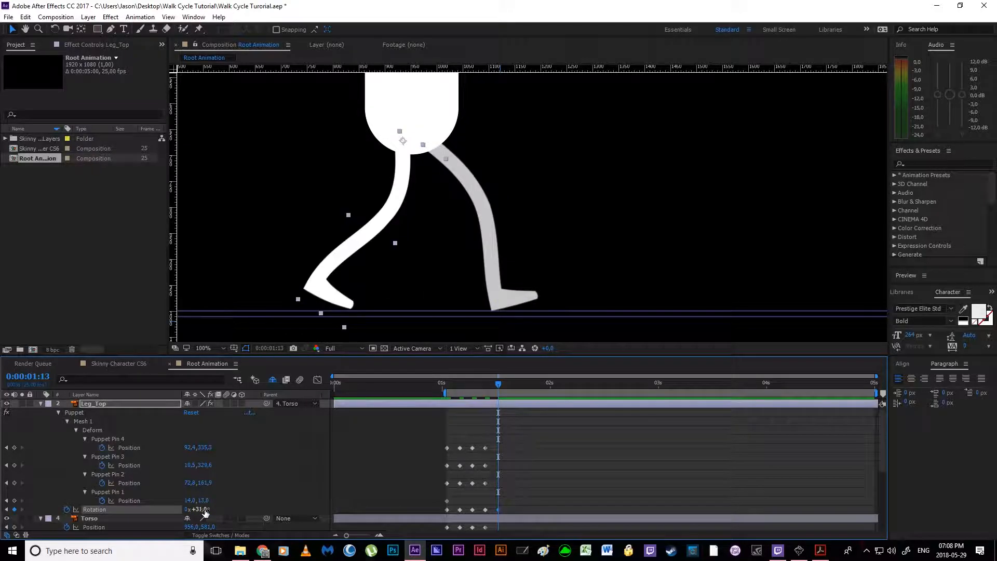
# Step: Shape Leg_Top's trailing contact pose at 0:00:01:13, moving its toe pin to about 86, 359, ankle to 8, 324 and knee to 76, 171
pyautogui.click(486, 483)
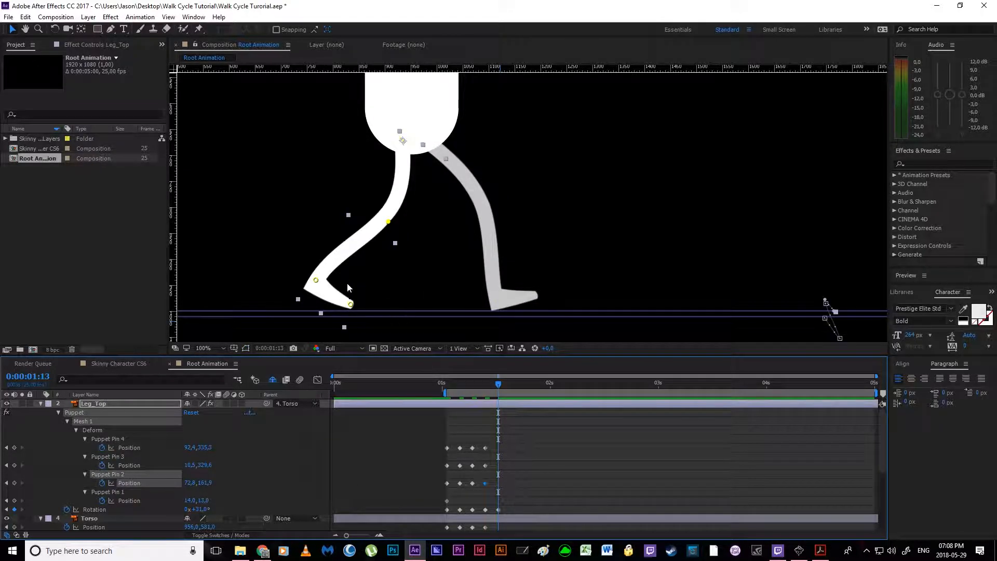
pyautogui.moveTo(352, 306); pyautogui.dragTo(341, 311)
pyautogui.moveTo(316, 280); pyautogui.dragTo(314, 283)
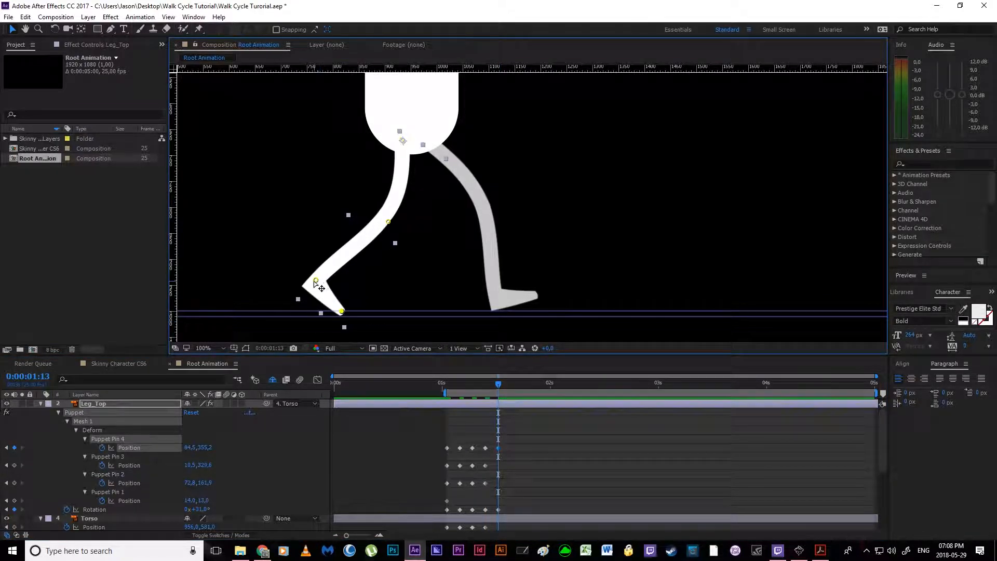
pyautogui.moveTo(389, 222); pyautogui.dragTo(383, 227)
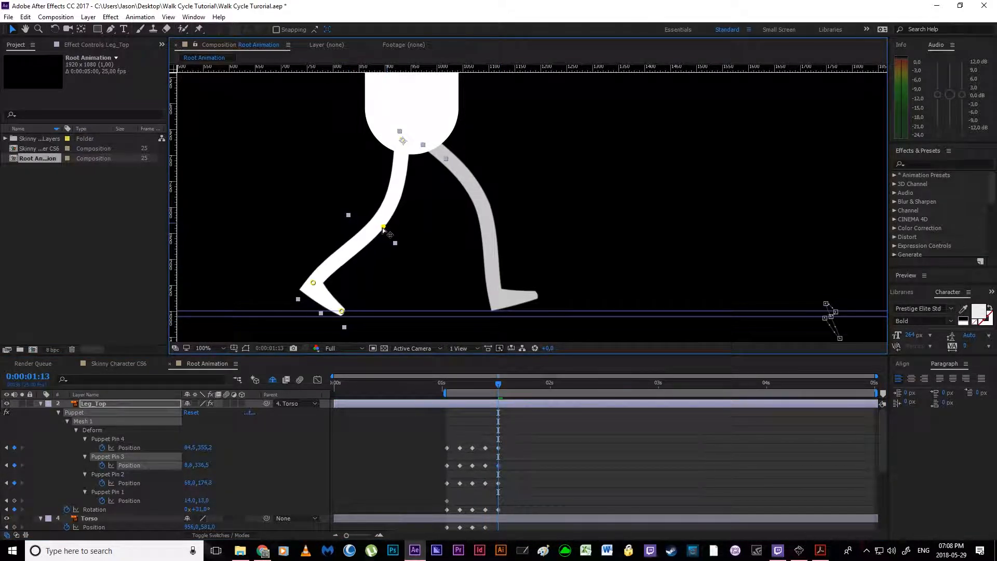
pyautogui.moveTo(313, 283)
pyautogui.mouseDown()
pyautogui.moveTo(326, 286)
pyautogui.moveTo(317, 276)
pyautogui.mouseUp()
pyautogui.moveTo(388, 225); pyautogui.dragTo(388, 226)
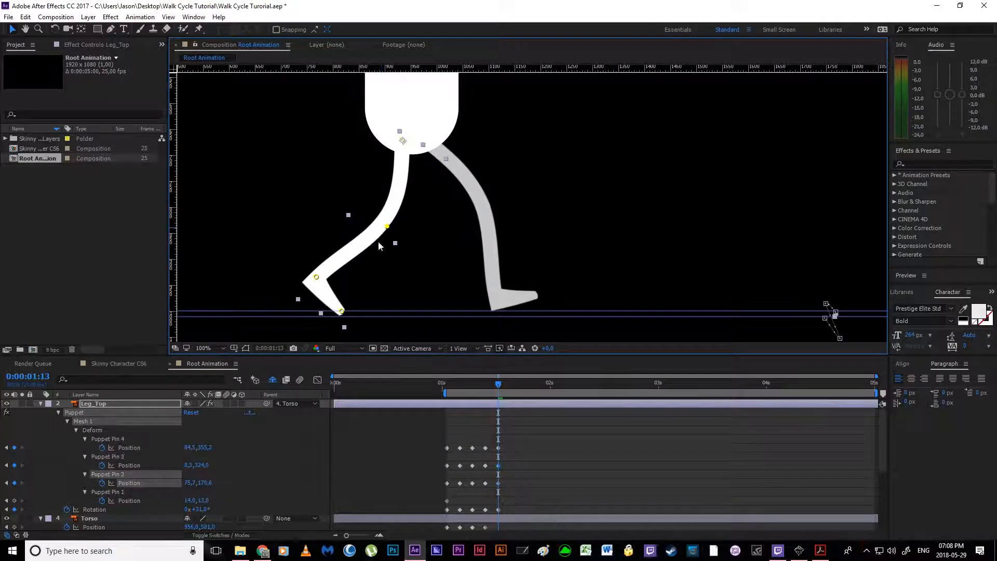
pyautogui.moveTo(343, 316); pyautogui.dragTo(341, 317)
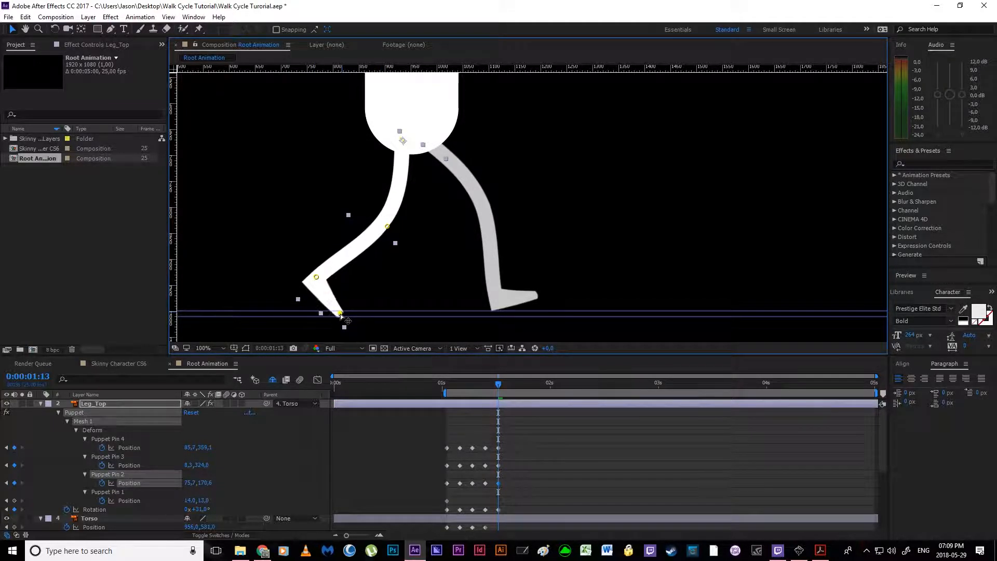
pyautogui.moveTo(315, 274); pyautogui.dragTo(316, 276)
# Step: Review the whole character's leg motion from 0:00:01:13 back to 0:00:01:01 and bring up the walk cycle PDF for comparison
pyautogui.scroll(-1, 349, 273)
pyautogui.moveTo(438, 229); pyautogui.dragTo(410, 281)
pyautogui.press('v')
pyautogui.moveTo(499, 389); pyautogui.dragTo(466, 397)
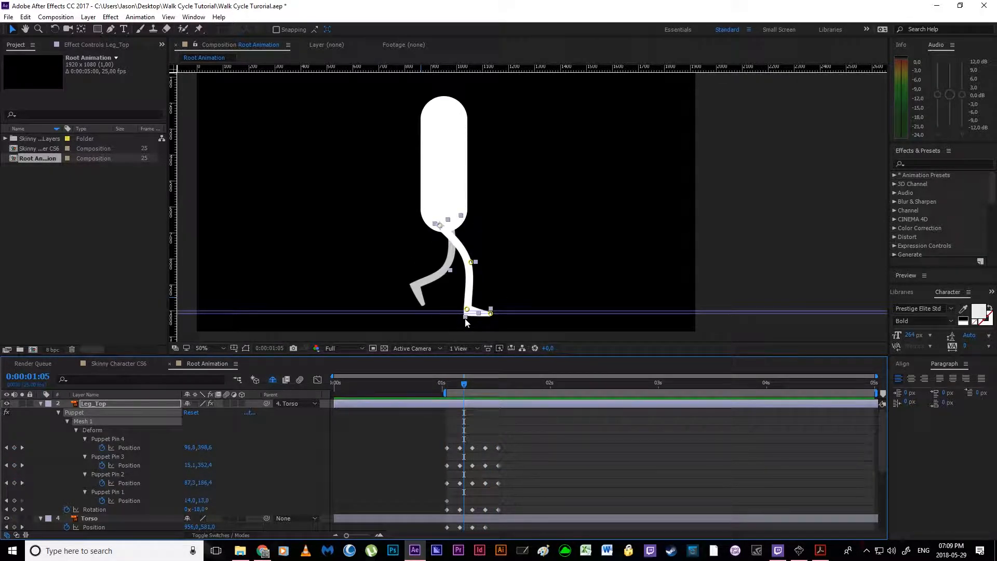
pyautogui.moveTo(464, 391); pyautogui.dragTo(446, 413)
pyautogui.click(821, 551)
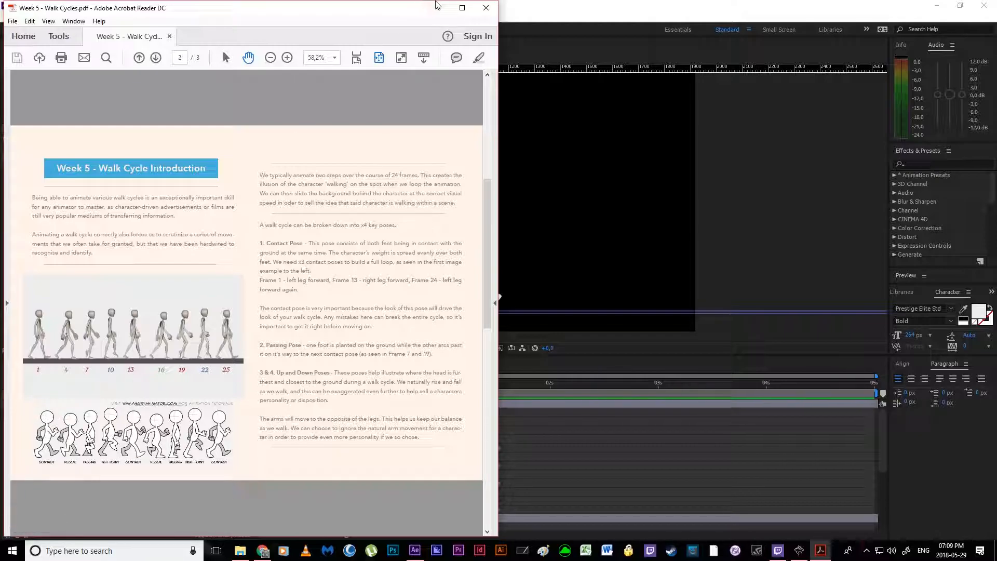
# Step: Return to After Effects, add a Torso Position keyframe at 0:00:01:13, and go to the recoil pose at 0:00:01:04
pyautogui.click(523, 447)
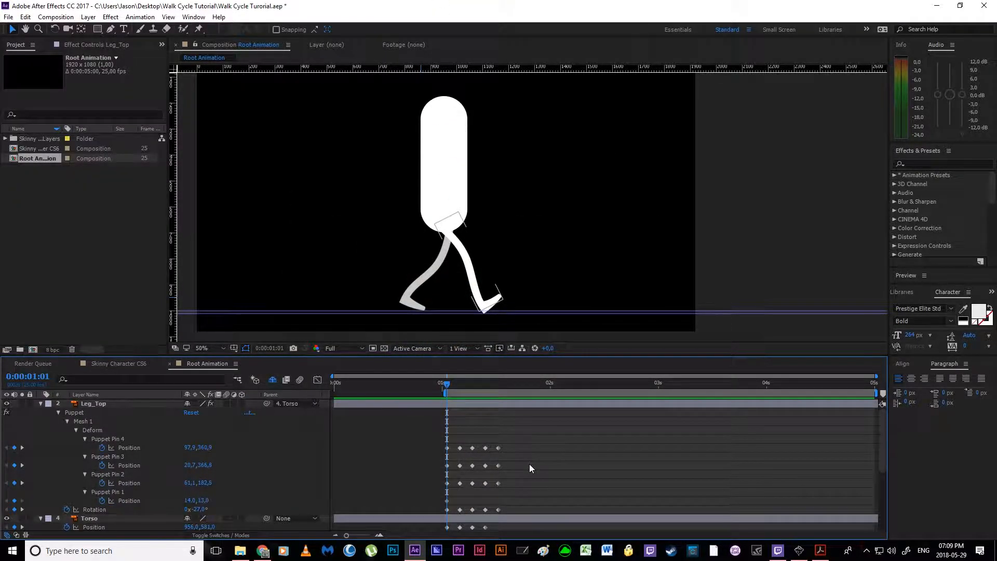
pyautogui.scroll(-2, 529, 463)
pyautogui.click(501, 465)
pyautogui.moveTo(502, 385); pyautogui.dragTo(447, 385)
pyautogui.click(14, 474)
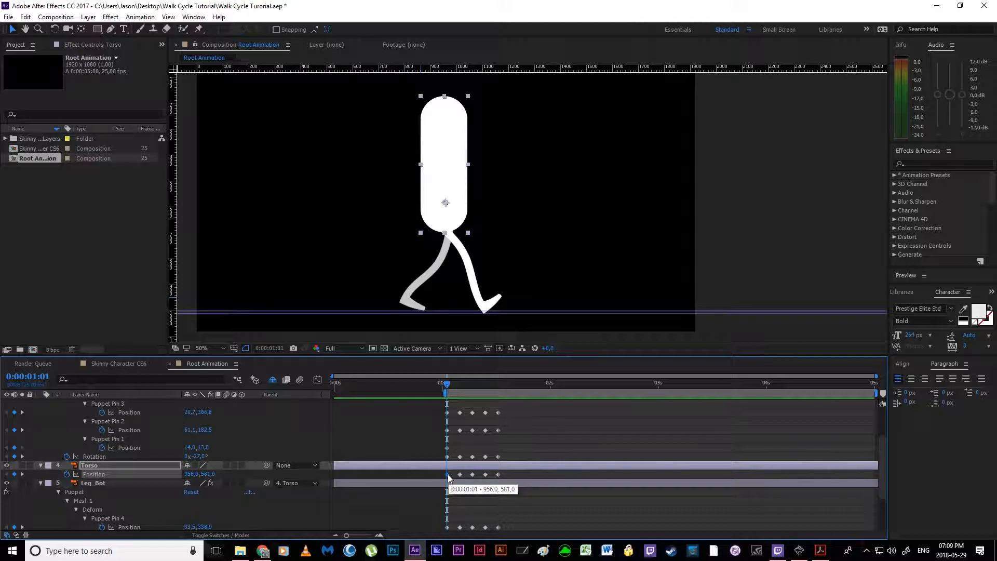
pyautogui.press('pagedown')
pyautogui.press('pagedown')
pyautogui.press('pagedown')
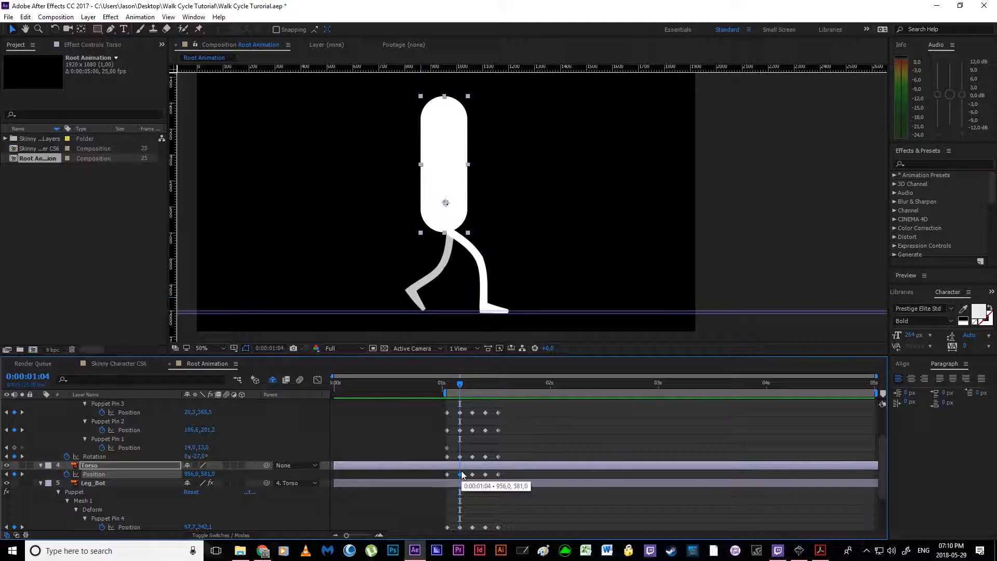
pyautogui.moveTo(206, 477); pyautogui.dragTo(216, 474)
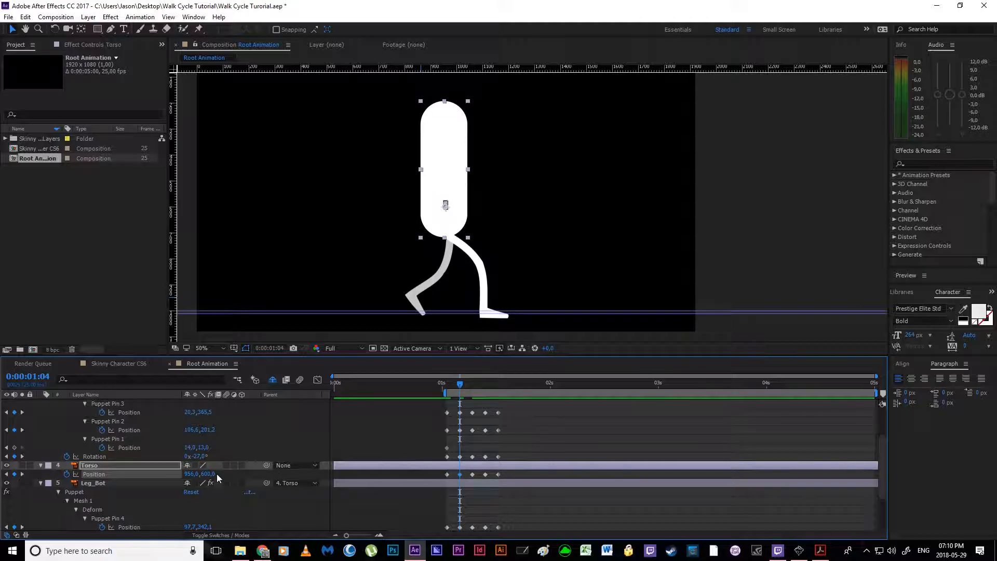
pyautogui.hotkey('ctrl', 'z')
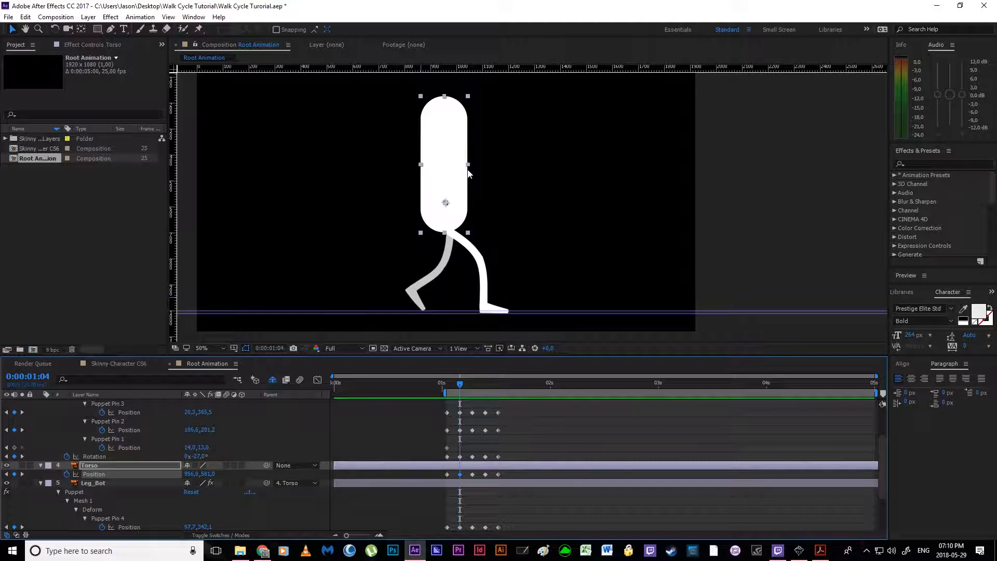
pyautogui.moveTo(447, 167); pyautogui.dragTo(447, 180)
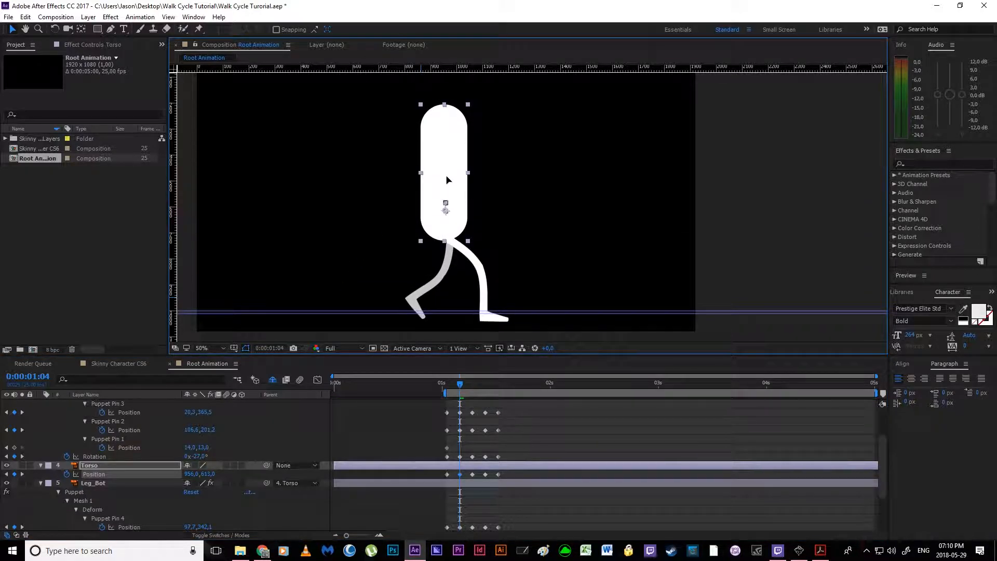
pyautogui.hotkey('ctrl', 'z')
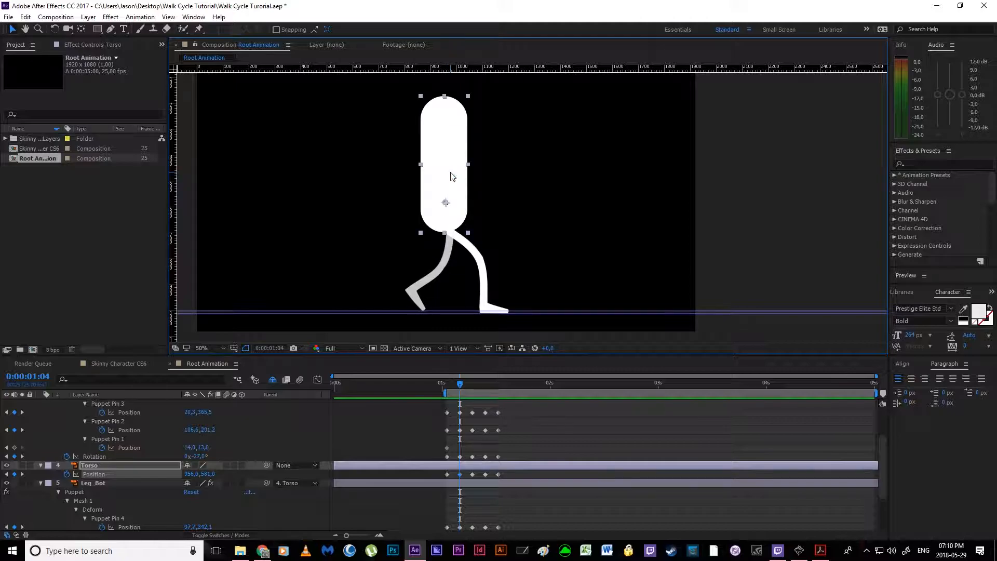
# Step: Lower the Torso at the 0:00:01:04 recoil pose to Position 956, 601
pyautogui.hotkey('shift', 'Down')
pyautogui.hotkey('shift', 'Up')
pyautogui.hotkey('shift', 'Down')
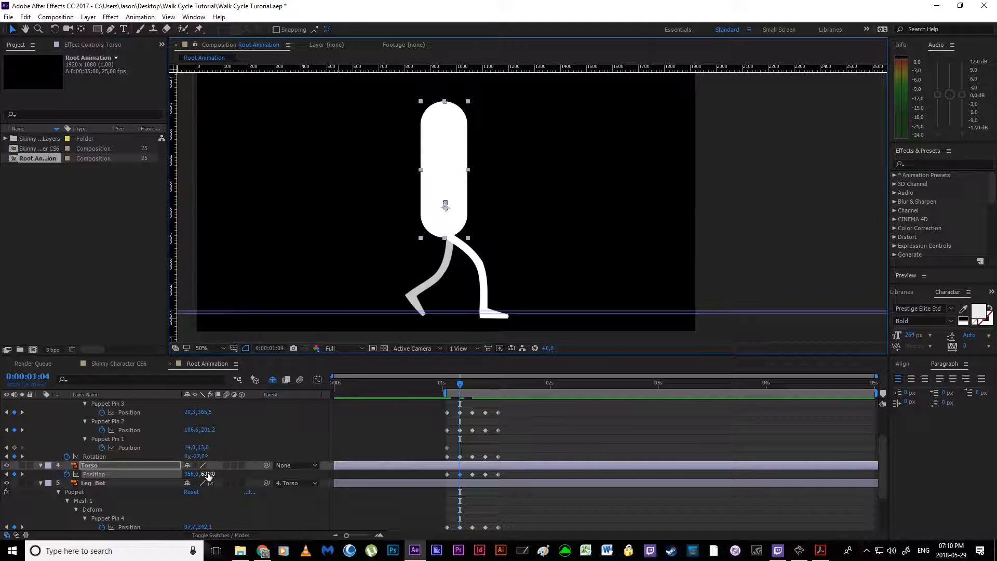
pyautogui.moveTo(211, 476); pyautogui.dragTo(221, 478)
pyautogui.hotkey('ctrl', 'z')
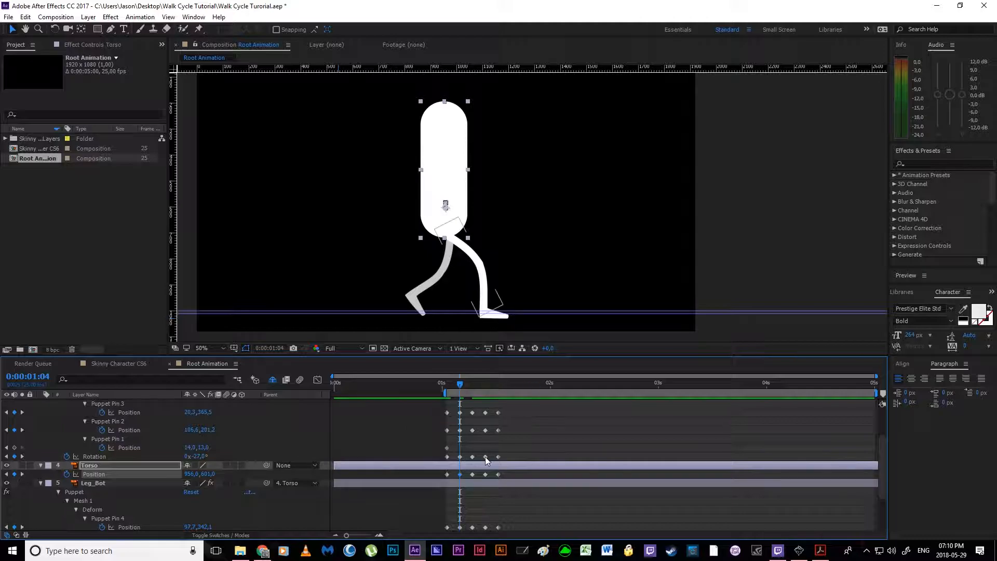
# Step: Raise Leg_Top's toe and ankle pins at 0:00:01:04 so the foot rests on the ground guides, and move the knee pin to about 124, 193
pyautogui.click(459, 457)
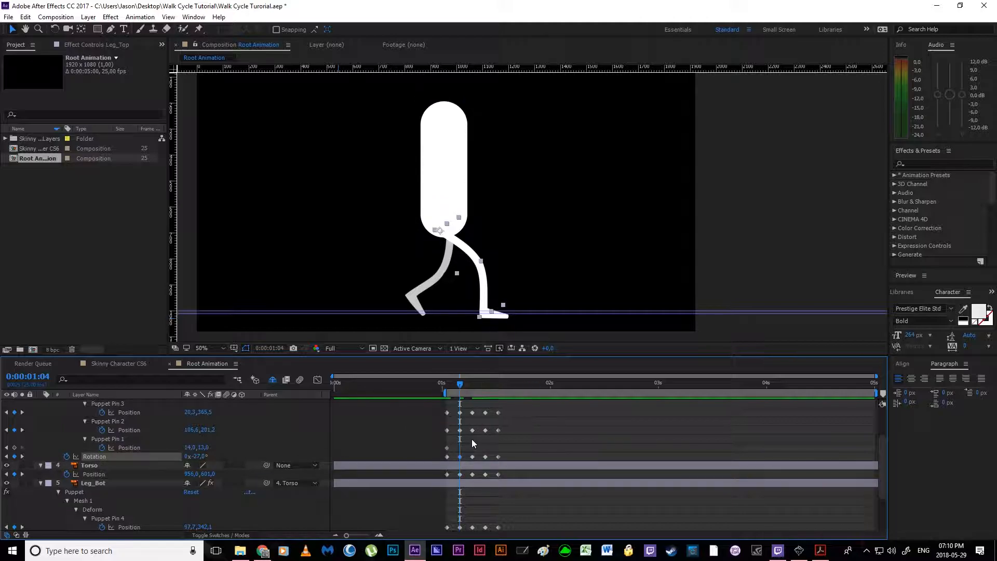
pyautogui.click(460, 430)
pyautogui.scroll(1, 467, 426)
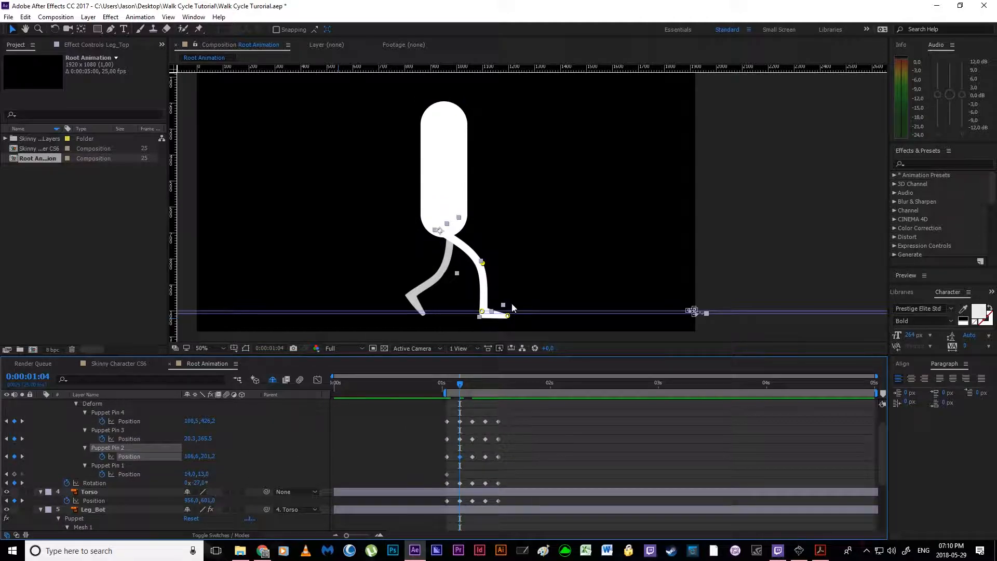
pyautogui.scroll(2, 507, 292)
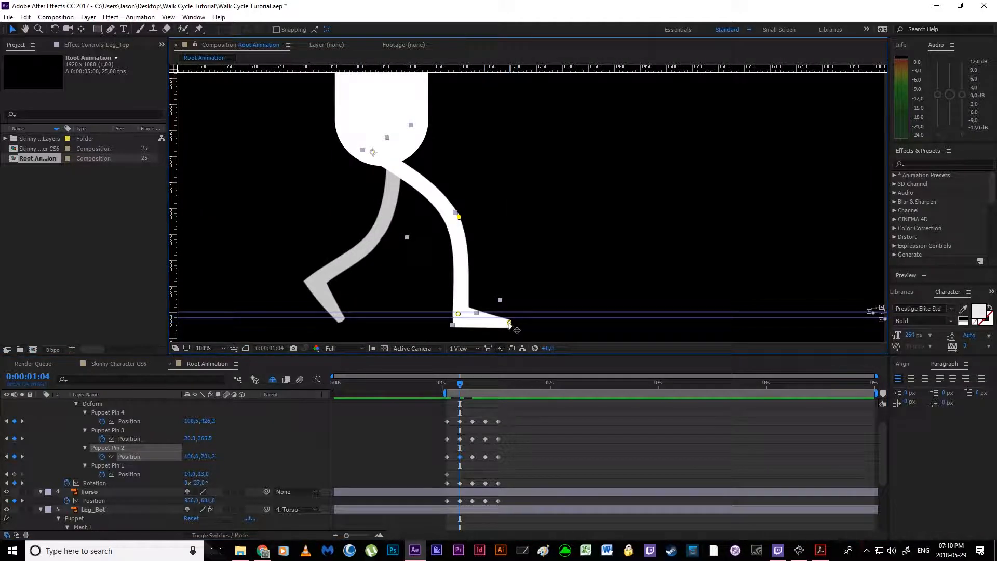
pyautogui.click(509, 324)
pyautogui.keyDown('shift'); pyautogui.click(460, 316); pyautogui.keyUp('shift')
pyautogui.moveTo(460, 316); pyautogui.dragTo(461, 298)
pyautogui.hotkey('ctrl', 'z')
pyautogui.click(528, 284)
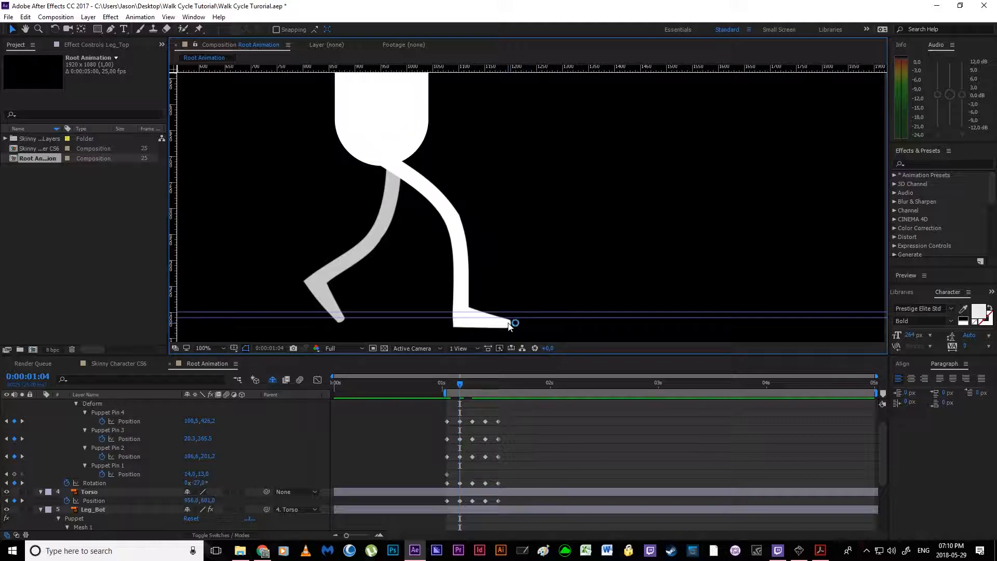
pyautogui.click(460, 421)
pyautogui.moveTo(510, 324); pyautogui.dragTo(457, 304)
pyautogui.moveTo(459, 217)
pyautogui.mouseDown()
pyautogui.moveTo(472, 215)
pyautogui.moveTo(465, 209)
pyautogui.mouseUp()
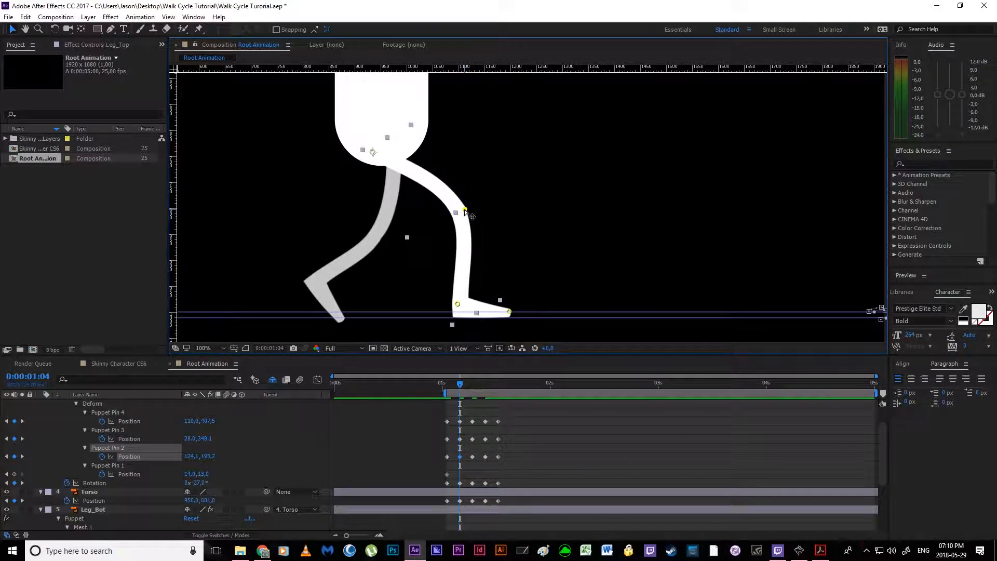
# Step: Adjust Leg_Bot's recoil pose at 0:00:01:04, moving its toe pin to about 84, 339, ankle to 12, 299 and knee to 84, 166
pyautogui.scroll(-3, 523, 472)
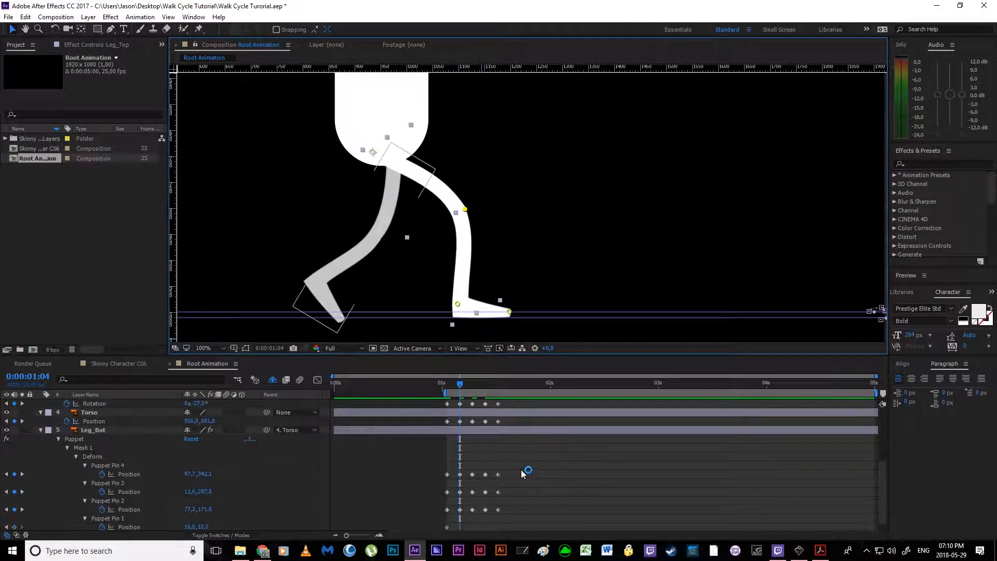
pyautogui.click(460, 474)
pyautogui.moveTo(342, 320); pyautogui.dragTo(338, 316)
pyautogui.moveTo(317, 278); pyautogui.dragTo(317, 270)
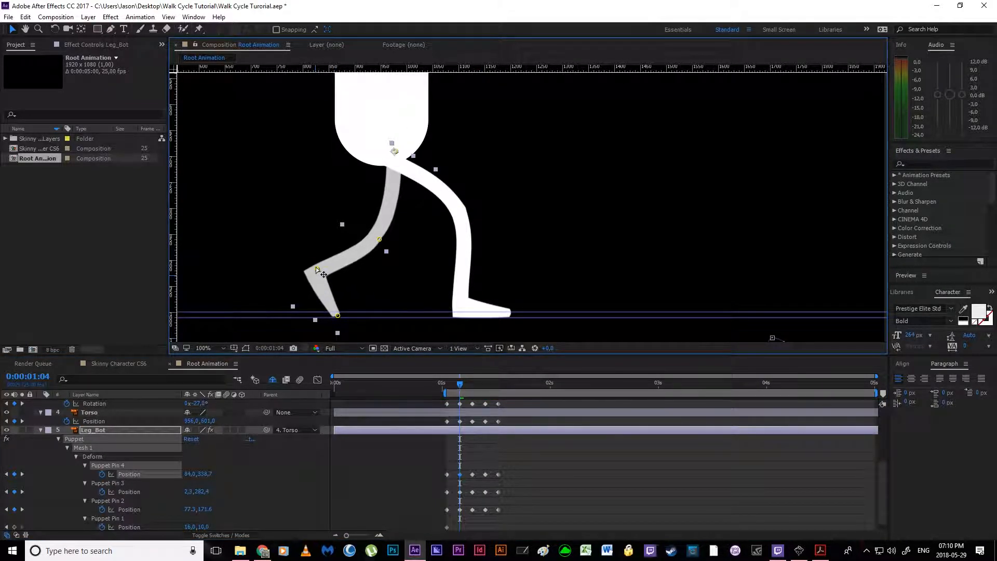
pyautogui.moveTo(377, 240); pyautogui.dragTo(384, 239)
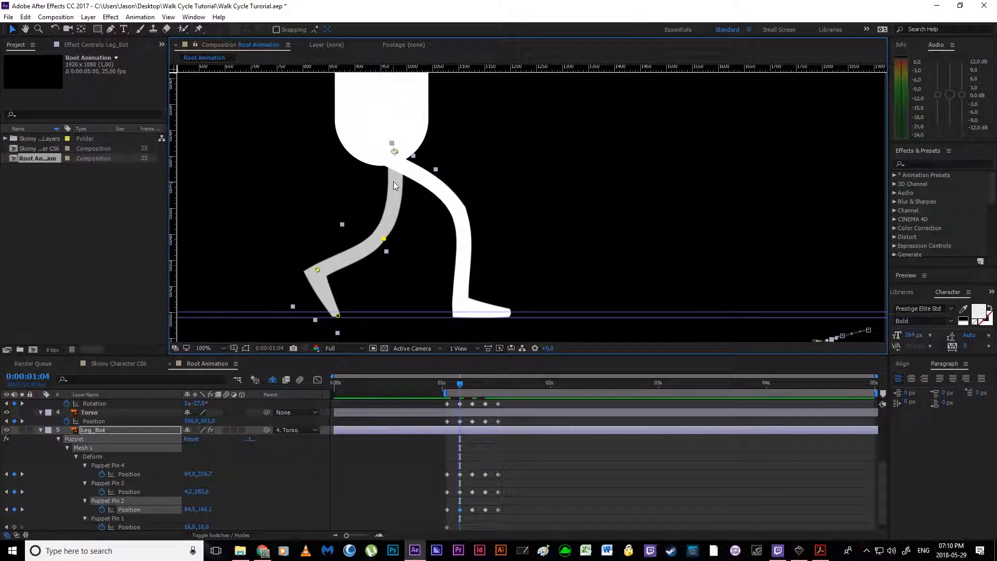
pyautogui.moveTo(316, 272); pyautogui.dragTo(316, 281)
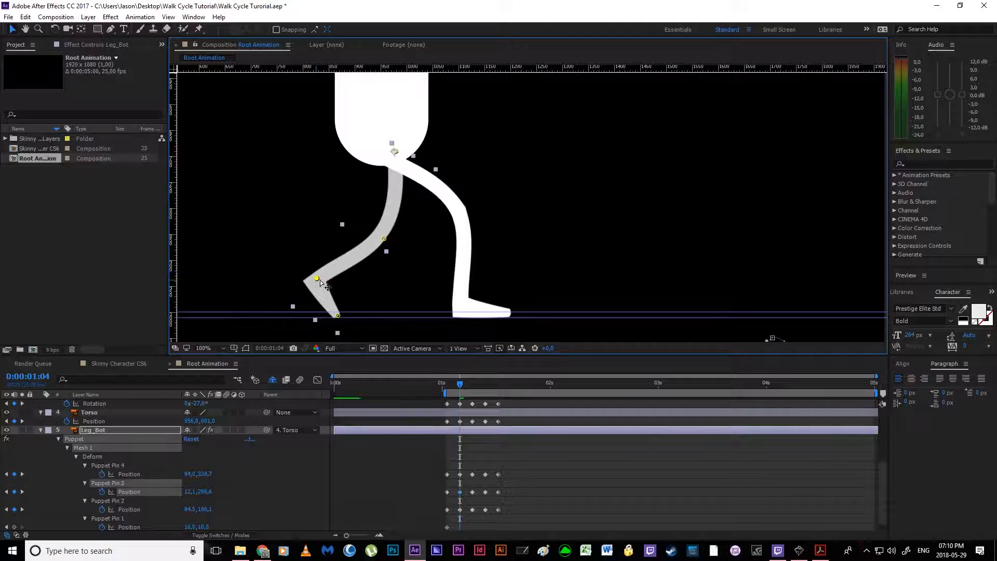
# Step: Check the poses in the walk cycle PDF and copy the Torso's Position keyframe from 0:00:01:04 to 0:00:01:07
pyautogui.press(',')
pyautogui.press(',')
pyautogui.press(',')
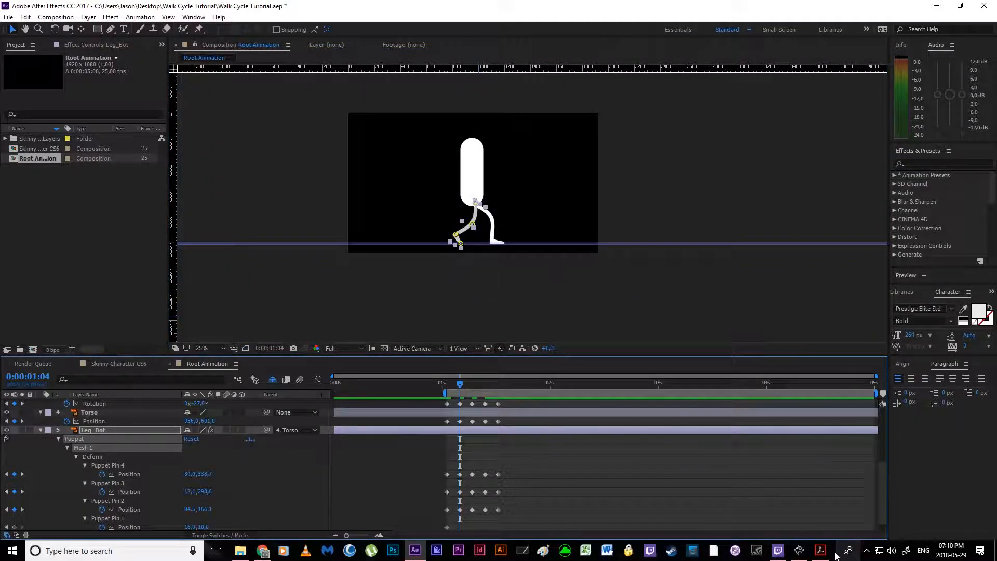
pyautogui.click(825, 558)
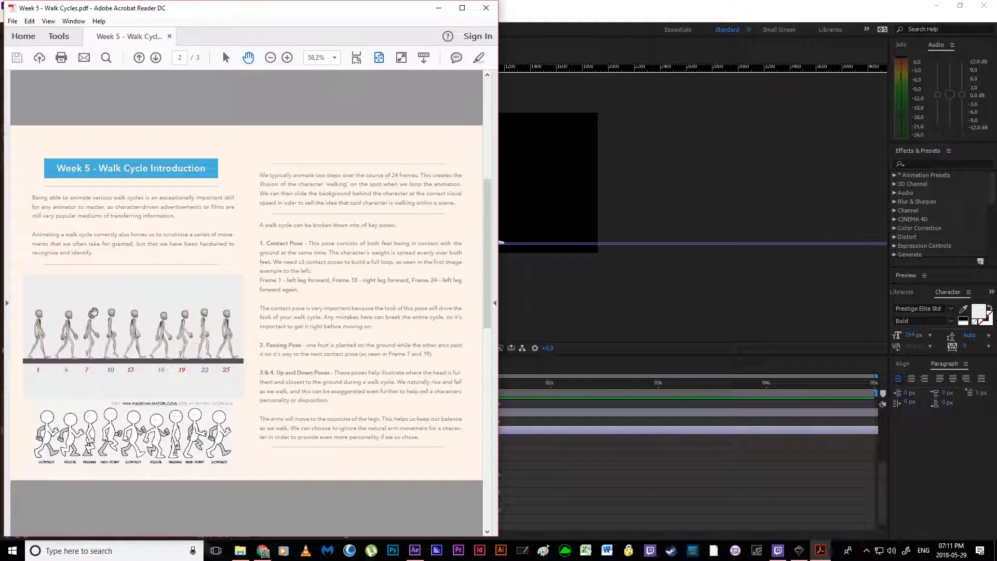
pyautogui.click(439, 8)
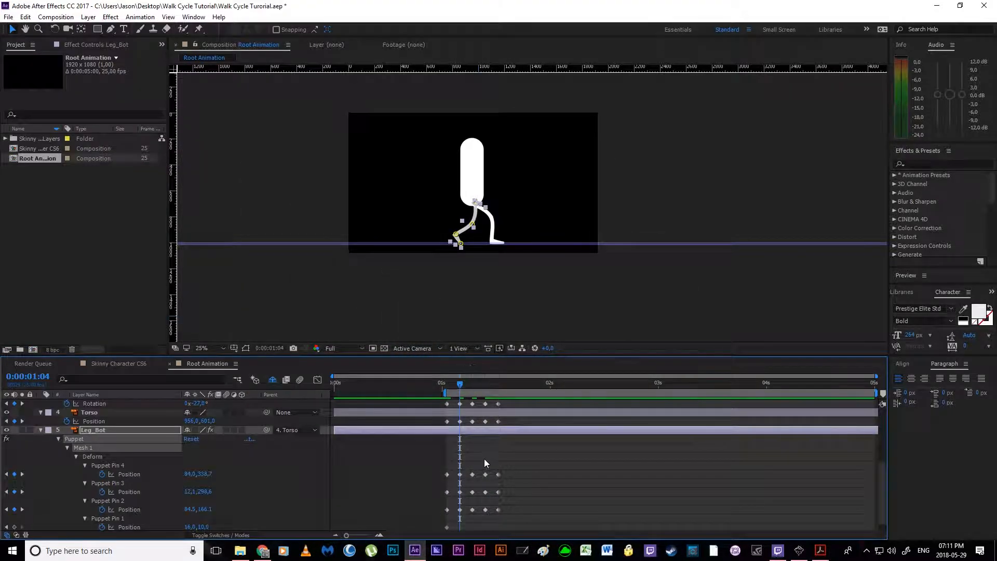
pyautogui.moveTo(462, 385); pyautogui.dragTo(472, 384)
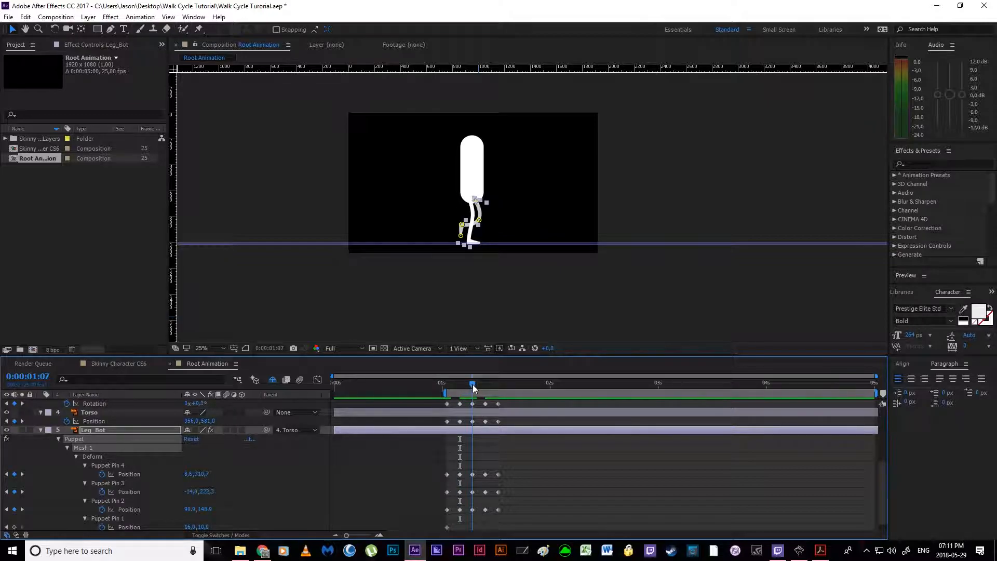
pyautogui.click(460, 422)
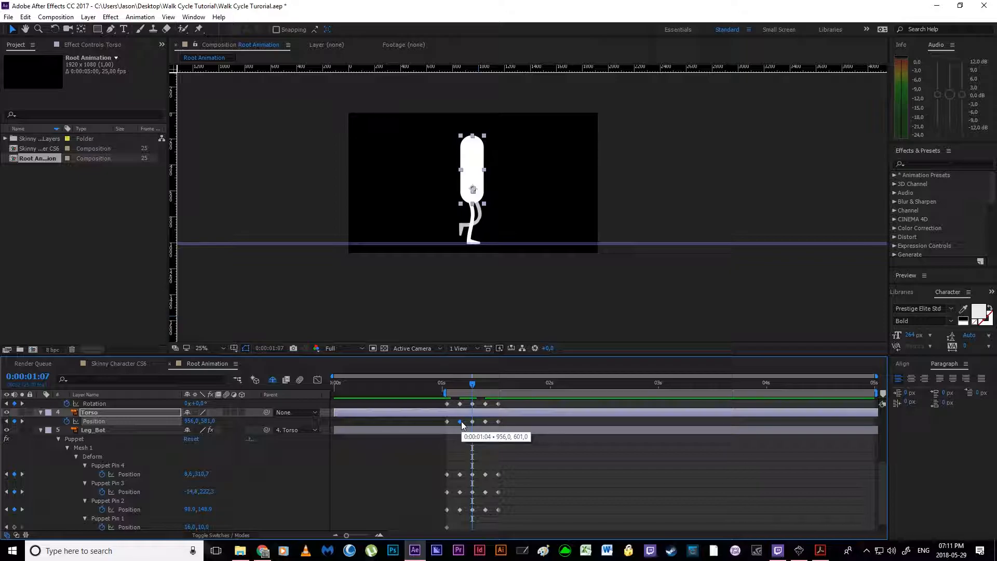
pyautogui.hotkey('ctrl', 'v')
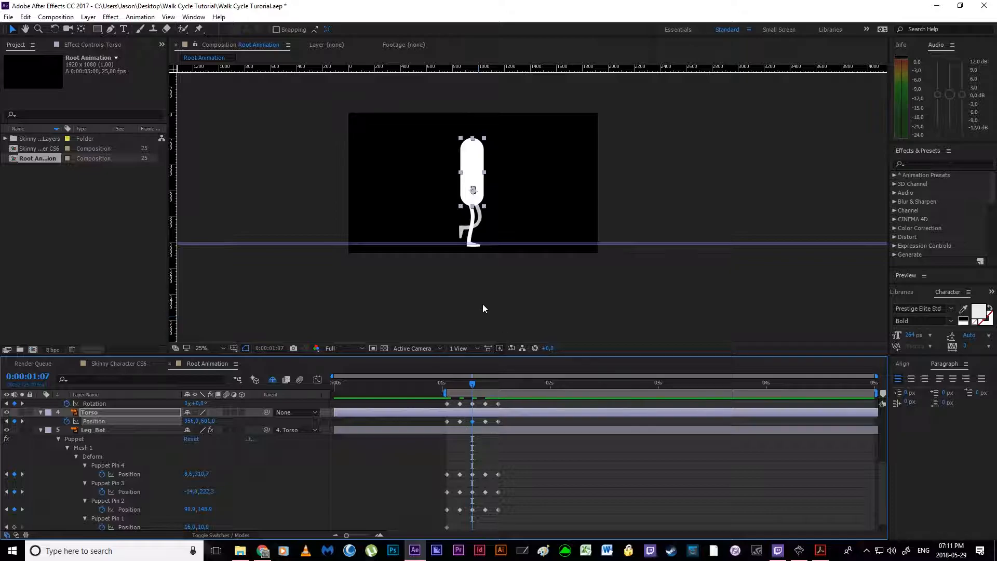
# Step: Raise the Torso slightly in the 0:00:01:07 passing pose to Position 956, 592
pyautogui.scroll(2, 486, 291)
pyautogui.moveTo(329, 213); pyautogui.dragTo(540, 296)
pyautogui.moveTo(535, 255); pyautogui.dragTo(537, 250)
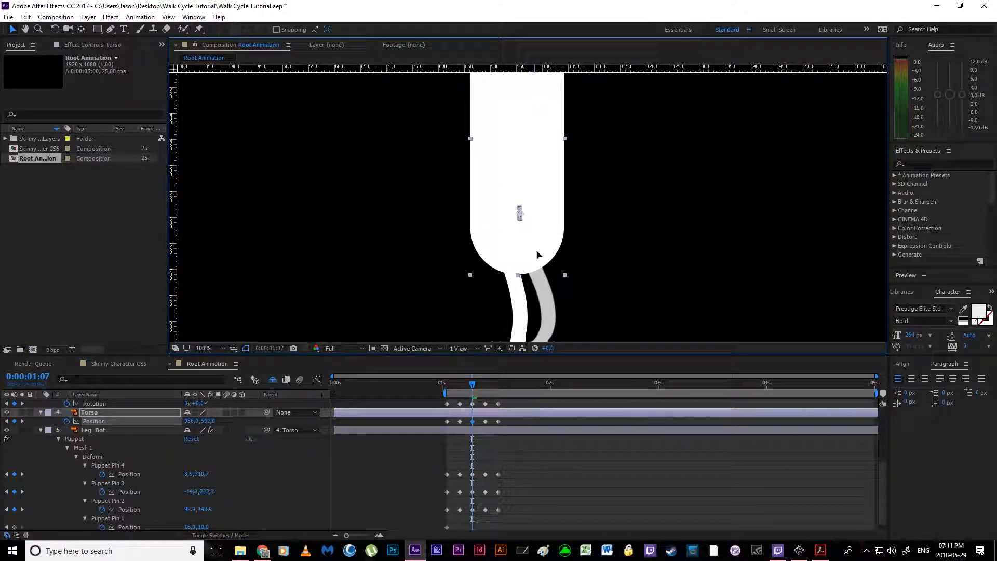
# Step: Raise Leg_Top's toe and ankle pins at 0:00:01:07 so the planted foot sits on the ground guides
pyautogui.moveTo(527, 294); pyautogui.dragTo(503, 142)
pyautogui.scroll(1, 468, 250)
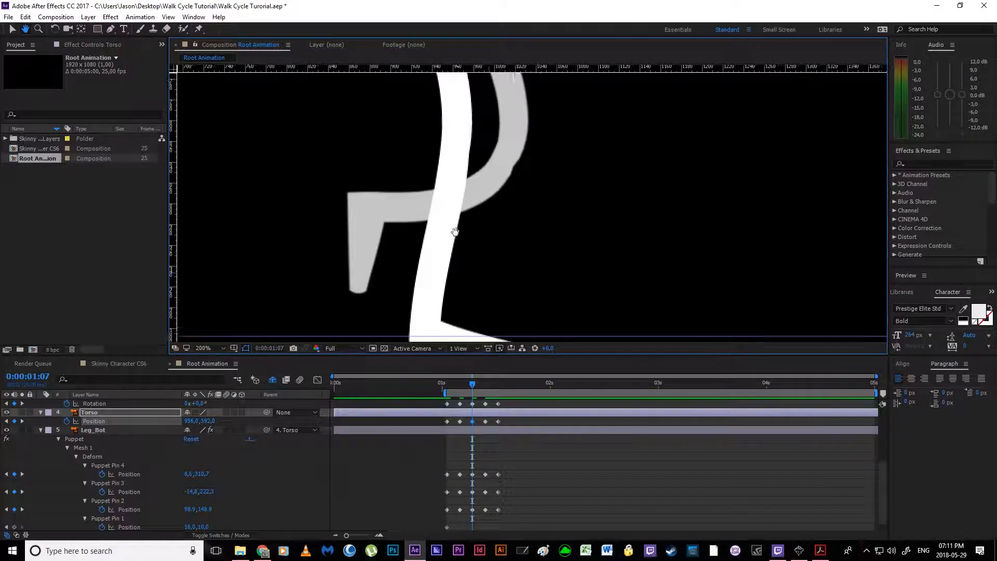
pyautogui.moveTo(466, 245); pyautogui.dragTo(462, 194)
pyautogui.click(485, 422)
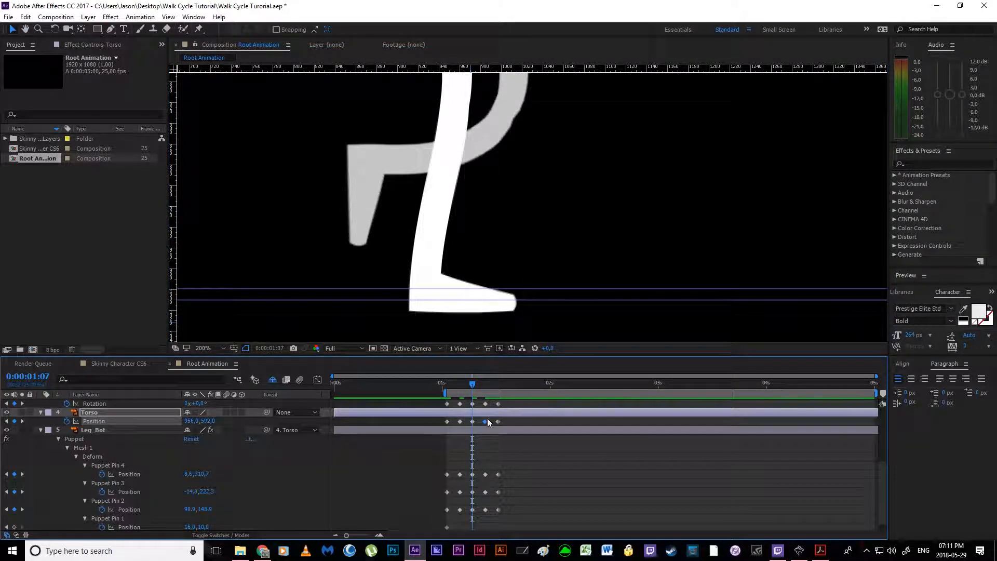
pyautogui.scroll(2, 485, 416)
pyautogui.click(473, 431)
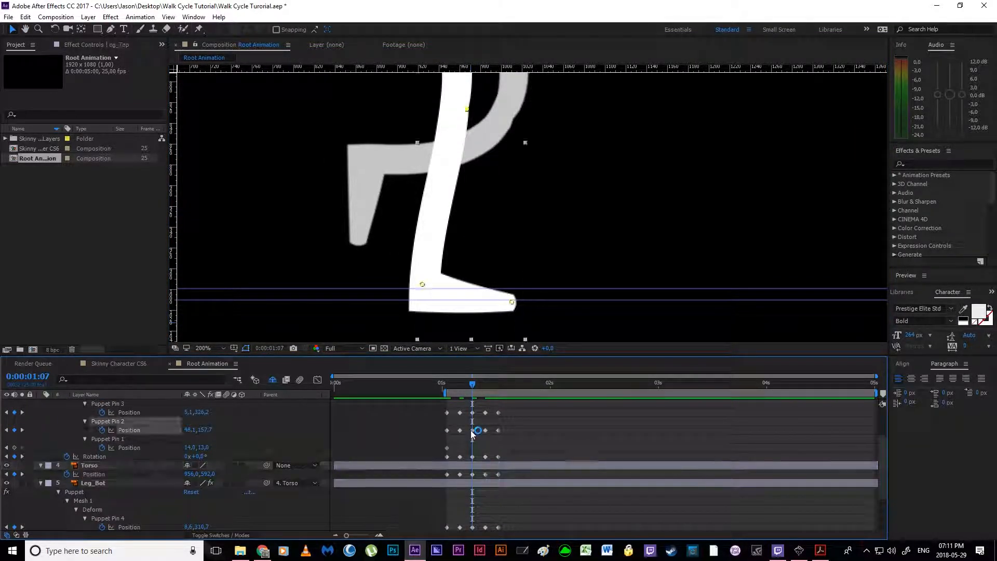
pyautogui.click(512, 303)
pyautogui.moveTo(512, 303); pyautogui.dragTo(513, 291)
pyautogui.moveTo(424, 287); pyautogui.dragTo(423, 276)
pyautogui.moveTo(513, 293); pyautogui.dragTo(513, 294)
# Step: Reshape Leg_Bot's passing pose at 0:00:01:07, moving the knee pin to about 118, 132 and ankle to -19, 205, and raising the toe pin
pyautogui.moveTo(438, 258); pyautogui.dragTo(446, 338)
pyautogui.scroll(-3, 474, 514)
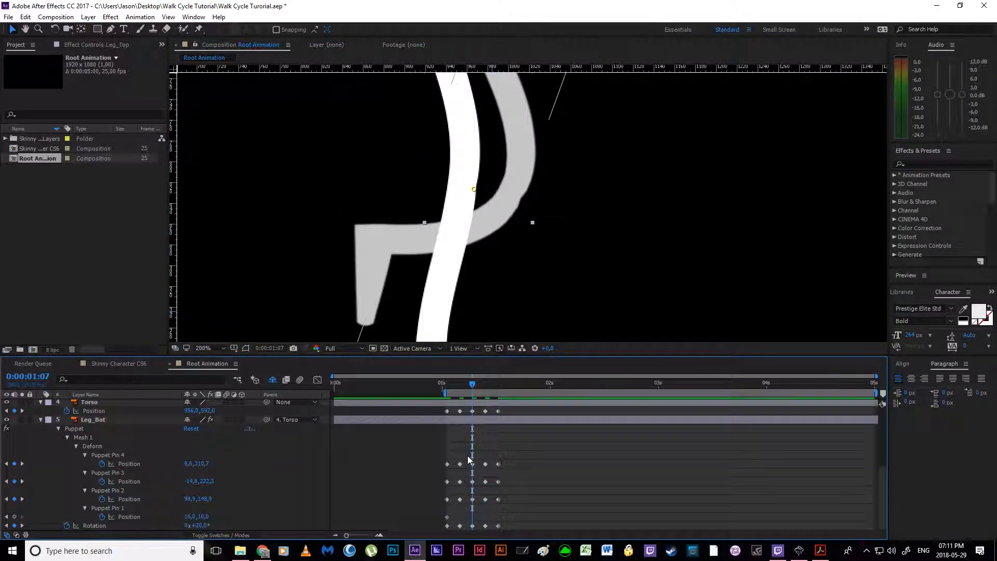
pyautogui.click(472, 464)
pyautogui.moveTo(508, 204); pyautogui.dragTo(531, 231)
pyautogui.moveTo(369, 275); pyautogui.dragTo(373, 221)
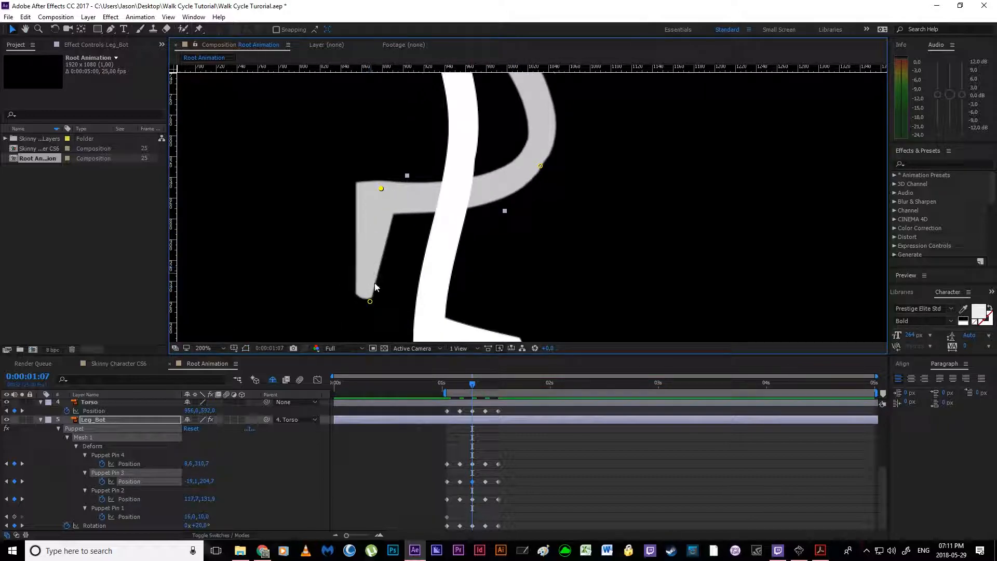
pyautogui.moveTo(370, 304); pyautogui.dragTo(351, 266)
pyautogui.scroll(-4, 378, 263)
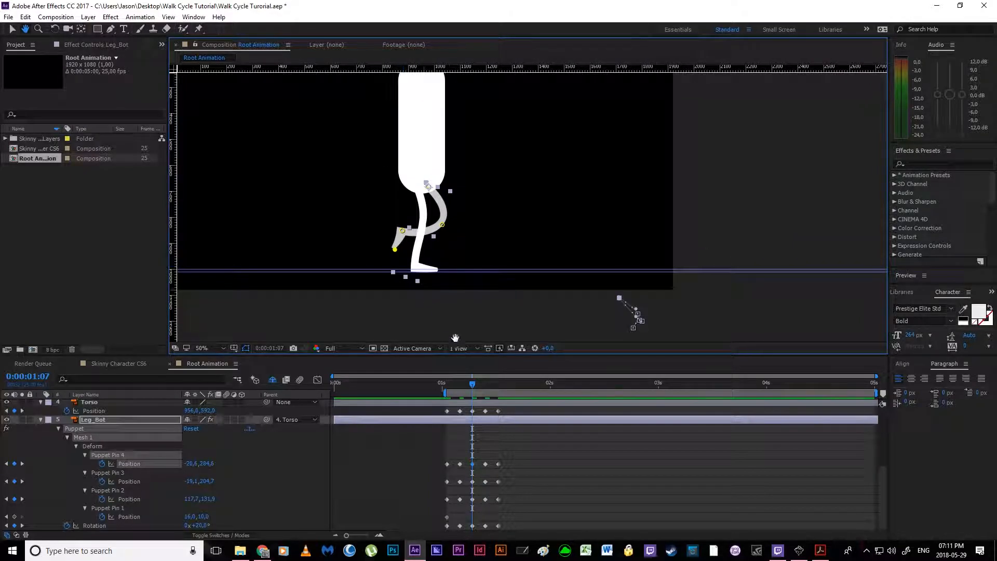
# Step: Check the frame 10 pose in the walk cycle PDF and raise the Torso at 0:00:01:10 to Position 956, 569
pyautogui.moveTo(466, 384); pyautogui.dragTo(486, 388)
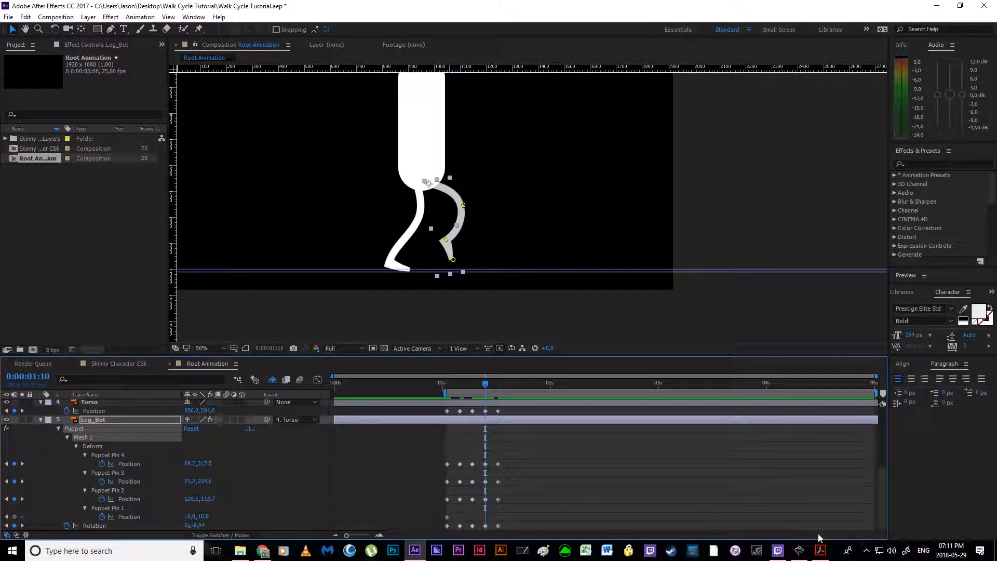
pyautogui.click(821, 550)
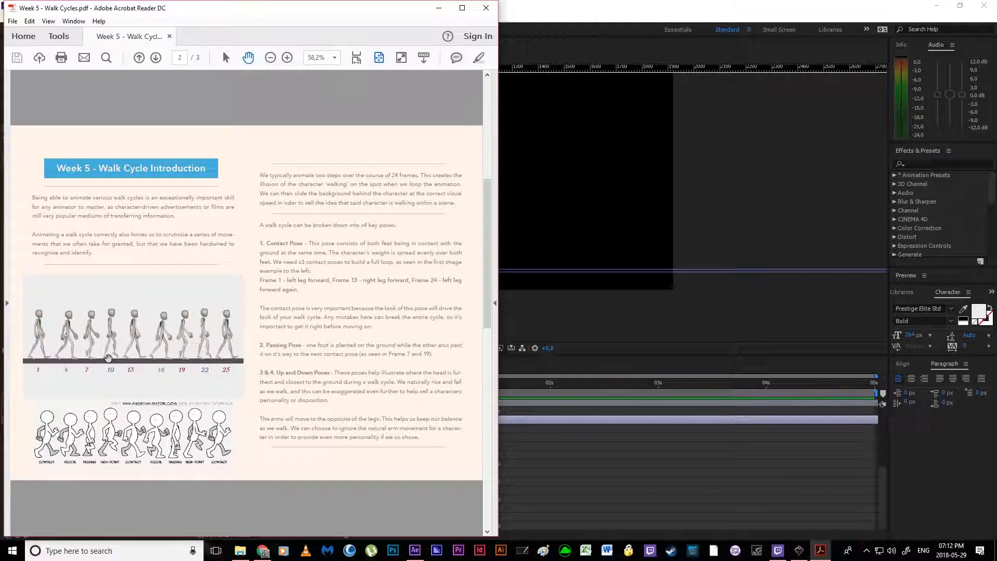
pyautogui.click(439, 8)
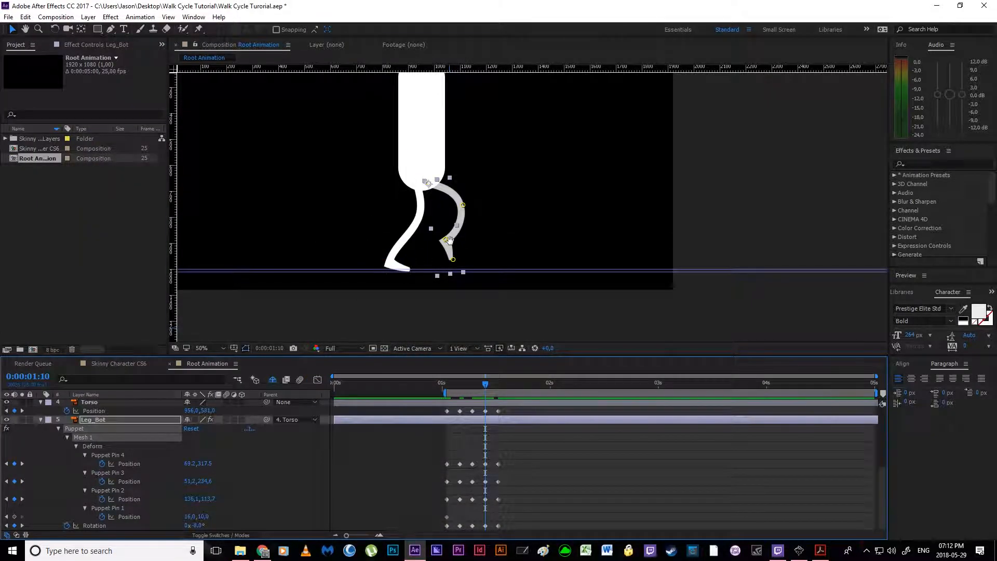
pyautogui.click(486, 411)
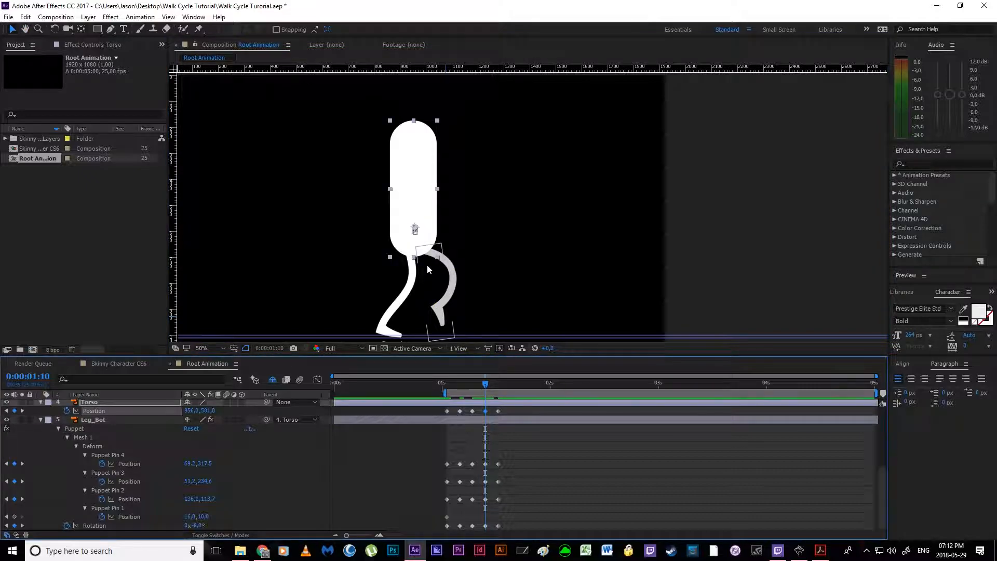
pyautogui.scroll(2, 428, 269)
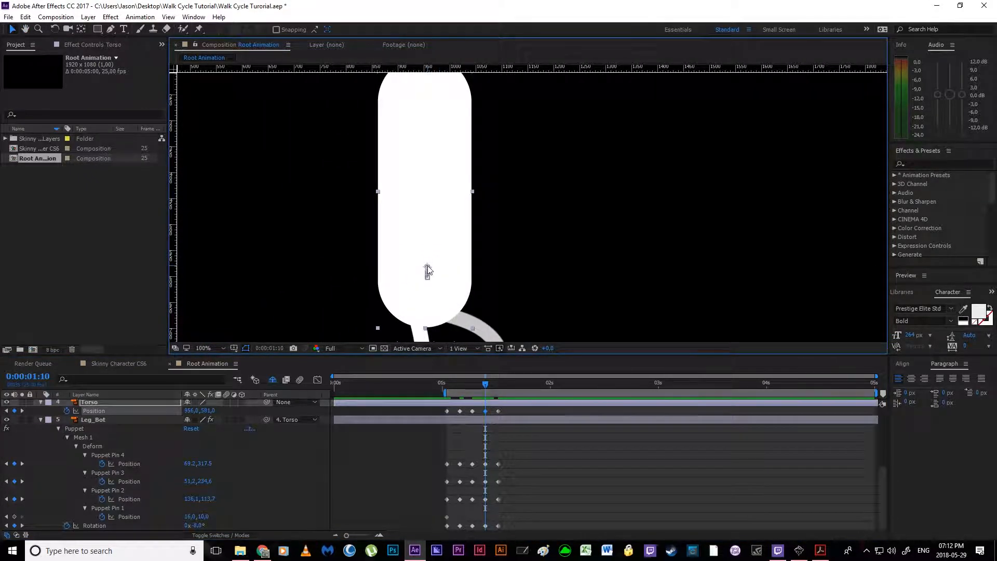
pyautogui.hotkey('shift', 'Up')
pyautogui.scroll(-1, 440, 247)
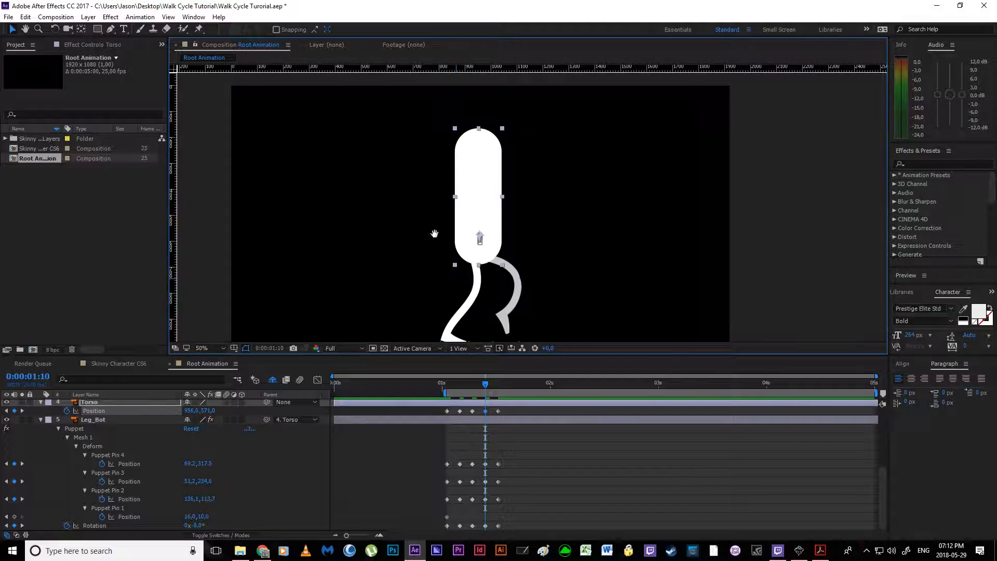
pyautogui.press('space')
pyautogui.moveTo(446, 323); pyautogui.dragTo(410, 237)
pyautogui.scroll(1, 410, 237)
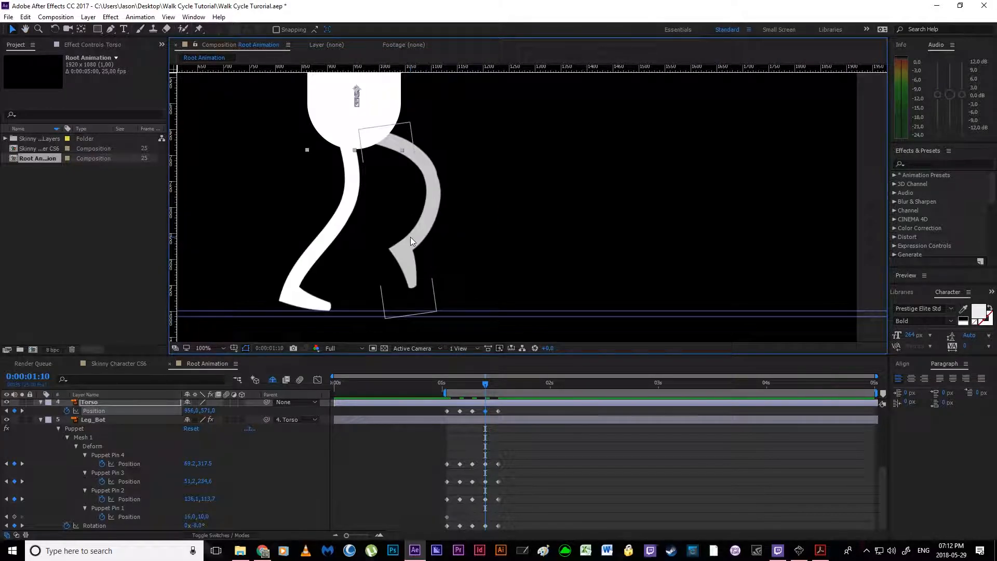
pyautogui.press('Up')
pyautogui.press('Up')
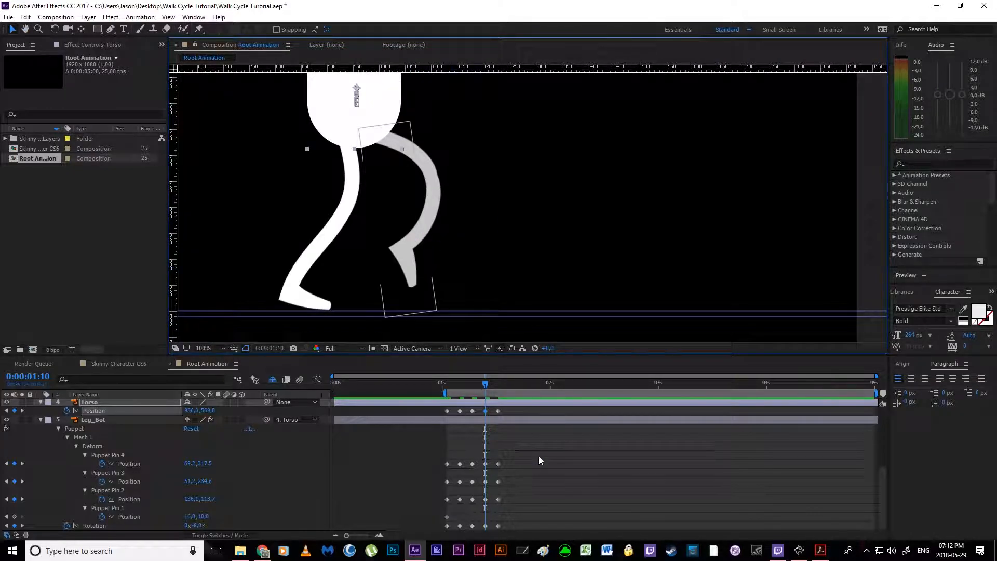
# Step: Refit Leg_Top at 0:00:01:10 by lowering the toe pin onto the ground guides and adjusting the ankle and knee pins
pyautogui.click(486, 464)
pyautogui.scroll(2, 486, 451)
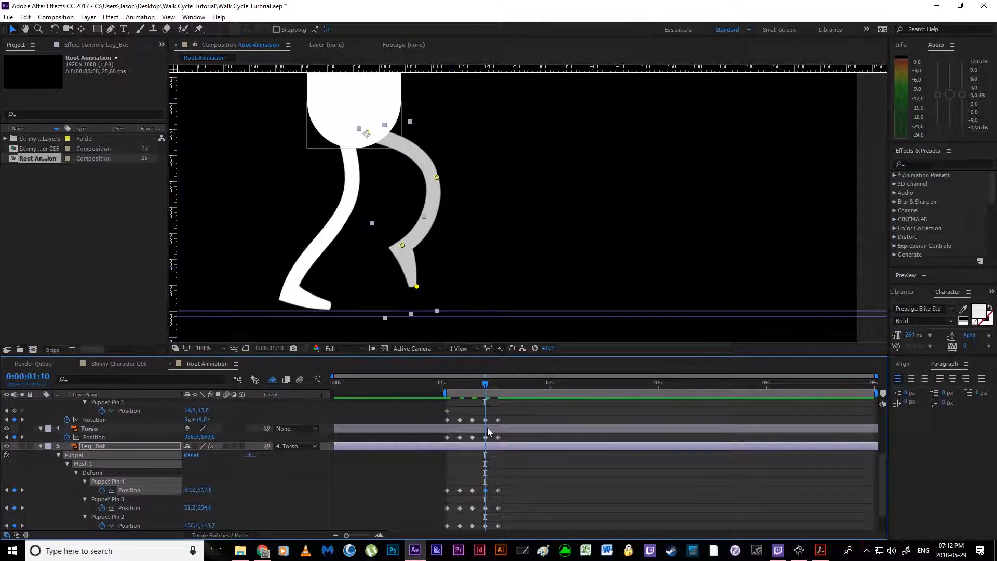
pyautogui.click(486, 421)
pyautogui.moveTo(328, 309); pyautogui.dragTo(287, 297)
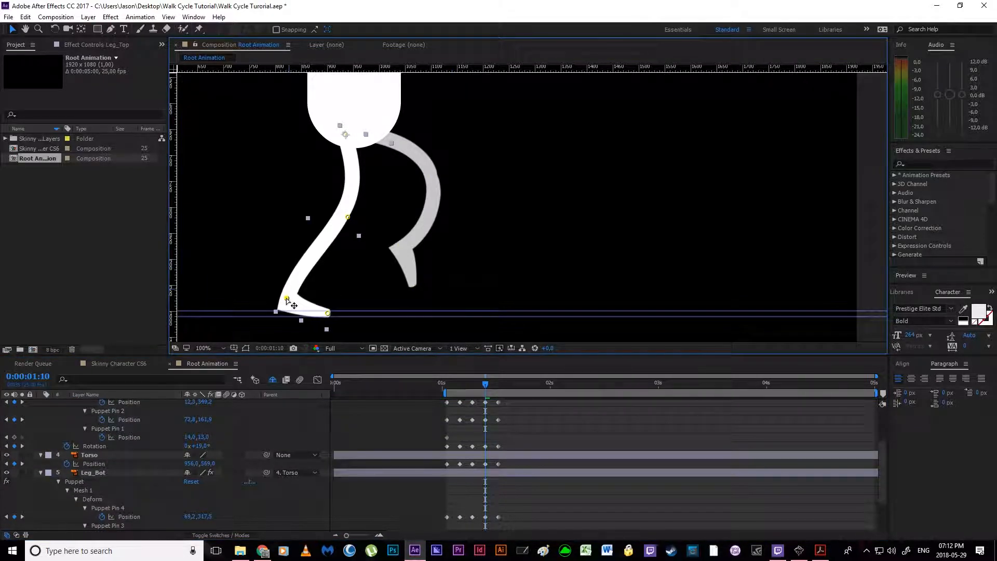
pyautogui.moveTo(348, 217); pyautogui.dragTo(349, 233)
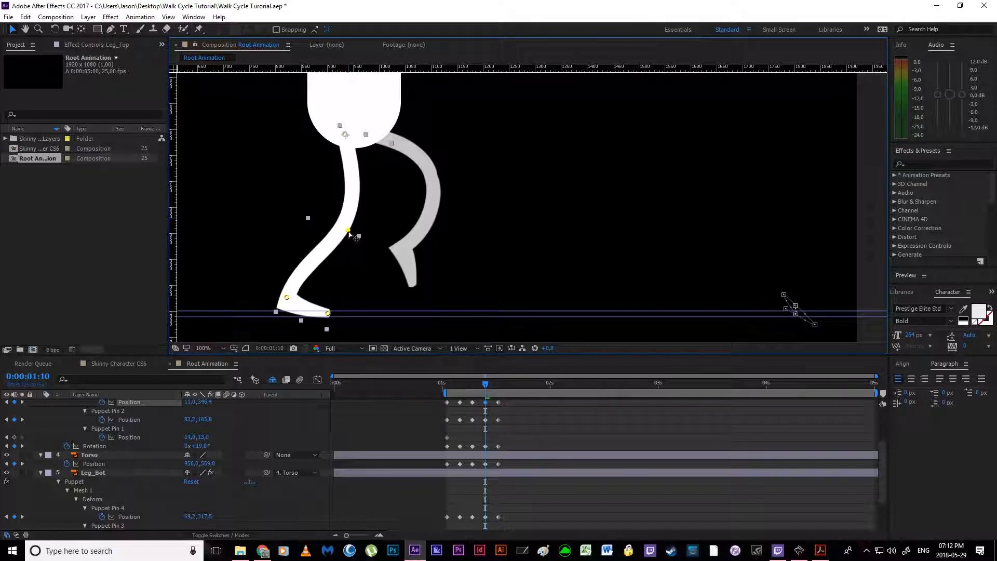
# Step: Compare the Torso's position and both legs in the contact poses at 0:00:01:13 and 0:00:01:01
pyautogui.moveTo(486, 385); pyautogui.dragTo(498, 388)
pyautogui.click(499, 464)
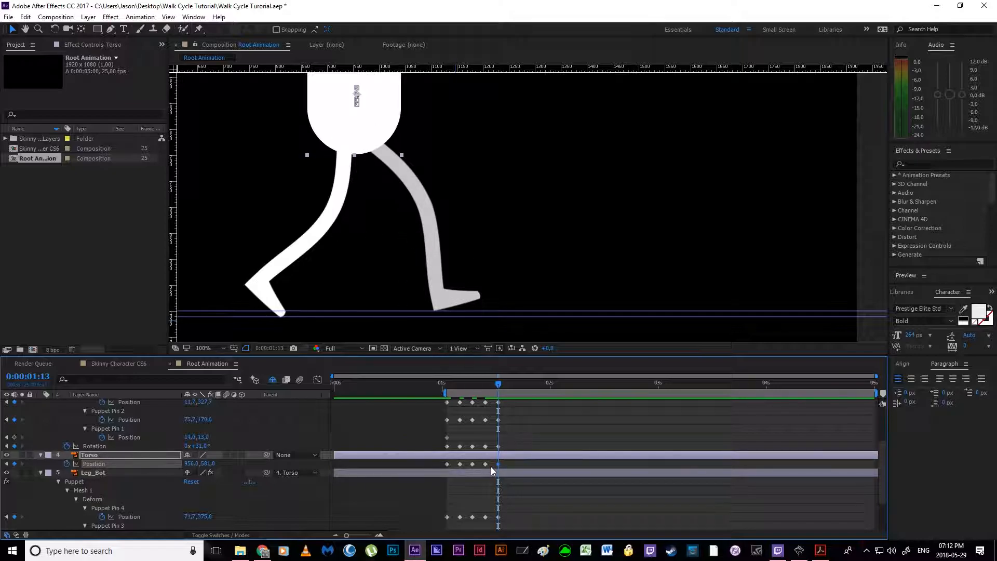
pyautogui.click(448, 463)
pyautogui.click(506, 404)
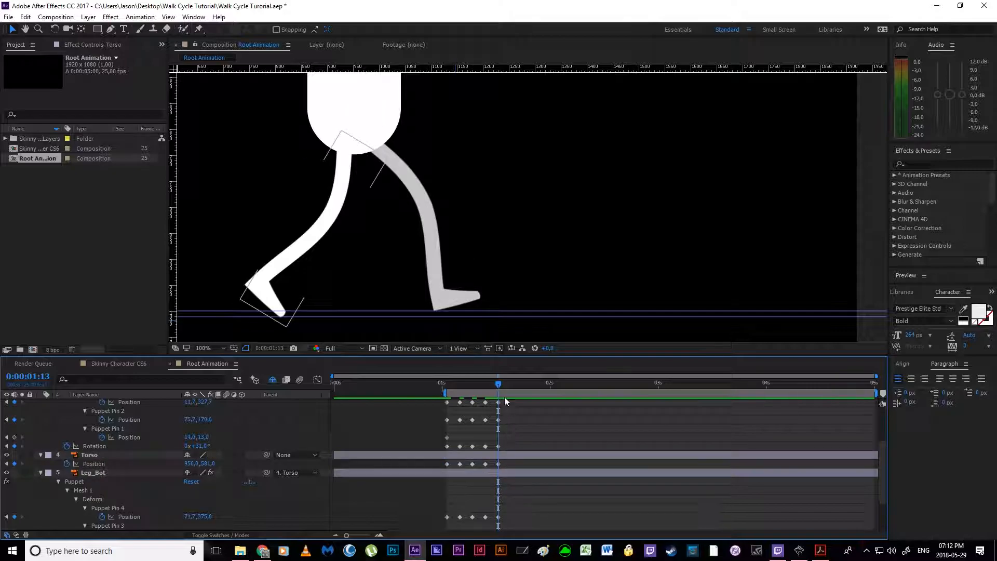
pyautogui.moveTo(499, 387); pyautogui.dragTo(448, 392)
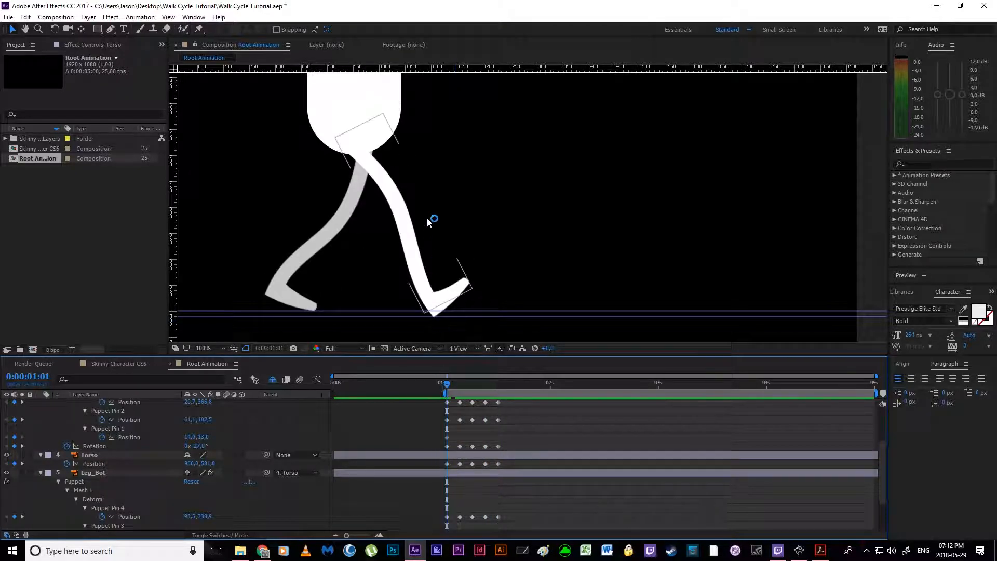
pyautogui.scroll(-1, 426, 219)
pyautogui.moveTo(419, 232); pyautogui.dragTo(398, 289)
# Step: Preview the first half of the walk with the work area ending at 0:00:01:13, and undo the work area change
pyautogui.click(499, 383)
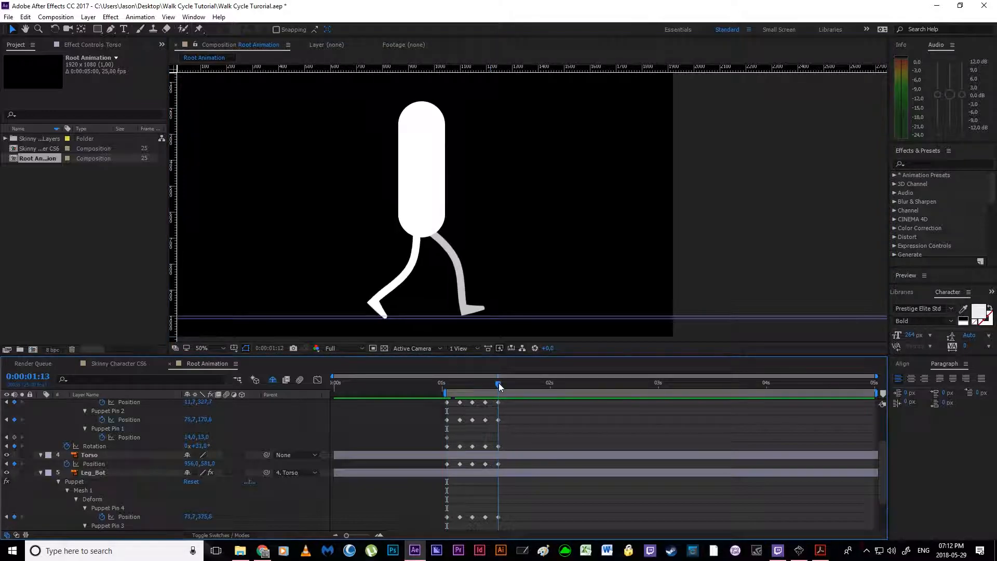
pyautogui.press('n')
pyautogui.press('space')
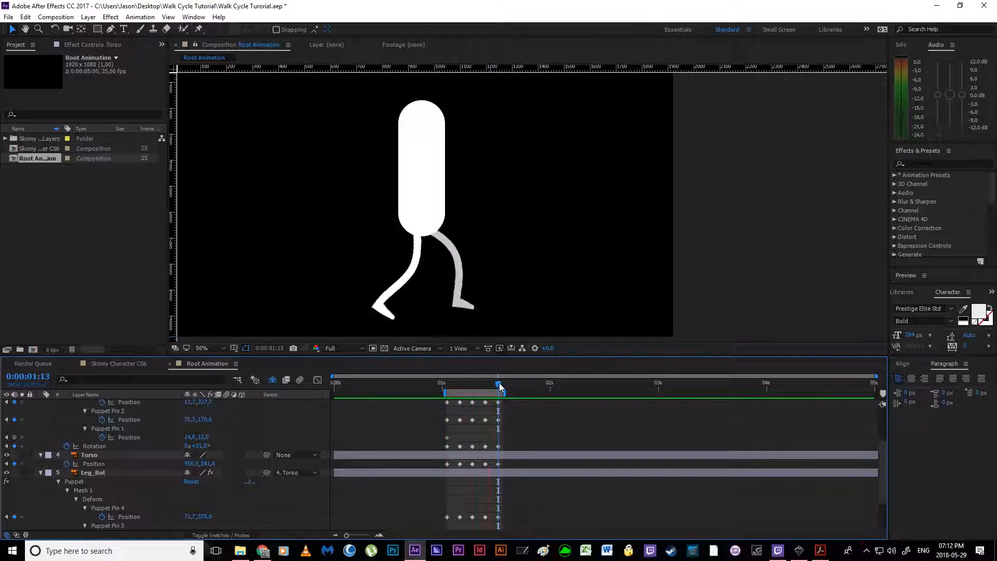
pyautogui.press('space')
pyautogui.hotkey('ctrl', 'z')
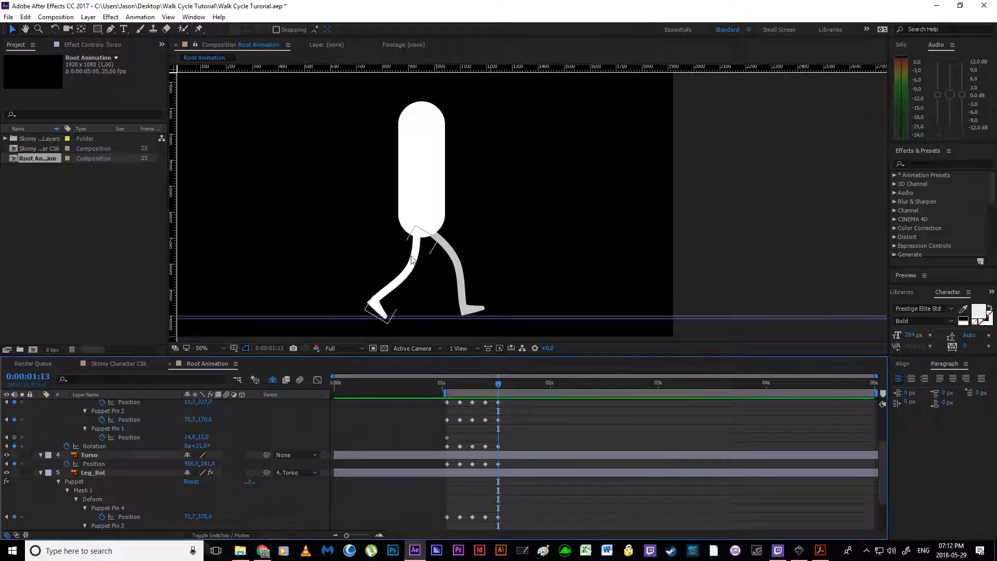
# Step: Review the second-half poses in the walk cycle PDF and inspect the Torso's Position keyframes at 0:00:01:01 and 0:00:01:13
pyautogui.click(821, 551)
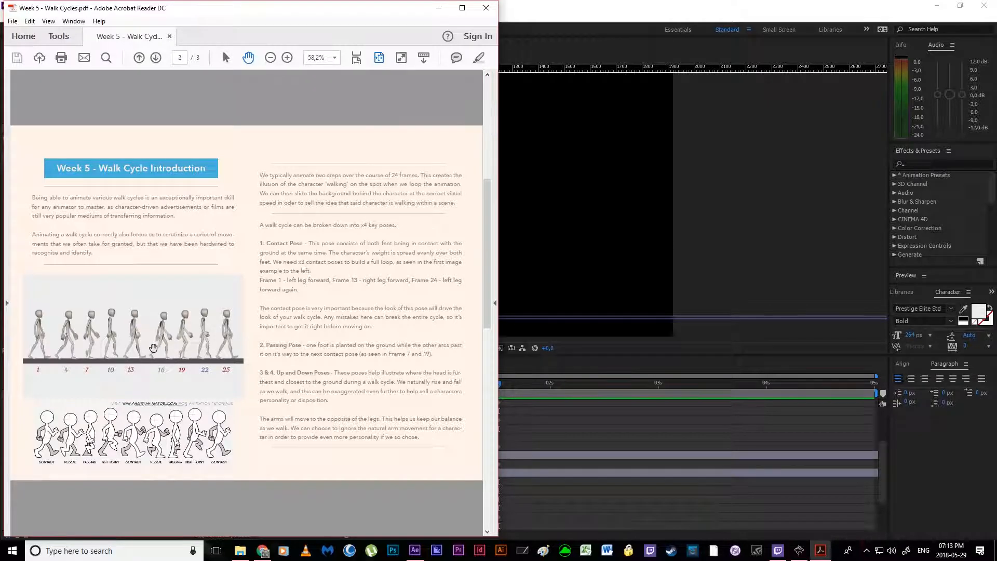
pyautogui.click(439, 8)
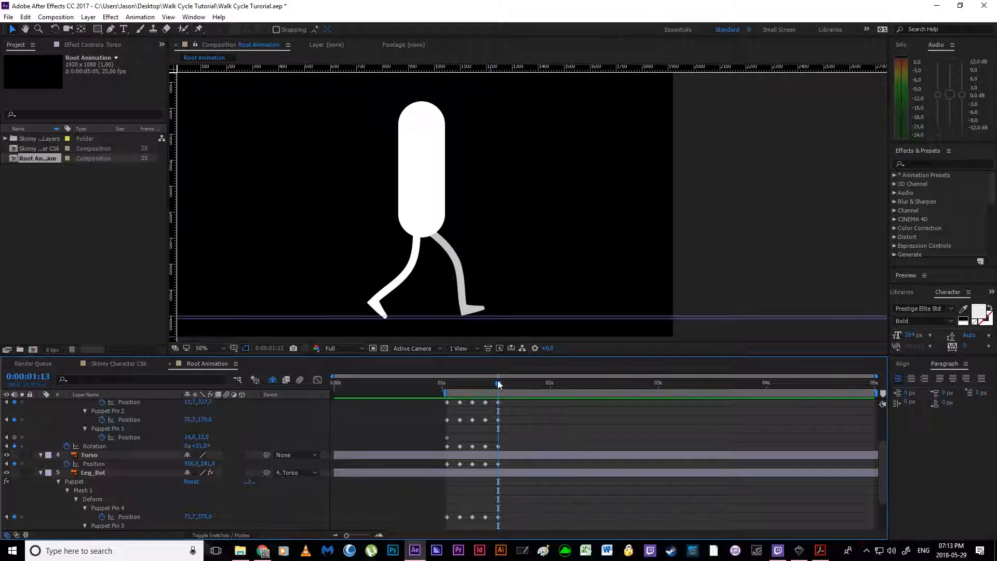
pyautogui.moveTo(497, 386); pyautogui.dragTo(512, 386)
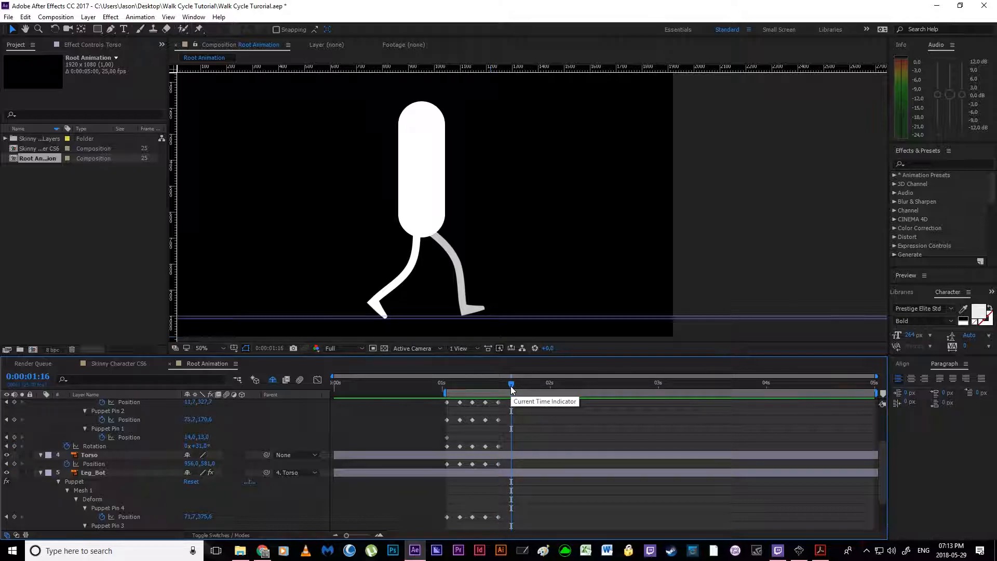
pyautogui.moveTo(512, 387); pyautogui.dragTo(497, 388)
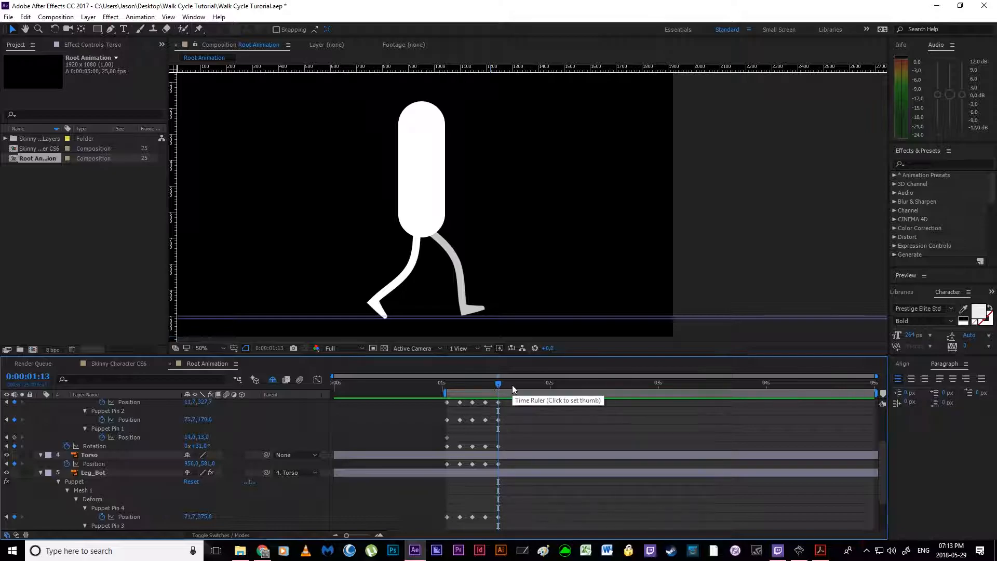
pyautogui.click(499, 464)
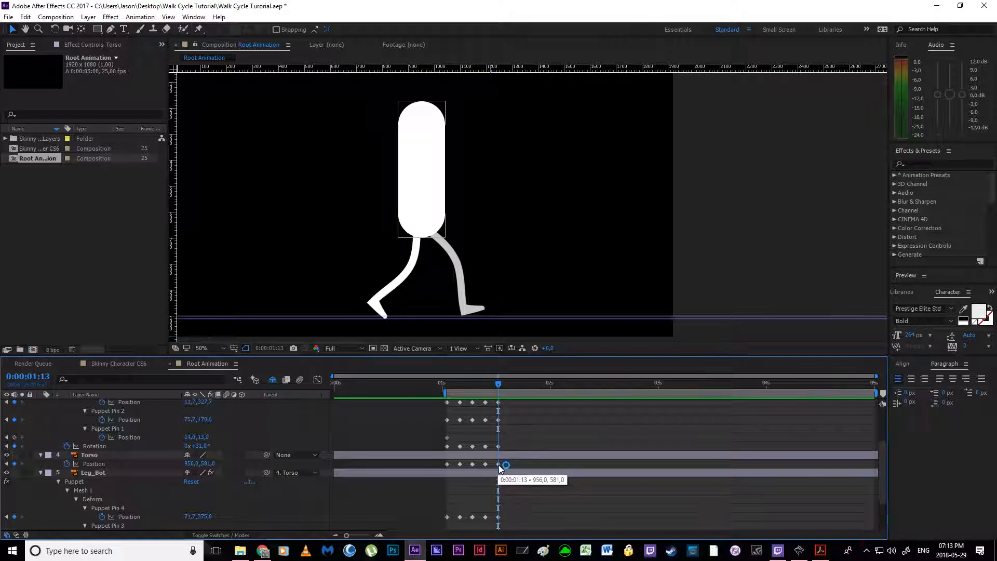
pyautogui.click(446, 465)
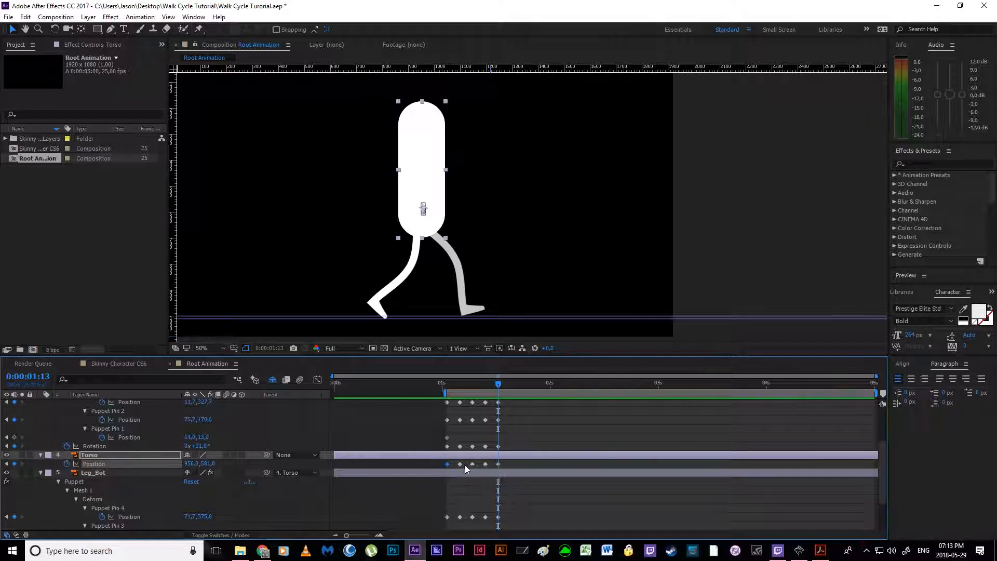
pyautogui.click(498, 465)
pyautogui.moveTo(460, 421)
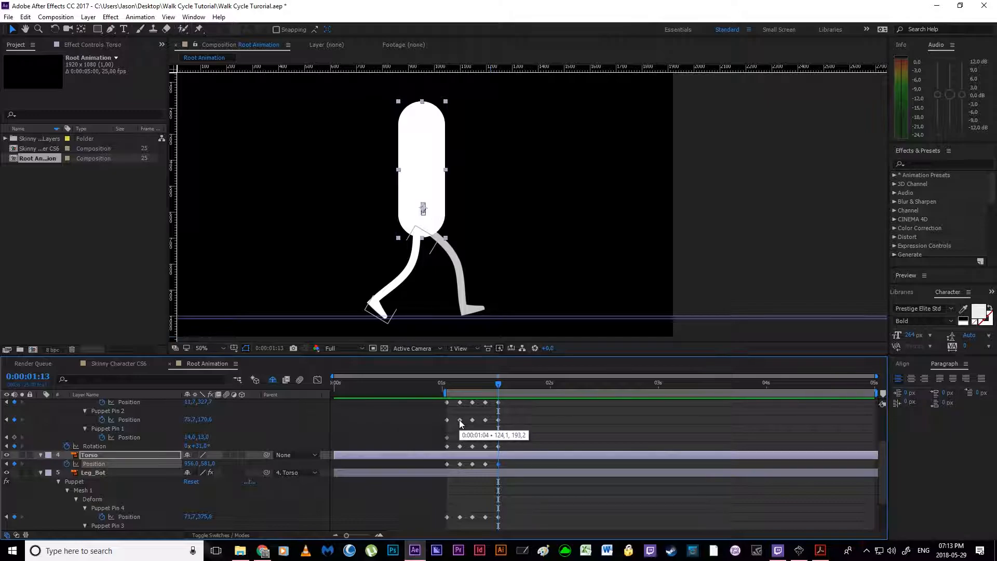
# Step: Try copying the Torso's Position keyframe from 0:00:01:04 to 0:00:01:16, and undo it
pyautogui.press('pagedown')
pyautogui.press('pagedown')
pyautogui.press('pagedown')
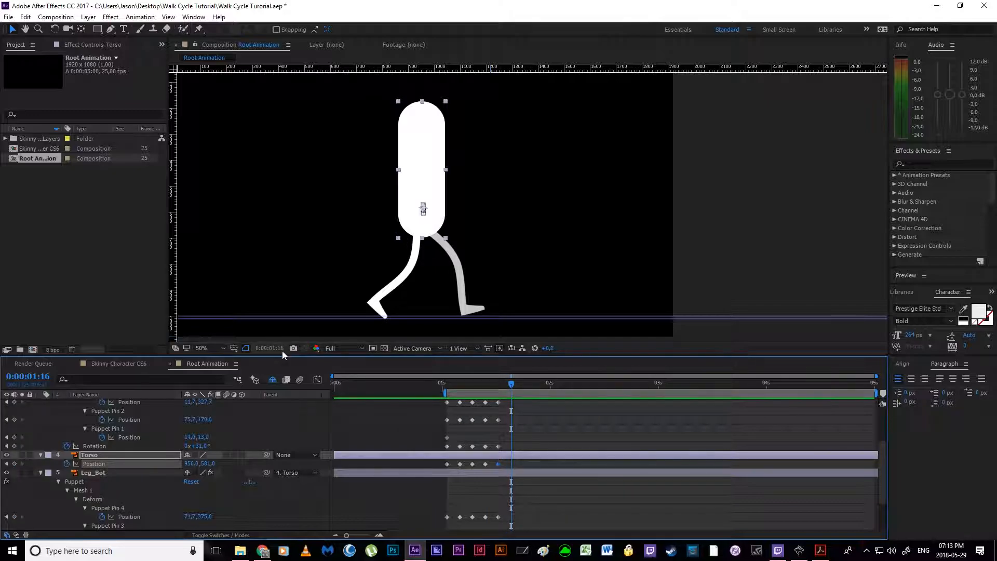
pyautogui.click(460, 465)
pyautogui.hotkey('ctrl', 'v')
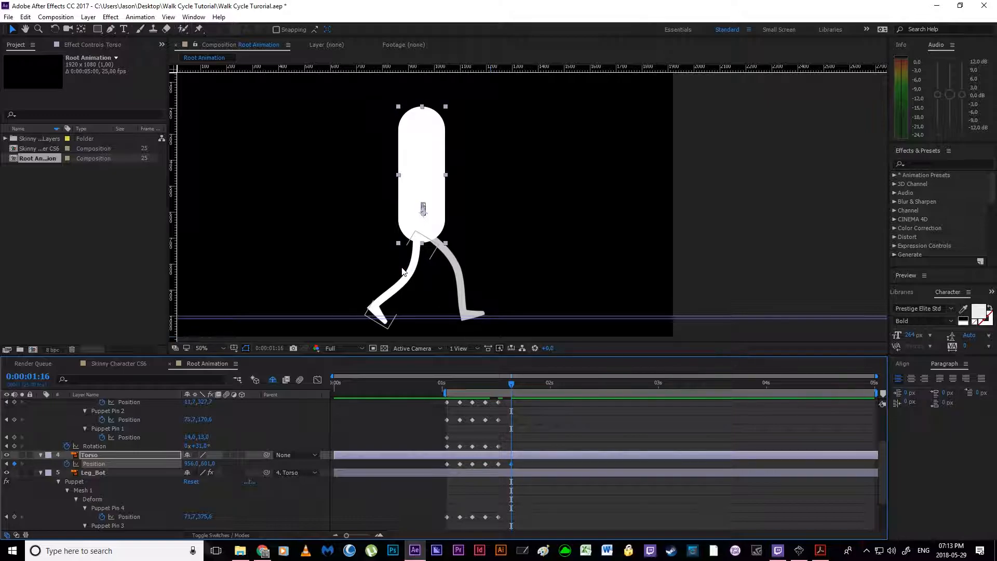
pyautogui.hotkey('ctrl', 'z')
# Step: Copy the Torso's five Position keyframes from 0:00:01:01 through 0:00:01:13 and paste them starting at 0:00:01:13
pyautogui.moveTo(512, 384); pyautogui.dragTo(498, 386)
pyautogui.click(498, 464)
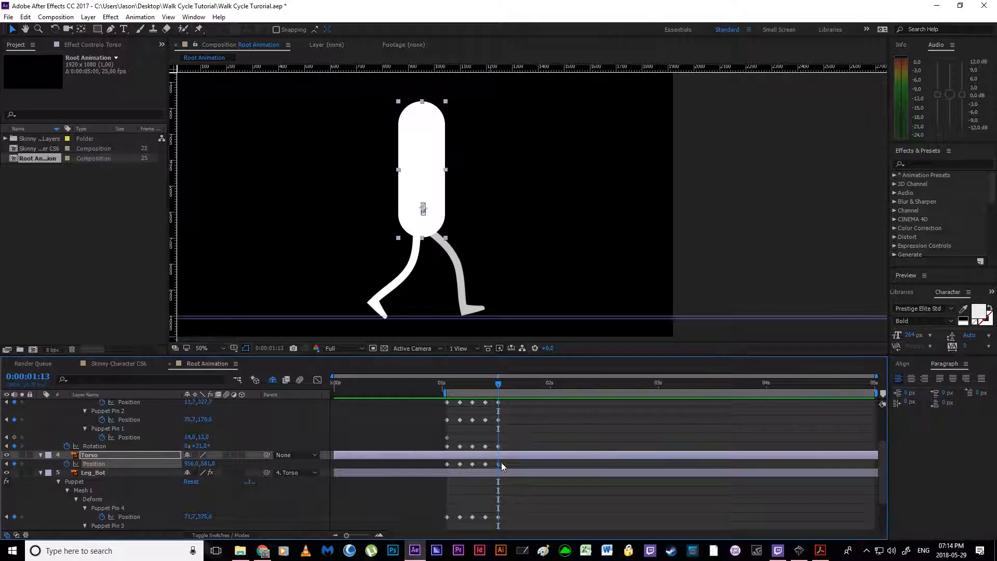
pyautogui.moveTo(438, 462); pyautogui.dragTo(438, 462)
pyautogui.moveTo(507, 467); pyautogui.dragTo(513, 467)
pyautogui.hotkey('ctrl', 'c')
pyautogui.hotkey('ctrl', 'v')
pyautogui.click(569, 463)
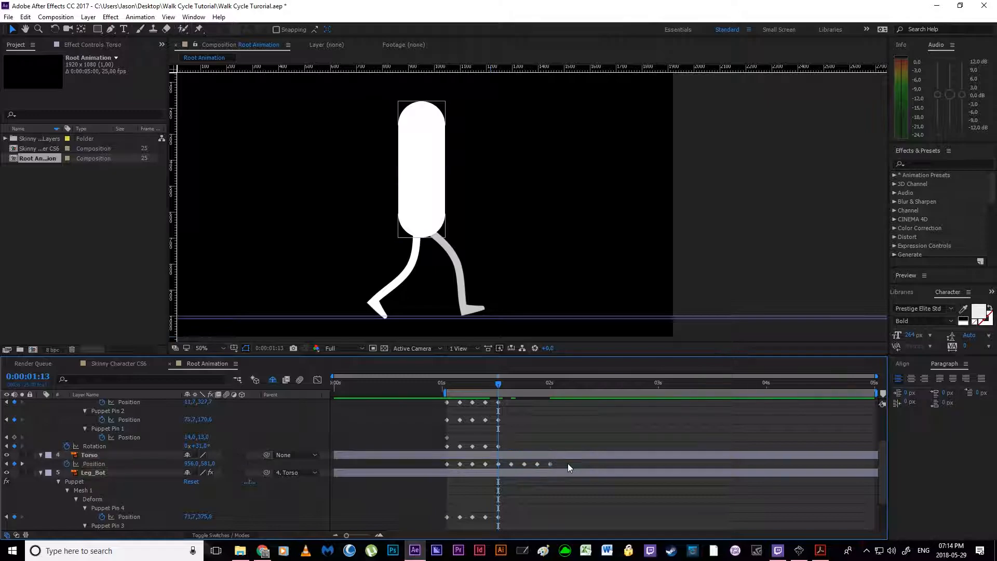
pyautogui.moveTo(500, 381); pyautogui.dragTo(553, 404)
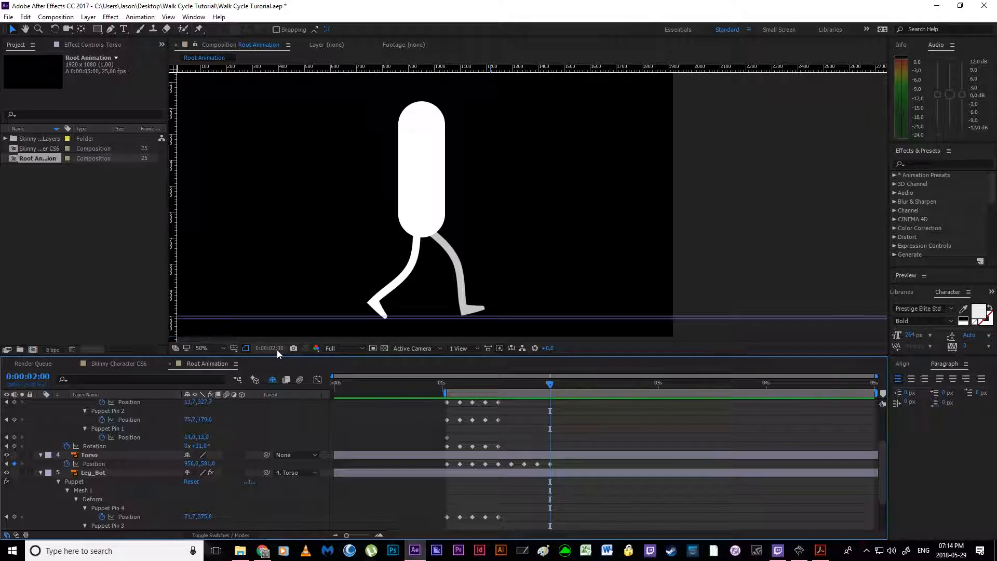
# Step: Set Leg_Bot's Rotation to -23° at 0:00:01:16 for the second down pose
pyautogui.moveTo(553, 383); pyautogui.dragTo(512, 395)
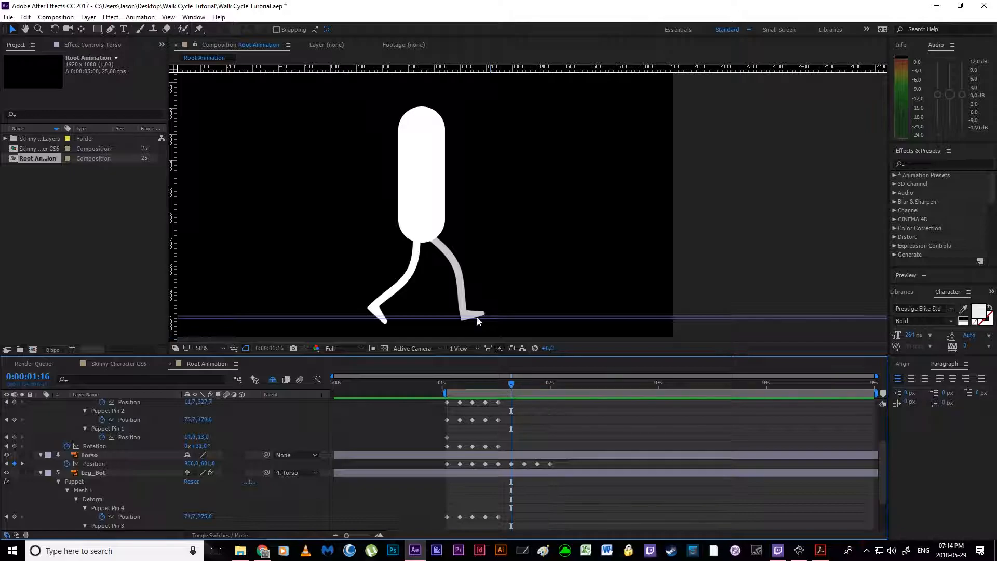
pyautogui.scroll(1, 470, 302)
pyautogui.moveTo(367, 317); pyautogui.dragTo(412, 249)
pyautogui.moveTo(396, 340); pyautogui.dragTo(412, 299)
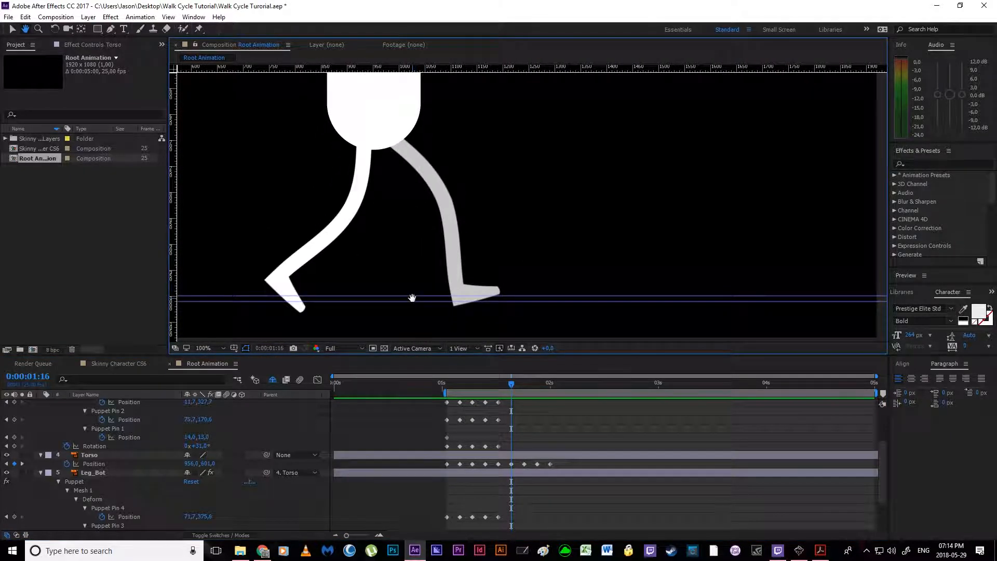
pyautogui.click(458, 256)
pyautogui.scroll(-3, 156, 497)
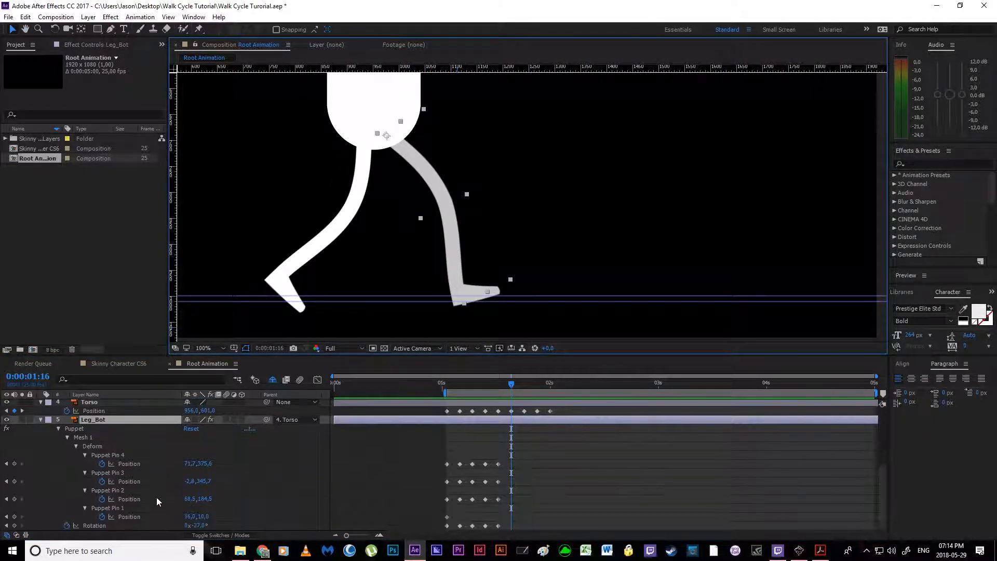
pyautogui.moveTo(200, 526); pyautogui.dragTo(200, 525)
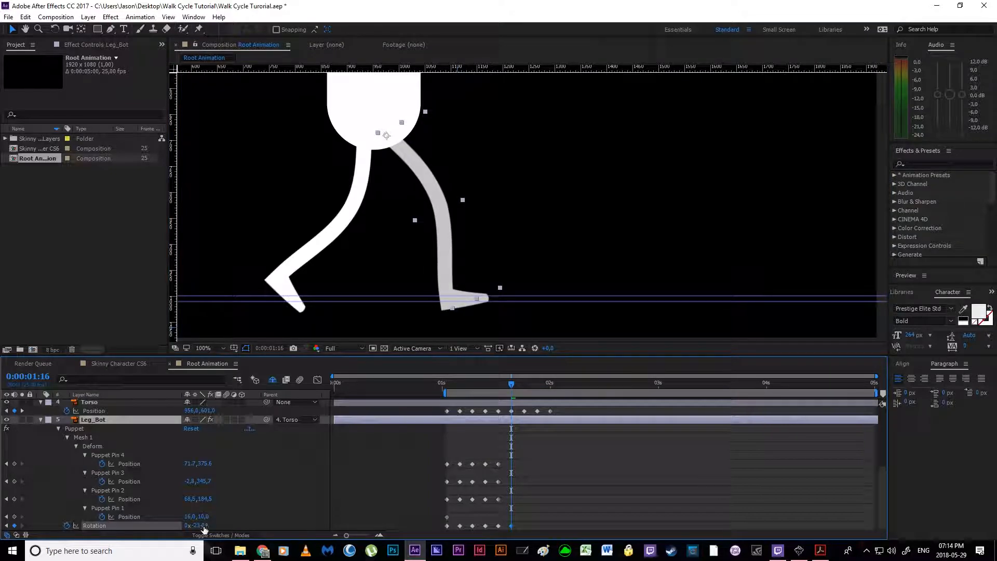
# Step: Plant Leg_Bot's foot flat on the ground guides at 0:00:01:16 by adjusting the ankle and toe pins, and move the knee pin to about 73, 186
pyautogui.click(499, 500)
pyautogui.moveTo(446, 298); pyautogui.dragTo(488, 296)
pyautogui.moveTo(447, 205); pyautogui.dragTo(450, 205)
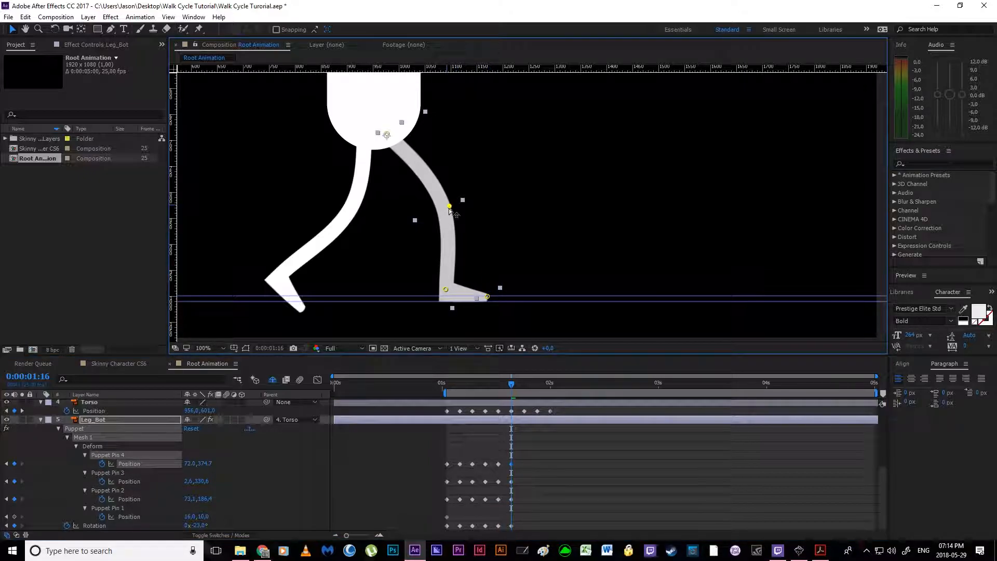
pyautogui.scroll(4, 512, 447)
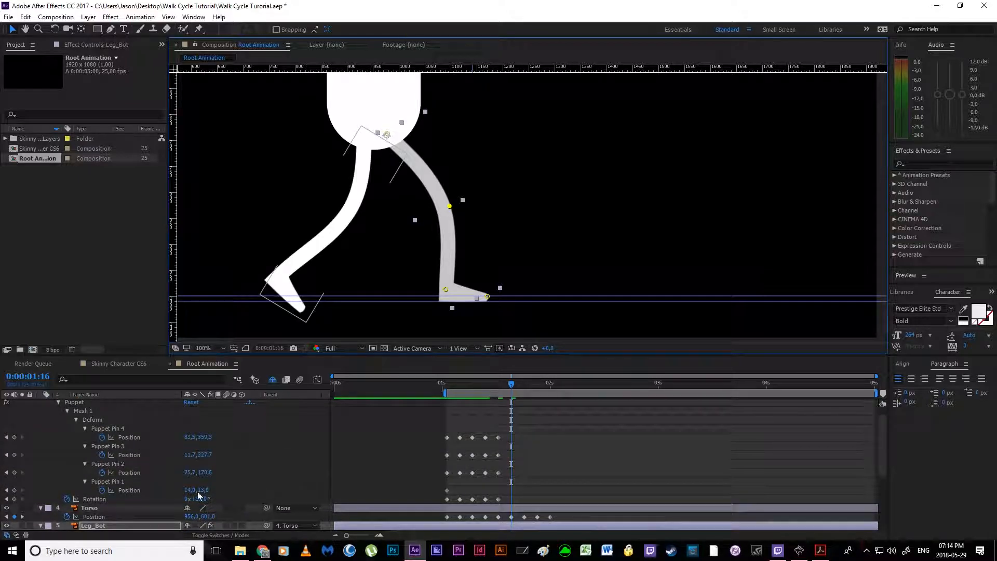
# Step: Set Leg_Top's Rotation to 36° at 0:00:01:16 and adjust its knee, ankle and toe pins so the trailing heel lifts with the toe on the ground guides
pyautogui.moveTo(201, 501); pyautogui.dragTo(207, 500)
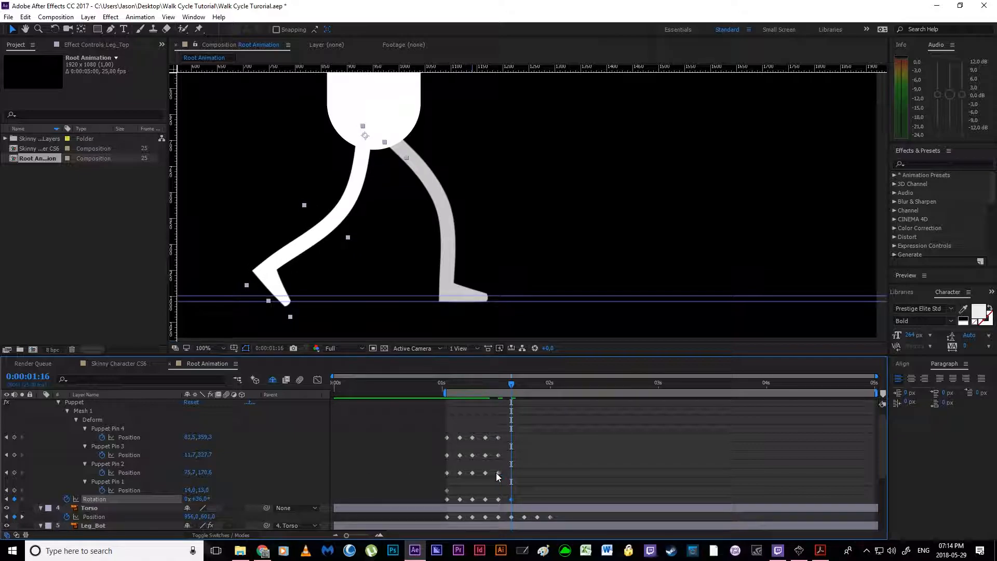
pyautogui.click(498, 473)
pyautogui.moveTo(288, 304); pyautogui.dragTo(258, 258)
pyautogui.moveTo(342, 221); pyautogui.dragTo(343, 228)
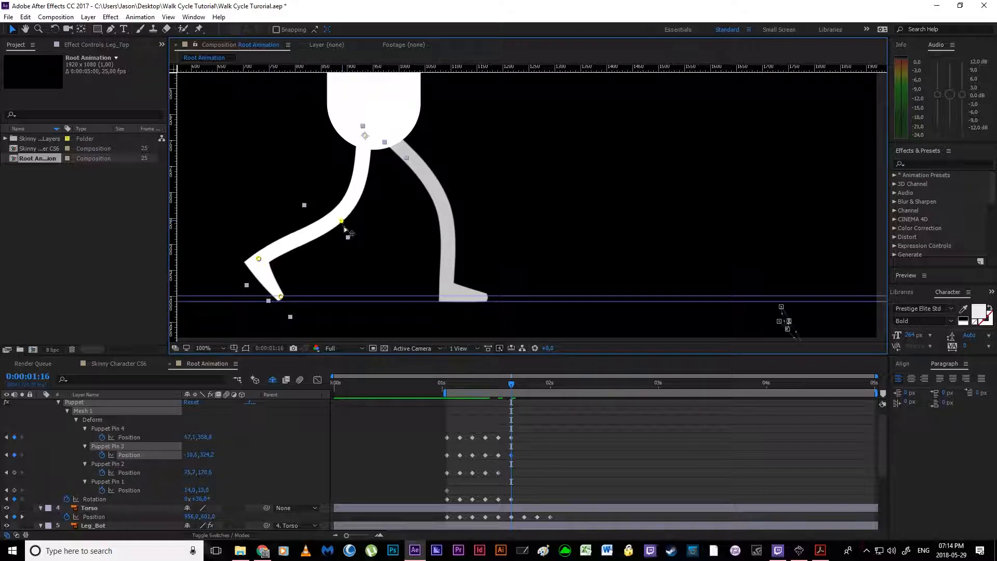
pyautogui.moveTo(260, 258); pyautogui.dragTo(277, 254)
pyautogui.moveTo(342, 227); pyautogui.dragTo(354, 219)
# Step: Raise Leg_Bot's ankle and toe pins slightly to level the sole on the upper ground guide at 0:00:01:16, and nudge the knee pin forward
pyautogui.click(451, 277)
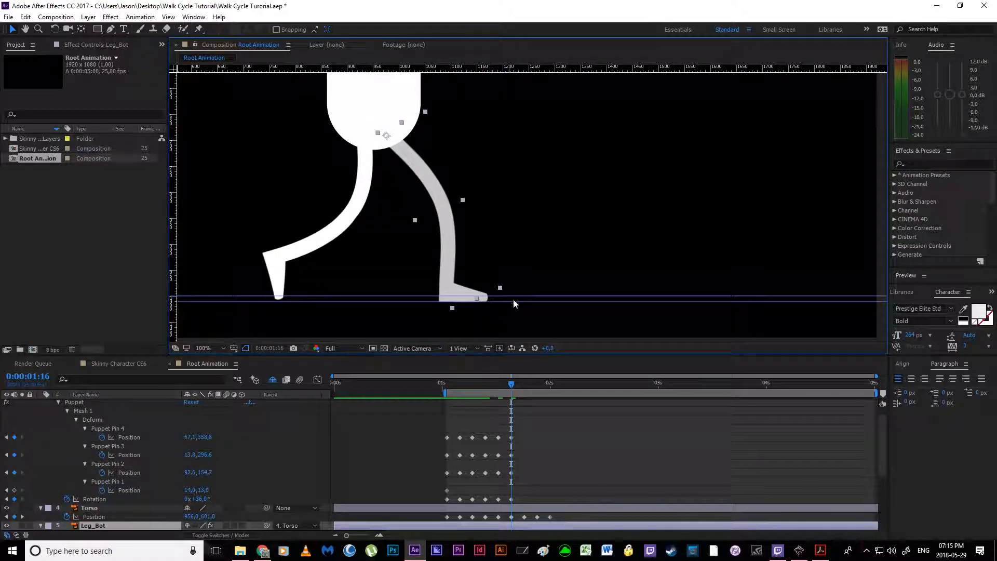
pyautogui.scroll(-4, 517, 457)
pyautogui.click(512, 481)
pyautogui.moveTo(484, 299)
pyautogui.mouseDown()
pyautogui.moveTo(447, 284)
pyautogui.moveTo(488, 292)
pyautogui.mouseUp()
pyautogui.moveTo(450, 206); pyautogui.dragTo(454, 202)
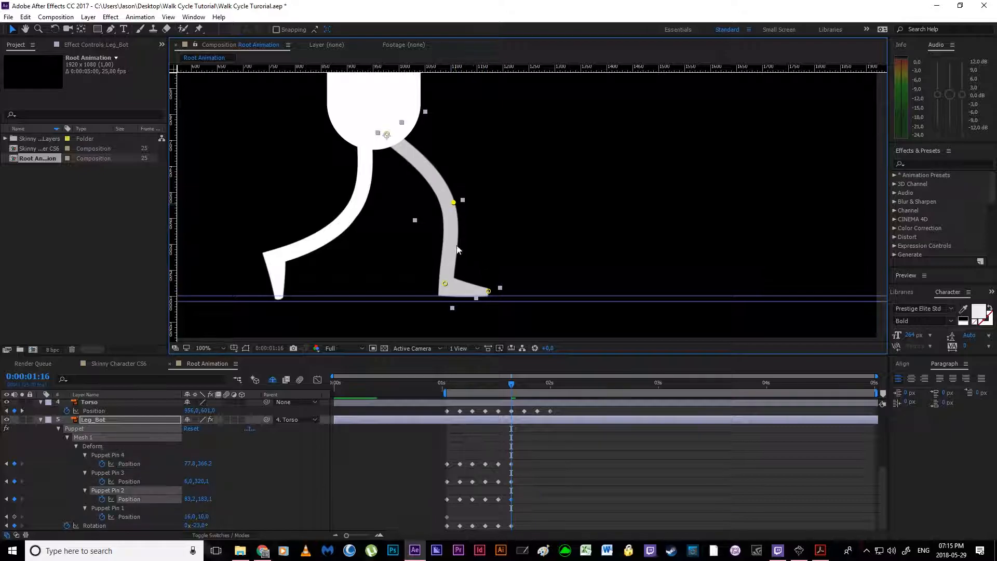
# Step: Check the frame 19 passing pose in the walk cycle PDF and set Leg_Bot's Rotation to 0° at 0:00:01:19
pyautogui.moveTo(511, 385)
pyautogui.mouseDown()
pyautogui.moveTo(497, 387)
pyautogui.moveTo(525, 391)
pyautogui.mouseUp()
pyautogui.click(825, 554)
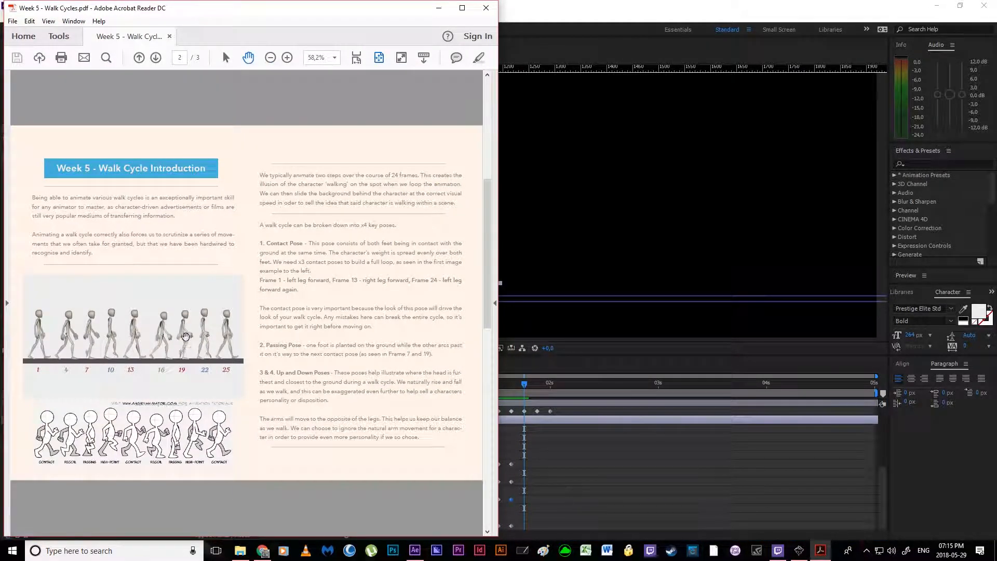
pyautogui.click(438, 9)
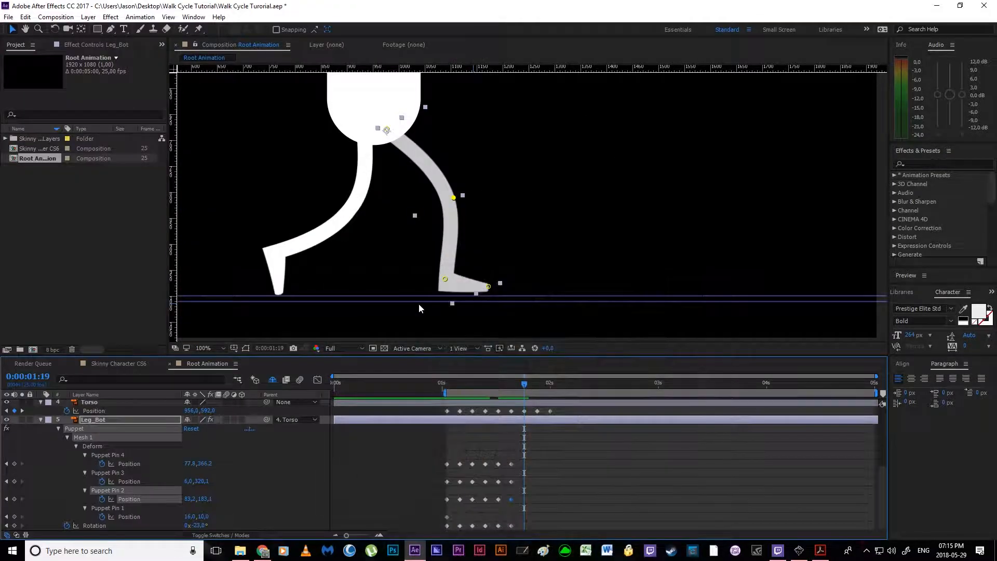
pyautogui.click(498, 426)
pyautogui.click(199, 526)
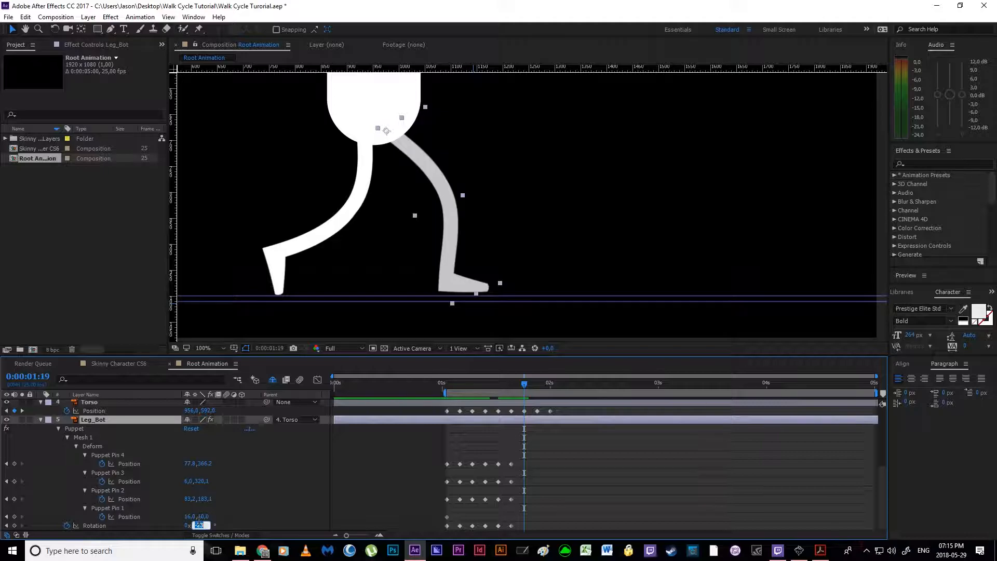
pyautogui.write('0')
pyautogui.press('Return')
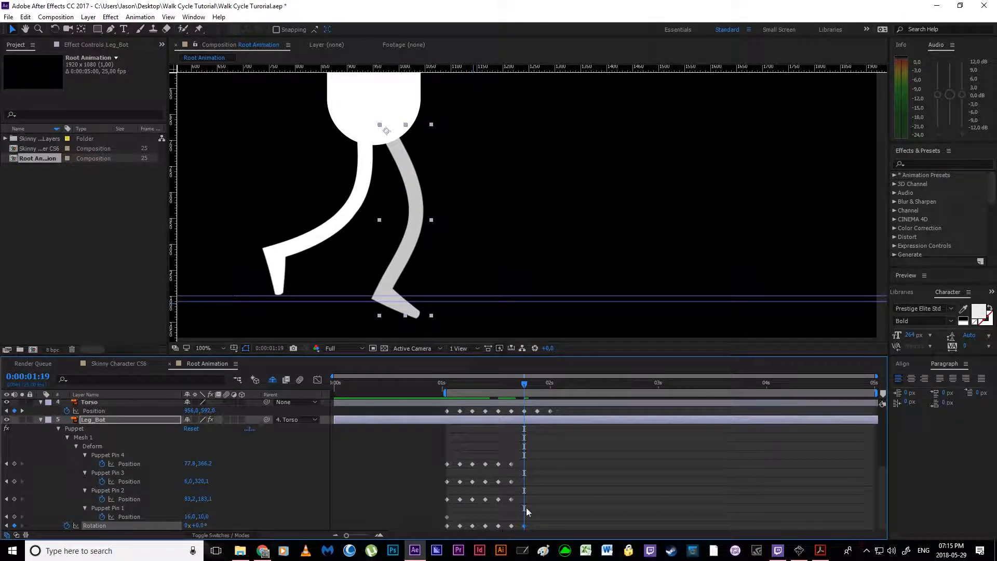
# Step: Plant Leg_Bot's foot flat on the upper ground guide at 0:00:01:19 with the ankle and toe pins, and bend the knee pin forward
pyautogui.click(511, 500)
pyautogui.moveTo(418, 315); pyautogui.dragTo(382, 282)
pyautogui.moveTo(423, 218); pyautogui.dragTo(429, 206)
pyautogui.moveTo(381, 282)
pyautogui.mouseDown()
pyautogui.moveTo(423, 292)
pyautogui.moveTo(387, 283)
pyautogui.mouseUp()
pyautogui.moveTo(434, 210); pyautogui.dragTo(436, 216)
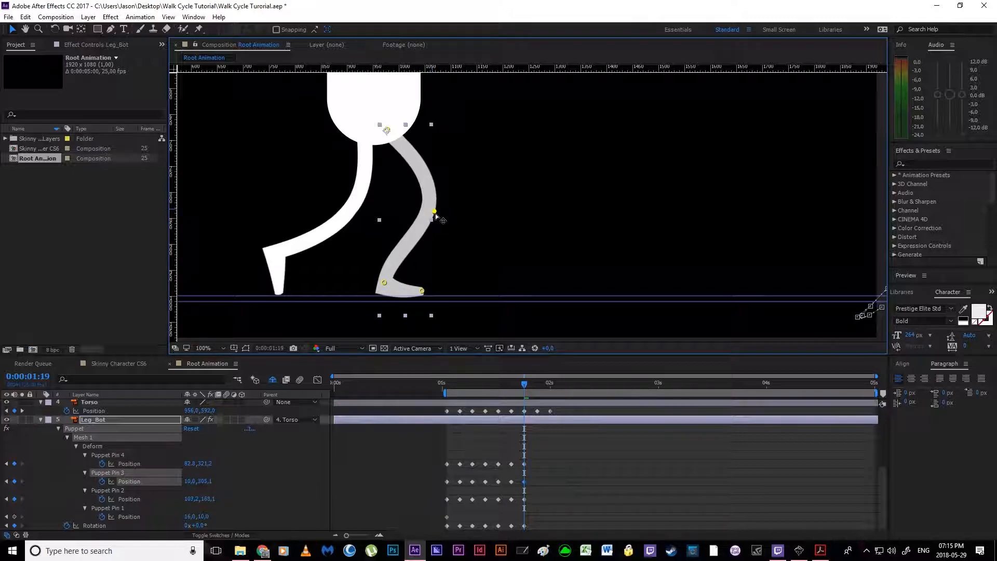
# Step: Set Leg_Top's Rotation to 9° at 0:00:01:19 for the second passing pose
pyautogui.scroll(3, 551, 490)
pyautogui.scroll(3, 551, 489)
pyautogui.click(536, 403)
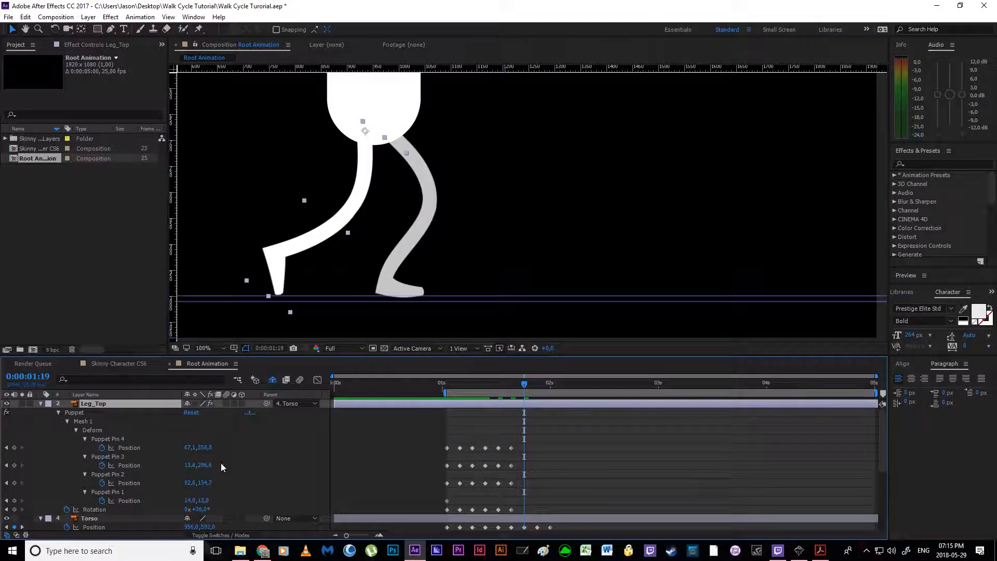
pyautogui.moveTo(190, 509)
pyautogui.mouseDown()
pyautogui.moveTo(175, 509)
pyautogui.moveTo(188, 510)
pyautogui.mouseUp()
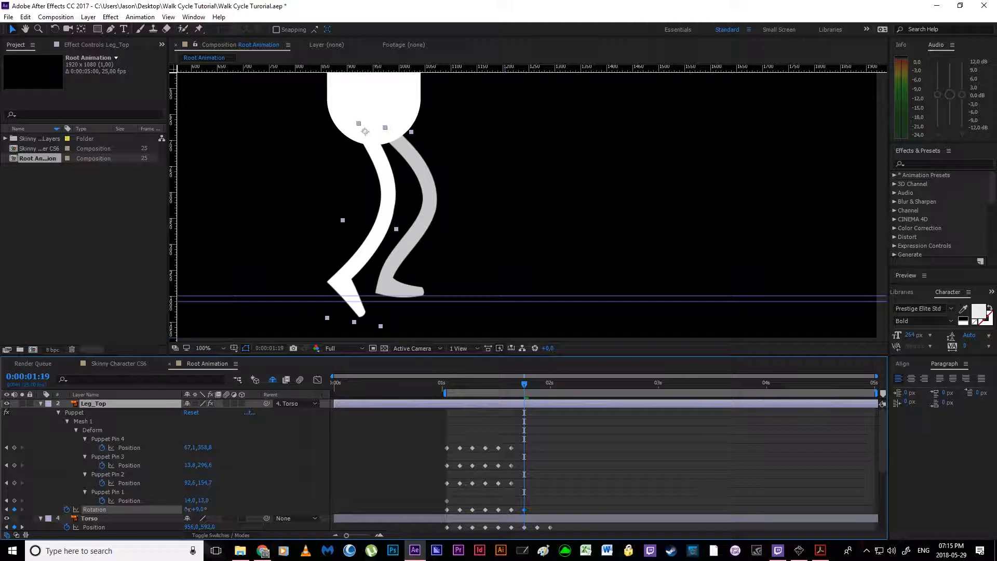
pyautogui.moveTo(521, 383)
pyautogui.mouseDown()
pyautogui.moveTo(511, 384)
pyautogui.moveTo(522, 385)
pyautogui.mouseUp()
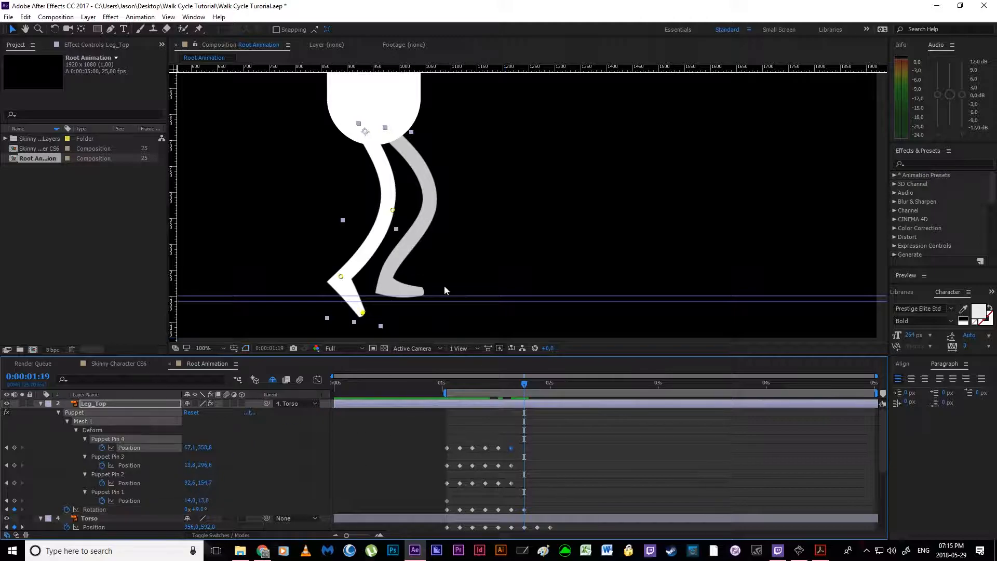
# Step: Pose Leg_Top for passing at 0:00:01:19 by pushing the knee pin forward and lifting the ankle and toe pins off the ground behind the body
pyautogui.moveTo(397, 210); pyautogui.dragTo(413, 201)
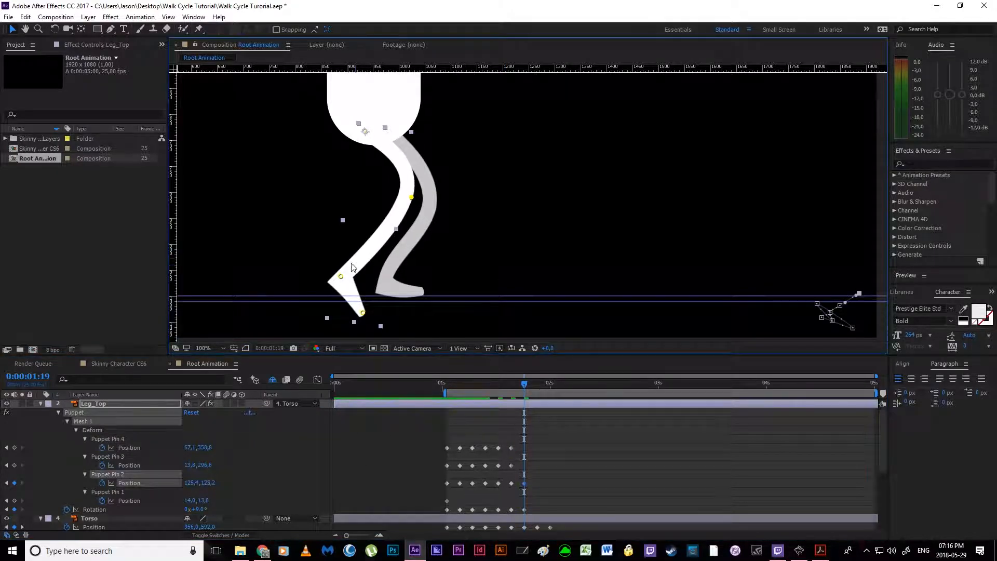
pyautogui.moveTo(343, 275); pyautogui.dragTo(354, 234)
pyautogui.moveTo(363, 311); pyautogui.dragTo(352, 280)
pyautogui.moveTo(353, 238); pyautogui.dragTo(357, 229)
pyautogui.moveTo(412, 197); pyautogui.dragTo(424, 202)
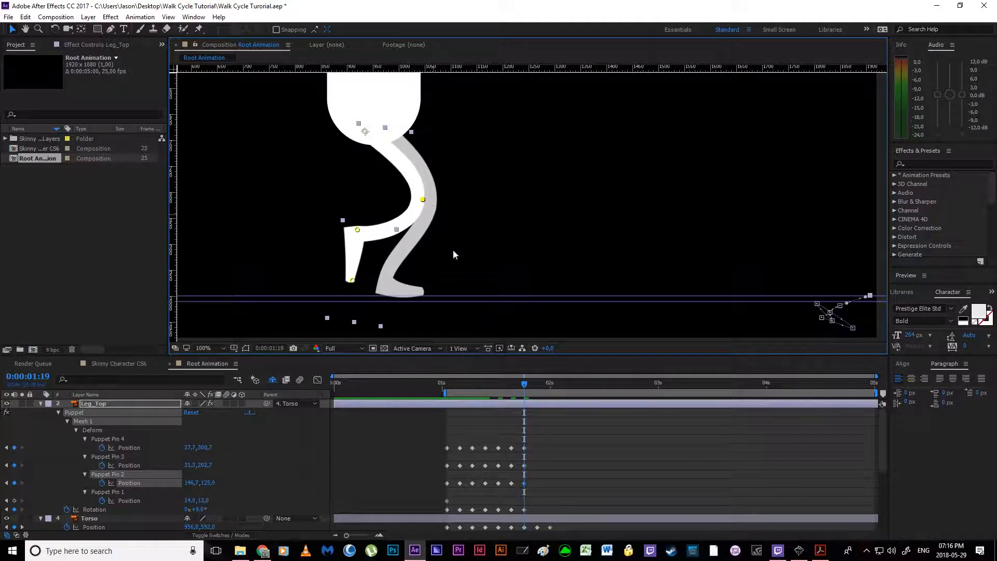
# Step: Straighten Leg_Bot at 0:00:01:19 by moving its knee pin back to about 51, 152, and lower the ankle pin to about 8, 307
pyautogui.scroll(-5, 545, 430)
pyautogui.click(524, 483)
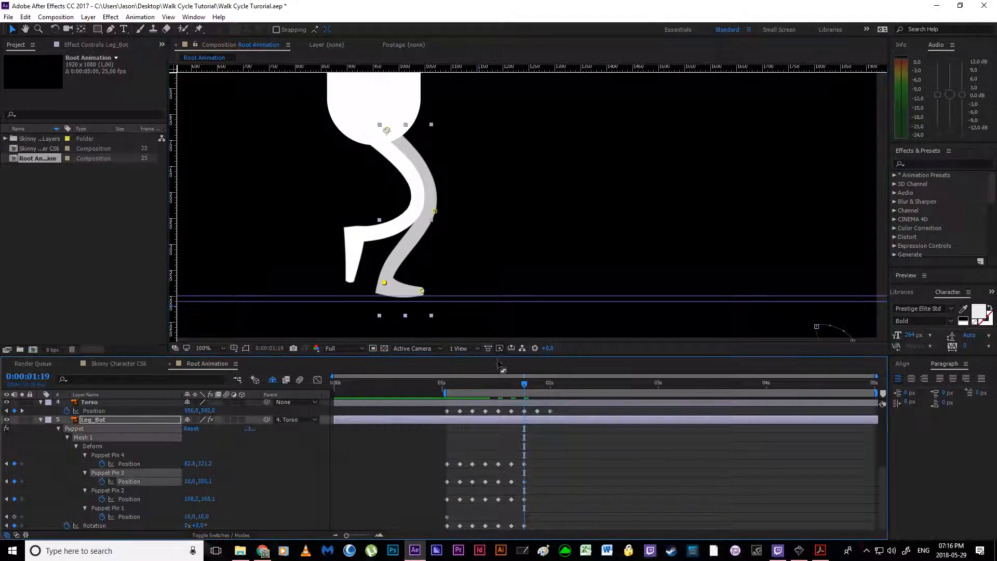
pyautogui.moveTo(436, 213); pyautogui.dragTo(405, 203)
pyautogui.moveTo(384, 284); pyautogui.dragTo(385, 285)
pyautogui.moveTo(405, 203); pyautogui.dragTo(403, 204)
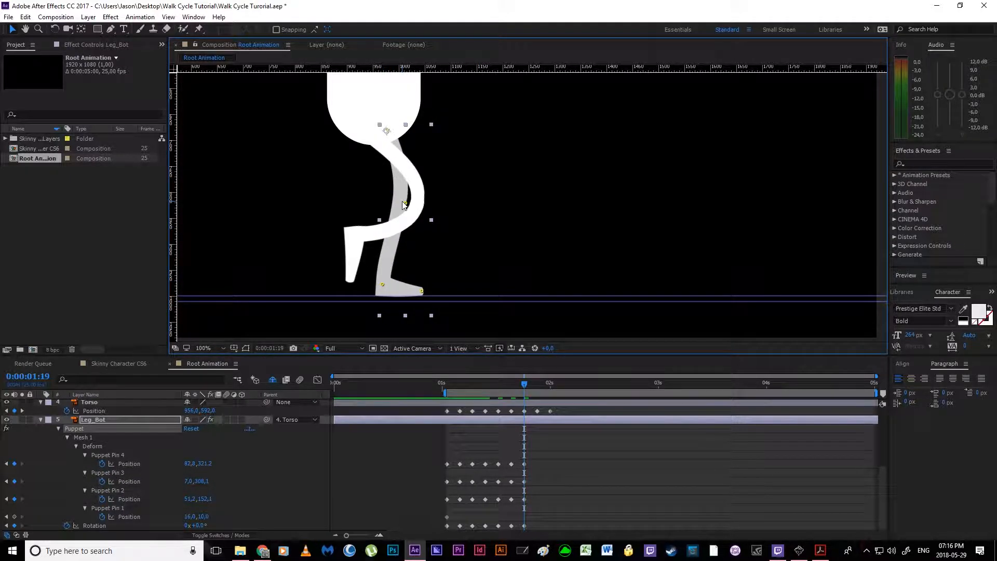
pyautogui.hotkey('ctrl', 'z')
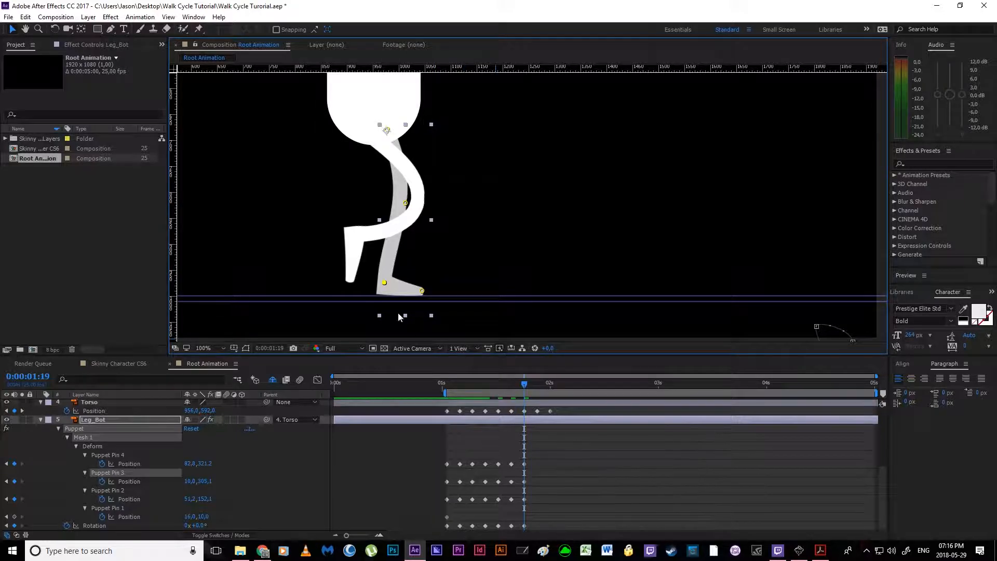
pyautogui.moveTo(385, 285); pyautogui.dragTo(384, 286)
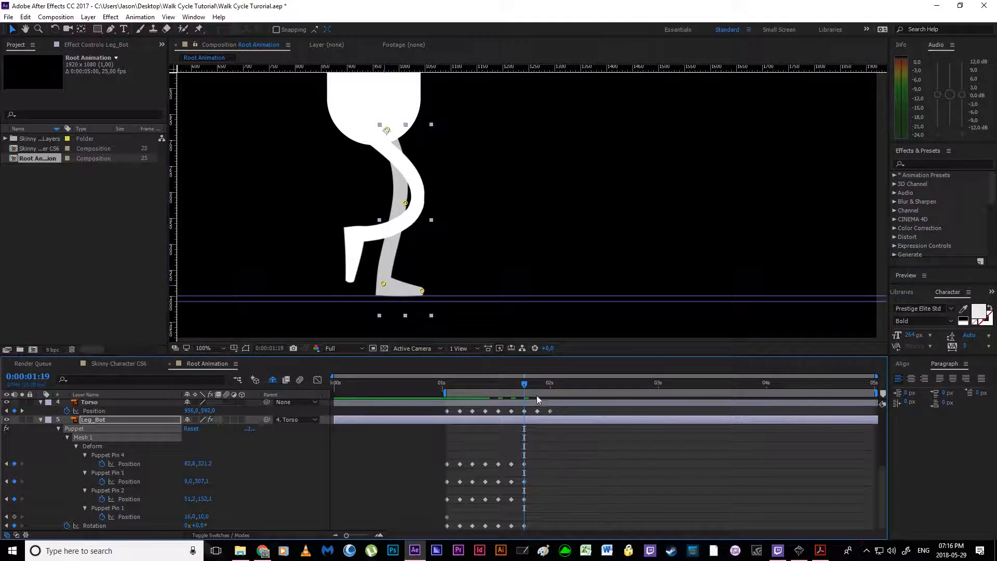
# Step: Check the frame 22 pose in the walk cycle PDF and set Leg_Bot's Rotation to 17° at 0:00:01:22
pyautogui.moveTo(524, 385); pyautogui.dragTo(537, 384)
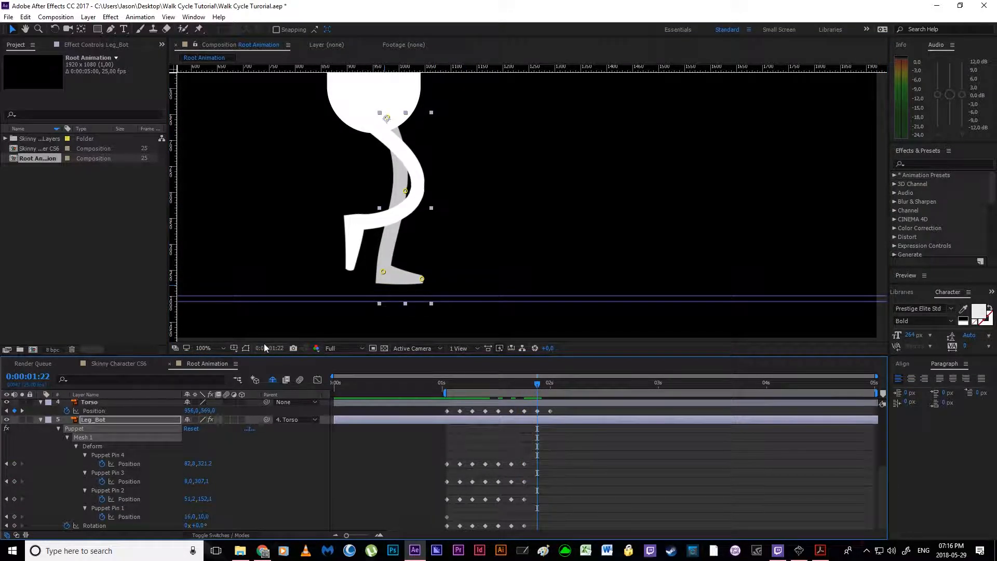
pyautogui.click(821, 550)
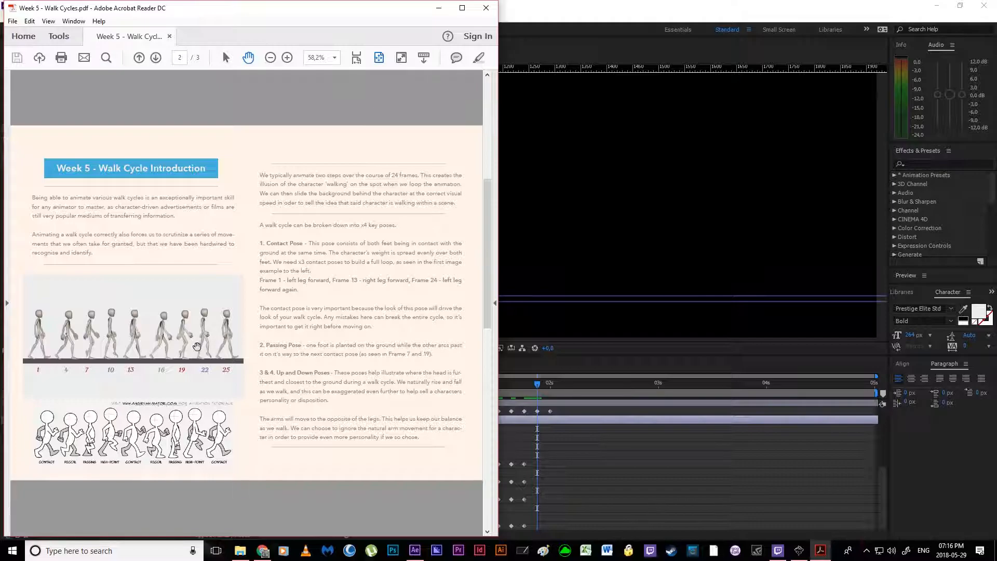
pyautogui.click(439, 8)
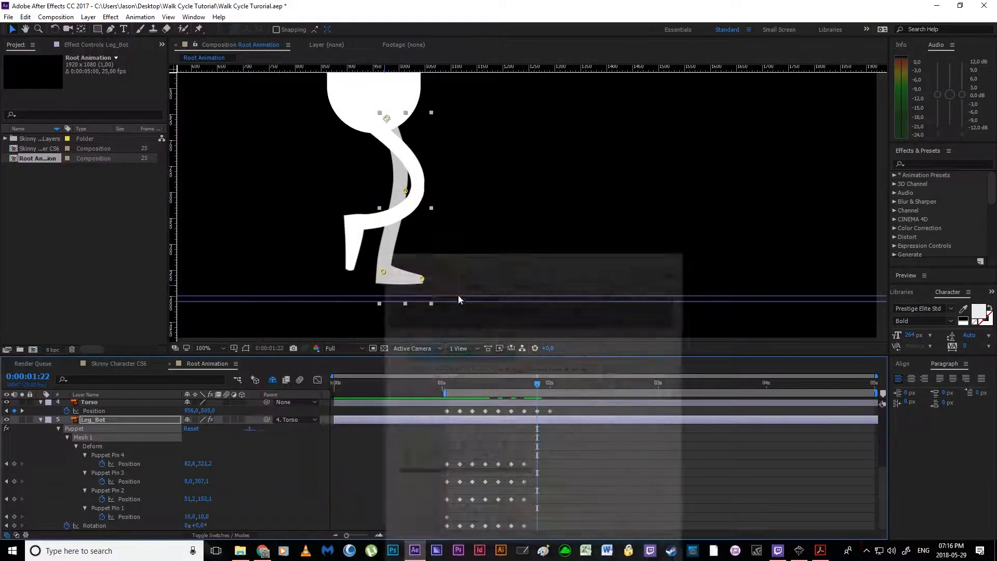
pyautogui.scroll(1, 570, 466)
pyautogui.scroll(-1, 571, 467)
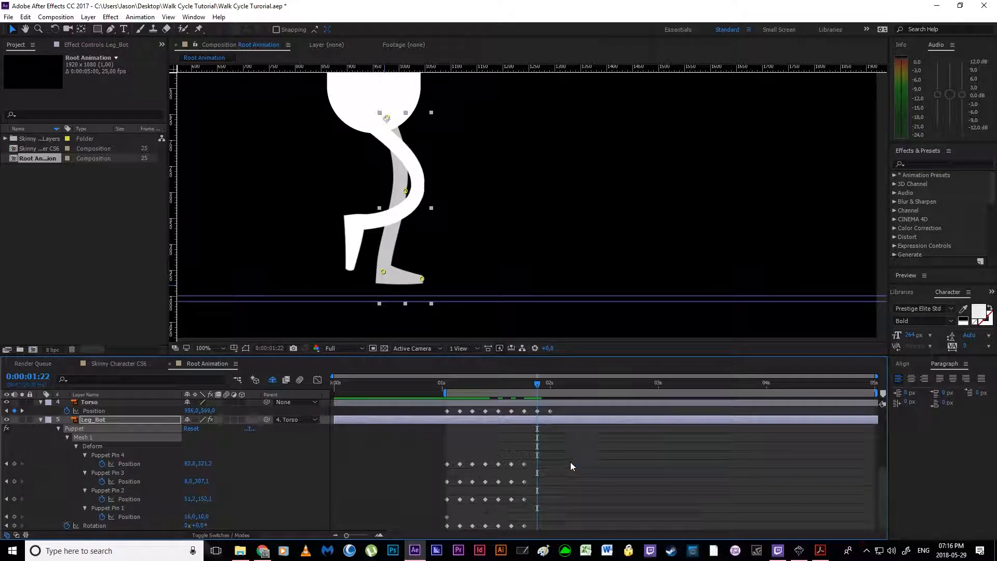
pyautogui.click(525, 464)
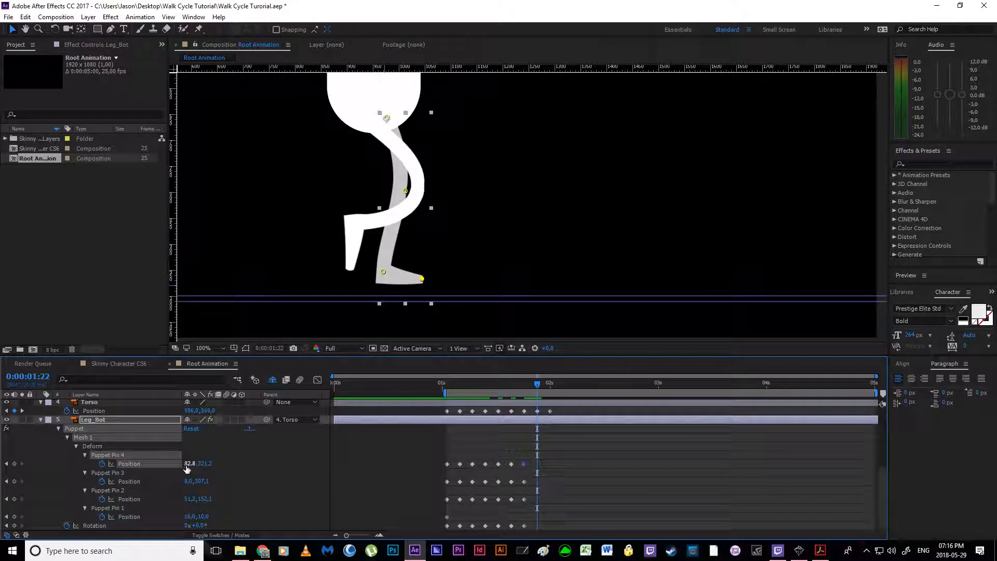
pyautogui.moveTo(193, 525); pyautogui.dragTo(210, 525)
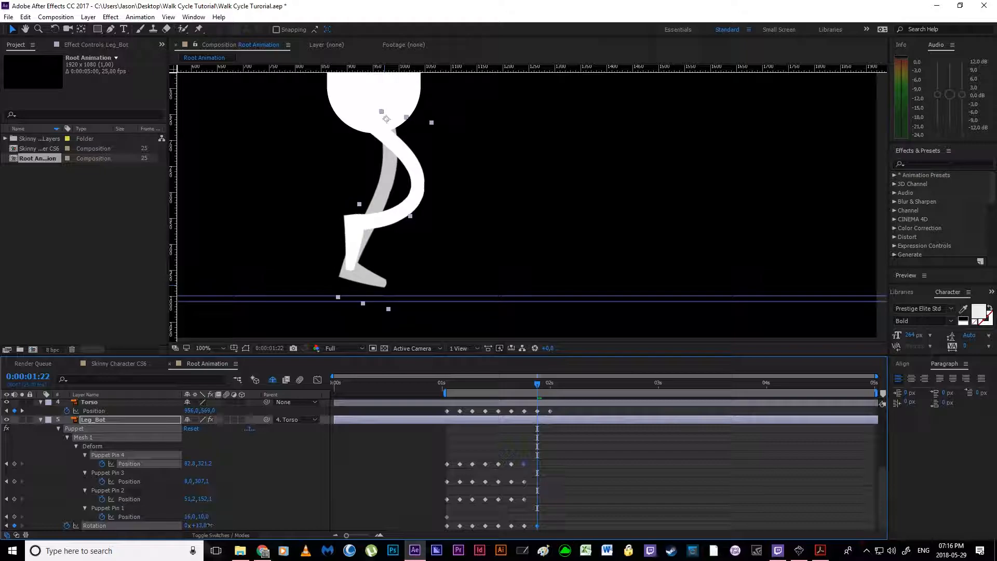
# Step: Extend Leg_Bot backward toward the ground at 0:00:01:22 by lowering its toe and ankle pins and adjusting the knee pin
pyautogui.click(539, 483)
pyautogui.click(524, 464)
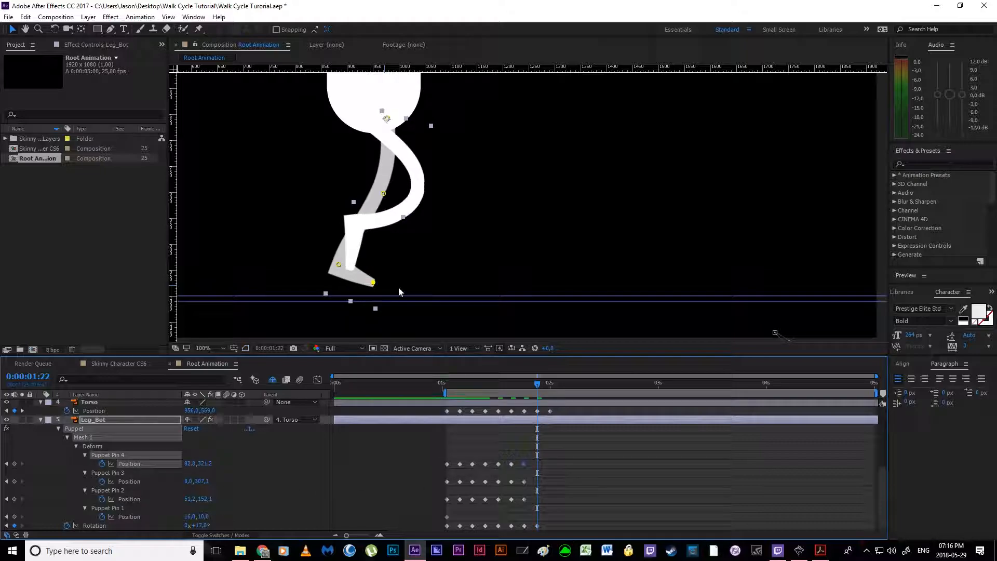
pyautogui.moveTo(374, 283); pyautogui.dragTo(334, 274)
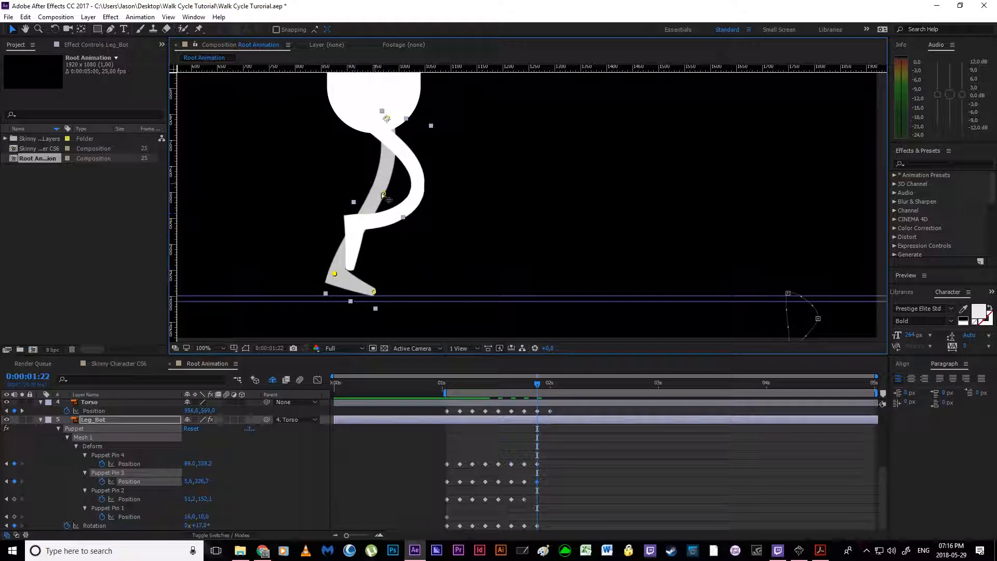
pyautogui.moveTo(383, 202); pyautogui.dragTo(386, 200)
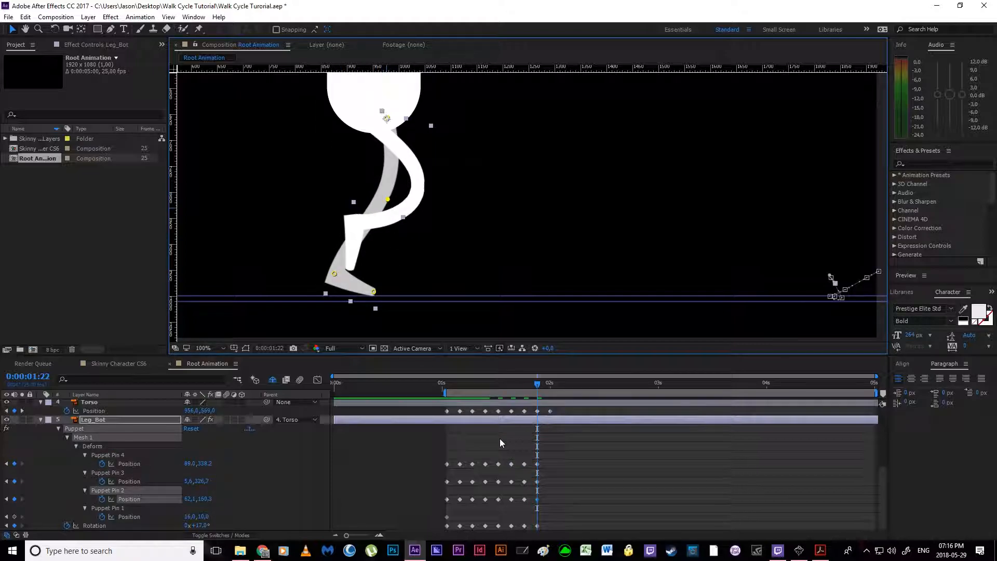
# Step: Set Leg_Top's Rotation to -11° at 0:00:01:22 for the second up pose
pyautogui.scroll(5, 540, 470)
pyautogui.click(525, 447)
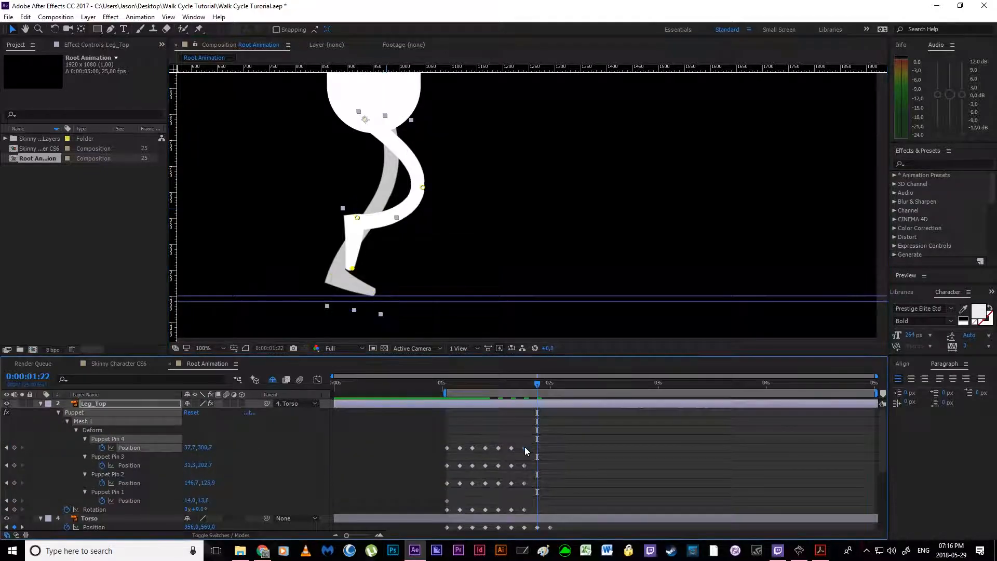
pyautogui.moveTo(202, 514); pyautogui.dragTo(192, 515)
pyautogui.click(527, 476)
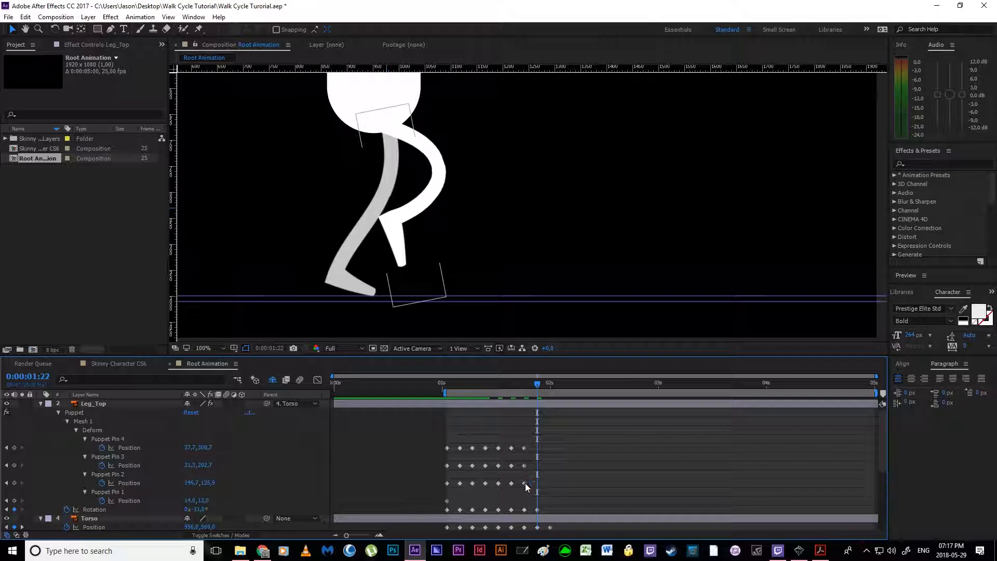
# Step: Swing Leg_Top's toe and ankle pins forward at 0:00:01:22 and push the knee pin out to about 178, 122
pyautogui.click(525, 484)
pyautogui.moveTo(404, 264); pyautogui.dragTo(490, 258)
pyautogui.moveTo(392, 215); pyautogui.dragTo(453, 229)
pyautogui.moveTo(493, 260); pyautogui.dragTo(464, 252)
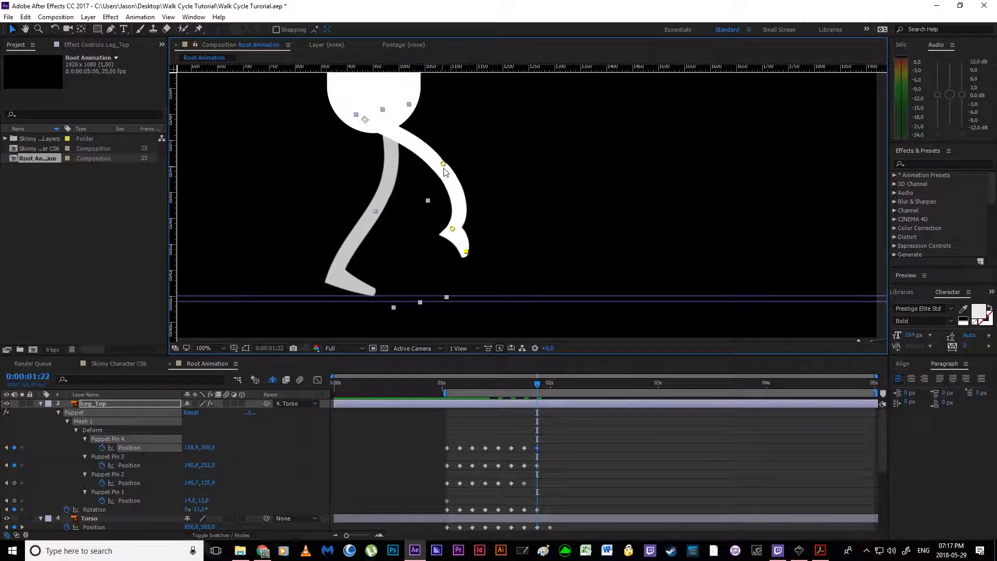
pyautogui.click(526, 419)
pyautogui.click(537, 464)
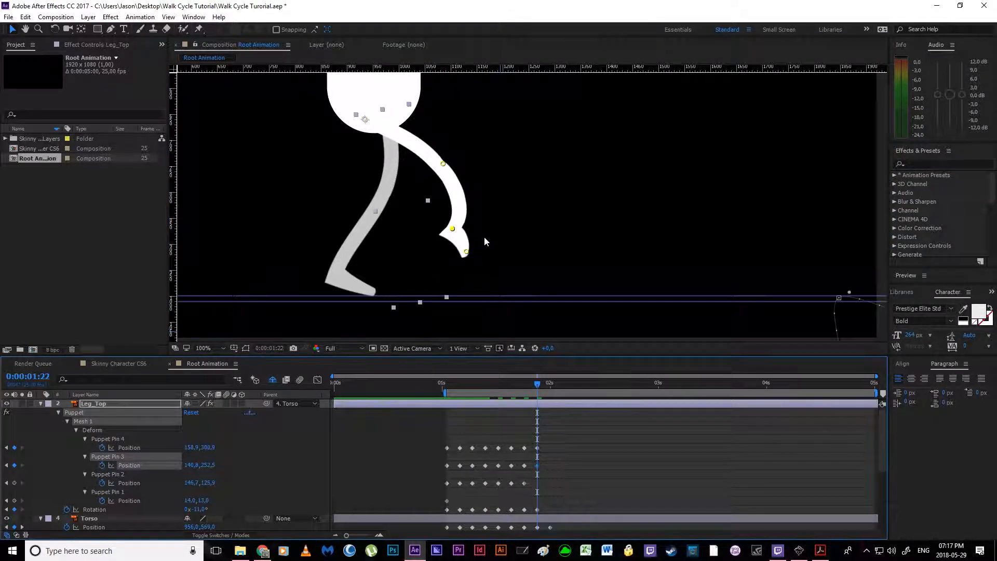
pyautogui.moveTo(443, 163); pyautogui.dragTo(459, 158)
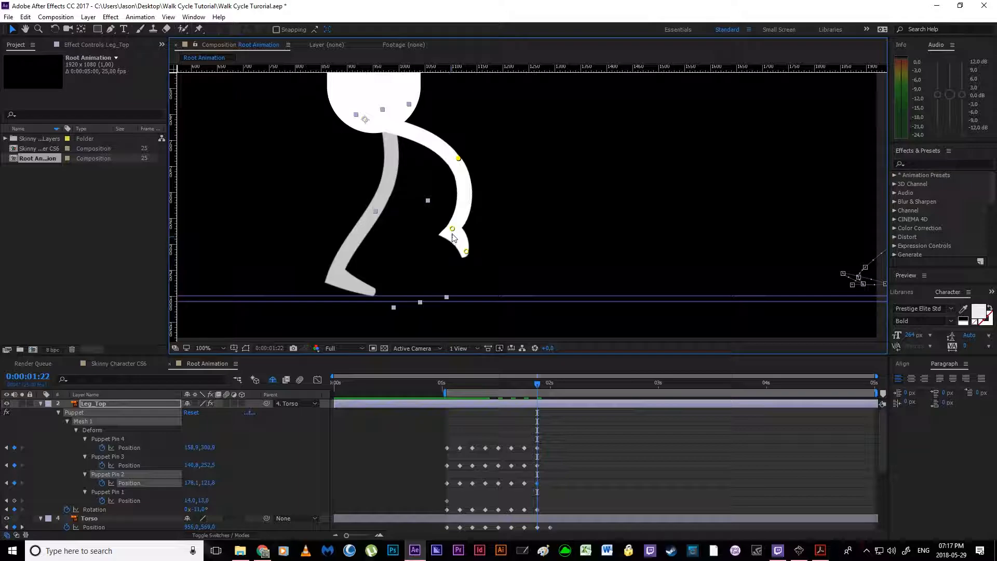
# Step: Refine Leg_Top's raised foot at 0:00:01:22 by pulling the ankle pin back to about 97, 247, lowering the toe and drawing the knee in
pyautogui.click(531, 434)
pyautogui.click(537, 448)
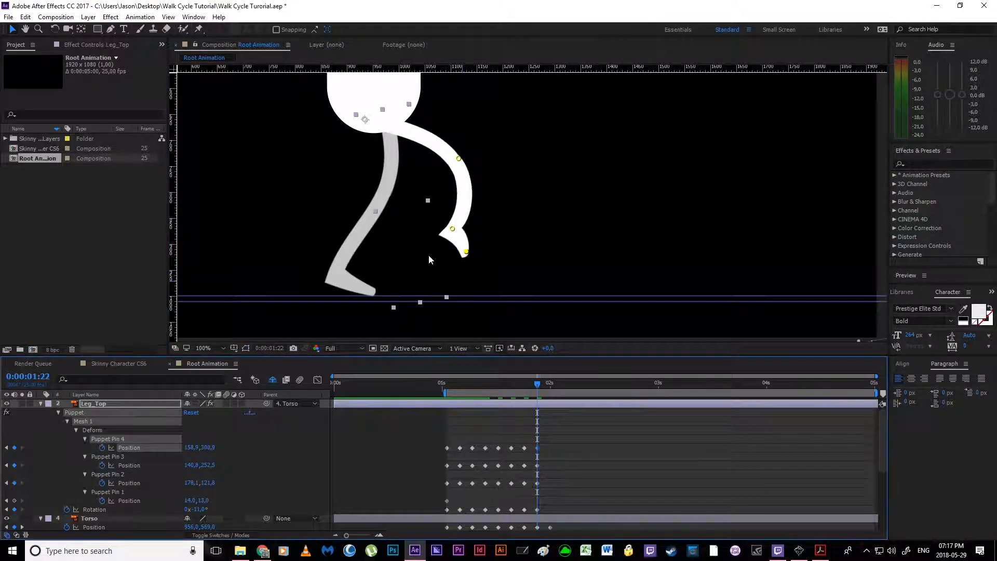
pyautogui.moveTo(452, 229); pyautogui.dragTo(440, 266)
pyautogui.moveTo(459, 160)
pyautogui.mouseDown()
pyautogui.moveTo(446, 167)
pyautogui.moveTo(451, 157)
pyautogui.mouseUp()
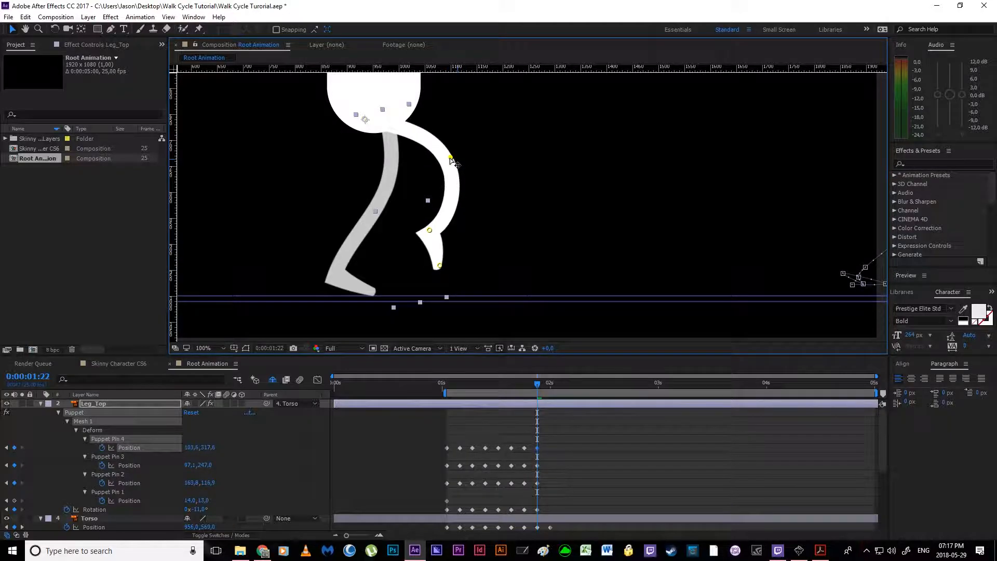
pyautogui.moveTo(443, 268); pyautogui.dragTo(442, 266)
# Step: Advance to 0:00:02:00 for the final contact pose and check it against the walk cycle sheet in Adobe Acrobat Reader
pyautogui.click(571, 467)
pyautogui.press('pagedown')
pyautogui.press('pagedown')
pyautogui.press('pagedown')
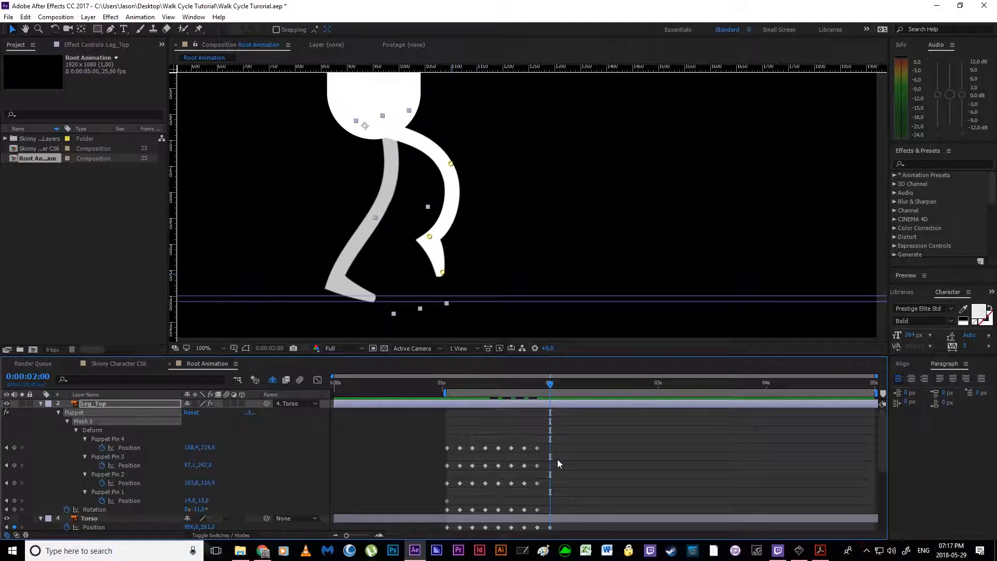
pyautogui.scroll(-3, 557, 460)
pyautogui.click(551, 474)
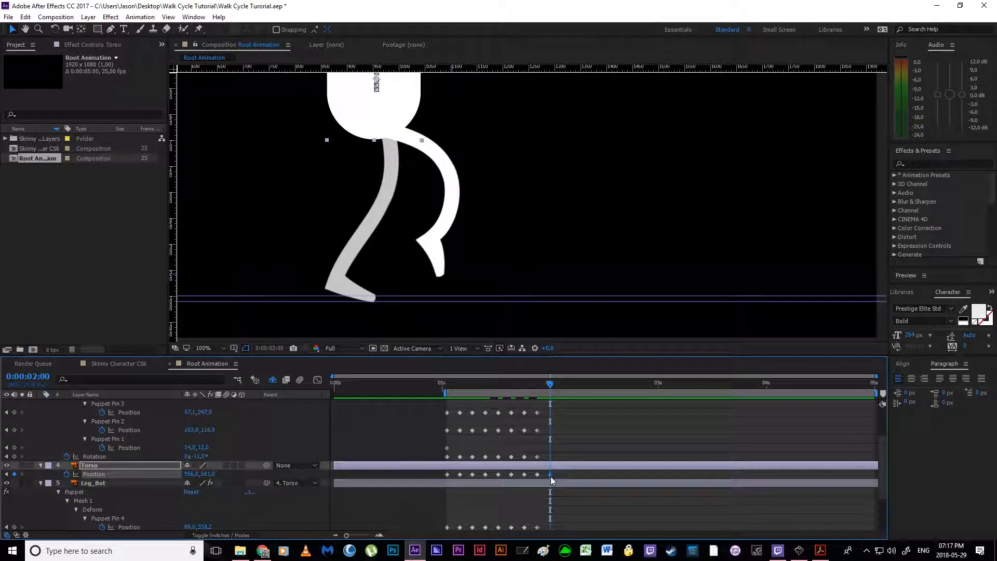
pyautogui.hotkey('alt', 'Tab')
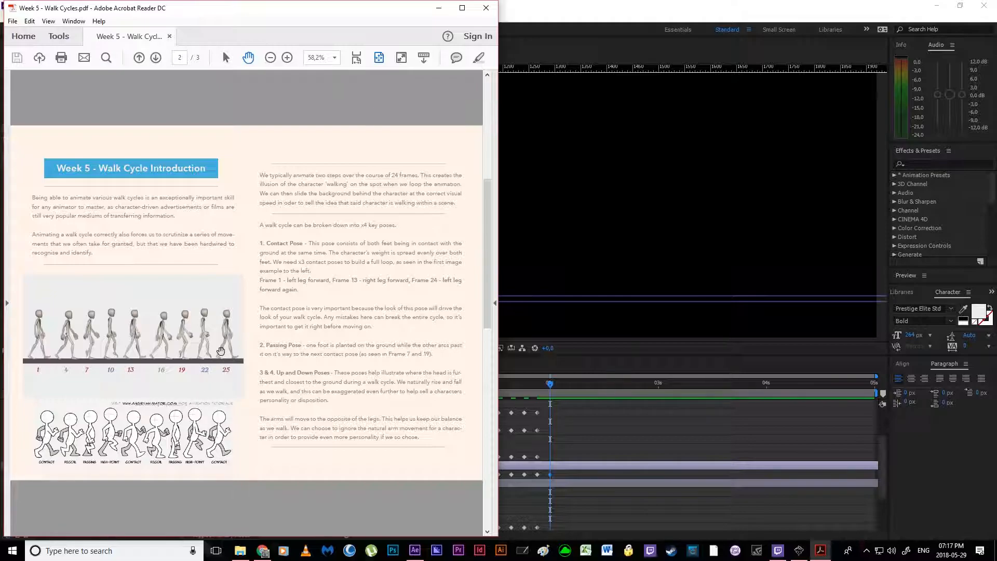
pyautogui.click(575, 431)
pyautogui.scroll(2, 549, 441)
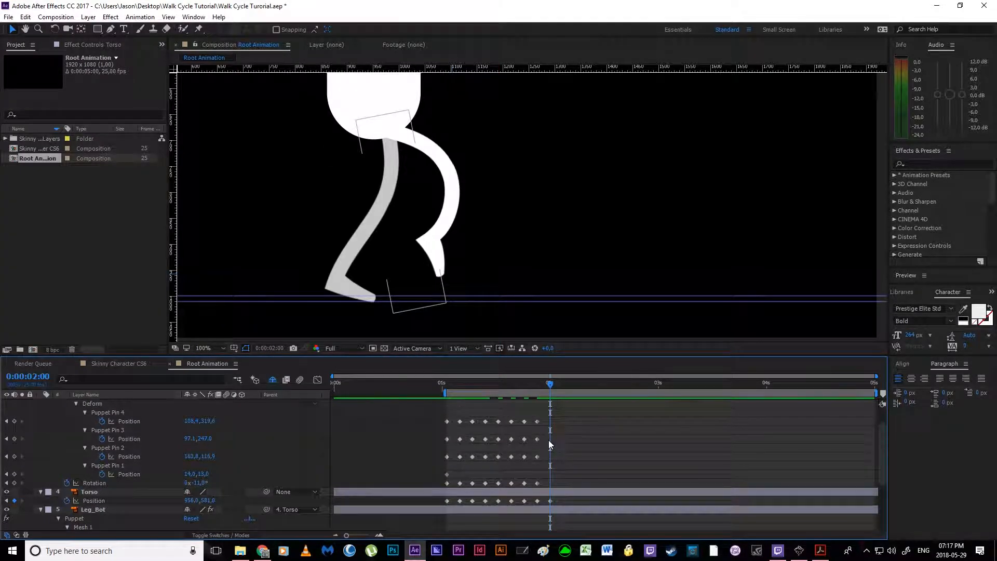
# Step: Copy Leg_Top's pin and Rotation keyframes from the first contact pose and paste them at 0:00:02:00
pyautogui.moveTo(421, 438); pyautogui.dragTo(450, 514)
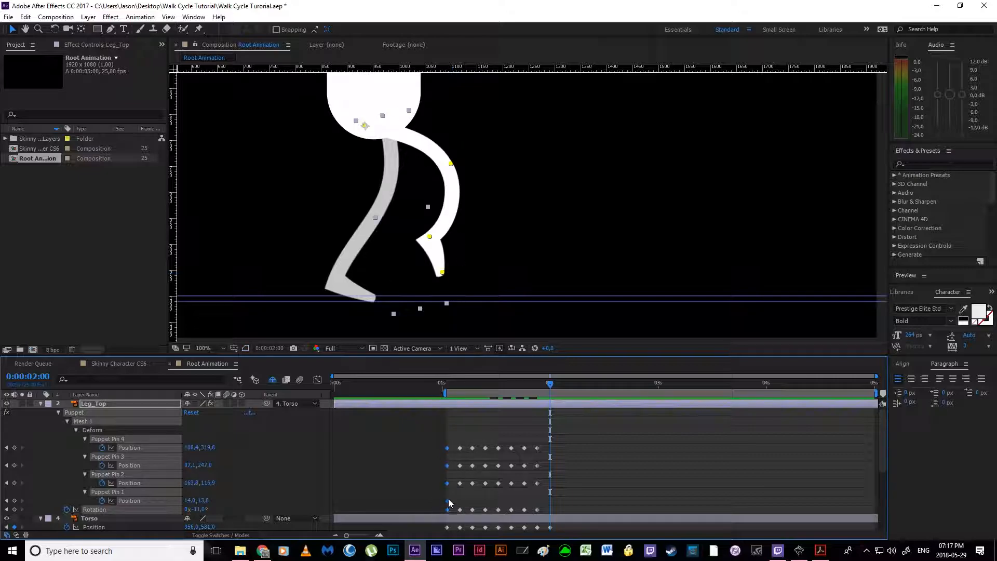
pyautogui.hotkey('ctrl', 'c')
pyautogui.hotkey('ctrl', 'v')
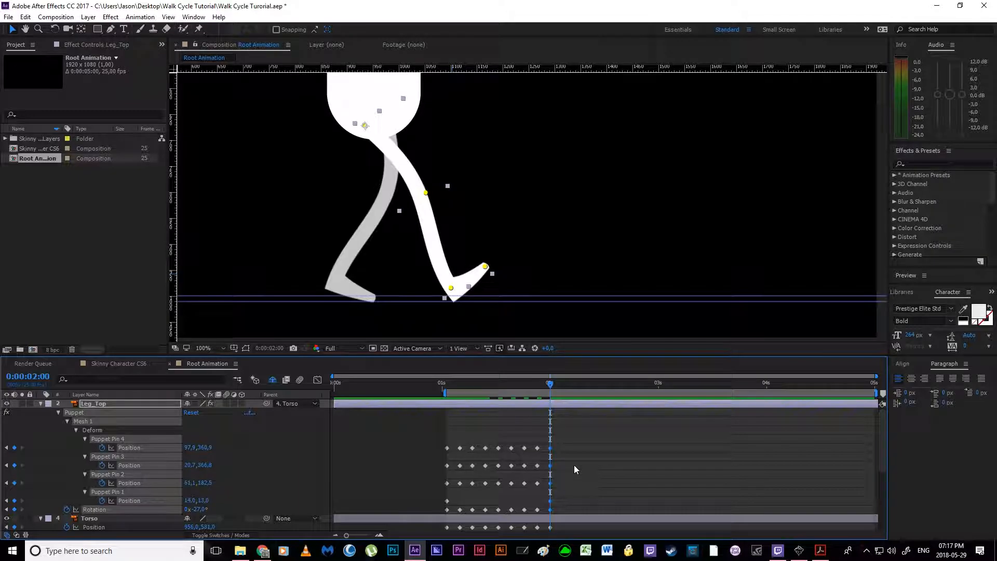
pyautogui.moveTo(565, 380)
pyautogui.mouseDown()
pyautogui.moveTo(531, 388)
pyautogui.moveTo(551, 392)
pyautogui.mouseUp()
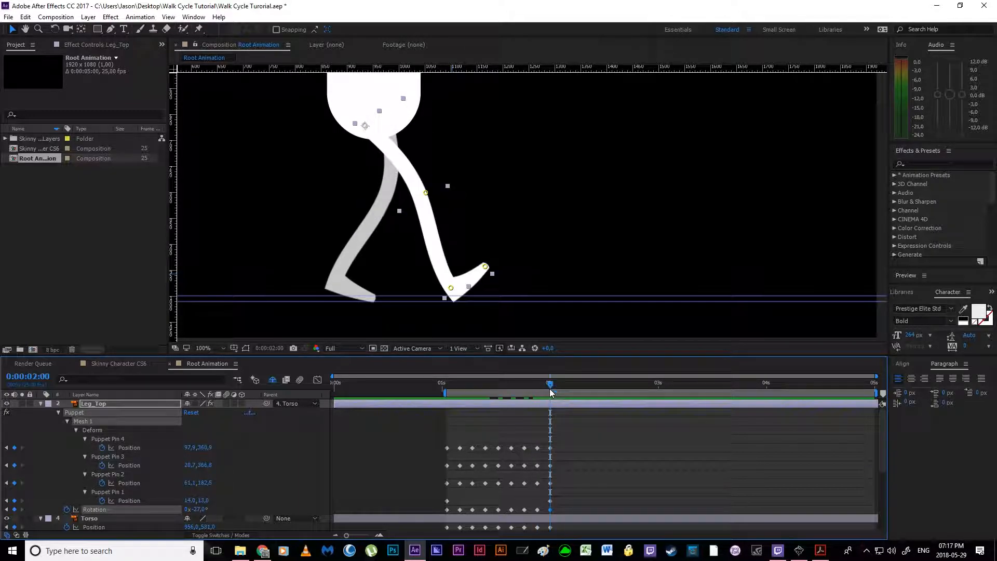
pyautogui.click(564, 469)
# Step: Duplicate Leg_Bot's first contact pose keyframes, including all puppet pins and Rotation, at 0:00:02:00 to close the loop
pyautogui.scroll(-4, 564, 469)
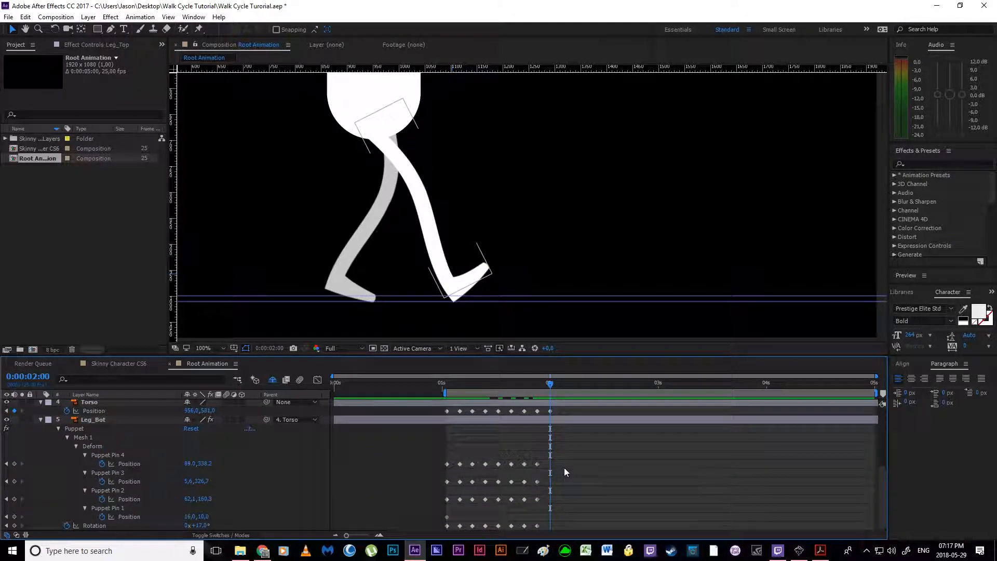
pyautogui.scroll(4, 731, 443)
pyautogui.click(522, 466)
pyautogui.scroll(-4, 546, 488)
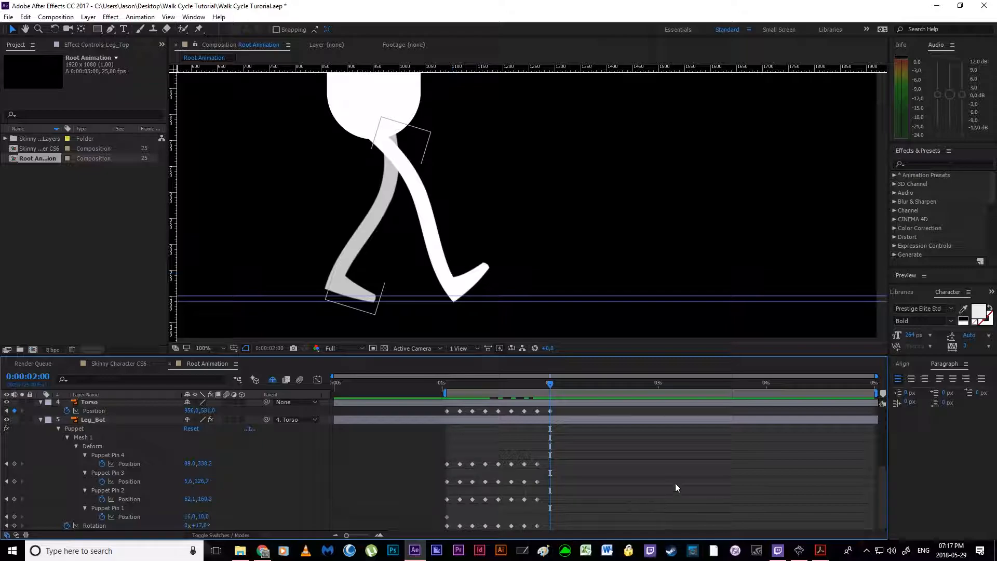
pyautogui.moveTo(432, 447); pyautogui.dragTo(451, 537)
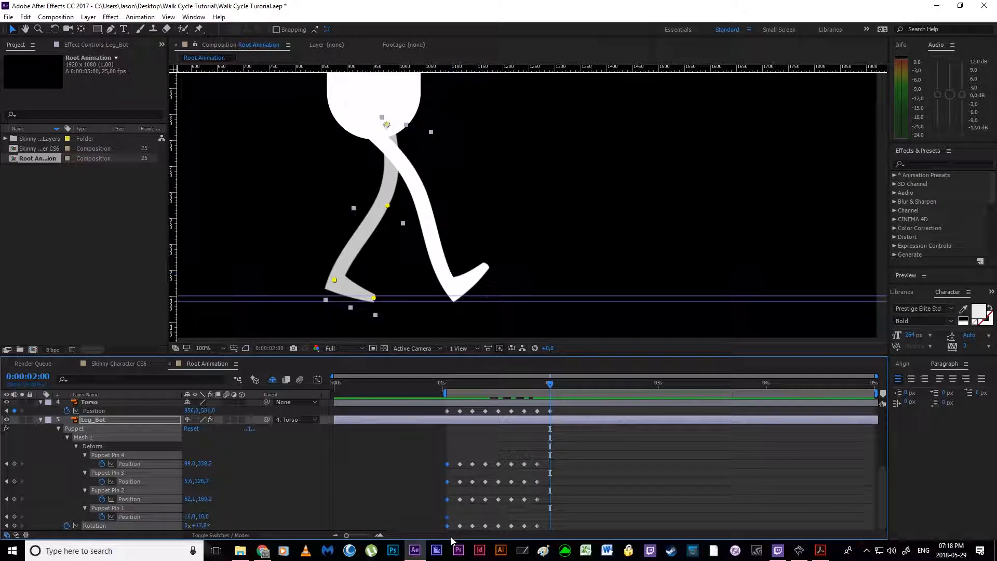
pyautogui.hotkey('ctrl', 'c')
pyautogui.hotkey('ctrl', 'v')
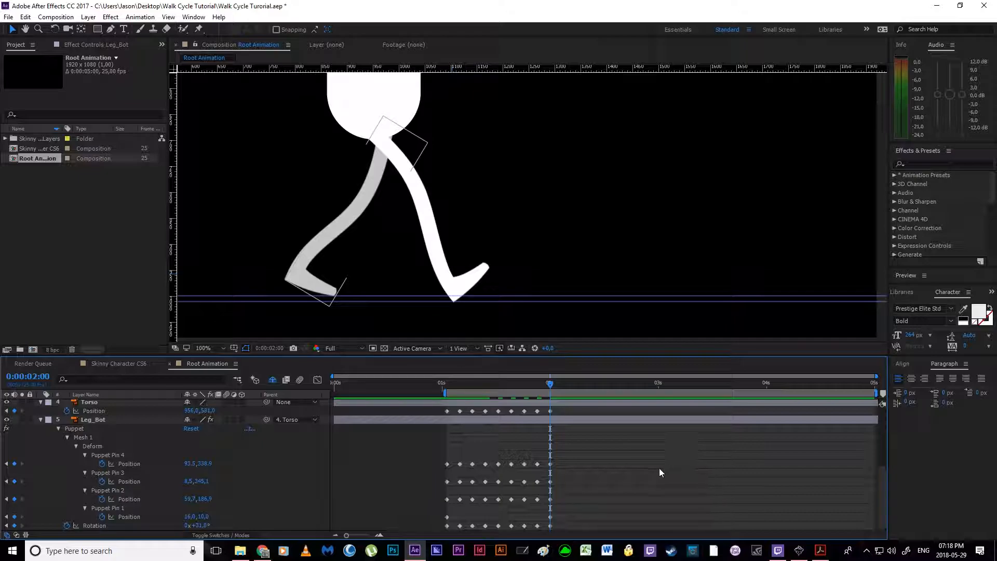
# Step: Play back the walk cycle from 0:00:01:01 and scrub through the poses to 0:00:01:23
pyautogui.moveTo(551, 389); pyautogui.dragTo(445, 445)
pyautogui.press('space')
pyautogui.press('space')
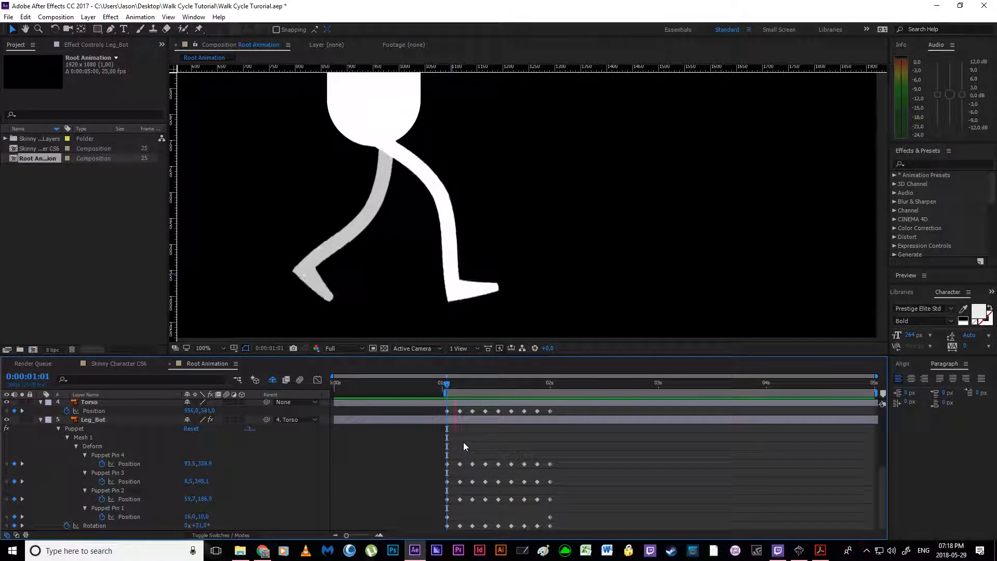
pyautogui.moveTo(444, 385); pyautogui.dragTo(541, 396)
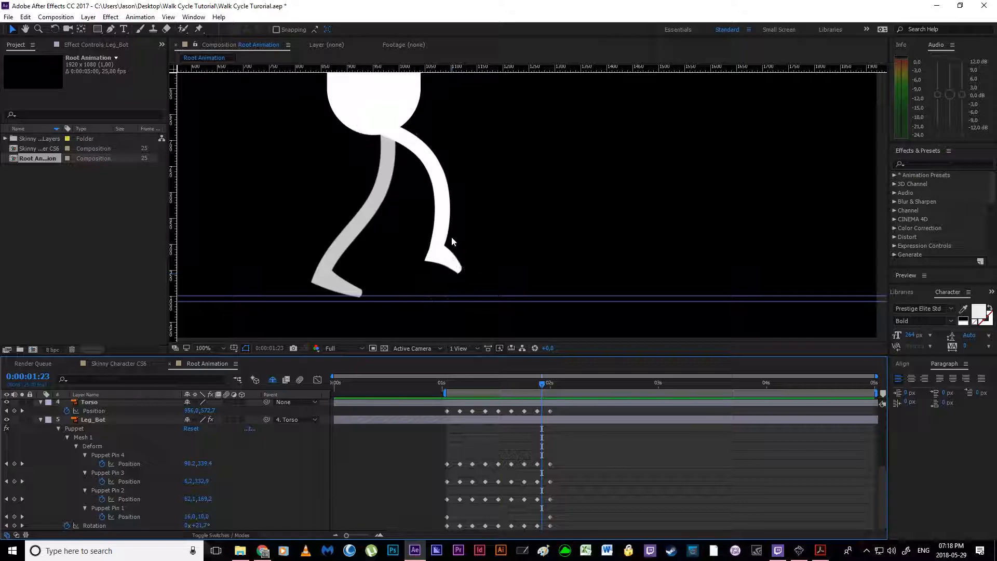
# Step: Examine the foot pins of Leg_Bot and Leg_Top and their motion paths at 0:00:01:23
pyautogui.click(538, 465)
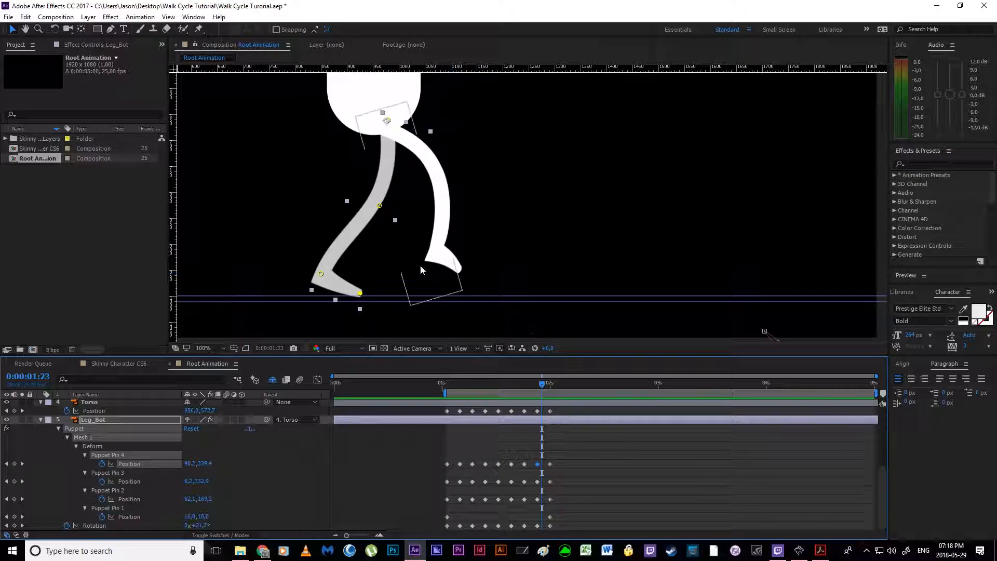
pyautogui.click(633, 479)
pyautogui.scroll(4, 575, 448)
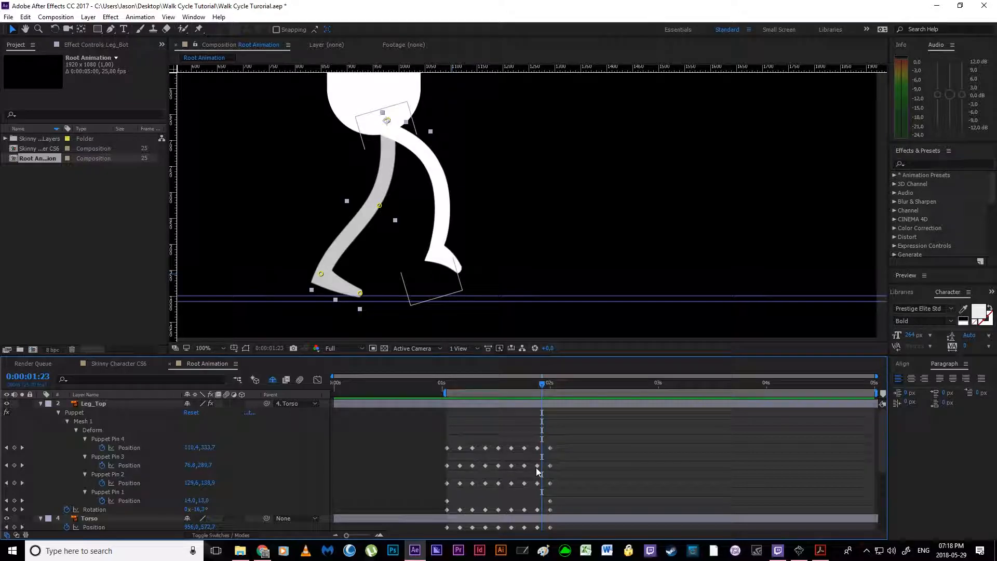
pyautogui.click(537, 465)
pyautogui.click(459, 268)
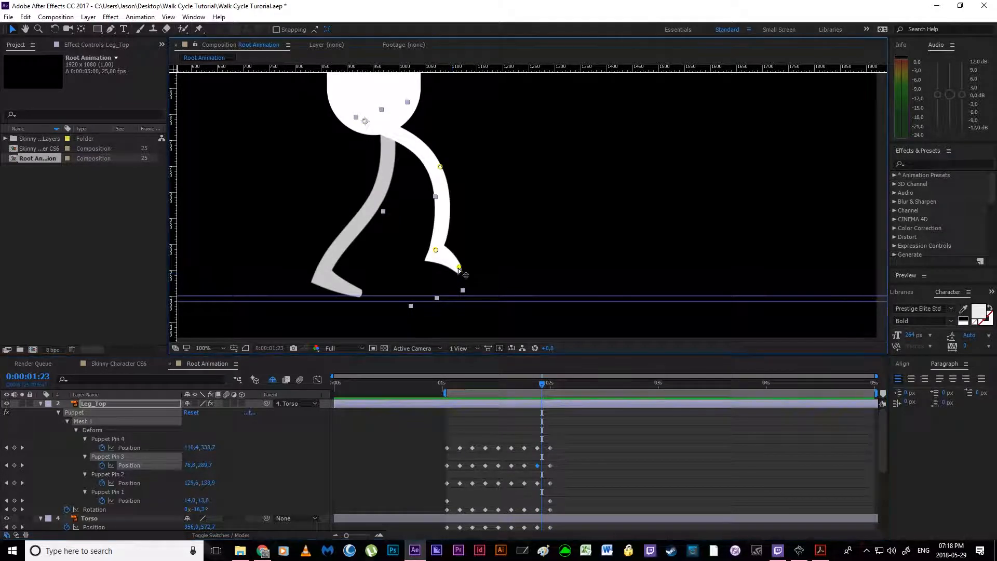
pyautogui.moveTo(604, 297); pyautogui.dragTo(445, 221)
pyautogui.press('v')
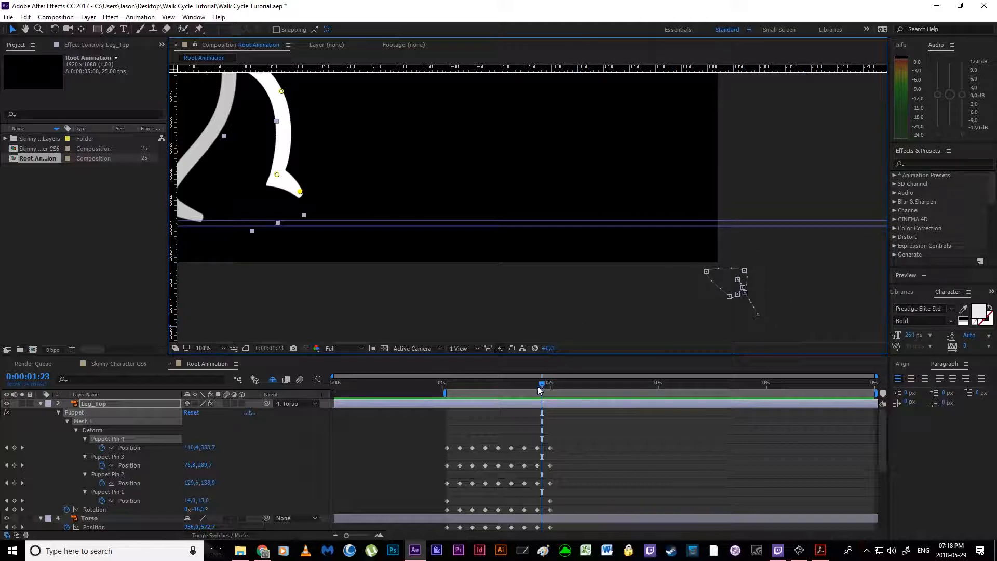
# Step: Compare the motion paths of Leg_Top's Puppet Pins 3, 2 and 4 at 0:00:01:22, finishing with a close look at Pin 4's path
pyautogui.moveTo(540, 385); pyautogui.dragTo(537, 388)
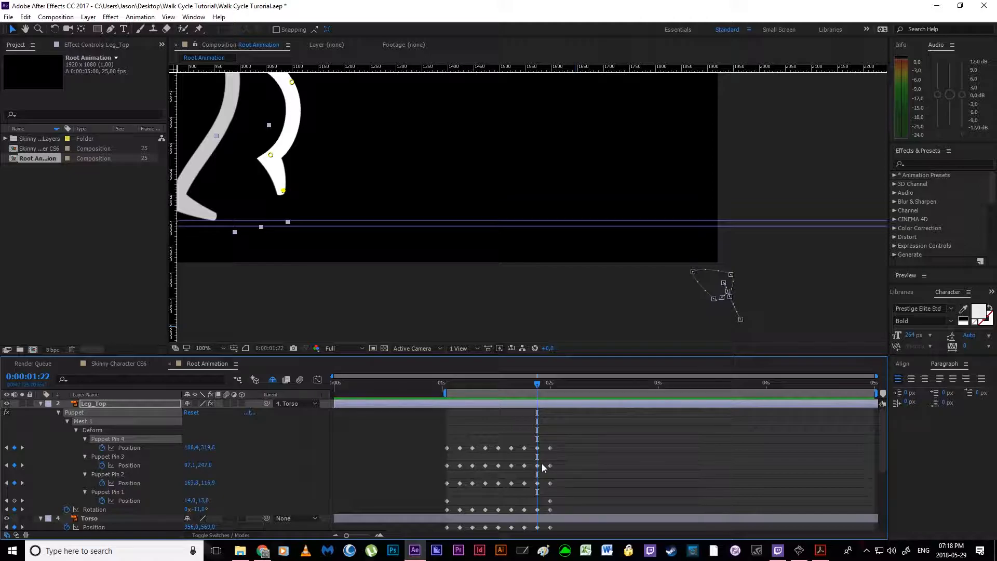
pyautogui.scroll(-5, 541, 464)
pyautogui.scroll(3, 541, 463)
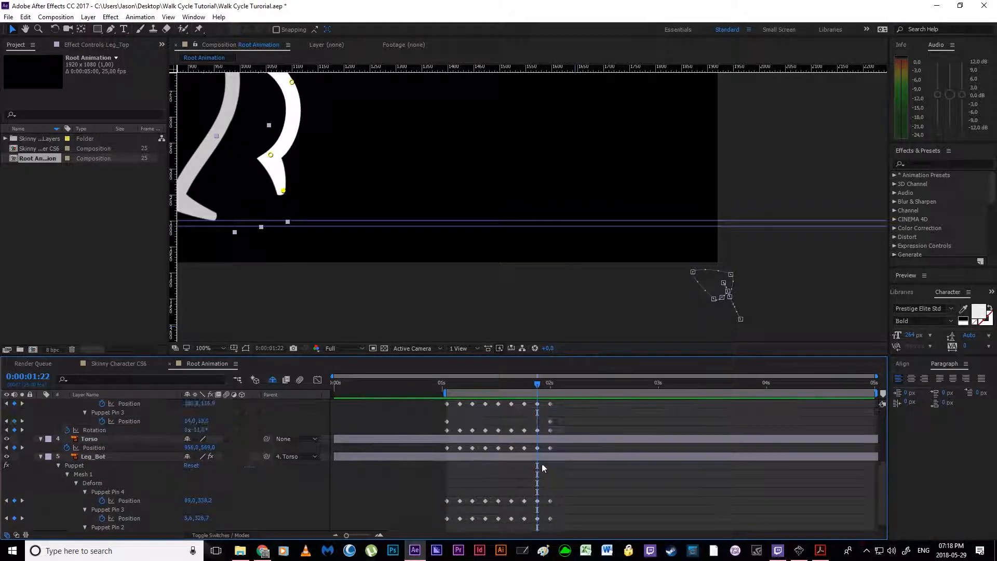
pyautogui.click(282, 190)
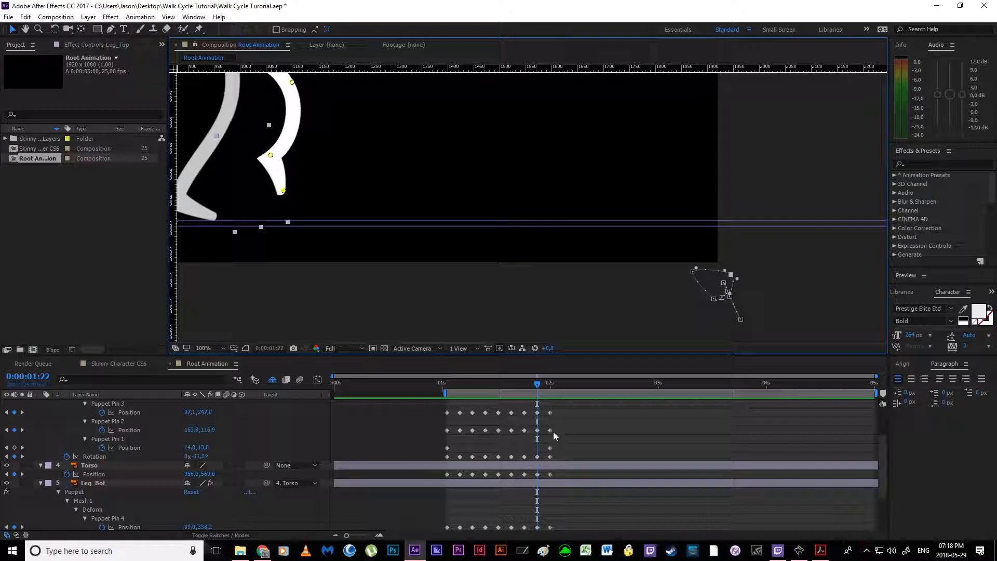
pyautogui.click(537, 412)
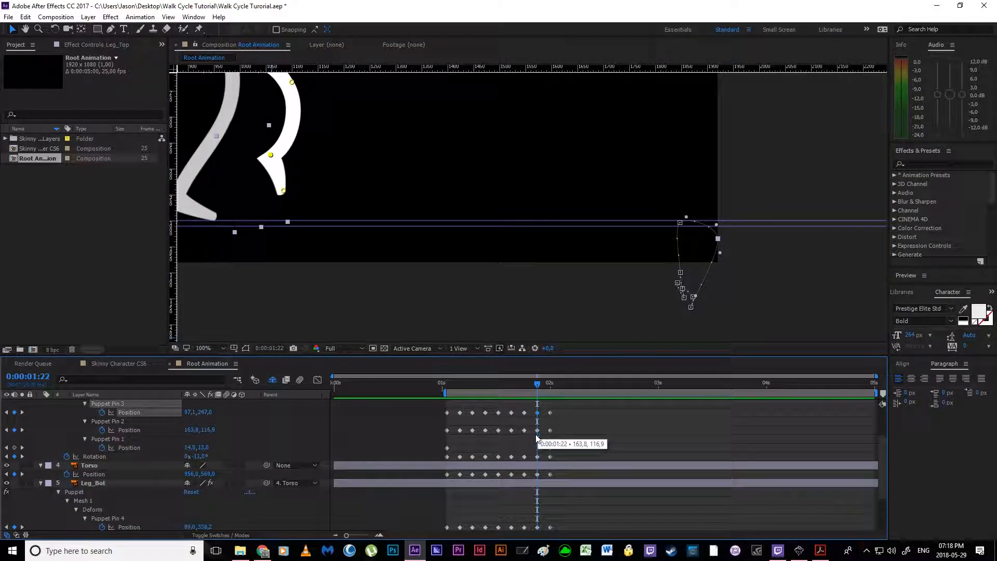
pyautogui.click(538, 430)
pyautogui.scroll(3, 538, 431)
pyautogui.click(538, 448)
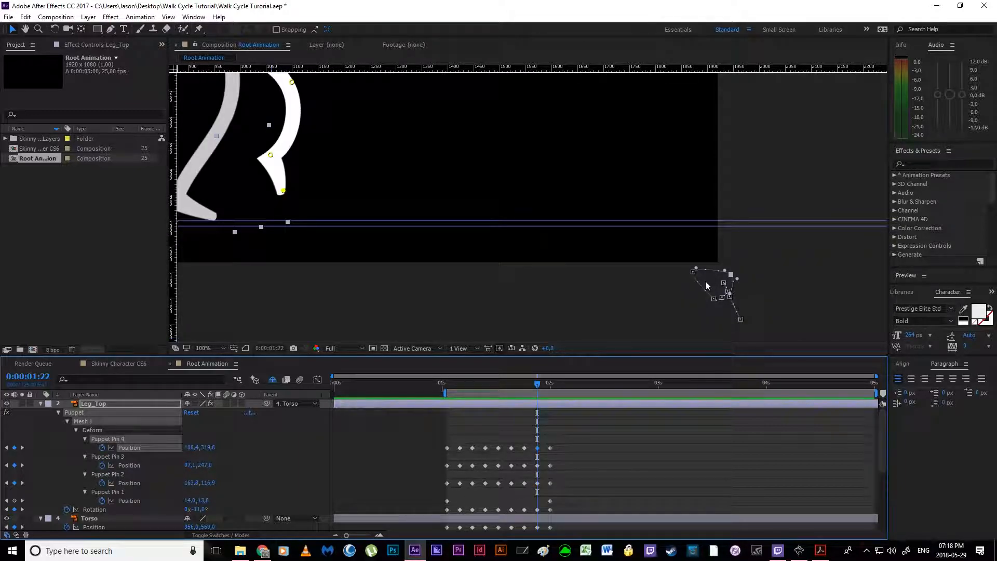
pyautogui.scroll(1, 741, 287)
pyautogui.press('space')
pyautogui.moveTo(703, 256); pyautogui.dragTo(521, 198)
pyautogui.scroll(1, 515, 203)
pyautogui.moveTo(457, 235); pyautogui.dragTo(507, 226)
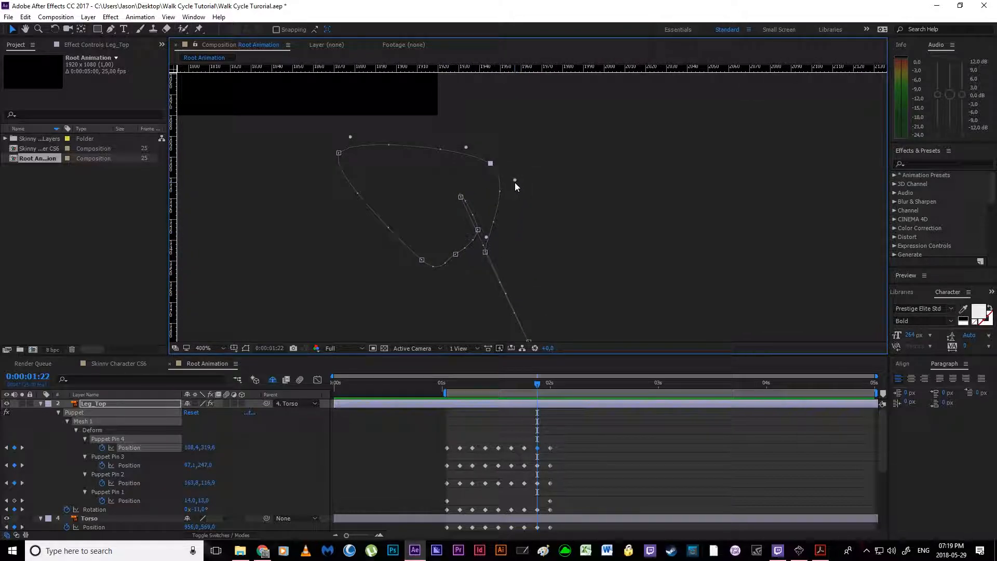
# Step: Use the Convert Vertex tool to pull curve handles from the 0:00:01:22 and first keyframe points of Leg_Top's Puppet Pin 4 path
pyautogui.click(124, 30)
pyautogui.moveTo(111, 30); pyautogui.dragTo(135, 68)
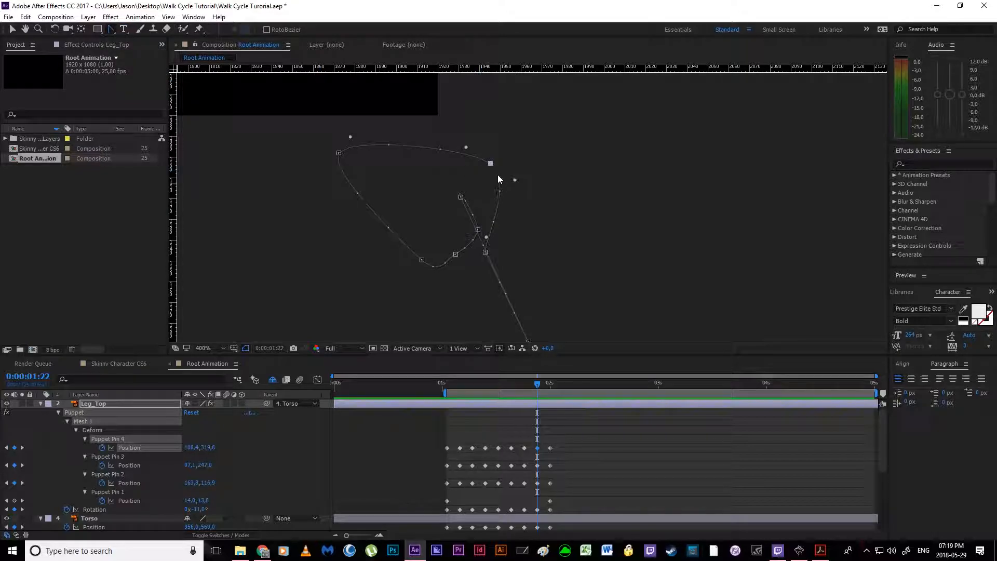
pyautogui.moveTo(492, 166); pyautogui.dragTo(520, 219)
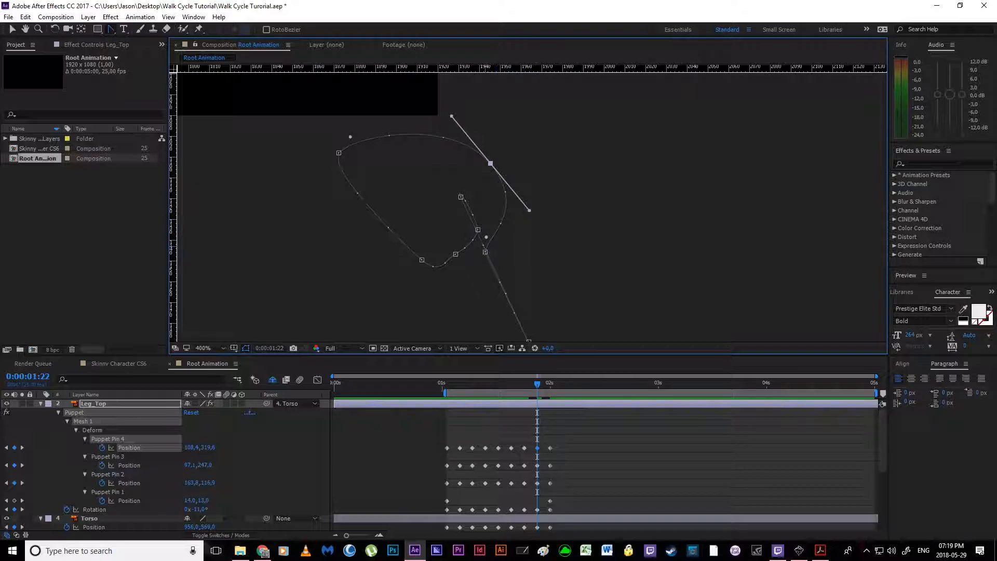
pyautogui.moveTo(485, 253); pyautogui.dragTo(447, 339)
pyautogui.press('space')
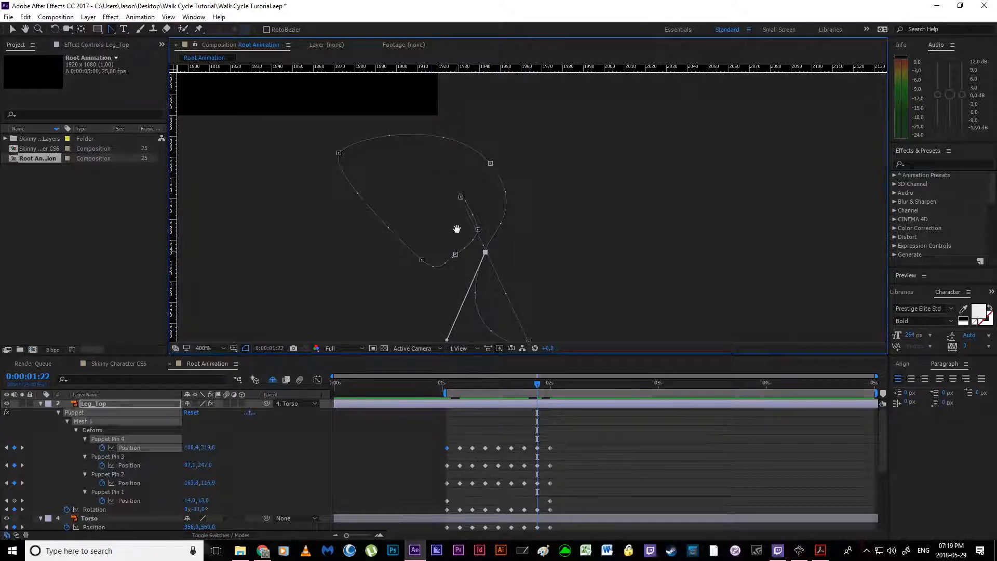
# Step: Curve the second, third and sixth keyframe points of Leg_Top's Puppet Pin 4 path, shortening the sixth point's inner handle
pyautogui.moveTo(457, 238); pyautogui.dragTo(439, 197)
pyautogui.moveTo(512, 301); pyautogui.dragTo(423, 258)
pyautogui.moveTo(511, 300); pyautogui.dragTo(586, 260)
pyautogui.moveTo(444, 156); pyautogui.dragTo(299, 220)
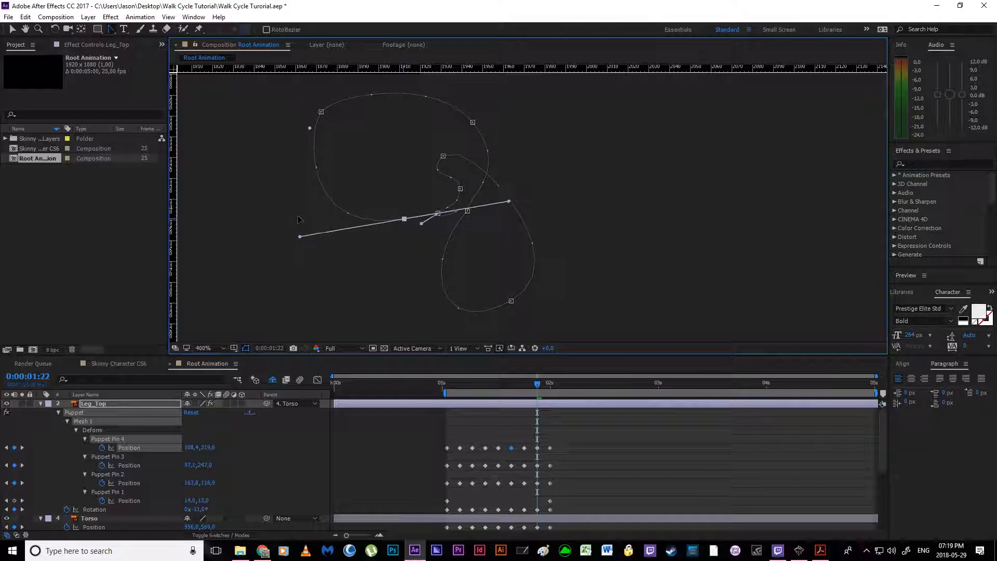
pyautogui.moveTo(509, 202); pyautogui.dragTo(407, 237)
pyautogui.scroll(-2, 395, 210)
pyautogui.scroll(2, 447, 187)
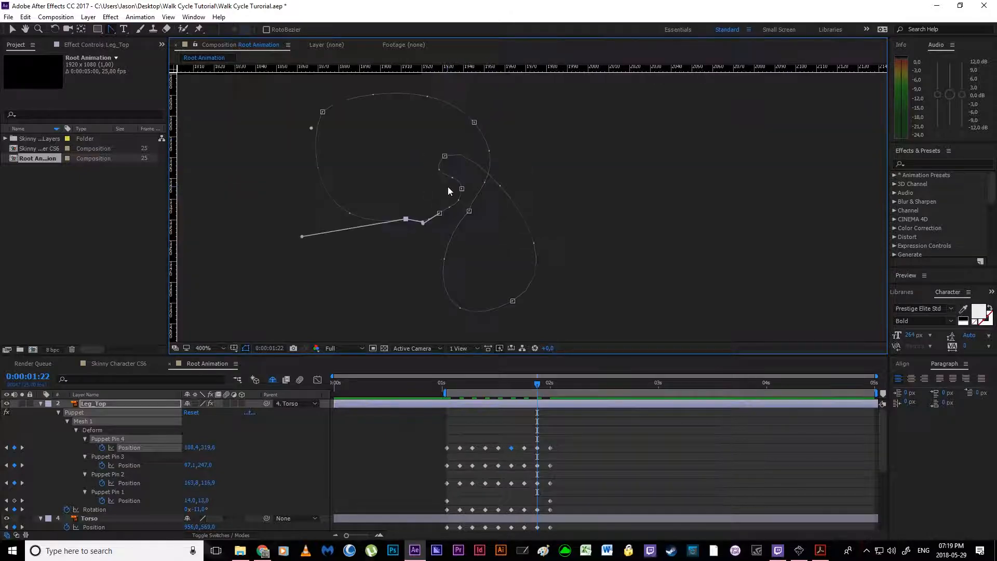
# Step: Lengthen the seventh keyframe's lower handle to round Puppet Pin 4's large loop, and review the path at 0:00:01:23
pyautogui.moveTo(311, 129); pyautogui.dragTo(301, 152)
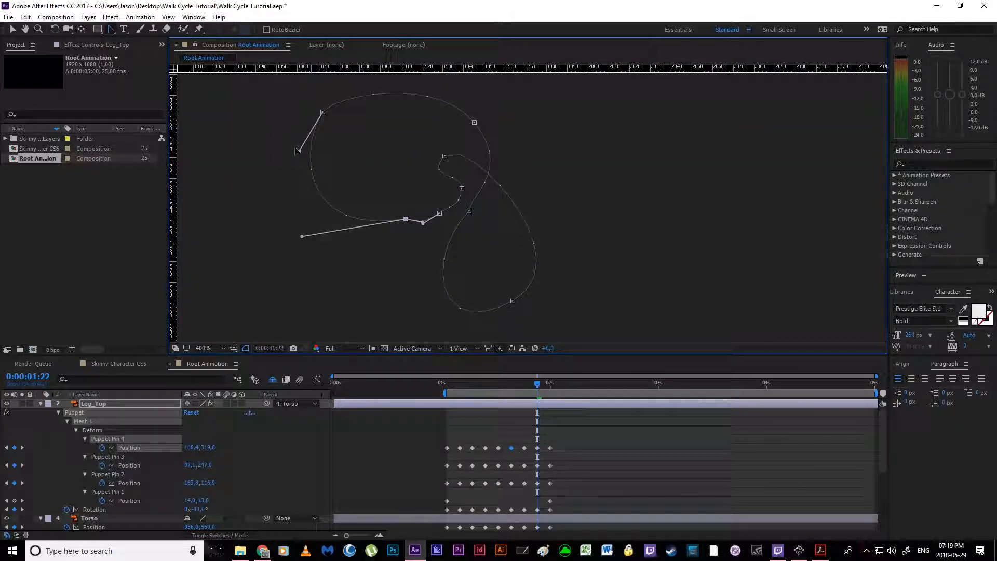
pyautogui.scroll(-4, 433, 227)
pyautogui.moveTo(420, 243); pyautogui.dragTo(400, 268)
pyautogui.scroll(2, 420, 269)
pyautogui.moveTo(537, 388)
pyautogui.mouseDown()
pyautogui.moveTo(468, 387)
pyautogui.moveTo(549, 387)
pyautogui.moveTo(541, 391)
pyautogui.mouseUp()
pyautogui.scroll(1, 562, 295)
pyautogui.moveTo(554, 313); pyautogui.dragTo(396, 103)
pyautogui.scroll(1, 454, 236)
pyautogui.scroll(1, 326, 207)
pyautogui.moveTo(326, 207); pyautogui.dragTo(433, 252)
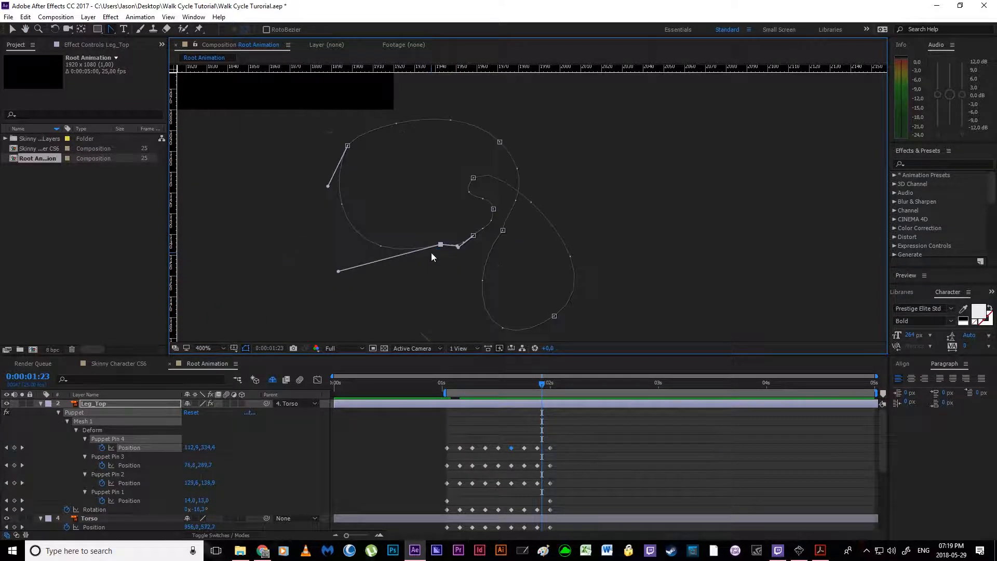
# Step: Pull new handles from the third keyframe and the first contact point of Leg_Top's Puppet Pin 4 path to widen the lower arc
pyautogui.press('pagedown')
pyautogui.press('pageup')
pyautogui.press('pagedown')
pyautogui.press('pageup')
pyautogui.moveTo(474, 178); pyautogui.dragTo(596, 179)
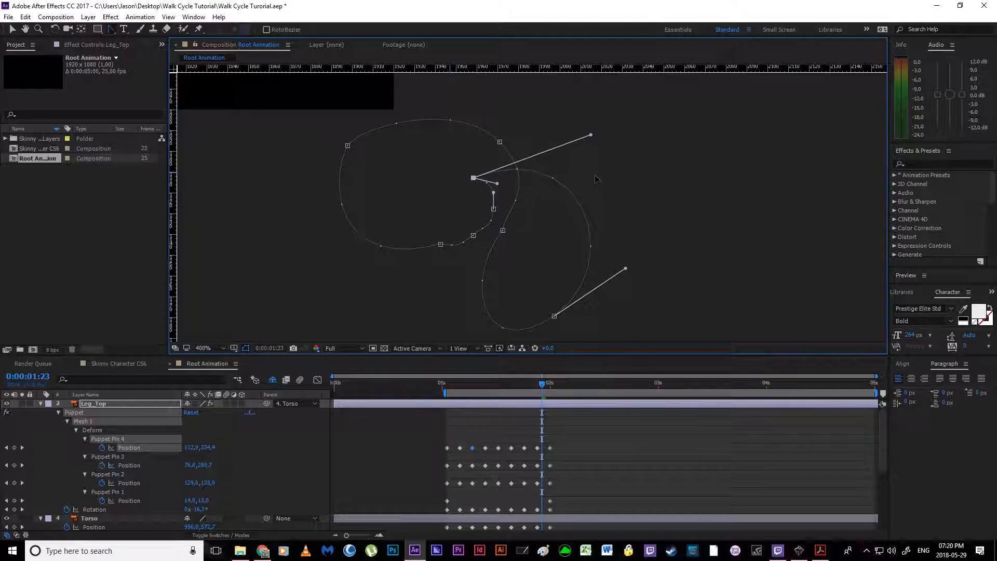
pyautogui.moveTo(503, 230); pyautogui.dragTo(540, 209)
# Step: Reshape Puppet Pin 4's path at the 0:00:01:22 point with independently angled handles, and raise the adjoining contact point's handle
pyautogui.press('space')
pyautogui.moveTo(484, 333); pyautogui.dragTo(608, 227)
pyautogui.moveTo(577, 190); pyautogui.dragTo(540, 197)
pyautogui.press('space')
pyautogui.moveTo(500, 107); pyautogui.dragTo(587, 188)
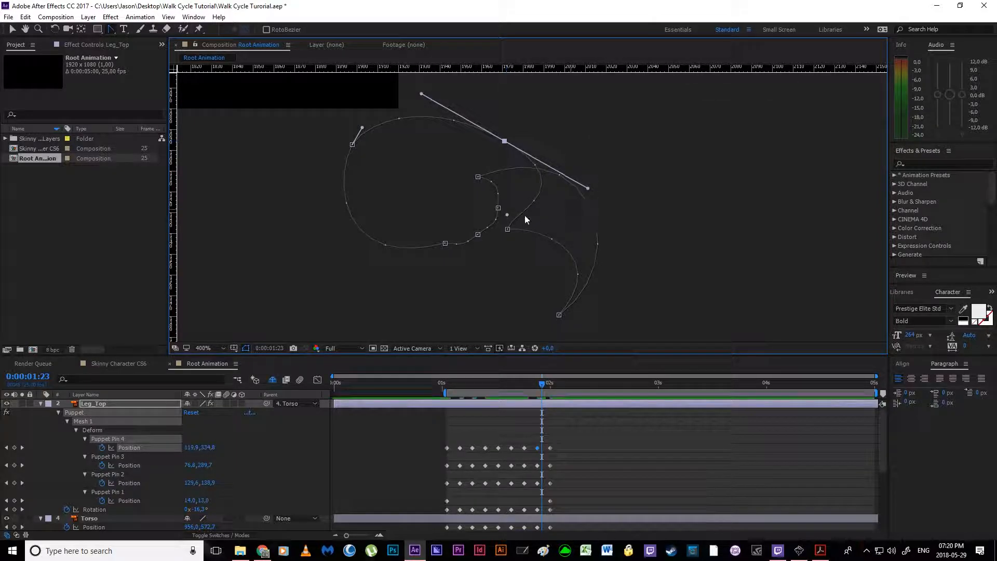
pyautogui.moveTo(507, 215); pyautogui.dragTo(548, 164)
pyautogui.press('space')
pyautogui.moveTo(424, 96); pyautogui.dragTo(479, 141)
pyautogui.moveTo(584, 298); pyautogui.dragTo(563, 229)
# Step: Bend Puppet Pin 4's path between the sixth and seventh keyframes into an arched swing by repositioning the handles of both points
pyautogui.moveTo(388, 205); pyautogui.dragTo(388, 170)
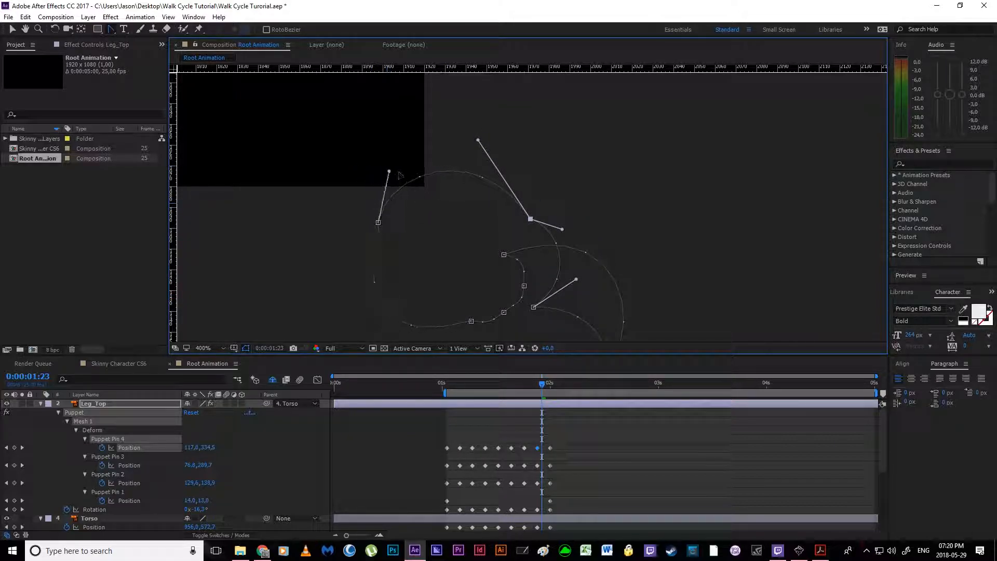
pyautogui.moveTo(379, 223); pyautogui.dragTo(388, 170)
pyautogui.moveTo(371, 276); pyautogui.dragTo(489, 185)
pyautogui.moveTo(392, 232); pyautogui.dragTo(412, 208)
pyautogui.moveTo(390, 325); pyautogui.dragTo(518, 239)
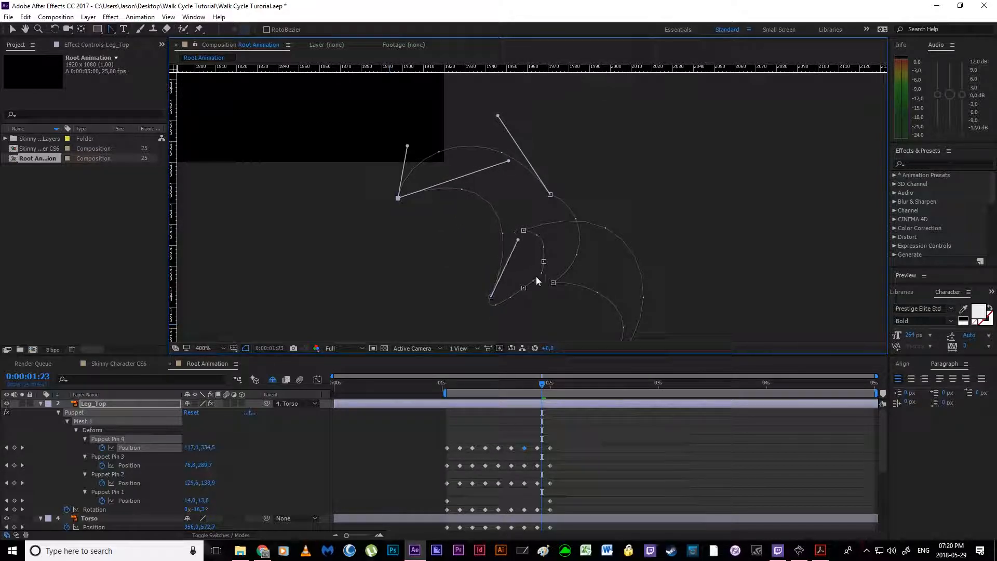
pyautogui.moveTo(509, 162); pyautogui.dragTo(485, 174)
pyautogui.moveTo(373, 205); pyautogui.dragTo(478, 166)
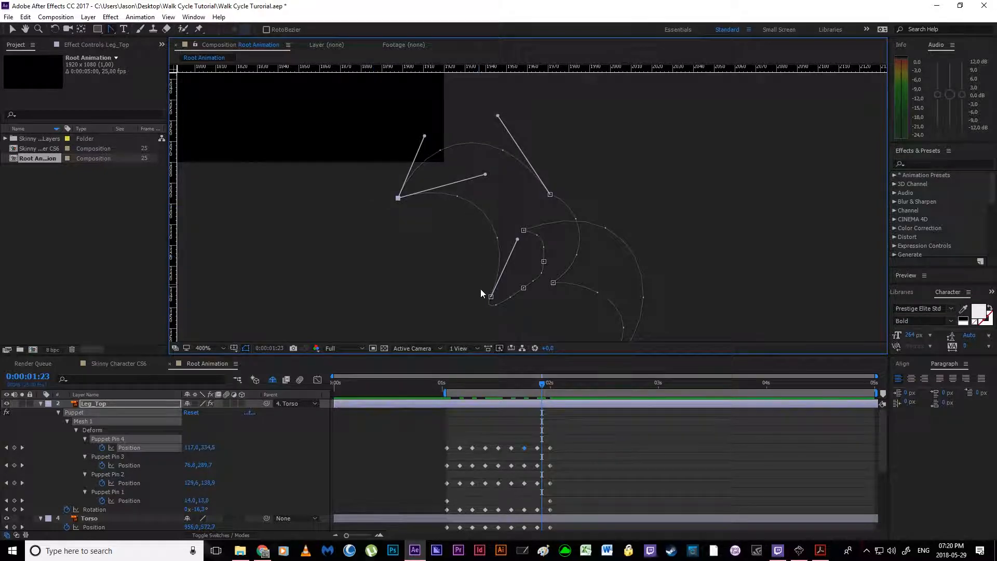
# Step: Reshape Puppet Pin 4's path between the fifth and sixth keyframes by shortening their facing handles and pulling out new ones
pyautogui.keyDown('ctrl'); pyautogui.click(491, 298); pyautogui.keyUp('ctrl')
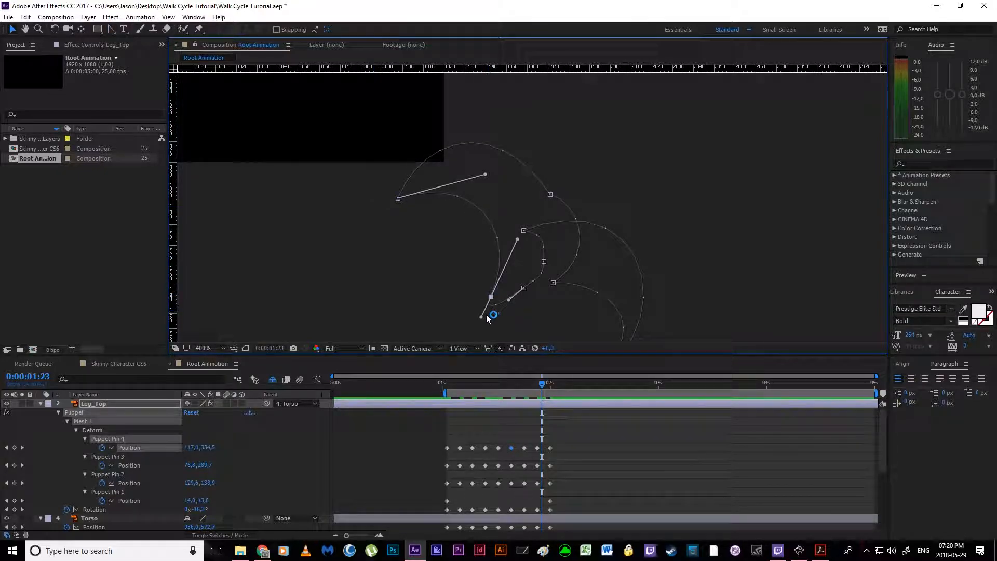
pyautogui.moveTo(481, 317); pyautogui.dragTo(508, 263)
pyautogui.moveTo(509, 299); pyautogui.dragTo(526, 287)
pyautogui.moveTo(461, 303); pyautogui.dragTo(466, 257)
pyautogui.click(110, 29)
pyautogui.moveTo(469, 306); pyautogui.dragTo(516, 206)
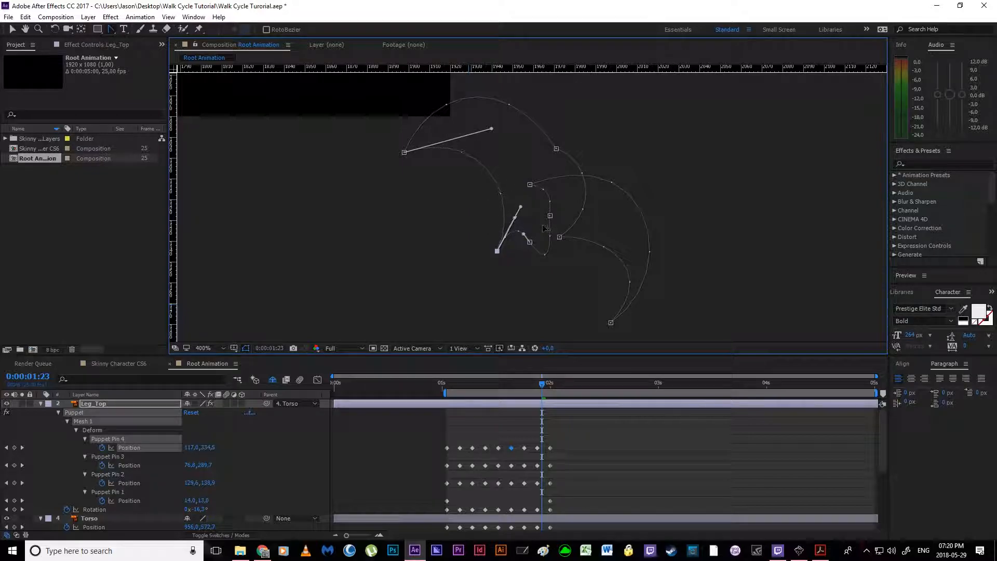
pyautogui.moveTo(531, 243); pyautogui.dragTo(560, 234)
# Step: Play the full walk animation and scrub back to the first contact pose to review Leg_Top's revised motion
pyautogui.scroll(-3, 482, 177)
pyautogui.press('space')
pyautogui.moveTo(542, 387); pyautogui.dragTo(444, 413)
pyautogui.click(473, 423)
pyautogui.scroll(-2, 451, 293)
pyautogui.moveTo(428, 229); pyautogui.dragTo(418, 274)
pyautogui.click(419, 273)
# Step: End the work area at 0:00:02:00 and play the walk cycle as a loop
pyautogui.moveTo(545, 384); pyautogui.dragTo(549, 384)
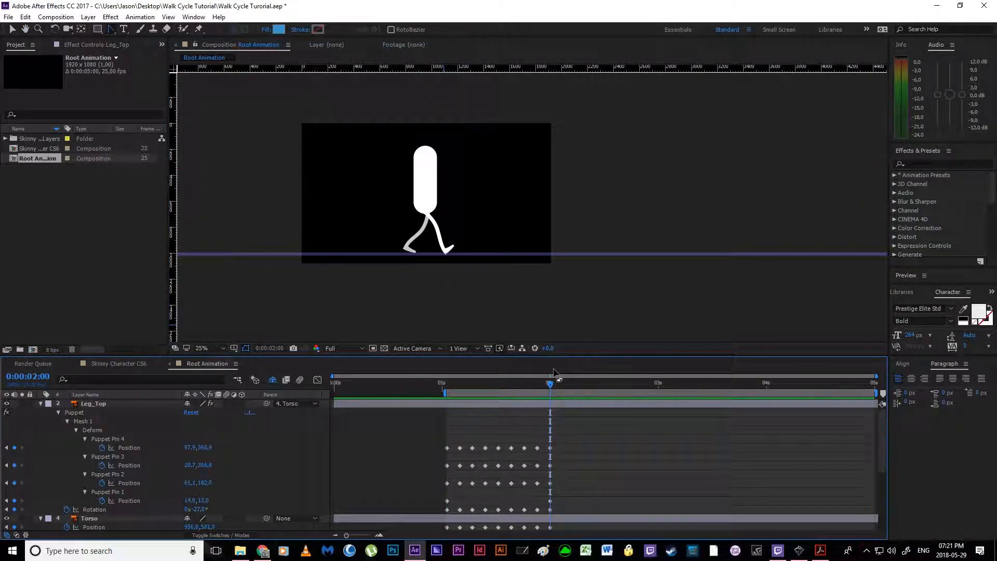
pyautogui.press('n')
pyautogui.press('space')
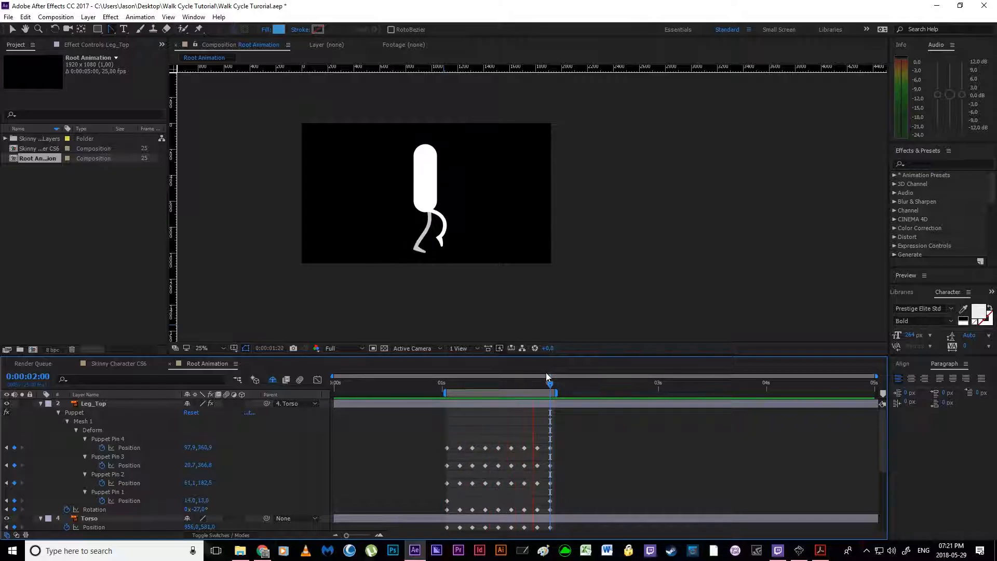
# Step: Reveal Leg_Top's Position property alongside its other properties and start keyframing it at 0:00:01:01
pyautogui.click(445, 385)
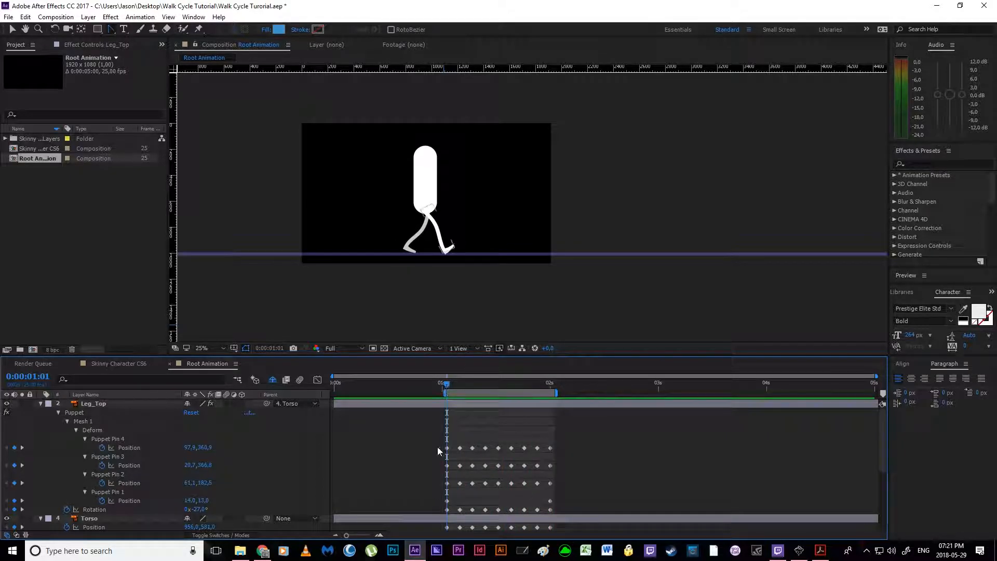
pyautogui.click(168, 438)
pyautogui.click(121, 404)
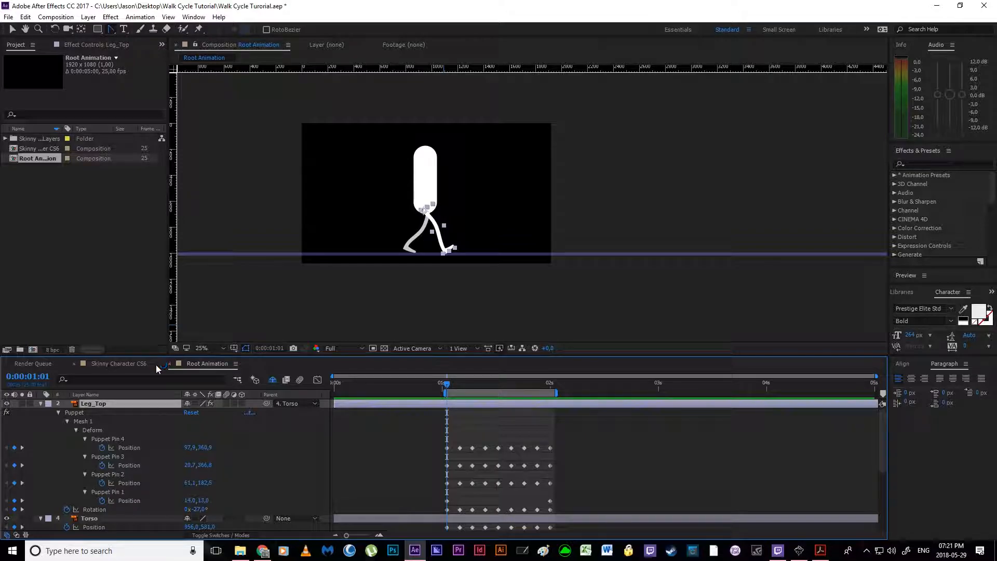
pyautogui.hotkey('shift', 'p')
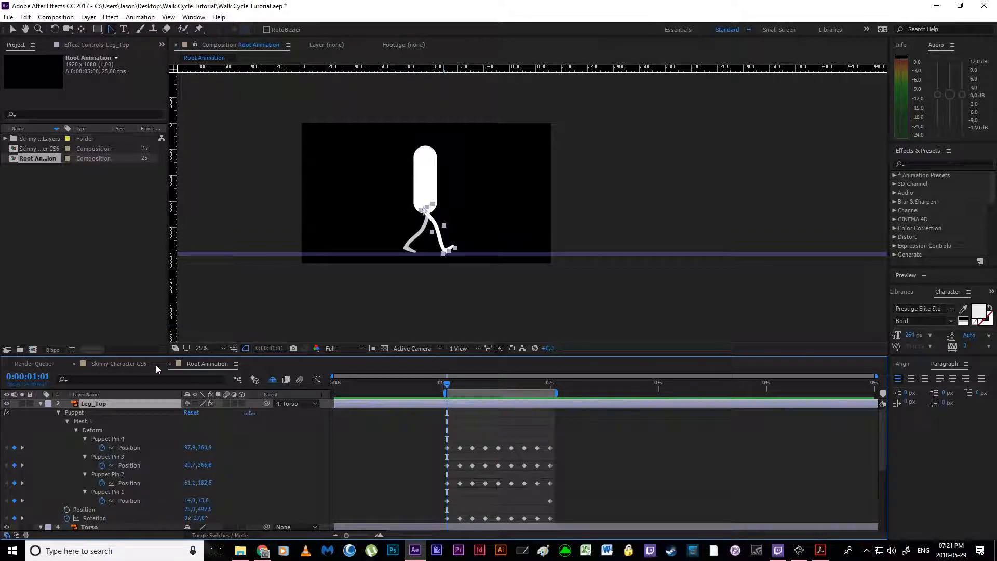
pyautogui.click(67, 510)
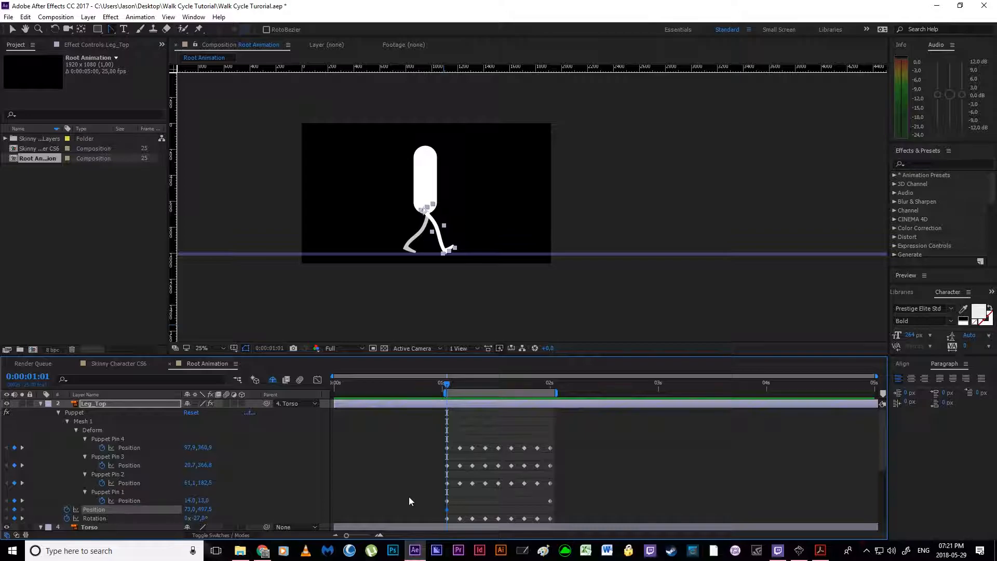
# Step: Scrub to the passing pose at 0:00:01:07 and compare it with the Week 5 - Walk Cycles PDF in Acrobat Reader
pyautogui.press('.')
pyautogui.press('space')
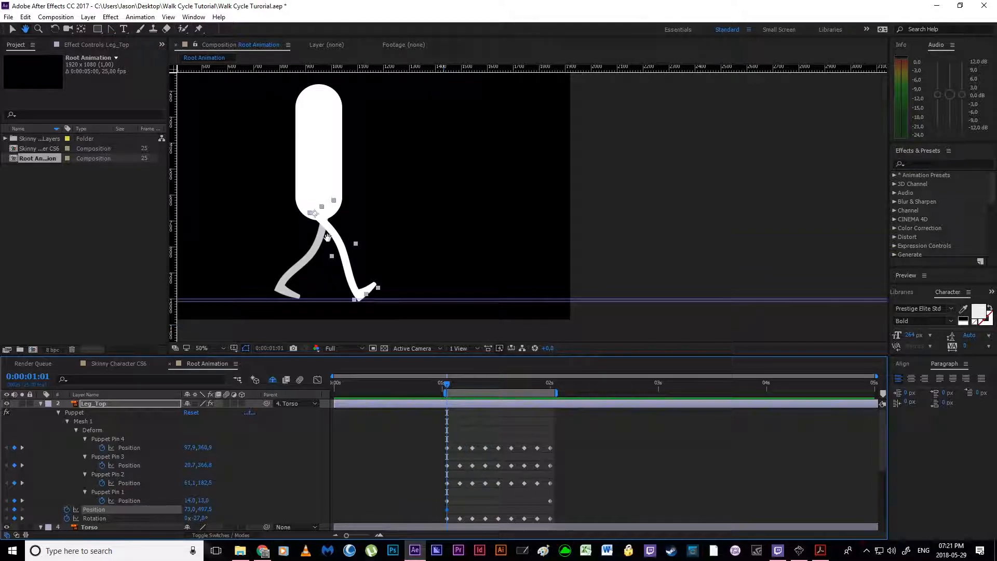
pyautogui.moveTo(298, 242); pyautogui.dragTo(418, 234)
pyautogui.scroll(1, 417, 235)
pyautogui.moveTo(282, 306); pyautogui.dragTo(330, 272)
pyautogui.moveTo(368, 240)
pyautogui.mouseDown()
pyautogui.moveTo(411, 212)
pyautogui.moveTo(383, 231)
pyautogui.mouseUp()
pyautogui.press('space')
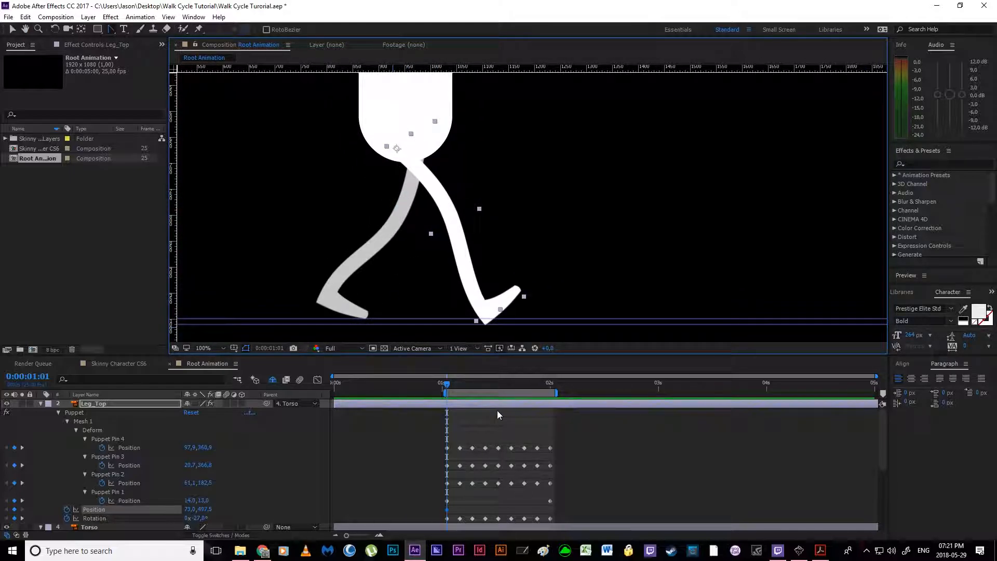
pyautogui.moveTo(444, 385); pyautogui.dragTo(473, 401)
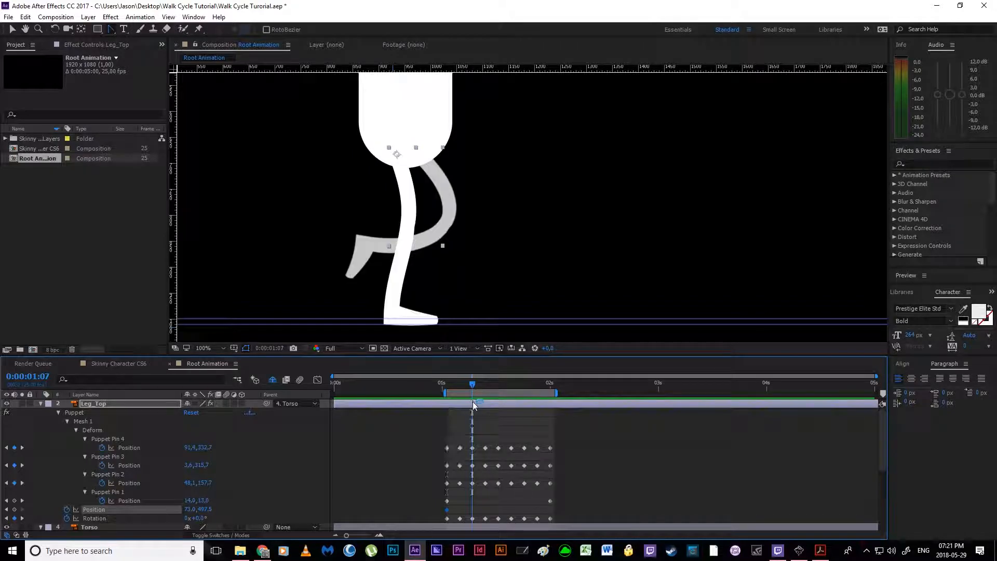
pyautogui.click(821, 551)
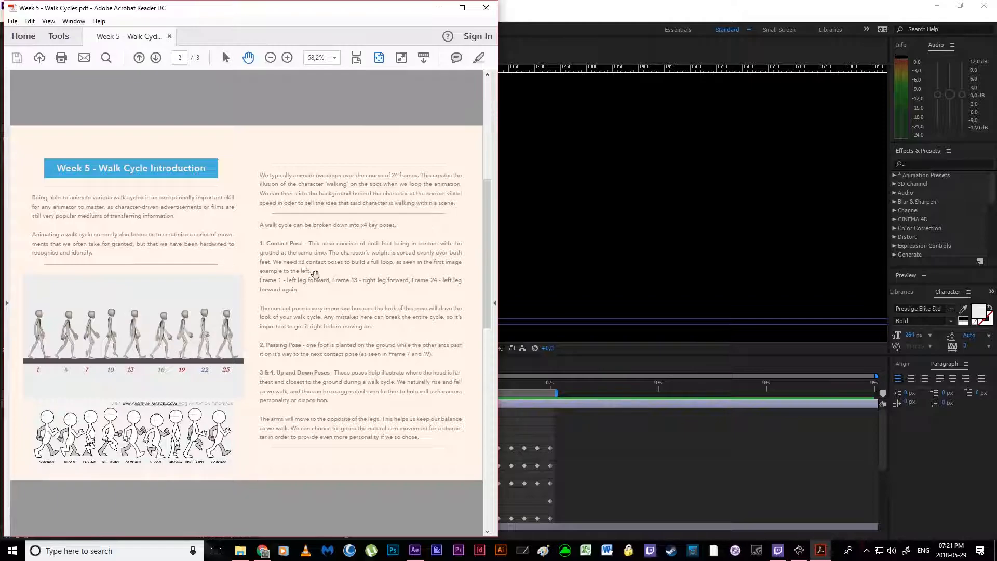
pyautogui.click(439, 8)
# Step: Add Leg_Top Position keyframes at 0:00:01:07 and 0:00:01:13, and return to 0:00:01:01
pyautogui.moveTo(472, 385)
pyautogui.mouseDown()
pyautogui.moveTo(450, 392)
pyautogui.moveTo(498, 391)
pyautogui.moveTo(474, 400)
pyautogui.mouseUp()
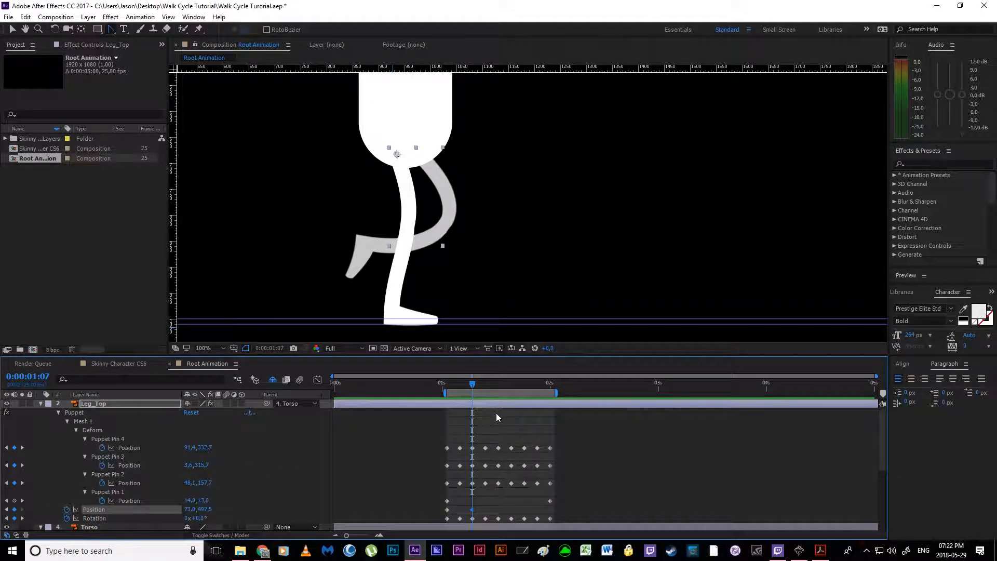
pyautogui.moveTo(477, 385); pyautogui.dragTo(500, 385)
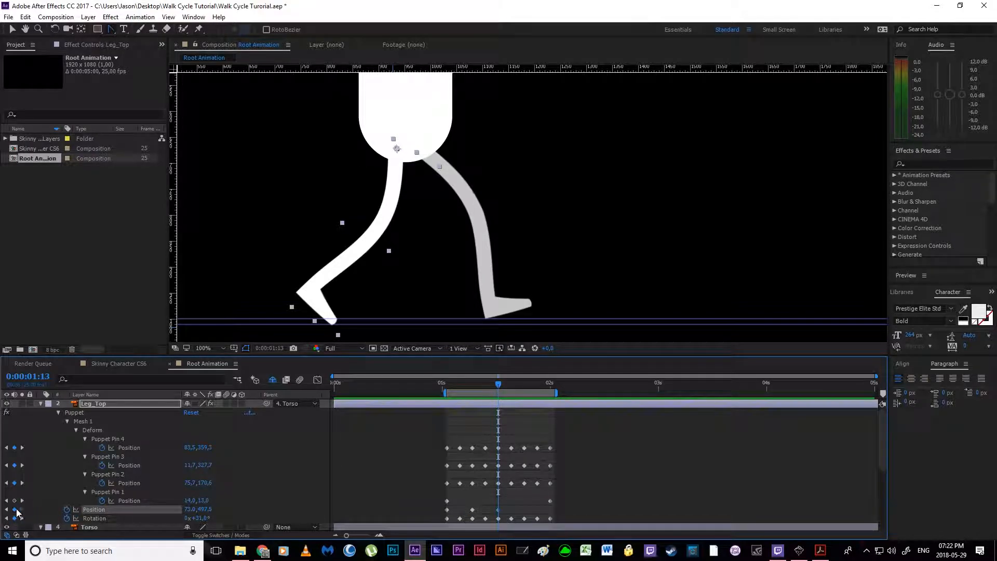
pyautogui.moveTo(491, 383); pyautogui.dragTo(445, 393)
# Step: Try shifting Leg_Top to the right at the 0:00:01:01 Position keyframe
pyautogui.click(463, 501)
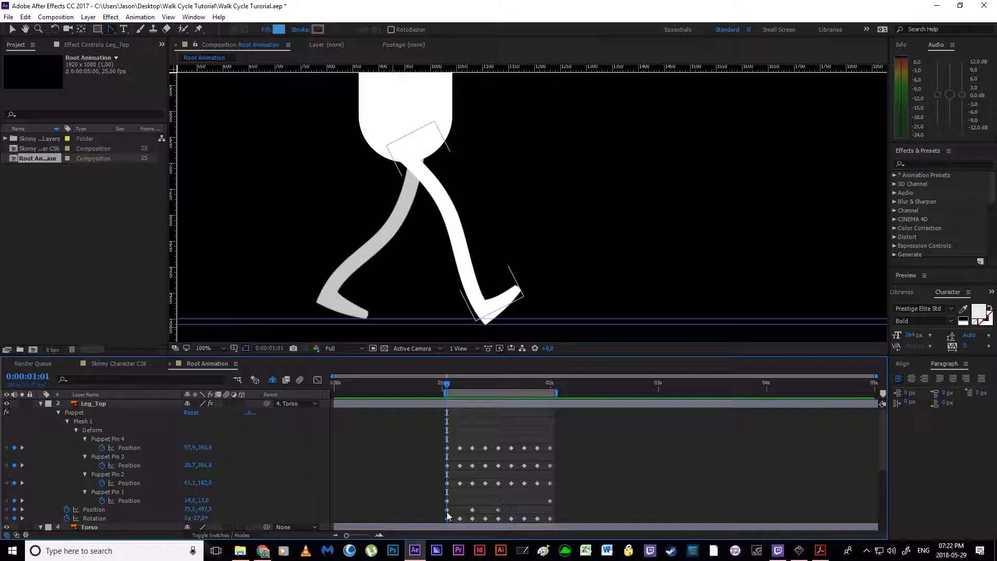
pyautogui.click(447, 510)
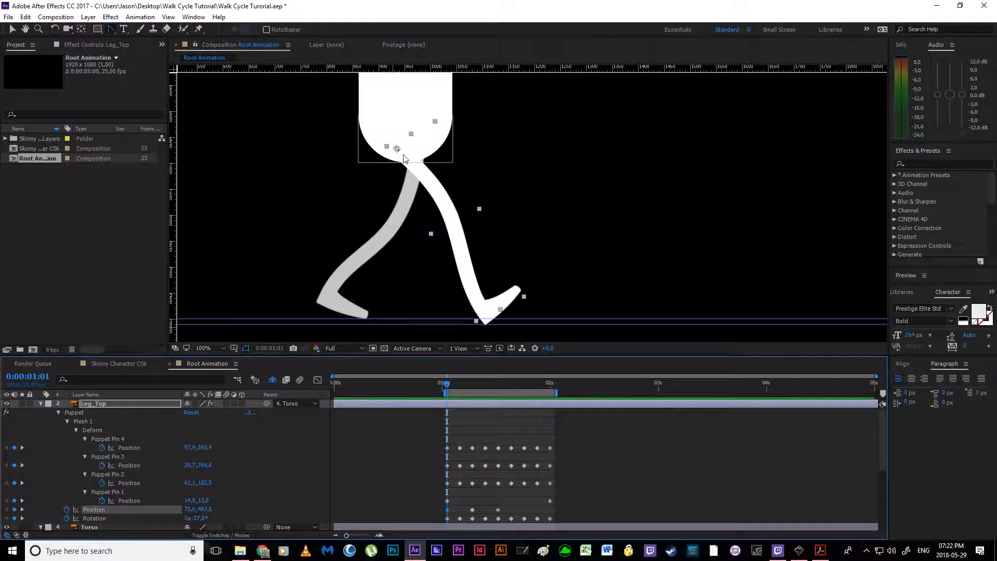
pyautogui.press('v')
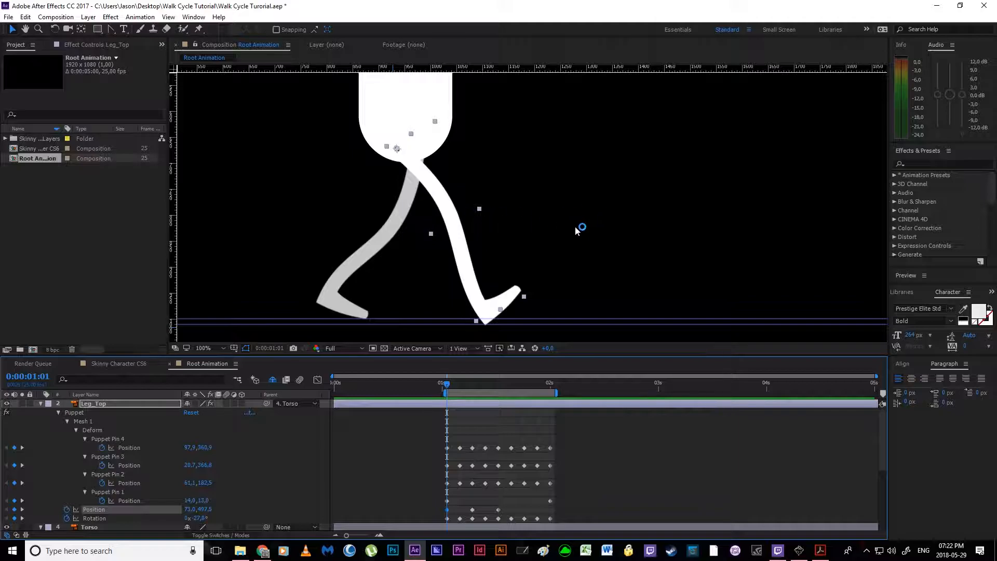
pyautogui.moveTo(438, 196); pyautogui.dragTo(450, 194)
pyautogui.hotkey('ctrl', 'z')
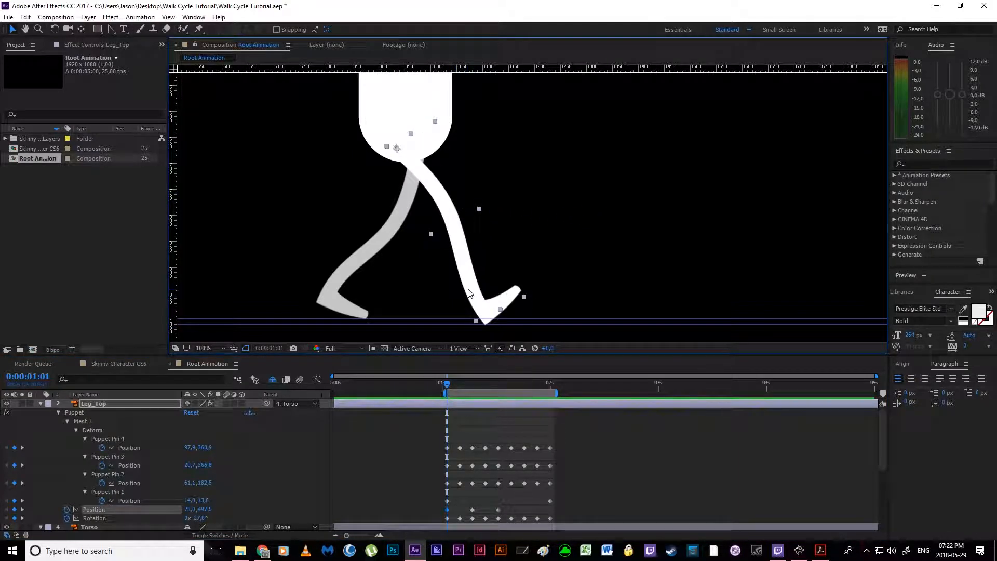
pyautogui.hotkey('shift', 'Right')
pyautogui.hotkey('shift', 'Right')
pyautogui.hotkey('shift', 'Right')
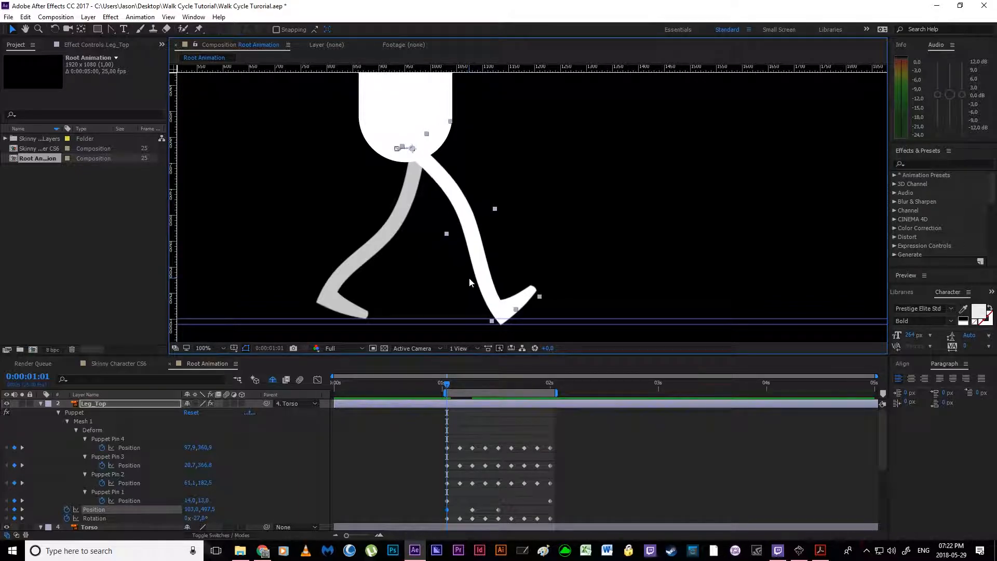
pyautogui.hotkey('shift', 'Left')
pyautogui.hotkey('shift', 'Left')
pyautogui.hotkey('shift', 'Left')
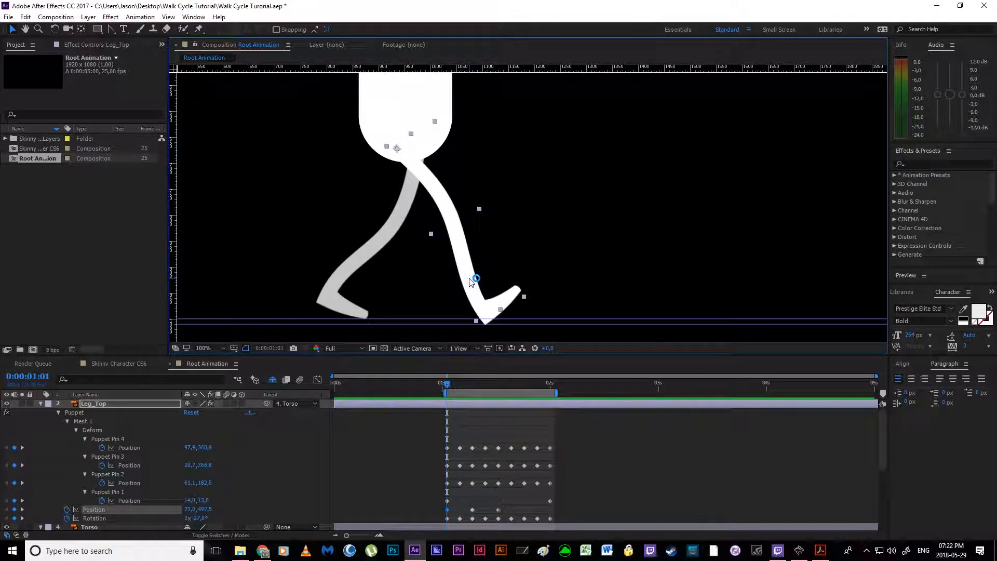
pyautogui.press('space')
pyautogui.press('space')
pyautogui.moveTo(461, 255); pyautogui.dragTo(466, 258)
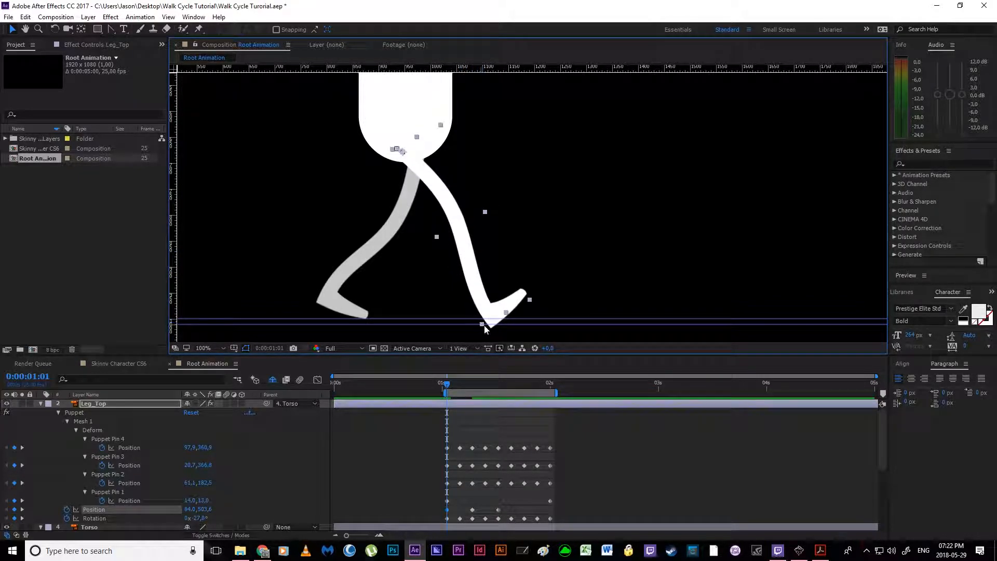
pyautogui.hotkey('ctrl', 'z')
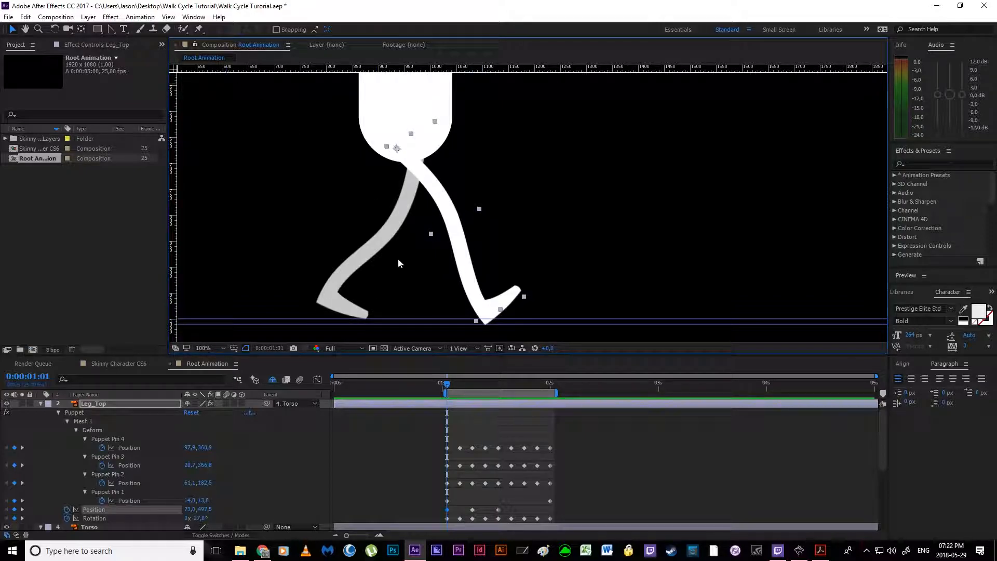
# Step: Inspect the front foot near the ground guides and turn off Snap to Guides
pyautogui.scroll(1, 489, 324)
pyautogui.moveTo(338, 268); pyautogui.dragTo(329, 91)
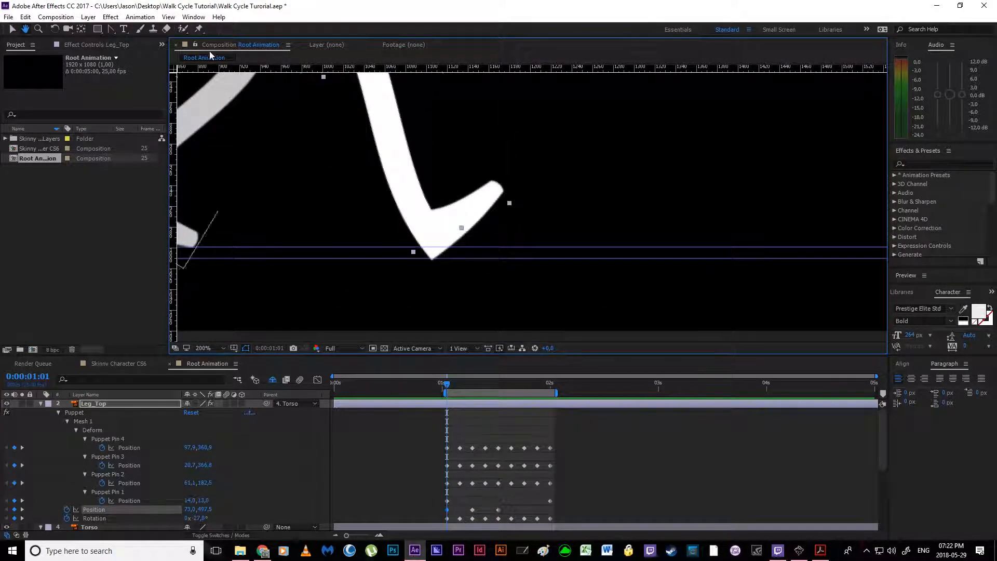
pyautogui.click(169, 17)
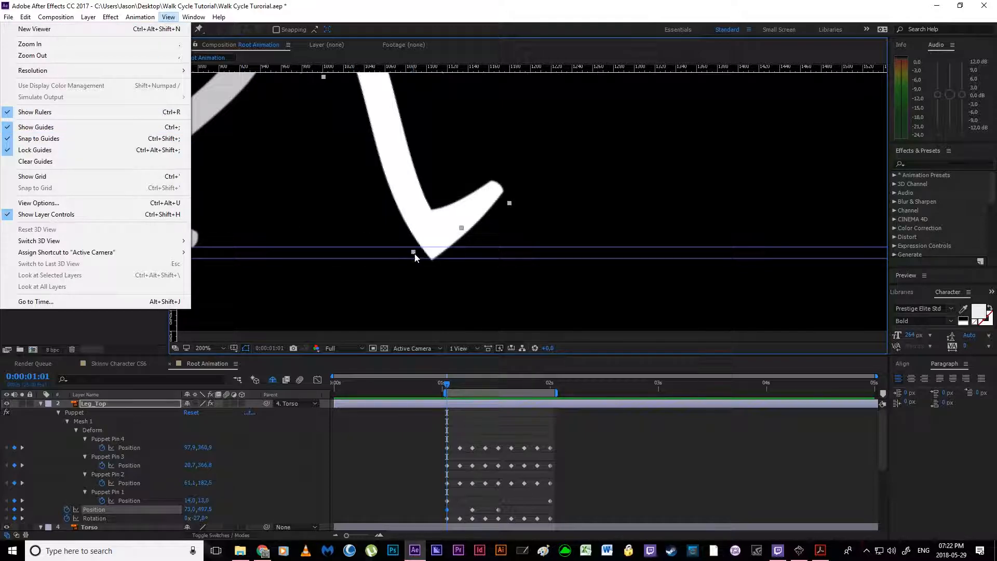
pyautogui.click(59, 142)
pyautogui.scroll(-4, 364, 192)
pyautogui.scroll(2, 367, 227)
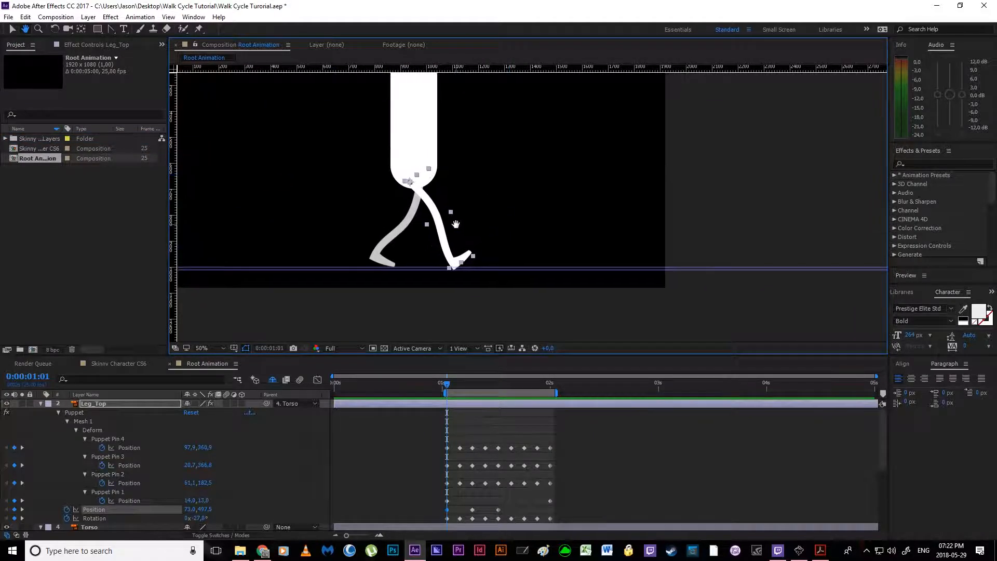
# Step: Move Leg_Top to Position 108.0, 497.5 at 0:00:01:01 and bend its hip path with the keyframe's handle
pyautogui.moveTo(367, 227); pyautogui.dragTo(388, 223)
pyautogui.scroll(1, 366, 204)
pyautogui.moveTo(337, 203); pyautogui.dragTo(627, 251)
pyautogui.scroll(1, 404, 208)
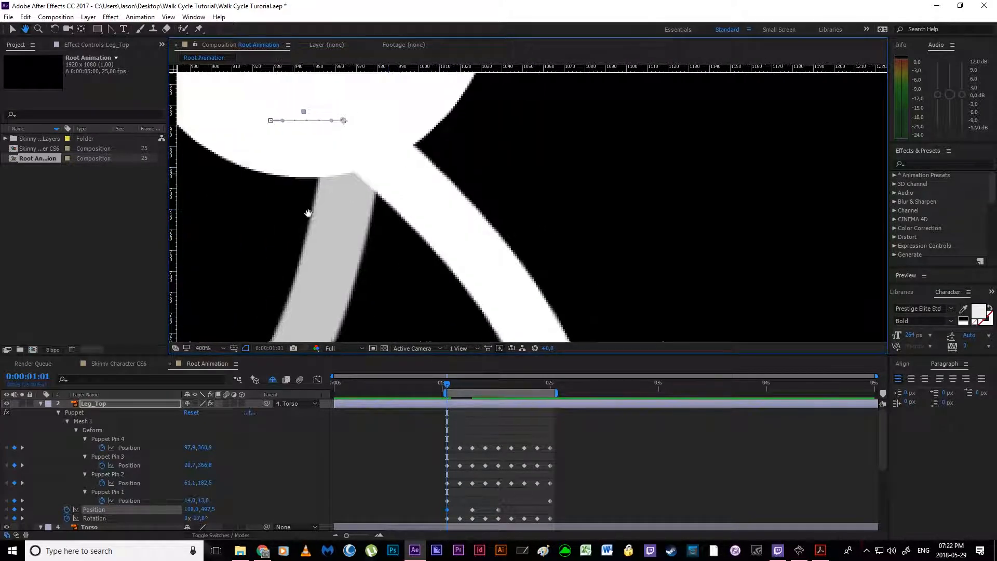
pyautogui.moveTo(296, 196); pyautogui.dragTo(370, 291)
pyautogui.moveTo(356, 215); pyautogui.dragTo(394, 234)
pyautogui.moveTo(366, 232); pyautogui.dragTo(364, 185)
pyautogui.moveTo(395, 232); pyautogui.dragTo(288, 179)
pyautogui.scroll(-2, 371, 191)
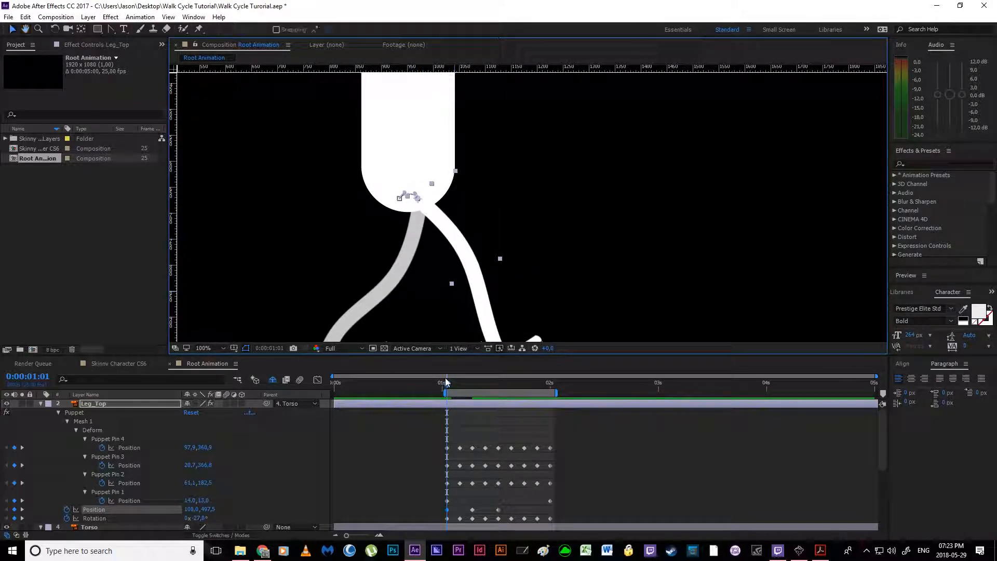
# Step: Nudge Leg_Top to Position 93.0, 497.5 at 0:00:01:07 and pull that keyframe's handle down to curve the hip path
pyautogui.moveTo(445, 387); pyautogui.dragTo(473, 387)
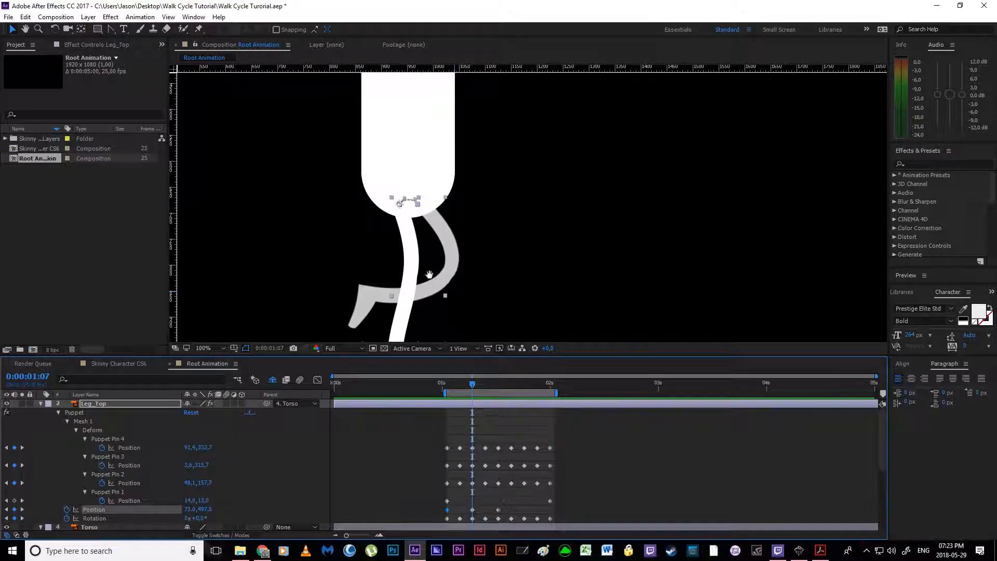
pyautogui.moveTo(430, 284); pyautogui.dragTo(427, 214)
pyautogui.moveTo(426, 258); pyautogui.dragTo(423, 284)
pyautogui.press('v')
pyautogui.hotkey('shift', 'Right')
pyautogui.hotkey('shift', 'Right')
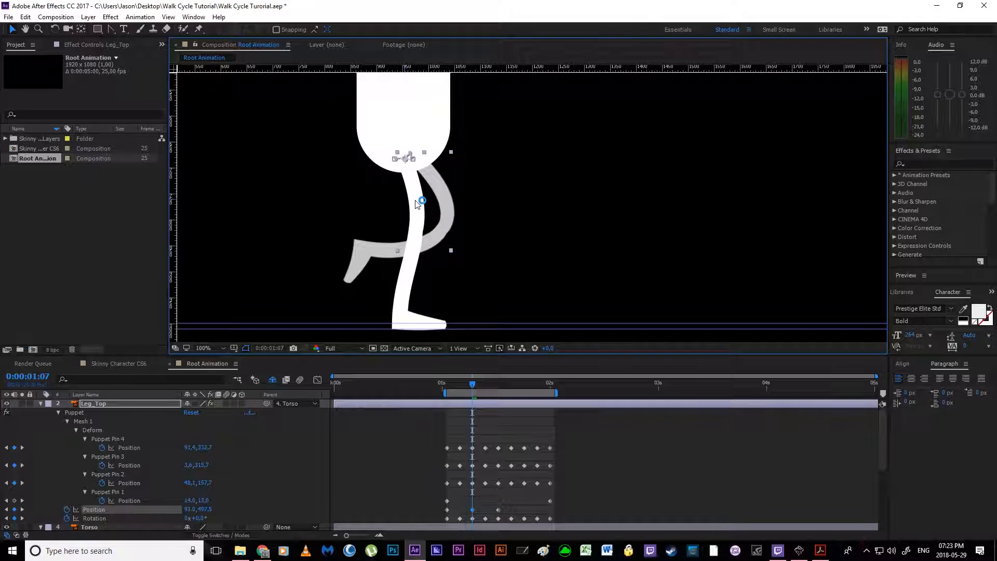
pyautogui.scroll(4, 415, 204)
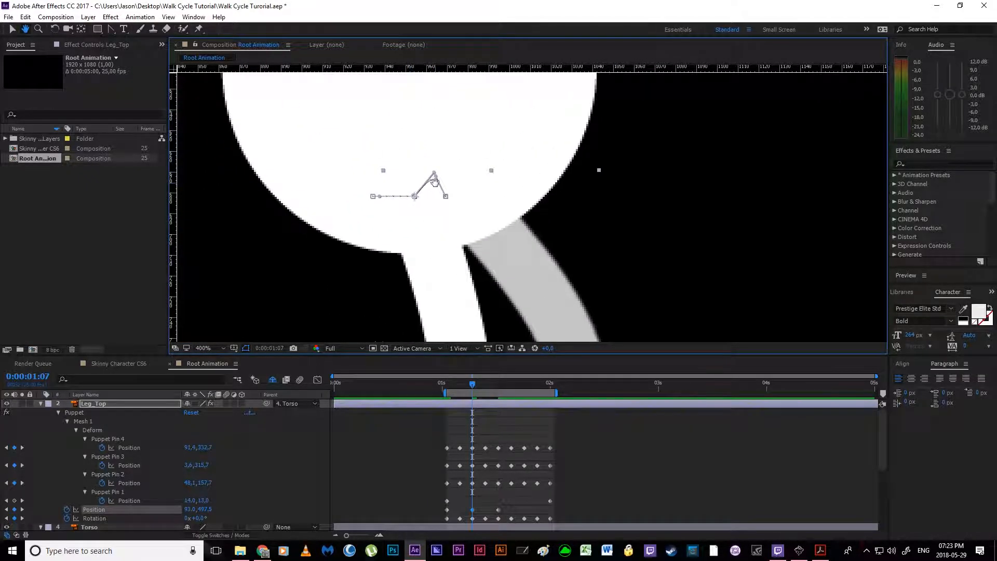
pyautogui.moveTo(434, 176); pyautogui.dragTo(445, 208)
pyautogui.scroll(-4, 446, 208)
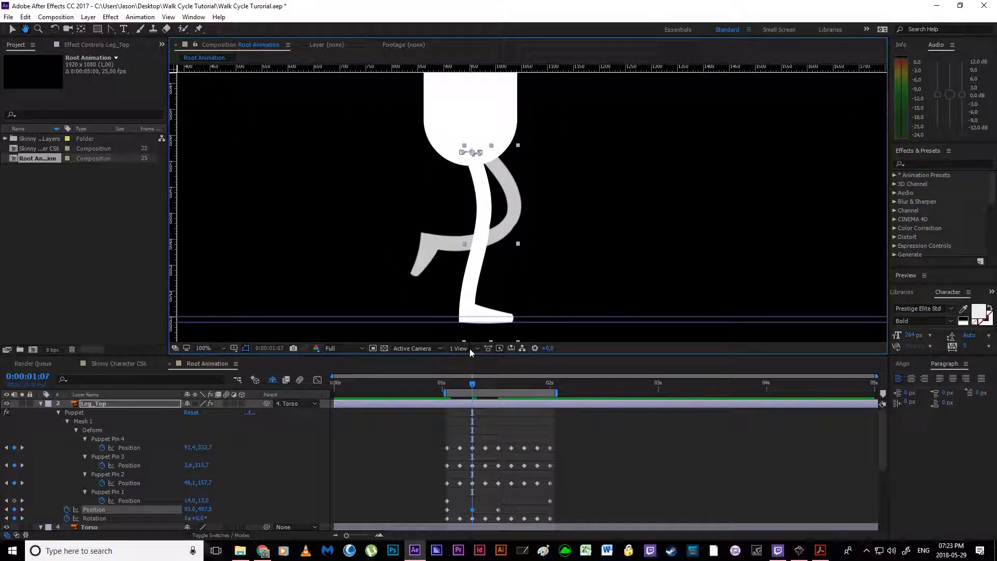
# Step: Pull the handle of Leg_Top's 0:00:01:13 Position keyframe down so the last hip path segment dips
pyautogui.moveTo(474, 386); pyautogui.dragTo(498, 384)
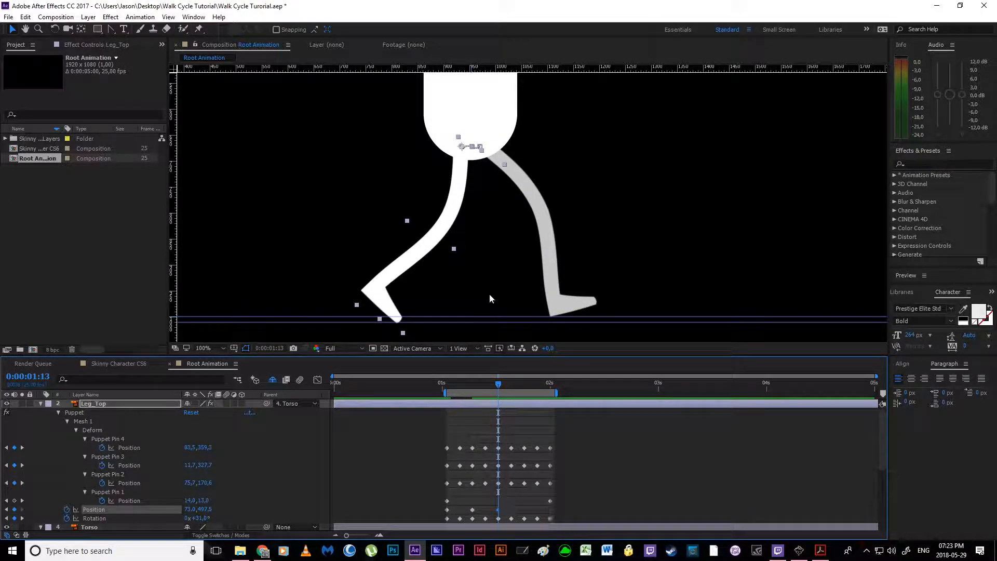
pyautogui.scroll(4, 491, 221)
pyautogui.press('v')
pyautogui.moveTo(408, 234); pyautogui.dragTo(416, 252)
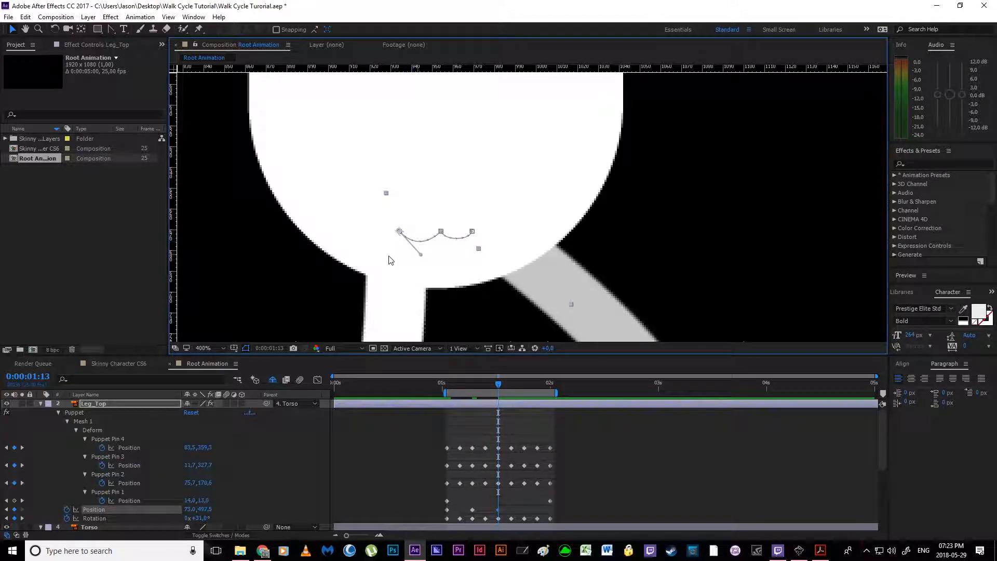
pyautogui.scroll(-6, 406, 260)
pyautogui.scroll(1, 445, 209)
pyautogui.moveTo(482, 231); pyautogui.dragTo(496, 229)
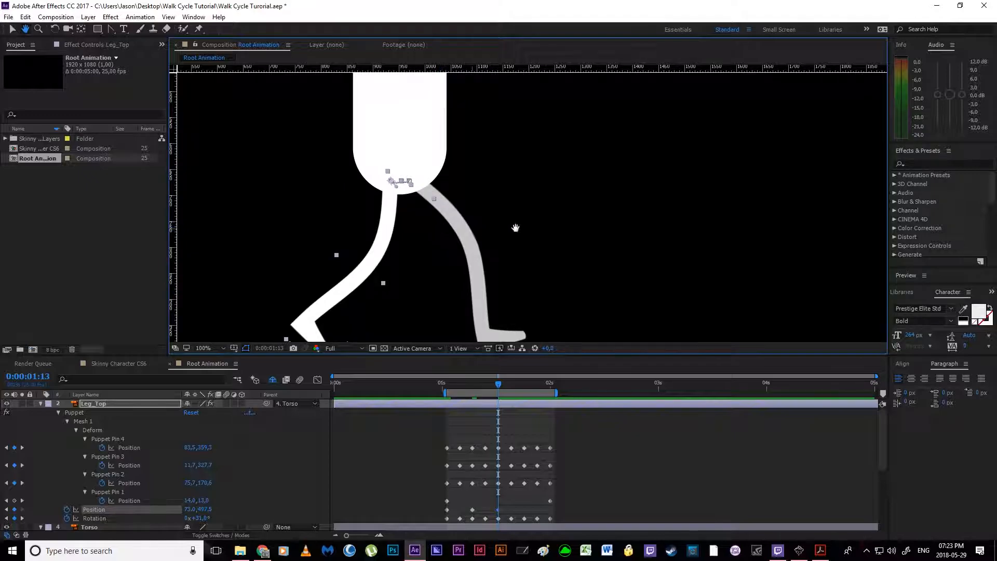
pyautogui.click(500, 233)
# Step: Check the walk cycle reference PDF and nudge Leg_Top to Position 93.0, 497.5 at 0:00:01:19
pyautogui.click(493, 389)
pyautogui.moveTo(492, 385); pyautogui.dragTo(523, 387)
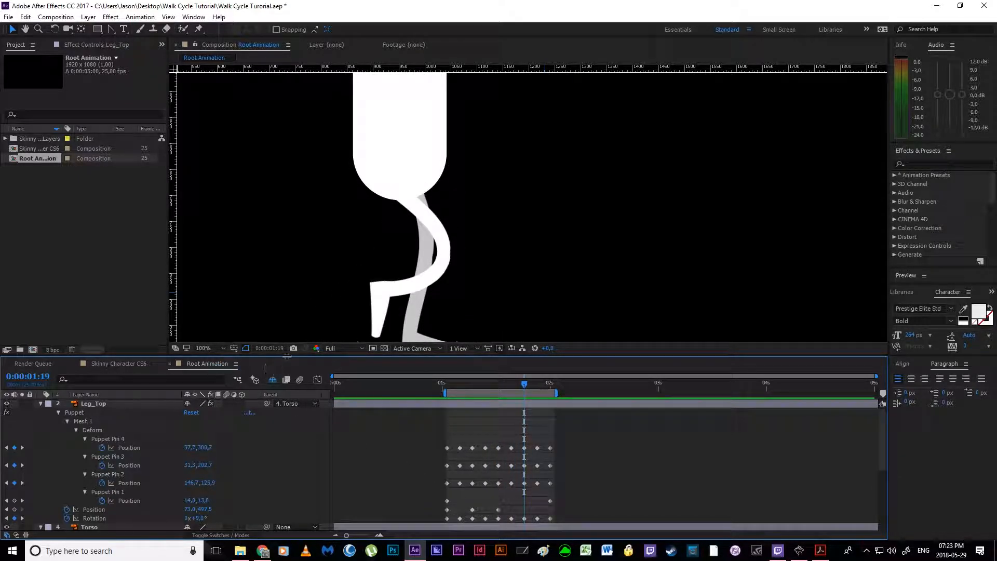
pyautogui.click(821, 551)
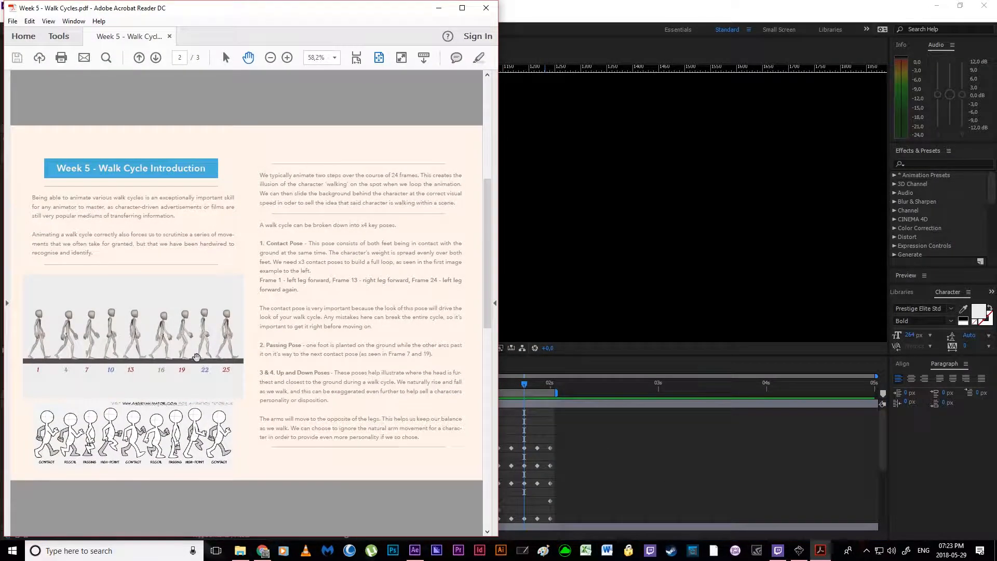
pyautogui.click(714, 452)
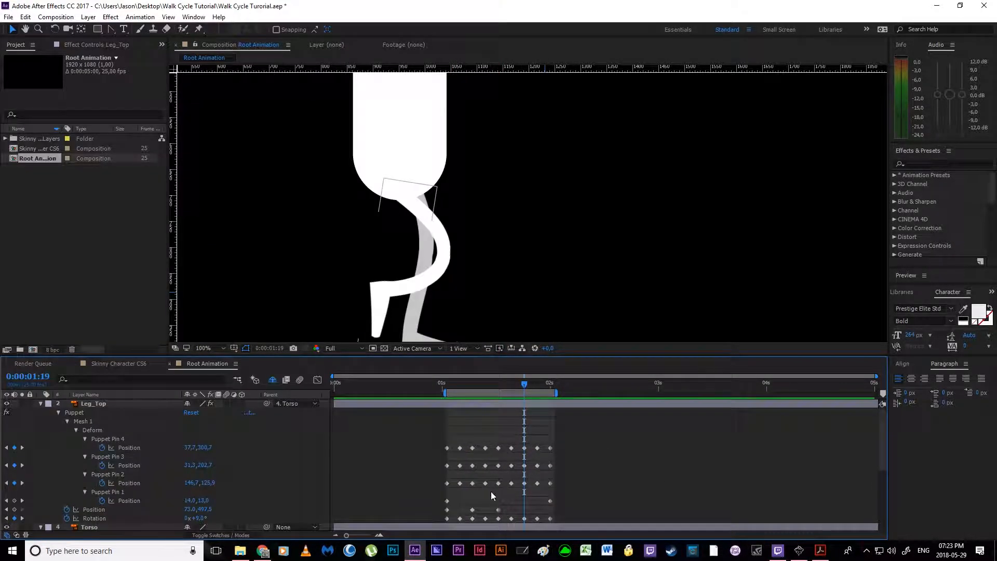
pyautogui.click(473, 509)
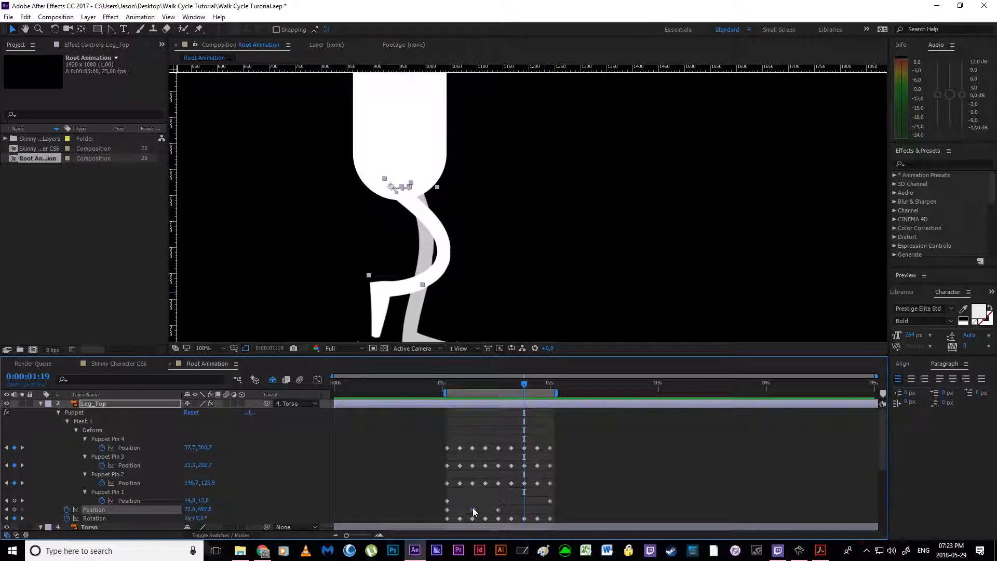
pyautogui.hotkey('shift', 'Right')
pyautogui.hotkey('shift', 'Right')
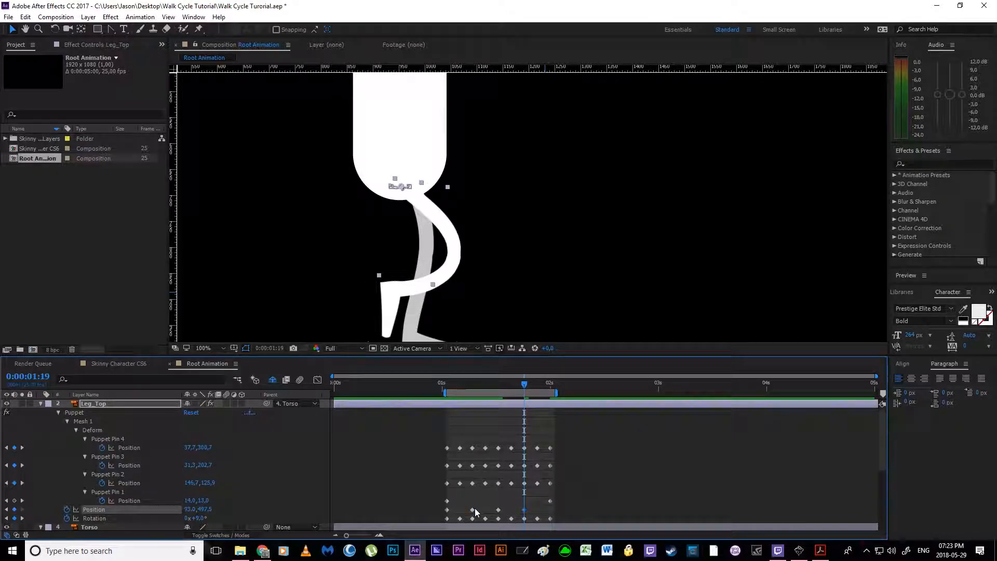
# Step: Pull the handles of Leg_Top's 0:00:01:13 and 0:00:01:19 Position keyframes down so the returning hip path dips
pyautogui.scroll(2, 375, 242)
pyautogui.moveTo(269, 200); pyautogui.dragTo(734, 254)
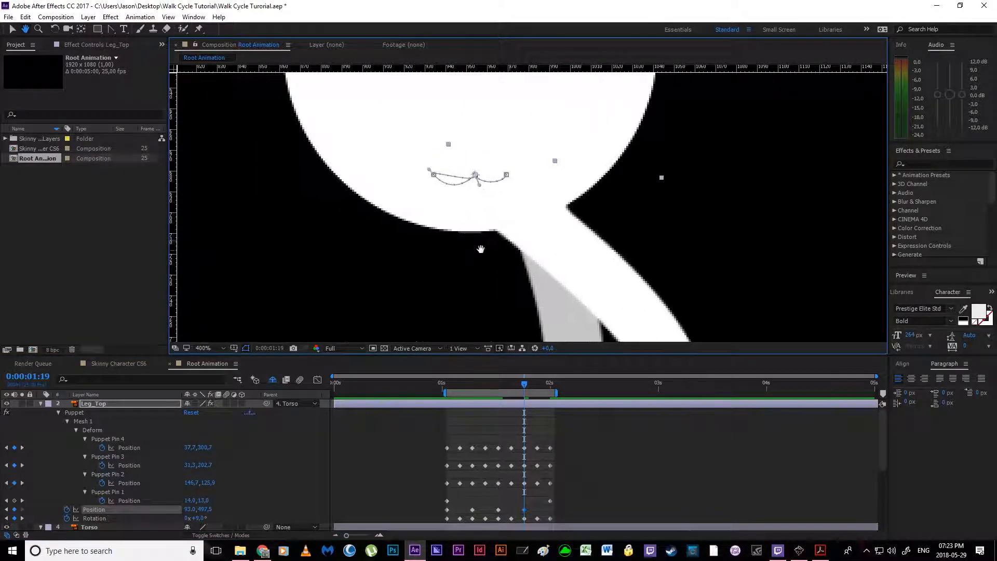
pyautogui.scroll(1, 499, 252)
pyautogui.moveTo(405, 232); pyautogui.dragTo(417, 297)
pyautogui.press('v')
pyautogui.moveTo(338, 196); pyautogui.dragTo(366, 222)
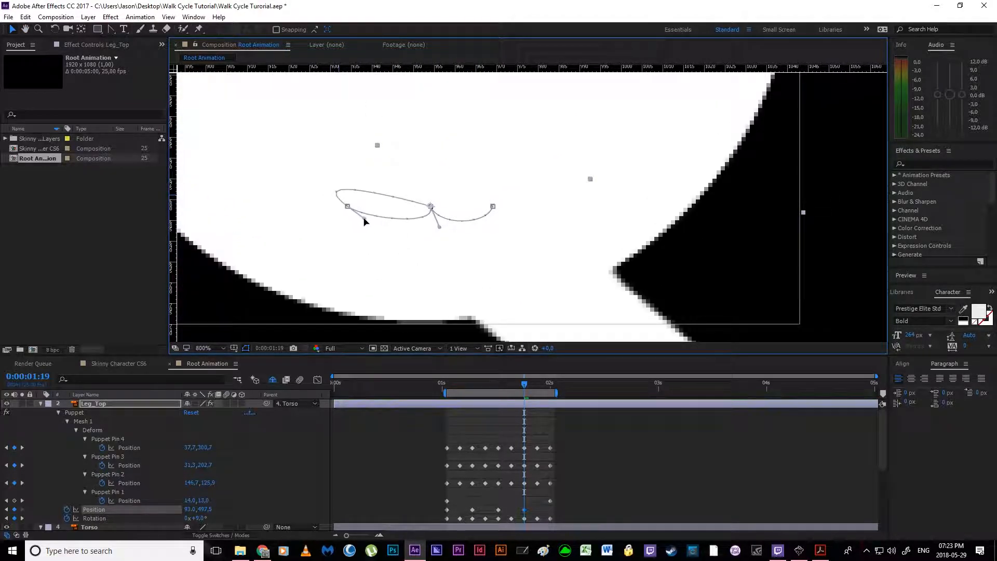
pyautogui.click(112, 29)
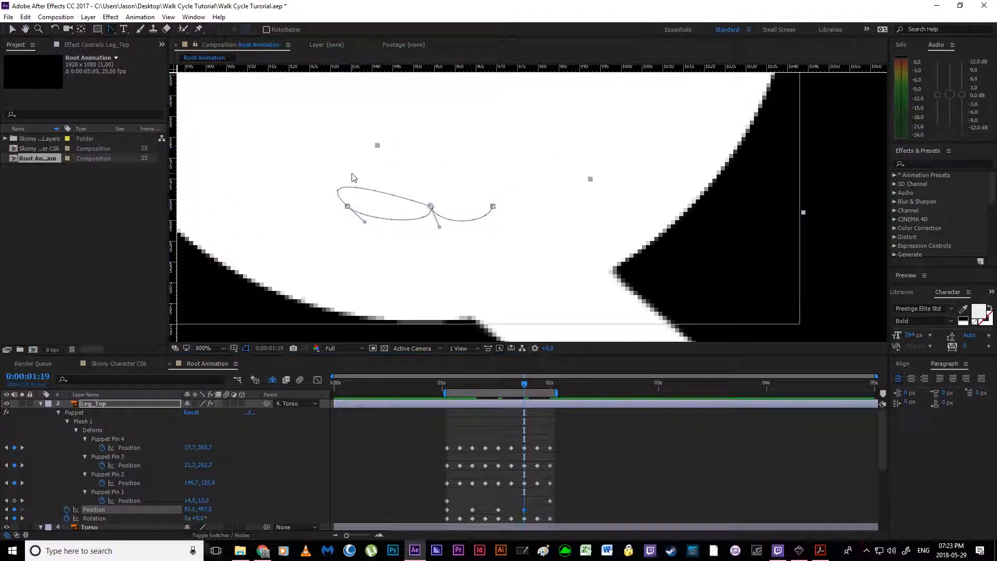
pyautogui.moveTo(348, 208); pyautogui.dragTo(365, 237)
pyautogui.moveTo(332, 177); pyautogui.dragTo(382, 246)
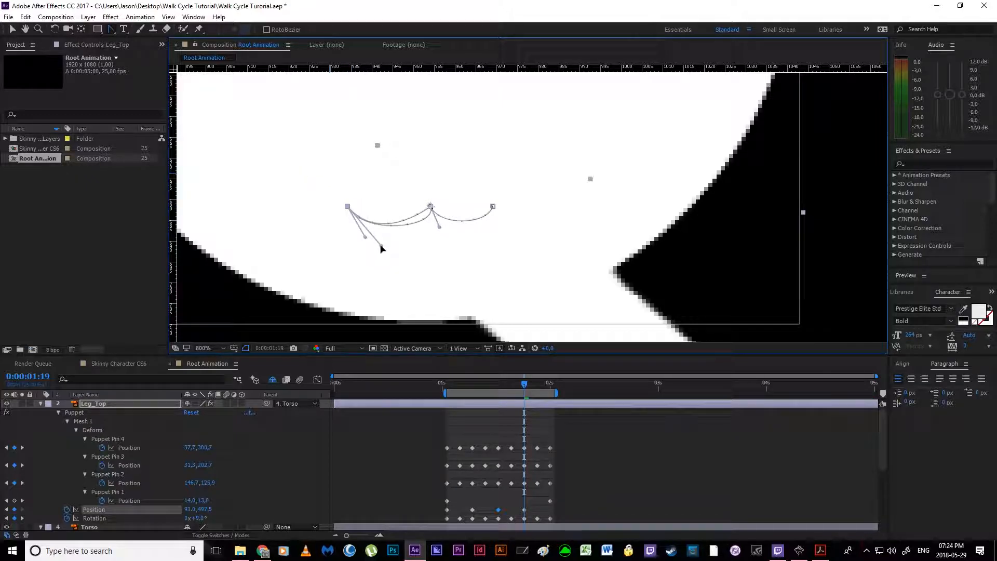
pyautogui.moveTo(441, 229); pyautogui.dragTo(415, 228)
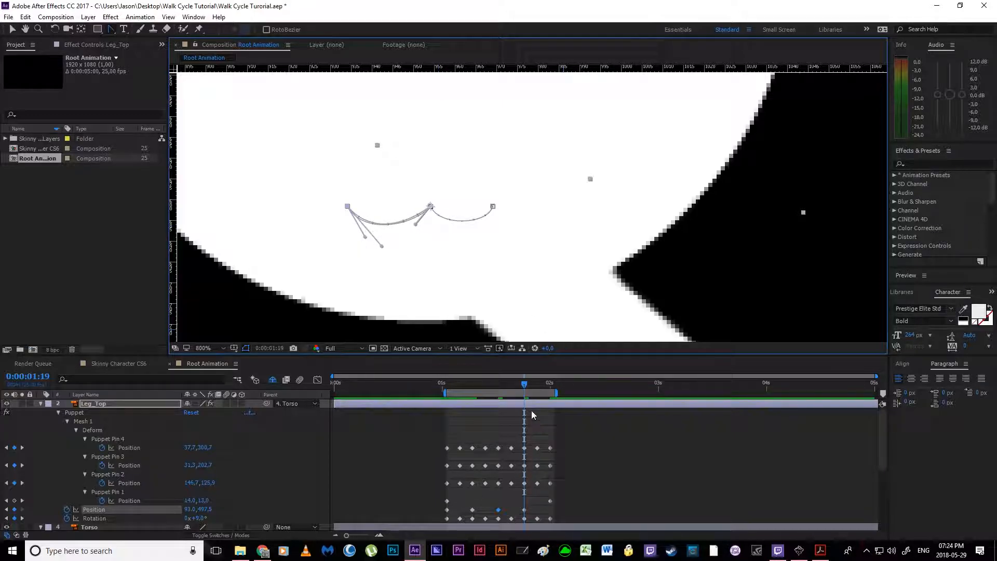
# Step: Copy Leg_Top's 0:00:01:01 Position keyframe to 0:00:02:00 and bend the final hip path segment with its handle
pyautogui.click(551, 386)
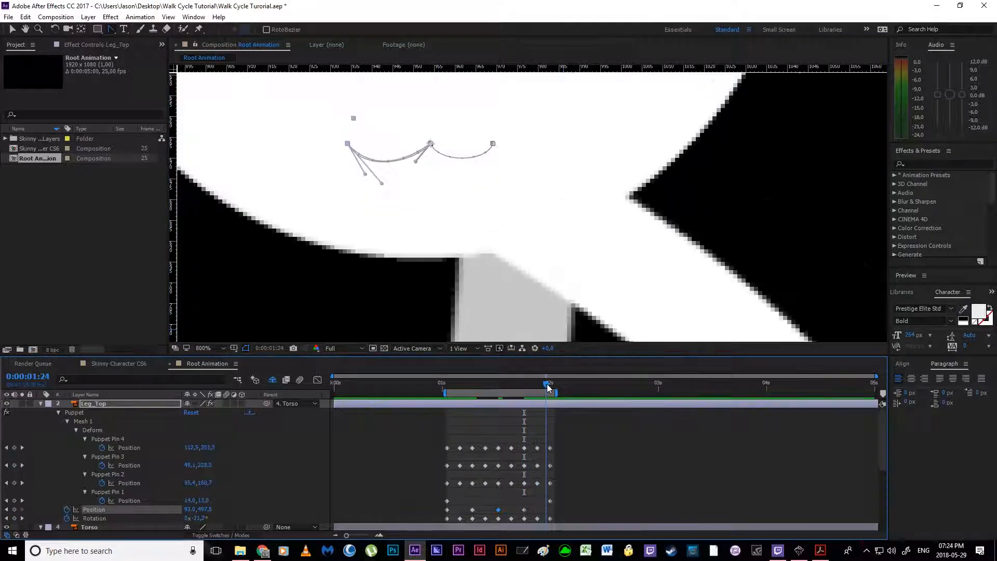
pyautogui.click(574, 460)
pyautogui.click(448, 510)
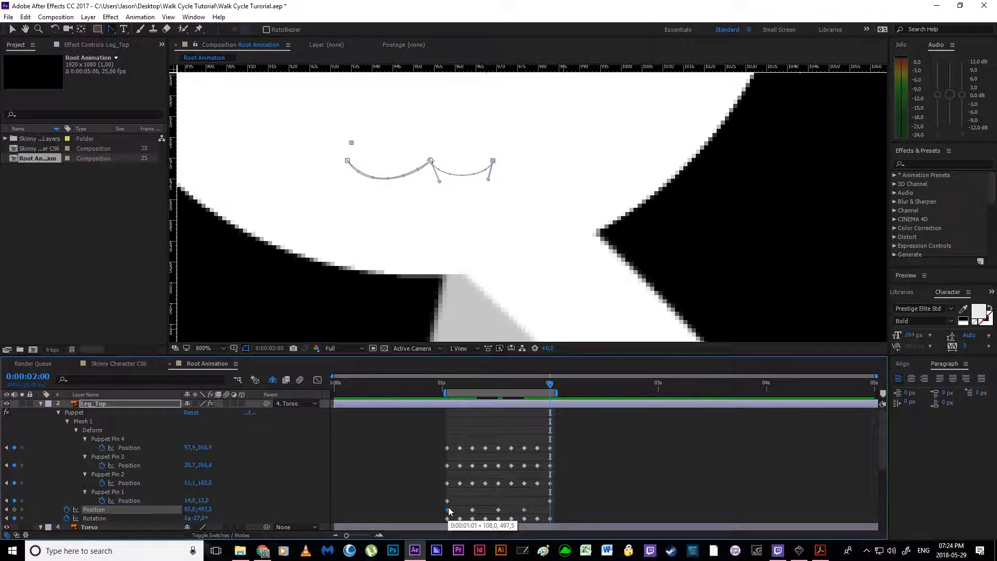
pyautogui.hotkey('ctrl', 'v')
pyautogui.moveTo(497, 141); pyautogui.dragTo(458, 197)
# Step: Play back the walk cycle to check the motion of Leg_Top's hip
pyautogui.scroll(-3, 458, 197)
pyautogui.moveTo(504, 302); pyautogui.dragTo(454, 210)
pyautogui.click(553, 424)
pyautogui.press('space')
pyautogui.press('space')
pyautogui.click(572, 453)
pyautogui.press('space')
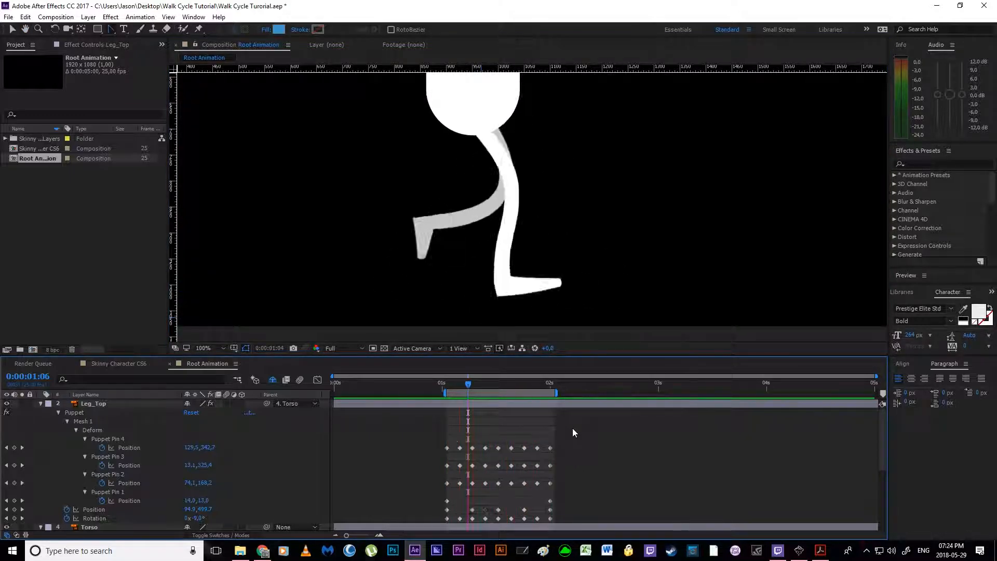
# Step: Start keyframing Leg_Bot's Position at 0:00:01:01
pyautogui.click(452, 388)
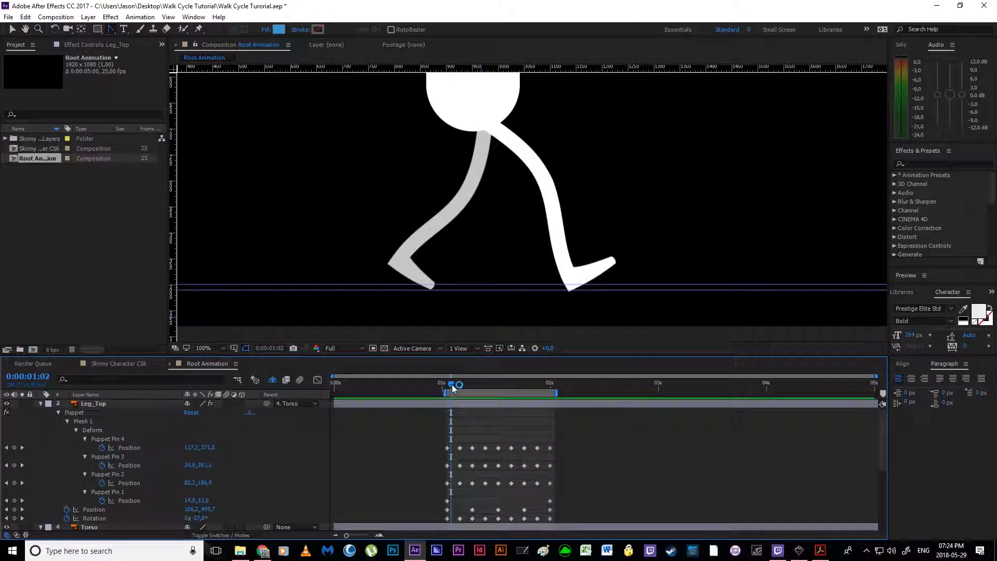
pyautogui.moveTo(450, 387); pyautogui.dragTo(447, 387)
pyautogui.click(462, 404)
pyautogui.scroll(-5, 471, 445)
pyautogui.click(461, 420)
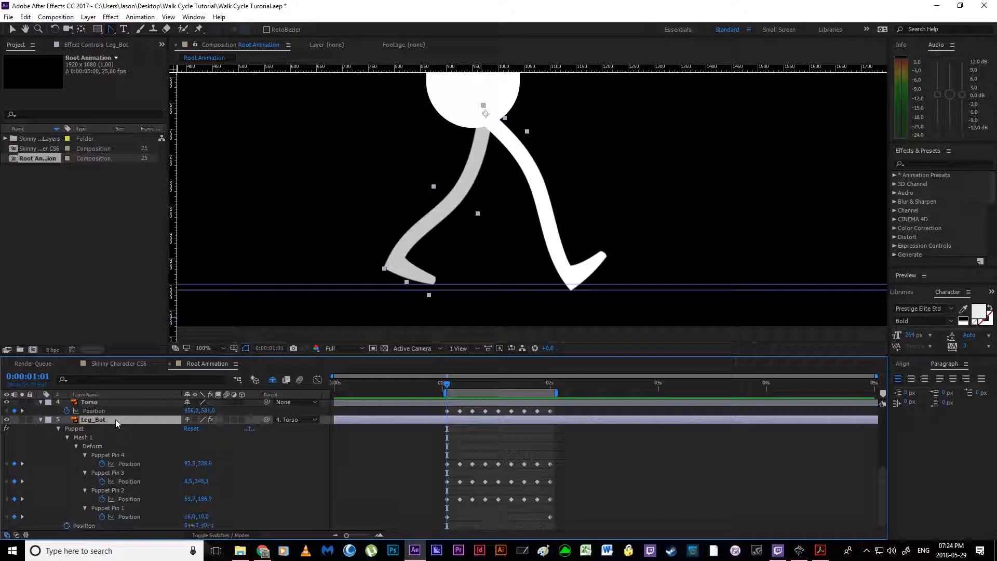
pyautogui.hotkey('shift', 'p')
pyautogui.click(71, 518)
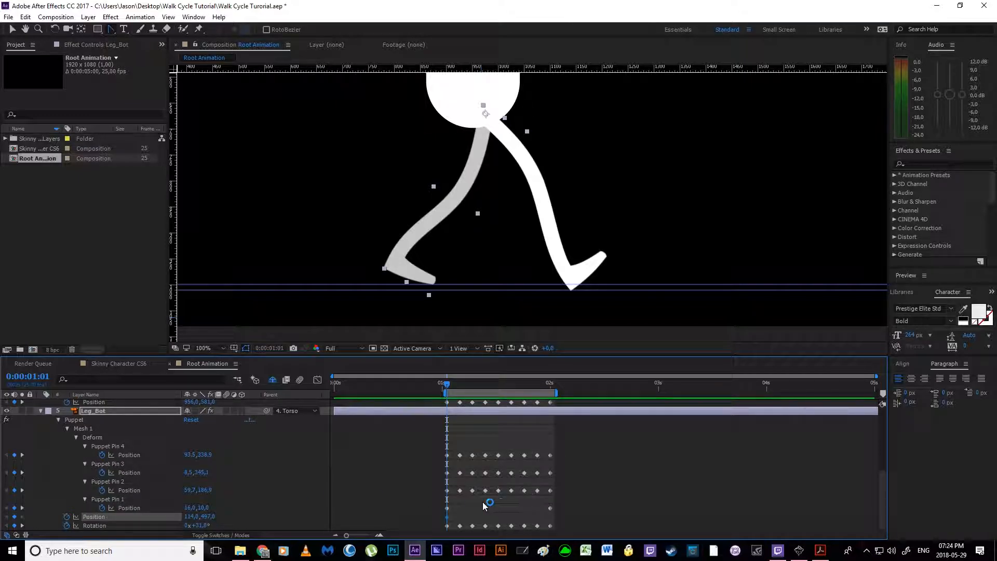
# Step: Add Leg_Bot Position keyframes at 0:00:01:07, 0:00:01:13, 0:00:01:19 and 0:00:02:00
pyautogui.scroll(3, 489, 415)
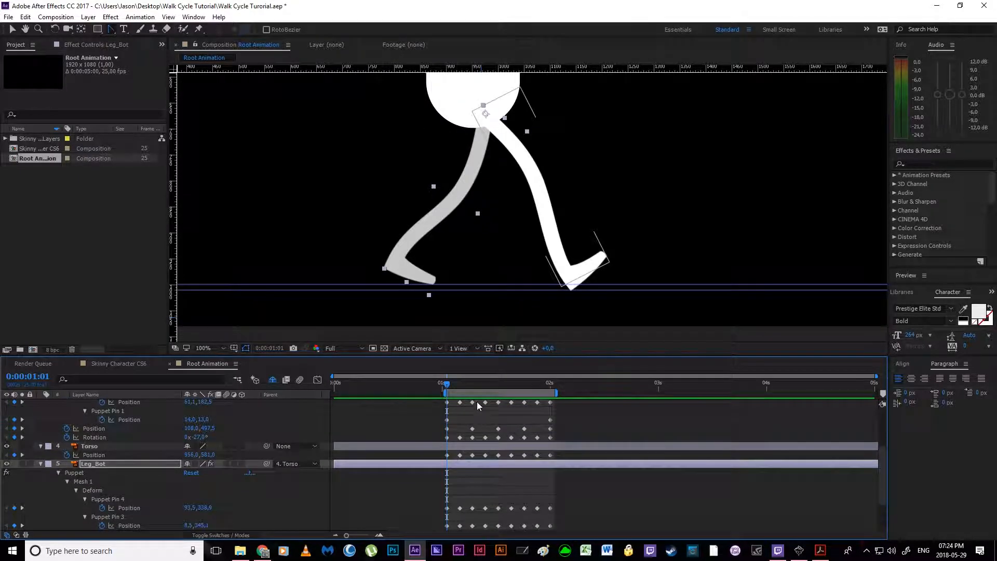
pyautogui.click(471, 384)
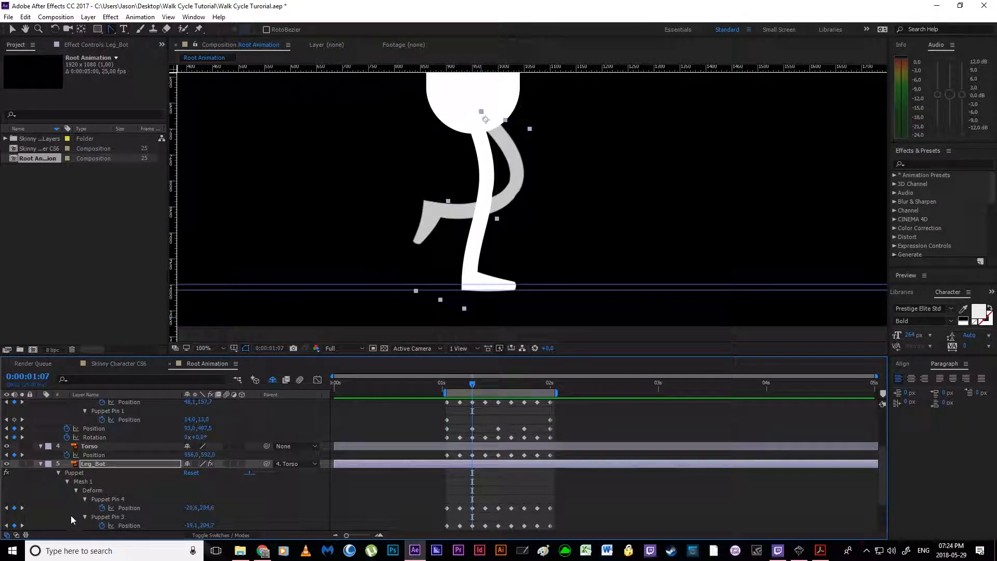
pyautogui.scroll(-3, 41, 507)
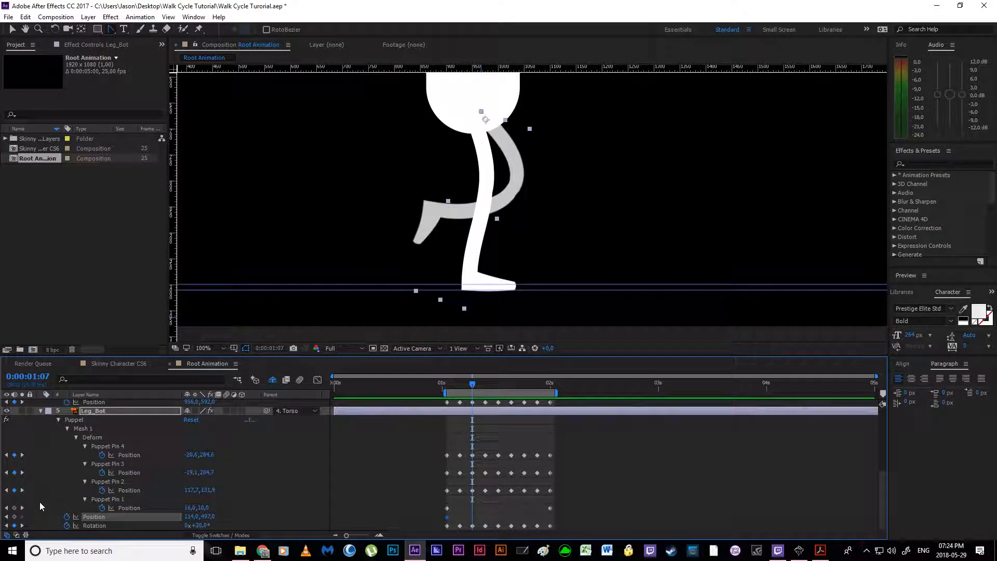
pyautogui.scroll(6, 434, 483)
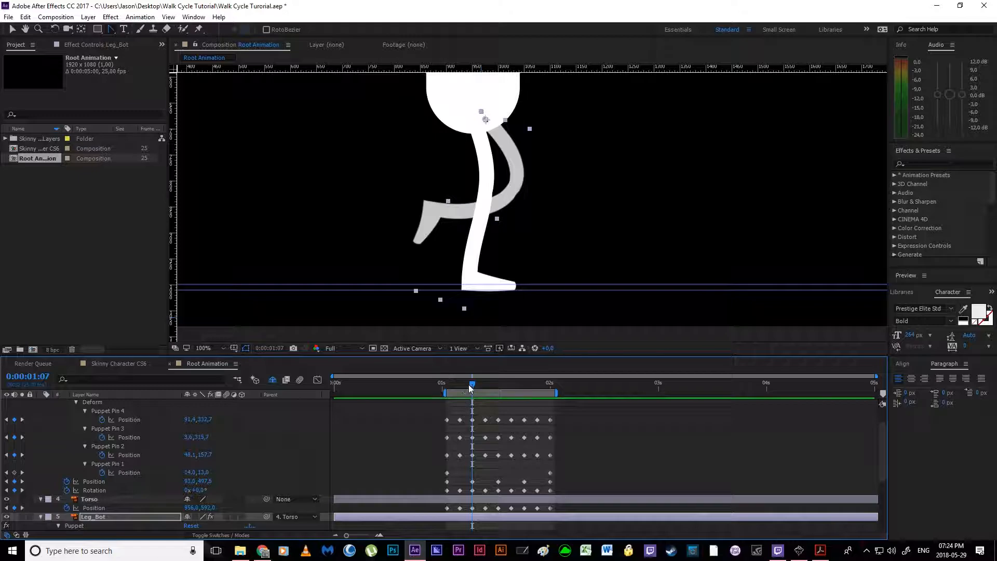
pyautogui.moveTo(468, 384); pyautogui.dragTo(499, 387)
pyautogui.click(451, 466)
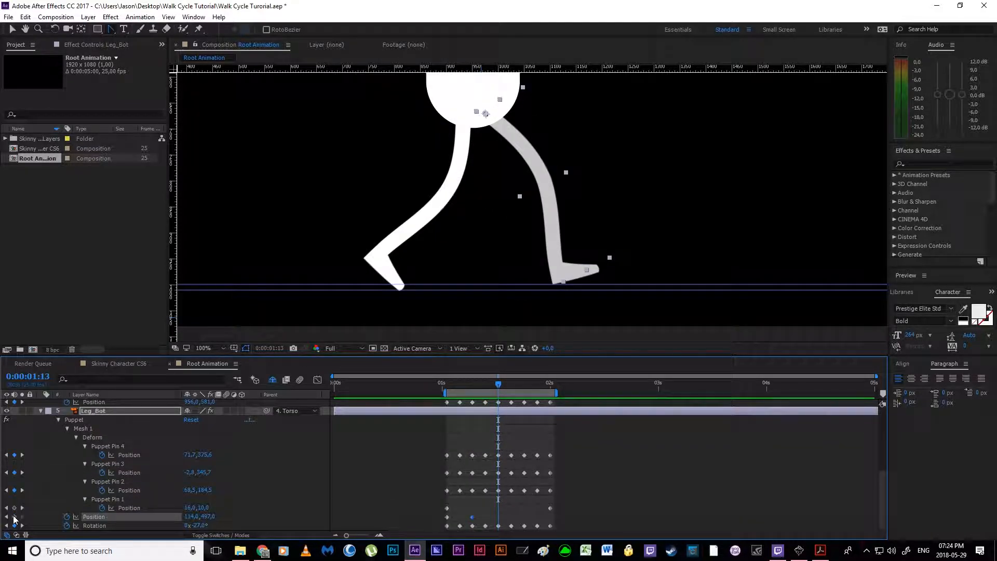
pyautogui.scroll(-3, 566, 461)
pyautogui.moveTo(501, 387); pyautogui.dragTo(524, 387)
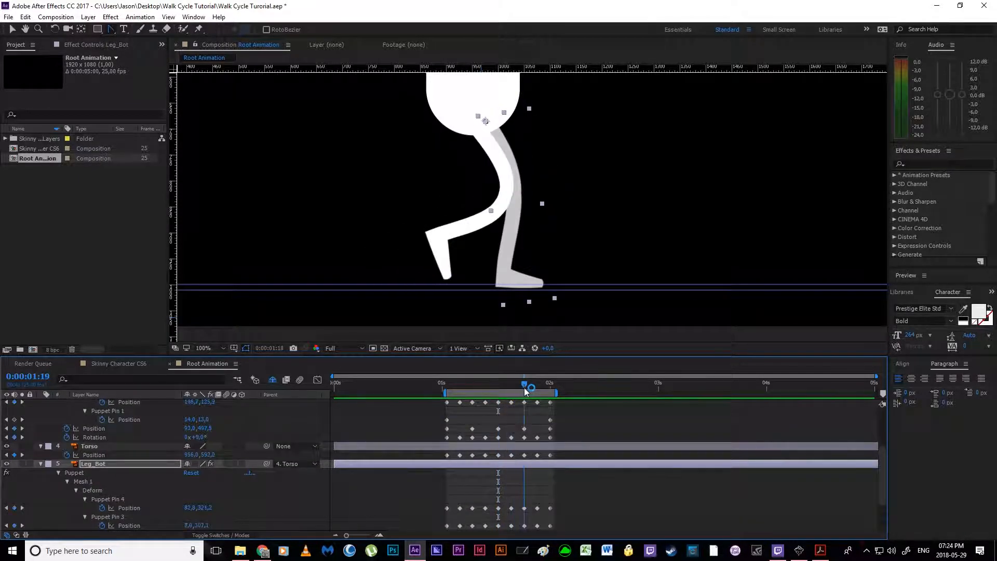
pyautogui.scroll(-3, 500, 468)
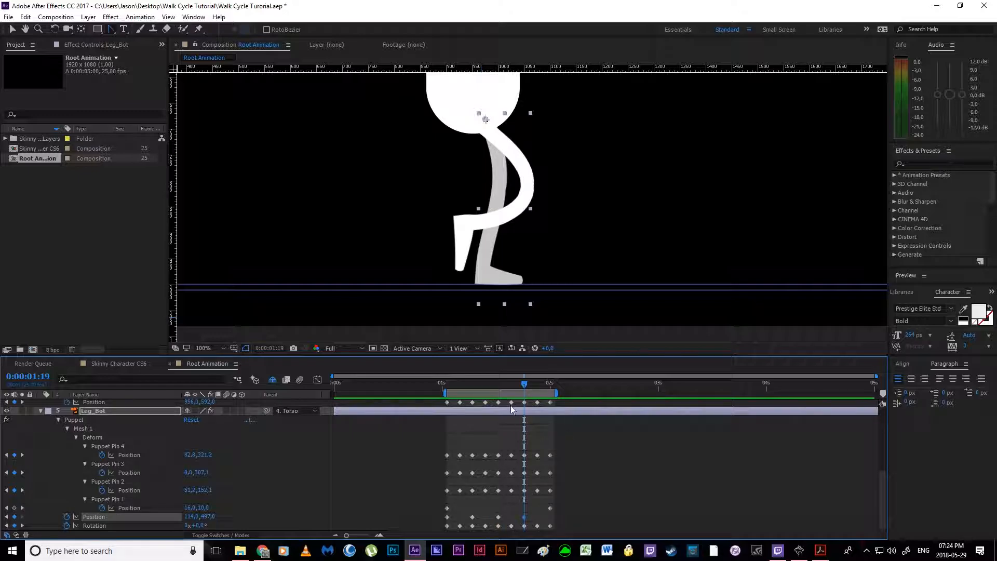
pyautogui.moveTo(525, 385); pyautogui.dragTo(550, 389)
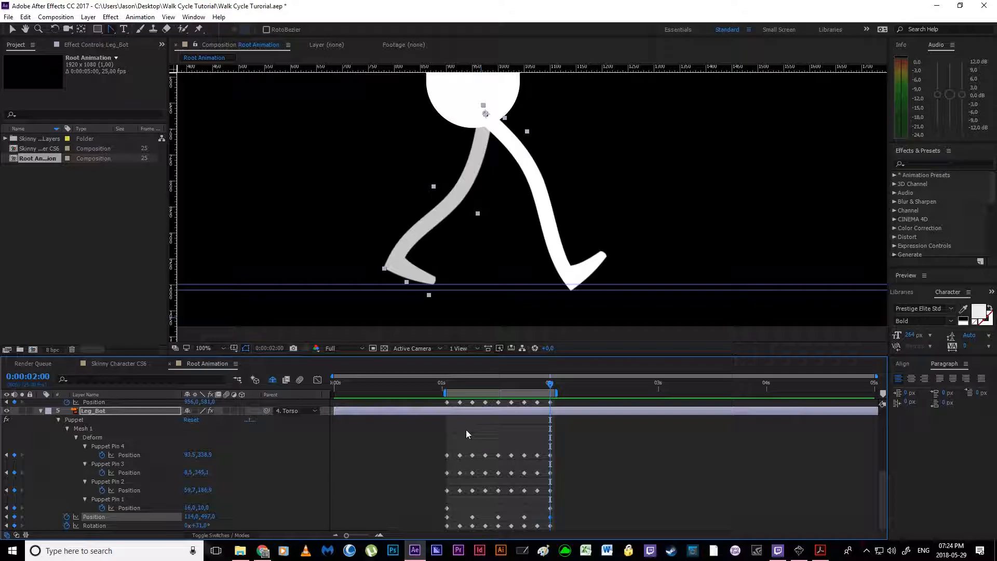
# Step: Move Leg_Bot to Position 84.0, 497.0 at the 0:00:01:01 keyframe
pyautogui.moveTo(550, 389); pyautogui.dragTo(447, 390)
pyautogui.click(447, 517)
pyautogui.scroll(1, 462, 191)
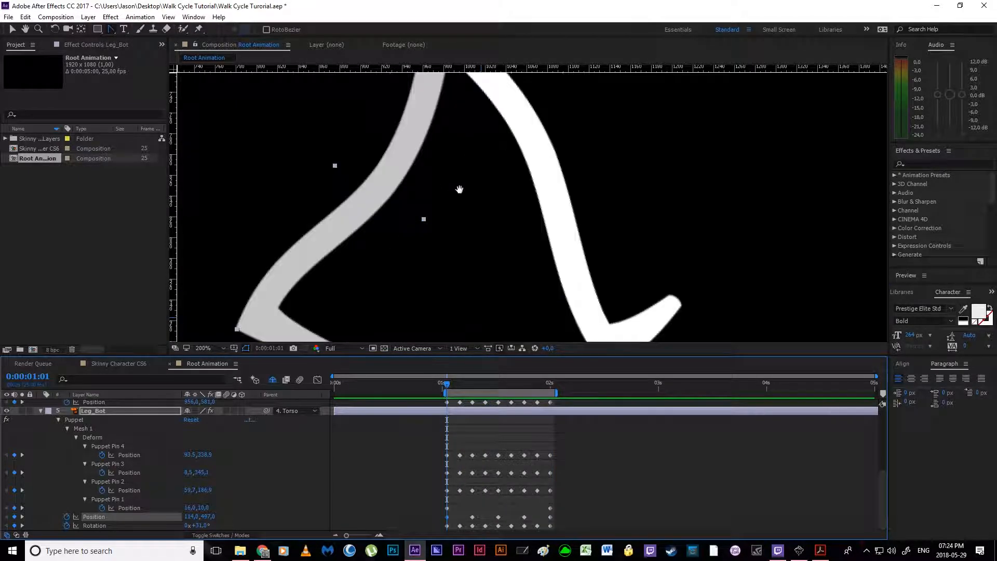
pyautogui.moveTo(459, 189); pyautogui.dragTo(487, 287)
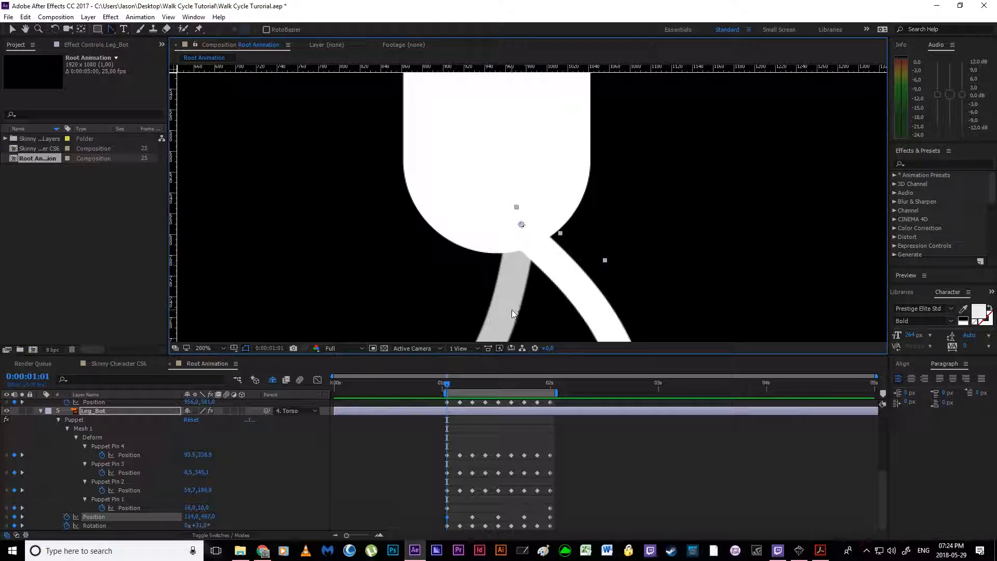
pyautogui.scroll(-2, 503, 292)
pyautogui.moveTo(503, 292); pyautogui.dragTo(502, 293)
pyautogui.scroll(1, 511, 243)
pyautogui.moveTo(519, 255)
pyautogui.mouseDown()
pyautogui.moveTo(503, 257)
pyautogui.moveTo(509, 265)
pyautogui.mouseUp()
pyautogui.scroll(4, 509, 265)
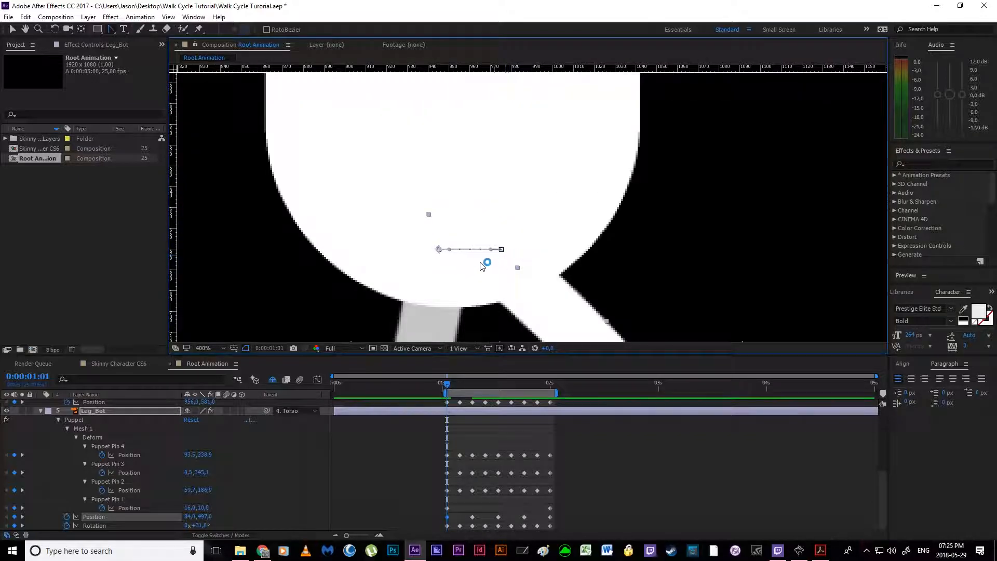
# Step: Move Leg_Bot to Position 98.5, 497.0 at the 0:00:01:07 keyframe
pyautogui.moveTo(447, 385); pyautogui.dragTo(472, 386)
pyautogui.moveTo(560, 245); pyautogui.dragTo(528, 252)
pyautogui.scroll(-2, 505, 249)
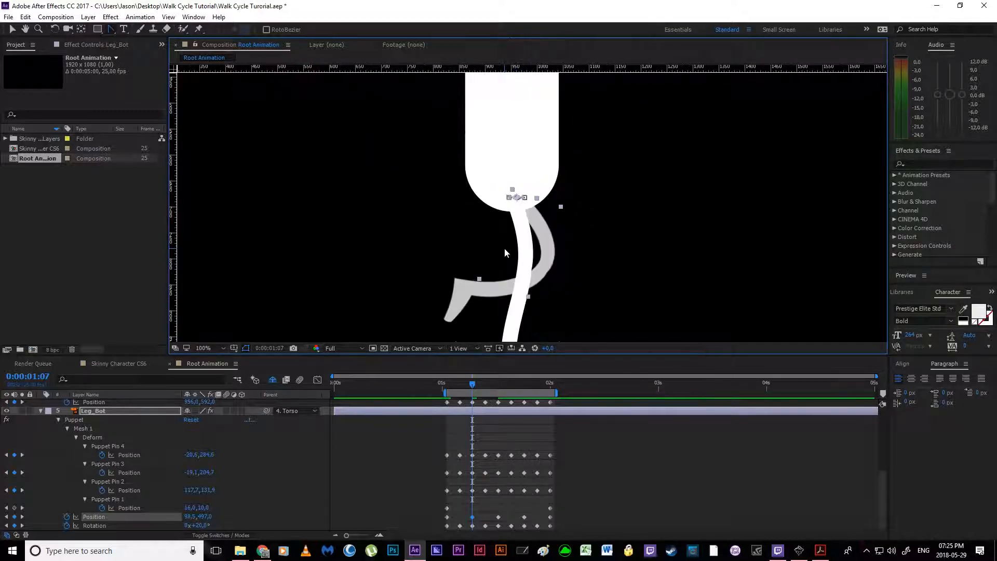
pyautogui.scroll(2, 504, 249)
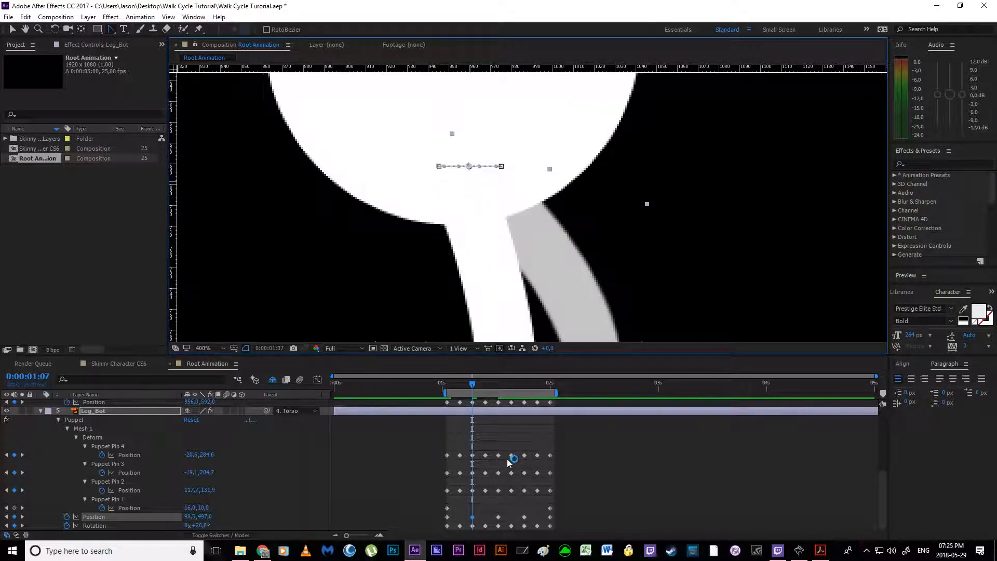
# Step: Copy Leg_Bot's 0:00:01:07 Position keyframe to 0:00:01:19 and its 0:00:01:01 keyframe to 0:00:02:00
pyautogui.moveTo(473, 387); pyautogui.dragTo(497, 389)
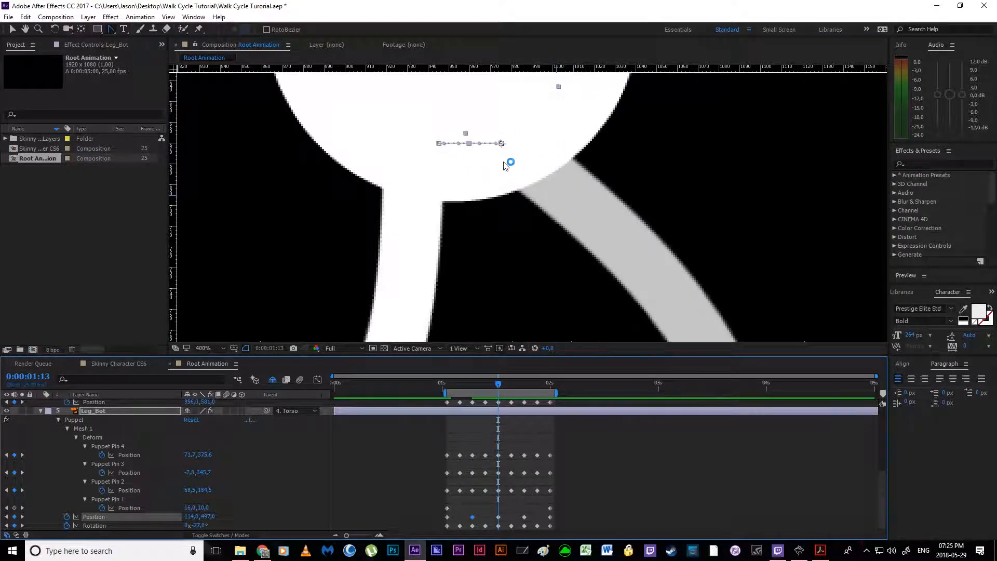
pyautogui.scroll(-1, 536, 179)
pyautogui.moveTo(497, 389); pyautogui.dragTo(524, 391)
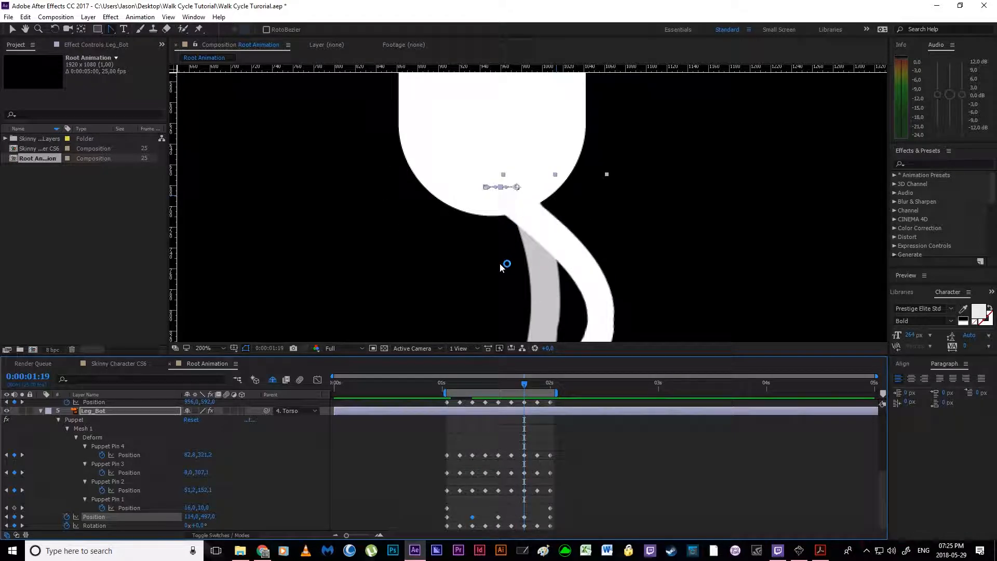
pyautogui.hotkey('ctrl', 'v')
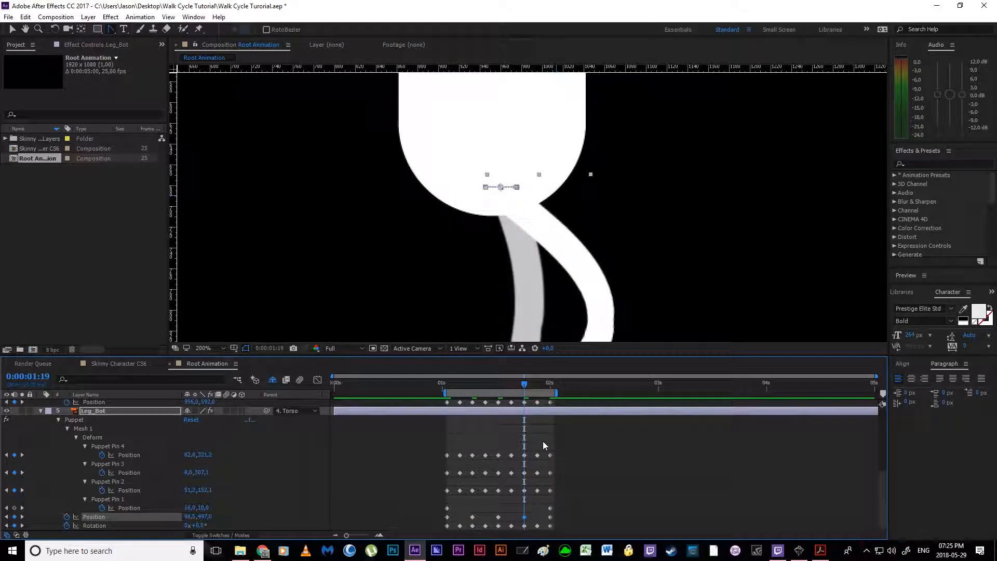
pyautogui.click(477, 516)
pyautogui.click(524, 517)
pyautogui.moveTo(524, 387); pyautogui.dragTo(550, 387)
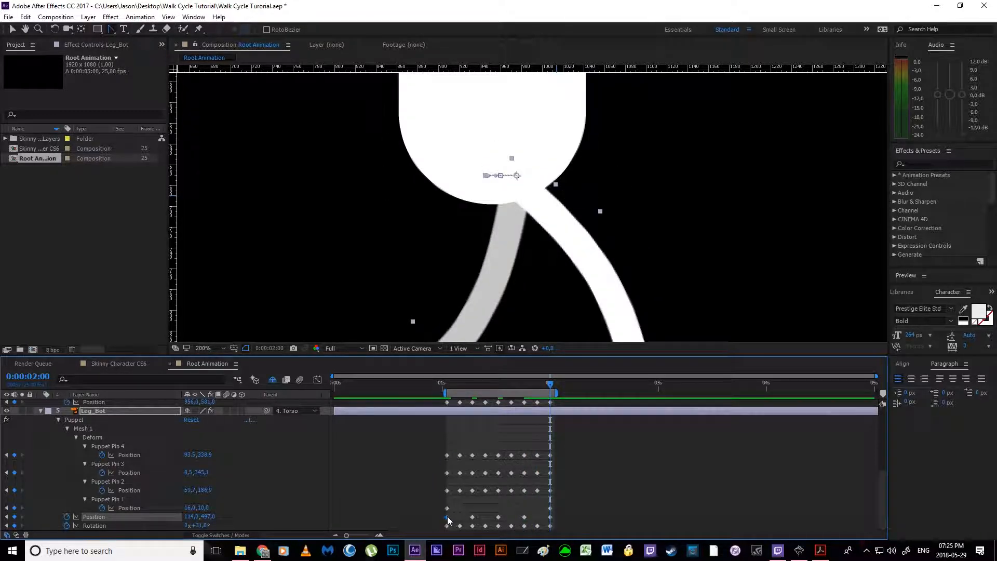
pyautogui.hotkey('ctrl', 'c')
pyautogui.hotkey('ctrl', 'v')
# Step: Curve the front half of Leg_Bot's motion path downward by converting its front and middle keyframes and adjusting their handles
pyautogui.scroll(2, 460, 201)
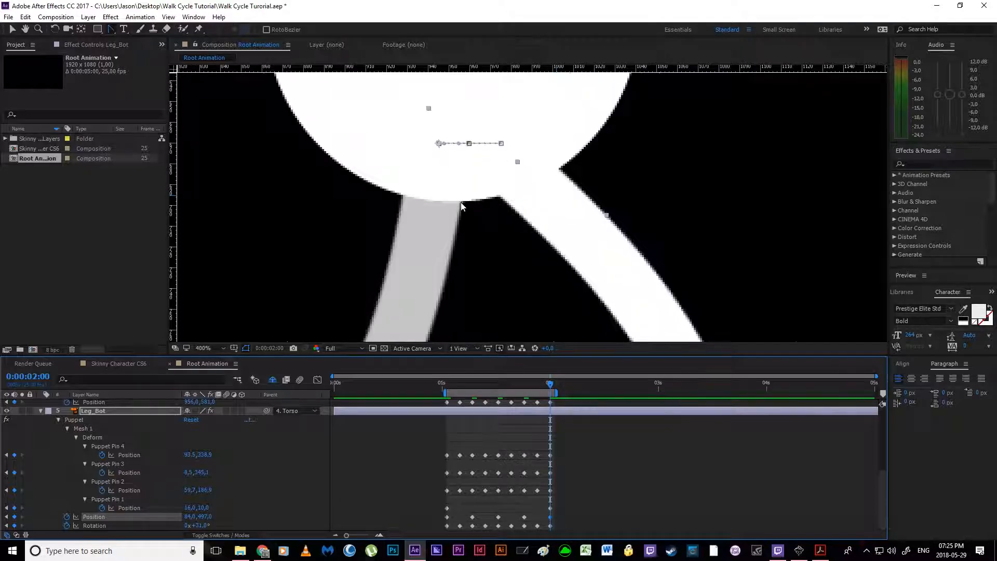
pyautogui.moveTo(434, 164); pyautogui.dragTo(463, 270)
pyautogui.press('g')
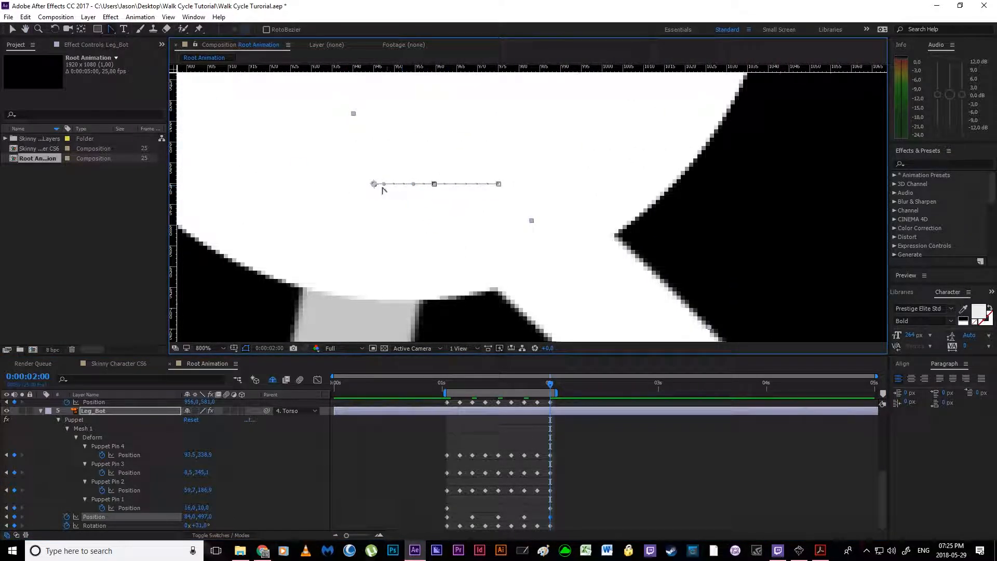
pyautogui.moveTo(385, 187); pyautogui.dragTo(390, 218)
pyautogui.moveTo(499, 184); pyautogui.dragTo(473, 224)
pyautogui.moveTo(434, 184); pyautogui.dragTo(474, 250)
pyautogui.moveTo(525, 143); pyautogui.dragTo(490, 201)
pyautogui.moveTo(476, 255); pyautogui.dragTo(473, 224)
pyautogui.moveTo(456, 185); pyautogui.dragTo(456, 205)
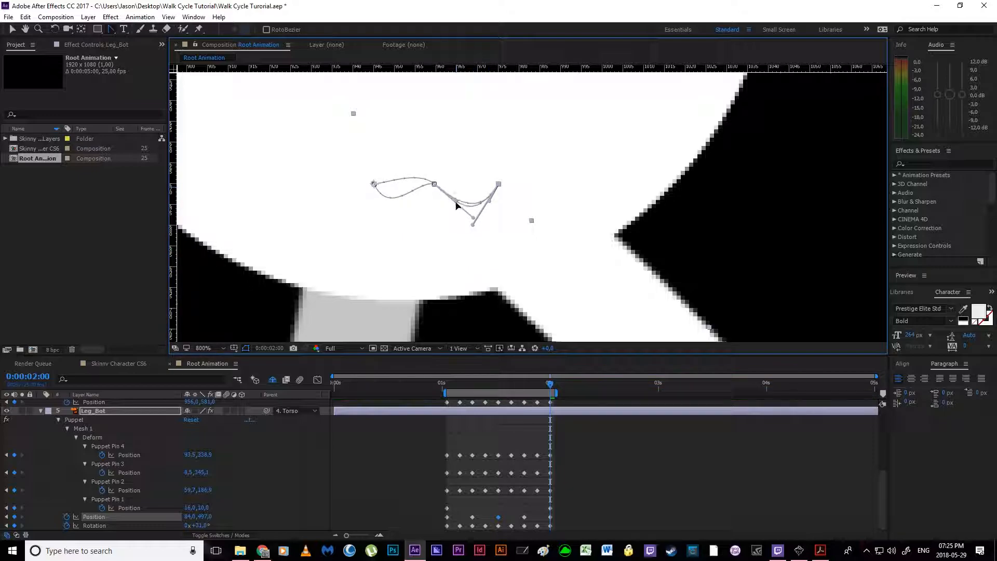
# Step: Curve the rear half of Leg_Bot's motion path downward and adjust the middle keyframes' handles into two matching dips
pyautogui.moveTo(373, 185); pyautogui.dragTo(394, 220)
pyautogui.moveTo(419, 170); pyautogui.dragTo(470, 215)
pyautogui.moveTo(401, 157); pyautogui.dragTo(436, 191)
pyautogui.press('v')
pyautogui.click(435, 185)
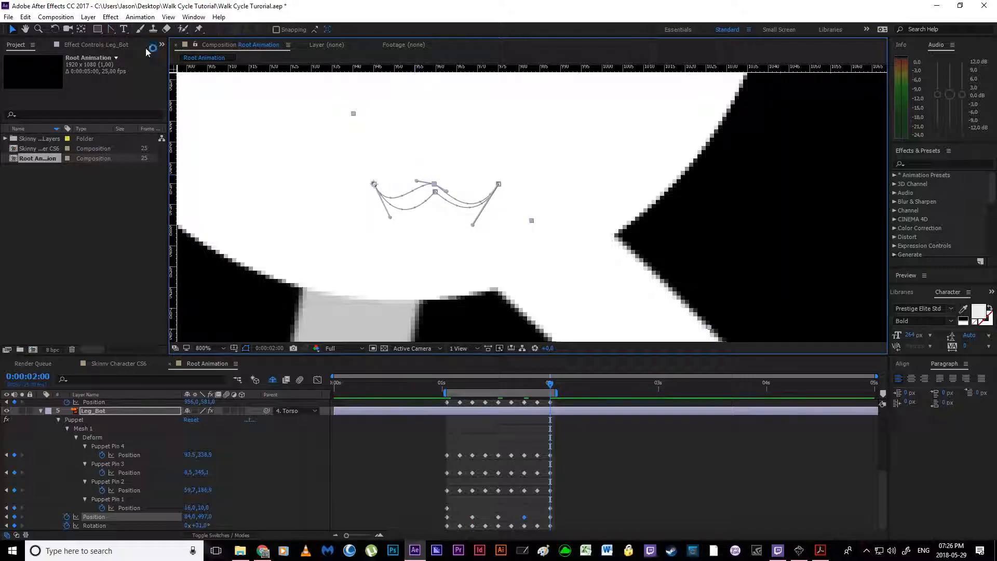
pyautogui.click(111, 29)
pyautogui.moveTo(417, 184); pyautogui.dragTo(444, 198)
pyautogui.press('v')
pyautogui.click(435, 193)
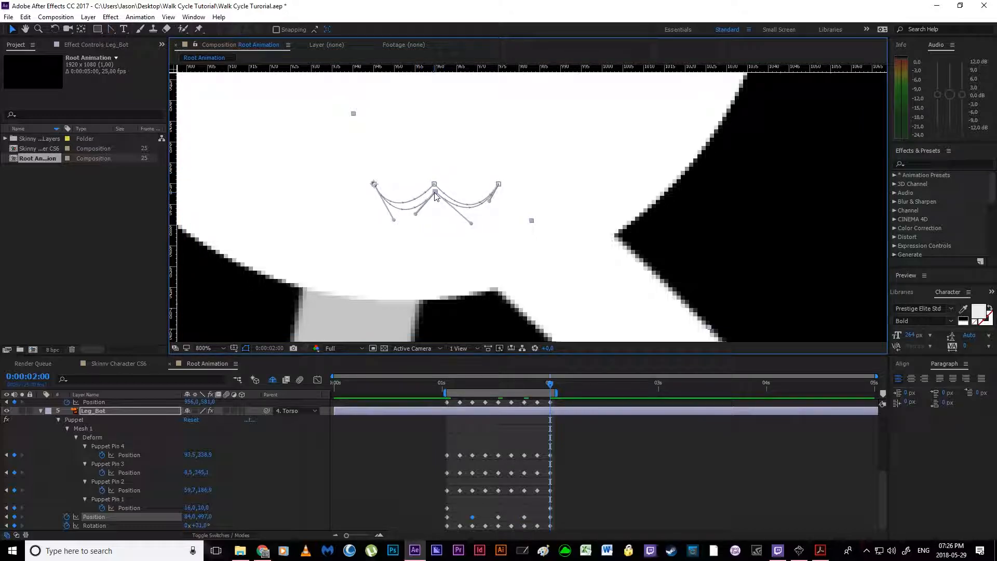
# Step: Preview the walk cycle with the full character in view to check Leg_Bot's curved hip movement
pyautogui.press(',')
pyautogui.press(',')
pyautogui.press(',')
pyautogui.press(',')
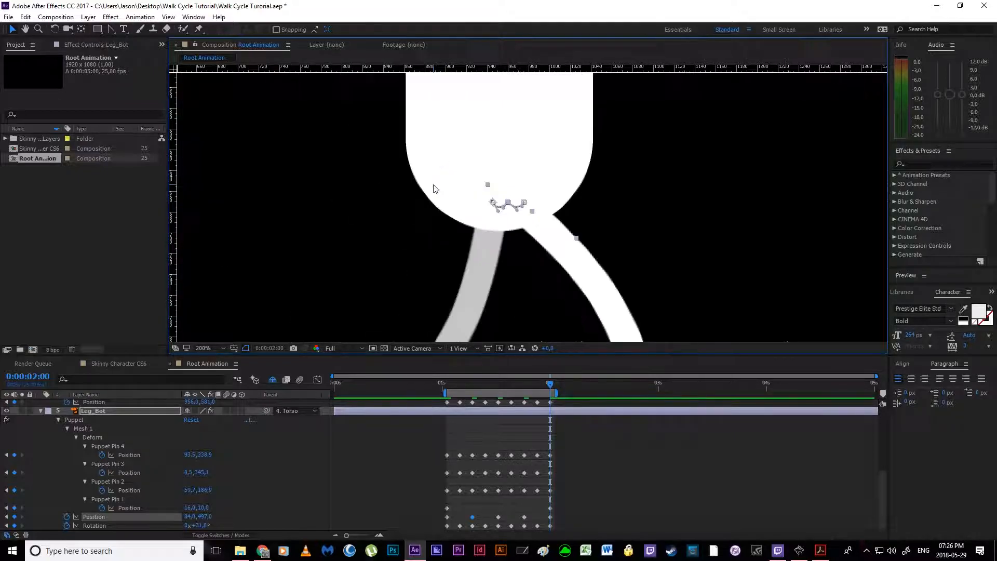
pyautogui.press(',')
pyautogui.press('space')
pyautogui.press(',')
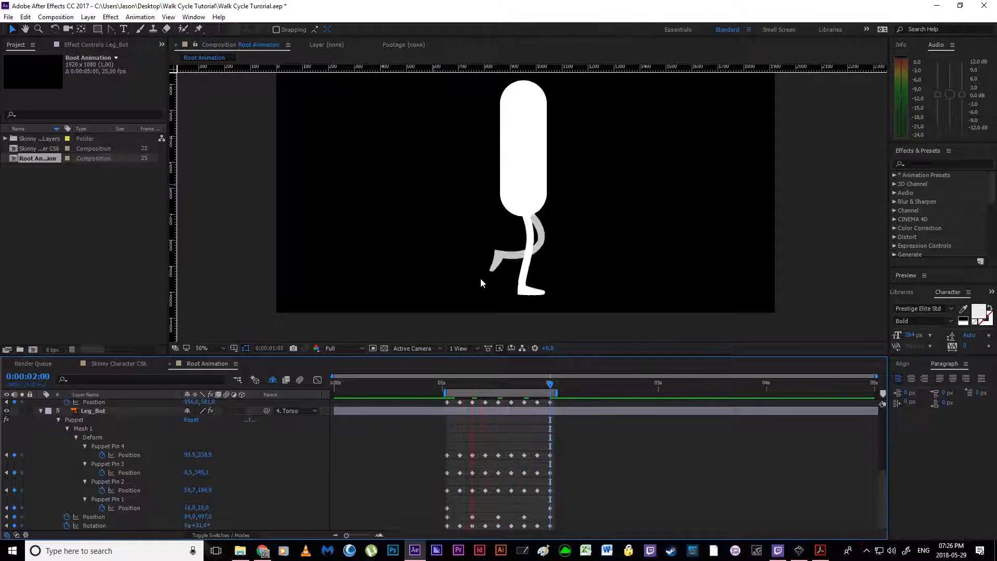
pyautogui.press('space')
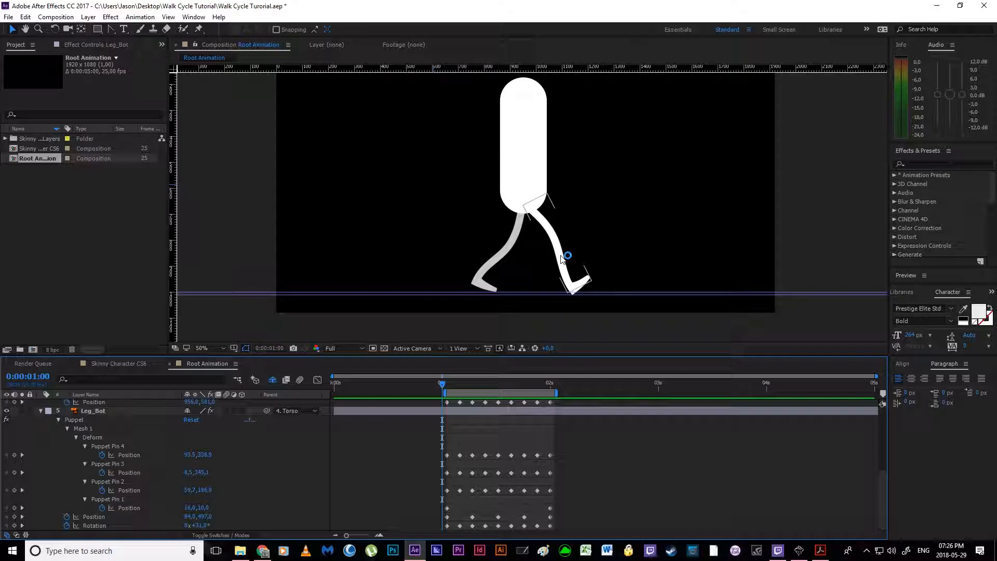
# Step: Save the project and save a new version of it as Walk Cycle Turorial 2
pyautogui.hotkey('ctrl', 's')
pyautogui.hotkey('ctrl', 'shift', 's')
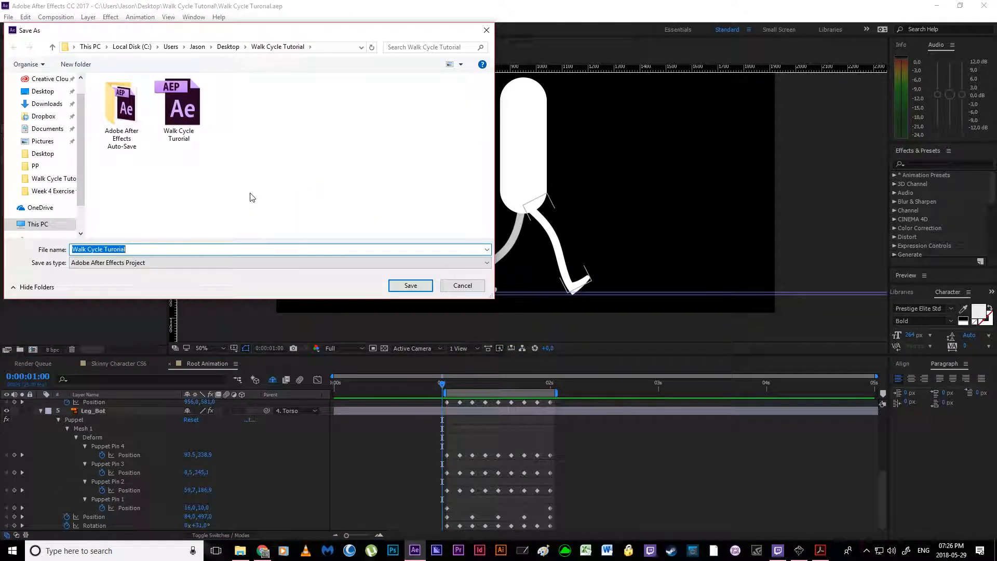
pyautogui.click(139, 249)
pyautogui.write('2')
pyautogui.press('Return')
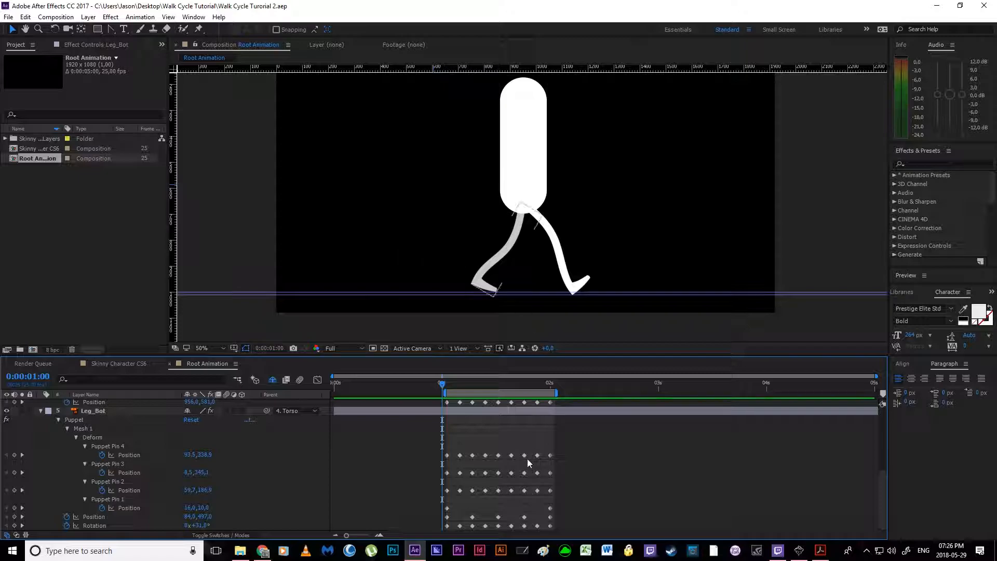
# Step: Apply Easy Ease to all puppet pin, Position and Rotation keyframes of Leg_Top, Torso and Leg_Bot
pyautogui.scroll(4, 127, 436)
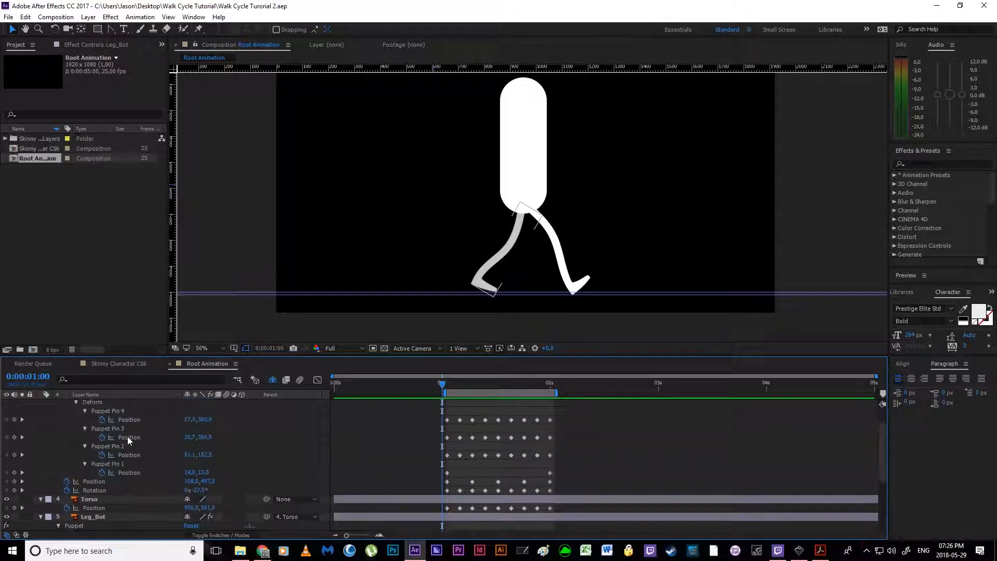
pyautogui.moveTo(417, 407); pyautogui.dragTo(580, 559)
pyautogui.press('F9')
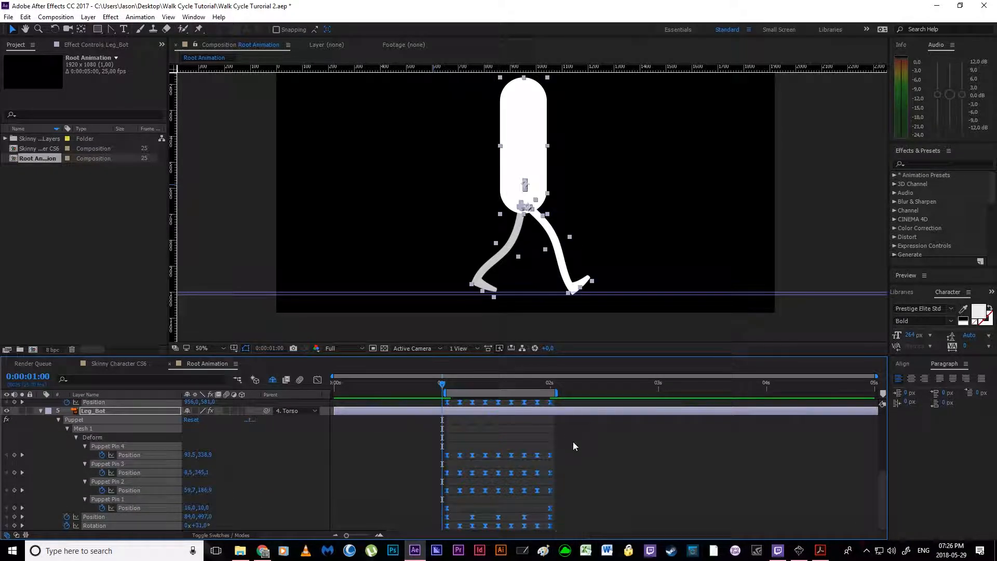
pyautogui.rightClick(537, 455)
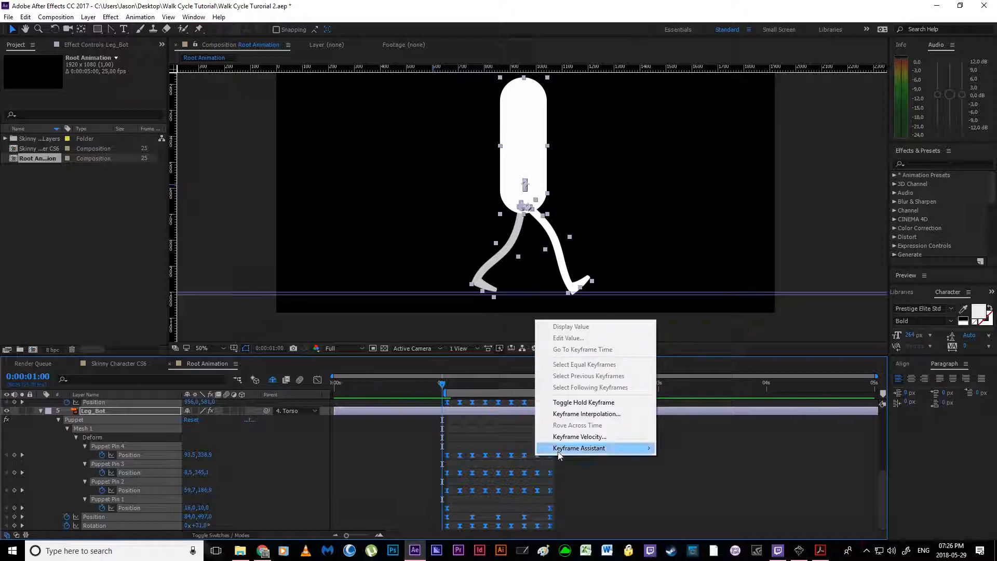
pyautogui.moveTo(561, 450)
pyautogui.click(570, 485)
# Step: Preview the eased walk cycle, restarting from 0:00:01:01
pyautogui.press('space')
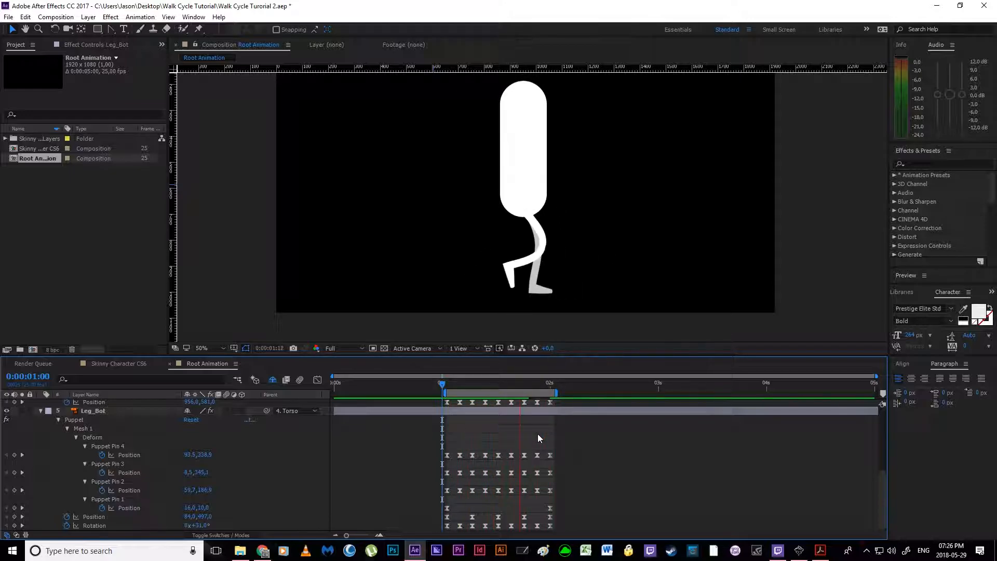
pyautogui.click(446, 385)
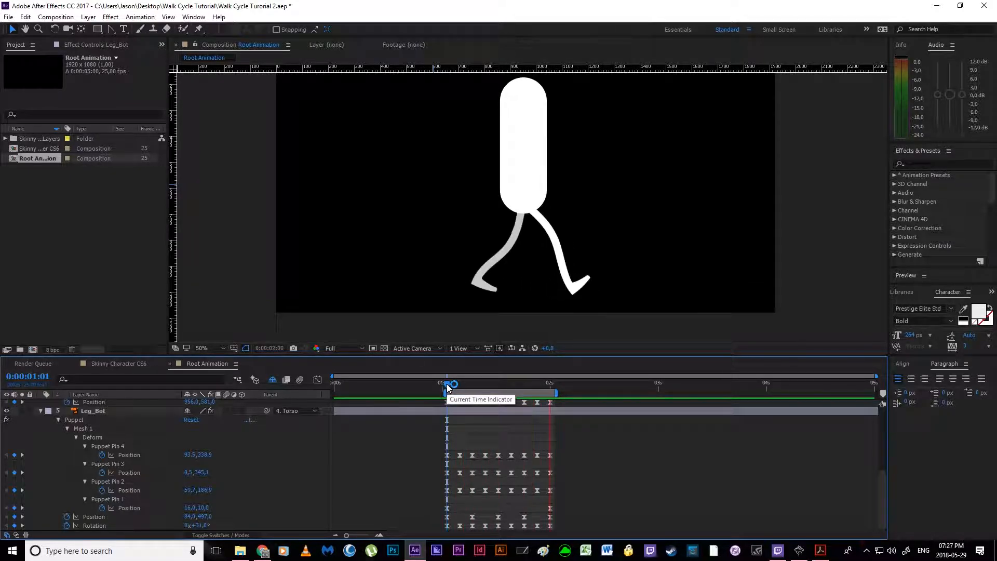
pyautogui.press('space')
# Step: Collapse the properties of Leg_Bot and Leg_Top and return the current time to 0:00:01:01
pyautogui.click(477, 410)
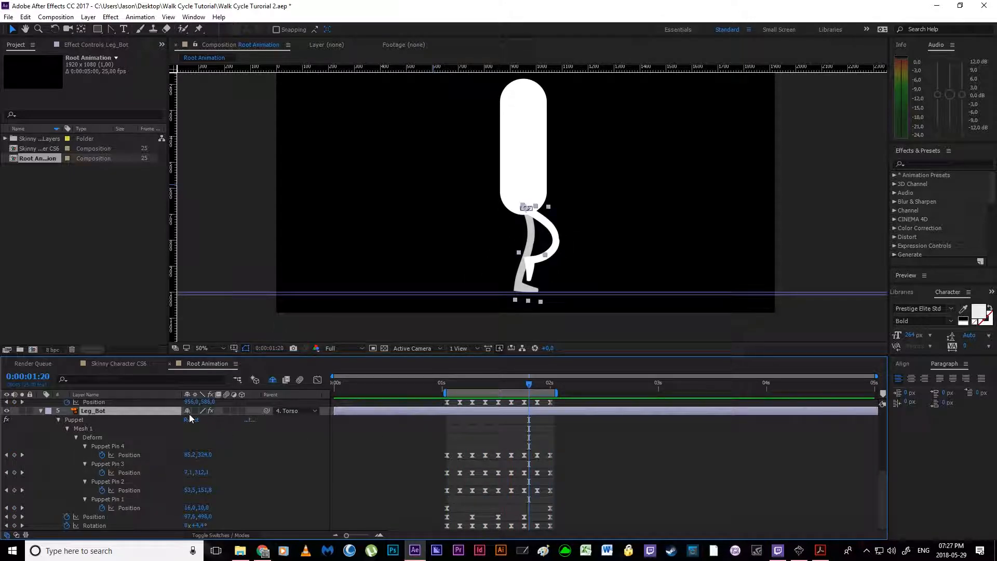
pyautogui.click(41, 411)
pyautogui.scroll(2, 43, 416)
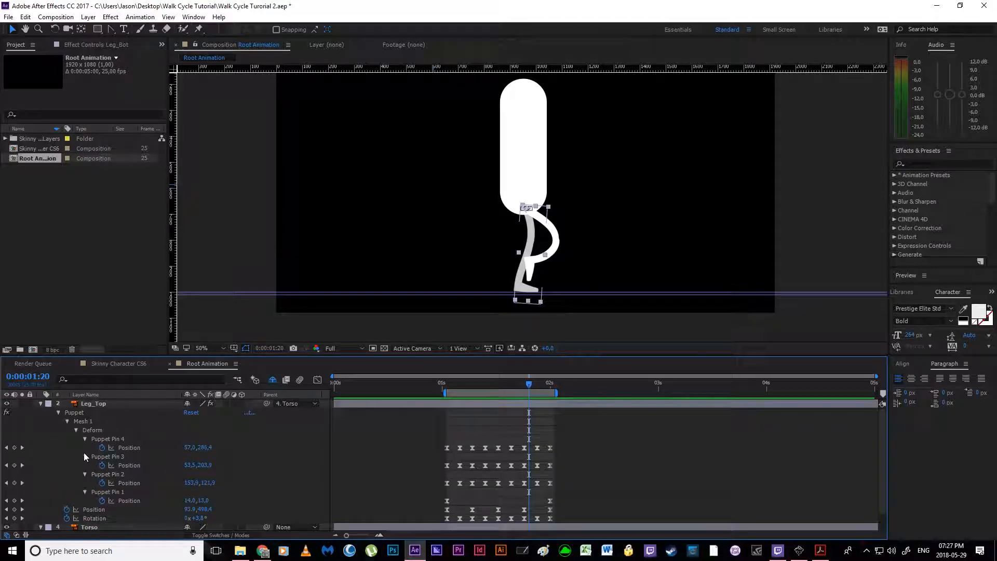
pyautogui.click(41, 403)
pyautogui.click(104, 404)
pyautogui.click(113, 460)
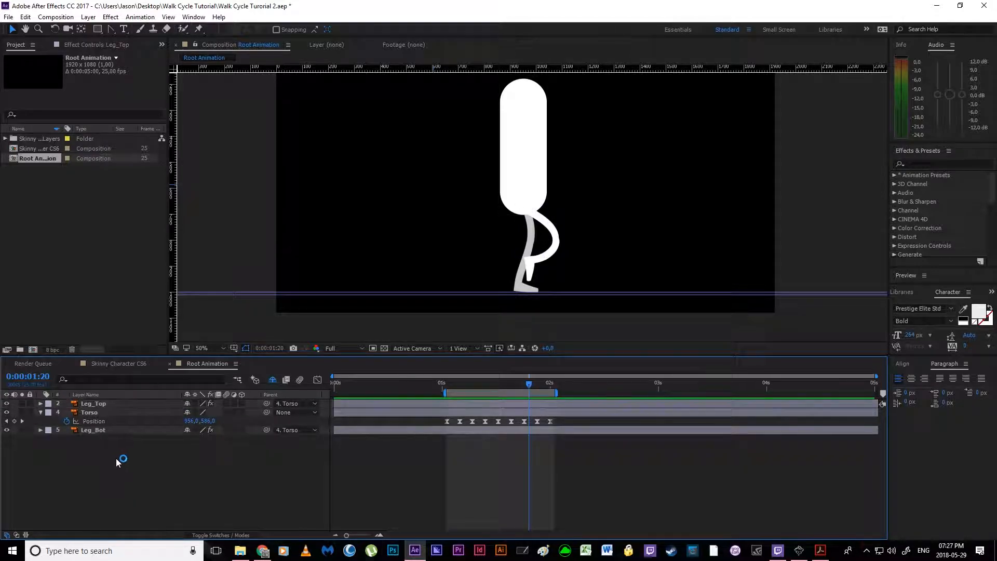
pyautogui.click(465, 413)
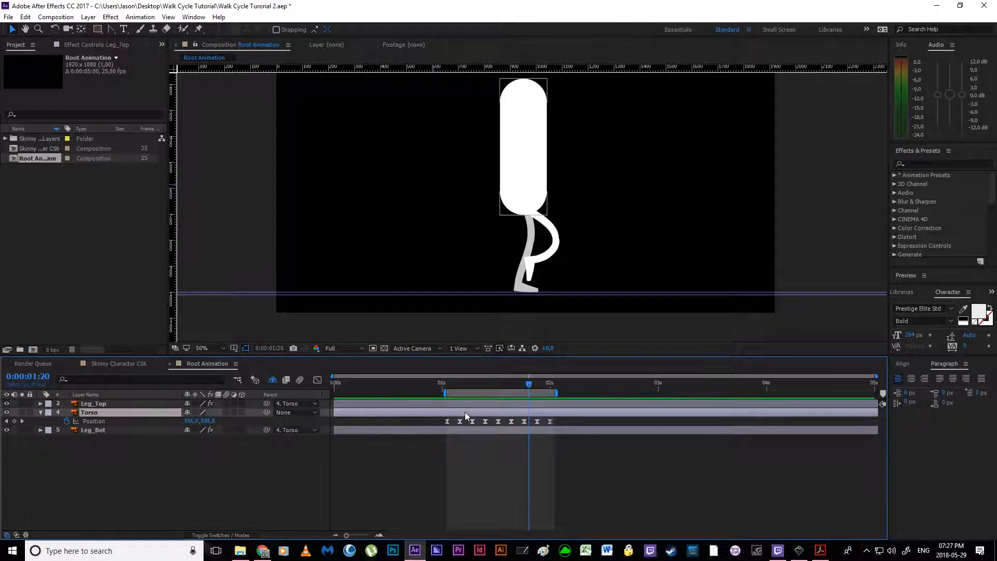
pyautogui.moveTo(529, 385); pyautogui.dragTo(447, 387)
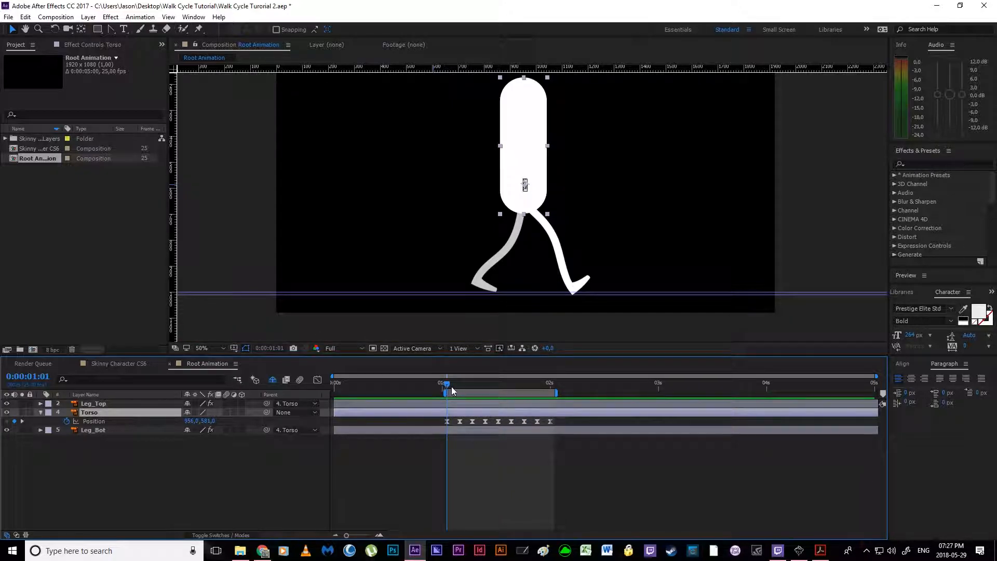
pyautogui.click(197, 475)
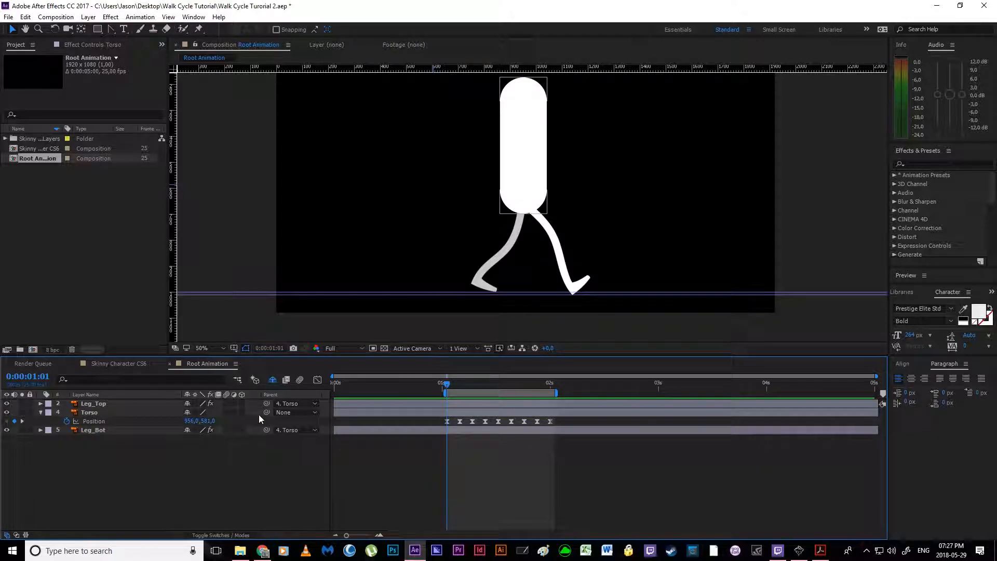
# Step: Reveal the shy layers, turn on visibility for Arm_Top and Arm_Bot, and clear Arm_Bot's shy switch
pyautogui.click(272, 379)
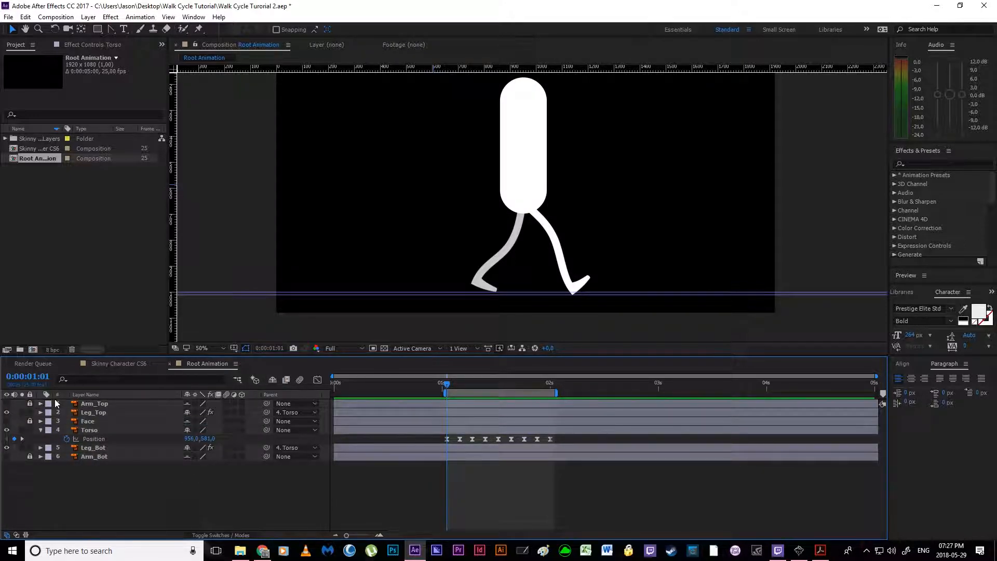
pyautogui.click(6, 405)
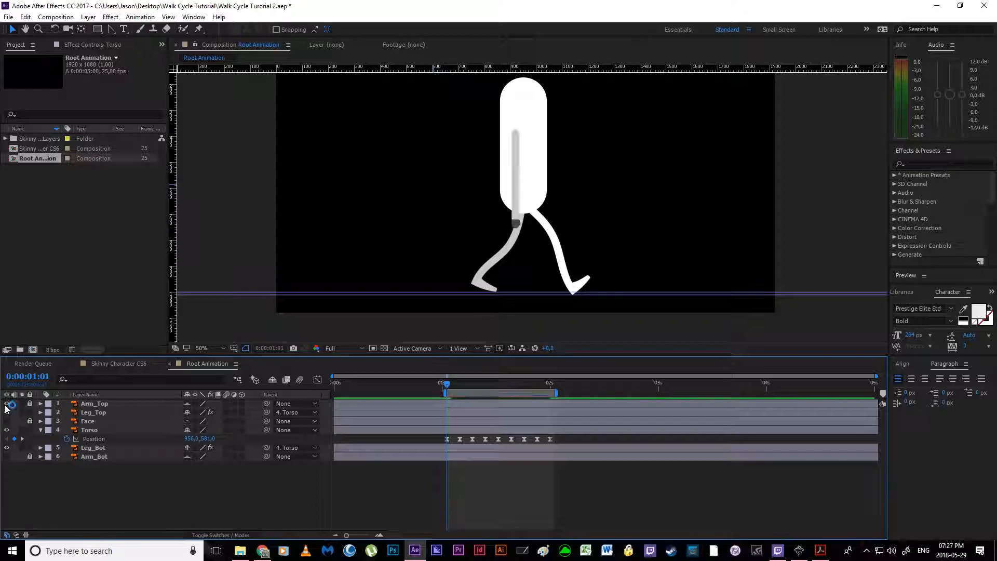
pyautogui.click(7, 458)
pyautogui.click(187, 457)
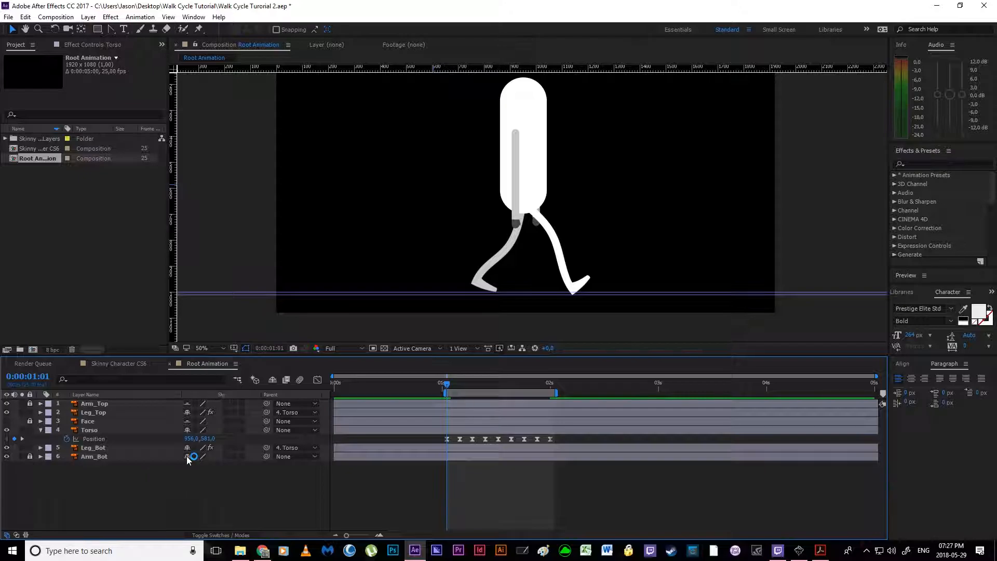
# Step: Mark Leg_Top and Leg_Bot as shy and hide the shy layers from the timeline
pyautogui.click(188, 412)
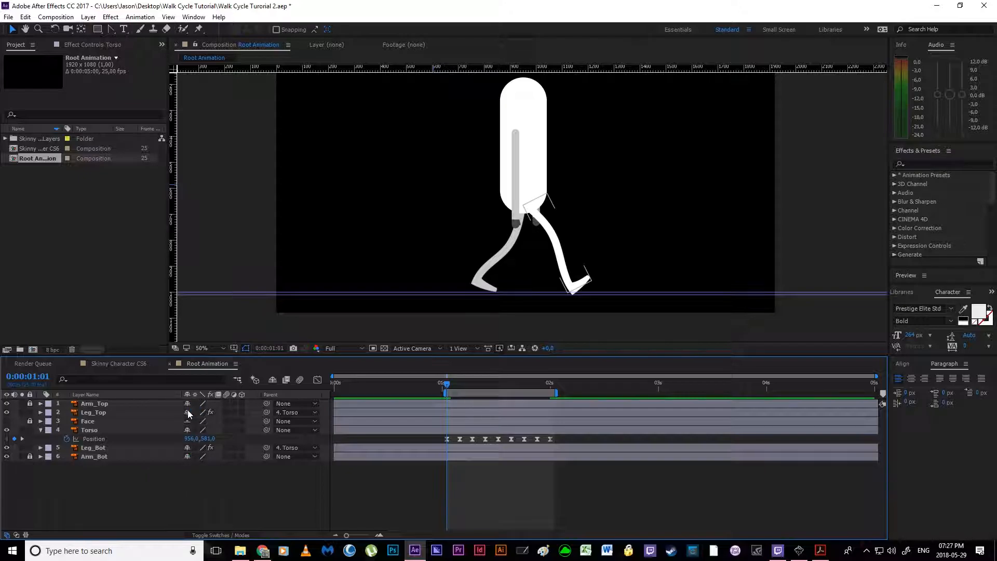
pyautogui.click(106, 413)
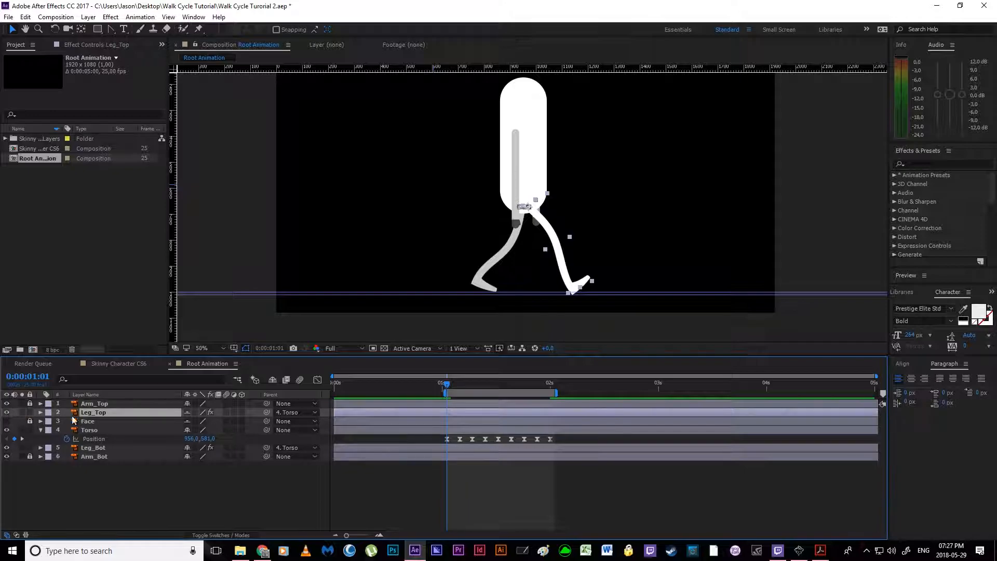
pyautogui.click(120, 449)
pyautogui.click(188, 448)
pyautogui.click(272, 380)
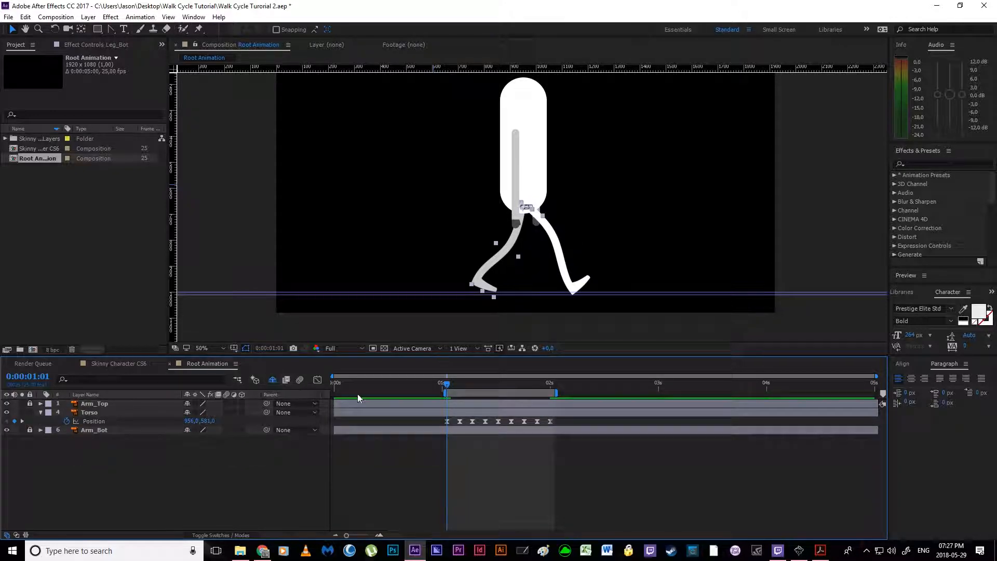
# Step: Unlock Arm_Top and Arm_Bot and solo Arm_Top at 0:00:01:01
pyautogui.moveTo(446, 387)
pyautogui.mouseDown()
pyautogui.moveTo(508, 395)
pyautogui.moveTo(445, 398)
pyautogui.mouseUp()
pyautogui.click(247, 469)
pyautogui.click(31, 404)
pyautogui.click(28, 430)
pyautogui.click(91, 404)
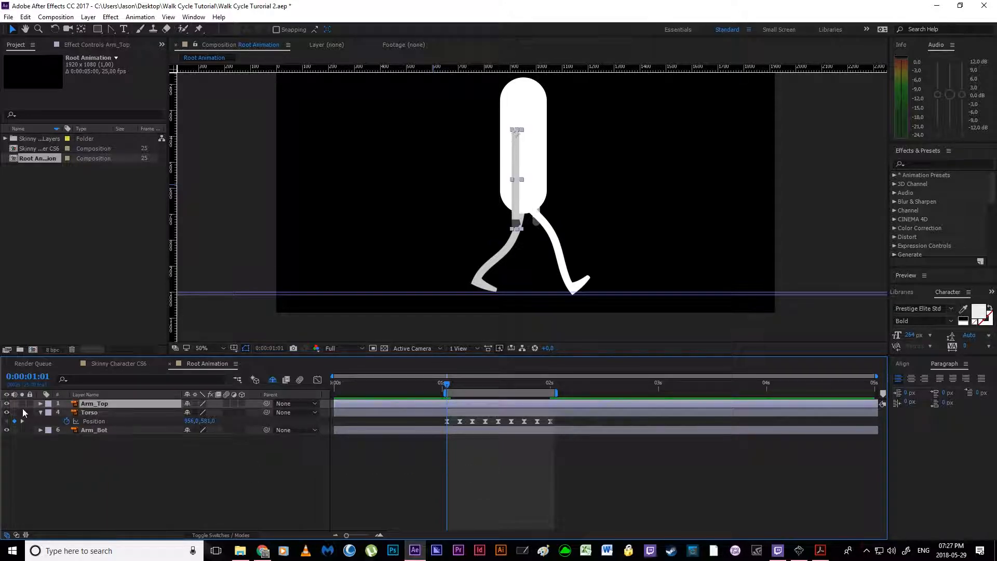
pyautogui.click(22, 403)
# Step: Place puppet pins at Arm_Top's shoulder, elbow and hand, and reveal the pins' Position keyframes
pyautogui.press('.')
pyautogui.moveTo(523, 200); pyautogui.dragTo(448, 251)
pyautogui.click(200, 29)
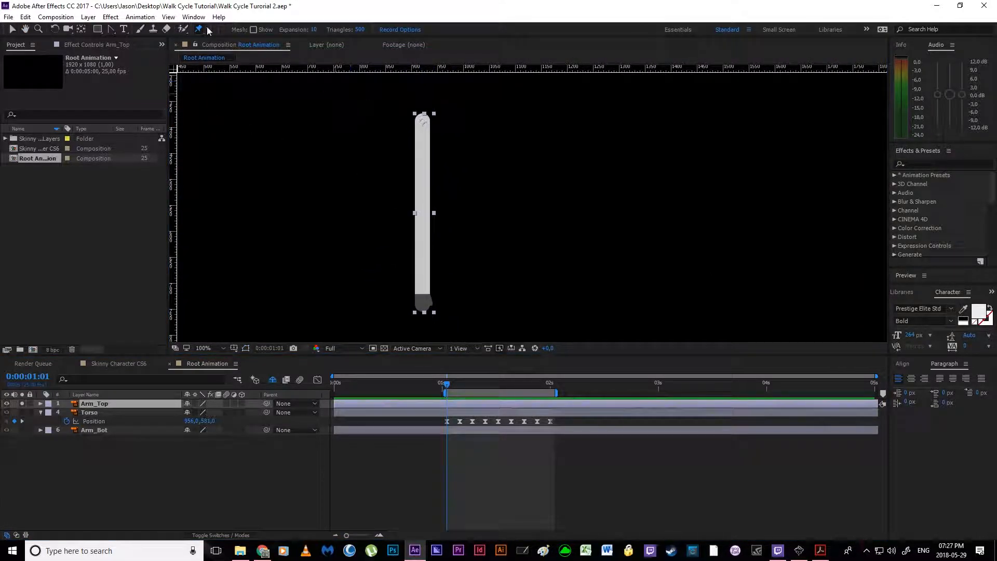
pyautogui.click(423, 121)
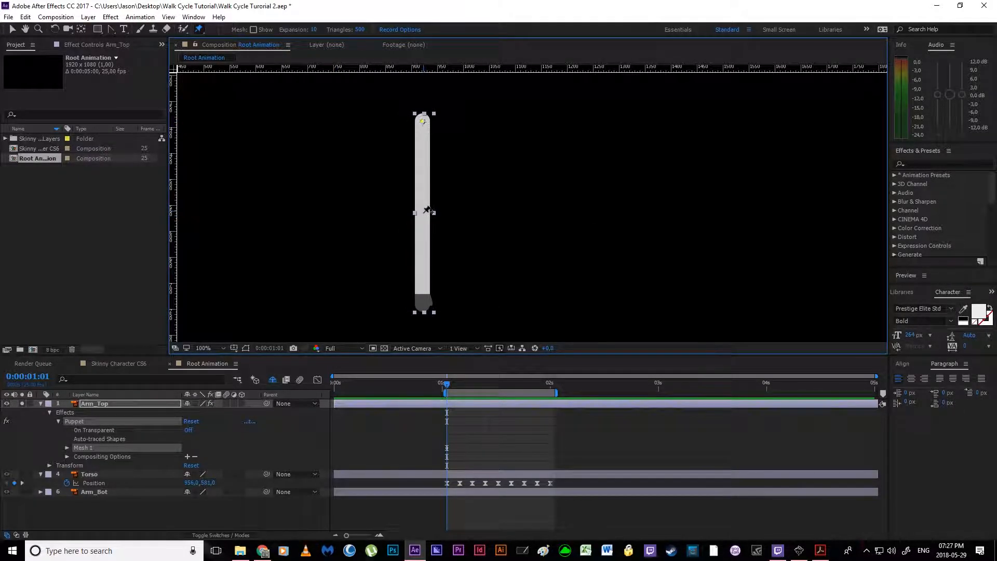
pyautogui.click(423, 214)
pyautogui.hotkey('ctrl', 'z')
pyautogui.moveTo(428, 291)
pyautogui.mouseDown()
pyautogui.moveTo(452, 295)
pyautogui.moveTo(429, 295)
pyautogui.moveTo(431, 309)
pyautogui.moveTo(452, 292)
pyautogui.moveTo(405, 296)
pyautogui.moveTo(459, 293)
pyautogui.moveTo(439, 298)
pyautogui.mouseUp()
pyautogui.hotkey('ctrl', 'z')
pyautogui.click(97, 404)
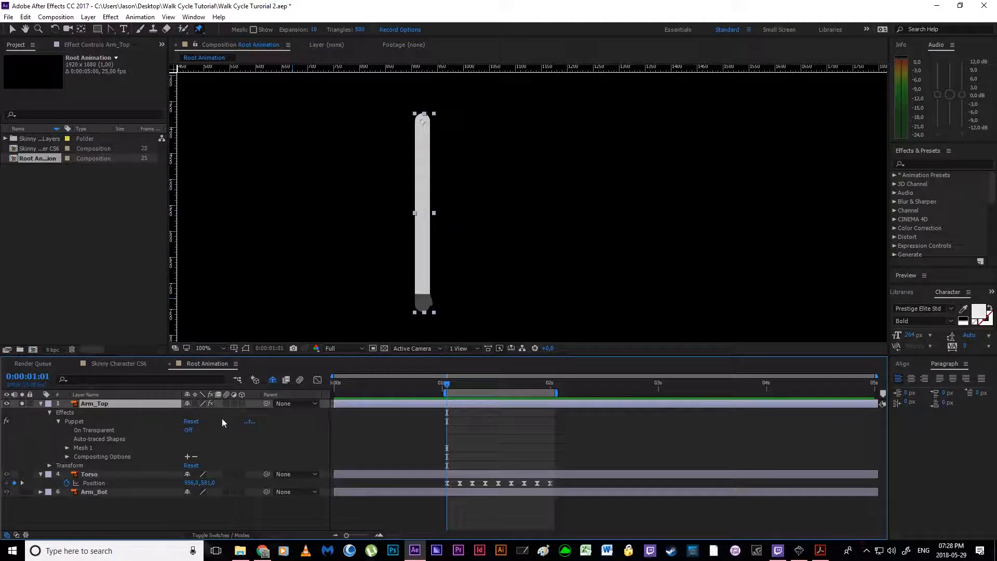
pyautogui.press('u')
# Step: Try bending Arm_Top backward at the elbow pin and rotating the layer to about -17°, and undo both changes
pyautogui.click(448, 458)
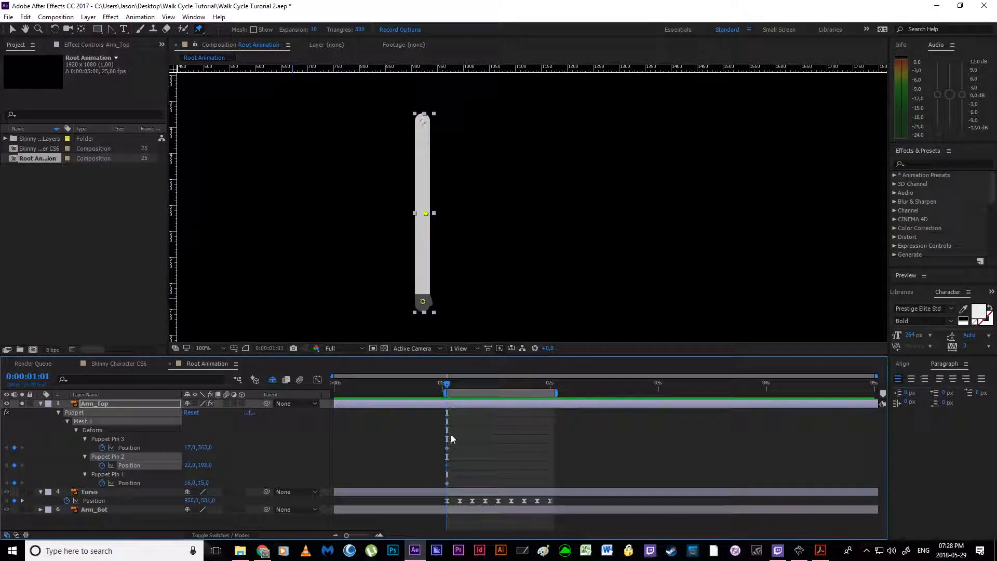
pyautogui.moveTo(426, 213); pyautogui.dragTo(389, 214)
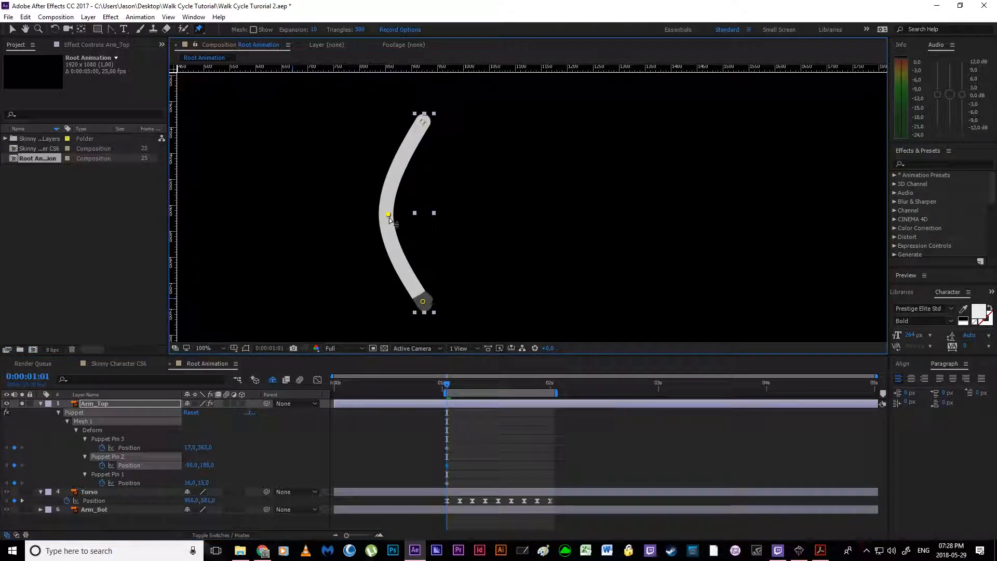
pyautogui.click(128, 404)
pyautogui.hotkey('shift', 'r')
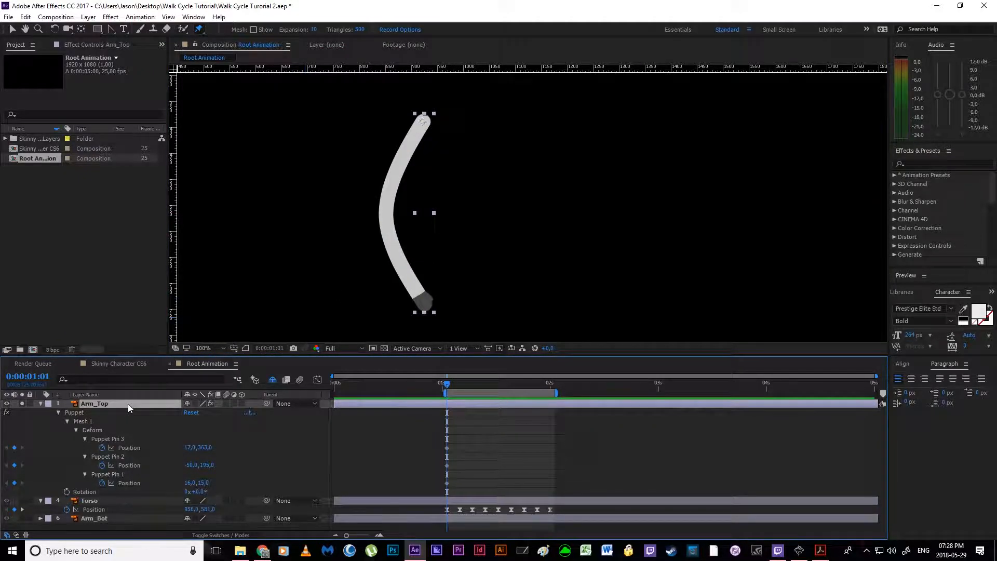
pyautogui.moveTo(196, 493)
pyautogui.mouseDown()
pyautogui.moveTo(213, 493)
pyautogui.moveTo(201, 499)
pyautogui.mouseUp()
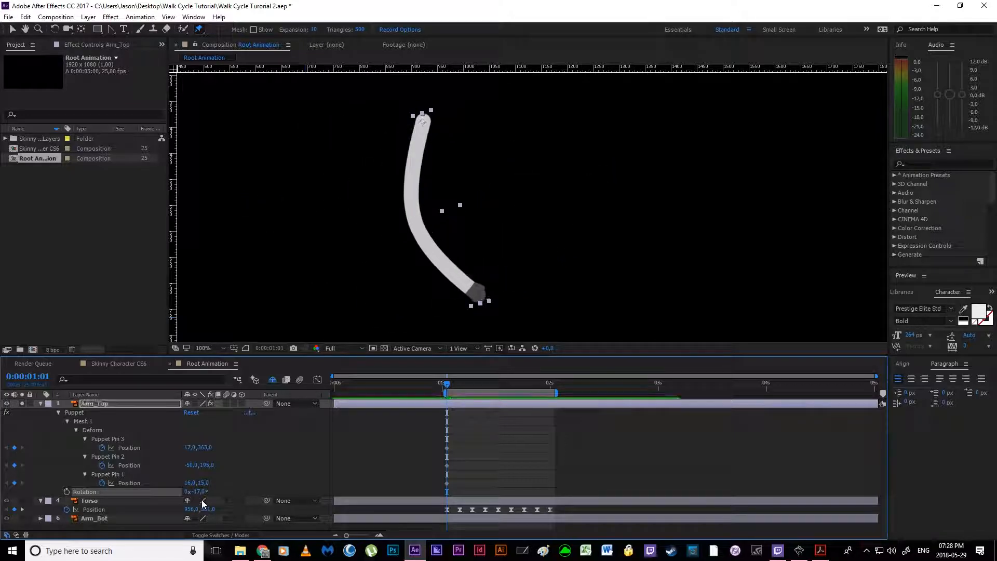
pyautogui.hotkey('ctrl', 'z')
pyautogui.hotkey('ctrl', 'z')
# Step: Start keyframing Arm_Top's Rotation at 0:00:01:01
pyautogui.click(100, 405)
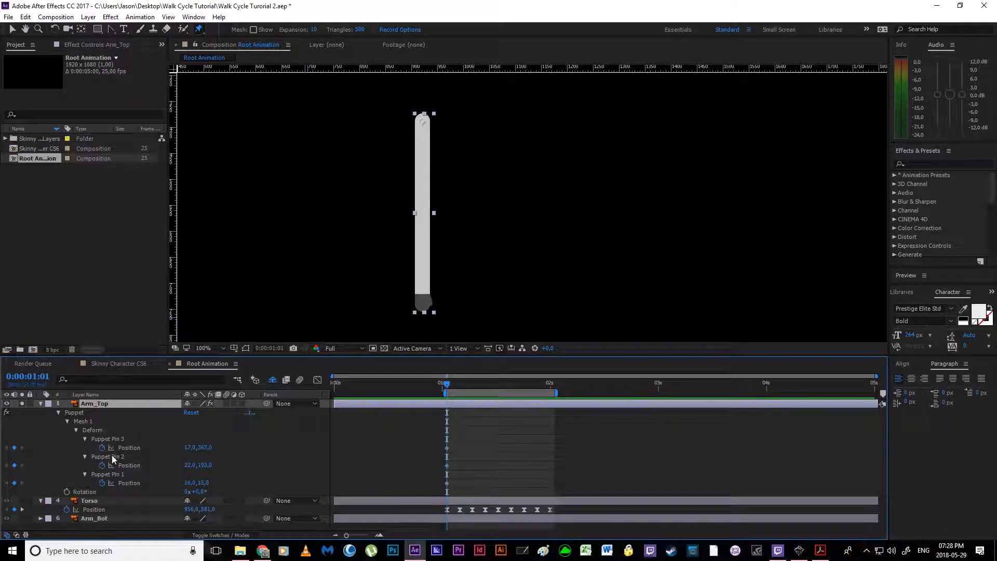
pyautogui.click(66, 492)
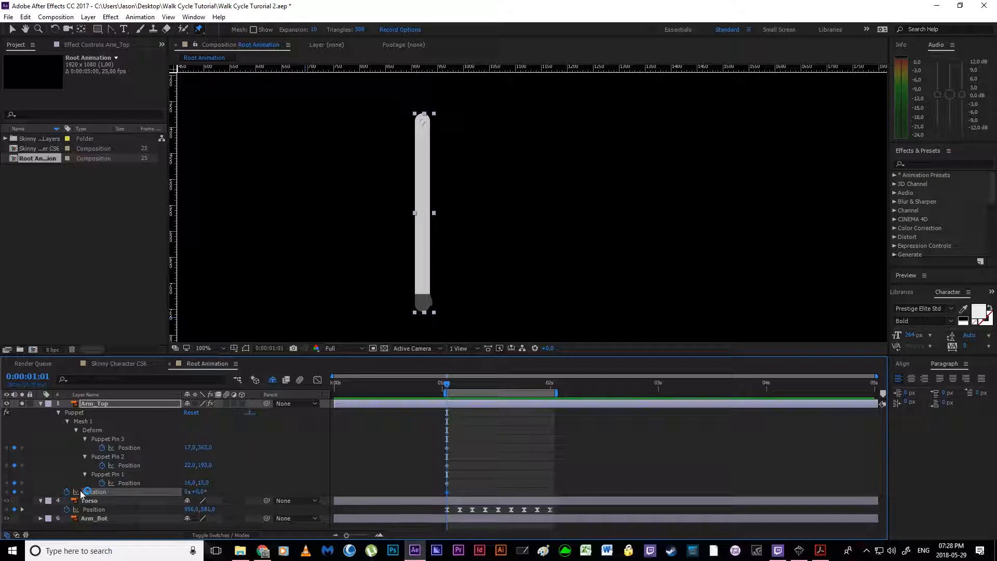
# Step: Switch the solo from Arm_Top to Arm_Bot and place puppet pins at Arm_Bot's shoulder, elbow and hand
pyautogui.click(22, 404)
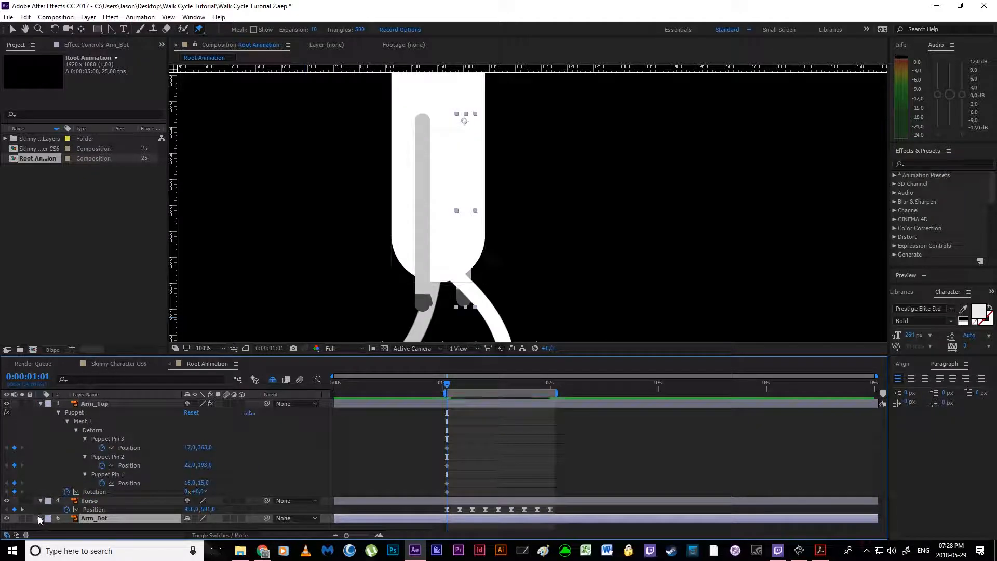
pyautogui.click(22, 519)
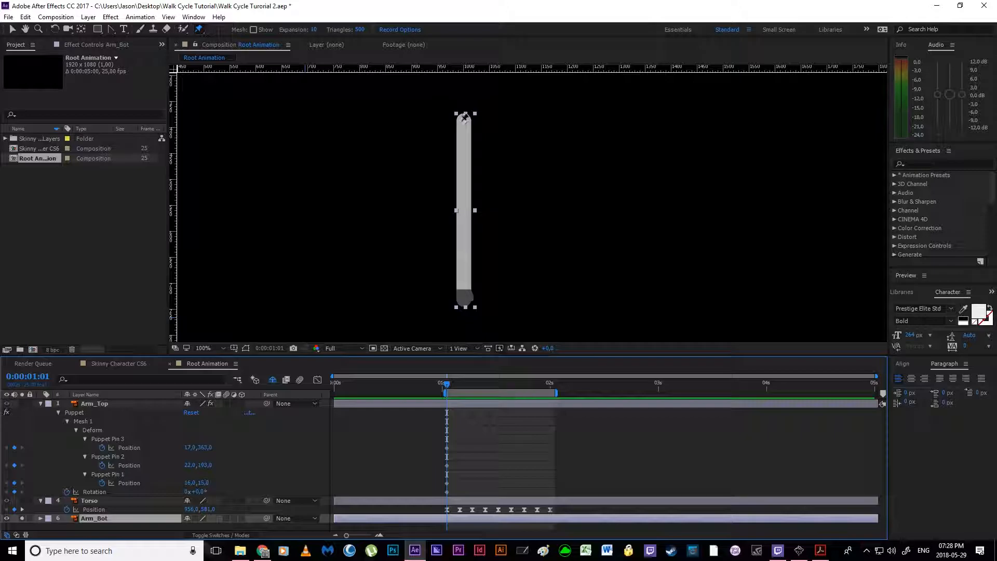
pyautogui.click(464, 120)
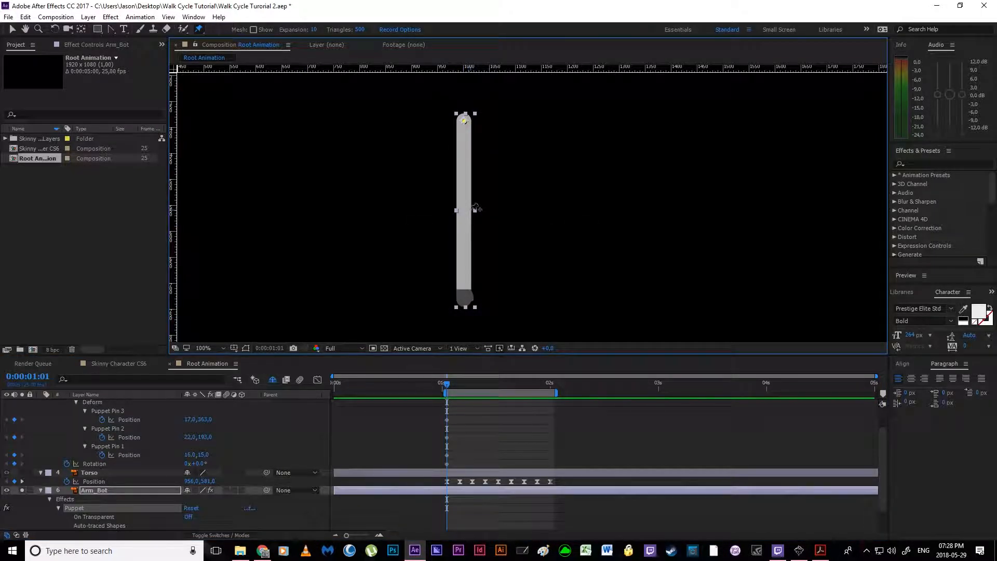
pyautogui.click(468, 211)
pyautogui.click(469, 295)
# Step: Reveal Arm_Bot's pin keyframes while trying a backward elbow bend and a slight layer rotation, then undo both trials and unsolo the layer
pyautogui.moveTo(468, 211); pyautogui.dragTo(433, 221)
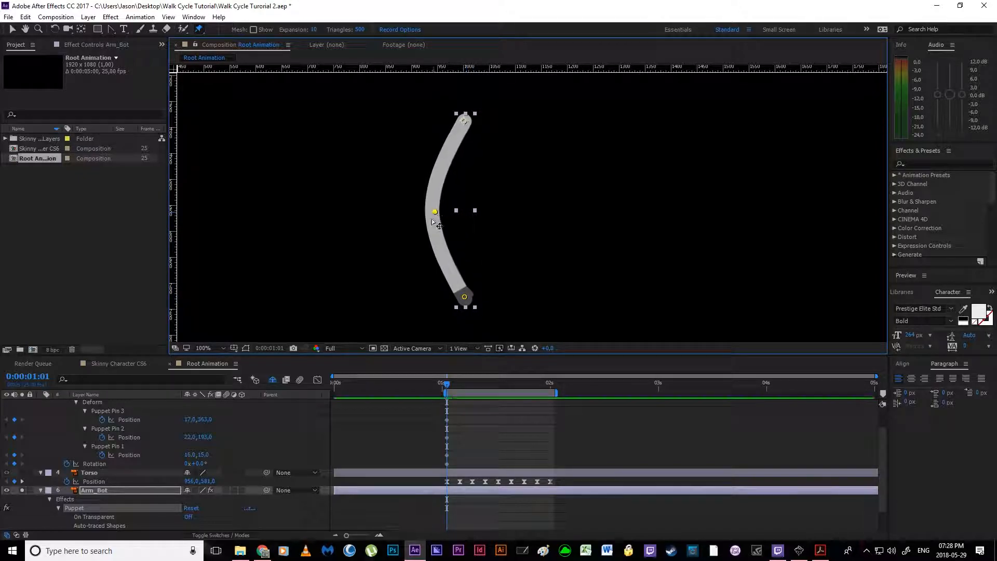
pyautogui.click(111, 491)
pyautogui.press('u')
pyautogui.scroll(-2, 437, 506)
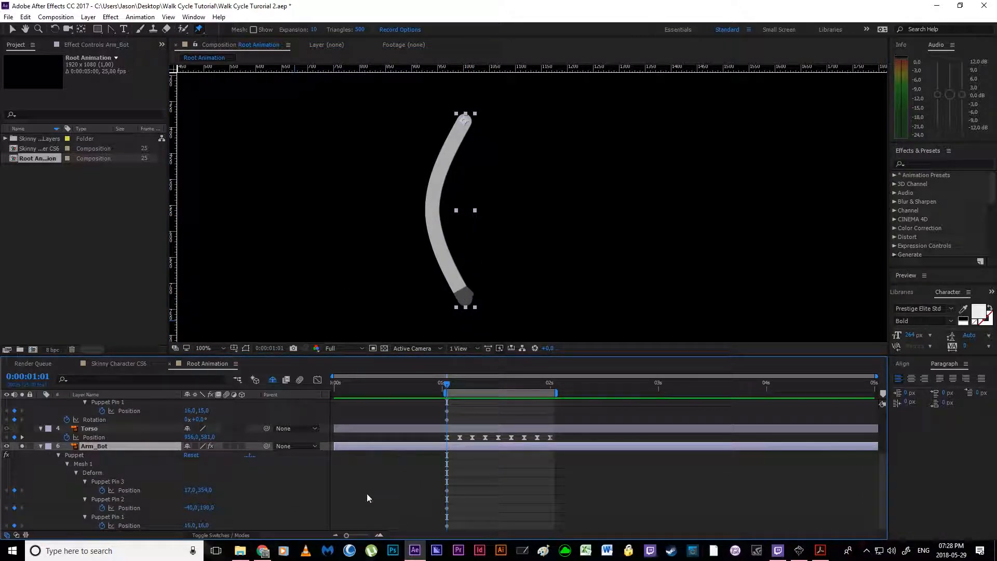
pyautogui.scroll(-1, 114, 476)
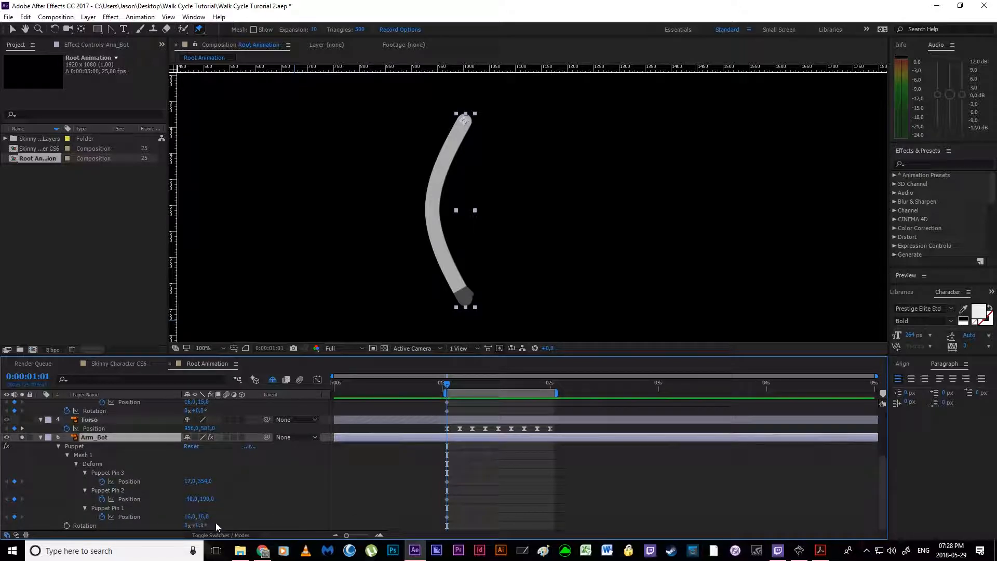
pyautogui.moveTo(201, 525)
pyautogui.mouseDown()
pyautogui.moveTo(182, 525)
pyautogui.moveTo(199, 525)
pyautogui.mouseUp()
pyautogui.hotkey('ctrl', 'z')
pyautogui.hotkey('ctrl', 'z')
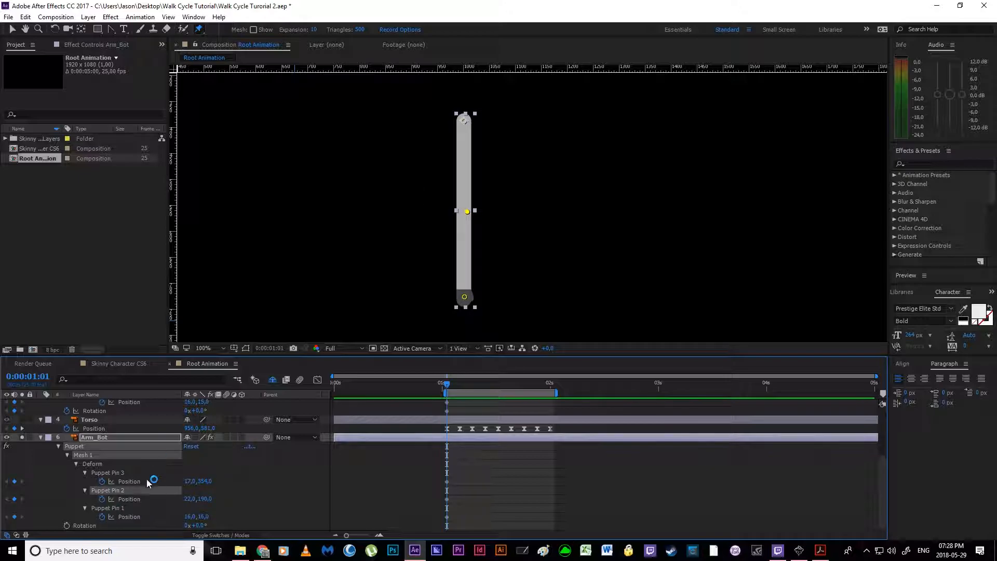
pyautogui.click(22, 440)
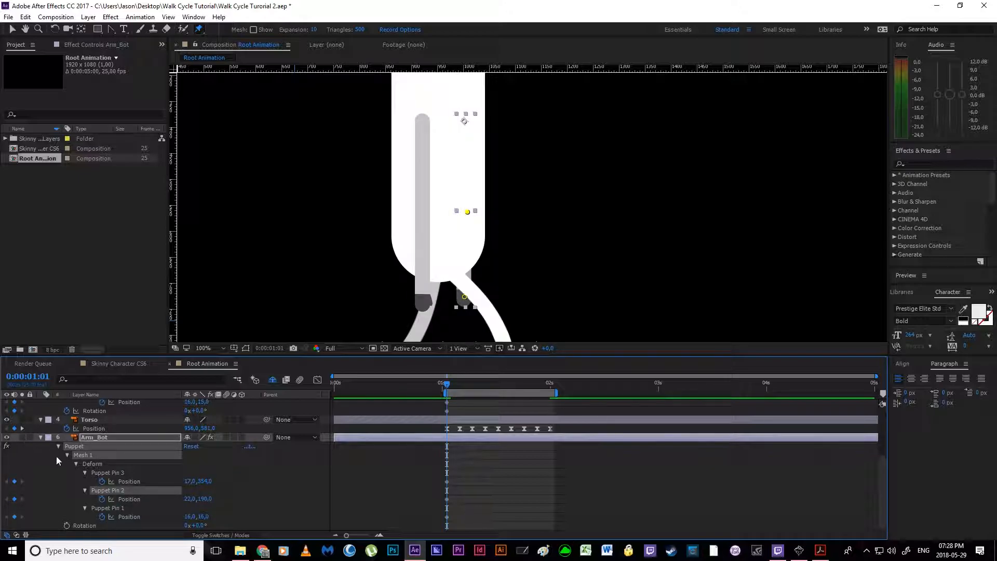
# Step: Parent the Arm_Top and Arm_Bot layers to Torso
pyautogui.scroll(2, 125, 478)
pyautogui.scroll(1, 126, 478)
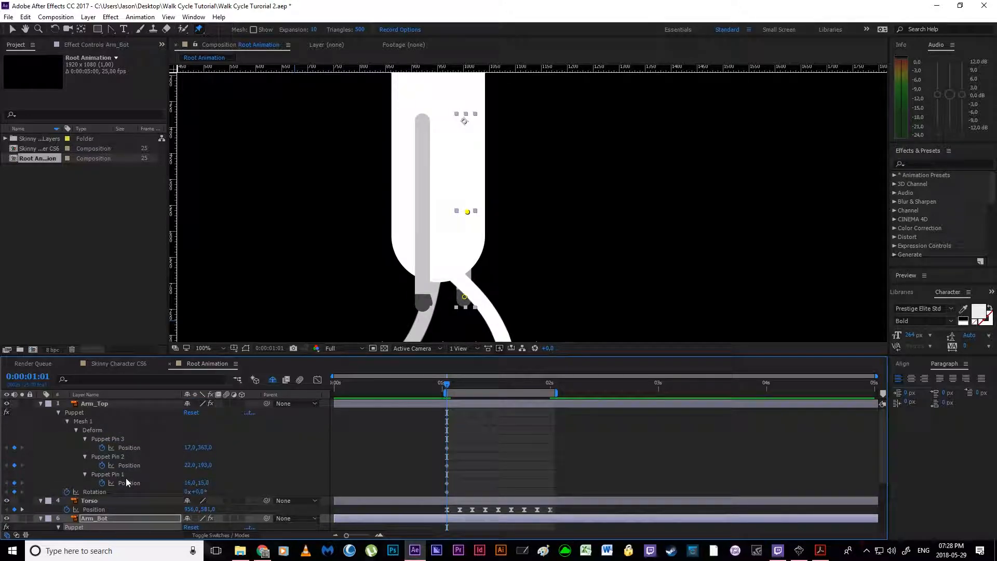
pyautogui.click(142, 405)
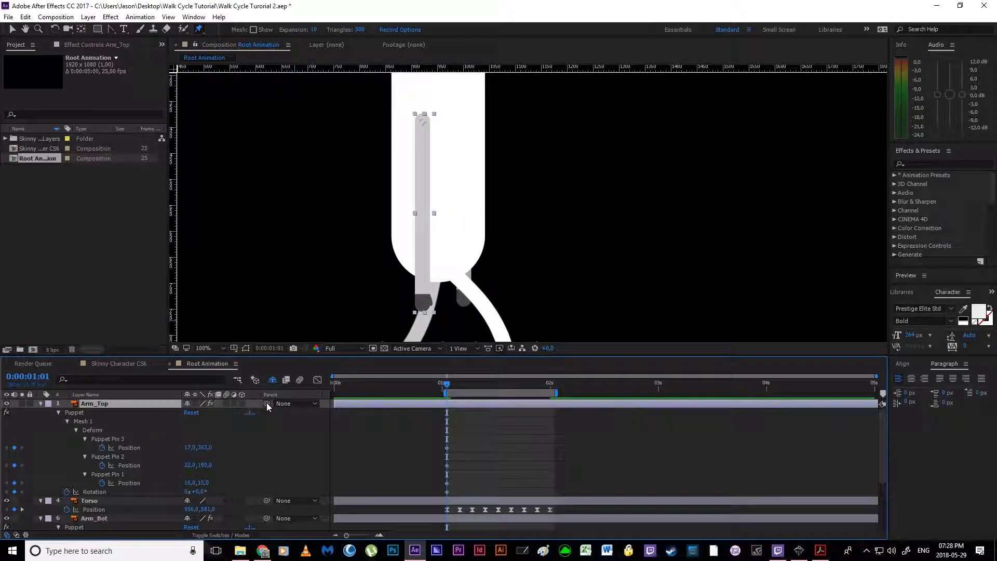
pyautogui.moveTo(267, 403); pyautogui.dragTo(117, 422)
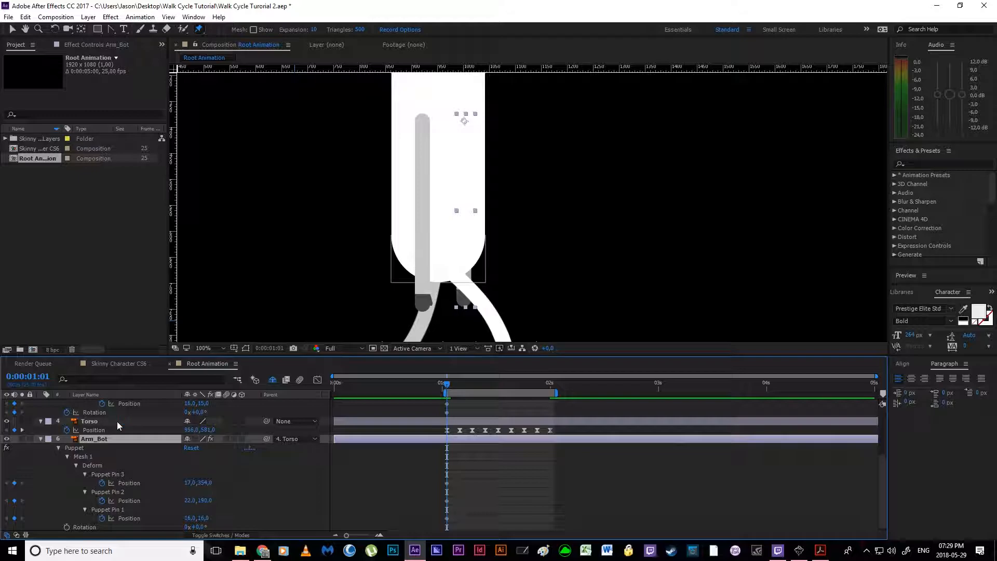
# Step: Try bending the soloed Arm_Bot backward at its elbow pin and rotating the layer, undo both changes and unsolo it
pyautogui.click(143, 501)
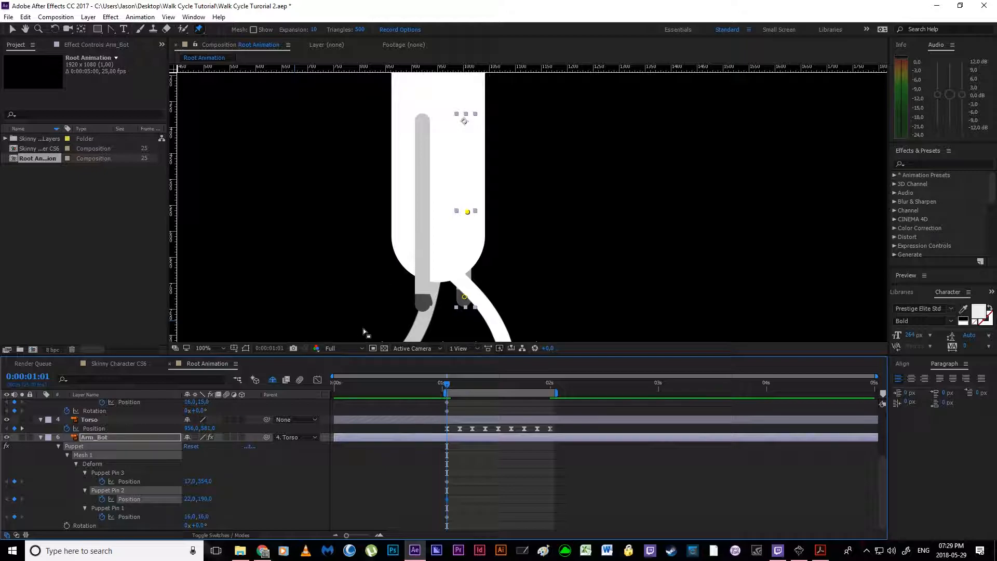
pyautogui.click(22, 437)
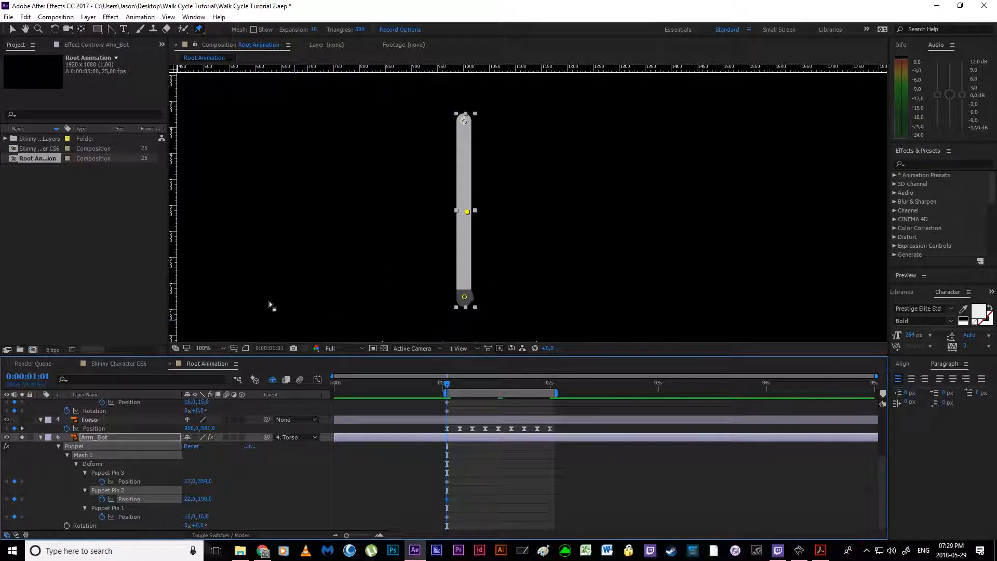
pyautogui.moveTo(467, 212); pyautogui.dragTo(444, 215)
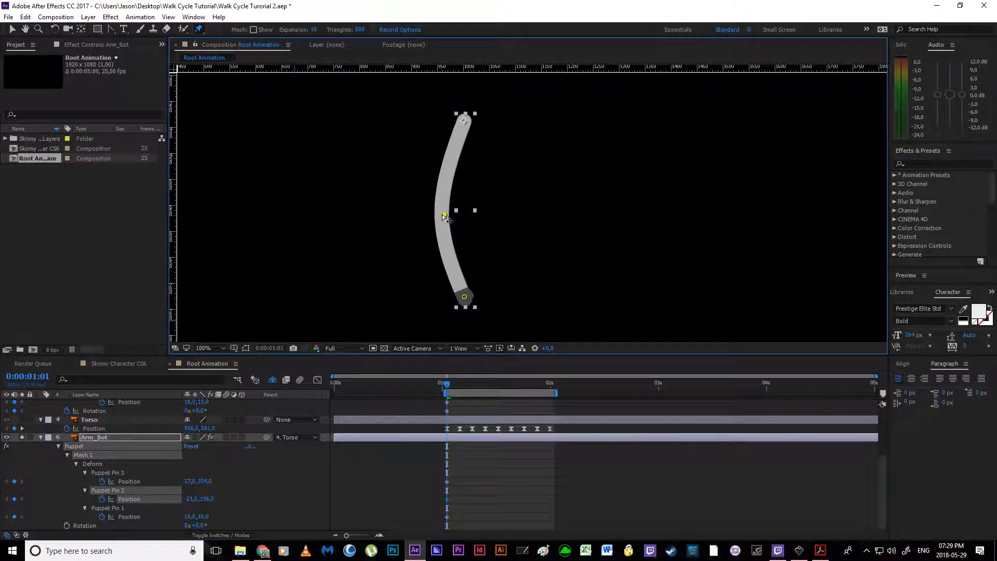
pyautogui.moveTo(195, 526); pyautogui.dragTo(167, 524)
pyautogui.hotkey('ctrl', 'z')
pyautogui.hotkey('ctrl', 'z')
pyautogui.scroll(1, 149, 467)
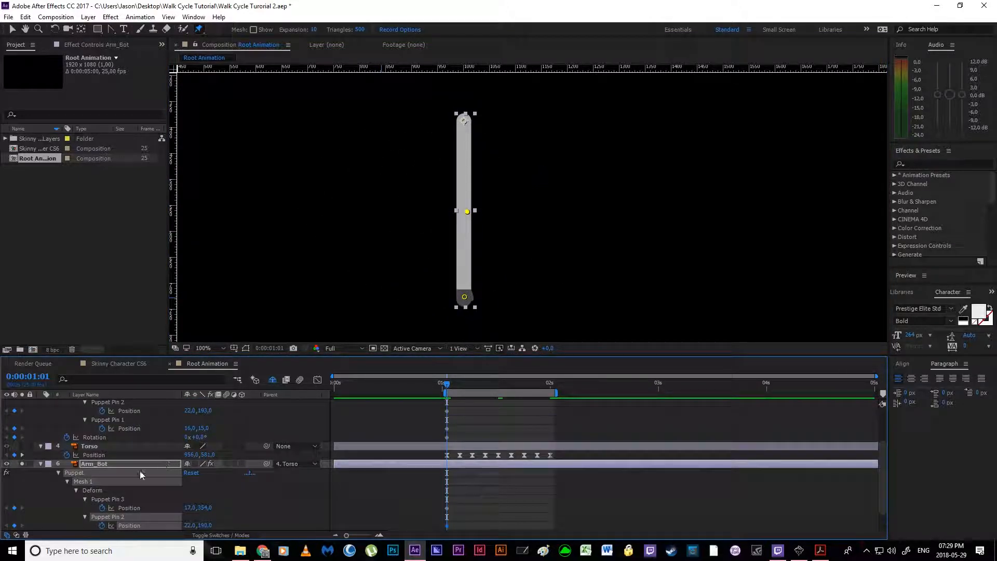
pyautogui.click(22, 464)
# Step: Try bending Arm_Top backward at its elbow pin and rotating the layer slightly forward, and undo both changes
pyautogui.scroll(2, 119, 423)
pyautogui.click(108, 397)
pyautogui.click(107, 402)
pyautogui.click(107, 393)
pyautogui.click(121, 458)
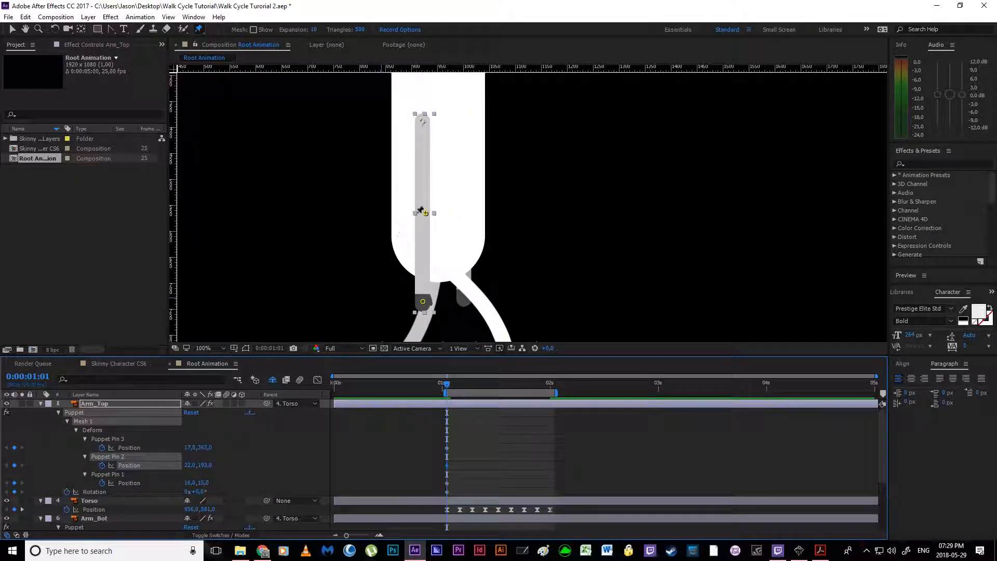
pyautogui.moveTo(424, 213); pyautogui.dragTo(382, 215)
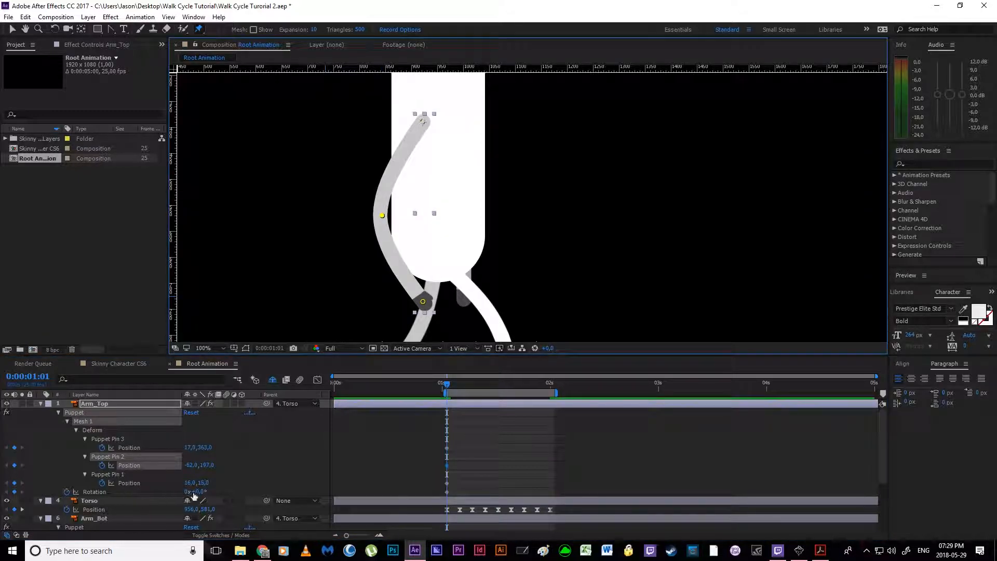
pyautogui.moveTo(196, 492)
pyautogui.mouseDown()
pyautogui.moveTo(218, 492)
pyautogui.moveTo(194, 493)
pyautogui.mouseUp()
pyautogui.hotkey('ctrl', 'z')
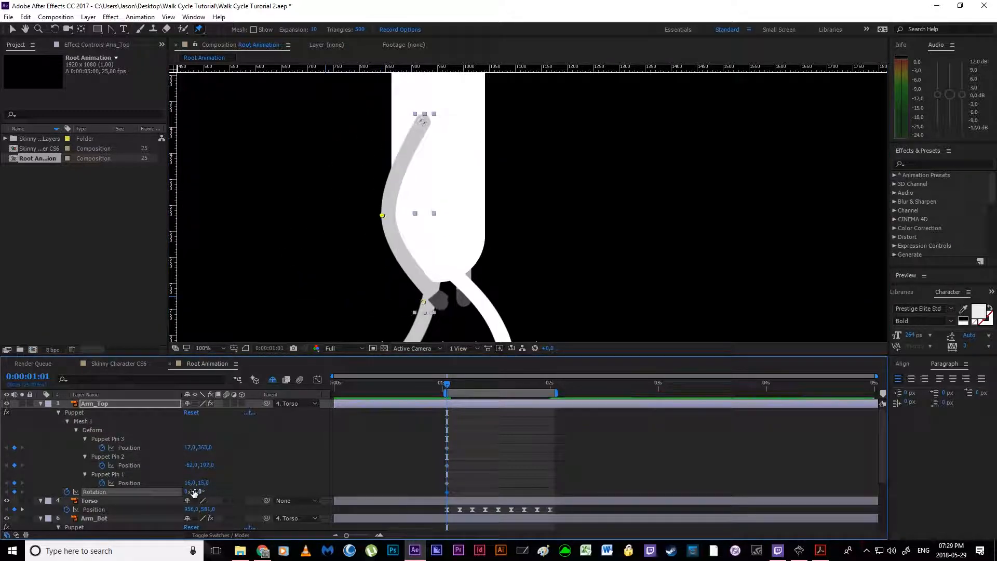
pyautogui.hotkey('ctrl', 'z')
# Step: Start keyframing Arm_Bot's Rotation at 0:00:01:01
pyautogui.scroll(-3, 211, 477)
pyautogui.click(68, 526)
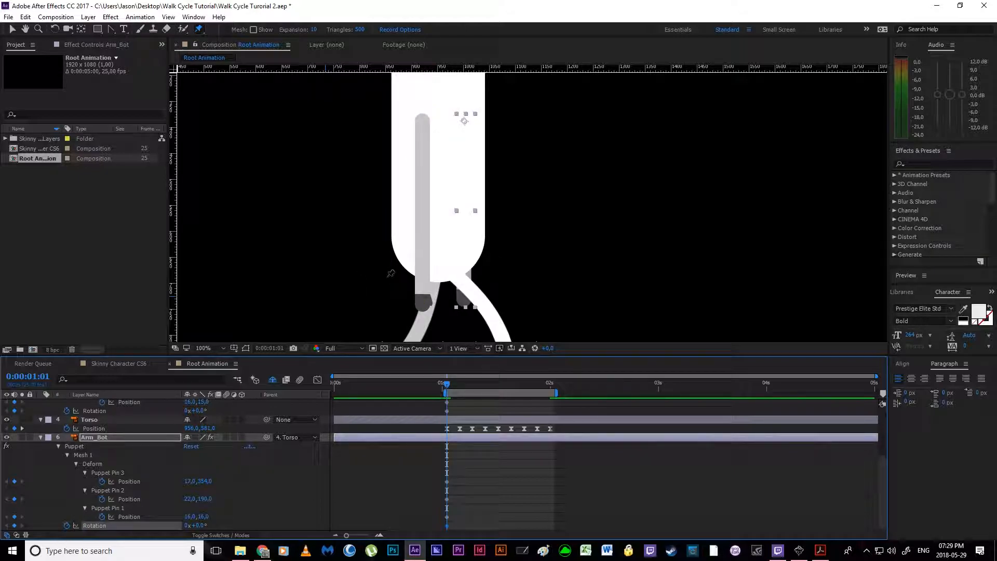
# Step: Preview the walk animation with the whole character in view, and switch to the Week 5 - Walk Cycles PDF in Acrobat Reader
pyautogui.scroll(-2, 389, 278)
pyautogui.press('space')
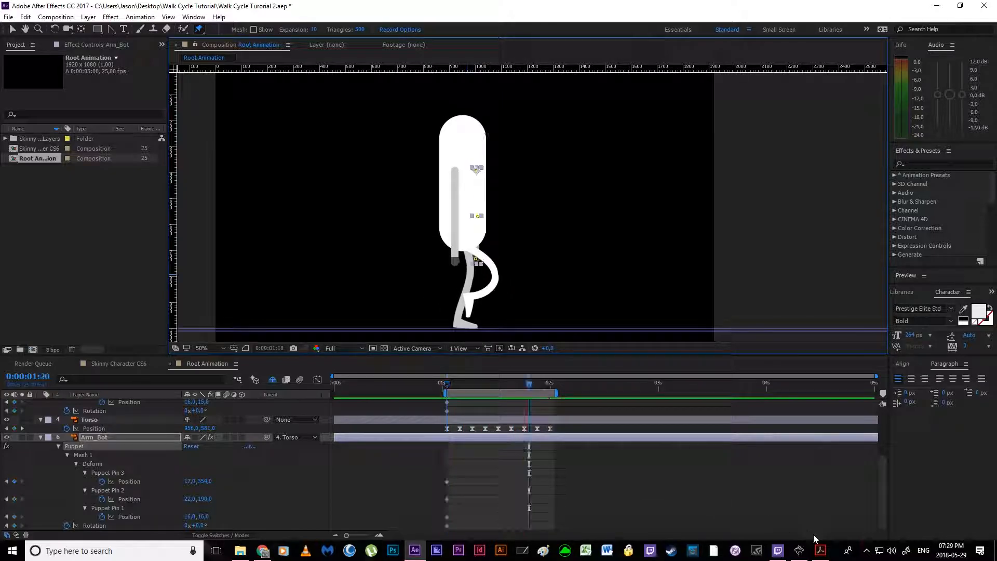
pyautogui.click(821, 550)
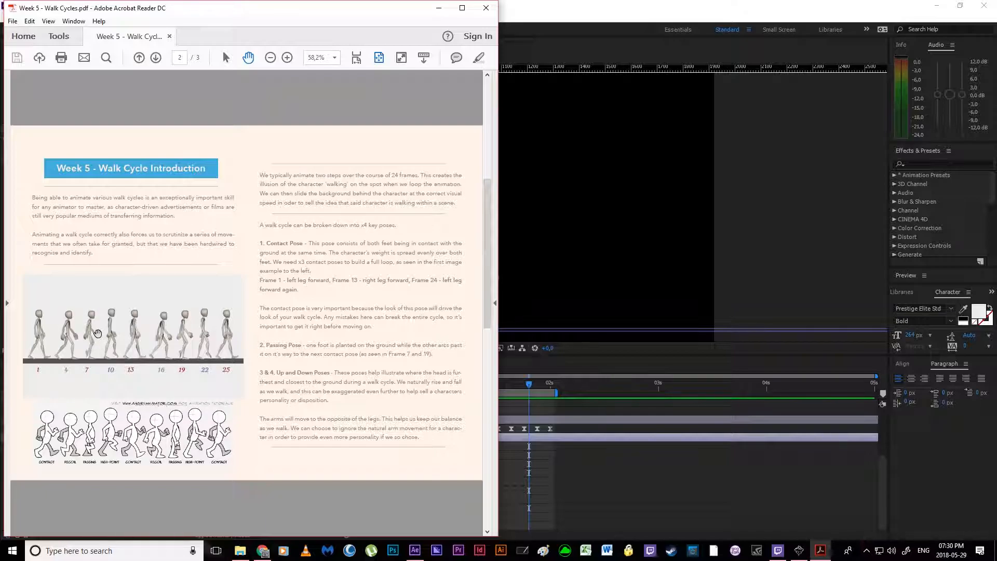
# Step: Return to After Effects and, at 0:00:01:04, keyframe the Position of Arm_Top's three puppet pins and the layer's Rotation
pyautogui.click(597, 482)
pyautogui.click(456, 383)
pyautogui.moveTo(457, 386); pyautogui.dragTo(463, 380)
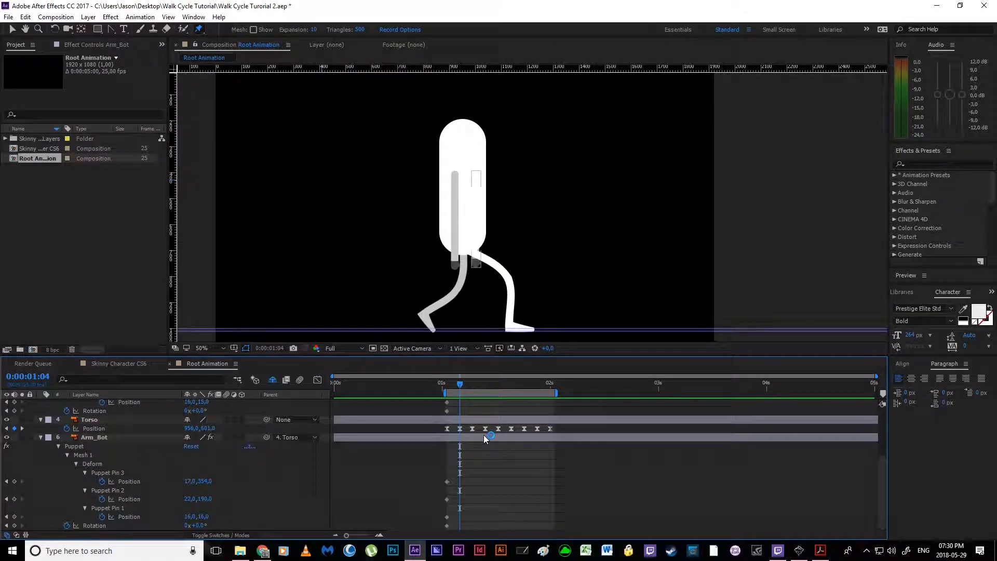
pyautogui.scroll(3, 87, 472)
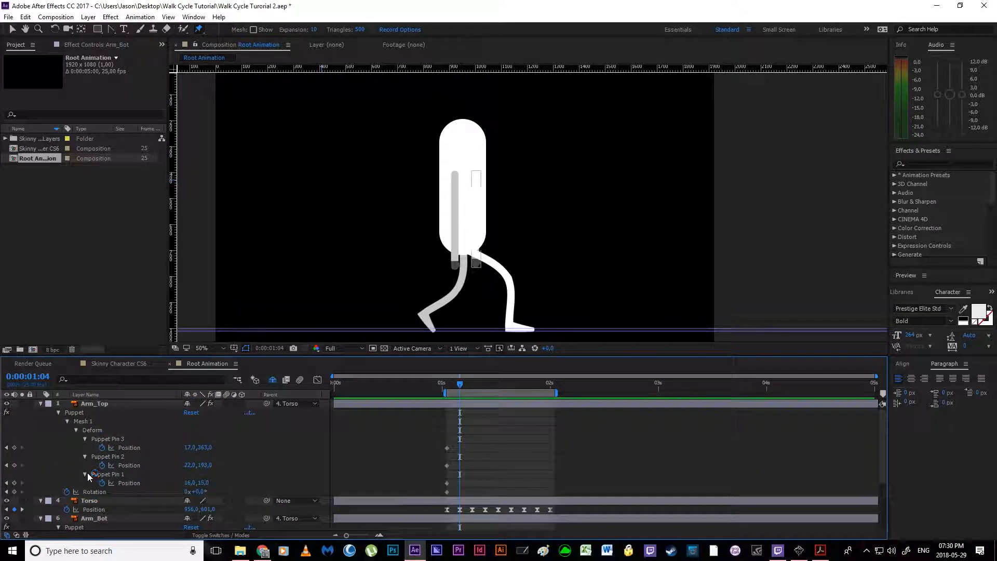
pyautogui.click(14, 447)
pyautogui.click(14, 465)
pyautogui.click(14, 483)
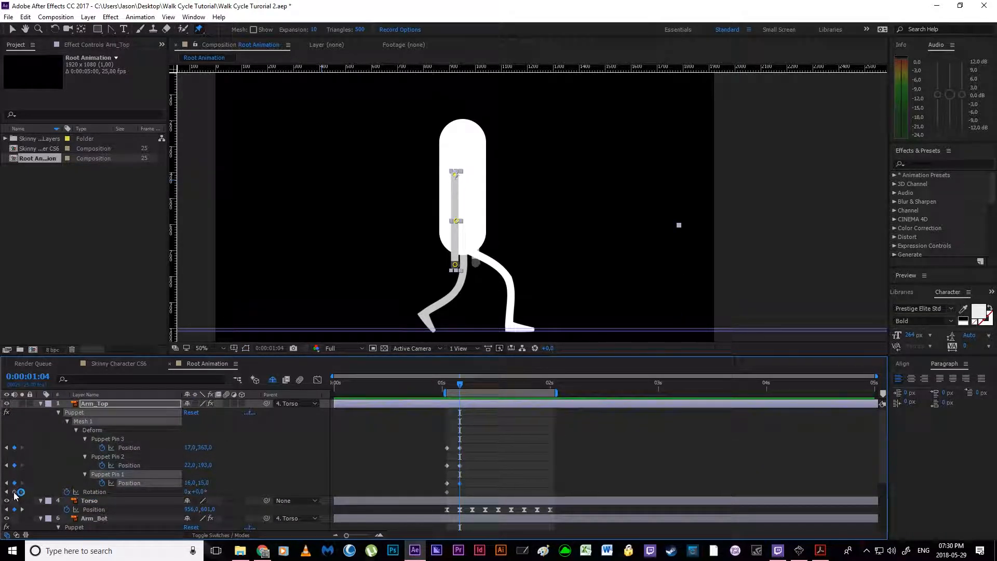
pyautogui.click(14, 492)
# Step: Keyframe the Position of Arm_Bot's three puppet pins and the layer's Rotation at 0:00:01:04
pyautogui.scroll(-3, 16, 497)
pyautogui.click(14, 483)
pyautogui.click(14, 501)
pyautogui.click(15, 518)
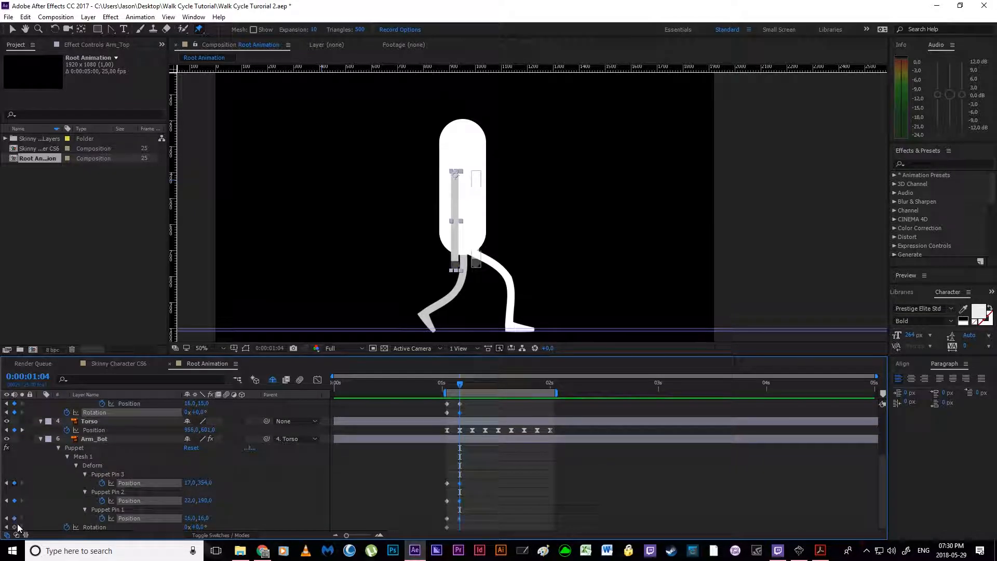
pyautogui.click(15, 526)
pyautogui.click(516, 500)
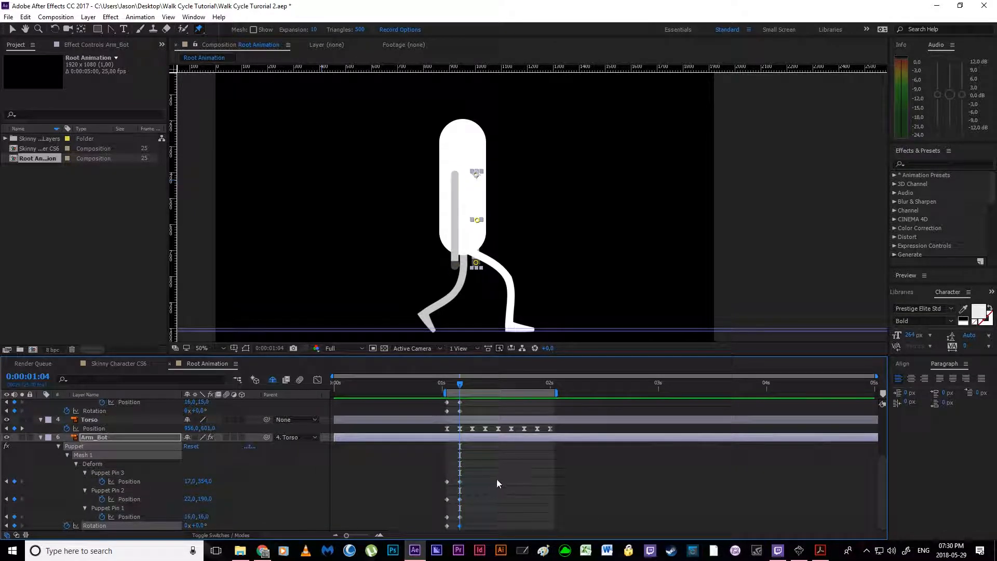
# Step: Bend Arm_Top backward at its elbow pin, move the hand pin slightly forward and up, and set the layer's Rotation to 25°
pyautogui.press('.')
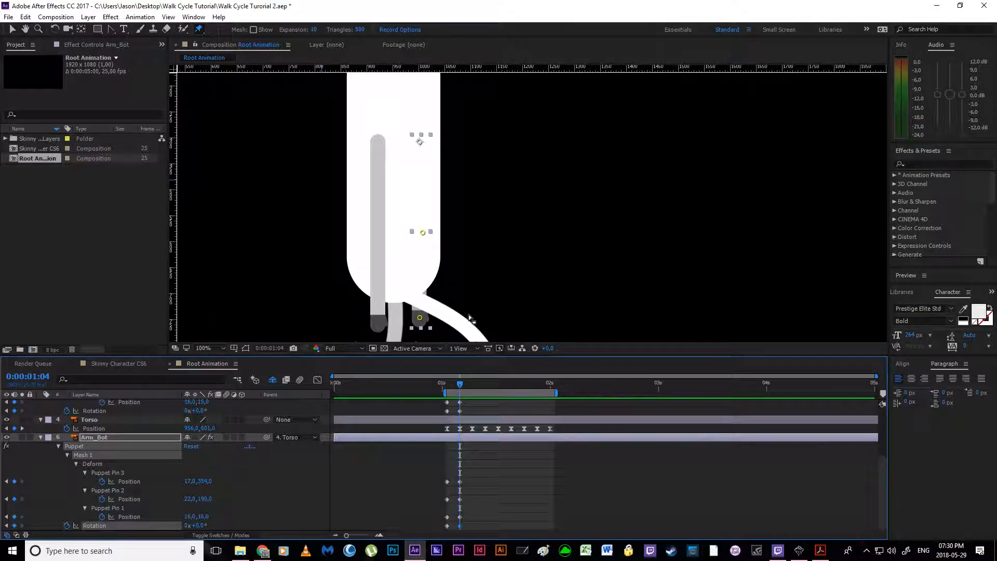
pyautogui.scroll(1, 504, 470)
pyautogui.click(487, 415)
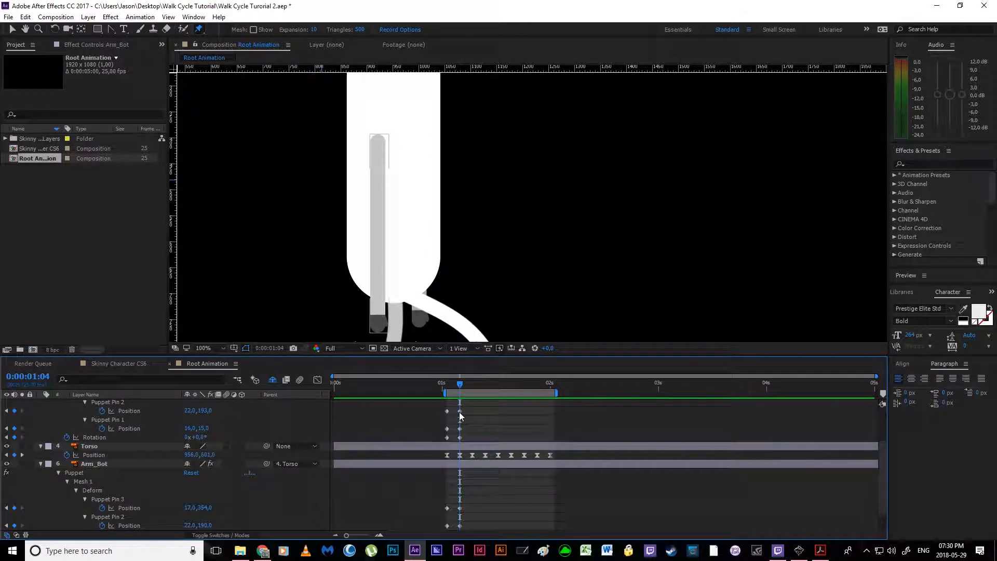
pyautogui.click(460, 412)
pyautogui.moveTo(410, 262); pyautogui.dragTo(467, 238)
pyautogui.scroll(-1, 523, 238)
pyautogui.scroll(1, 482, 274)
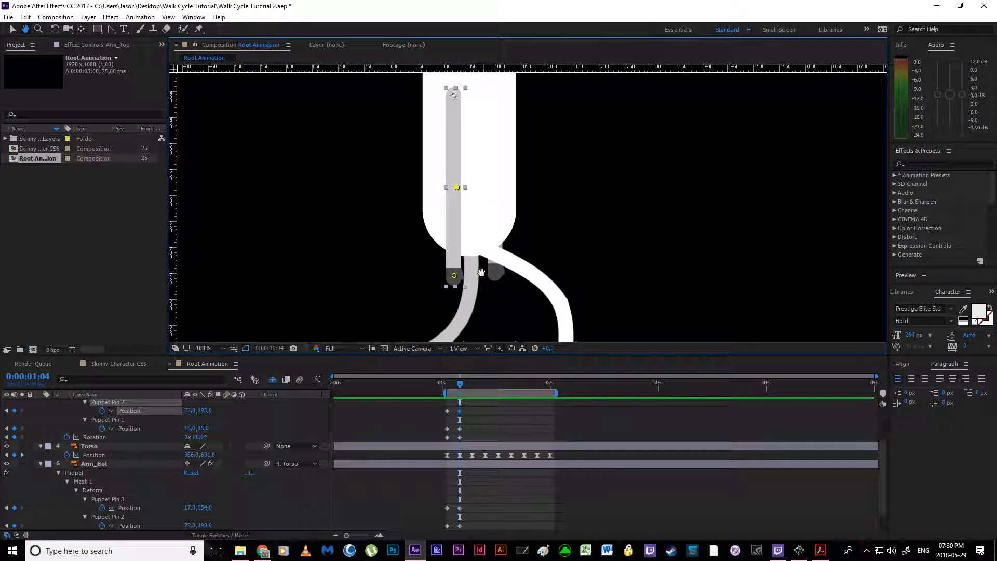
pyautogui.scroll(-1, 479, 275)
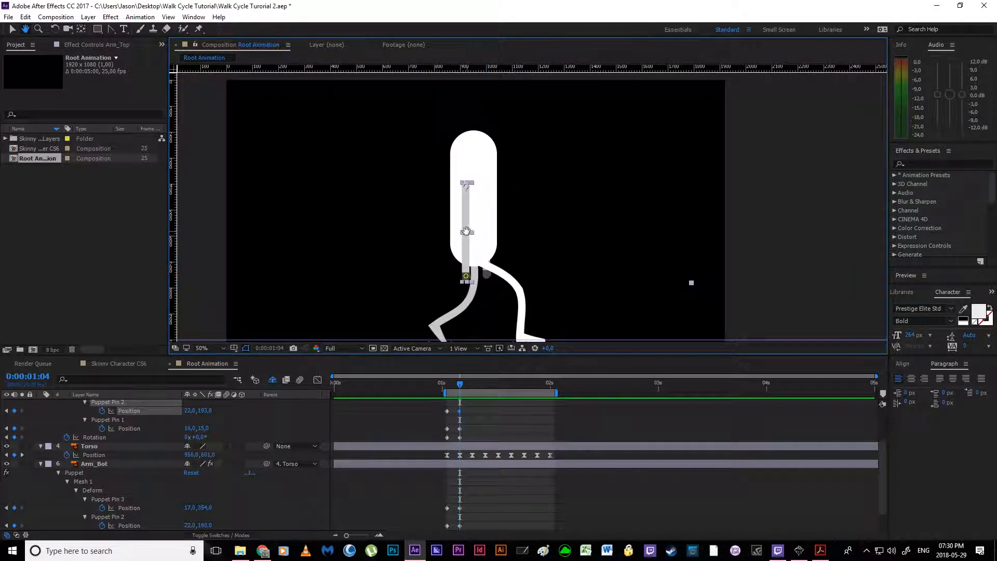
pyautogui.moveTo(466, 232); pyautogui.dragTo(446, 231)
pyautogui.moveTo(466, 275); pyautogui.dragTo(473, 268)
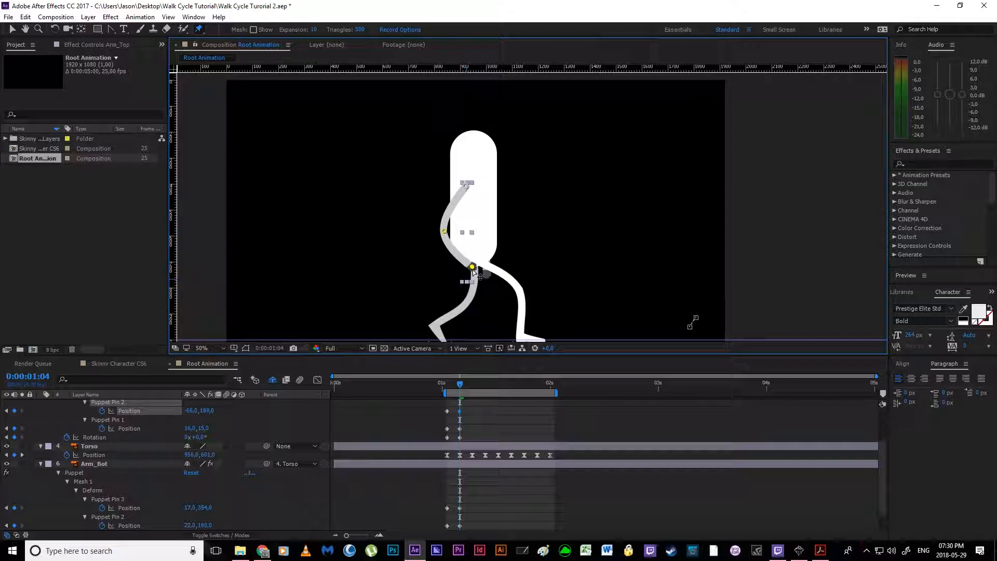
pyautogui.moveTo(445, 232); pyautogui.dragTo(447, 228)
pyautogui.moveTo(200, 438); pyautogui.dragTo(213, 435)
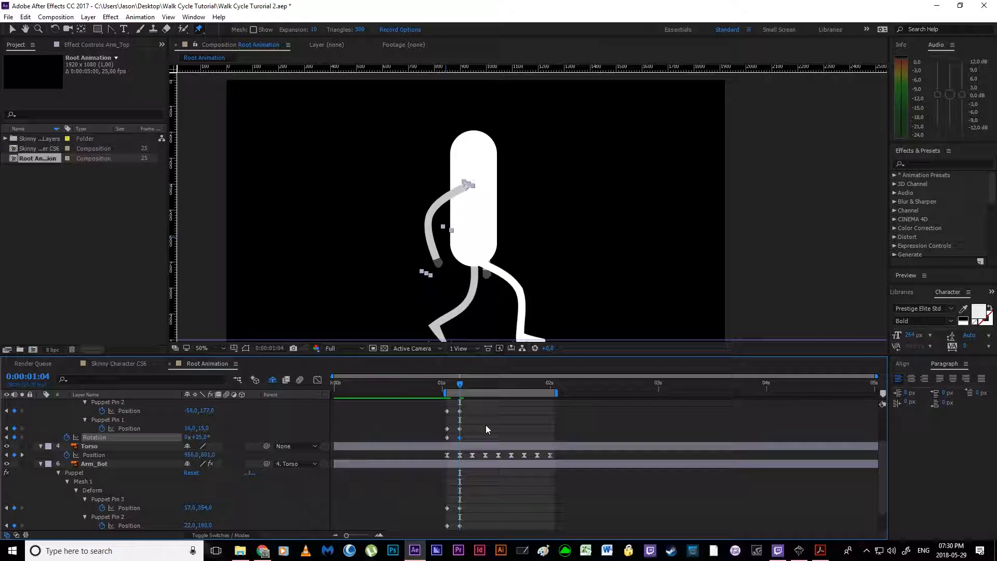
# Step: Refine Arm_Top's backward-swing pose at 0:00:01:04 by nudging its hand and elbow pins into a smoother bend
pyautogui.click(462, 460)
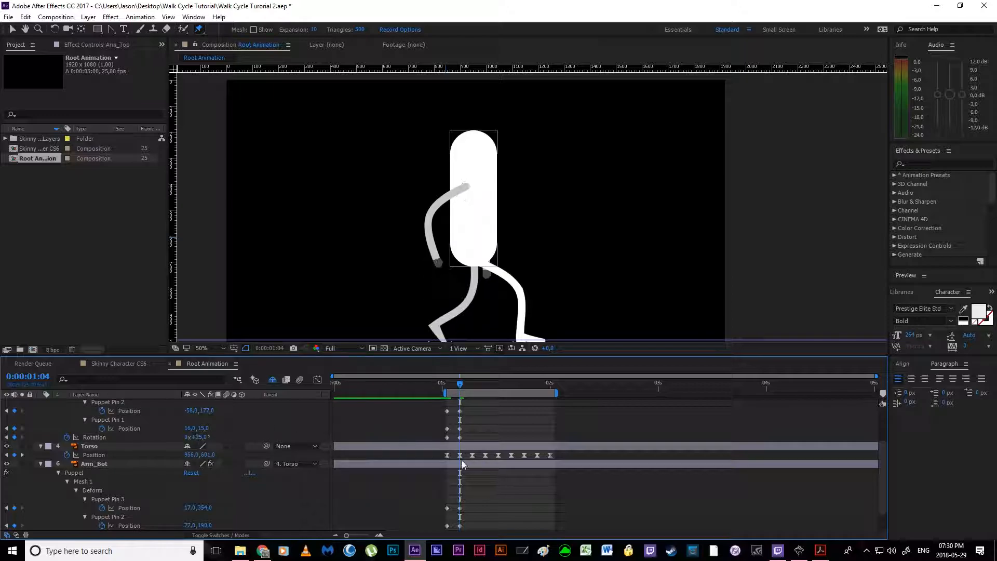
pyautogui.click(460, 411)
pyautogui.click(448, 265)
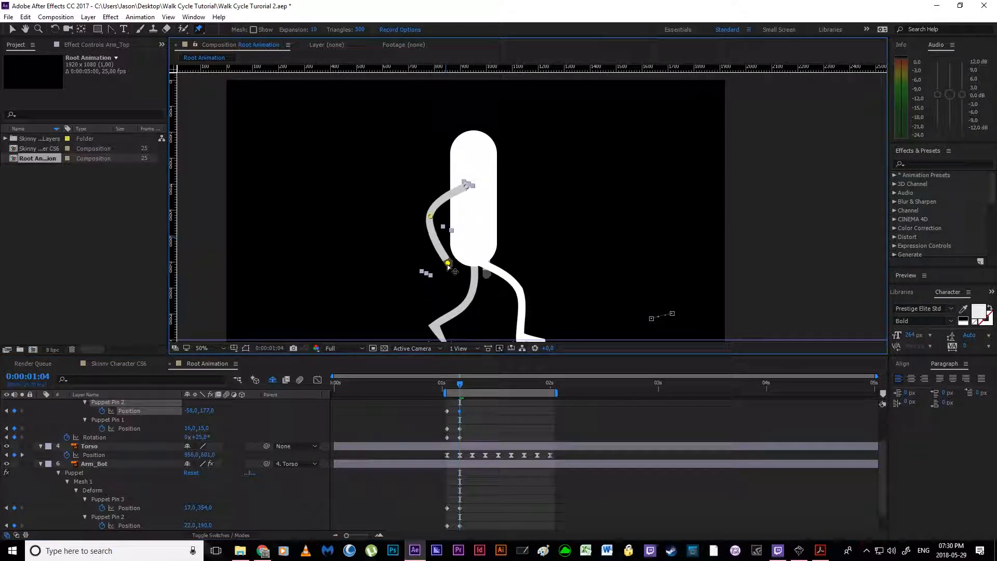
pyautogui.moveTo(447, 265); pyautogui.dragTo(447, 264)
pyautogui.moveTo(431, 216); pyautogui.dragTo(432, 221)
pyautogui.click(13, 30)
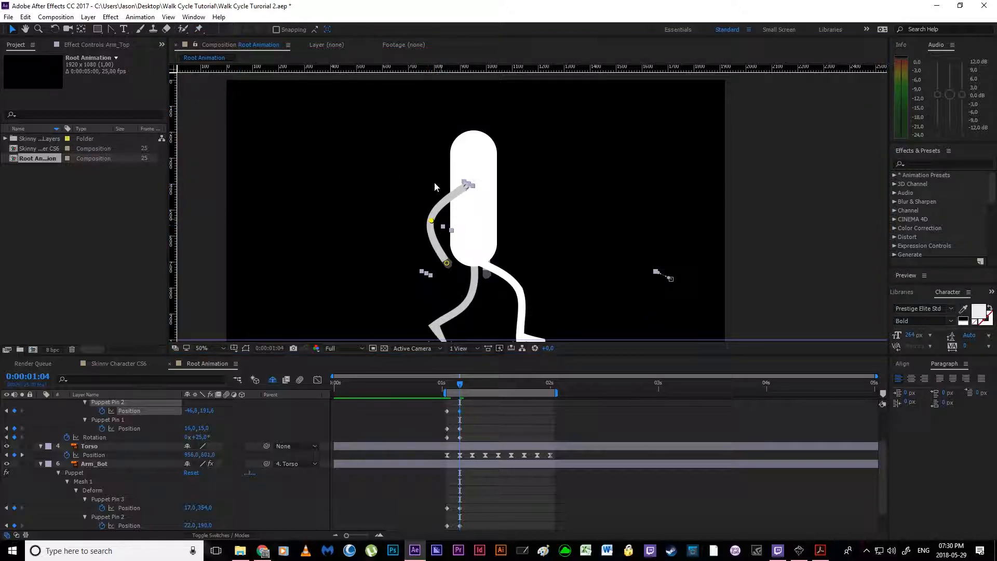
pyautogui.moveTo(449, 266); pyautogui.dragTo(447, 266)
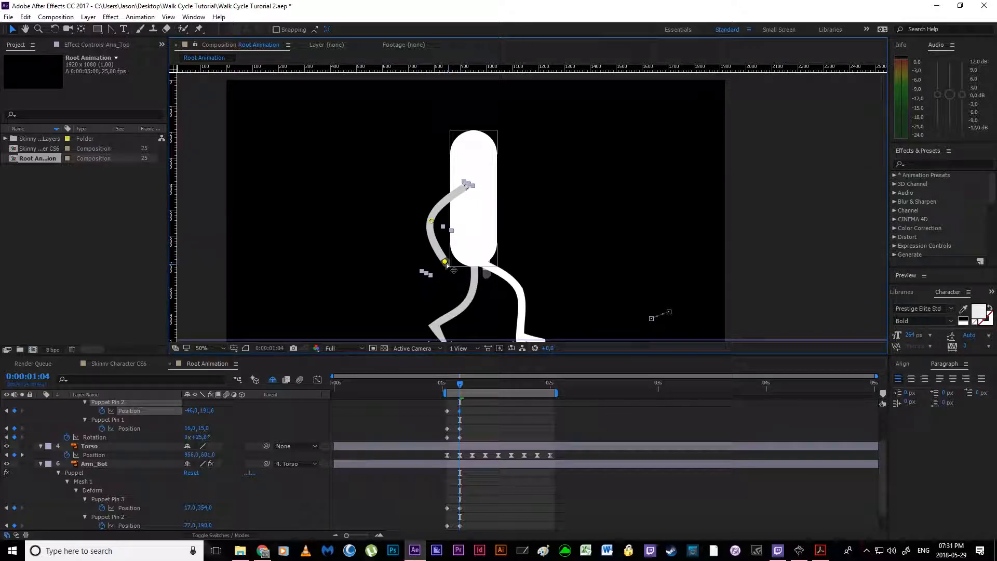
pyautogui.moveTo(432, 221); pyautogui.dragTo(435, 217)
# Step: With Torso temporarily hidden, bend Arm_Bot backward at its elbow pin, raise its hand pin, and set the layer's Rotation to -50°
pyautogui.scroll(-1, 489, 492)
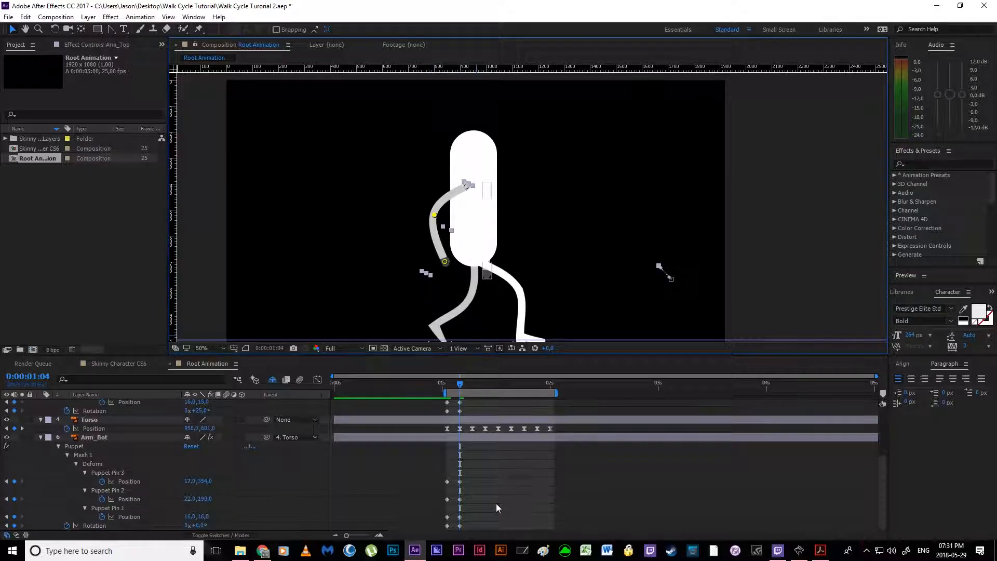
pyautogui.click(460, 482)
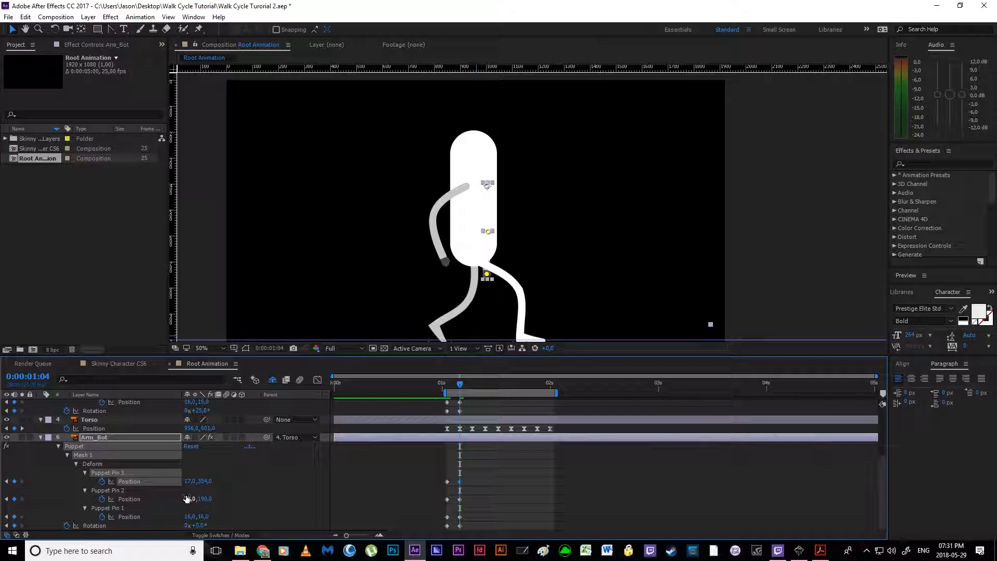
pyautogui.click(6, 419)
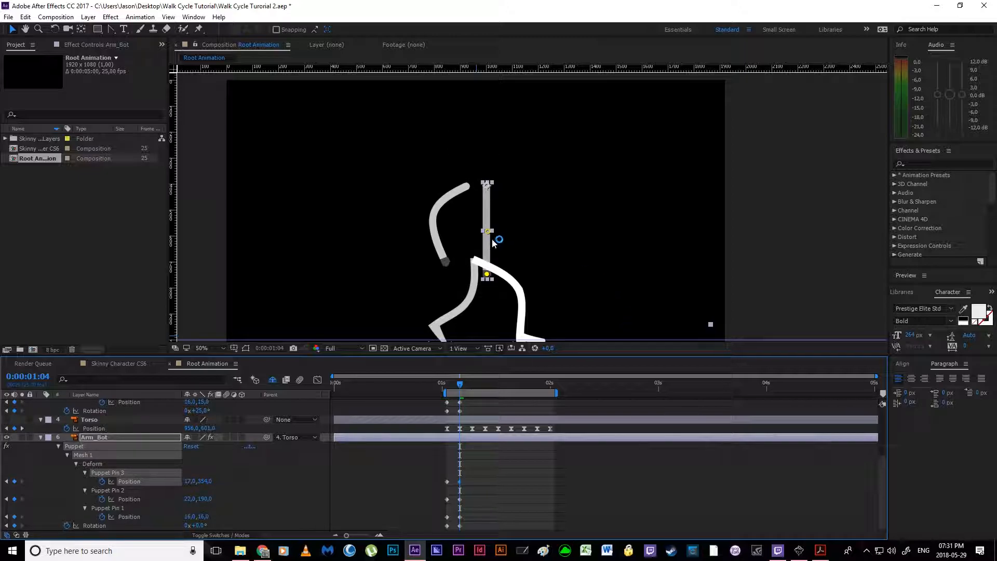
pyautogui.moveTo(487, 230); pyautogui.dragTo(466, 227)
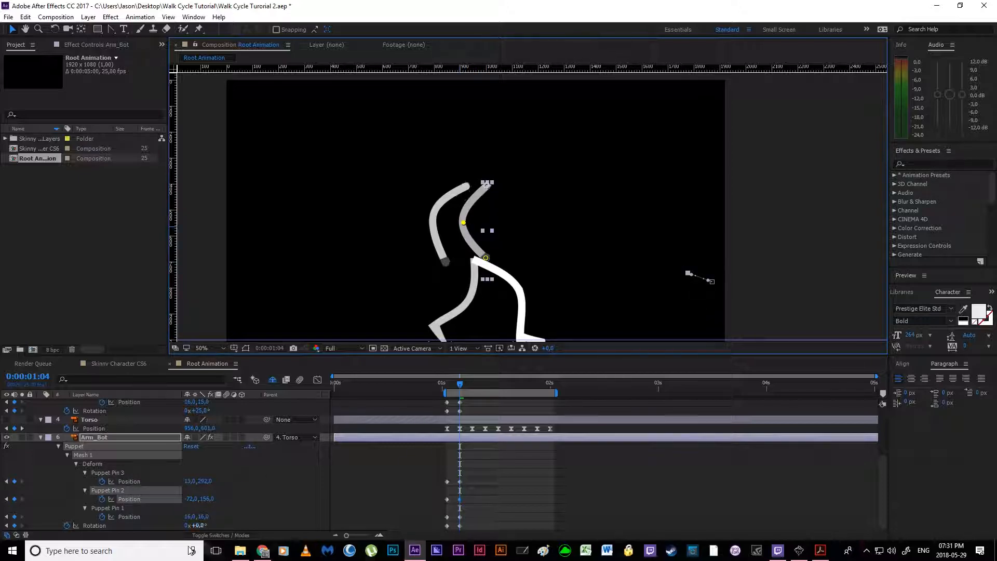
pyautogui.moveTo(201, 526); pyautogui.dragTo(175, 524)
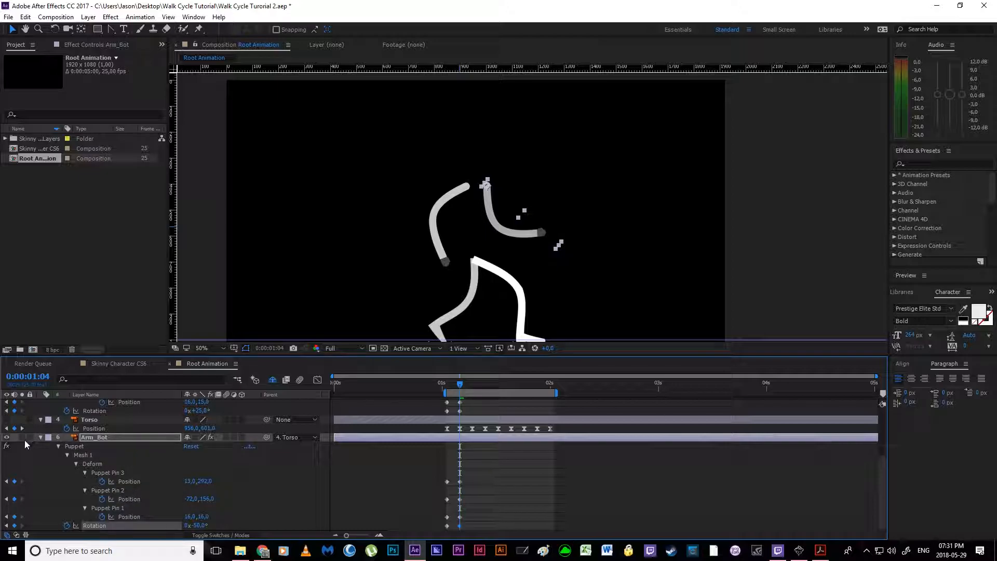
pyautogui.click(7, 420)
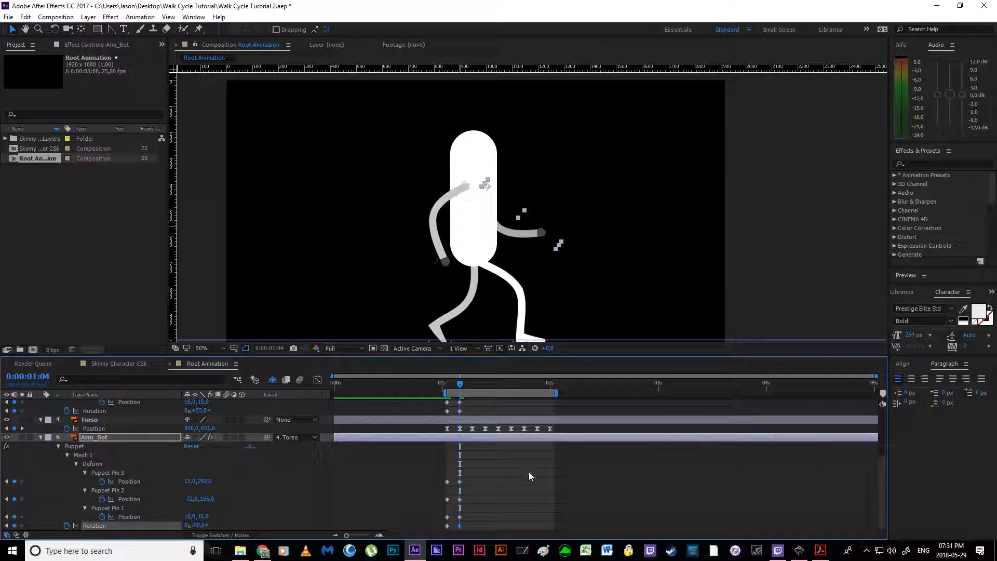
# Step: Raise Arm_Bot's hand pin to about 16.5, 252.6 and shift its elbow pin to about -99, 142
pyautogui.click(460, 500)
pyautogui.moveTo(541, 230); pyautogui.dragTo(493, 230)
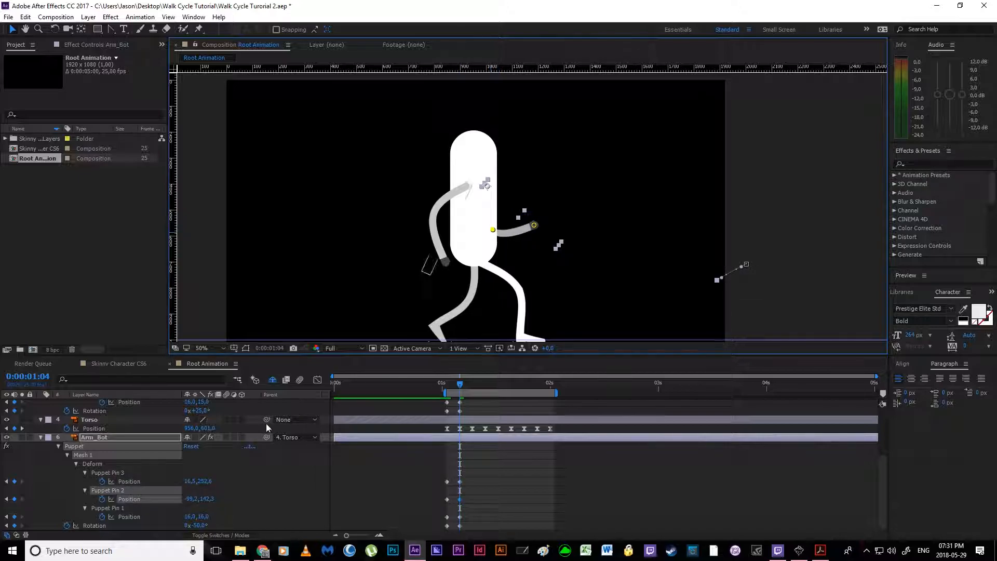
pyautogui.click(525, 484)
# Step: Lower the Torso layer's Opacity to 50% and show its Position keyframes again
pyautogui.click(102, 420)
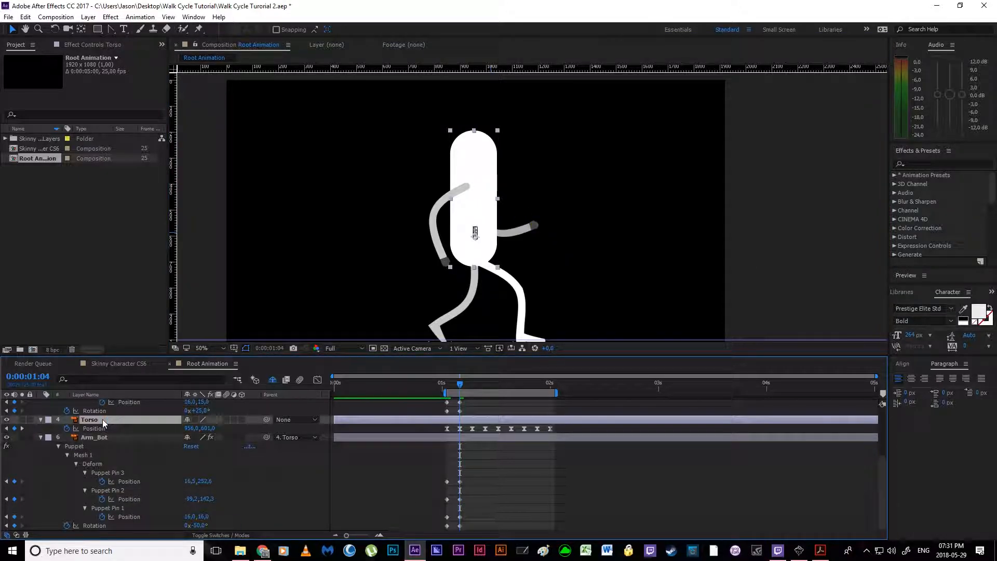
pyautogui.press('t')
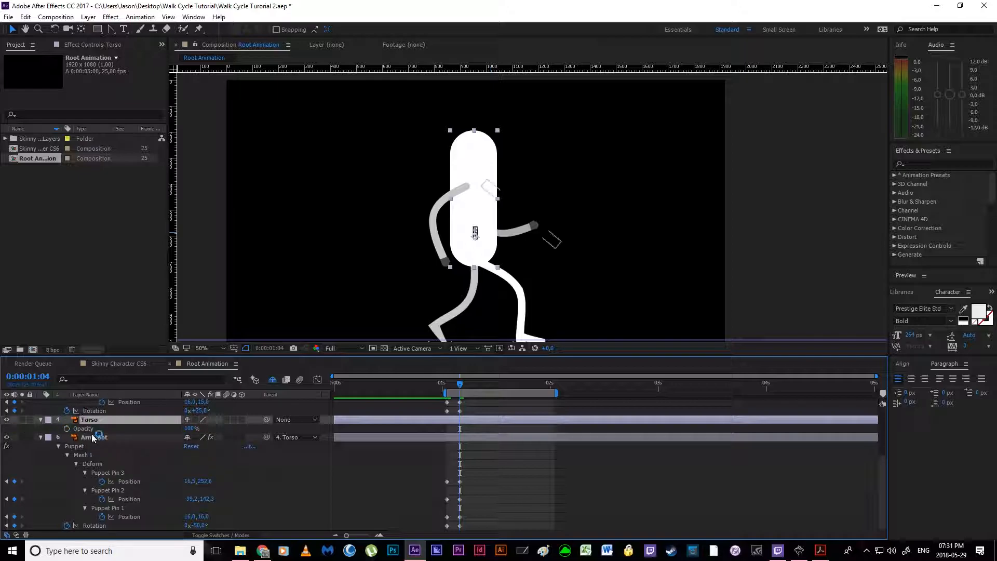
pyautogui.moveTo(190, 428); pyautogui.dragTo(164, 428)
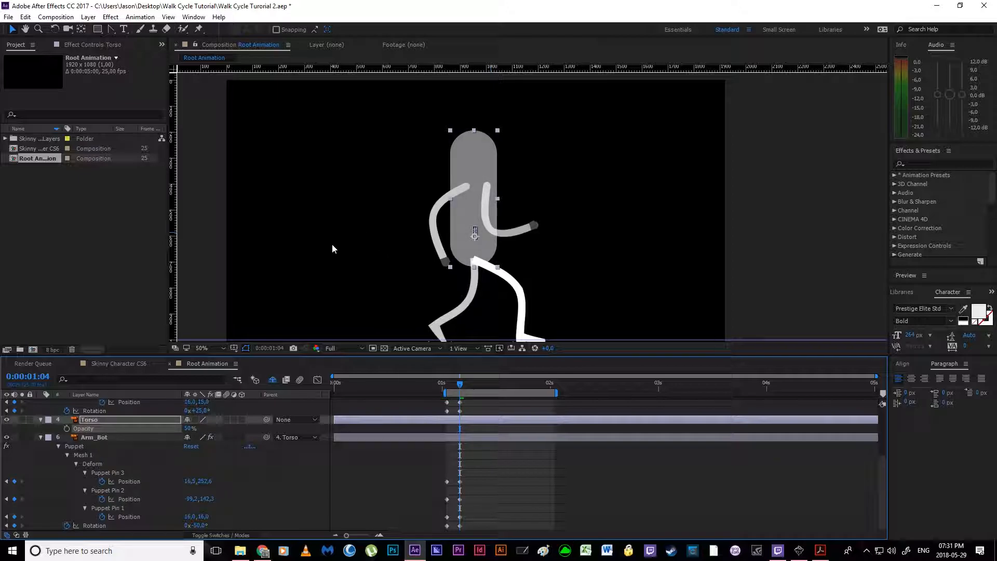
pyautogui.click(99, 416)
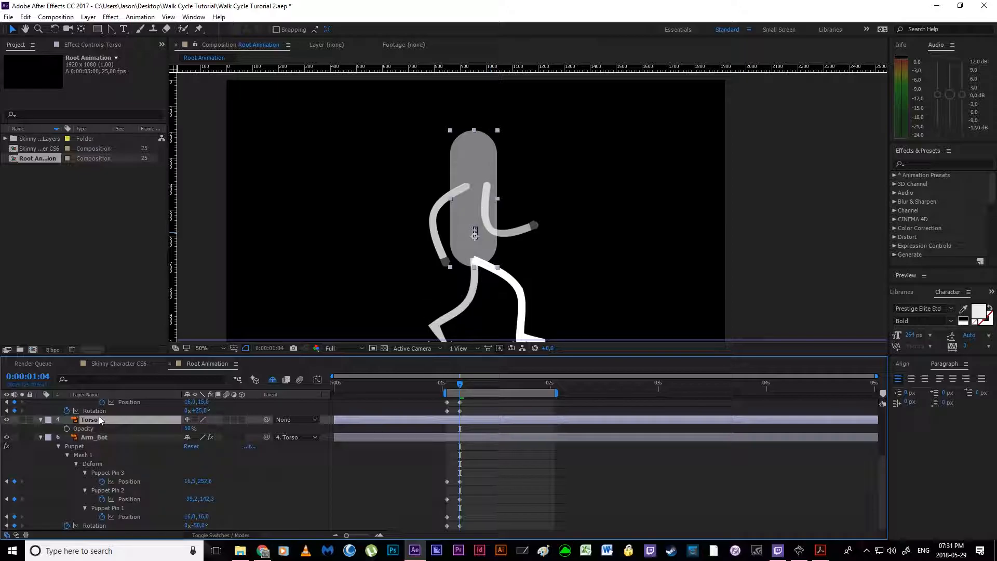
pyautogui.press('p')
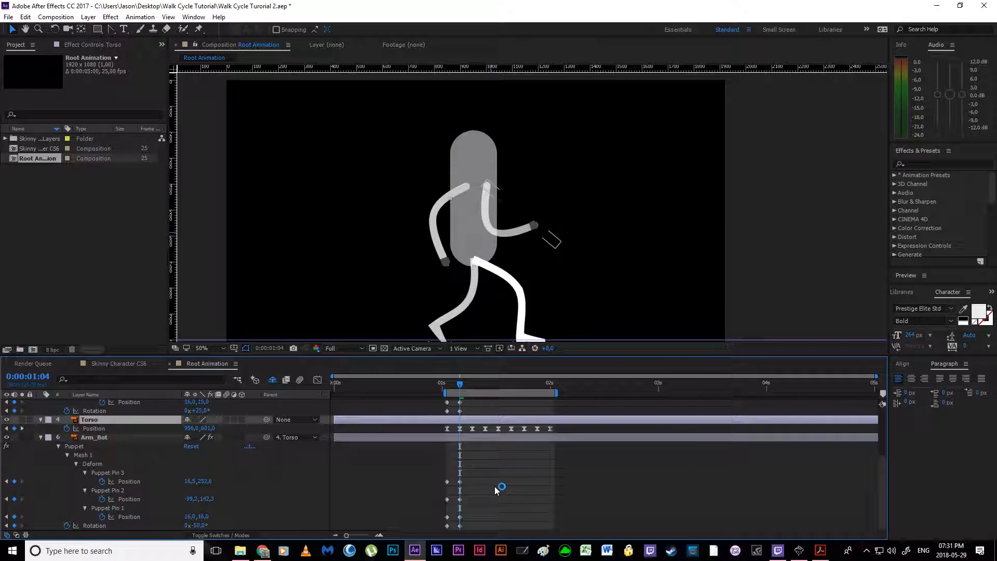
# Step: Fine-tune Arm_Bot's forward-swing pose at 0:00:01:04 by nudging its elbow and shoulder pins
pyautogui.click(479, 478)
pyautogui.click(461, 482)
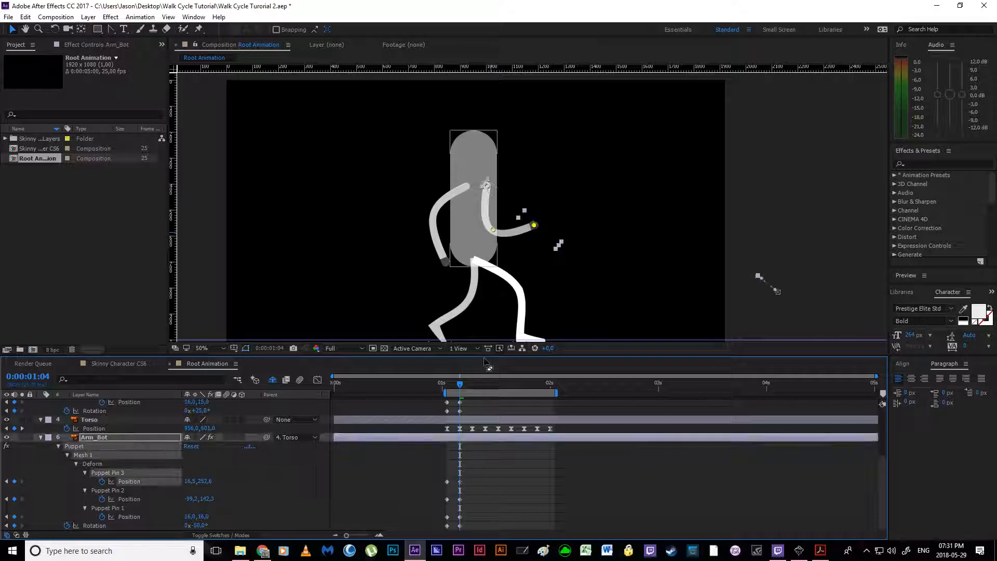
pyautogui.moveTo(494, 230); pyautogui.dragTo(492, 228)
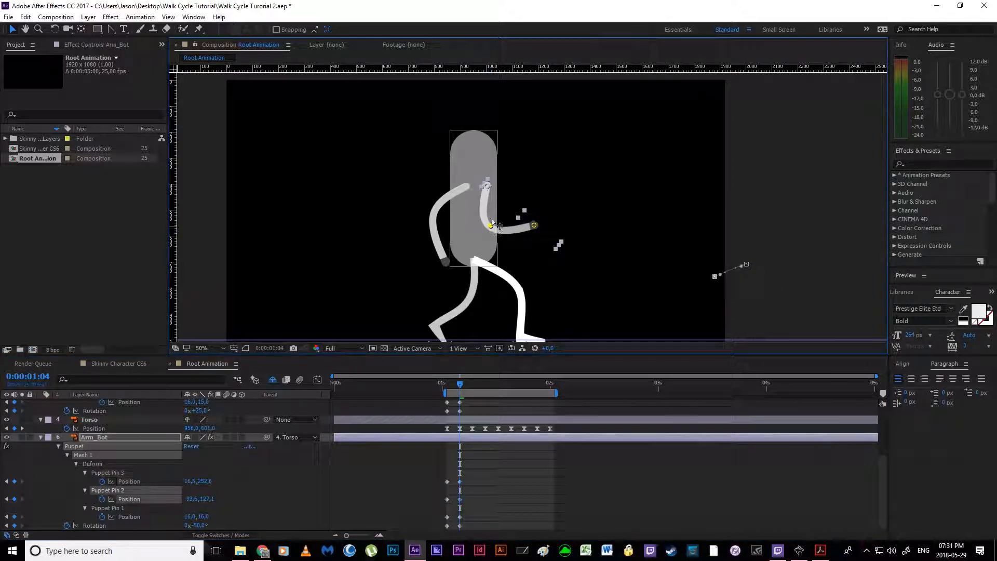
pyautogui.moveTo(487, 186); pyautogui.dragTo(487, 185)
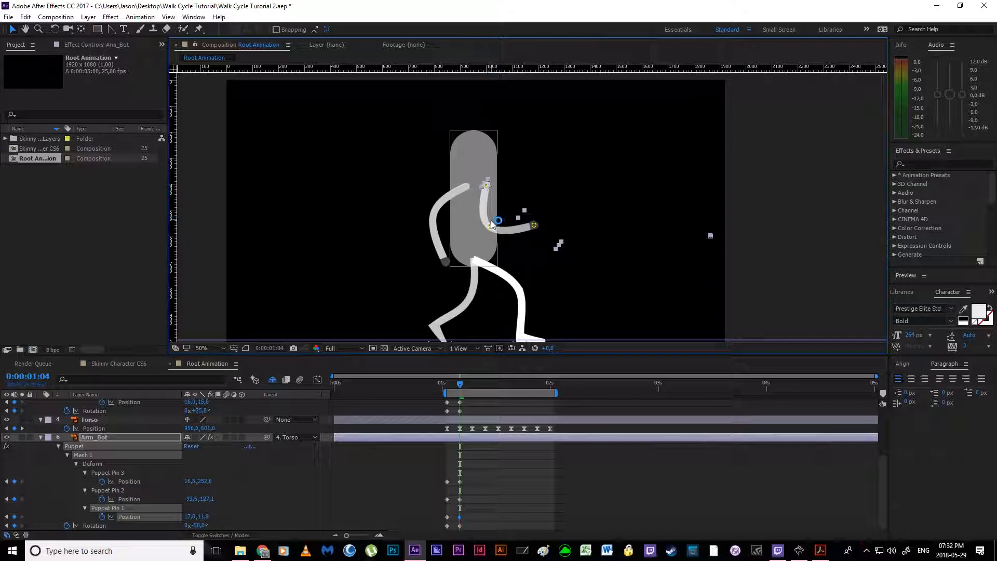
pyautogui.moveTo(491, 225); pyautogui.dragTo(533, 221)
pyautogui.click(487, 491)
# Step: Check the walk cycle PDF in Acrobat Reader, return to After Effects, and copy Arm_Top's pin and Rotation keyframes from 0:00:01:04 to 0:00:01:01
pyautogui.moveTo(459, 387); pyautogui.dragTo(447, 386)
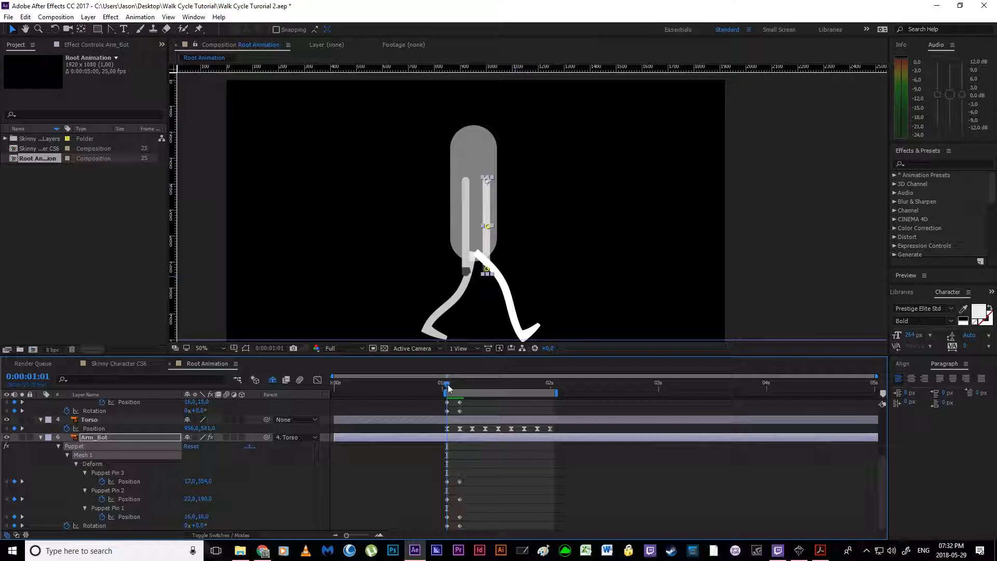
pyautogui.click(821, 551)
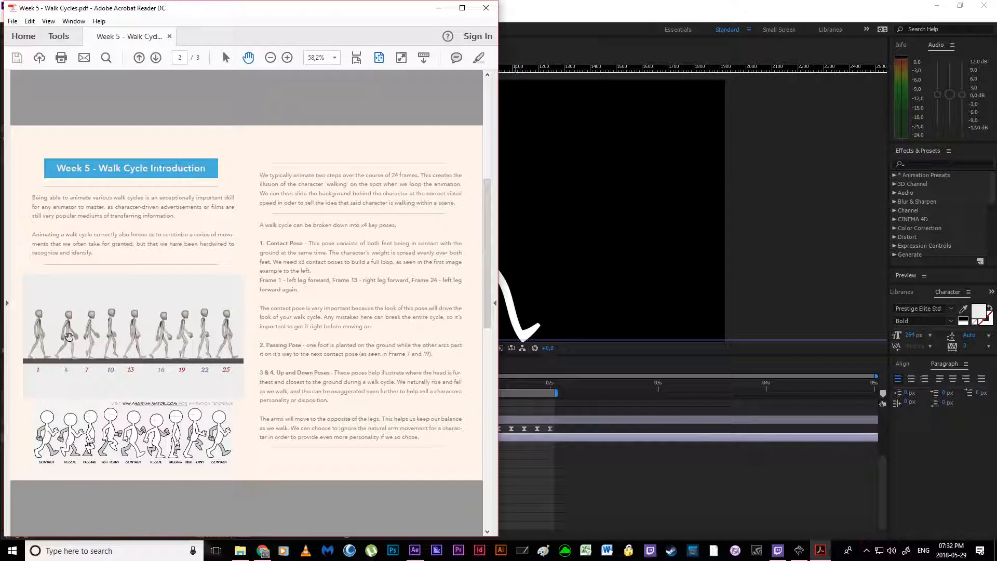
pyautogui.click(553, 491)
pyautogui.scroll(3, 465, 444)
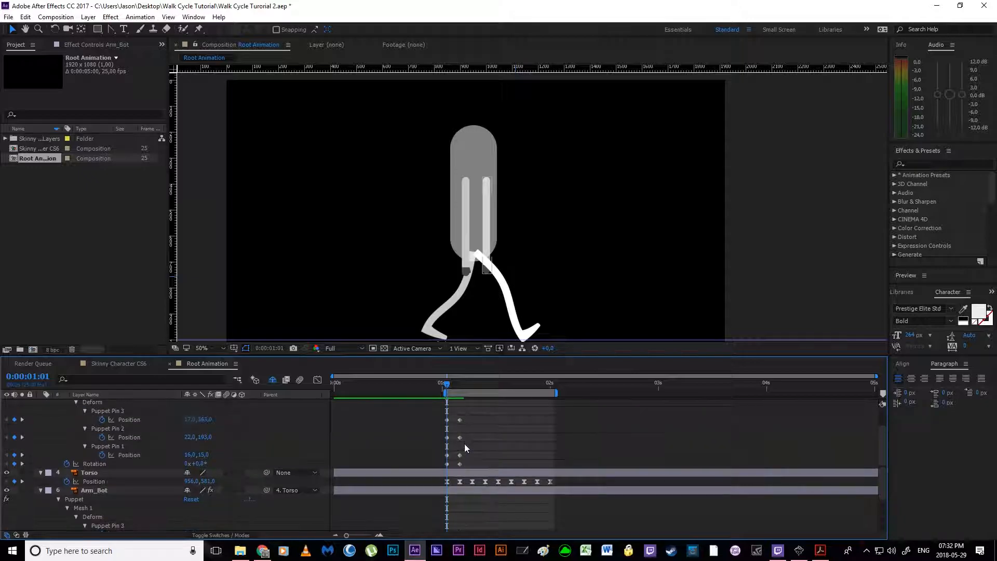
pyautogui.moveTo(456, 435); pyautogui.dragTo(472, 482)
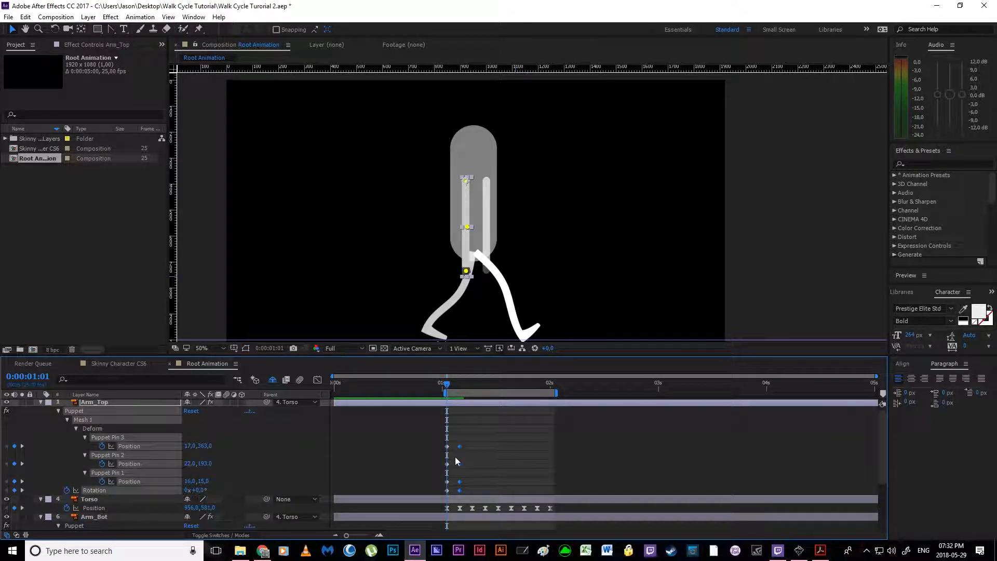
pyautogui.hotkey('ctrl', 'v')
pyautogui.scroll(-1, 489, 439)
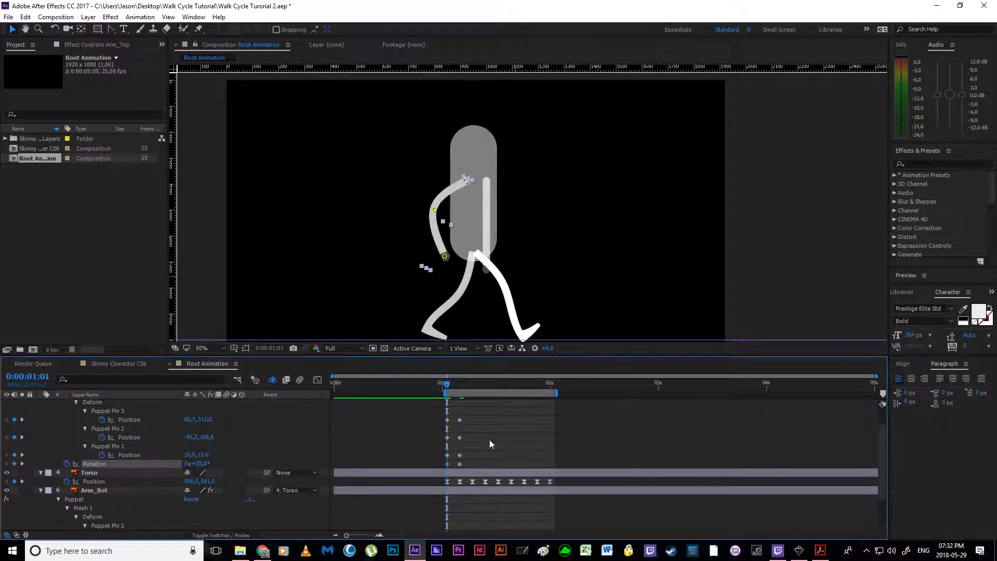
# Step: Copy Arm_Bot's puppet pin and Rotation keyframes from 0:00:01:04 to 0:00:01:01
pyautogui.scroll(1, 489, 440)
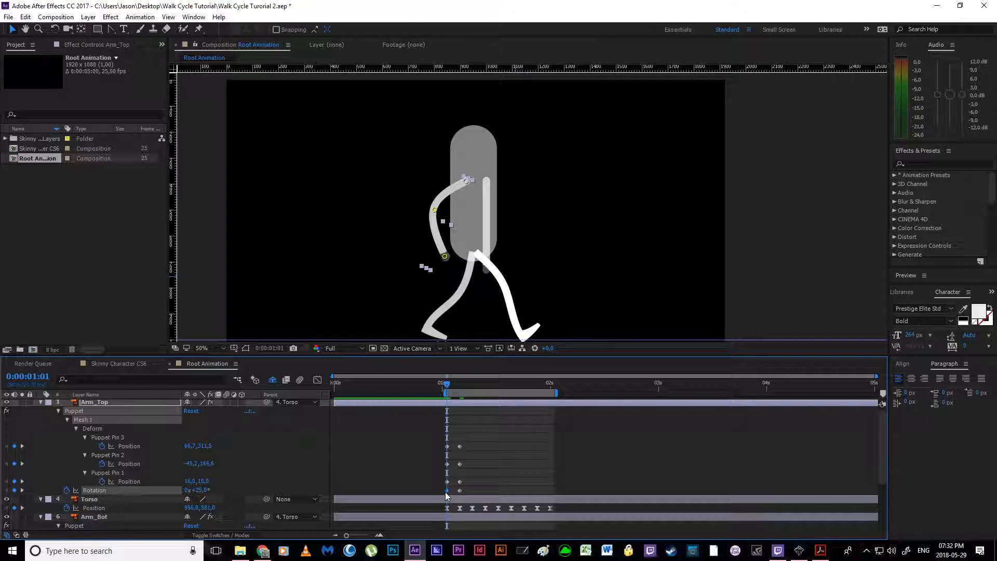
pyautogui.moveTo(445, 491)
pyautogui.scroll(-3, 446, 491)
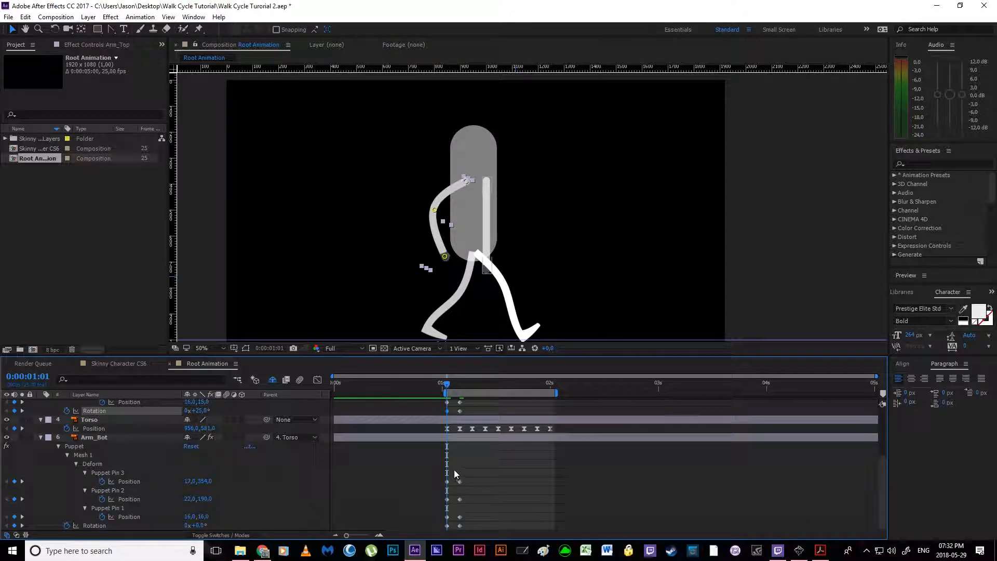
pyautogui.moveTo(453, 469); pyautogui.dragTo(487, 533)
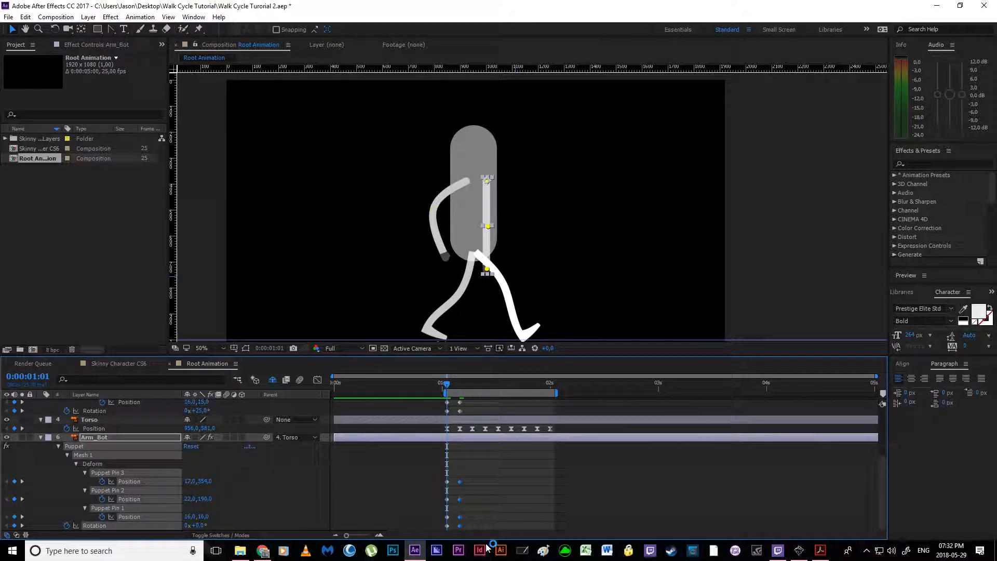
pyautogui.hotkey('ctrl', 'v')
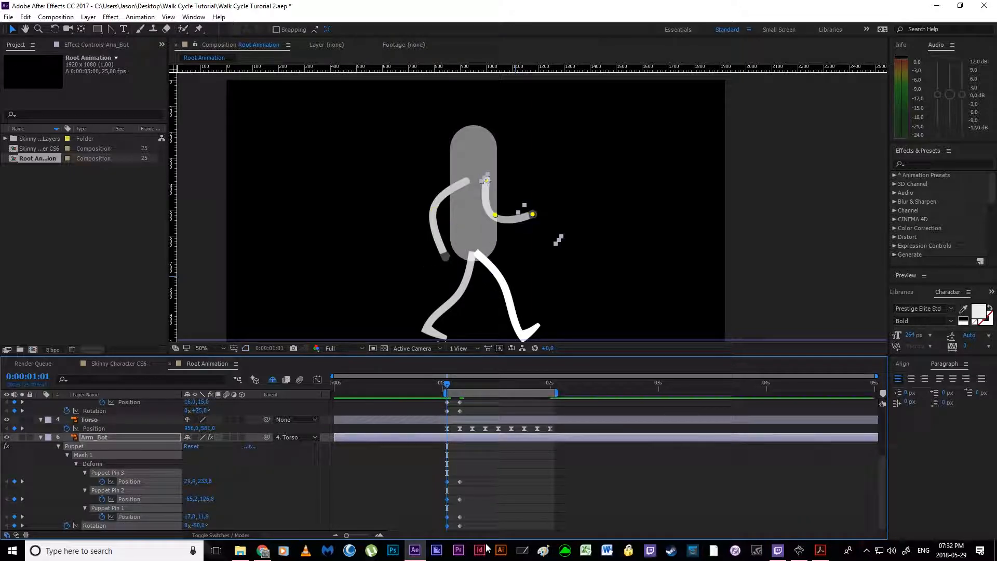
pyautogui.click(497, 509)
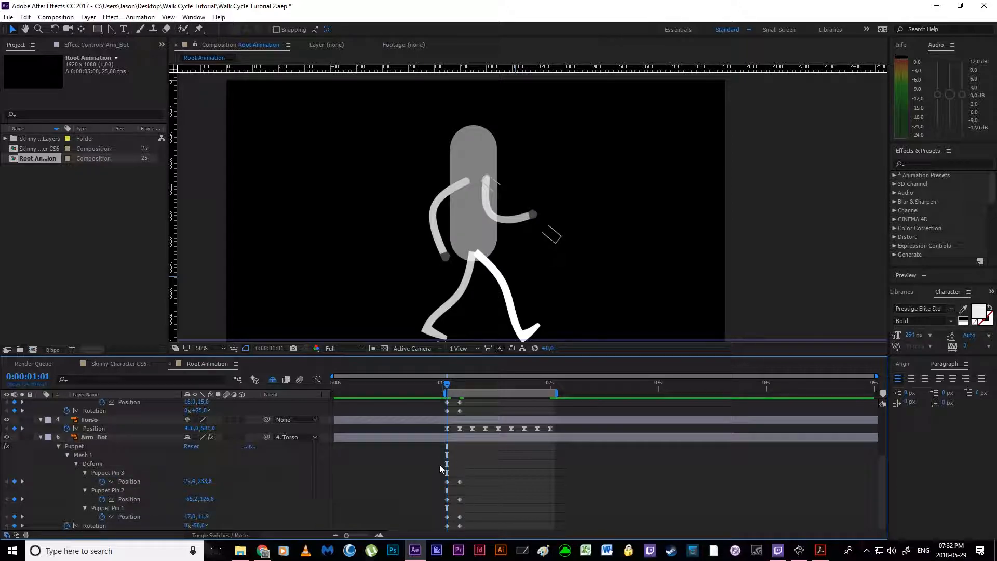
pyautogui.moveTo(452, 469); pyautogui.dragTo(475, 530)
pyautogui.click(489, 501)
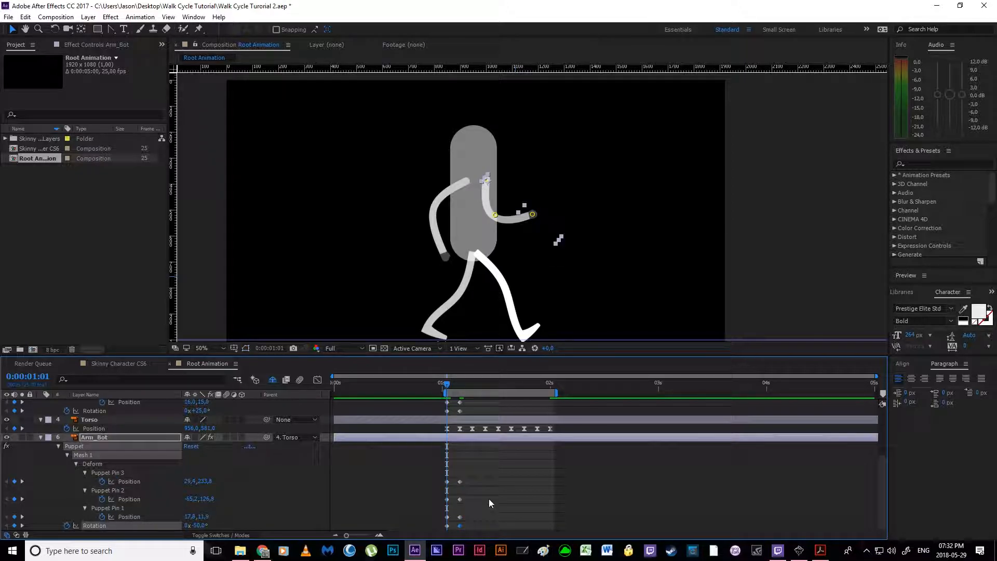
pyautogui.click(488, 427)
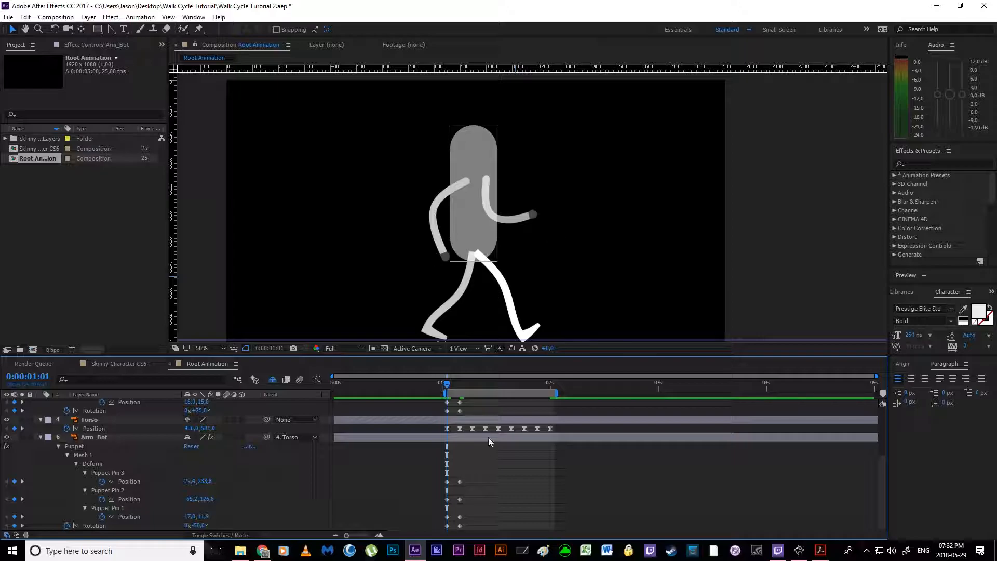
pyautogui.click(484, 453)
# Step: At 0:00:01:01, set Arm_Bot's Rotation to -25°, move its hand pin to about -62.8, 294.5 and shift the elbow pin slightly forward and down
pyautogui.click(460, 499)
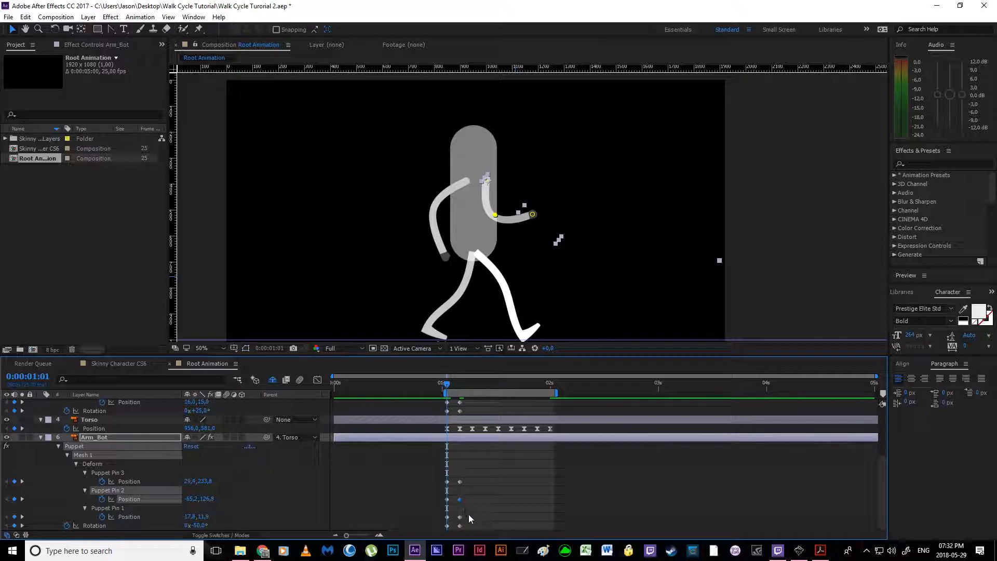
pyautogui.click(460, 526)
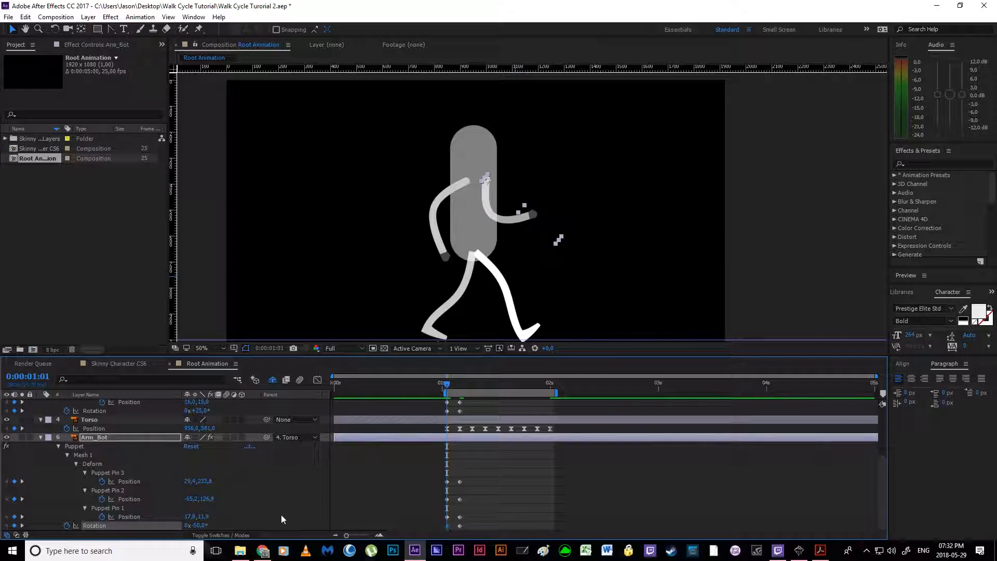
pyautogui.moveTo(199, 526); pyautogui.dragTo(212, 526)
pyautogui.click(449, 500)
pyautogui.moveTo(514, 232); pyautogui.dragTo(502, 258)
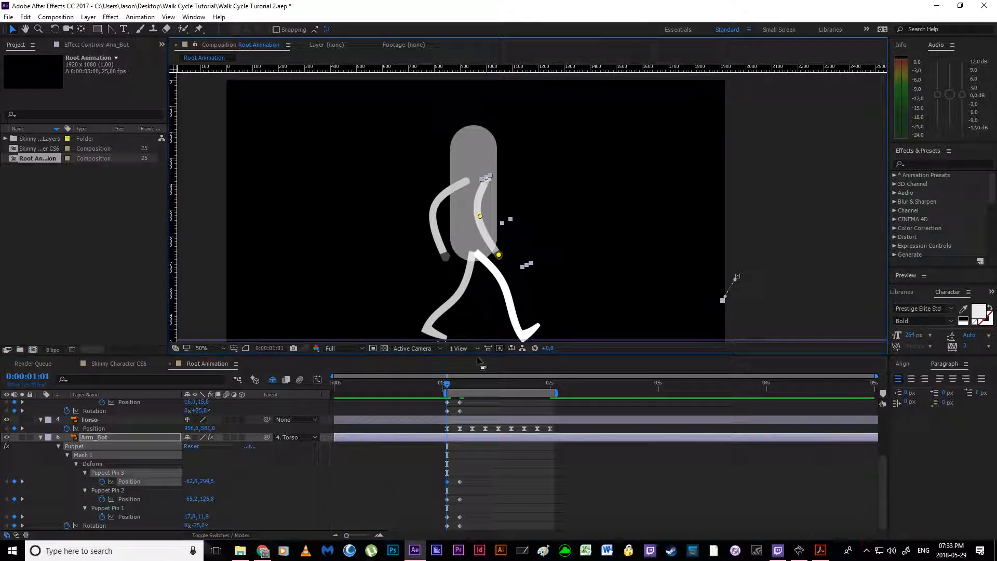
pyautogui.moveTo(479, 214); pyautogui.dragTo(485, 221)
# Step: At 0:00:01:01, set Arm_Top's Rotation to 19° and move its elbow pin to about 7.2, 159.1 to straighten the arm
pyautogui.scroll(3, 472, 473)
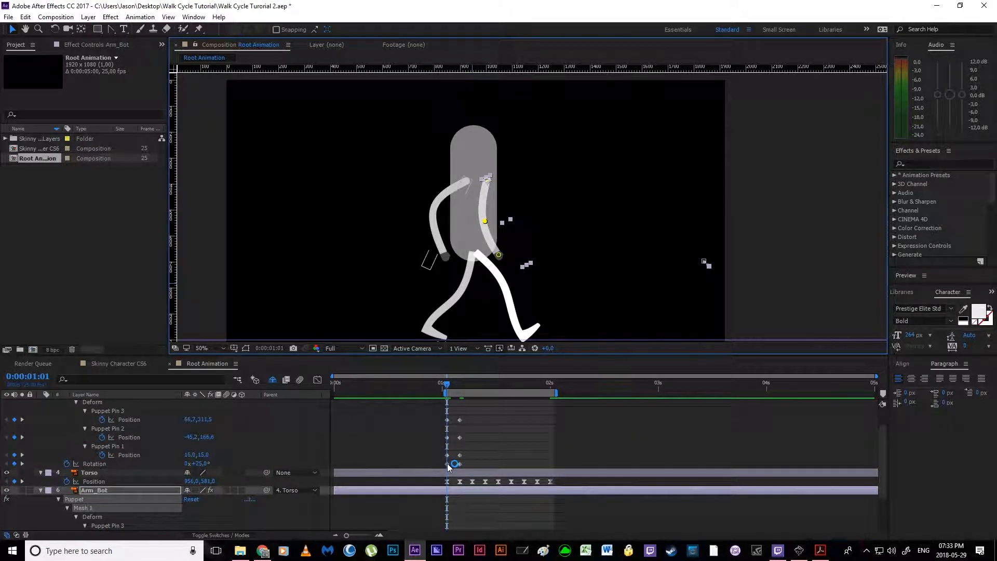
pyautogui.click(447, 463)
pyautogui.moveTo(200, 464)
pyautogui.mouseDown()
pyautogui.moveTo(214, 464)
pyautogui.moveTo(196, 463)
pyautogui.moveTo(205, 464)
pyautogui.mouseUp()
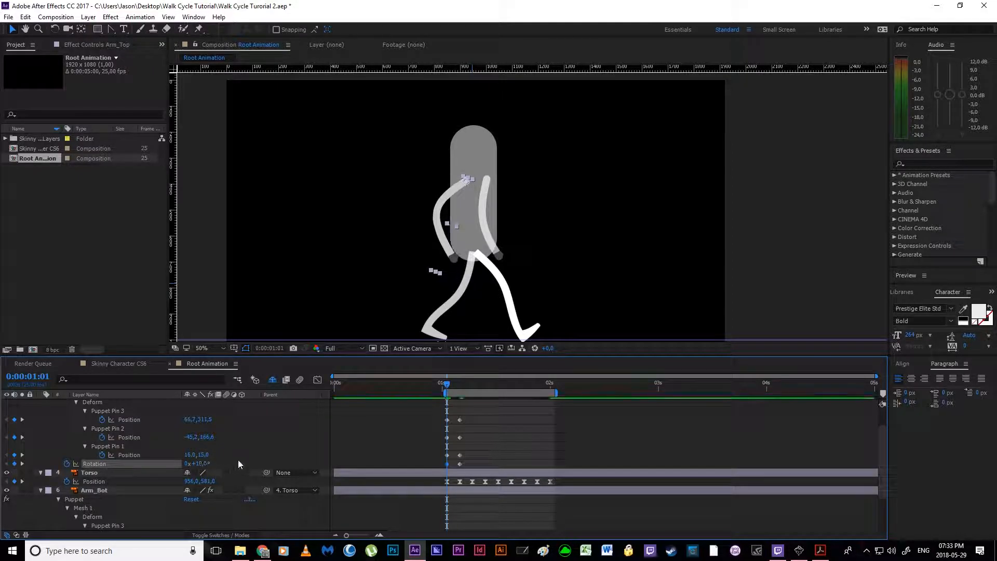
pyautogui.click(451, 458)
pyautogui.moveTo(438, 213); pyautogui.dragTo(451, 217)
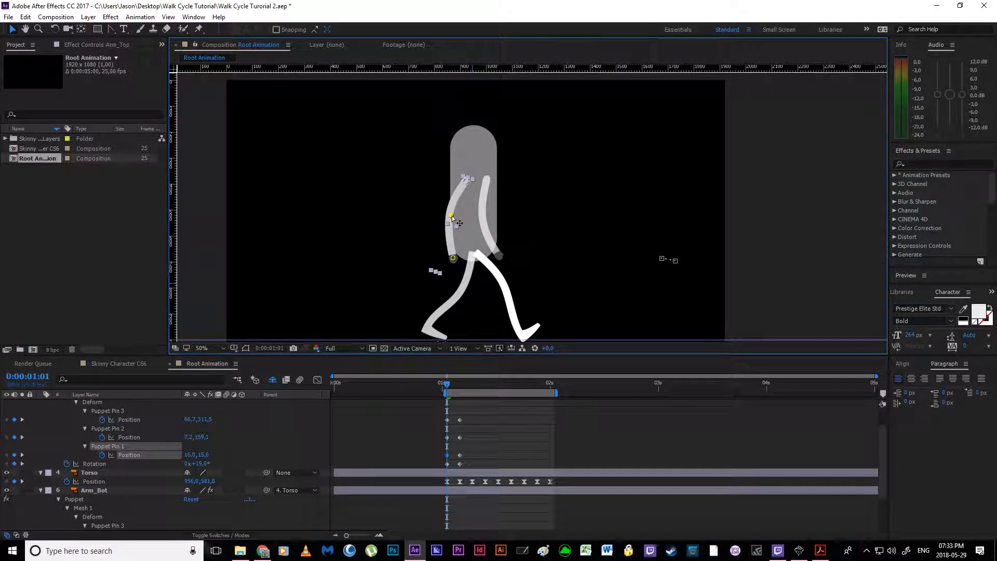
# Step: Consulting the walk cycle PDF in Acrobat Reader, set Arm_Top's Rotation to 7° and elbow pin to about 11.6, 169.7 at 0:00:01:07
pyautogui.moveTo(447, 383); pyautogui.dragTo(472, 385)
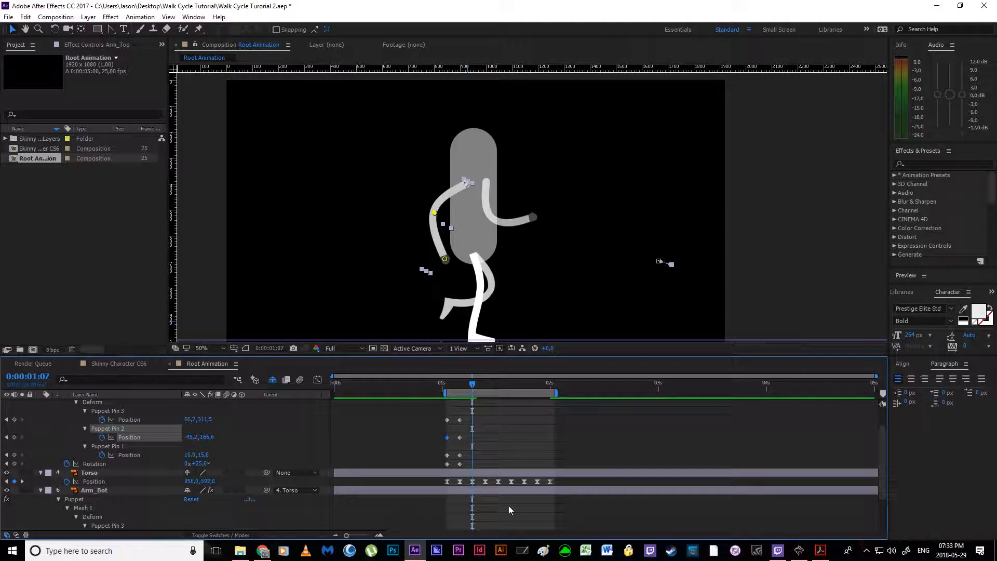
pyautogui.click(820, 550)
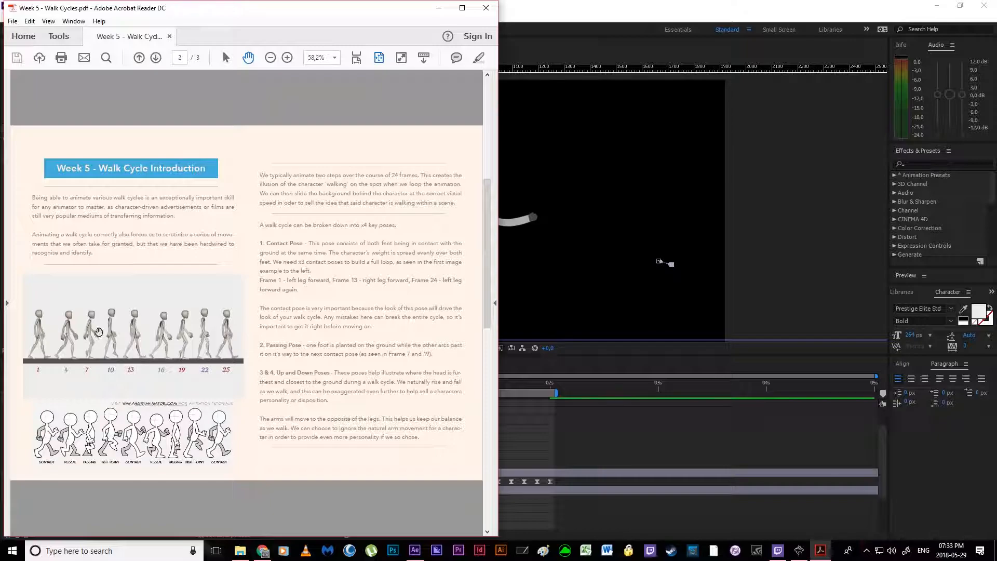
pyautogui.click(500, 434)
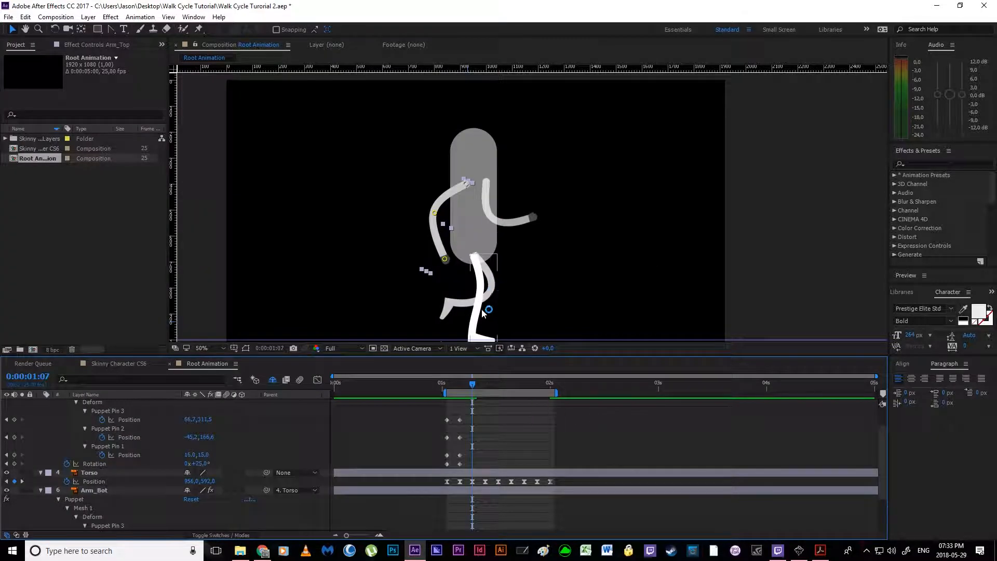
pyautogui.moveTo(200, 463); pyautogui.dragTo(191, 463)
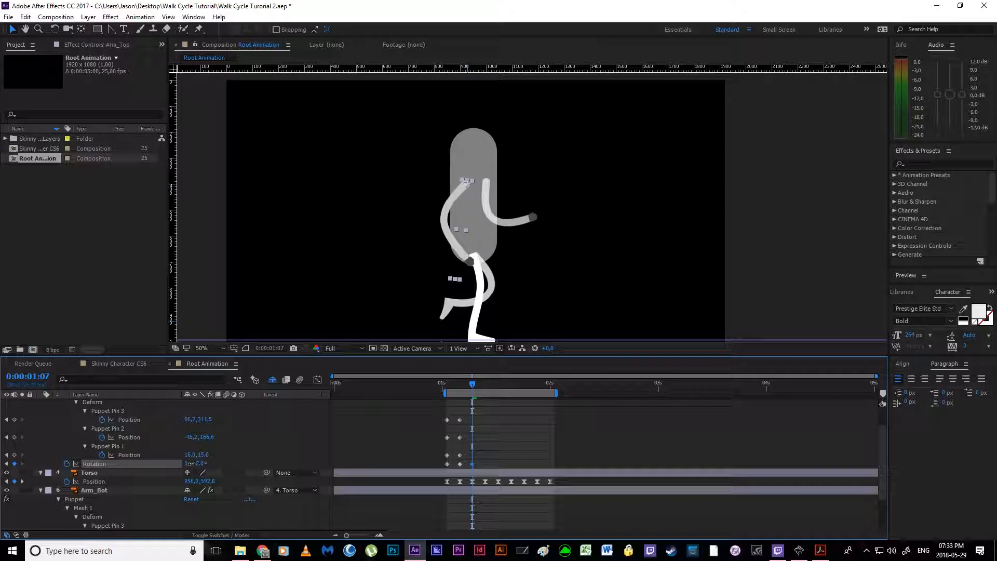
pyautogui.click(460, 437)
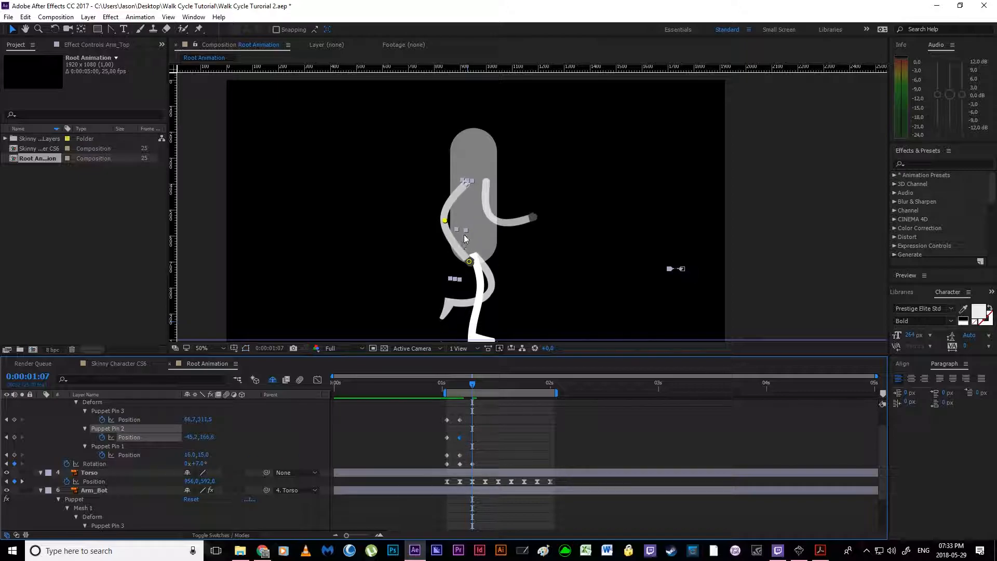
pyautogui.moveTo(453, 227); pyautogui.dragTo(468, 230)
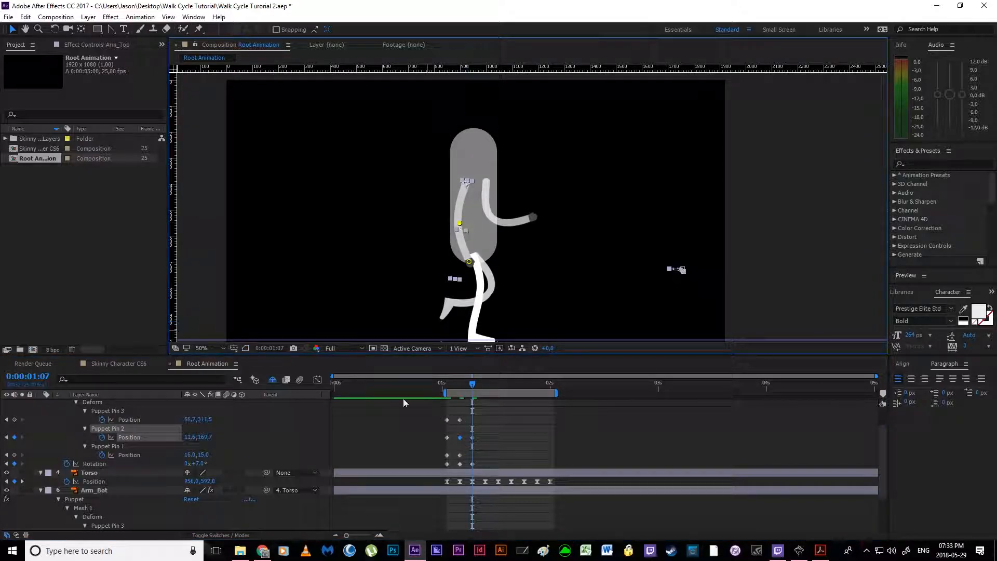
# Step: At 0:00:01:07, set Arm_Bot's Rotation to -19° and shift its elbow and hand pins to straighten the forearm
pyautogui.scroll(-2, 482, 454)
pyautogui.click(459, 499)
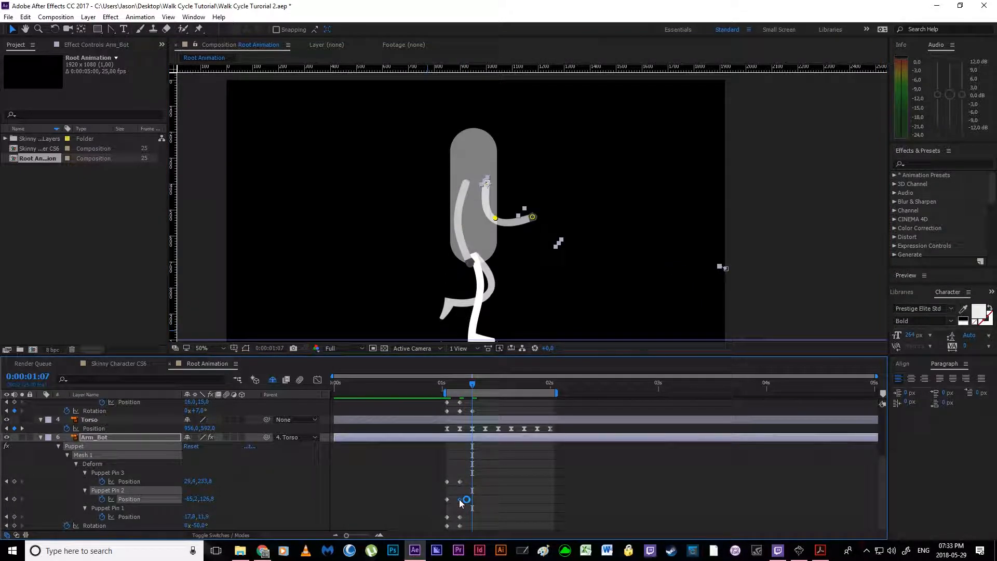
pyautogui.moveTo(195, 526); pyautogui.dragTo(206, 525)
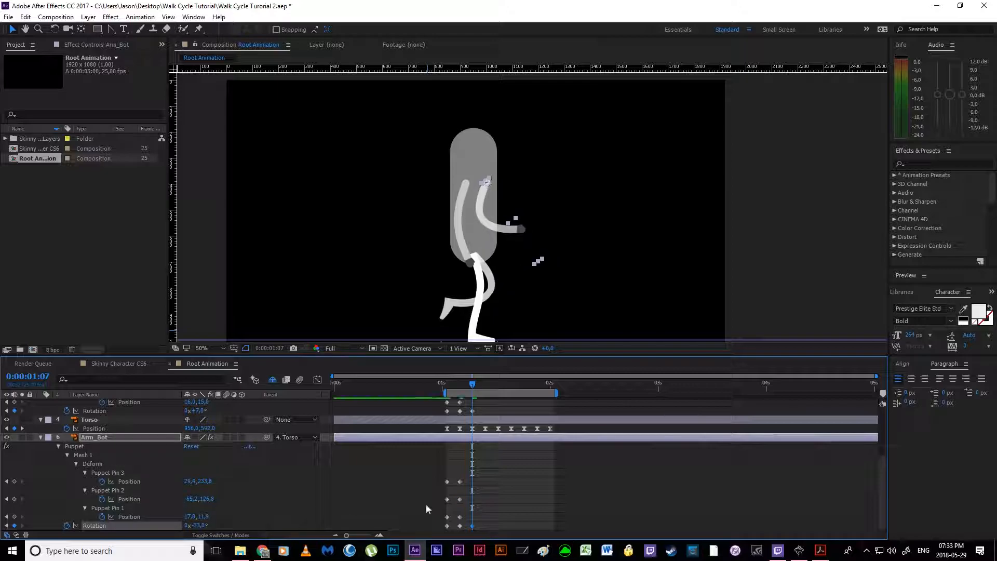
pyautogui.click(460, 517)
pyautogui.moveTo(485, 220); pyautogui.dragTo(529, 247)
pyautogui.moveTo(472, 384); pyautogui.dragTo(473, 390)
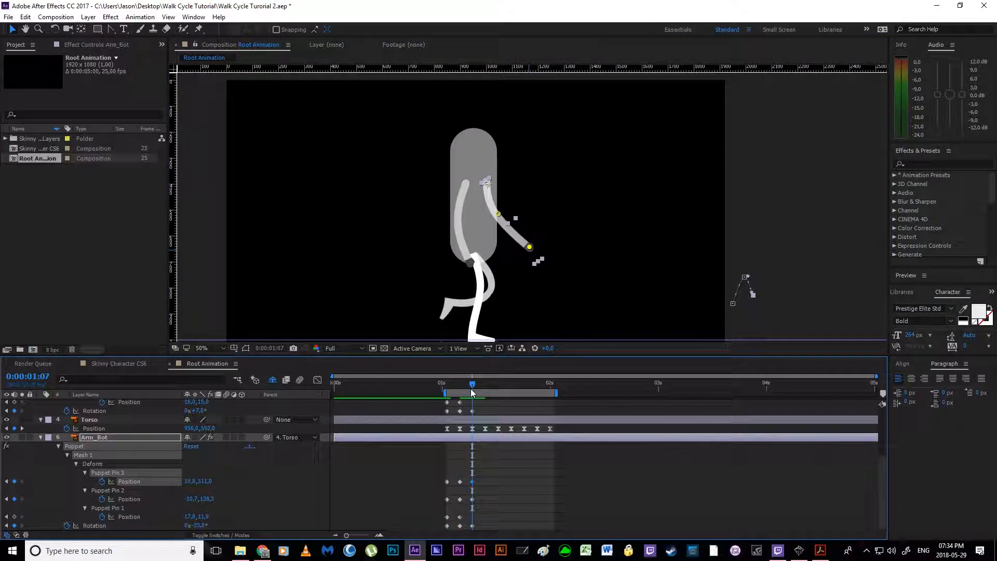
pyautogui.moveTo(206, 528); pyautogui.dragTo(207, 526)
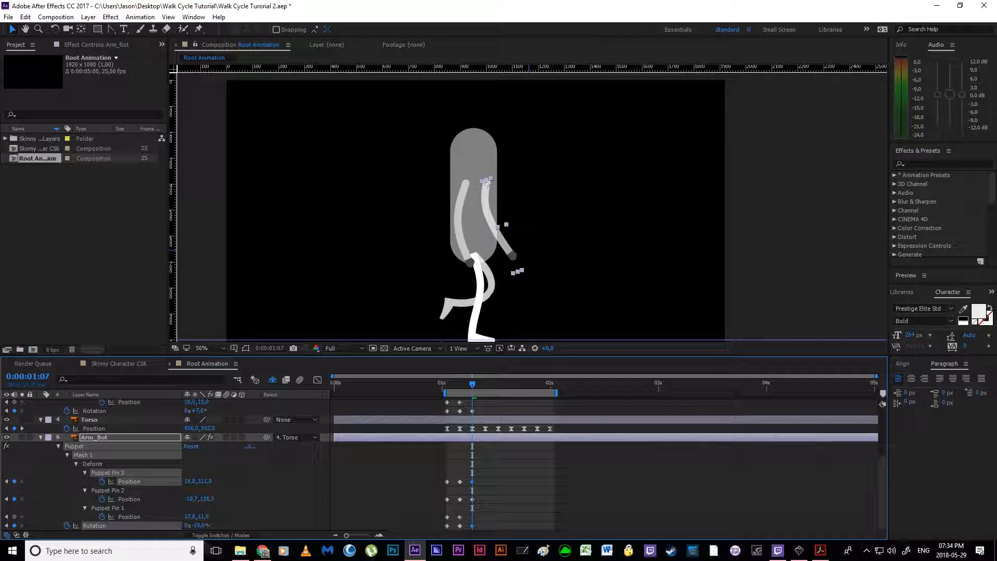
# Step: Consulting the walk cycle PDF in Acrobat Reader, set Arm_Bot's Rotation to -4° and Arm_Top's to -8° at 0:00:01:10
pyautogui.click(821, 551)
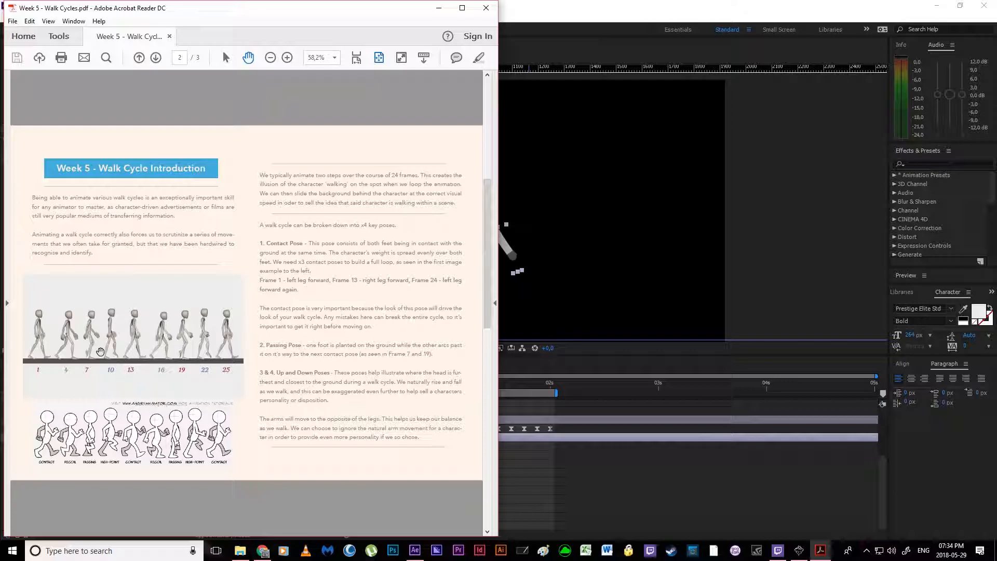
pyautogui.click(511, 410)
pyautogui.moveTo(473, 383); pyautogui.dragTo(486, 384)
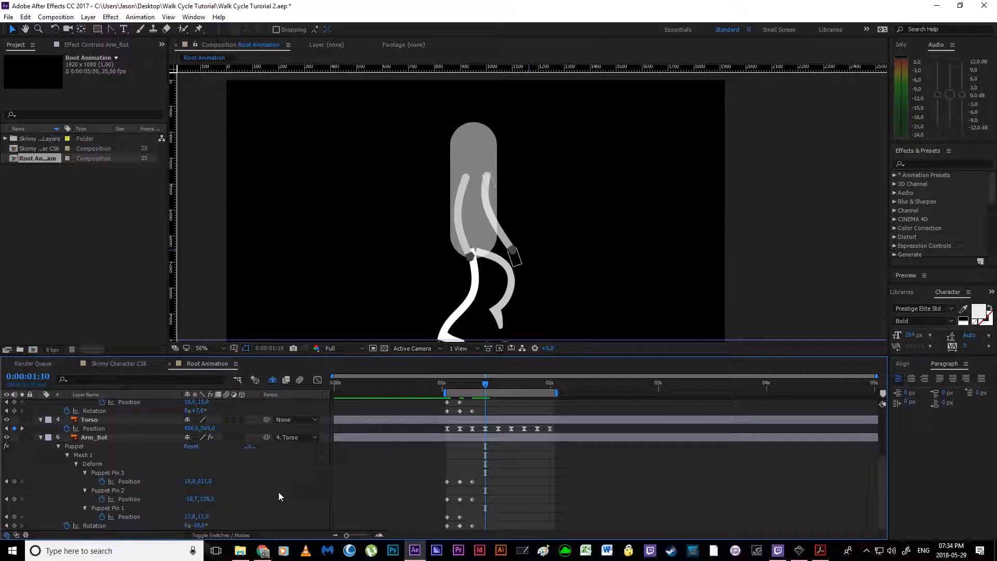
pyautogui.moveTo(202, 526); pyautogui.dragTo(208, 526)
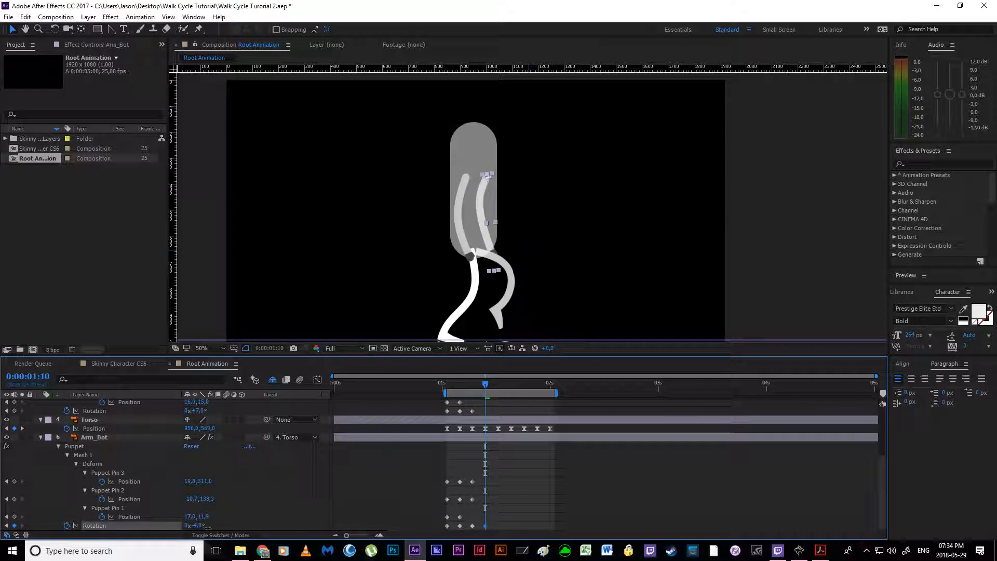
pyautogui.moveTo(197, 411); pyautogui.dragTo(193, 411)
pyautogui.click(438, 412)
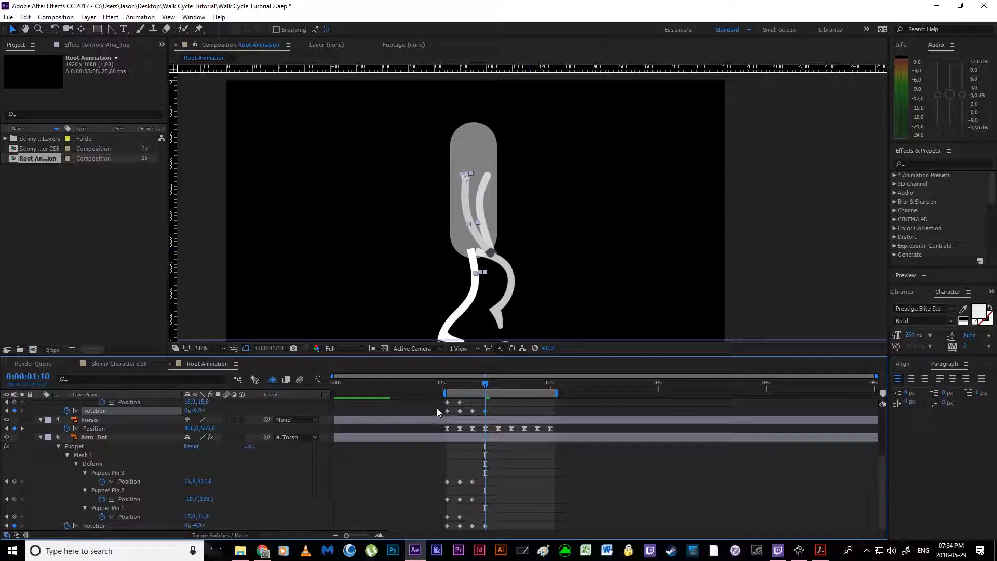
# Step: Straighten Arm_Bot at 0:00:01:10 by moving its elbow pin to about 3, 170 and its hand pin to about 16, 333
pyautogui.click(472, 483)
pyautogui.moveTo(481, 207); pyautogui.dragTo(486, 217)
pyautogui.moveTo(493, 253); pyautogui.dragTo(491, 258)
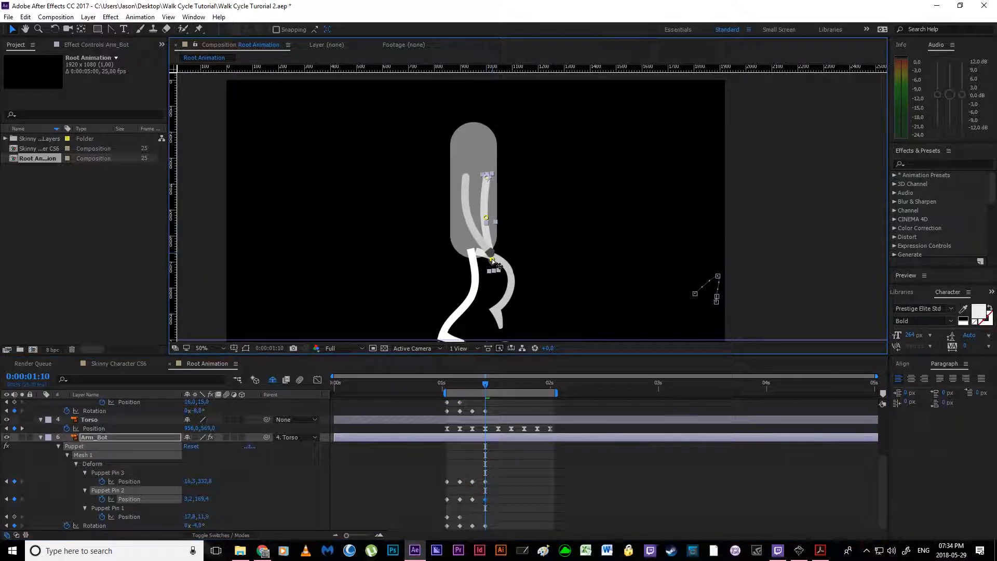
# Step: Reshape Arm_Top at 0:00:01:10 by moving its hand pin to about 39.1, 364.2 and its elbow pin to about -11.8, 192.7
pyautogui.scroll(2, 489, 441)
pyautogui.click(472, 437)
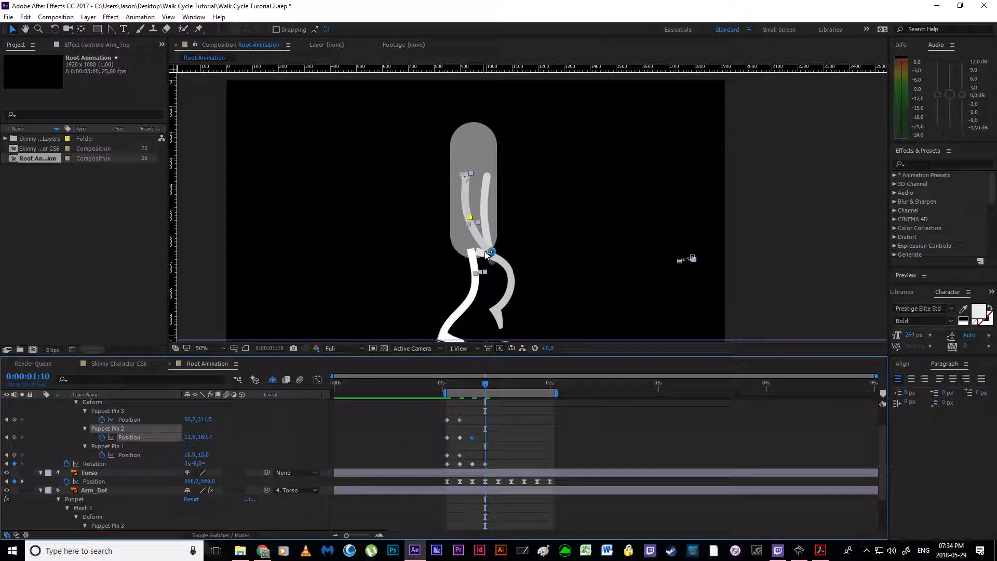
pyautogui.moveTo(489, 252); pyautogui.dragTo(467, 228)
pyautogui.click(465, 225)
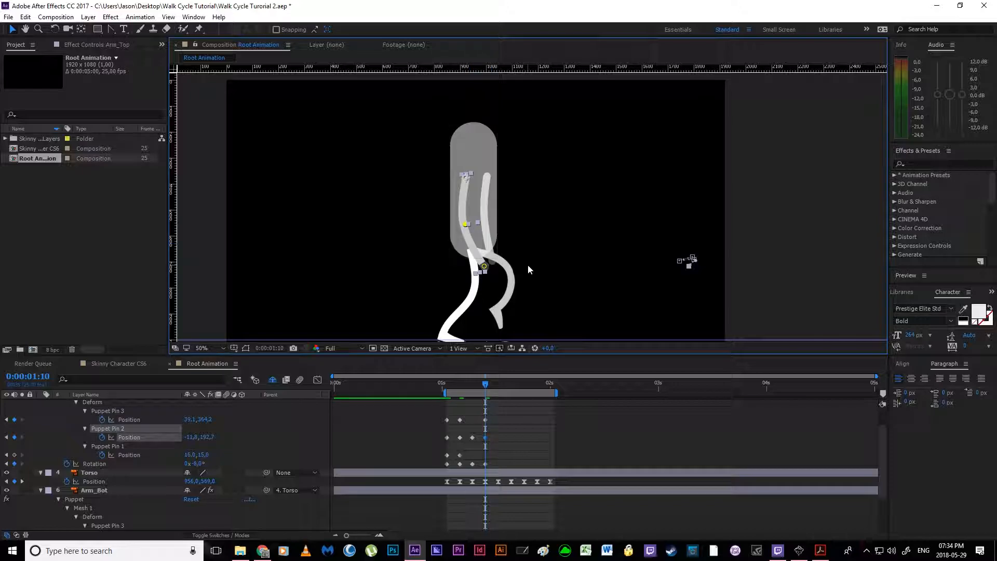
# Step: Copy Arm_Top's puppet pin and Rotation keyframes from 0:00:01:01 to 0:00:01:13
pyautogui.scroll(2, 528, 433)
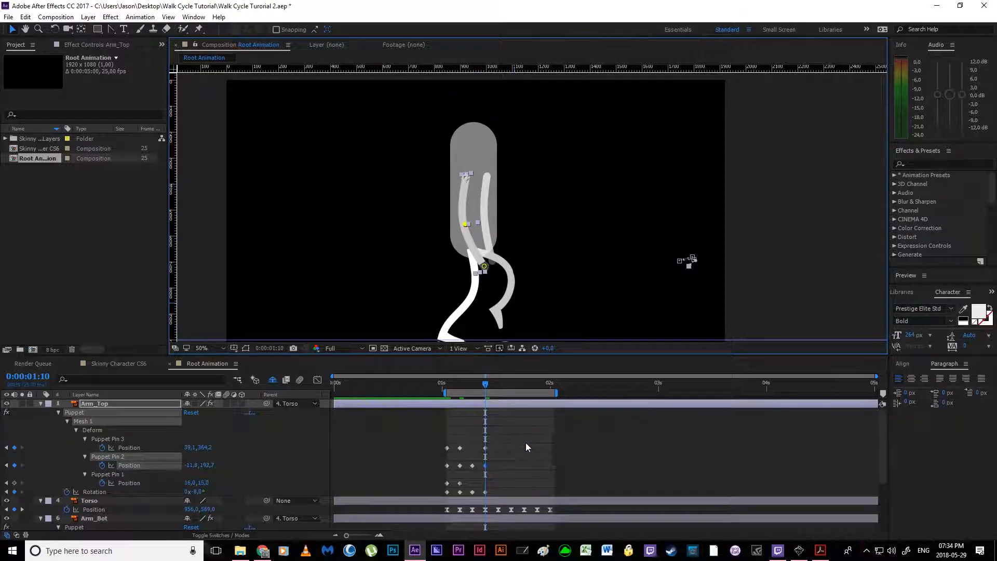
pyautogui.moveTo(488, 384); pyautogui.dragTo(498, 388)
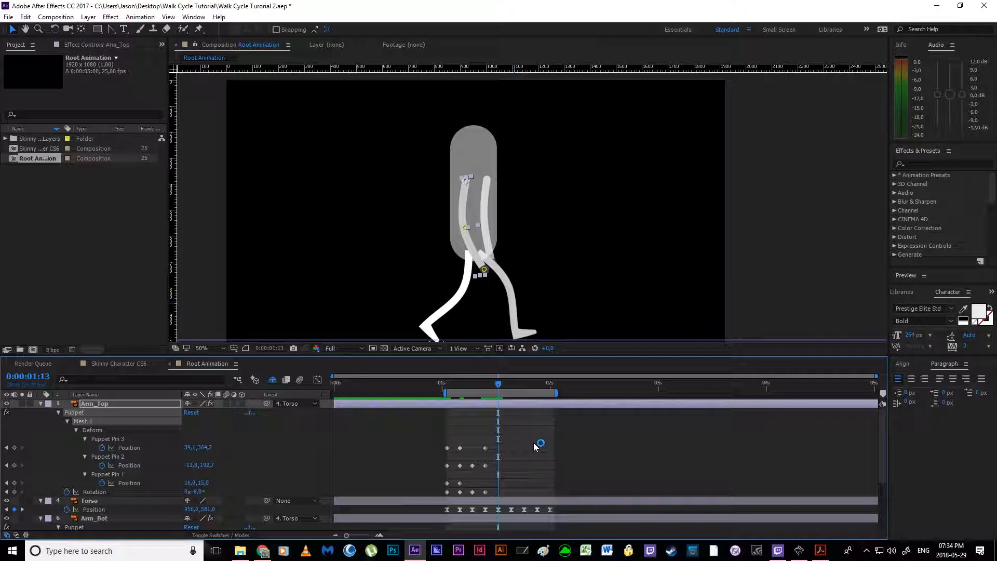
pyautogui.scroll(-2, 534, 443)
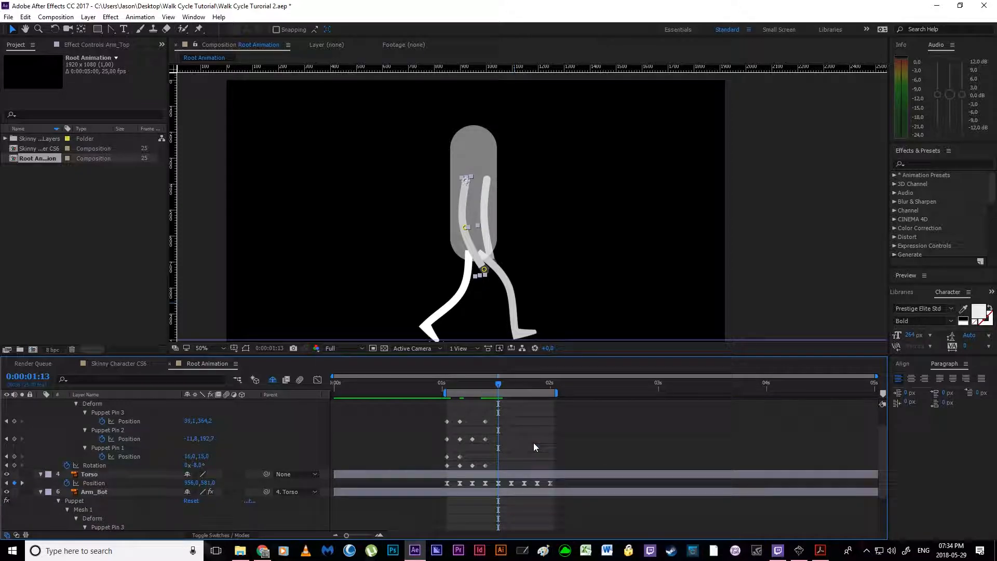
pyautogui.scroll(1, 534, 442)
pyautogui.scroll(-1, 534, 442)
pyautogui.click(544, 435)
pyautogui.moveTo(422, 410); pyautogui.dragTo(452, 466)
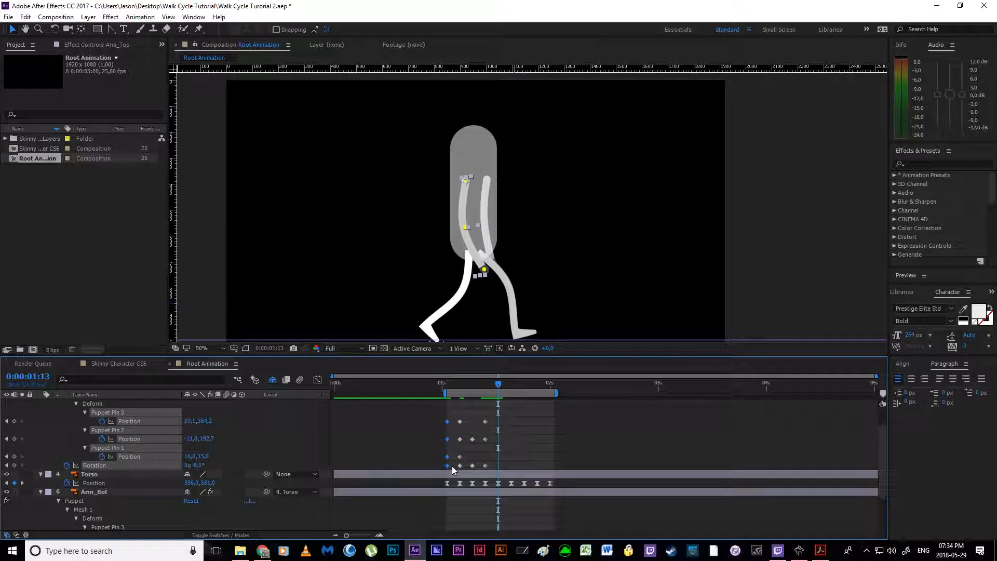
pyautogui.hotkey('ctrl', 'c')
pyautogui.hotkey('ctrl', 'v')
pyautogui.click(541, 438)
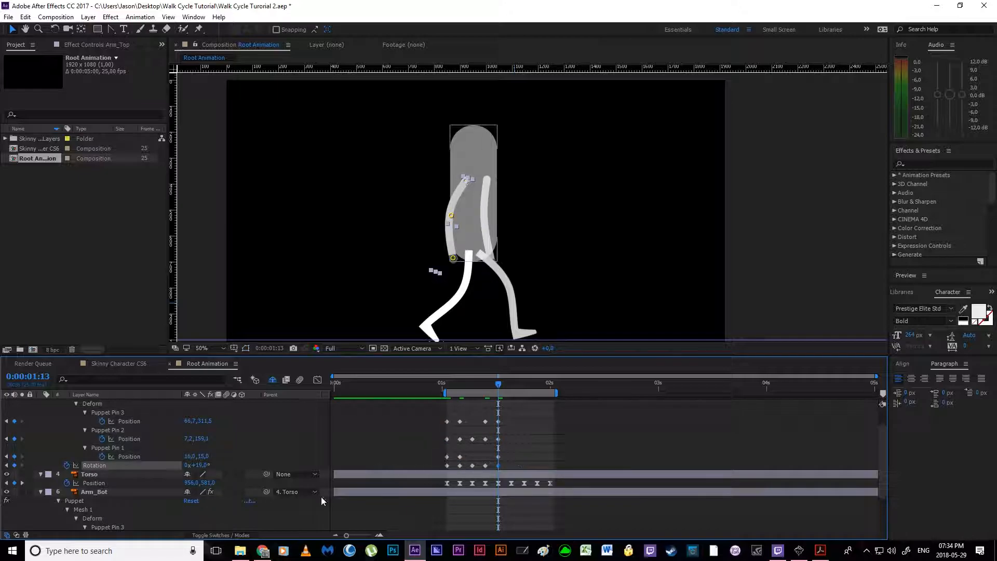
# Step: Set Arm_Top's Rotation to -31° at 0:00:01:13
pyautogui.moveTo(203, 467); pyautogui.dragTo(177, 466)
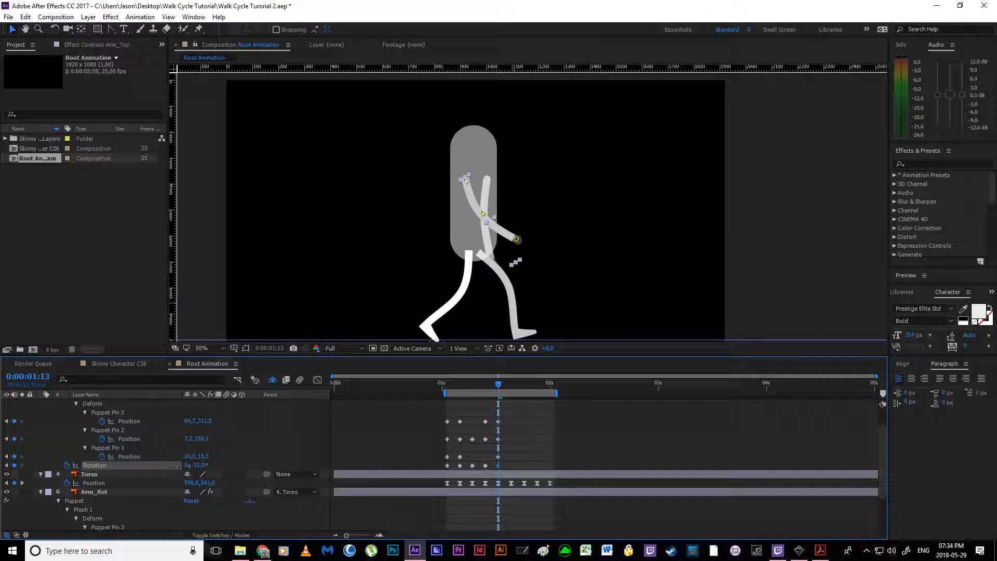
pyautogui.click(527, 439)
# Step: Copy Arm_Bot's puppet pin and Rotation keyframes from 0:00:01:01 to 0:00:01:13 and set its Rotation there to 9°
pyautogui.scroll(-3, 527, 438)
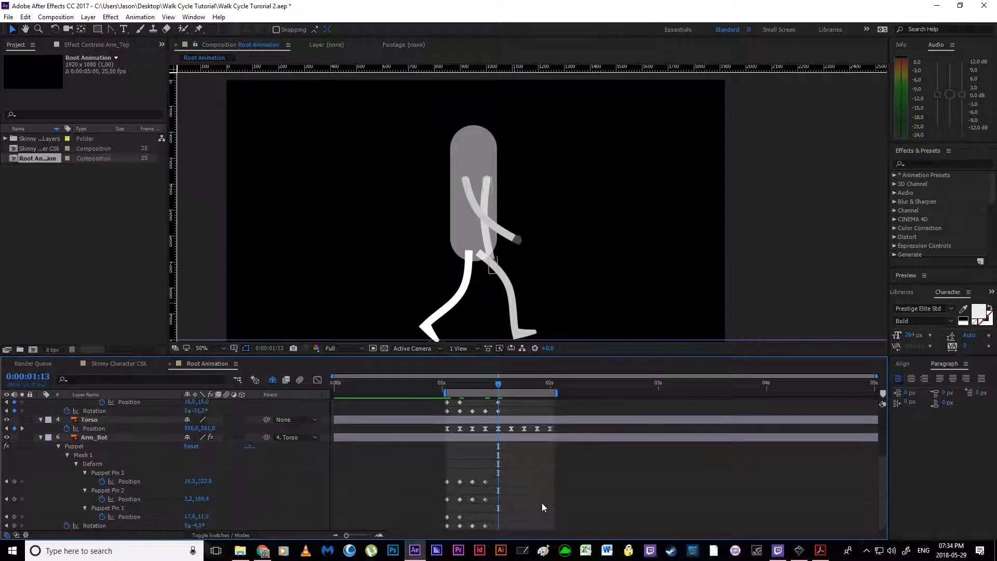
pyautogui.moveTo(411, 464); pyautogui.dragTo(448, 529)
pyautogui.hotkey('ctrl', 'c')
pyautogui.hotkey('ctrl', 'v')
pyautogui.click(567, 507)
pyautogui.moveTo(198, 525); pyautogui.dragTo(217, 526)
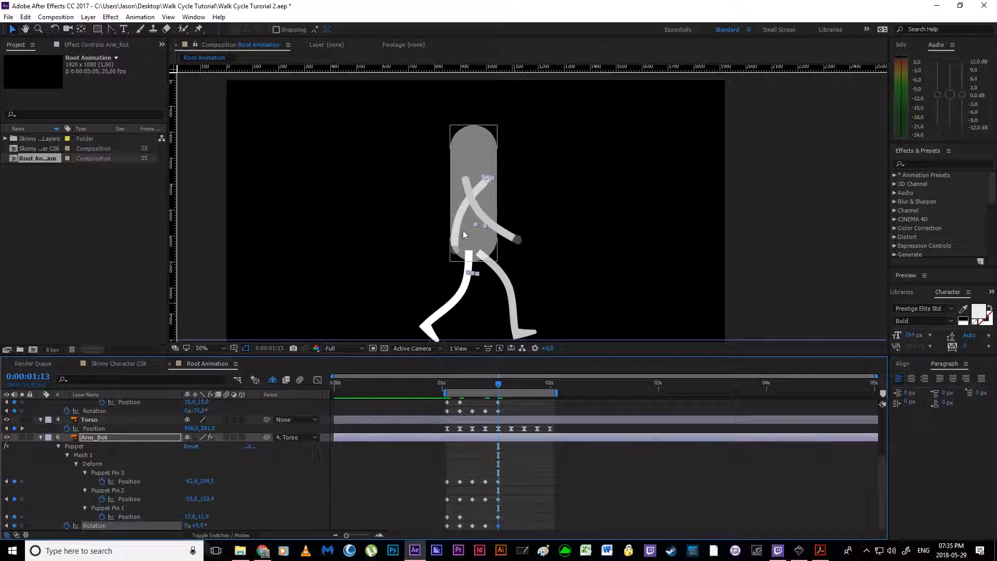
pyautogui.click(538, 478)
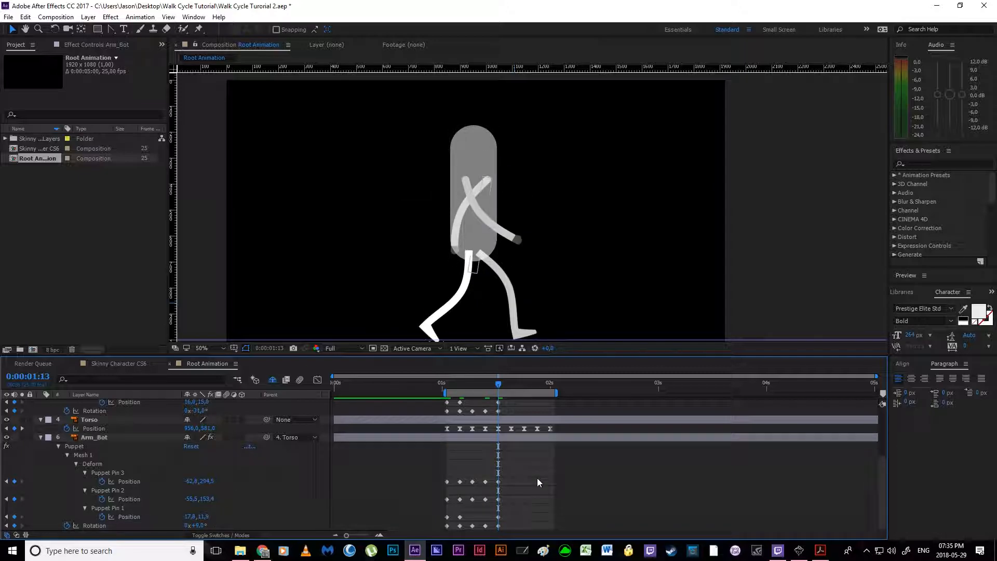
# Step: Consulting the walk cycle PDF, pose Arm_Top at 0:00:01:16 with Rotation -39°, elbow pin about -33, 186 and hand pin about 107, 277
pyautogui.scroll(3, 531, 474)
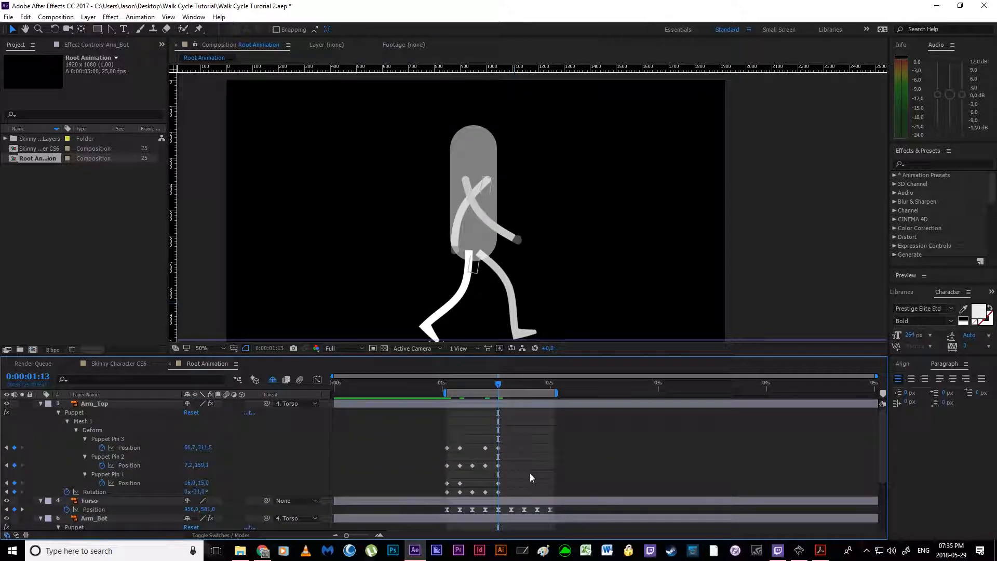
pyautogui.moveTo(498, 388)
pyautogui.mouseDown()
pyautogui.moveTo(442, 388)
pyautogui.moveTo(511, 391)
pyautogui.mouseUp()
pyautogui.click(819, 552)
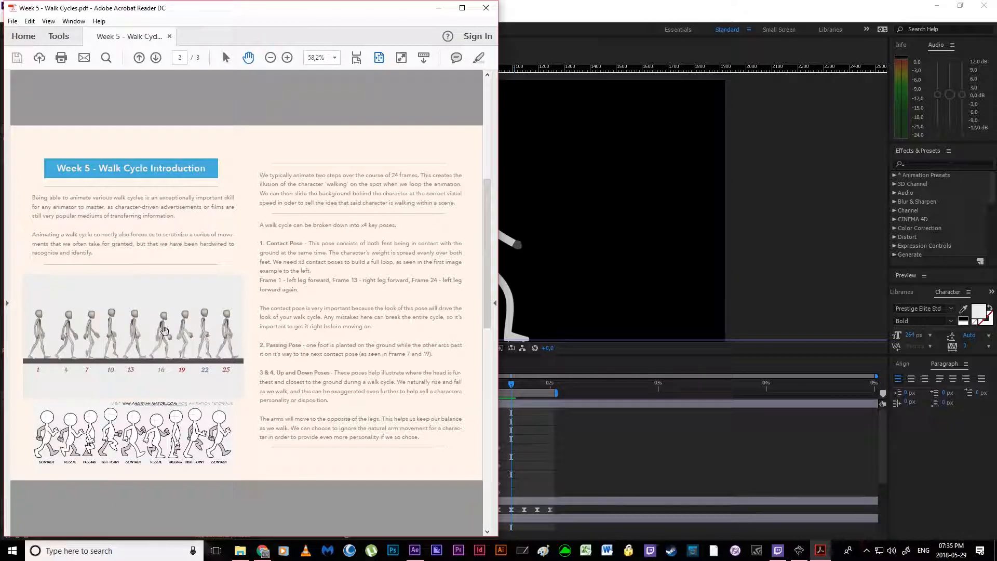
pyautogui.click(578, 446)
pyautogui.click(517, 245)
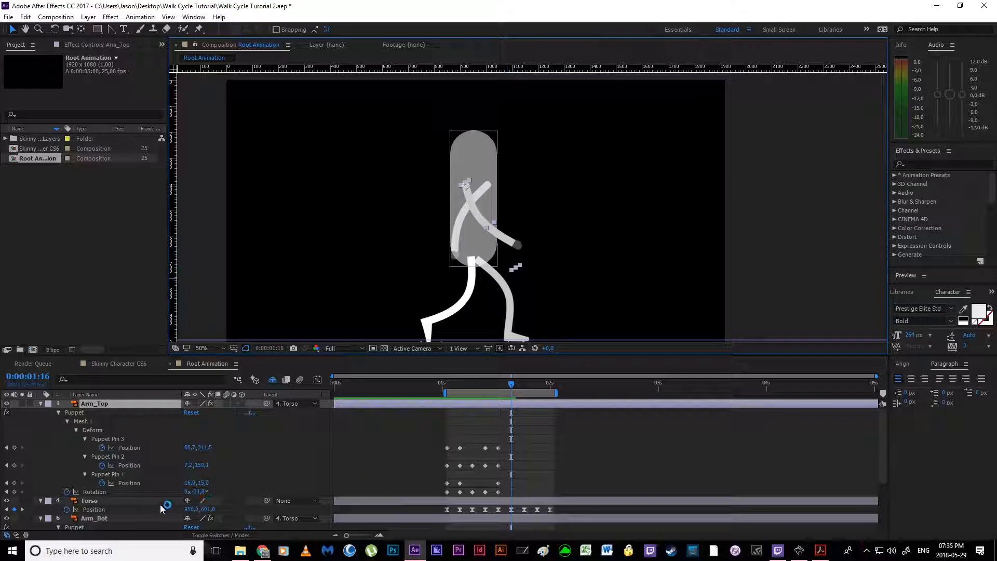
pyautogui.moveTo(198, 492); pyautogui.dragTo(196, 491)
pyautogui.moveTo(492, 224); pyautogui.dragTo(527, 224)
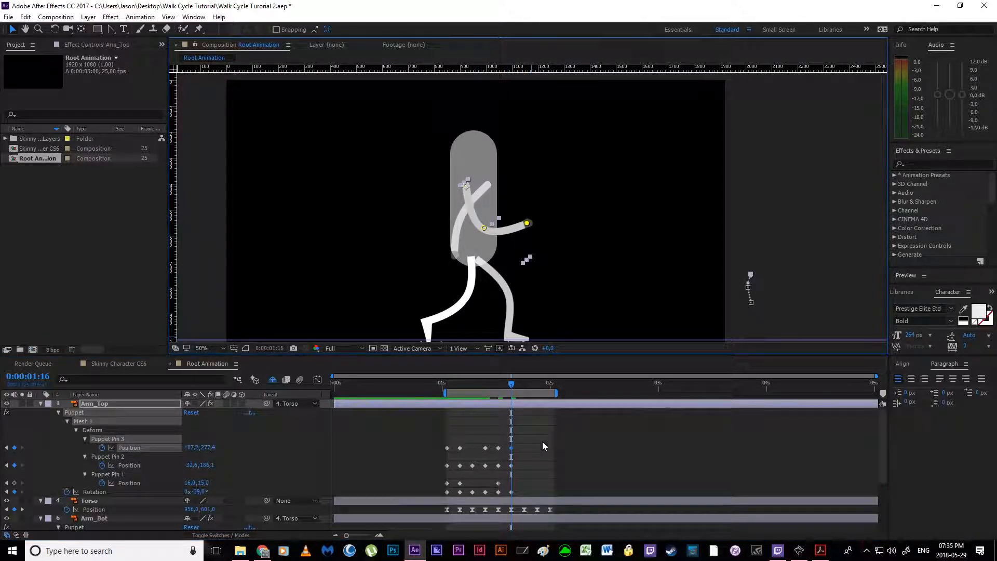
# Step: Pose Arm_Bot at 0:00:01:16 with Rotation 24°, elbow pin about -74, 151 and hand pin about -59, 323
pyautogui.scroll(-3, 544, 440)
pyautogui.click(498, 500)
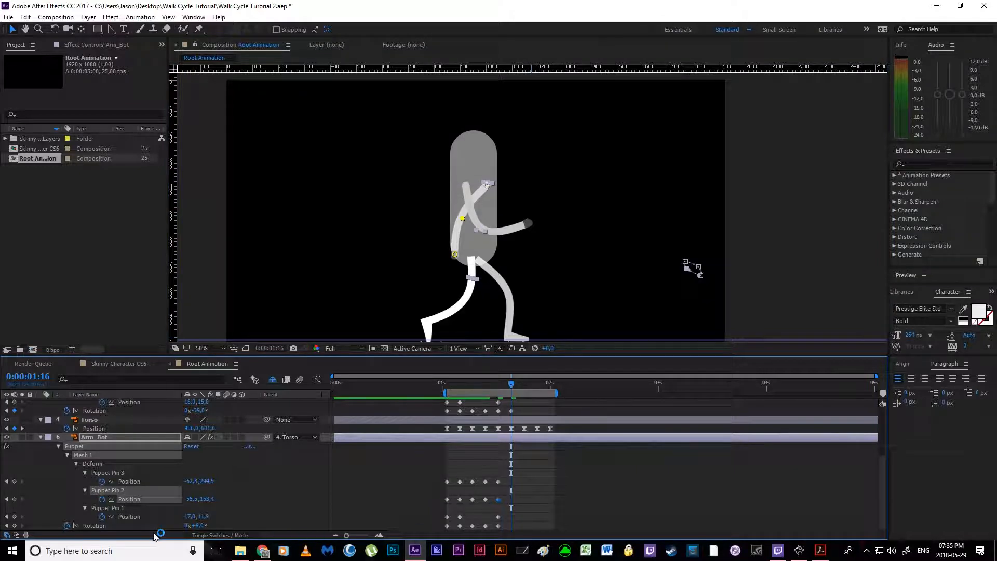
pyautogui.moveTo(197, 526); pyautogui.dragTo(206, 527)
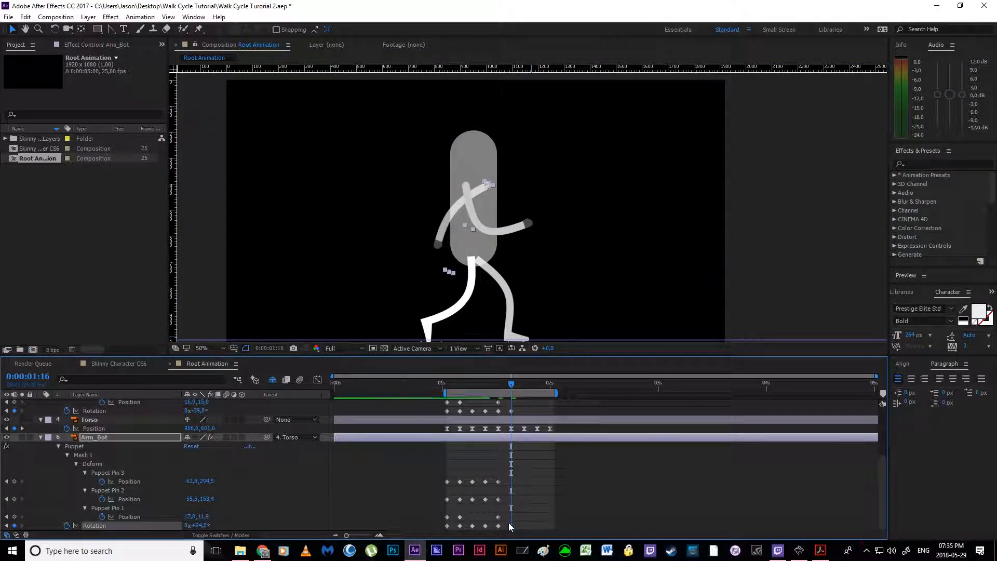
pyautogui.click(497, 500)
pyautogui.moveTo(455, 212); pyautogui.dragTo(453, 209)
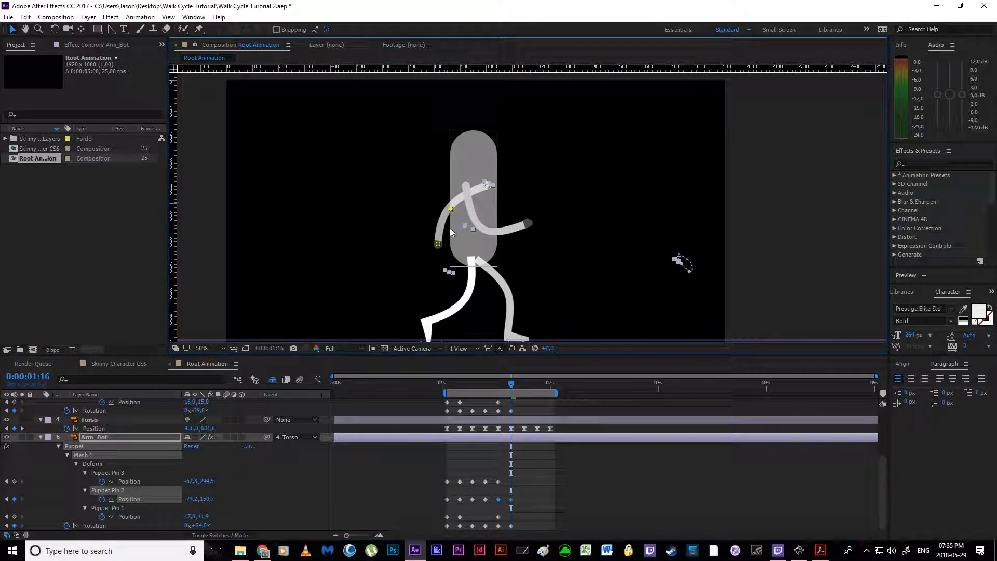
pyautogui.click(438, 249)
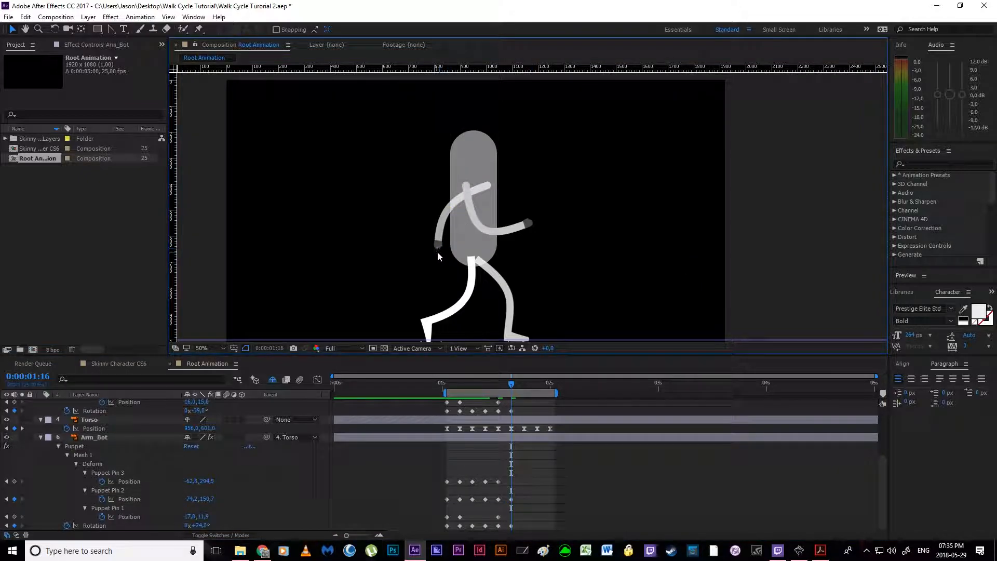
pyautogui.click(498, 482)
pyautogui.moveTo(438, 244); pyautogui.dragTo(437, 252)
pyautogui.click(551, 431)
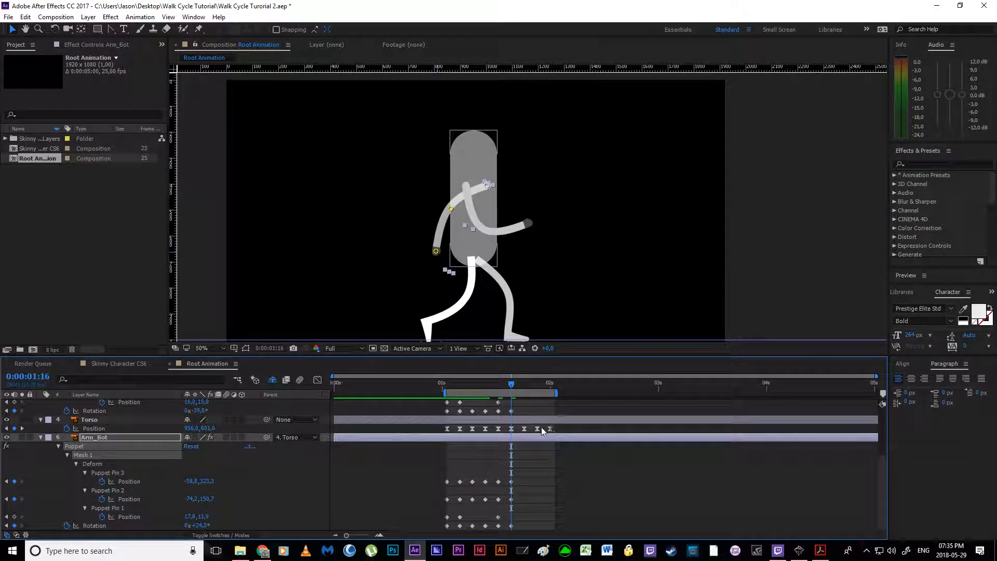
# Step: Consulting the walk cycle PDF, pose Arm_Bot at 0:00:01:19 with Rotation 1°, elbow pin about -46, 168 and hand pin about -41, 333
pyautogui.click(821, 551)
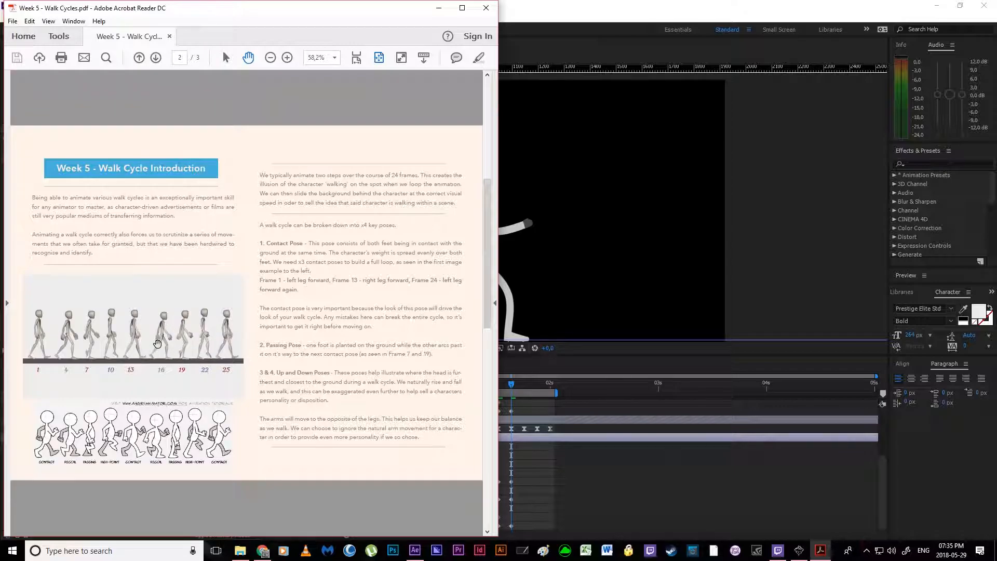
pyautogui.click(566, 470)
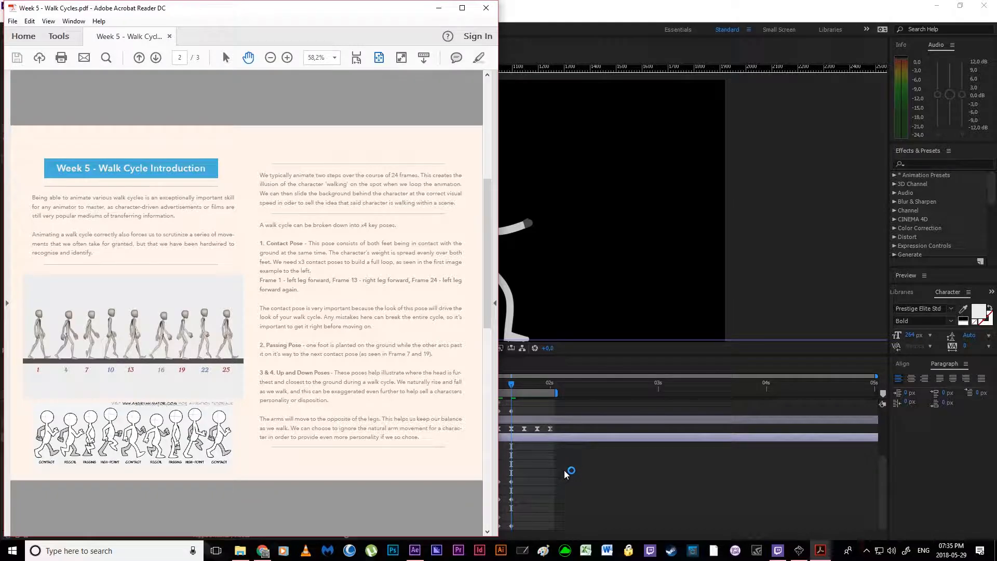
pyautogui.moveTo(511, 383); pyautogui.dragTo(522, 385)
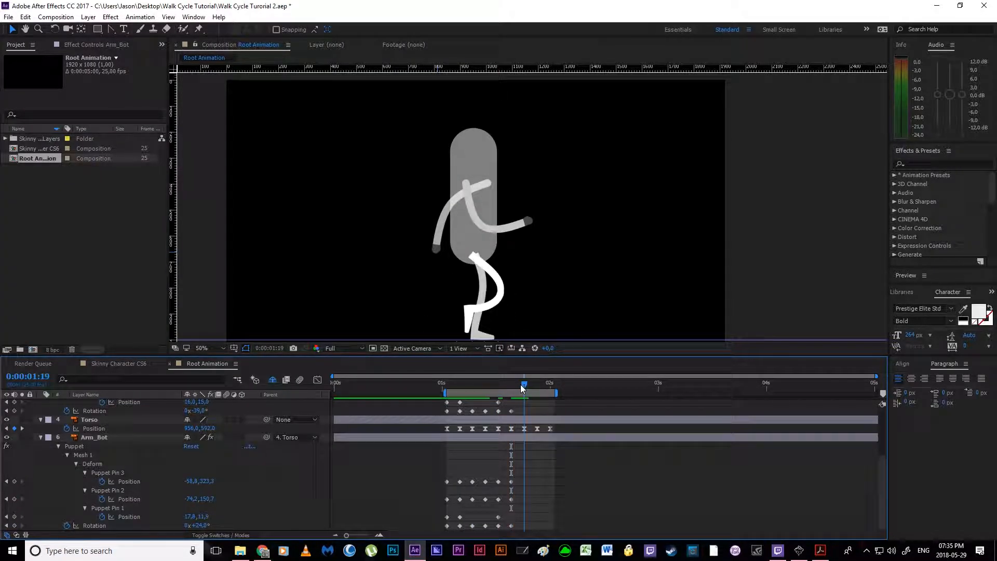
pyautogui.moveTo(210, 528)
pyautogui.mouseDown()
pyautogui.moveTo(231, 528)
pyautogui.moveTo(193, 526)
pyautogui.mouseUp()
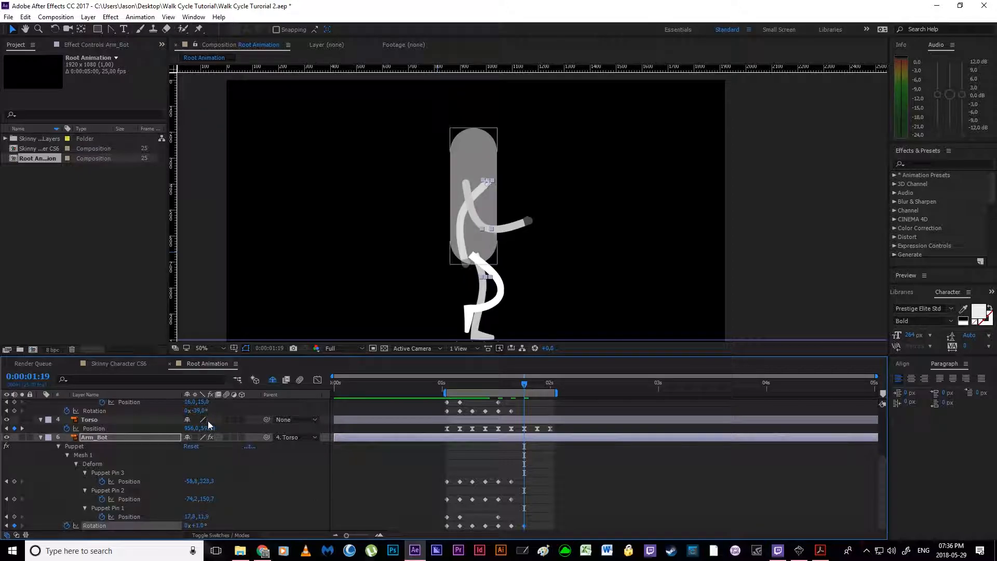
pyautogui.click(511, 500)
pyautogui.moveTo(463, 218); pyautogui.dragTo(470, 224)
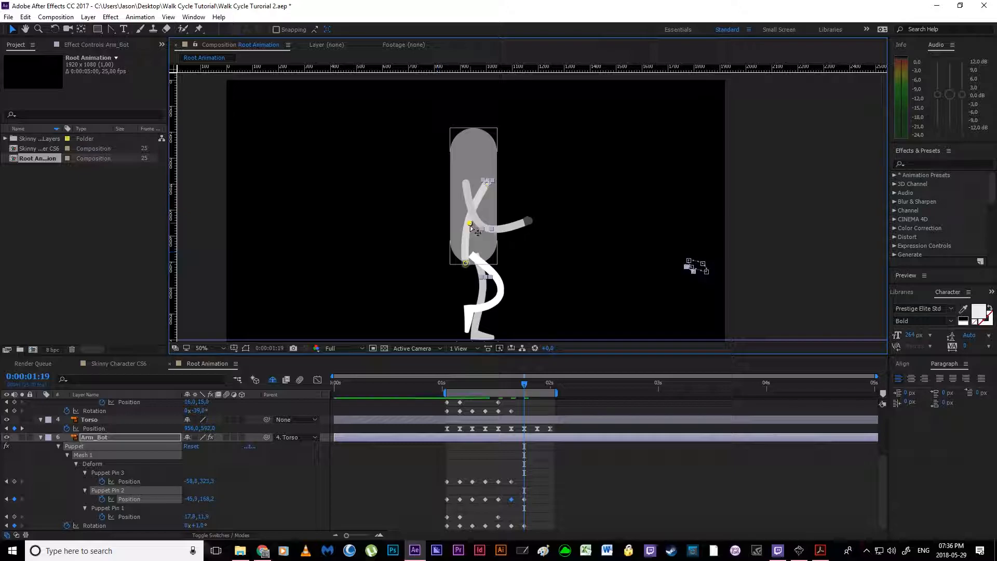
pyautogui.moveTo(465, 265); pyautogui.dragTo(469, 267)
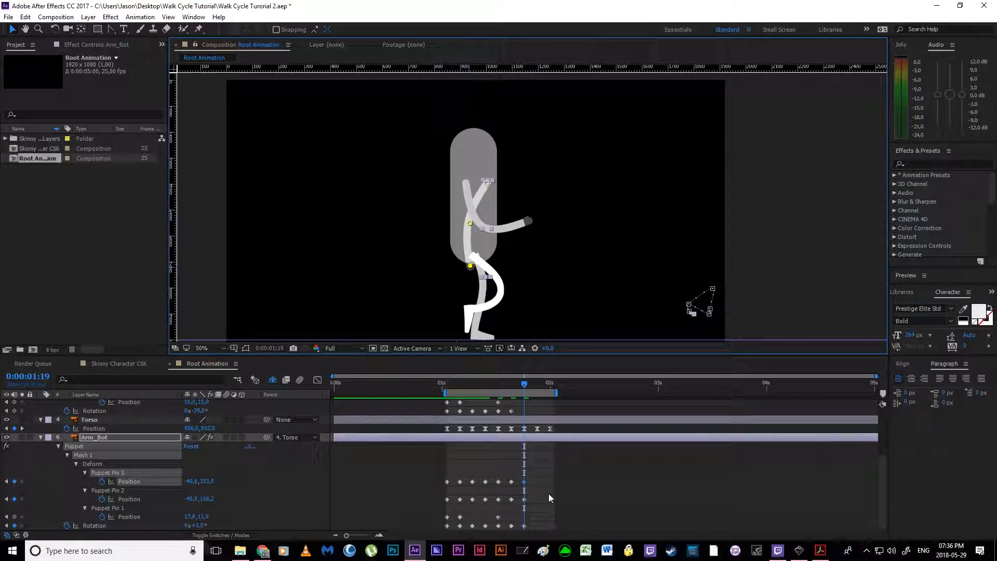
# Step: Pose Arm_Top at 0:00:01:19 with Rotation -17°, hand pin about 56, 356 and elbow pin about -8, 189
pyautogui.scroll(2, 549, 494)
pyautogui.click(512, 437)
pyautogui.moveTo(202, 467); pyautogui.dragTo(212, 468)
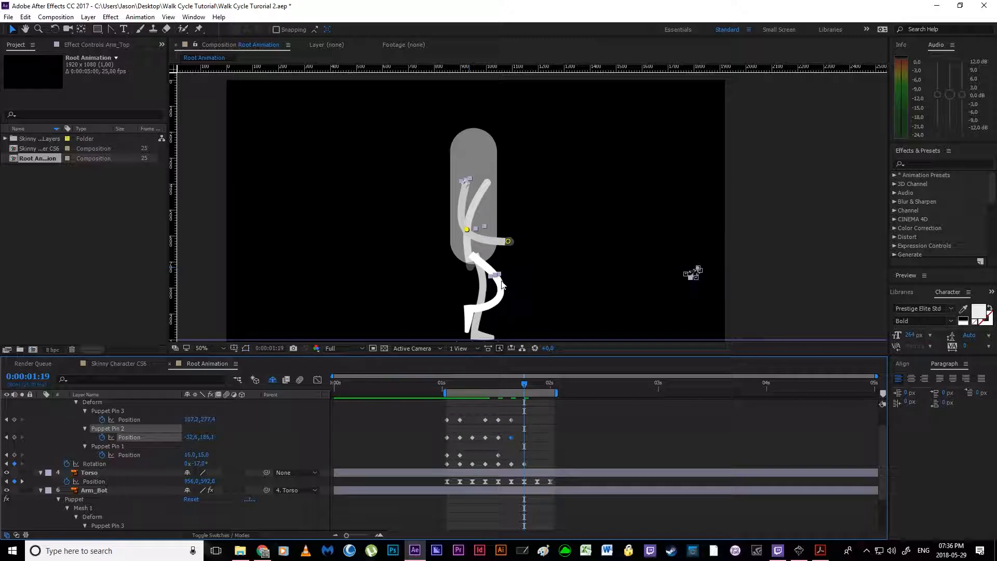
pyautogui.moveTo(508, 241); pyautogui.dragTo(503, 268)
pyautogui.moveTo(468, 230); pyautogui.dragTo(473, 230)
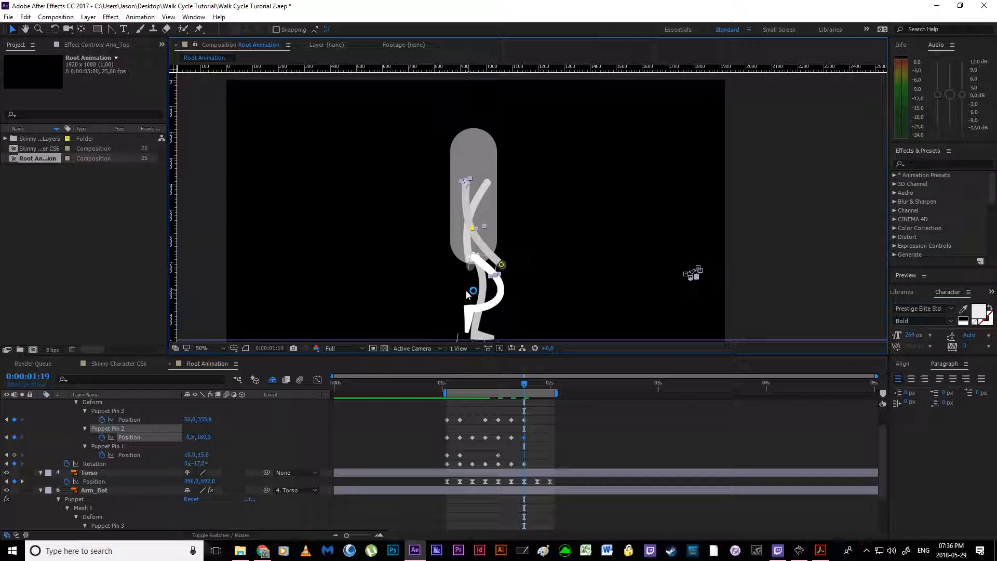
# Step: Set Arm_Bot's Rotation to 9° at 0:00:01:19
pyautogui.scroll(-2, 550, 489)
pyautogui.click(205, 523)
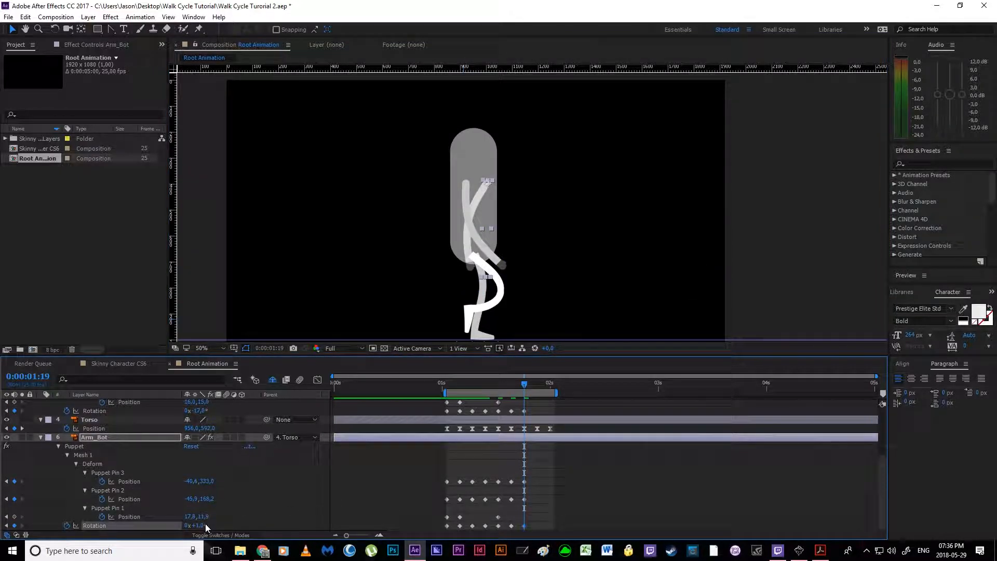
pyautogui.moveTo(205, 526); pyautogui.dragTo(209, 526)
pyautogui.click(560, 493)
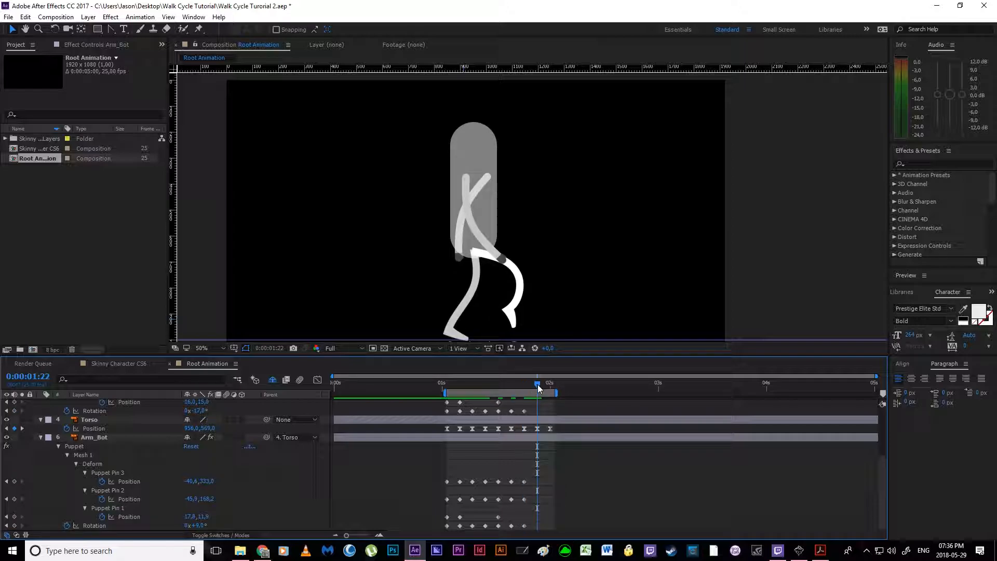
# Step: Consulting the walk cycle PDF, copy Arm_Top's hand pin, elbow pin and Rotation keyframes from 0:00:01:10 to 0:00:01:22
pyautogui.click(822, 552)
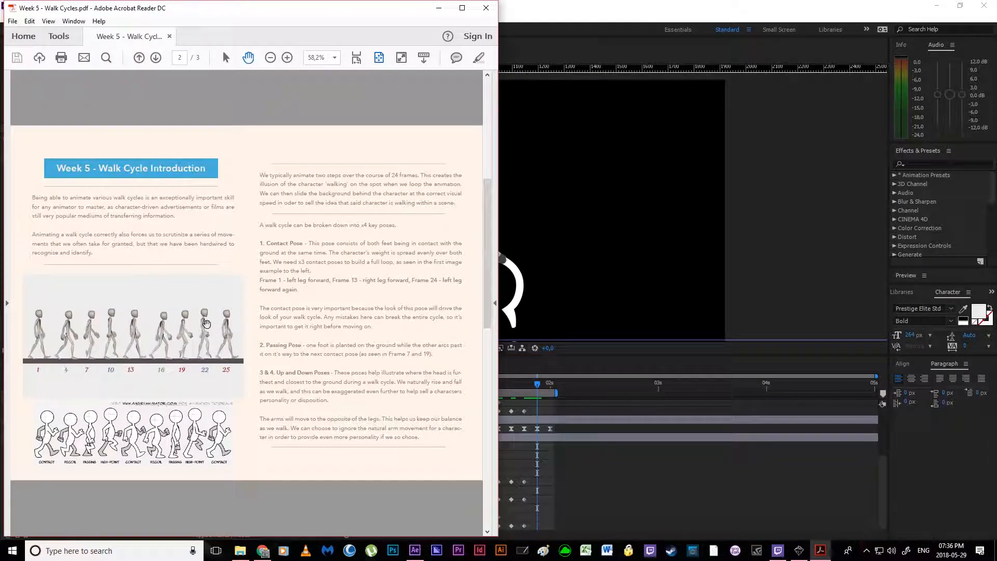
pyautogui.click(618, 467)
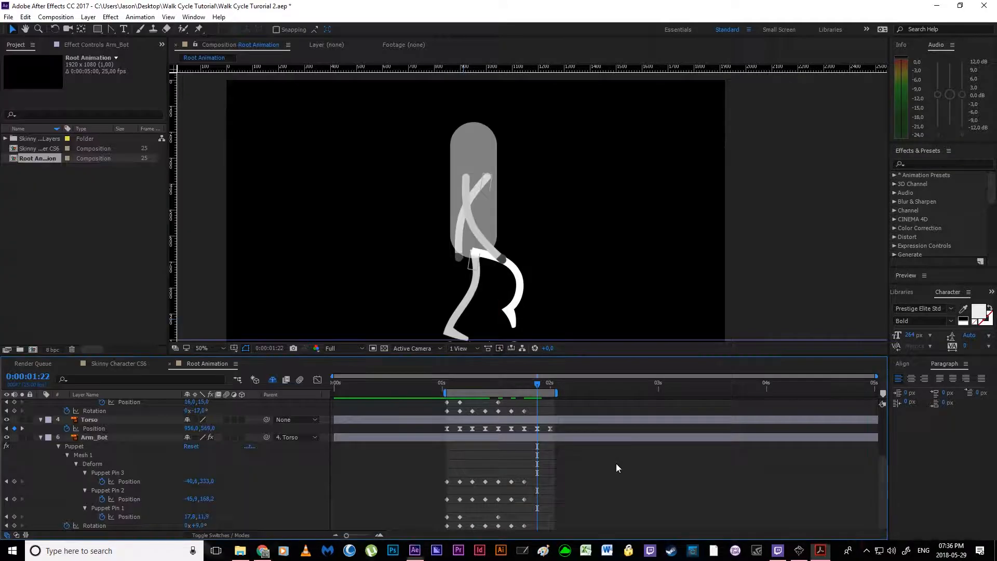
pyautogui.scroll(3, 541, 466)
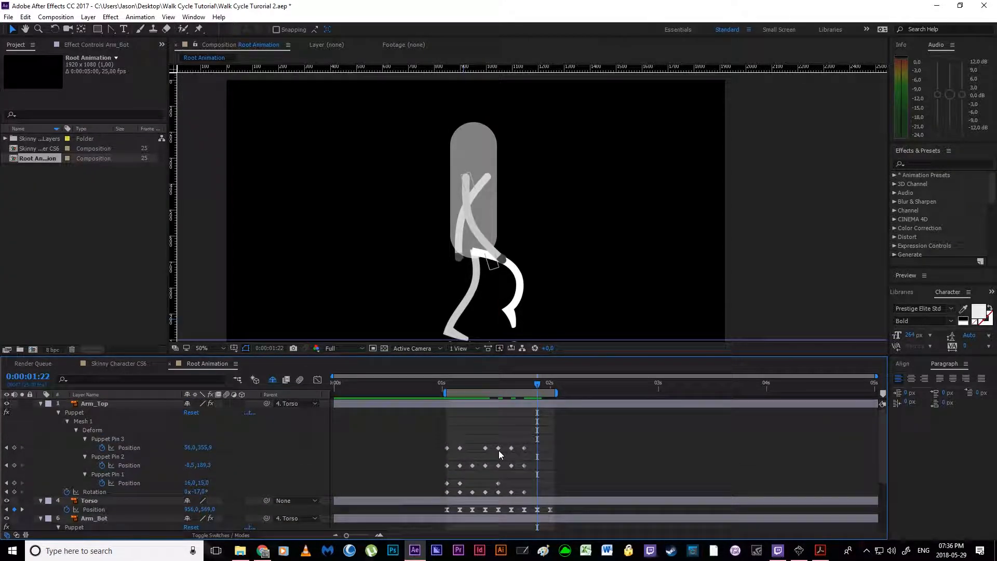
pyautogui.moveTo(539, 384); pyautogui.dragTo(487, 394)
pyautogui.click(821, 551)
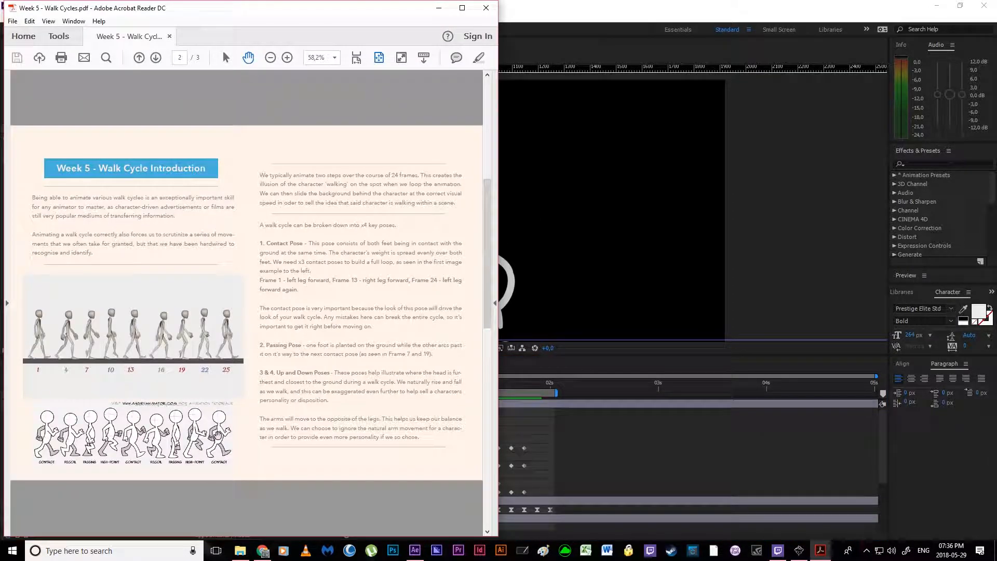
pyautogui.hotkey('alt', 'Tab')
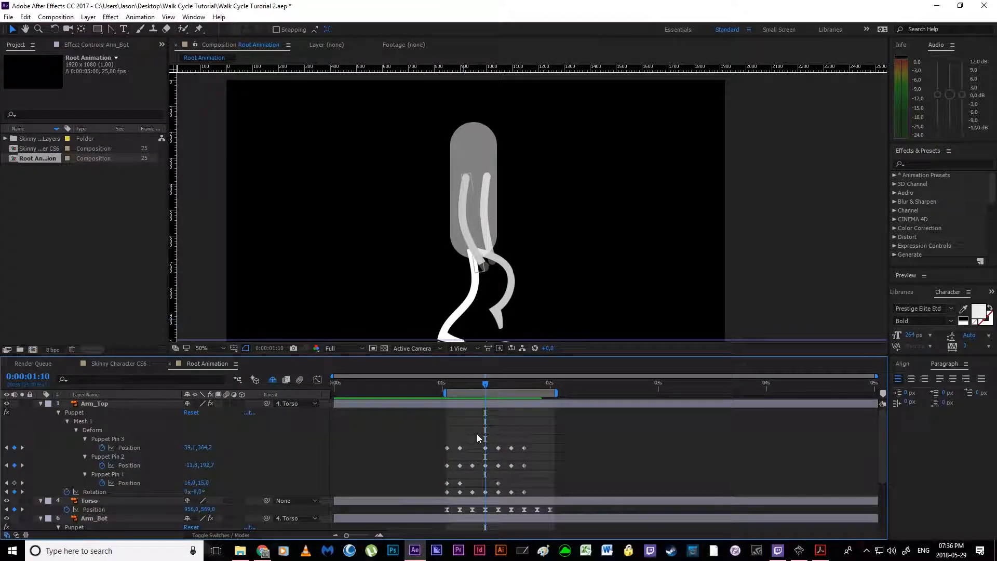
pyautogui.moveTo(476, 434); pyautogui.dragTo(490, 497)
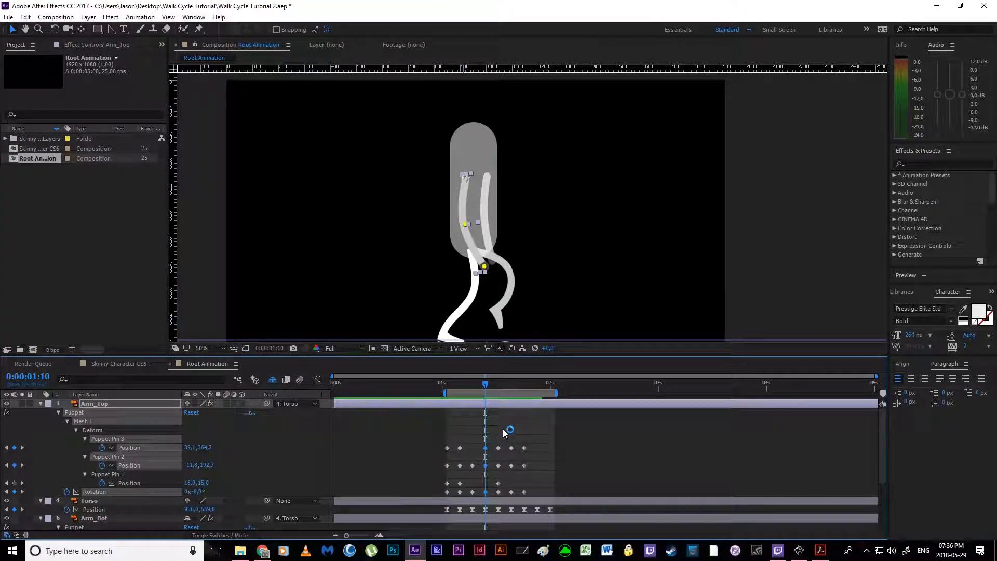
pyautogui.moveTo(522, 385); pyautogui.dragTo(538, 388)
pyautogui.hotkey('ctrl', 'v')
# Step: Copy Arm_Bot's hand pin, elbow pin and Rotation keyframes from 0:00:01:10 to 0:00:01:22
pyautogui.scroll(-3, 551, 447)
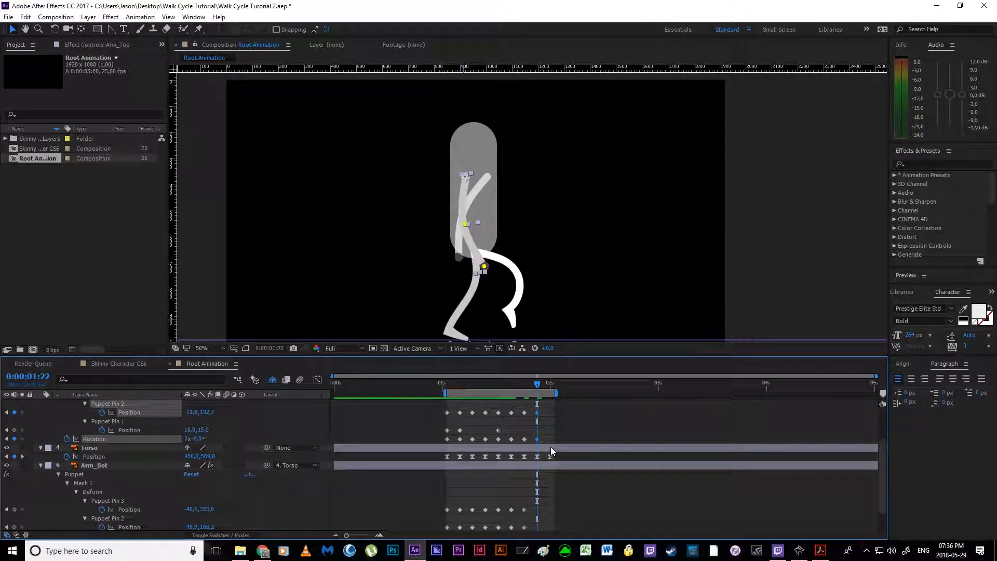
pyautogui.scroll(-1, 551, 446)
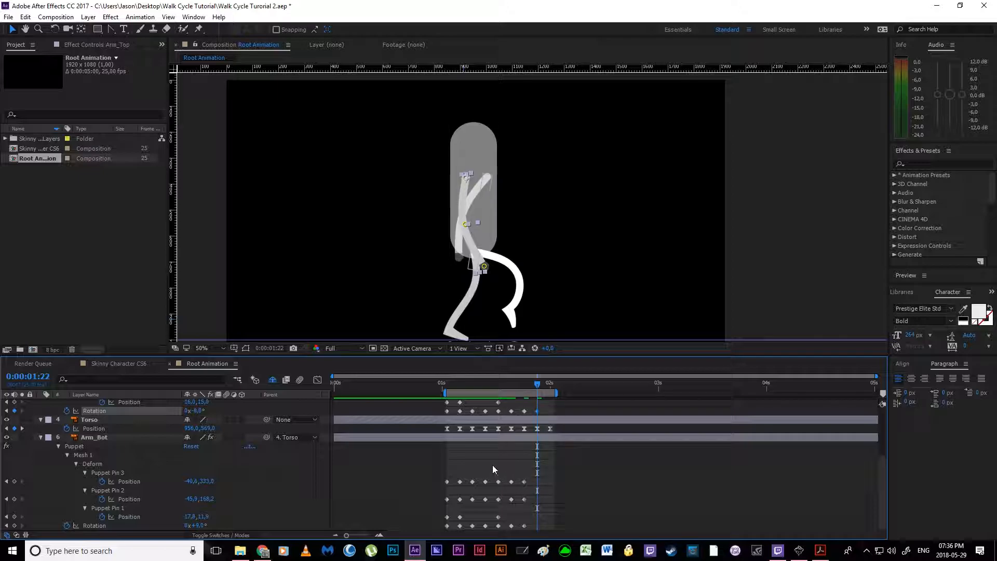
pyautogui.click(495, 386)
pyautogui.moveTo(495, 385); pyautogui.dragTo(485, 385)
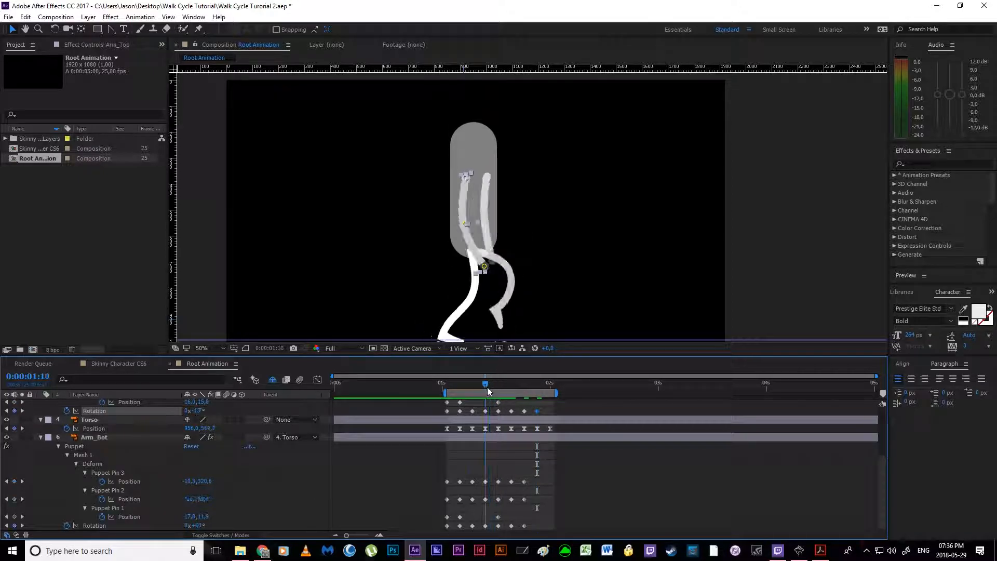
pyautogui.moveTo(478, 472); pyautogui.dragTo(488, 546)
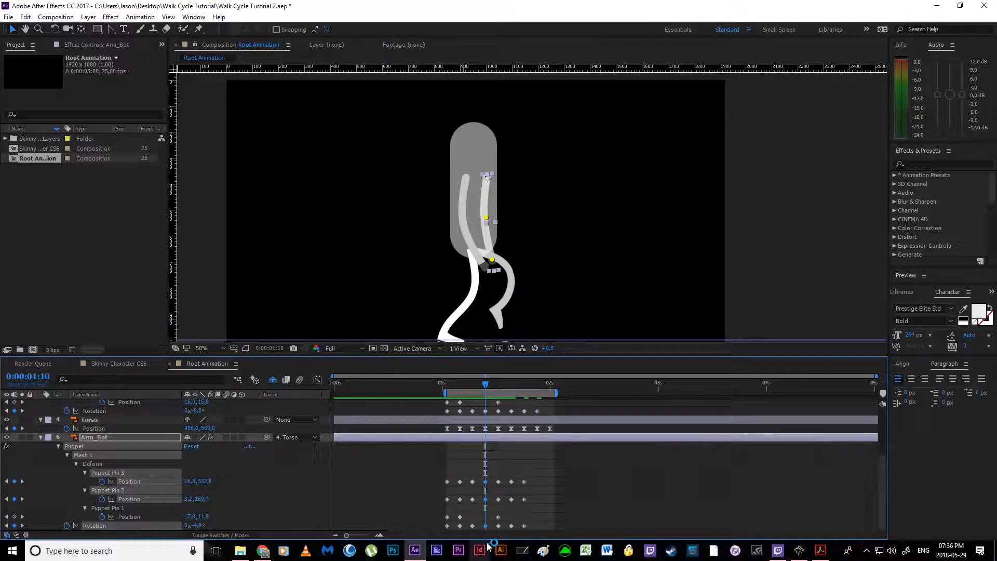
pyautogui.click(537, 385)
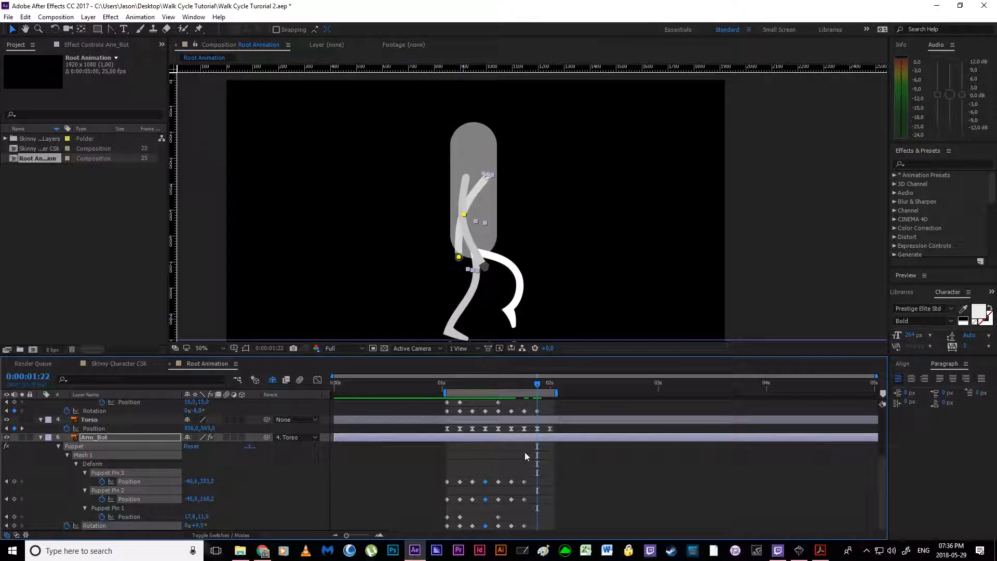
pyautogui.hotkey('ctrl', 'v')
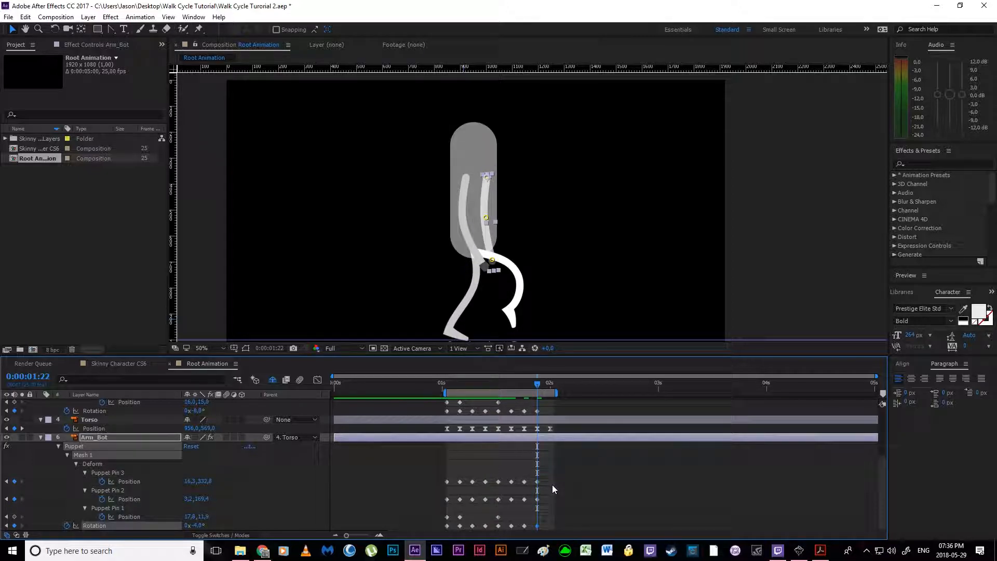
# Step: Copy Arm_Top's three puppet pin Position keyframes and Rotation keyframe from 0:00:01:01 to 0:00:02:00
pyautogui.click(617, 474)
pyautogui.moveTo(538, 387)
pyautogui.mouseDown()
pyautogui.moveTo(528, 388)
pyautogui.moveTo(549, 389)
pyautogui.mouseUp()
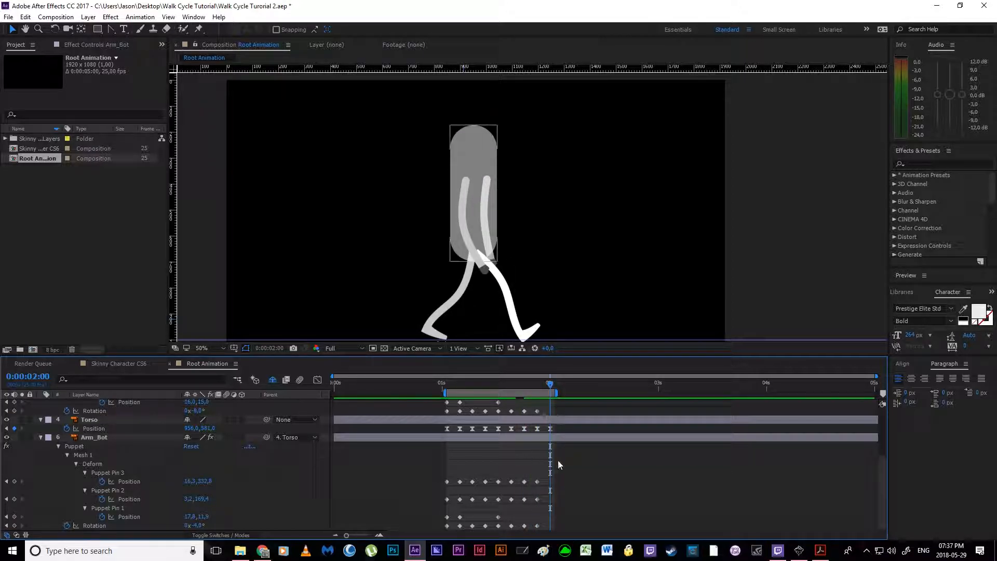
pyautogui.scroll(3, 572, 467)
pyautogui.moveTo(429, 435); pyautogui.dragTo(450, 495)
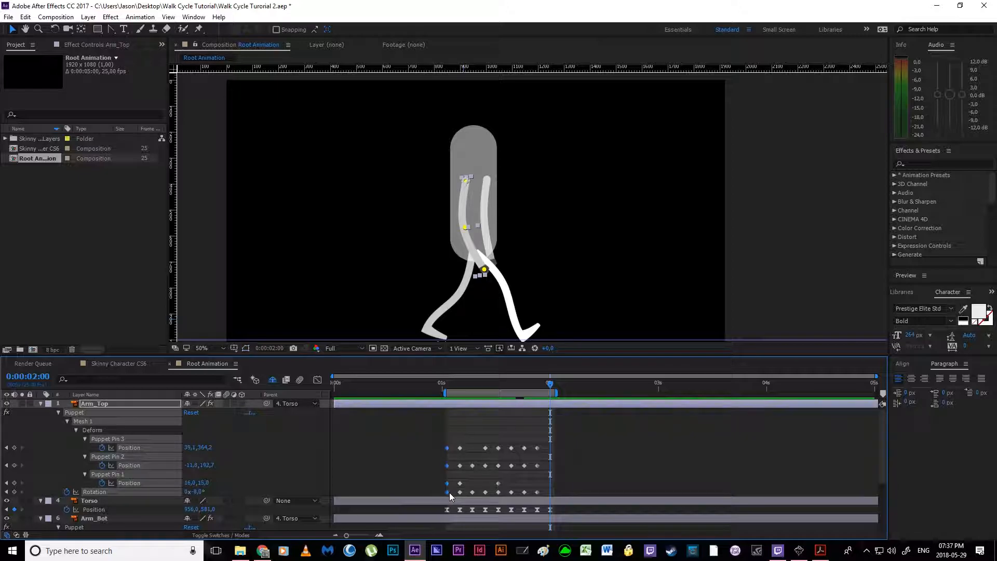
pyautogui.hotkey('ctrl', 'c')
pyautogui.hotkey('ctrl', 'v')
# Step: Copy Arm_Bot's three puppet pin Position keyframes and Rotation keyframe from 0:00:01:01 to 0:00:02:00 and preview the loop
pyautogui.scroll(-3, 563, 472)
pyautogui.moveTo(419, 464); pyautogui.dragTo(453, 551)
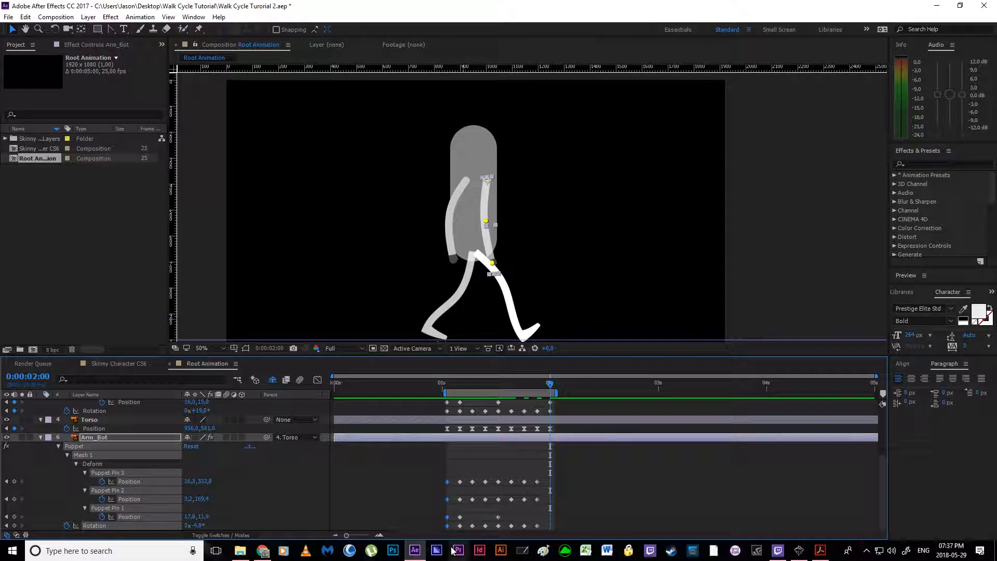
pyautogui.hotkey('ctrl', 'c')
pyautogui.hotkey('ctrl', 'v')
pyautogui.click(610, 472)
pyautogui.press('space')
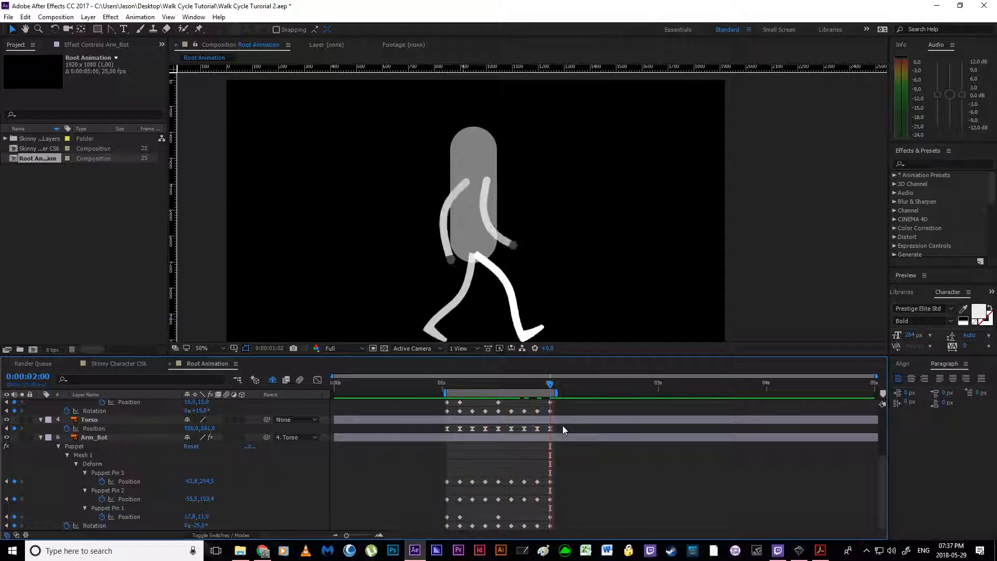
pyautogui.press('space')
# Step: Set the Torso's Opacity to 100% and play back the walk cycle
pyautogui.click(96, 418)
pyautogui.press('t')
pyautogui.moveTo(187, 432); pyautogui.dragTo(239, 431)
pyautogui.click(634, 497)
pyautogui.press('space')
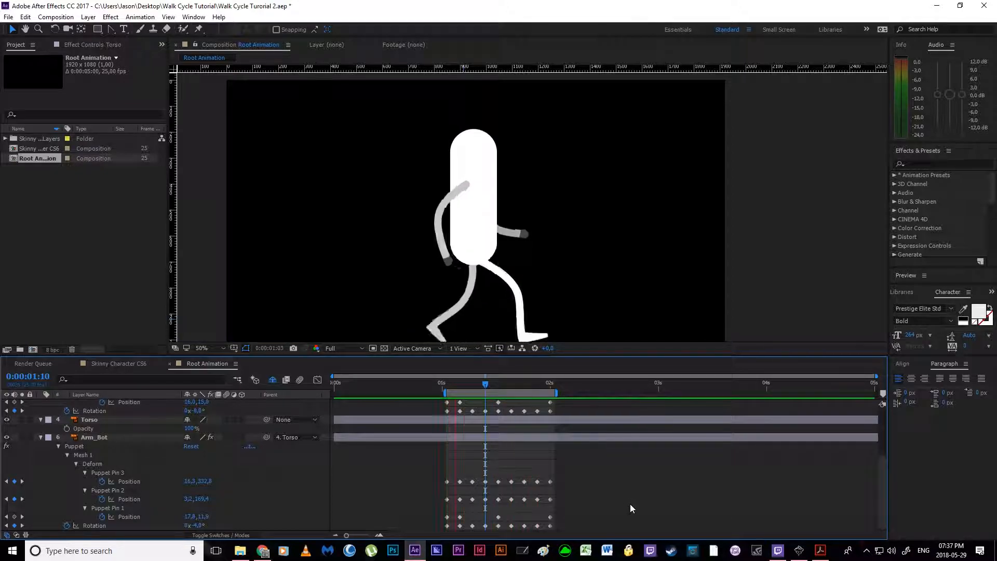
pyautogui.press('space')
# Step: Check the arm poses at 0:00:01:04 and hide the Arm_Bot layer
pyautogui.moveTo(456, 385)
pyautogui.mouseDown()
pyautogui.moveTo(557, 401)
pyautogui.moveTo(446, 400)
pyautogui.moveTo(460, 401)
pyautogui.mouseUp()
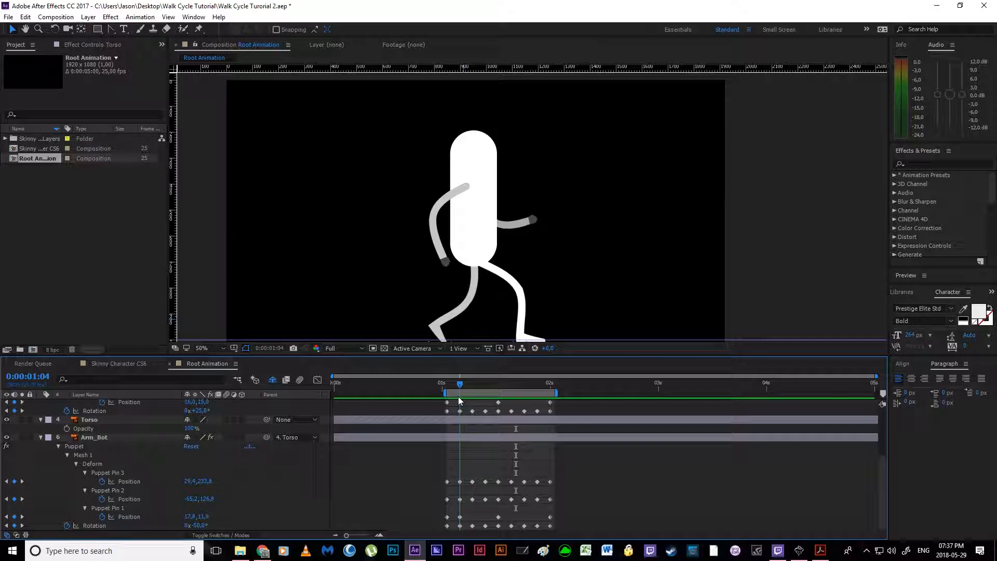
pyautogui.press('space')
pyautogui.scroll(3, 461, 411)
pyautogui.click(86, 404)
pyautogui.scroll(-3, 88, 498)
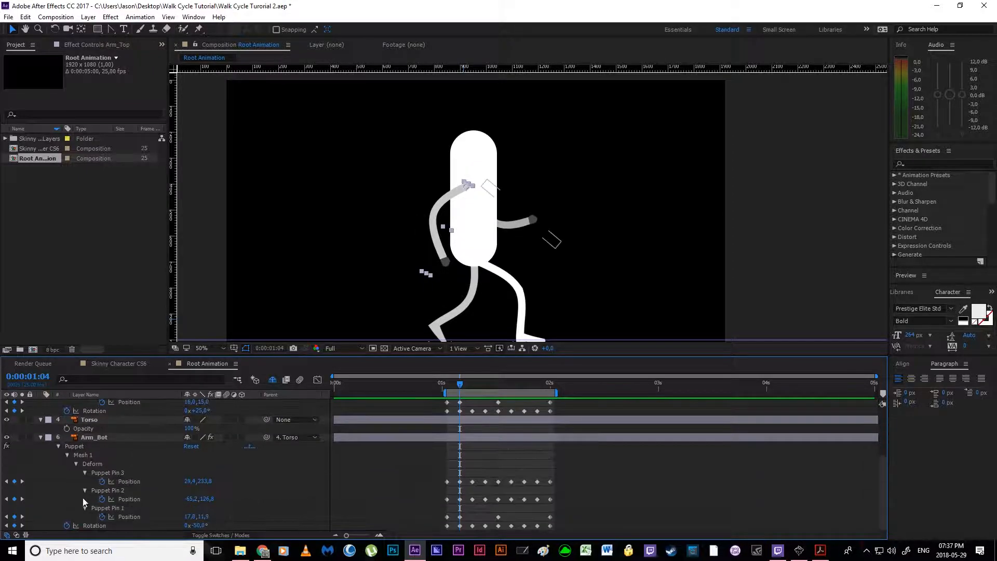
pyautogui.click(93, 439)
pyautogui.scroll(3, 108, 459)
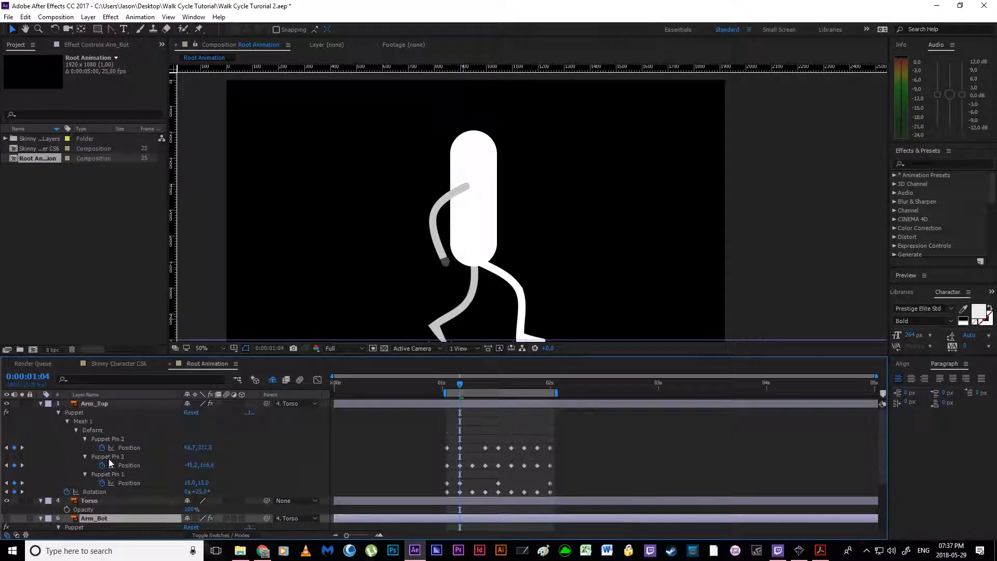
# Step: Start keyframing Arm_Top's Position at 0:00:01:01
pyautogui.moveTo(451, 385); pyautogui.dragTo(445, 386)
pyautogui.click(130, 403)
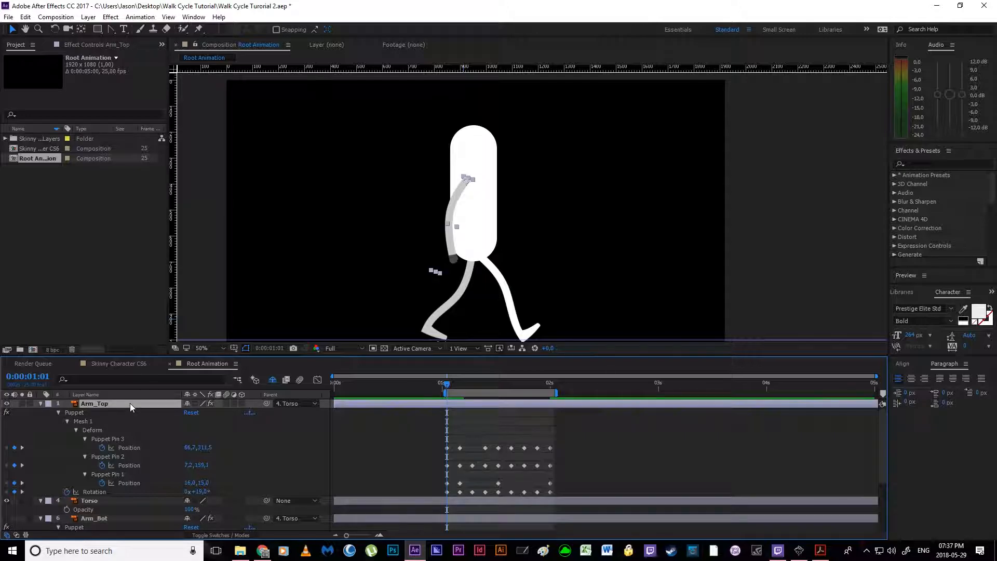
pyautogui.hotkey('shift', 'p')
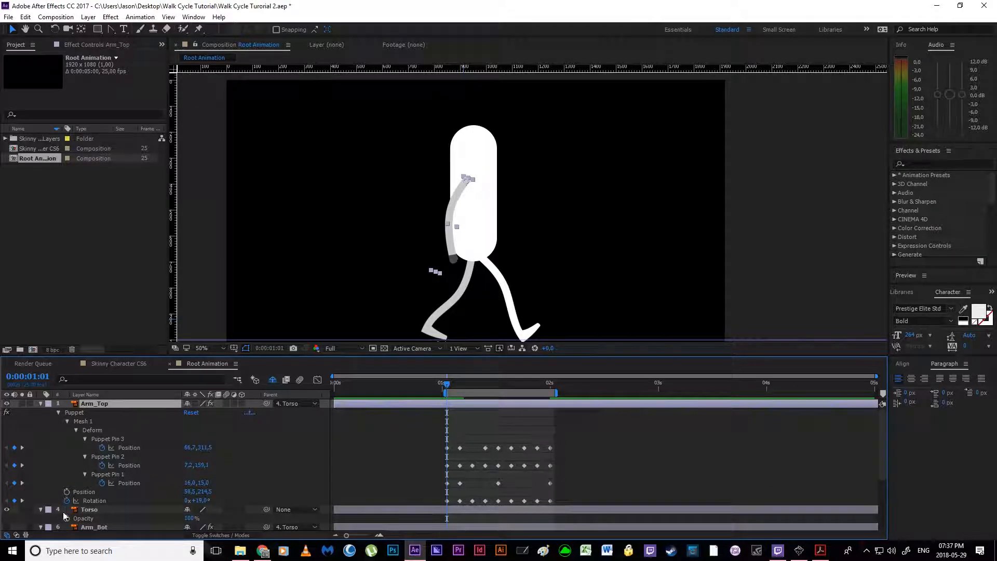
pyautogui.click(65, 493)
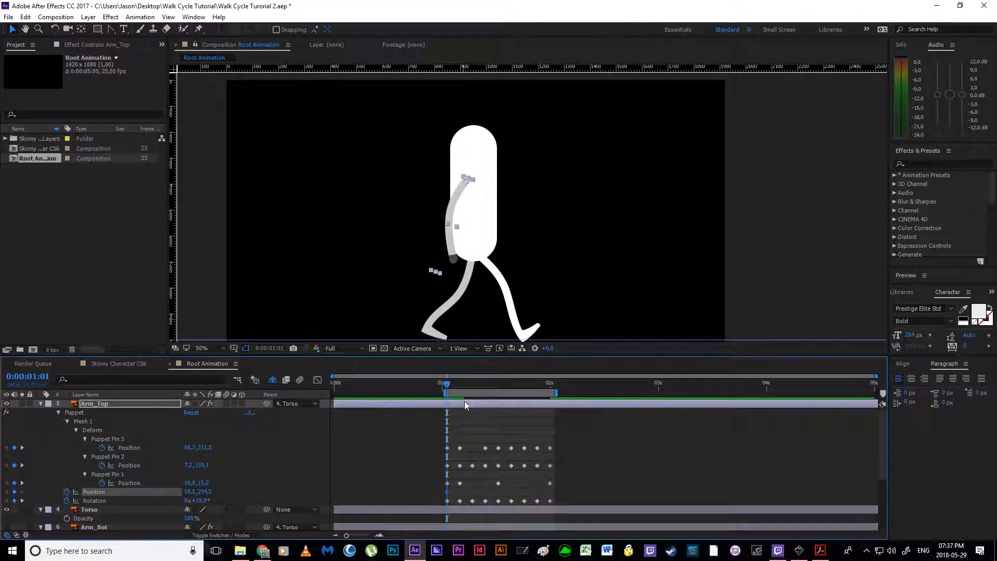
# Step: Display the Torso's Position keyframes in place of its Opacity
pyautogui.scroll(-3, 461, 415)
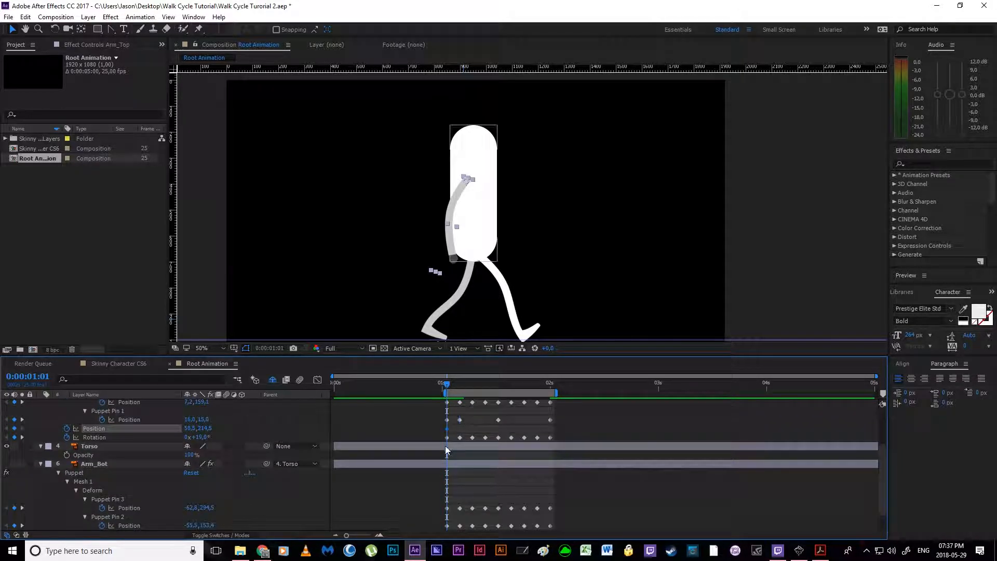
pyautogui.click(445, 448)
pyautogui.moveTo(199, 440); pyautogui.dragTo(285, 416)
pyautogui.press('p')
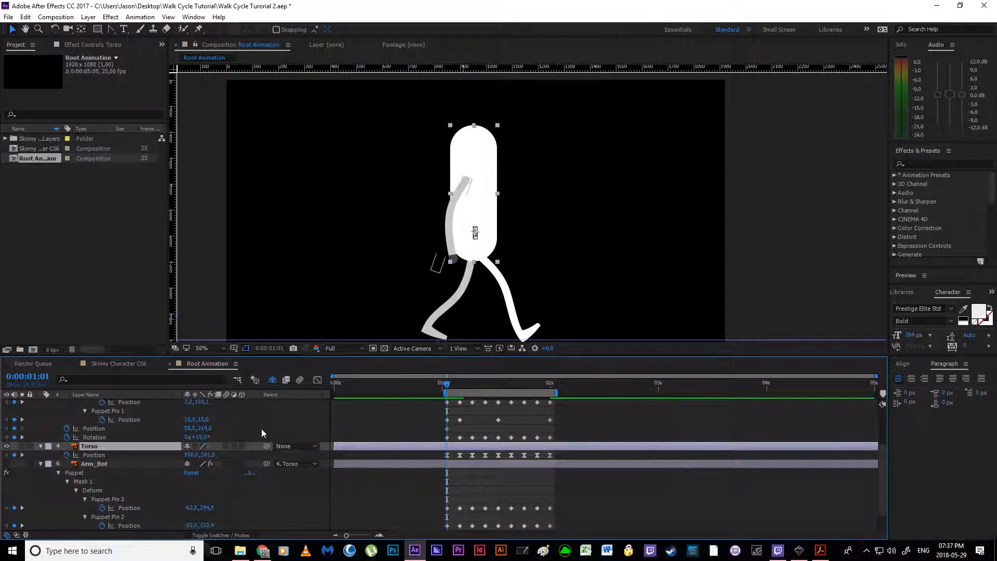
# Step: Show the shy layers in the timeline and display Leg_Top's Position keyframes
pyautogui.click(273, 380)
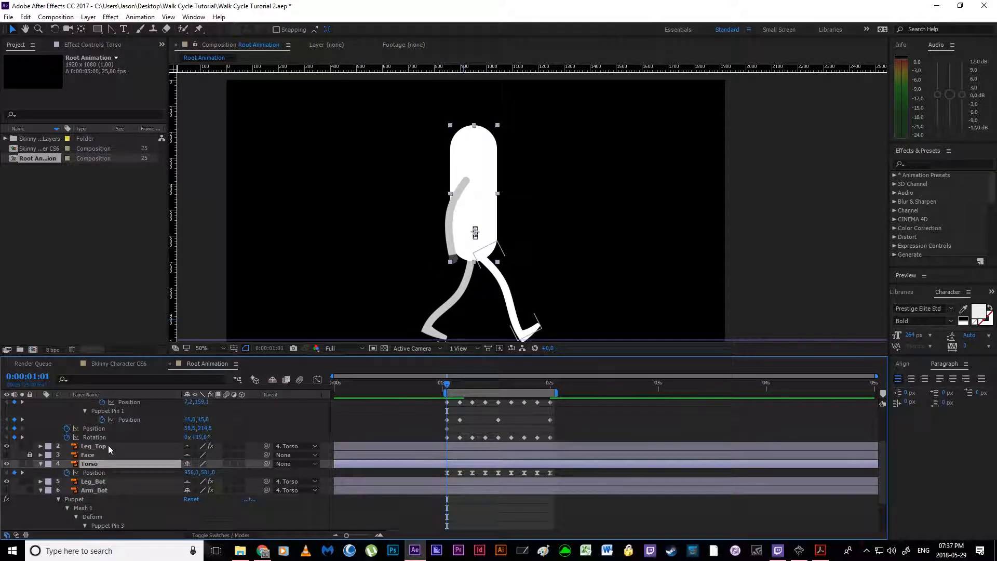
pyautogui.click(108, 445)
pyautogui.scroll(3, 108, 445)
pyautogui.press('u')
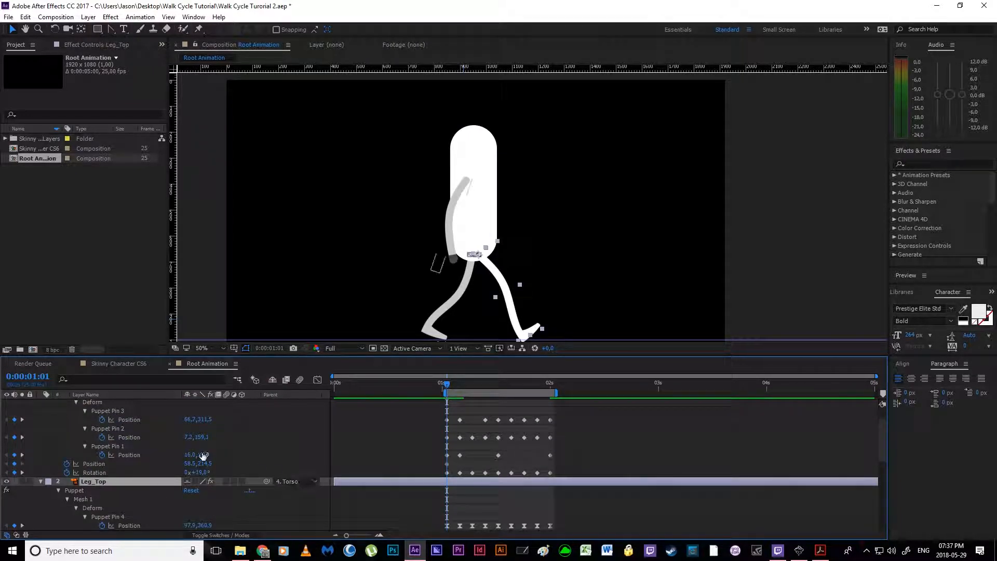
pyautogui.press('u')
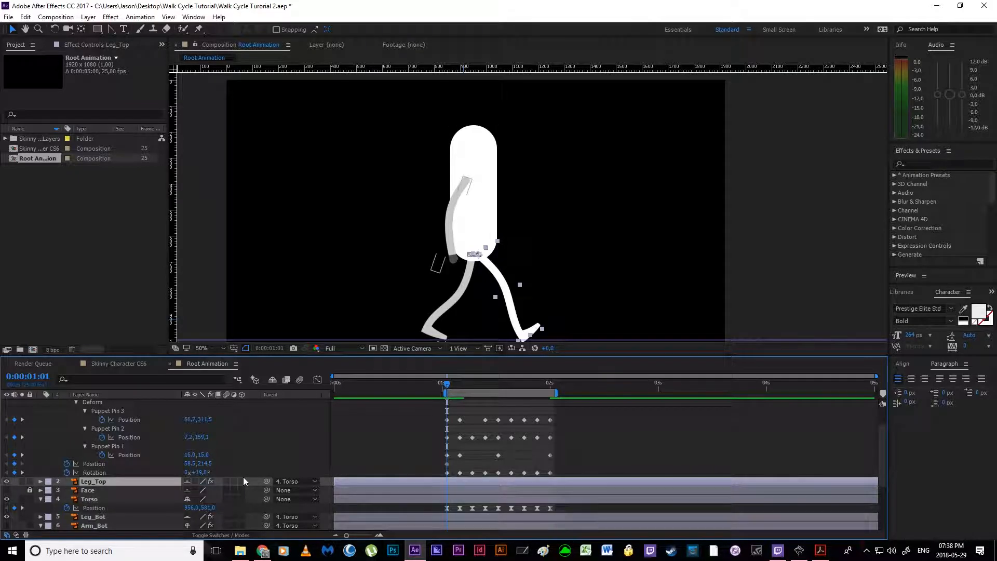
pyautogui.press('p')
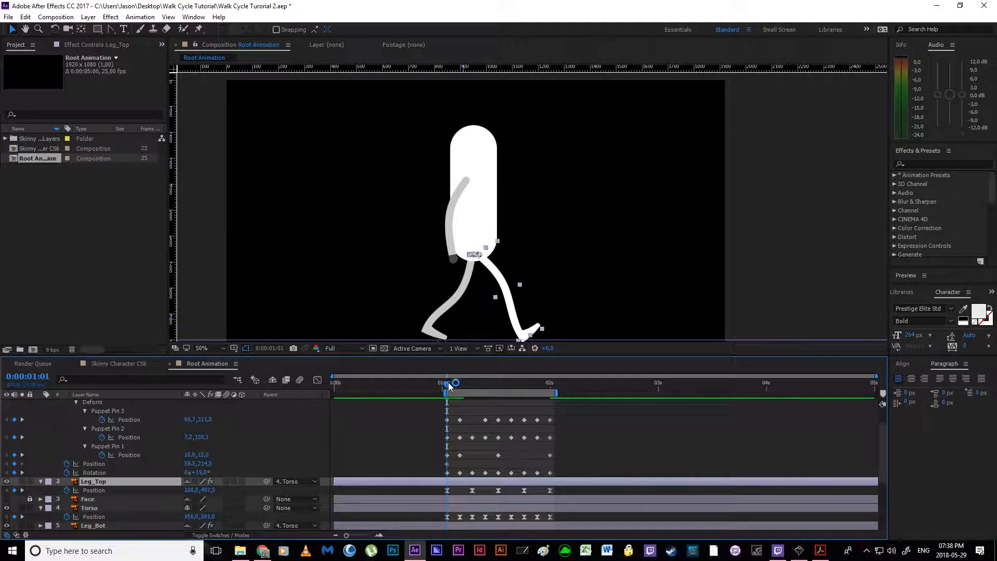
# Step: Add Arm_Top Position keyframes at 0:00:01:07, 0:00:01:13, 0:00:01:19 and 0:00:02:00, matching Leg_Top's Position keyframes
pyautogui.scroll(2, 460, 443)
pyautogui.click(469, 403)
pyautogui.click(457, 386)
pyautogui.moveTo(457, 390); pyautogui.dragTo(465, 389)
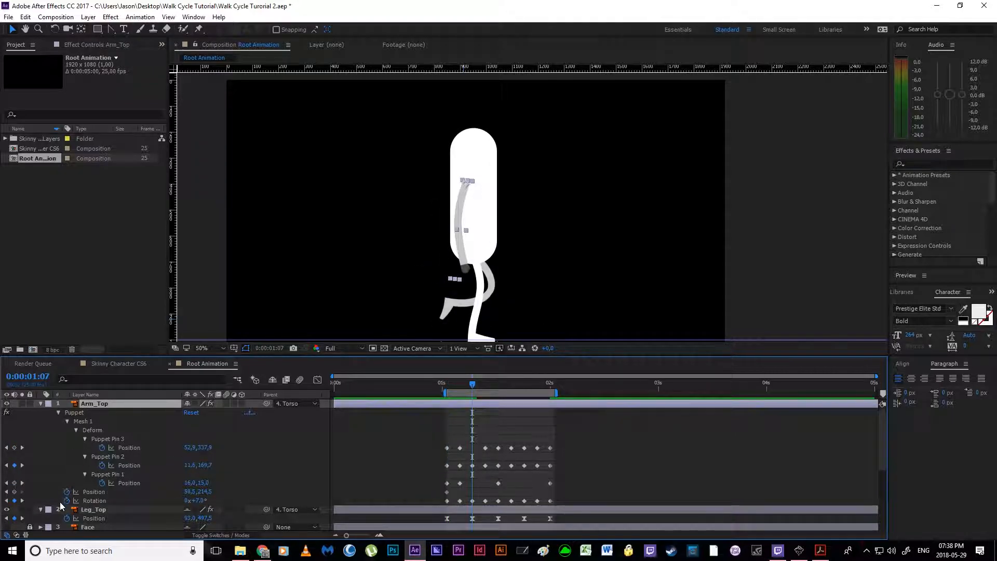
pyautogui.click(14, 491)
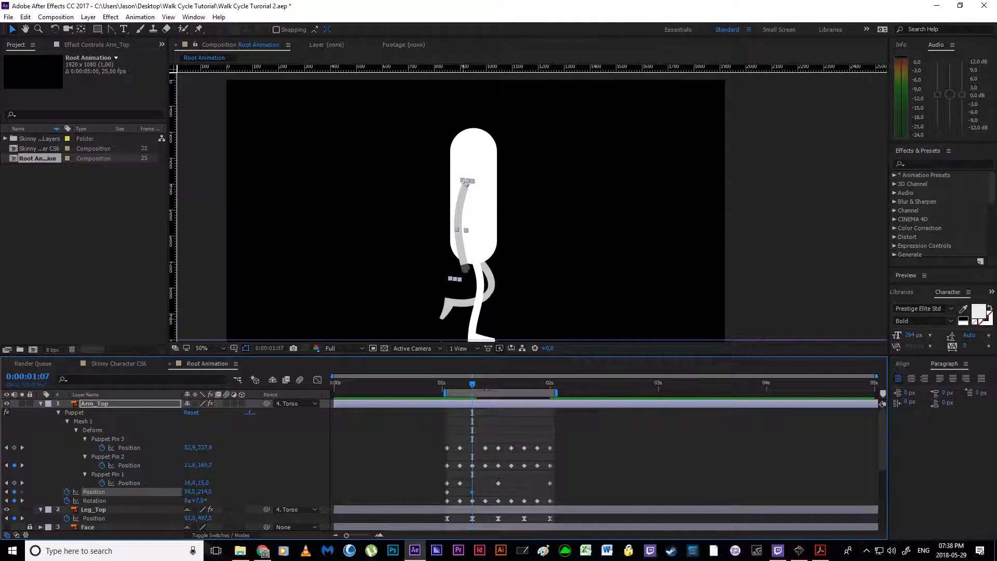
pyautogui.moveTo(474, 388); pyautogui.dragTo(497, 388)
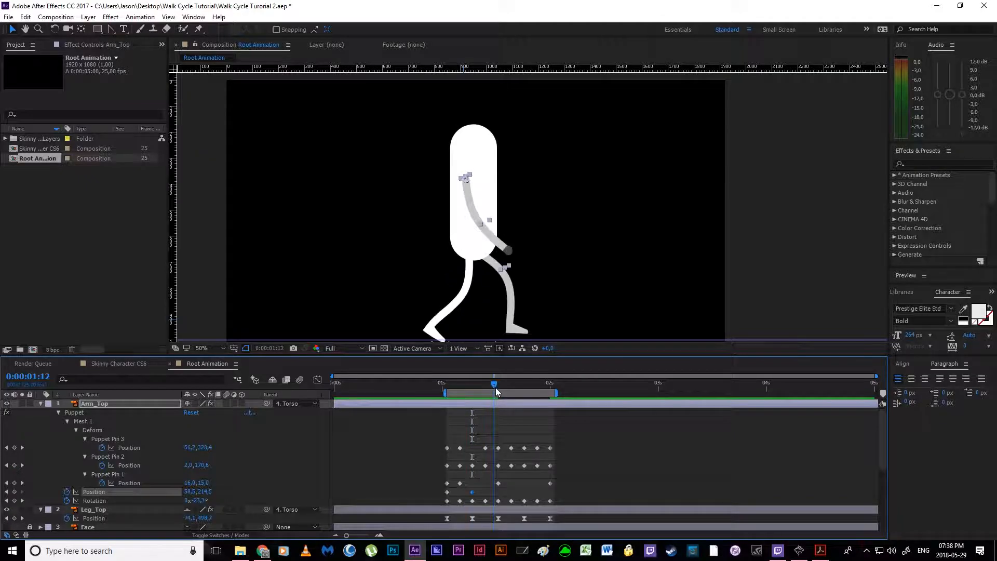
pyautogui.moveTo(493, 382); pyautogui.dragTo(524, 384)
pyautogui.click(15, 492)
pyautogui.moveTo(524, 387); pyautogui.dragTo(549, 393)
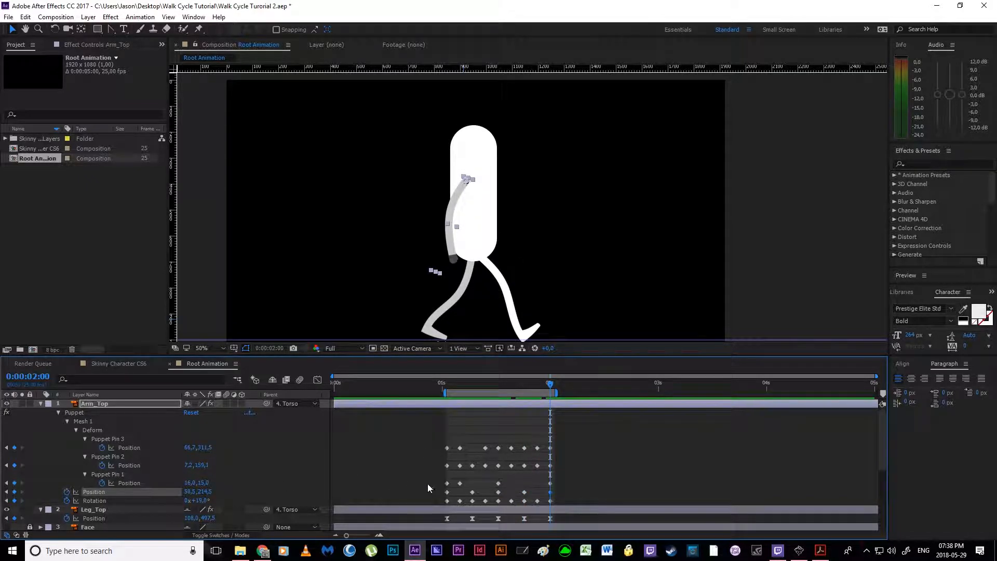
pyautogui.click(564, 462)
# Step: Shift Arm_Top's shoulder backward at 0:00:01:01, setting its Position to 44.5, 214.5
pyautogui.moveTo(549, 387); pyautogui.dragTo(445, 388)
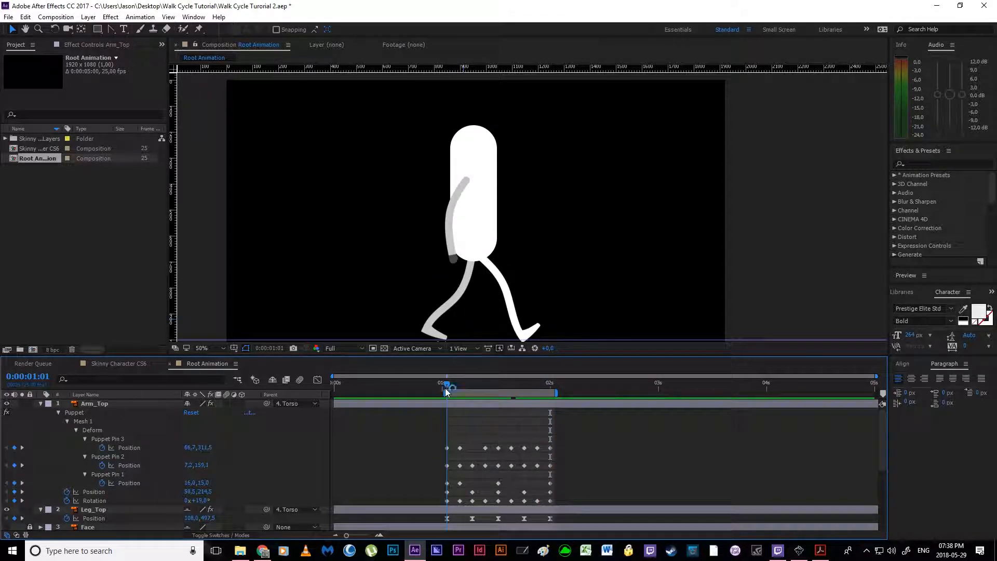
pyautogui.click(447, 491)
pyautogui.scroll(2, 469, 209)
pyautogui.moveTo(468, 209); pyautogui.dragTo(539, 217)
pyautogui.press('v')
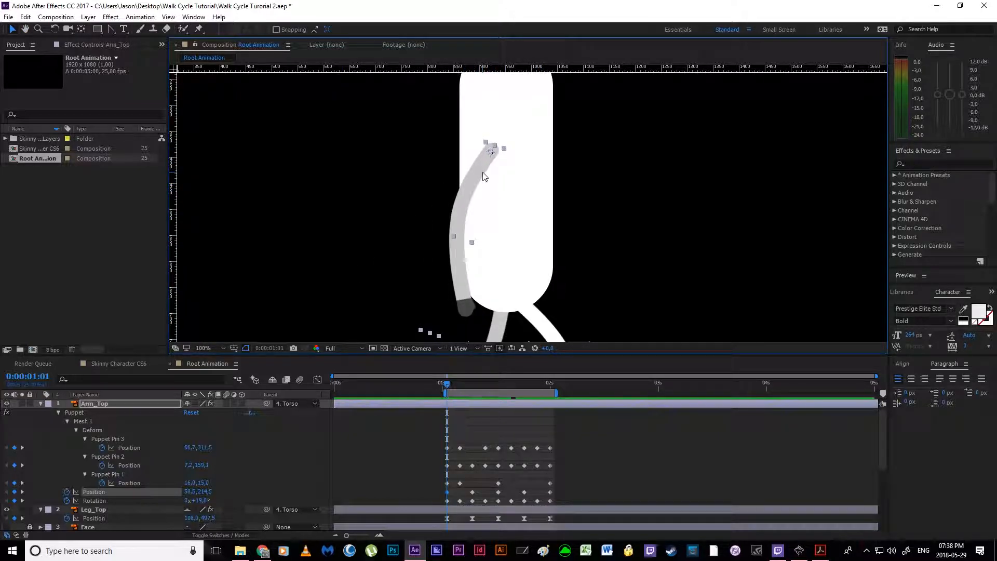
pyautogui.moveTo(450, 385)
pyautogui.mouseDown()
pyautogui.moveTo(474, 390)
pyautogui.moveTo(447, 385)
pyautogui.mouseUp()
pyautogui.moveTo(478, 173); pyautogui.dragTo(471, 172)
pyautogui.press('Left')
# Step: Move Arm_Top forward at 0:00:01:07, setting its Position to 65.5, 214.5
pyautogui.moveTo(446, 387); pyautogui.dragTo(472, 387)
pyautogui.press('space')
pyautogui.moveTo(484, 250); pyautogui.dragTo(455, 207)
pyautogui.hotkey('shift', 'Right')
pyautogui.press('Right')
pyautogui.press('Right')
pyautogui.press('Right')
pyautogui.press('Right')
pyautogui.press('Right')
pyautogui.press('Right')
pyautogui.press('Right')
pyautogui.press('Left')
pyautogui.press('Left')
pyautogui.press('Left')
pyautogui.press('Left')
pyautogui.press('Left')
pyautogui.press('Left')
pyautogui.press('Left')
pyautogui.press('Left')
pyautogui.press('Left')
pyautogui.press('Left')
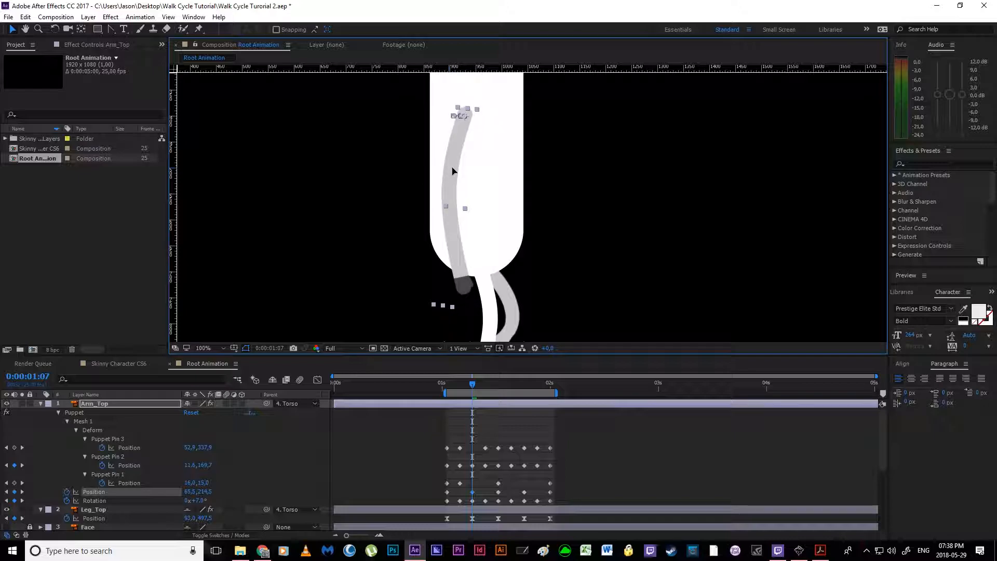
# Step: Move Arm_Top further forward at 0:00:01:13, setting its Position to 81.5, 214.5
pyautogui.moveTo(474, 387); pyautogui.dragTo(498, 391)
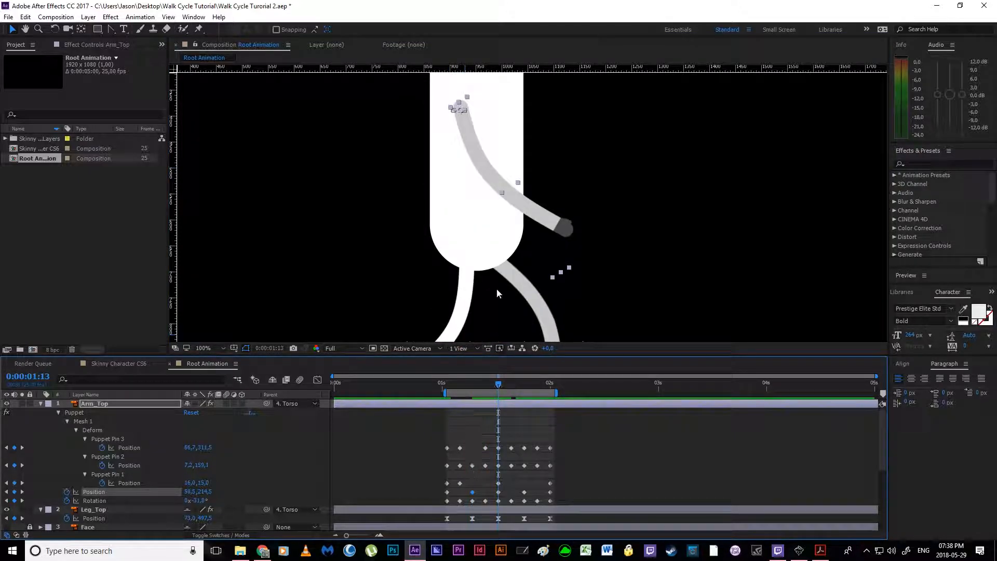
pyautogui.press('Right')
pyautogui.press('Right')
pyautogui.press('Right')
pyautogui.press('Right')
pyautogui.press('Right')
pyautogui.press('Right')
pyautogui.press('Right')
pyautogui.press('Right')
pyautogui.press('Right')
pyautogui.press('Right')
pyautogui.press('Right')
pyautogui.press('Right')
pyautogui.press('Right')
pyautogui.press('Right')
pyautogui.press('Right')
pyautogui.press('Right')
pyautogui.press('Right')
pyautogui.press('Right')
pyautogui.press('Right')
pyautogui.press('Right')
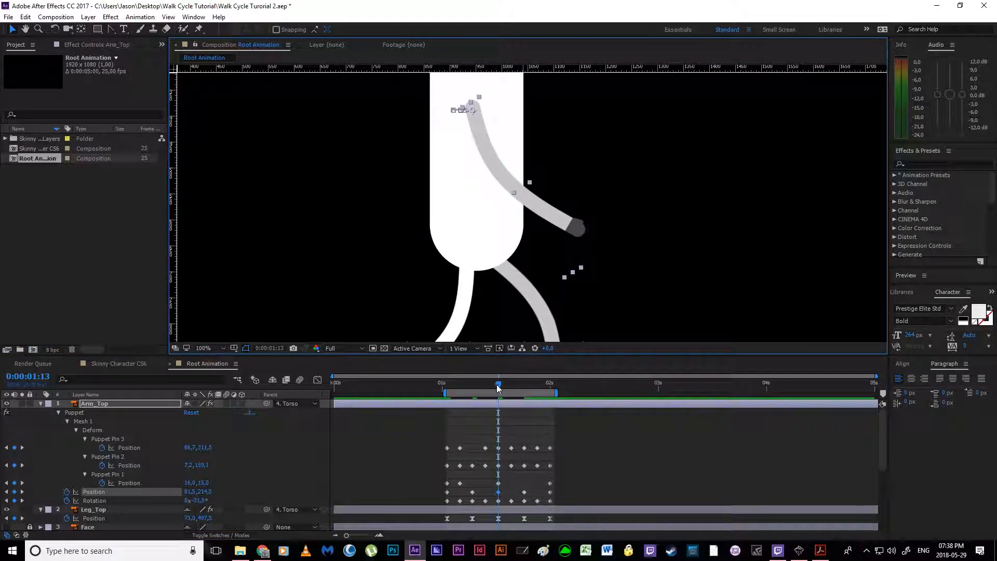
# Step: Copy Arm_Top's Position keyframes from 0:00:01:07 to 0:00:01:19 and from 0:00:01:01 to 0:00:02:00, and preview the swing
pyautogui.moveTo(498, 387); pyautogui.dragTo(525, 385)
pyautogui.moveTo(466, 489); pyautogui.dragTo(476, 492)
pyautogui.hotkey('ctrl', 'c')
pyautogui.hotkey('ctrl', 'v')
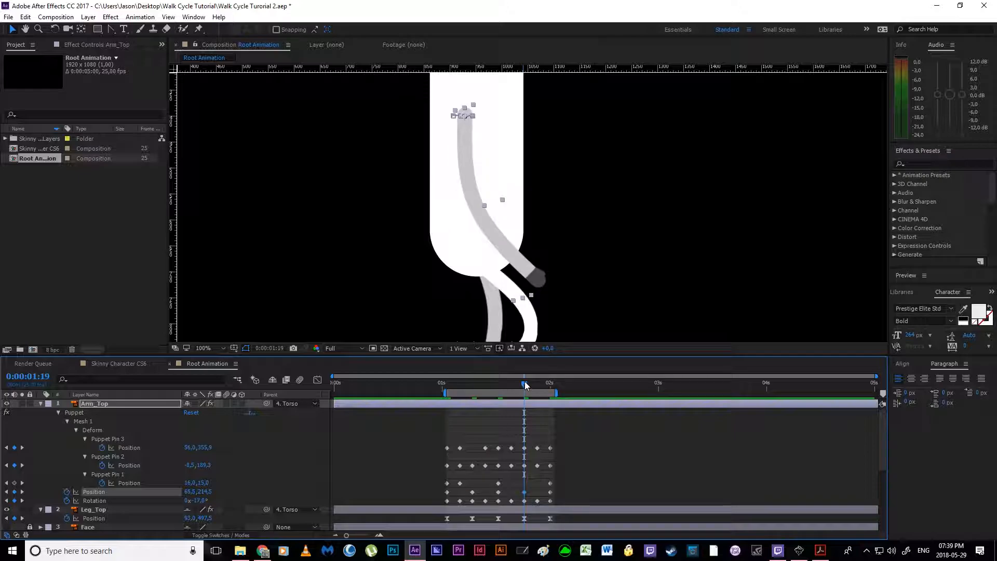
pyautogui.moveTo(525, 385); pyautogui.dragTo(550, 387)
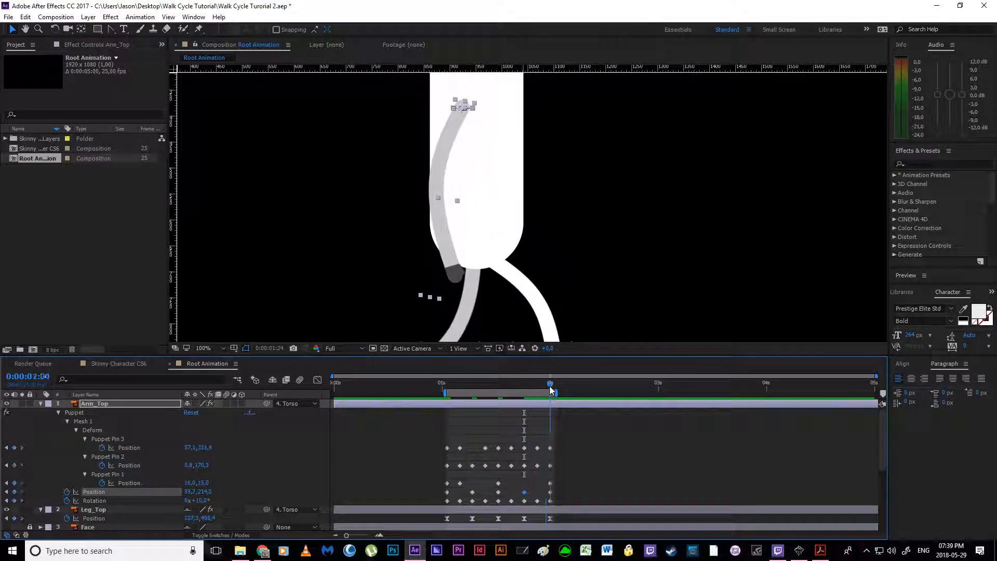
pyautogui.click(448, 493)
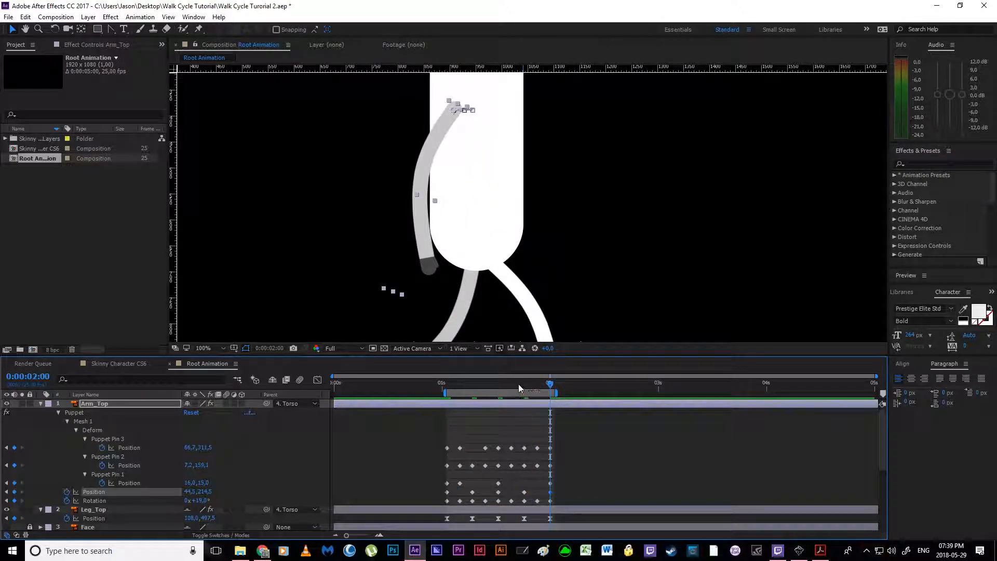
pyautogui.press('space')
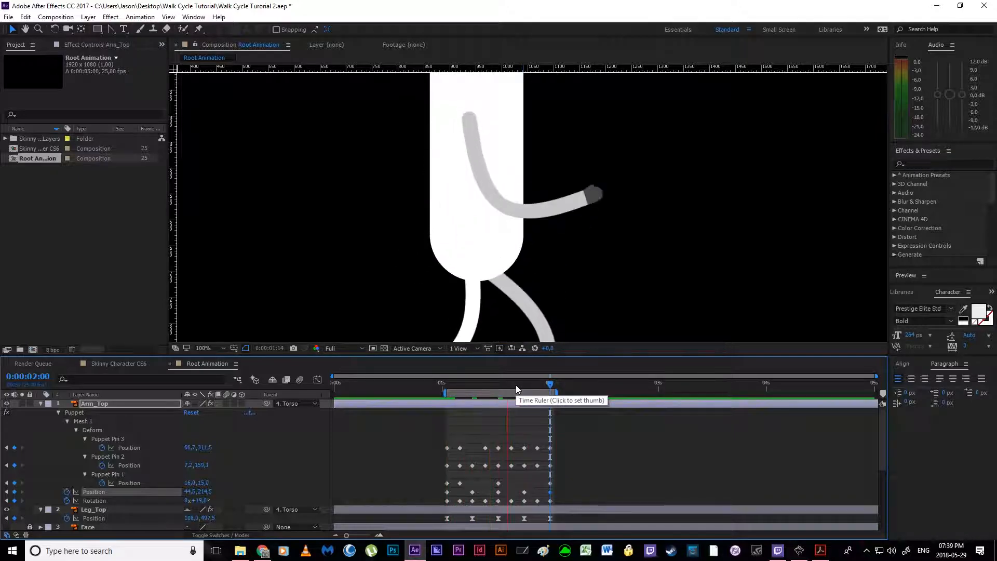
pyautogui.moveTo(473, 385); pyautogui.dragTo(451, 385)
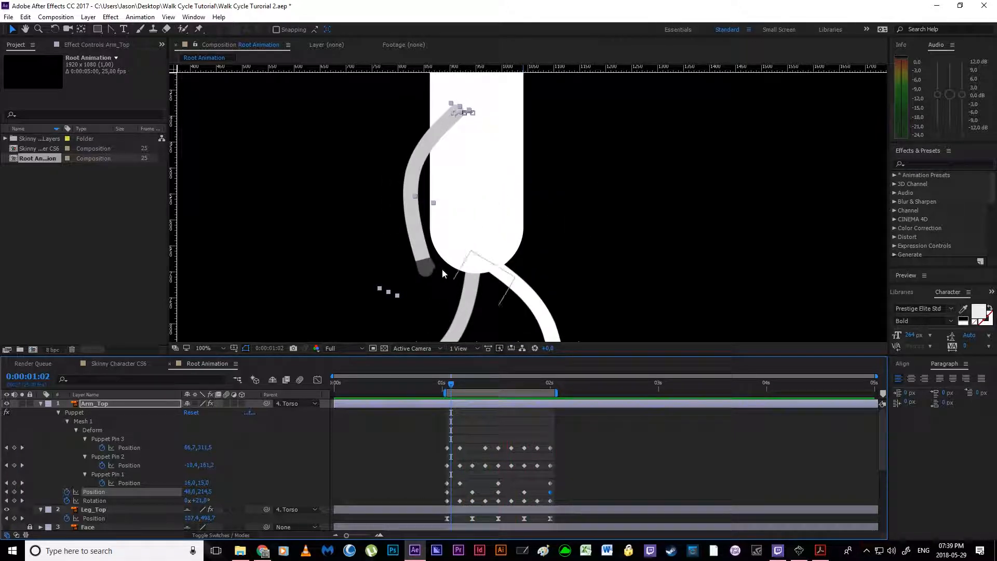
# Step: Curve Arm_Top's Position motion path downward between the 0:00:01:01 and 0:00:01:07 keyframes
pyautogui.click(446, 385)
pyautogui.scroll(2, 456, 229)
pyautogui.moveTo(378, 136); pyautogui.dragTo(488, 359)
pyautogui.scroll(1, 370, 212)
pyautogui.moveTo(369, 210); pyautogui.dragTo(447, 261)
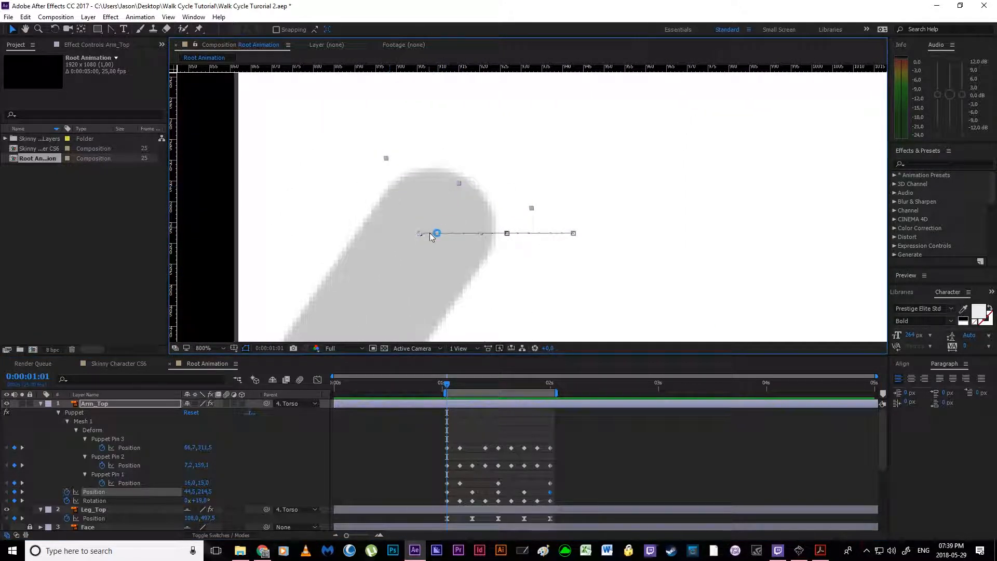
pyautogui.moveTo(508, 234); pyautogui.dragTo(509, 254)
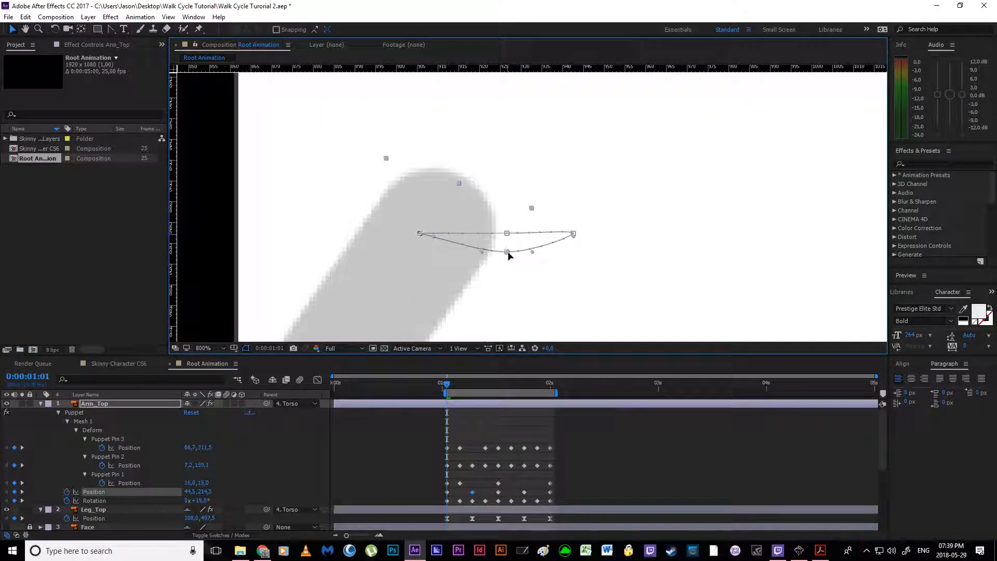
pyautogui.hotkey('ctrl', 'z')
pyautogui.moveTo(435, 234); pyautogui.dragTo(478, 255)
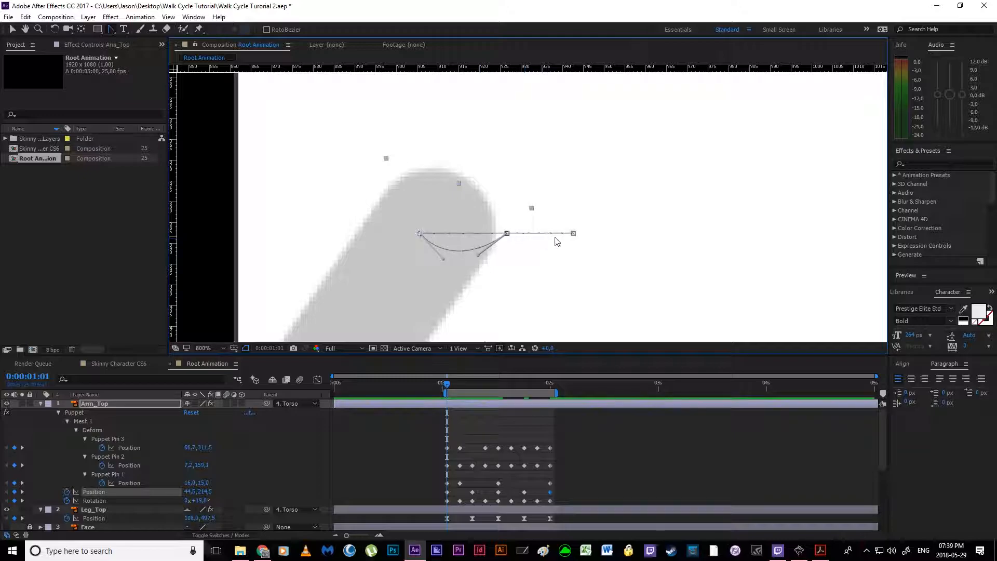
# Step: Curve Arm_Top's Position motion path downward between the 0:00:01:07 and 0:00:01:13 keyframes and separate the overlapping middle path points
pyautogui.moveTo(574, 237); pyautogui.dragTo(552, 269)
pyautogui.moveTo(532, 234); pyautogui.dragTo(543, 285)
pyautogui.moveTo(596, 197); pyautogui.dragTo(569, 247)
pyautogui.moveTo(542, 284); pyautogui.dragTo(528, 273)
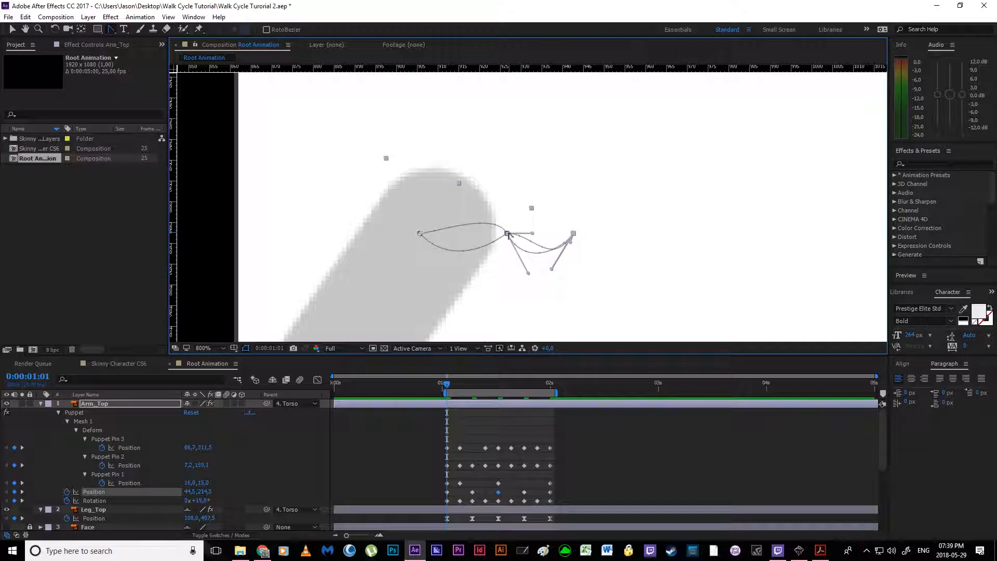
pyautogui.press('v')
pyautogui.moveTo(508, 234); pyautogui.dragTo(433, 263)
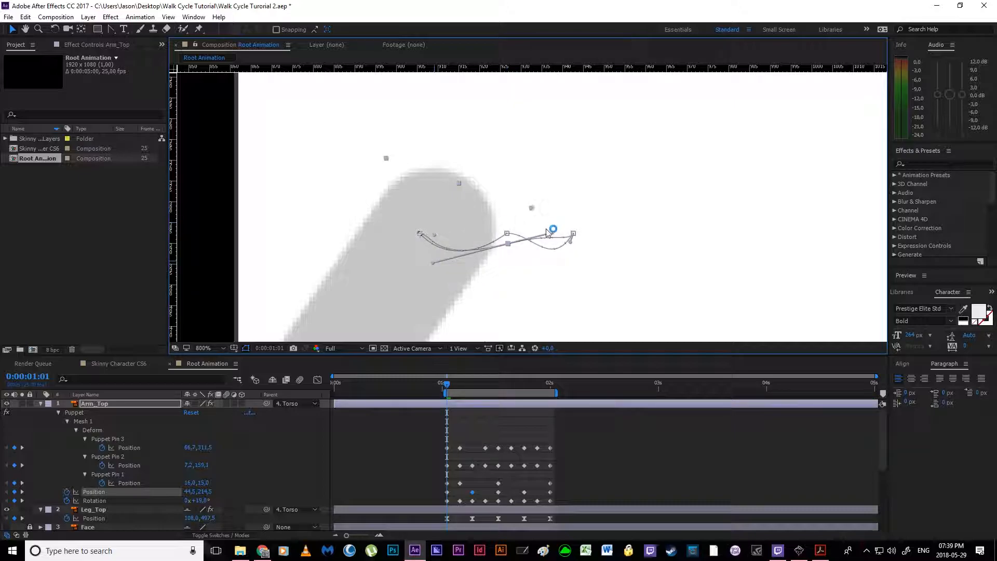
# Step: Reshape the motion path handles at Arm_Top's 0:00:01:19 keyframe so the return path also curves downward
pyautogui.click(111, 30)
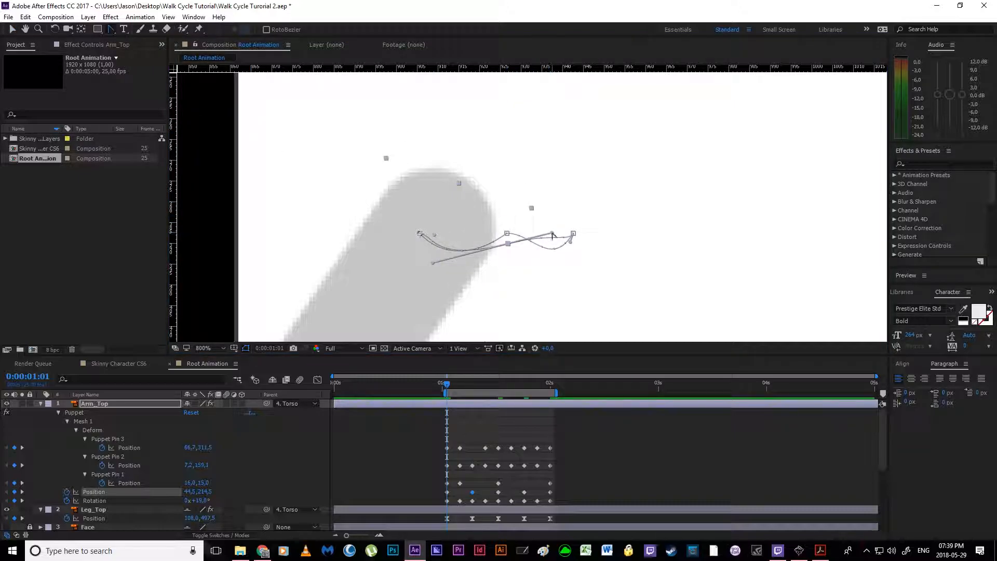
pyautogui.moveTo(508, 233)
pyautogui.mouseDown()
pyautogui.moveTo(524, 246)
pyautogui.moveTo(492, 235)
pyautogui.mouseUp()
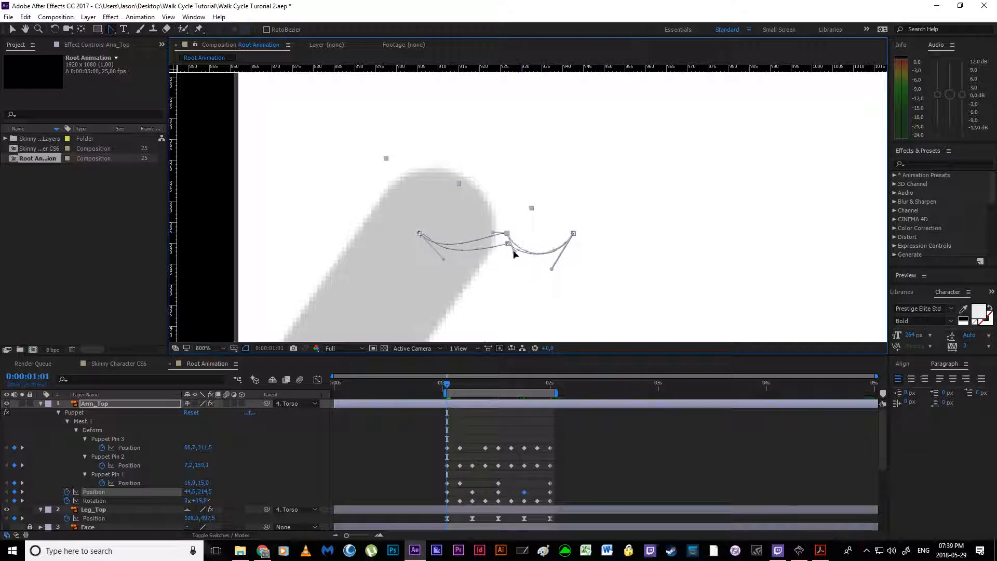
pyautogui.moveTo(507, 234); pyautogui.dragTo(498, 252)
pyautogui.moveTo(517, 215); pyautogui.dragTo(560, 262)
pyautogui.click(508, 235)
pyautogui.scroll(-3, 509, 252)
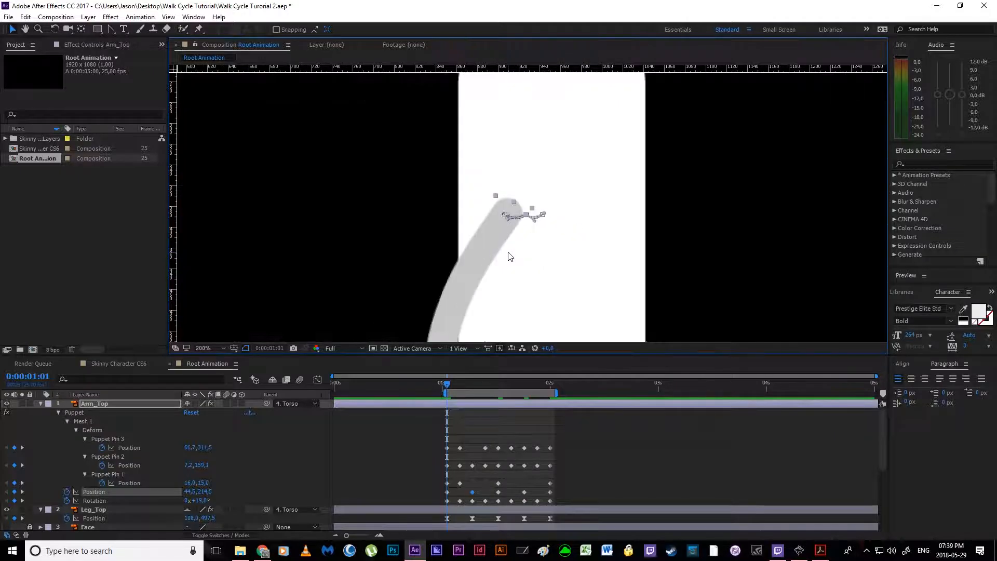
# Step: Preview Arm_Top's shoulder and arm swing against the torso and legs
pyautogui.click(584, 448)
pyautogui.press('space')
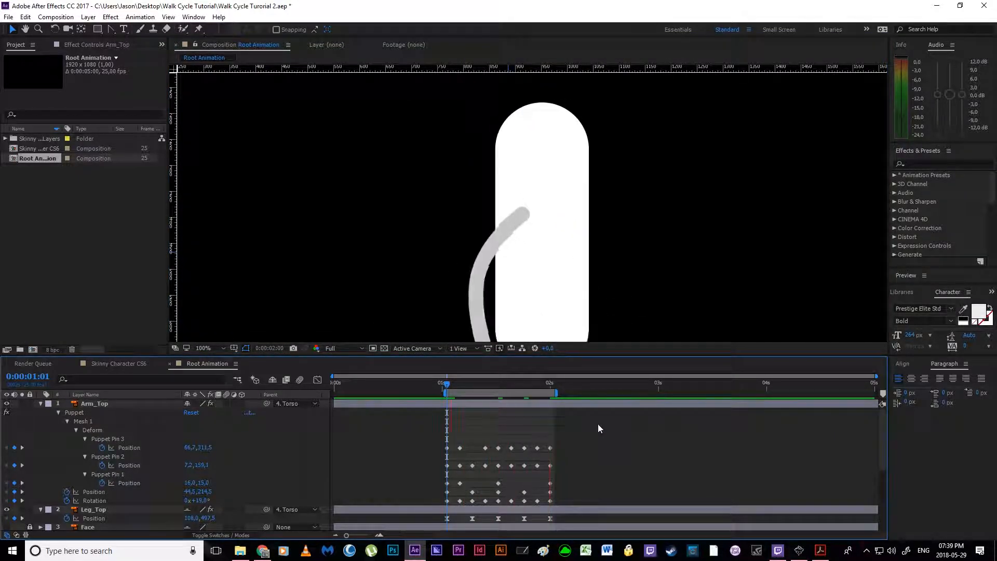
pyautogui.press('space')
pyautogui.moveTo(524, 285); pyautogui.dragTo(482, 194)
pyautogui.press('space')
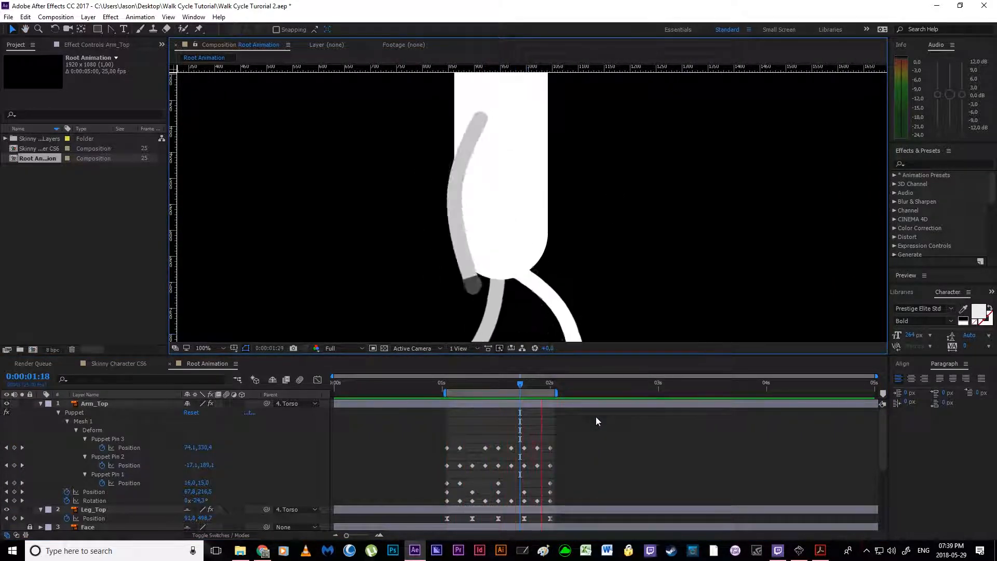
pyautogui.press('space')
# Step: Go to 0:00:01:01, hide the Torso layer and show the Arm_Bot layer
pyautogui.moveTo(543, 385); pyautogui.dragTo(447, 387)
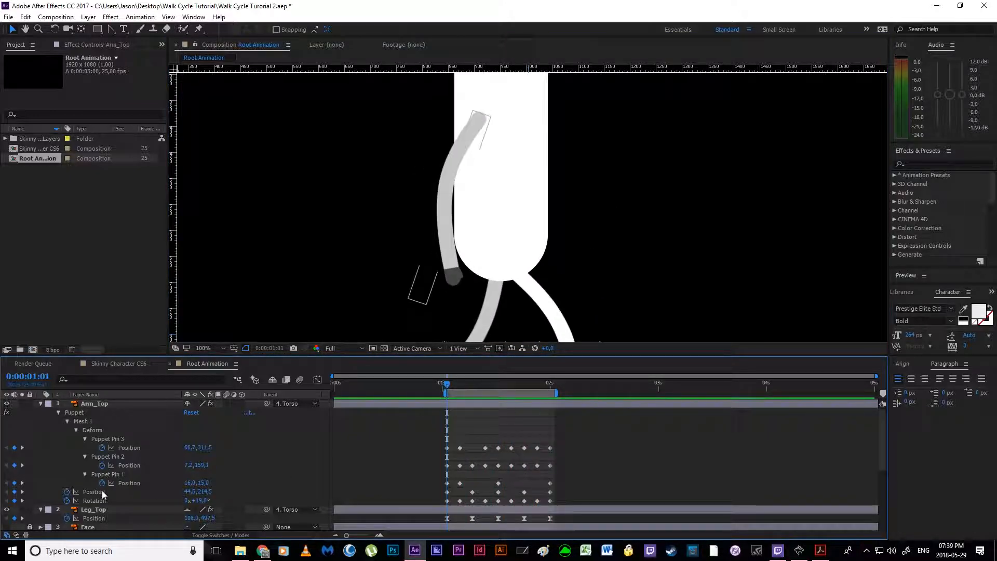
pyautogui.scroll(-3, 109, 494)
pyautogui.click(92, 483)
pyautogui.click(8, 483)
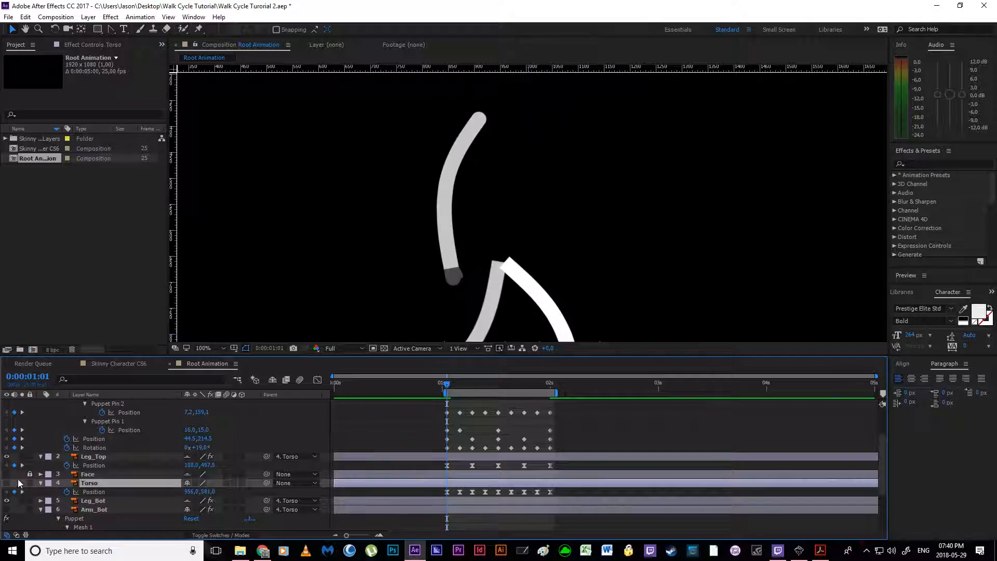
pyautogui.scroll(-3, 15, 488)
pyautogui.click(7, 436)
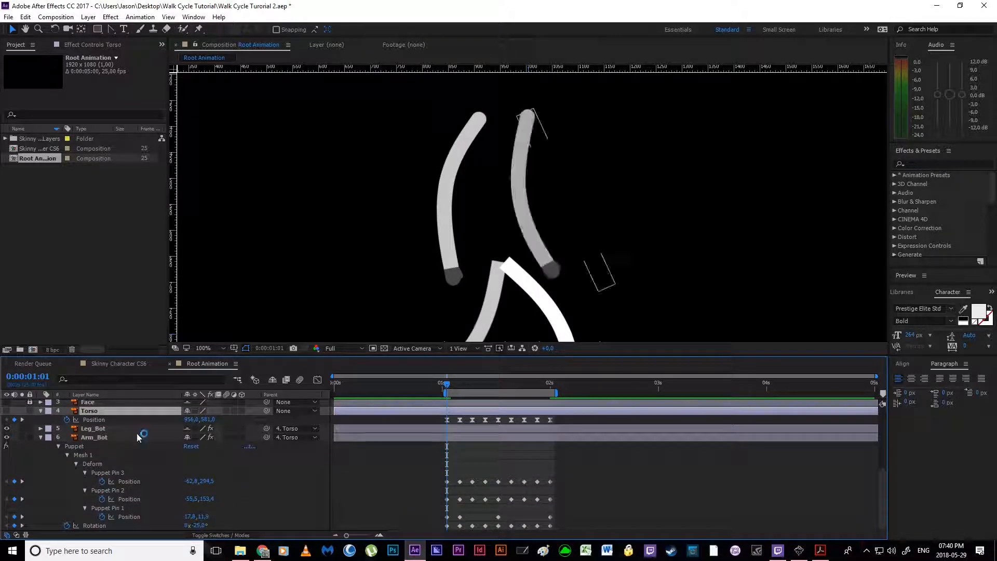
# Step: Enable Position keyframing on Arm_Bot at 0:00:01:01 and add a Position keyframe at 0:00:01:07
pyautogui.click(106, 438)
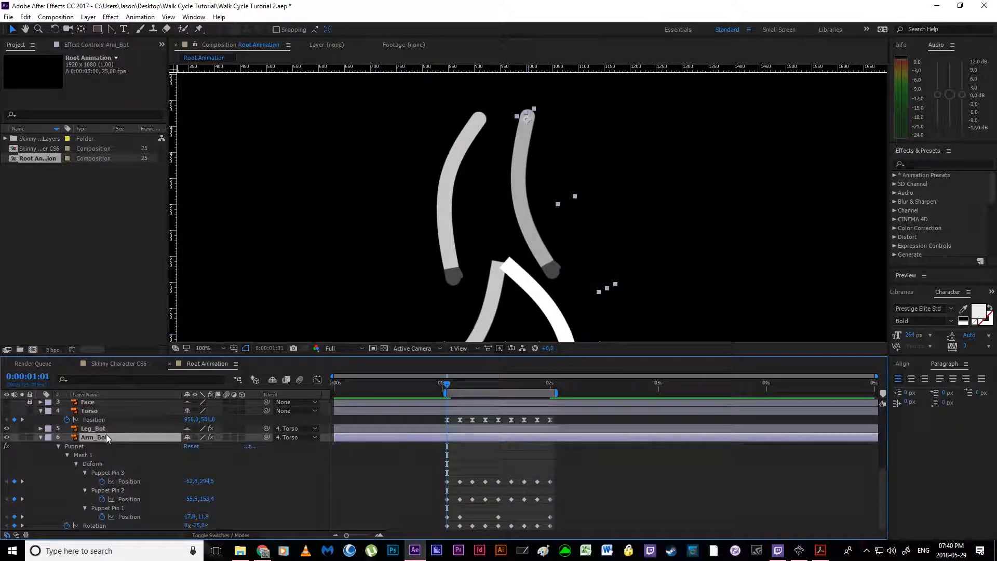
pyautogui.hotkey('shift', 'p')
pyautogui.click(67, 526)
pyautogui.scroll(3, 445, 410)
pyautogui.moveTo(445, 387); pyautogui.dragTo(472, 387)
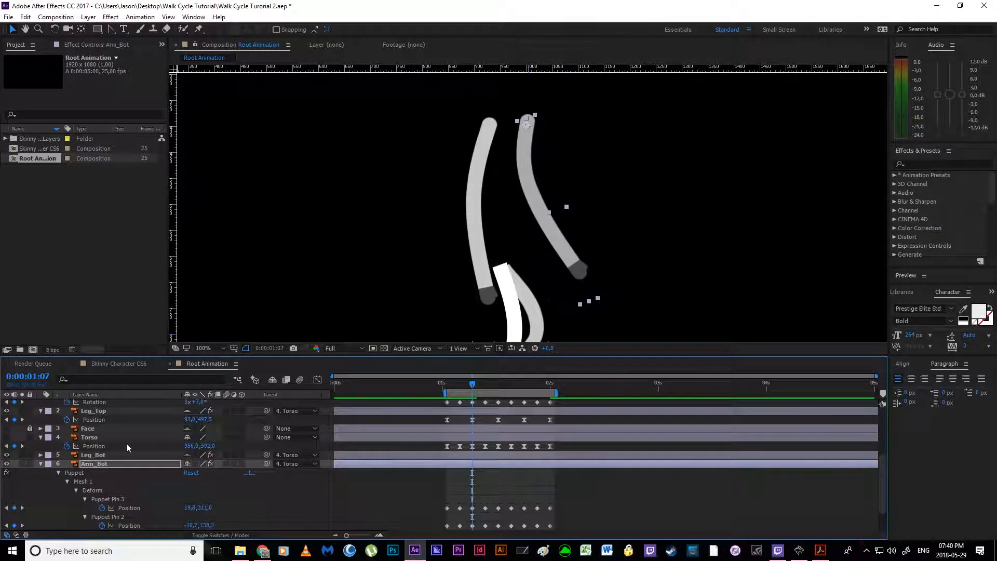
pyautogui.scroll(-4, 127, 444)
pyautogui.scroll(3, 114, 486)
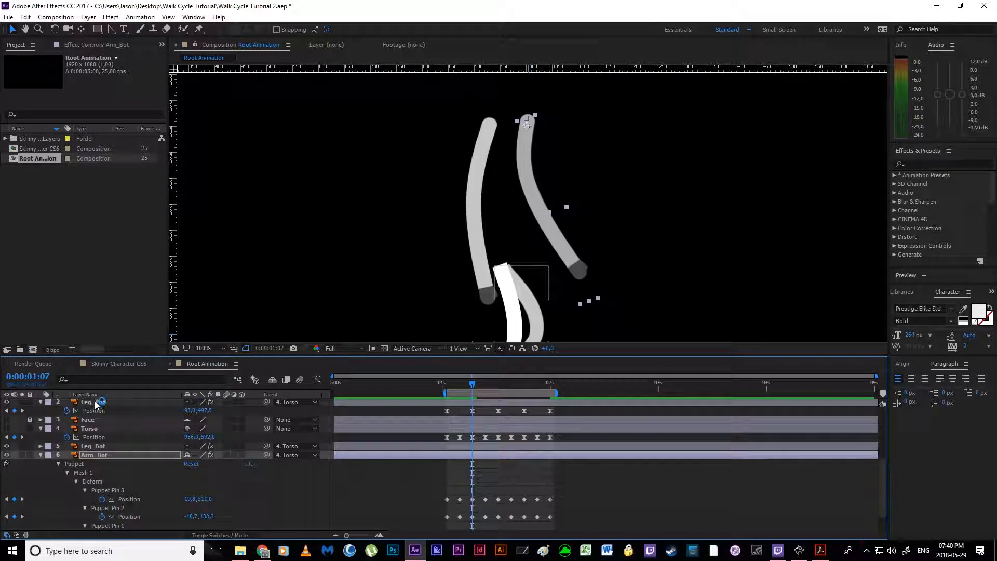
# Step: Add Arm_Bot Position keyframes at 0:00:01:13, 0:00:01:19 and 0:00:02:00, and return to 0:00:01:01
pyautogui.click(498, 391)
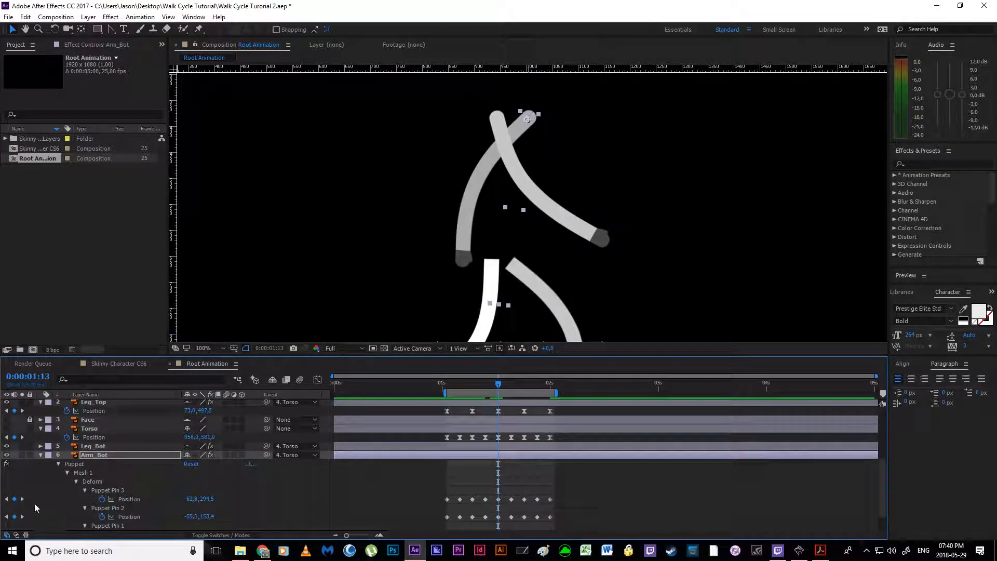
pyautogui.scroll(-3, 52, 509)
pyautogui.scroll(3, 283, 466)
pyautogui.moveTo(498, 387); pyautogui.dragTo(549, 383)
pyautogui.scroll(-3, 78, 483)
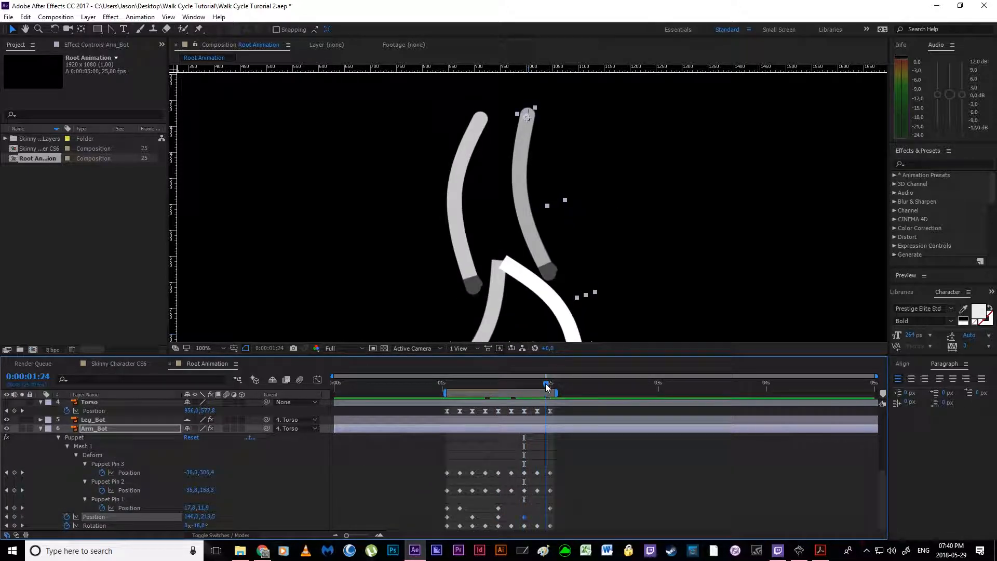
pyautogui.click(15, 517)
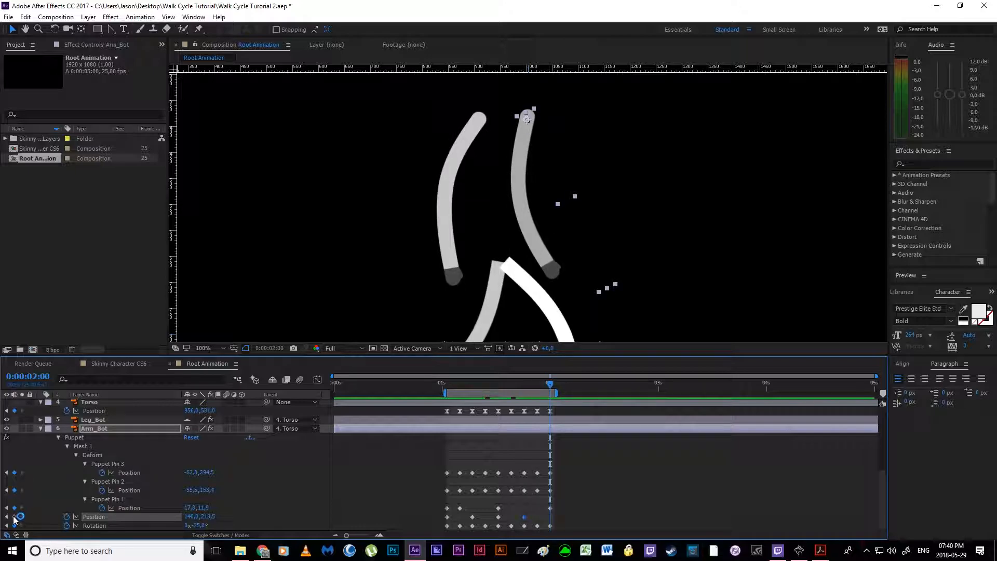
pyautogui.moveTo(459, 385); pyautogui.dragTo(447, 388)
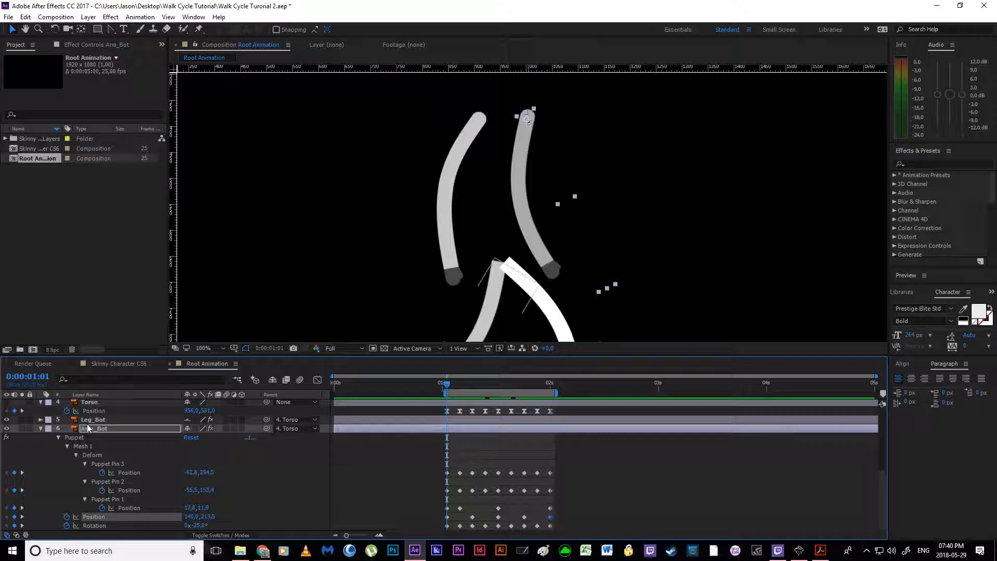
# Step: Hide the shy layers in the timeline and show the Torso layer at 56% opacity
pyautogui.scroll(1, 94, 422)
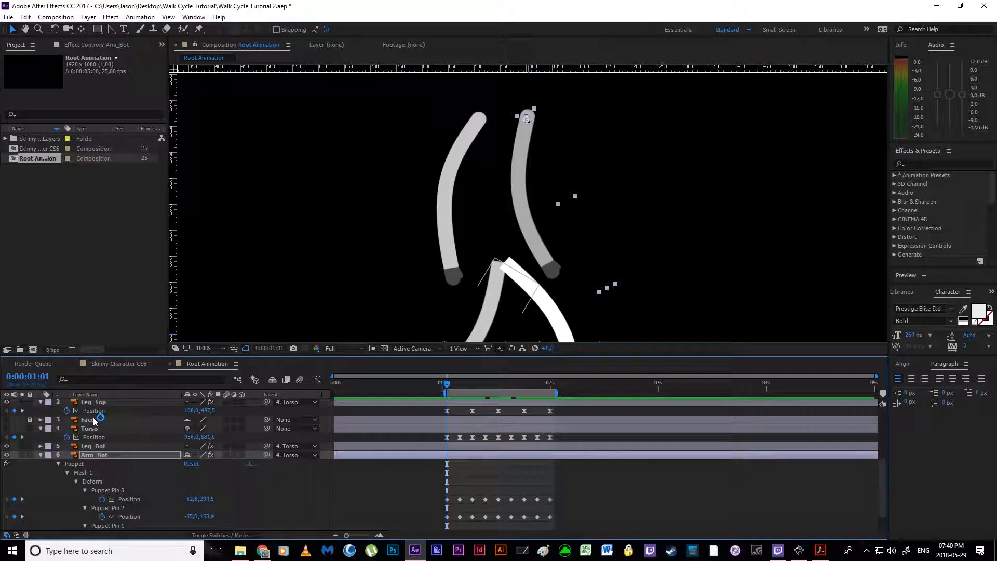
pyautogui.click(273, 380)
pyautogui.scroll(3, 58, 454)
pyautogui.click(59, 480)
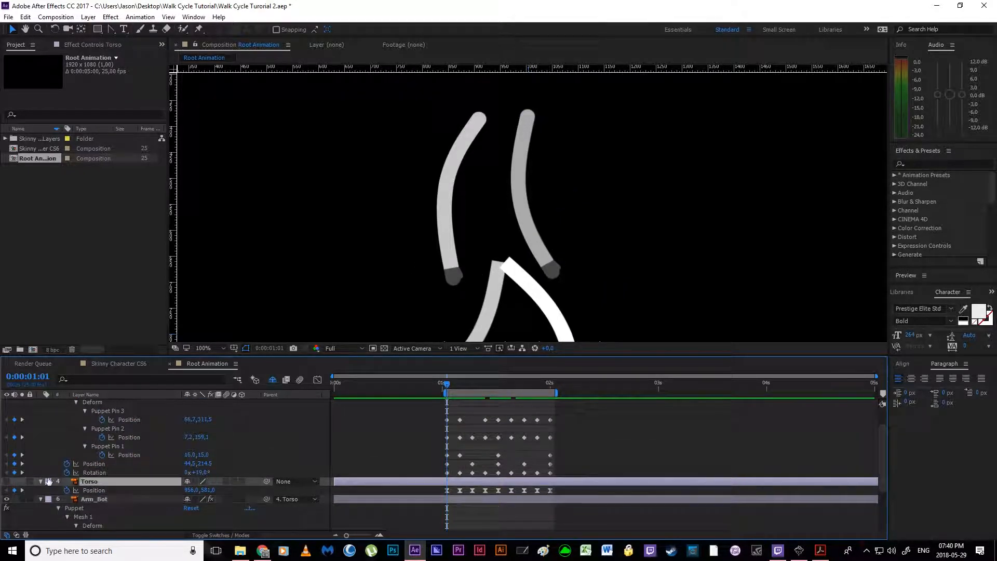
pyautogui.click(7, 482)
pyautogui.press('t')
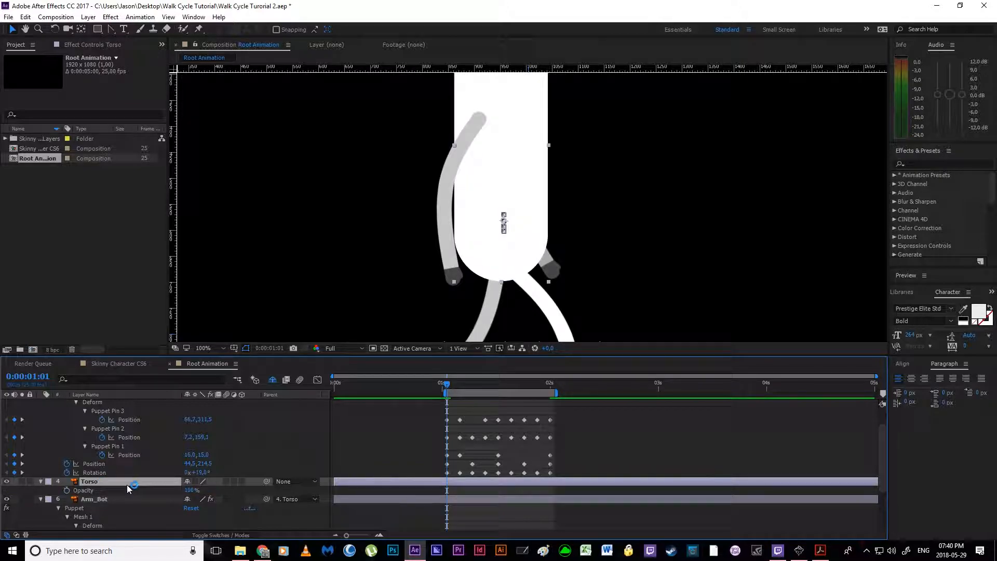
pyautogui.moveTo(189, 491); pyautogui.dragTo(166, 492)
pyautogui.scroll(-3, 500, 487)
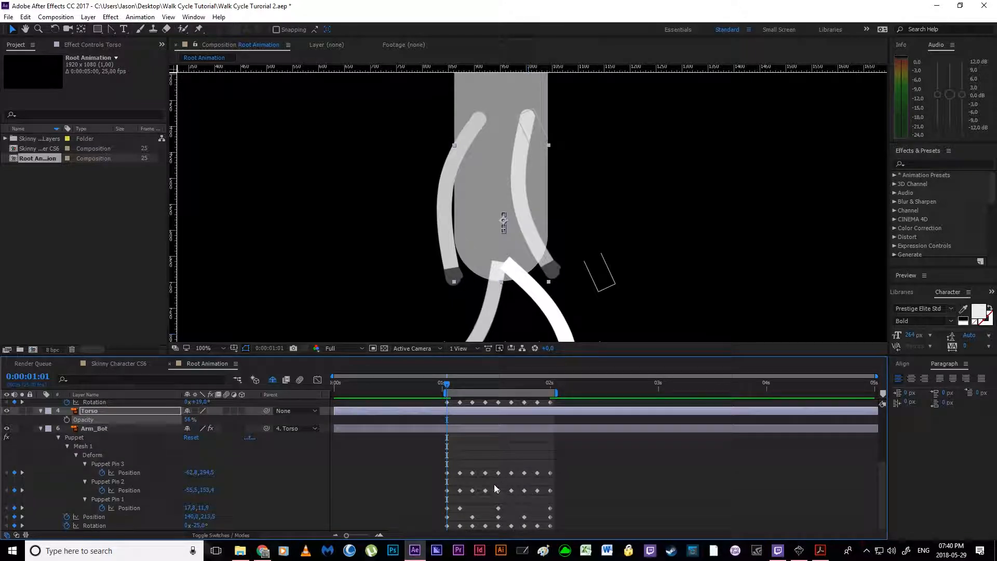
# Step: Move Arm_Bot backward at 0:00:01:07, setting its Position to 125.0, 213.5
pyautogui.click(448, 518)
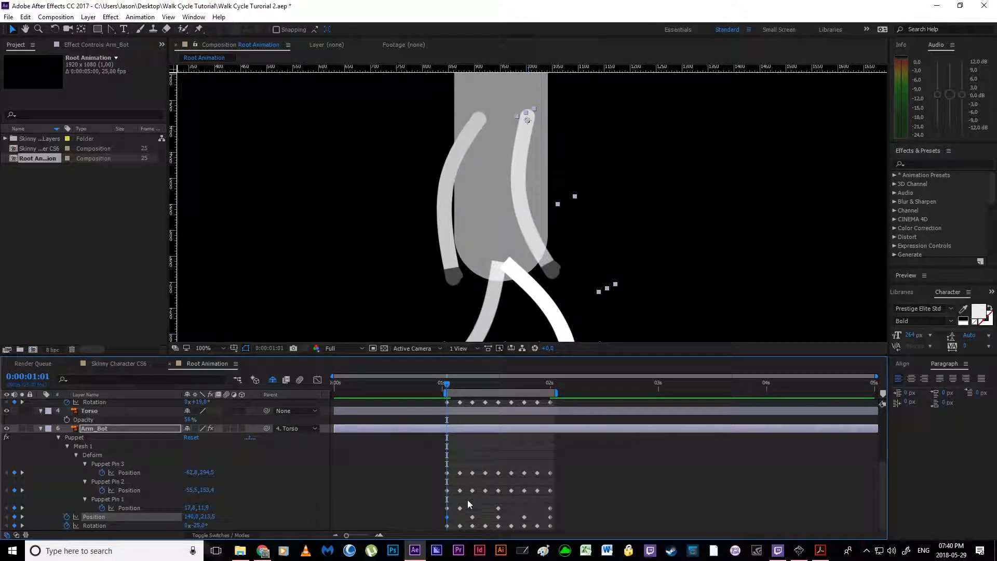
pyautogui.moveTo(449, 392); pyautogui.dragTo(472, 393)
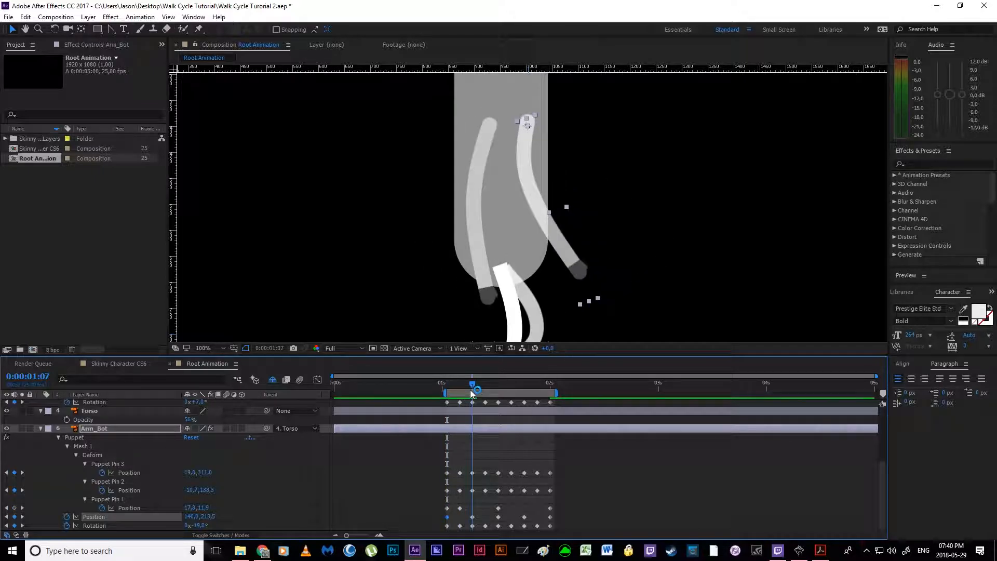
pyautogui.moveTo(526, 143); pyautogui.dragTo(517, 142)
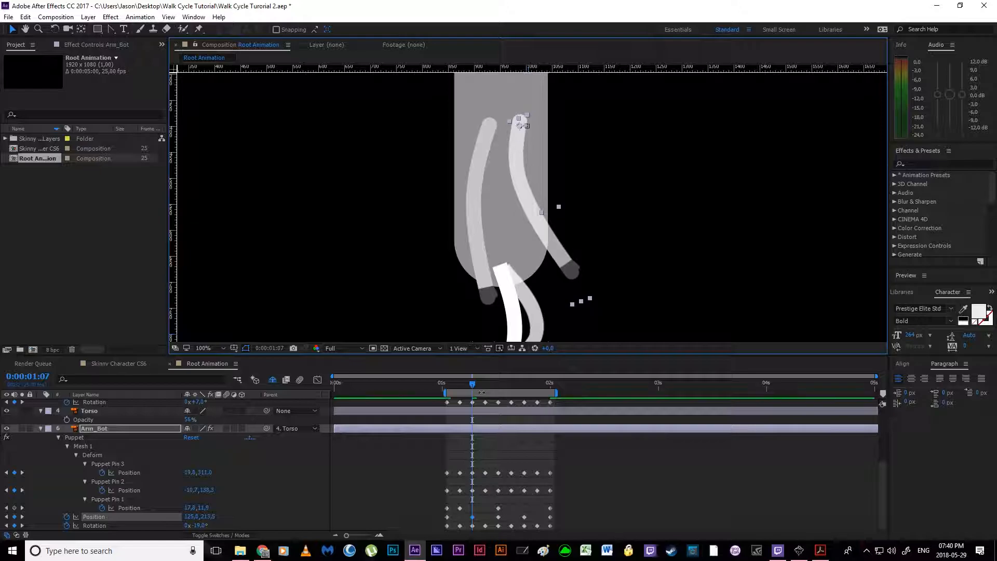
# Step: Move Arm_Bot further backward at 0:00:01:13, setting its Position to 80.0, 213.5
pyautogui.moveTo(473, 392); pyautogui.dragTo(496, 390)
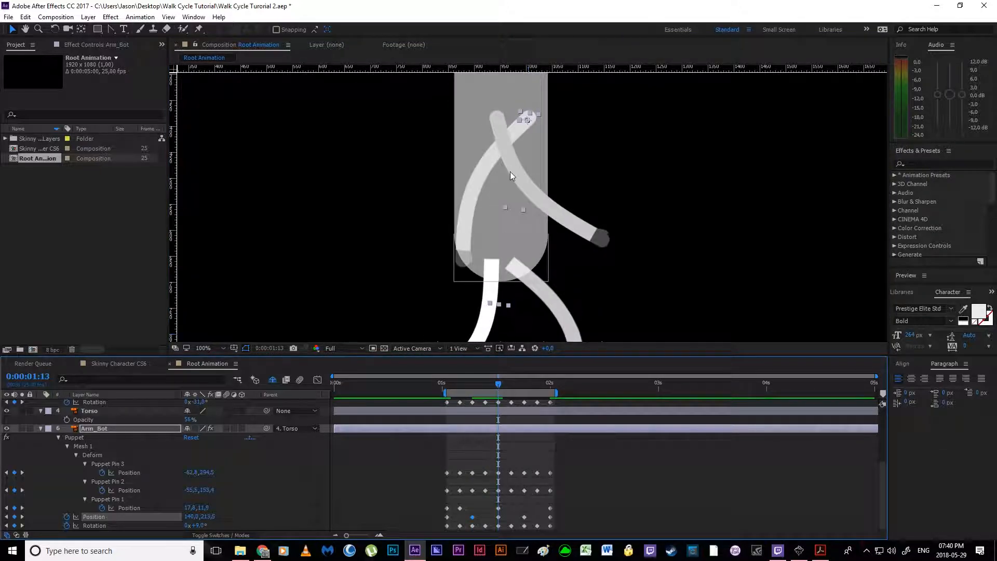
pyautogui.moveTo(491, 155); pyautogui.dragTo(459, 157)
pyautogui.hotkey('ctrl', 'z')
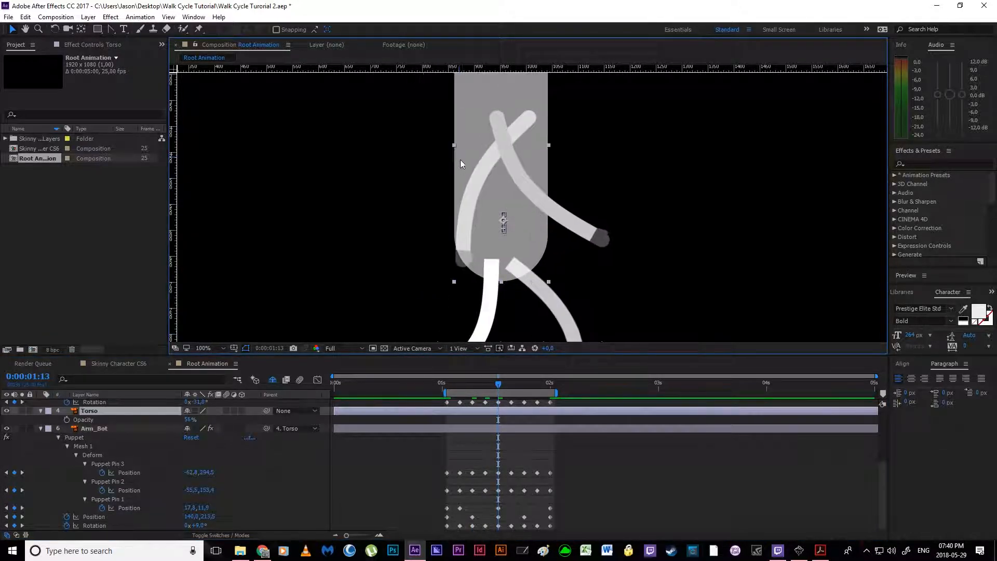
pyautogui.click(498, 517)
pyautogui.click(522, 113)
pyautogui.click(486, 522)
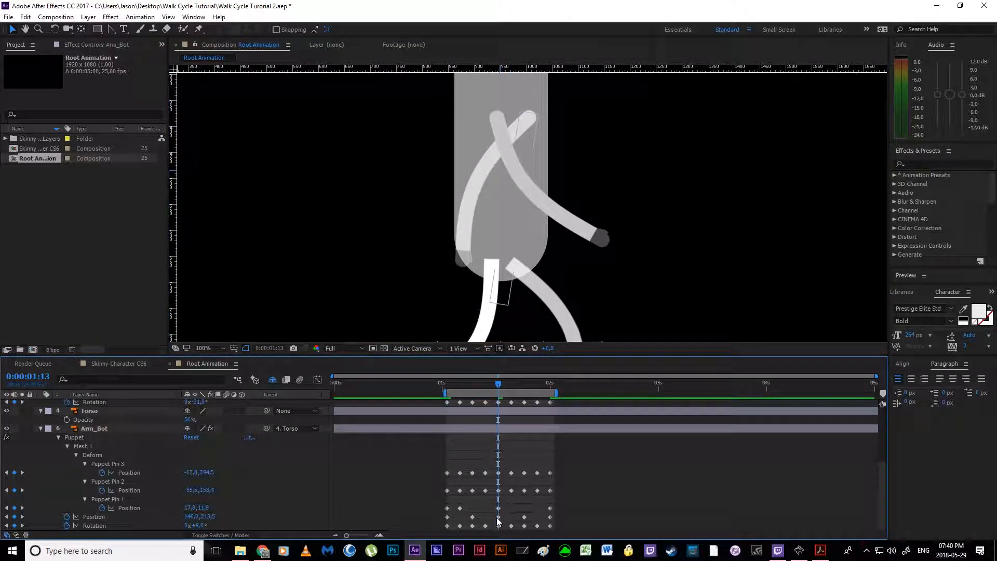
pyautogui.click(497, 517)
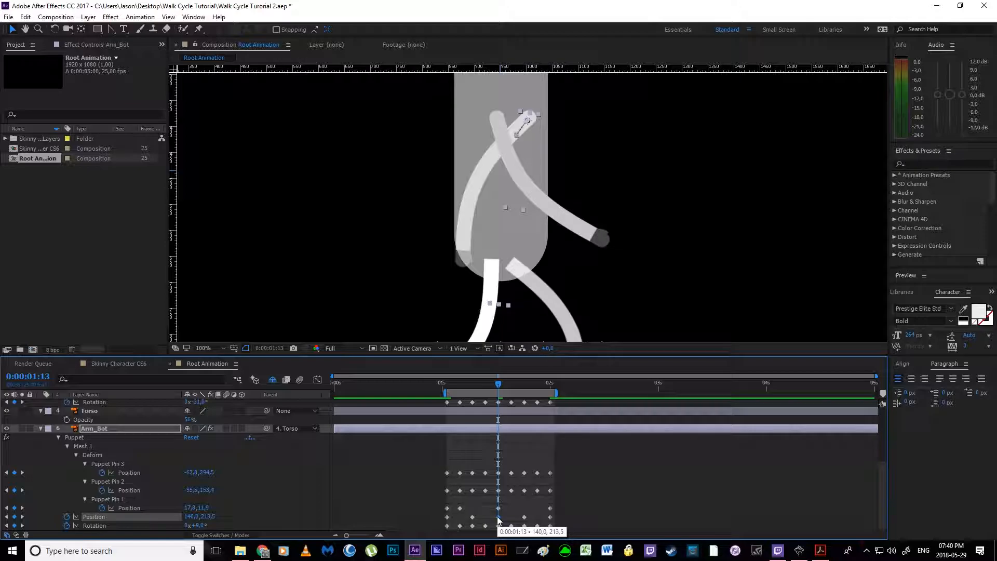
pyautogui.hotkey('shift', 'Left')
pyautogui.hotkey('shift', 'Left')
pyautogui.hotkey('shift', 'Left')
pyautogui.hotkey('shift', 'Left')
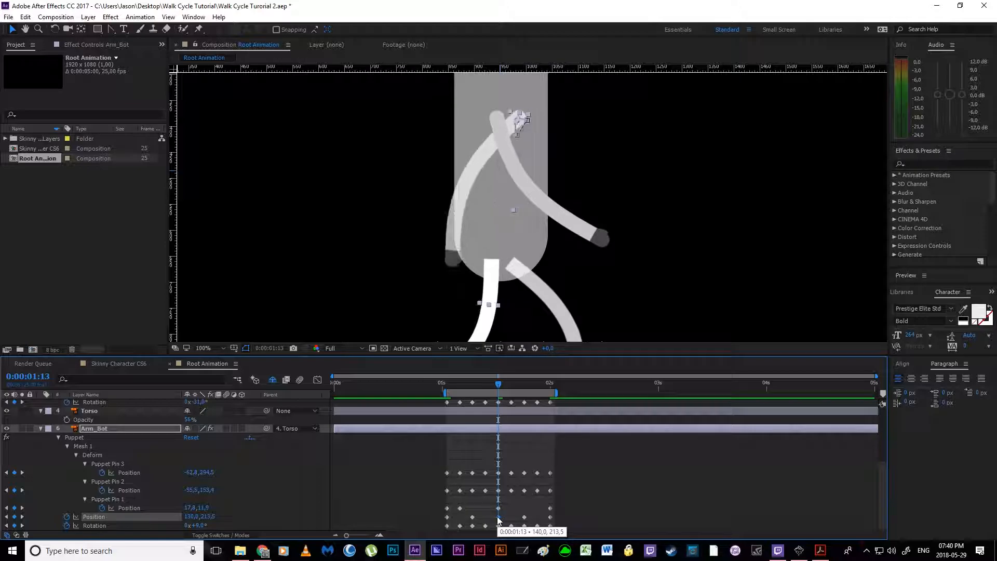
pyautogui.hotkey('shift', 'Left')
pyautogui.hotkey('shift', 'Left')
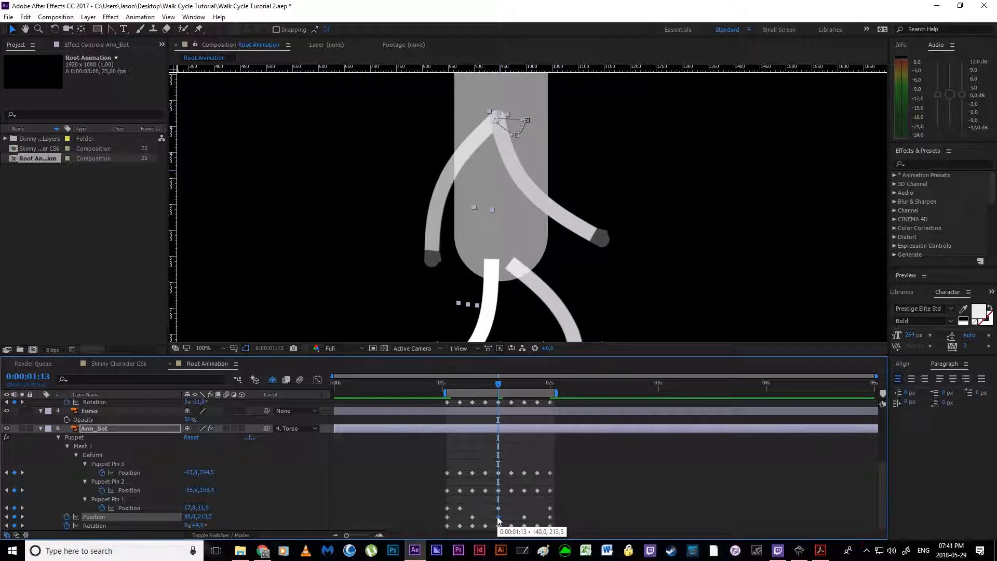
# Step: Move Arm_Bot back to about X 116 at 0:00:01:07 and copy that Position keyframe to 0:00:01:19
pyautogui.moveTo(500, 387); pyautogui.dragTo(476, 388)
pyautogui.moveTo(517, 144); pyautogui.dragTo(514, 127)
pyautogui.moveTo(472, 388); pyautogui.dragTo(525, 394)
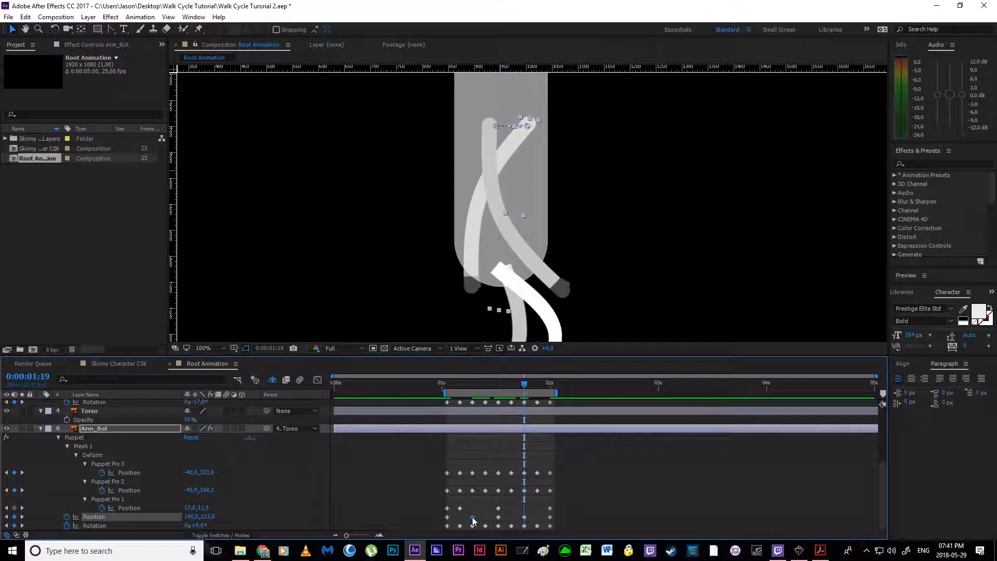
pyautogui.hotkey('ctrl', 'c')
pyautogui.hotkey('ctrl', 'v')
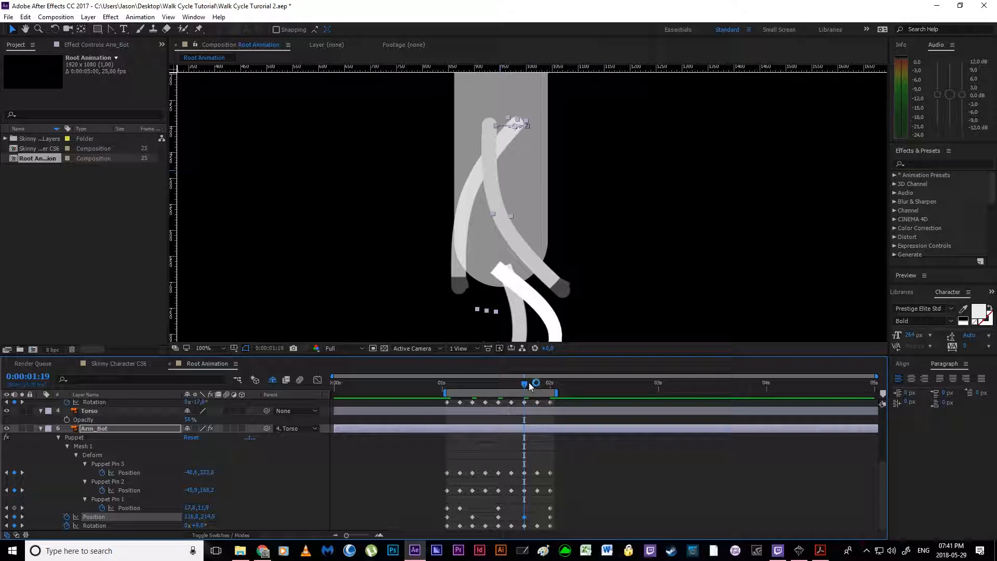
# Step: Copy Arm_Bot's Position keyframe from 0:00:01:01 to 0:00:02:00
pyautogui.moveTo(530, 387); pyautogui.dragTo(550, 385)
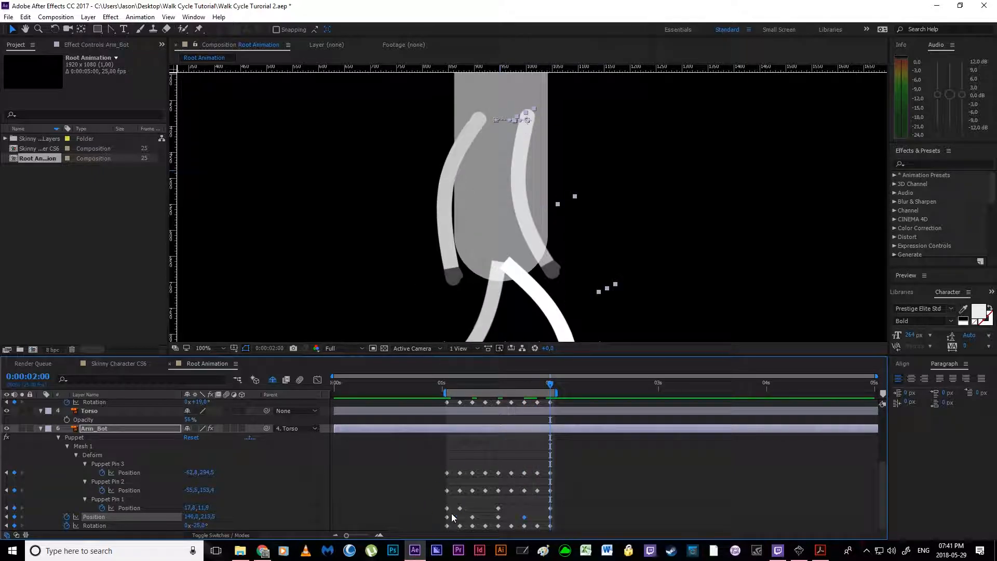
pyautogui.hotkey('ctrl', 'c')
pyautogui.hotkey('ctrl', 'v')
# Step: Restore the Torso layer's opacity to 100% and hide the layer
pyautogui.moveTo(180, 419); pyautogui.dragTo(233, 424)
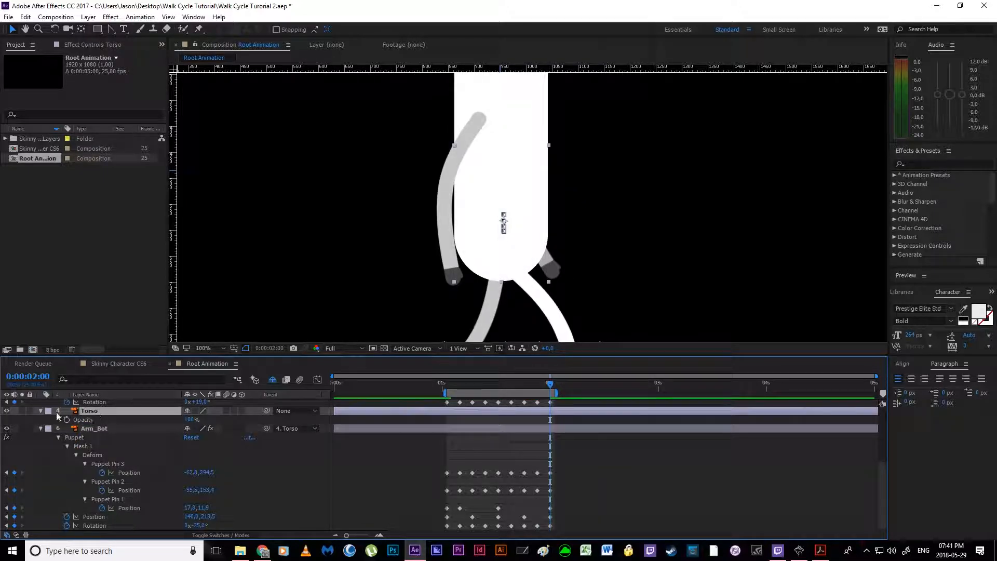
pyautogui.click(7, 411)
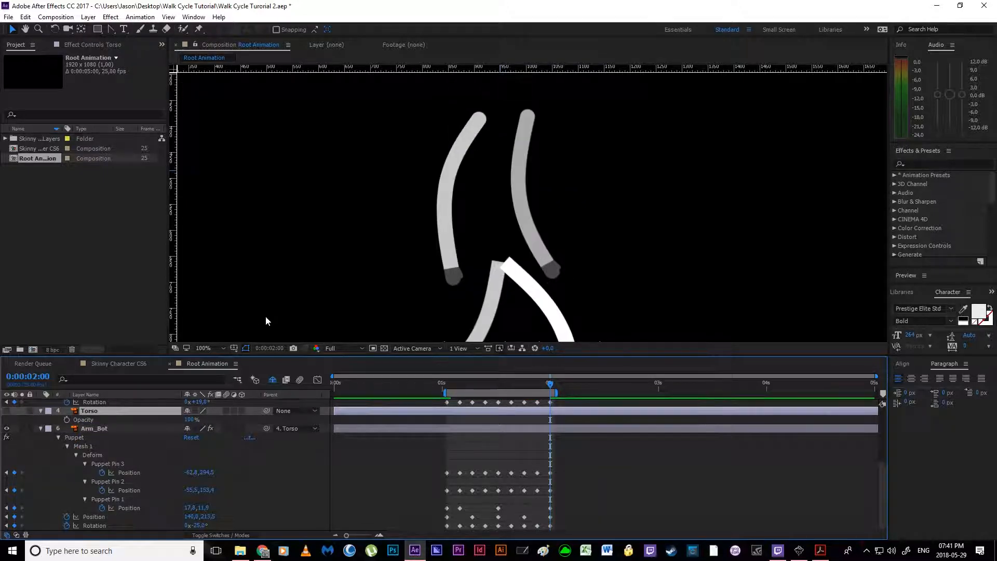
# Step: Curve the rear section of Arm_Bot's Position path downward with Bezier handles on its backmost and middle keyframes
pyautogui.click(551, 517)
pyautogui.scroll(5, 522, 208)
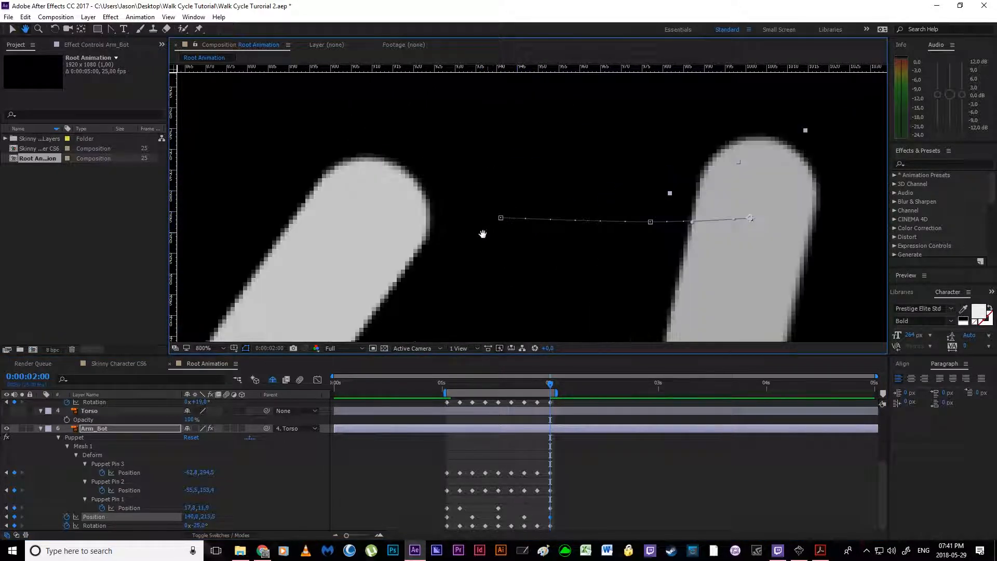
pyautogui.moveTo(483, 233); pyautogui.dragTo(315, 218)
pyautogui.click(111, 29)
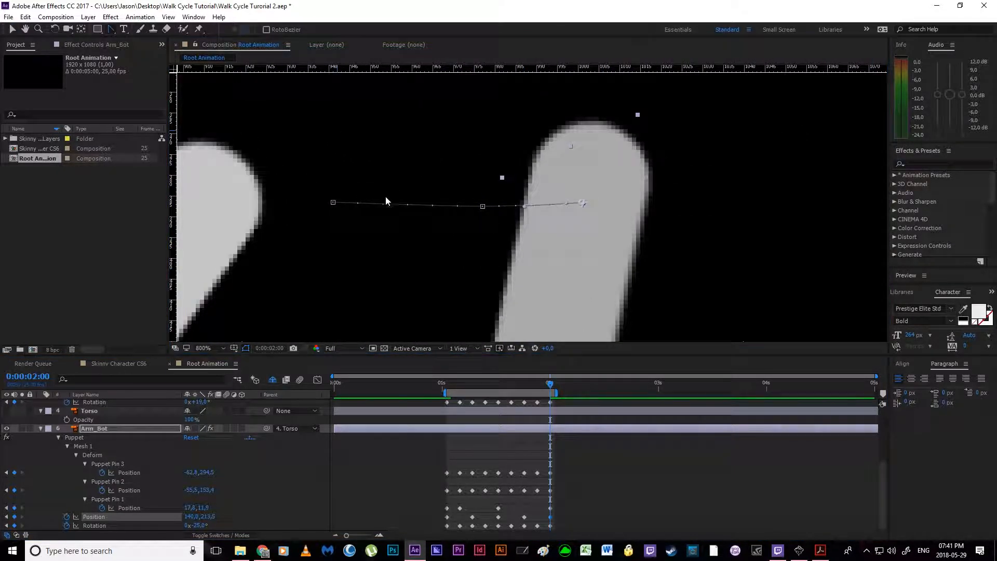
pyautogui.press('v')
pyautogui.moveTo(483, 207); pyautogui.dragTo(476, 236)
pyautogui.click(111, 30)
pyautogui.moveTo(333, 202); pyautogui.dragTo(317, 242)
pyautogui.moveTo(352, 162); pyautogui.dragTo(385, 277)
pyautogui.moveTo(435, 241); pyautogui.dragTo(438, 277)
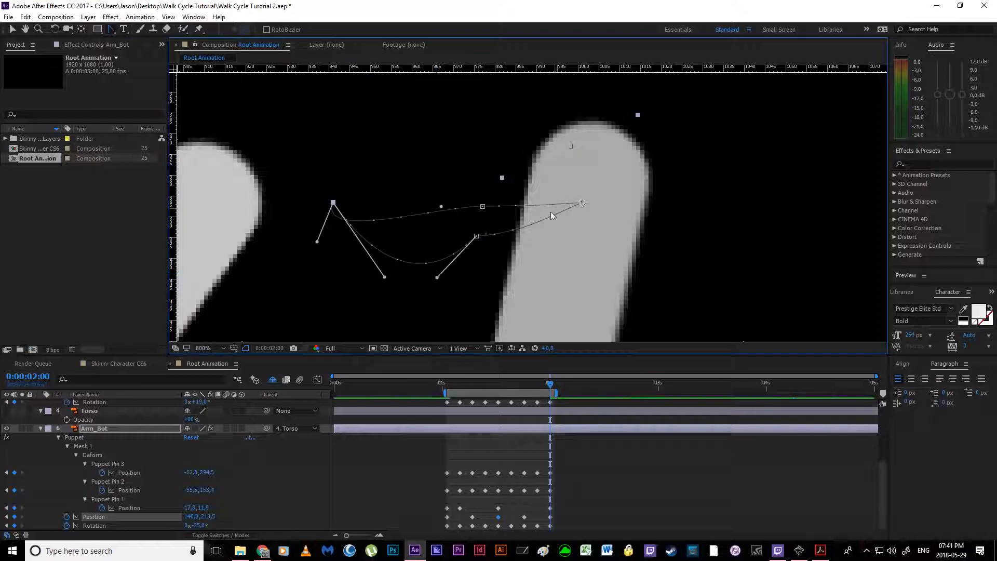
# Step: Curve the front section of Arm_Bot's Position path downward and readjust the middle keyframe's handle to round the rear arc
pyautogui.moveTo(583, 203); pyautogui.dragTo(569, 267)
pyautogui.moveTo(518, 238); pyautogui.dragTo(580, 242)
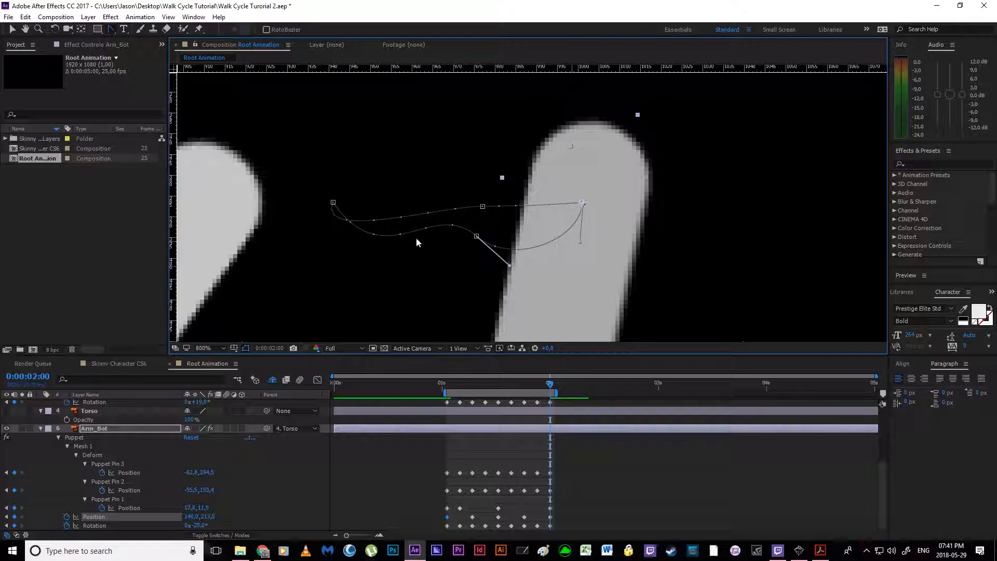
pyautogui.press('v')
pyautogui.click(333, 202)
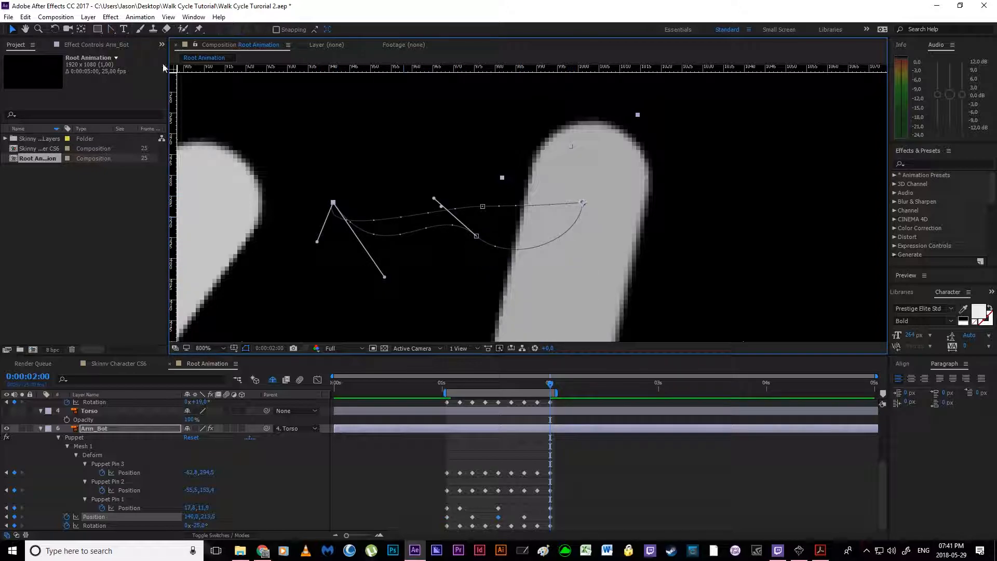
pyautogui.click(110, 31)
pyautogui.moveTo(434, 199); pyautogui.dragTo(414, 274)
# Step: Curve Arm_Bot's return path to match the outgoing arcs, and align the 0:00:01:07 Position keyframe with the one at 0:00:01:19
pyautogui.moveTo(483, 207); pyautogui.dragTo(550, 229)
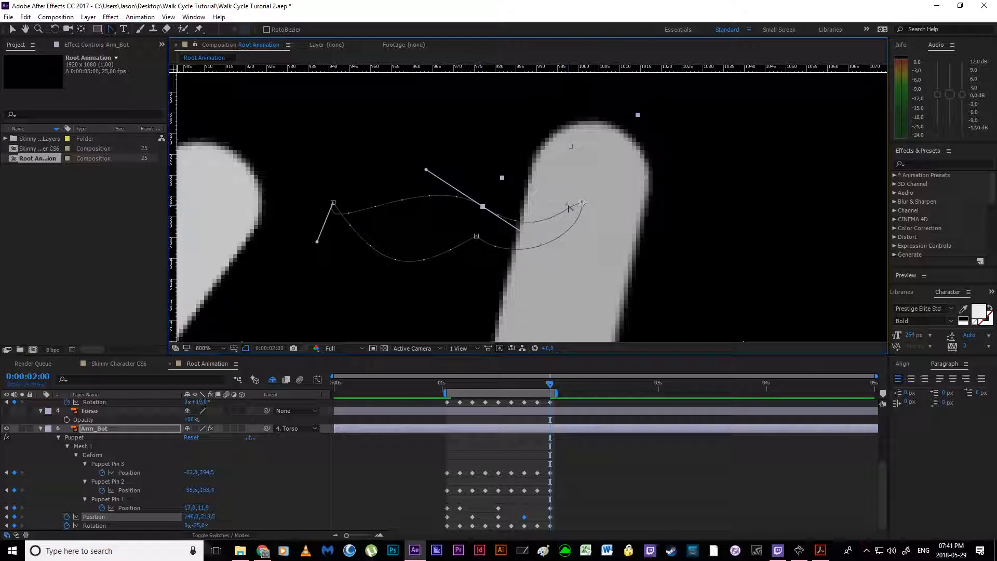
pyautogui.moveTo(317, 243); pyautogui.dragTo(391, 273)
pyautogui.moveTo(427, 171); pyautogui.dragTo(419, 240)
pyautogui.moveTo(391, 274); pyautogui.dragTo(367, 258)
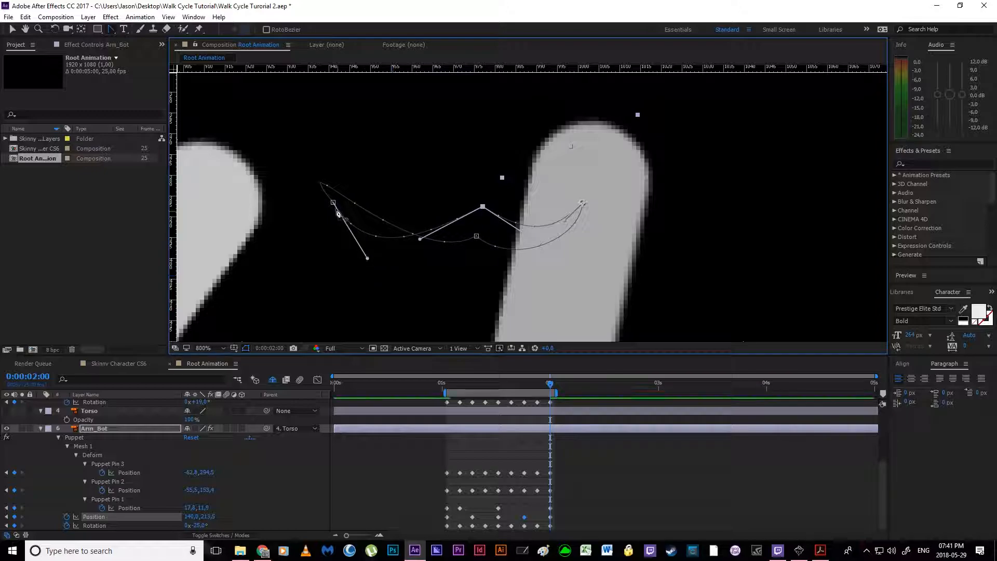
pyautogui.moveTo(333, 202); pyautogui.dragTo(382, 273)
pyautogui.moveTo(477, 237); pyautogui.dragTo(500, 227)
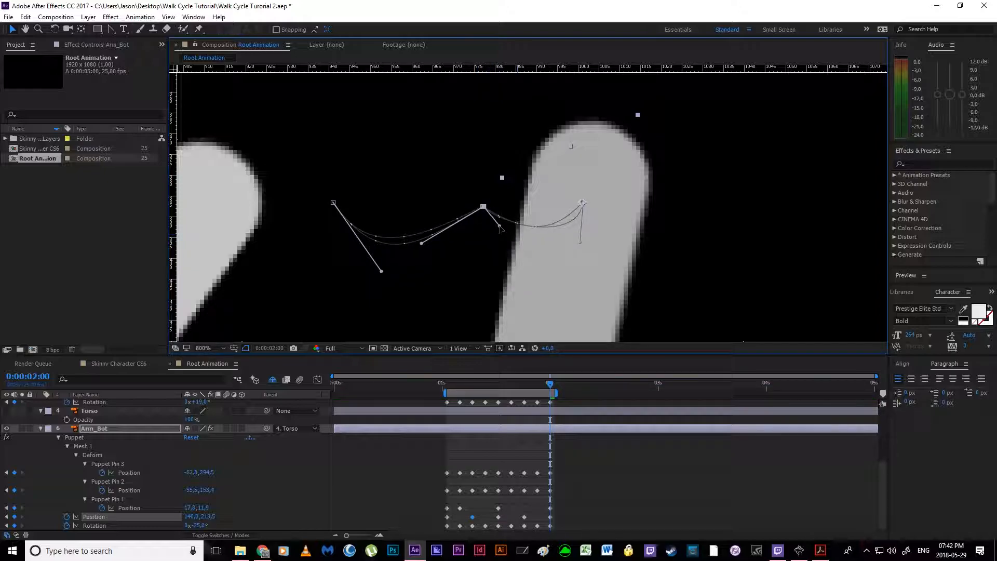
pyautogui.moveTo(581, 242); pyautogui.dragTo(557, 240)
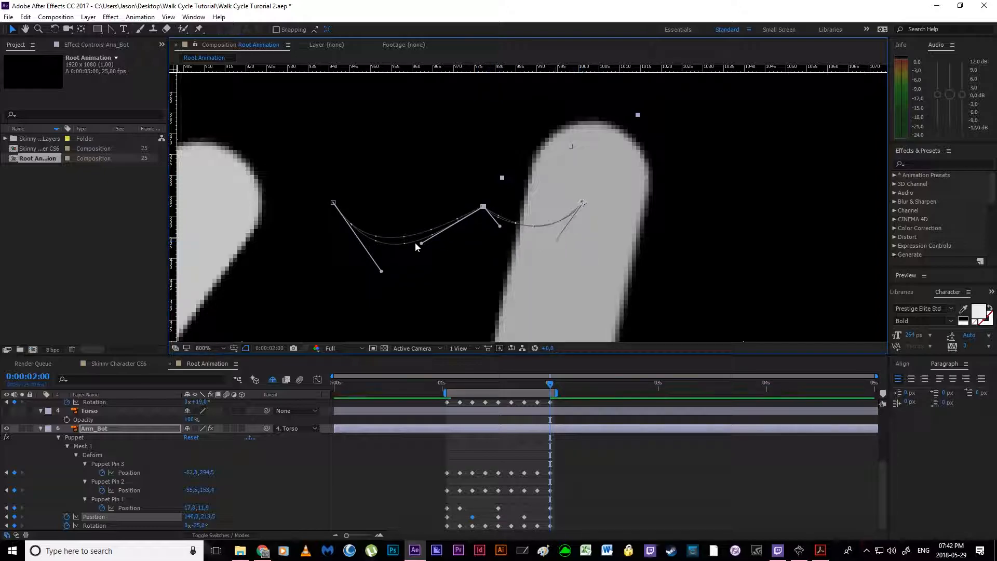
pyautogui.moveTo(424, 245); pyautogui.dragTo(438, 229)
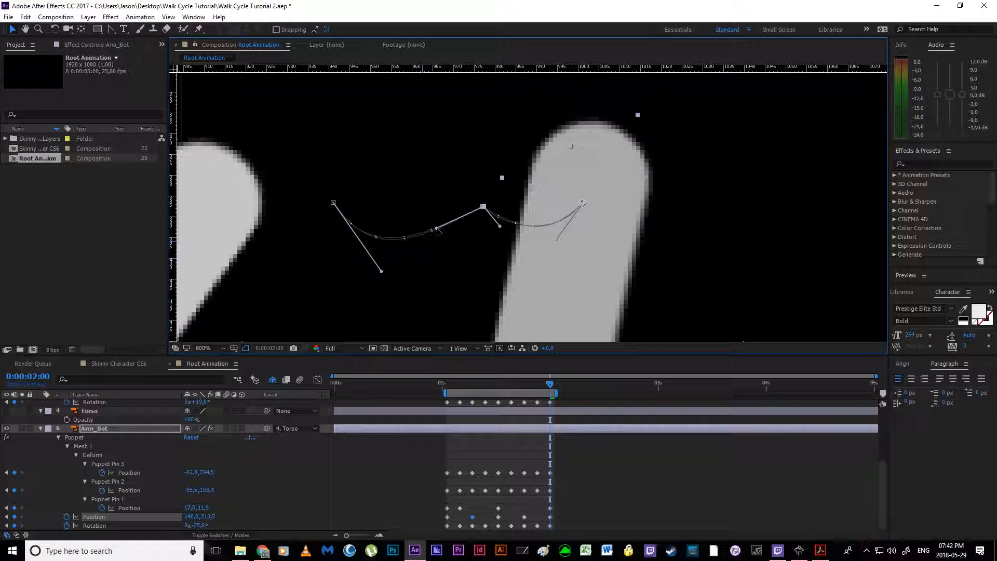
pyautogui.moveTo(382, 271); pyautogui.dragTo(369, 264)
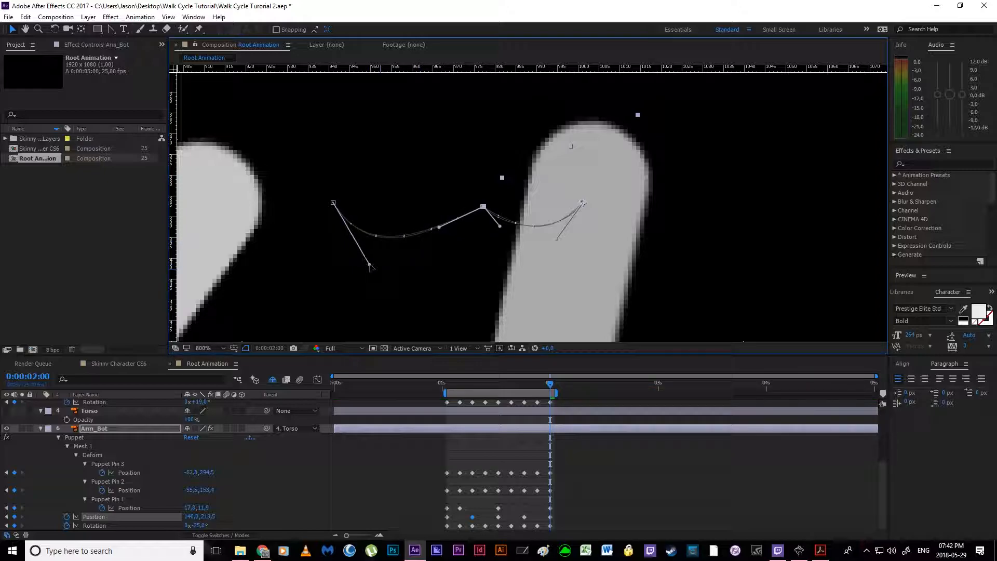
# Step: Make the Torso layer visible again and preview the walk cycle with the whole body in view
pyautogui.scroll(-3, 410, 239)
pyautogui.moveTo(513, 272); pyautogui.dragTo(456, 236)
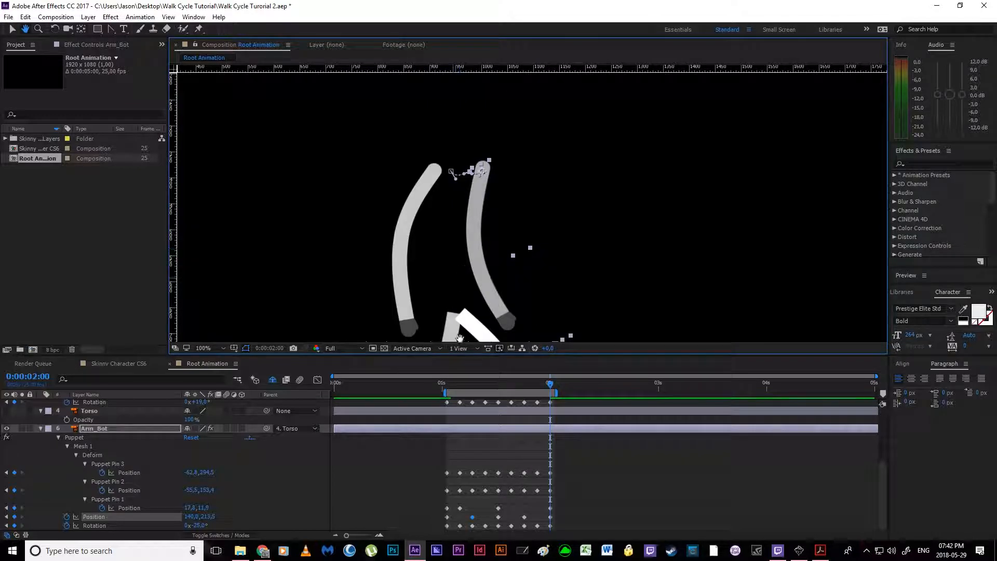
pyautogui.click(302, 452)
pyautogui.click(6, 411)
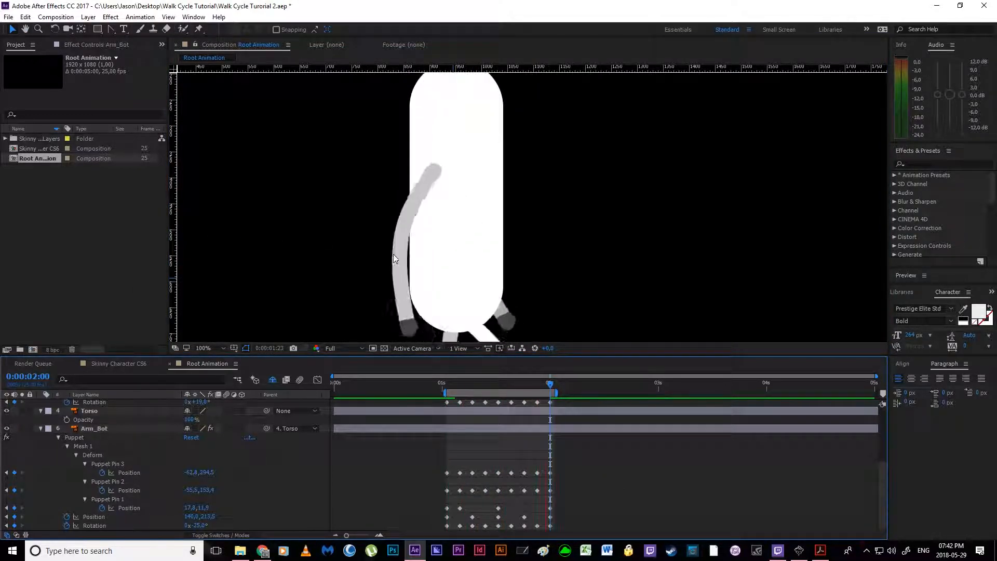
pyautogui.press('space')
pyautogui.moveTo(457, 264); pyautogui.dragTo(480, 213)
pyautogui.scroll(-3, 480, 213)
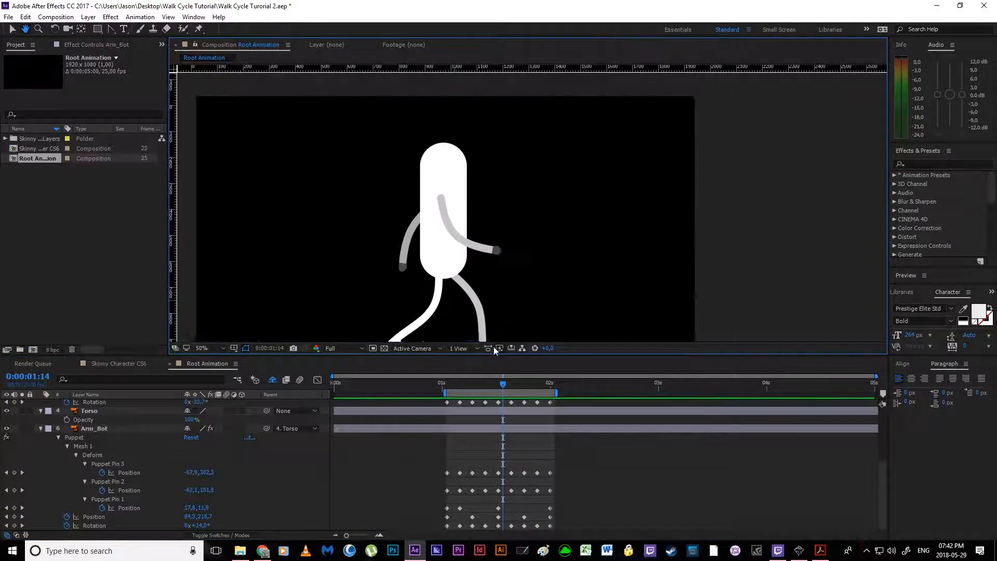
pyautogui.press('space')
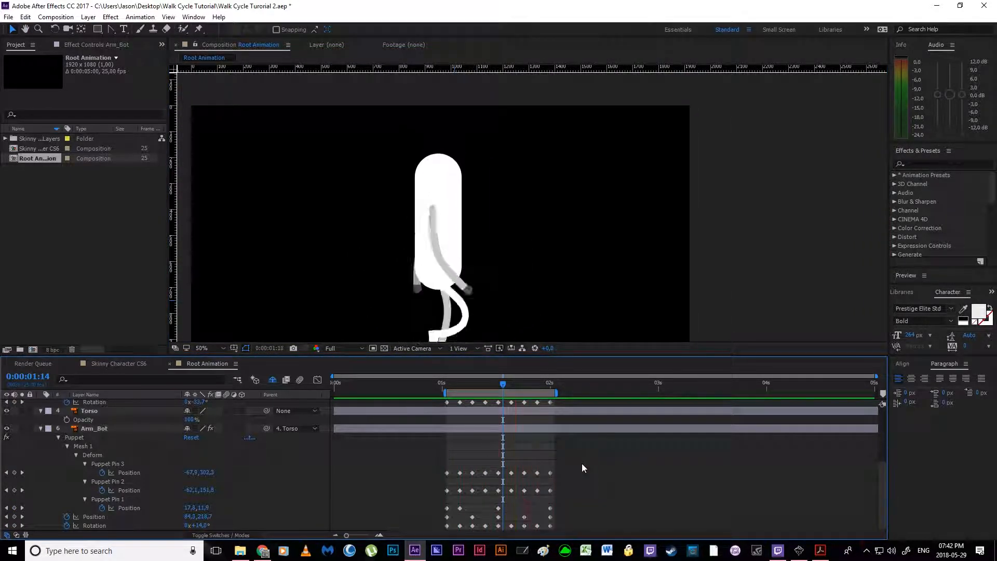
pyautogui.press('space')
# Step: Lower Arm_Bot's hand pin (Puppet Pin 3) and pull it in toward the body at 0:00:01:04, and check the motion
pyautogui.moveTo(447, 383); pyautogui.dragTo(461, 383)
pyautogui.click(459, 473)
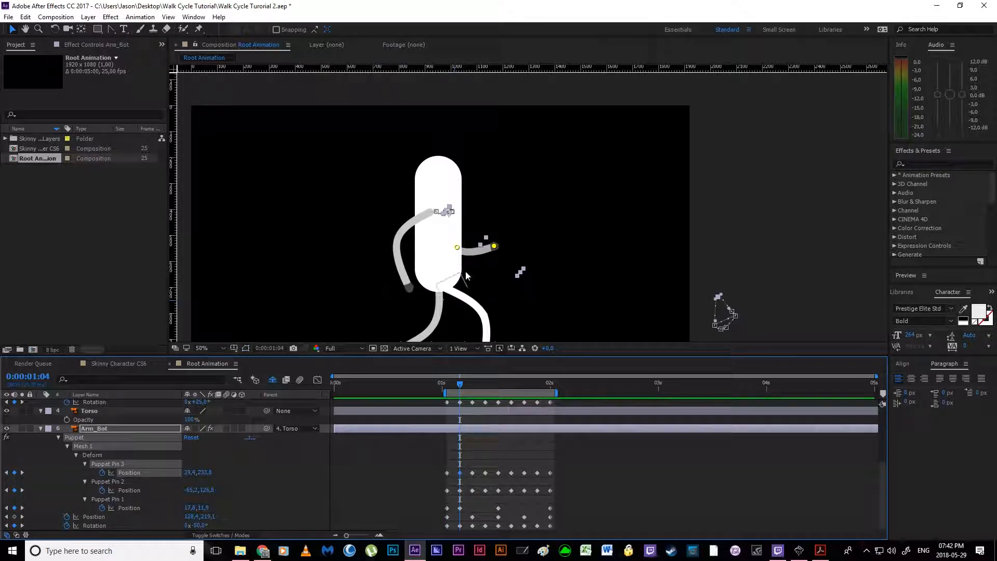
pyautogui.moveTo(495, 247); pyautogui.dragTo(484, 274)
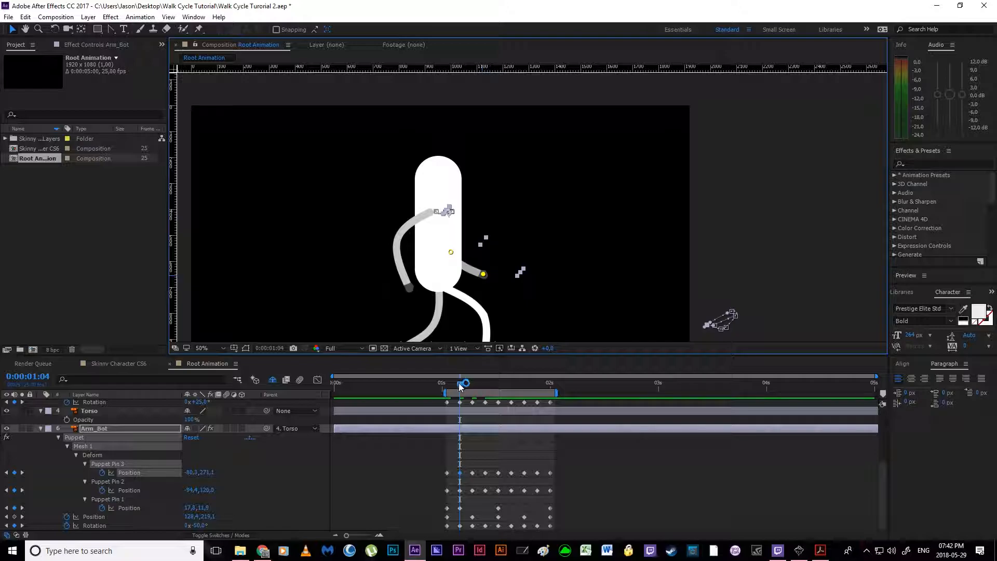
pyautogui.moveTo(460, 387); pyautogui.dragTo(559, 396)
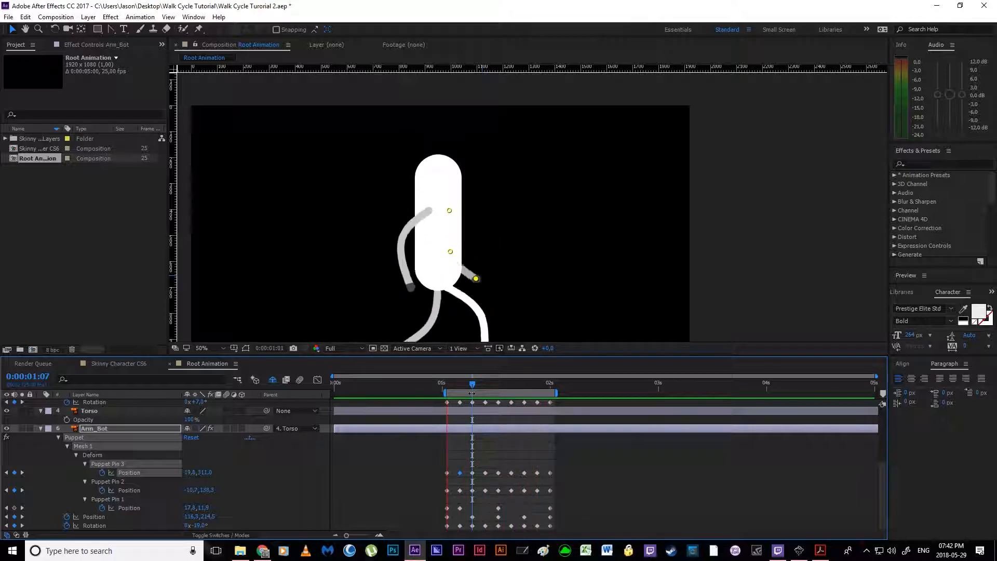
pyautogui.click(632, 452)
# Step: Try Easy Ease on the arm keyframes and compare the walk cycle playback with and without it
pyautogui.moveTo(417, 456); pyautogui.dragTo(560, 530)
pyautogui.scroll(4, 566, 500)
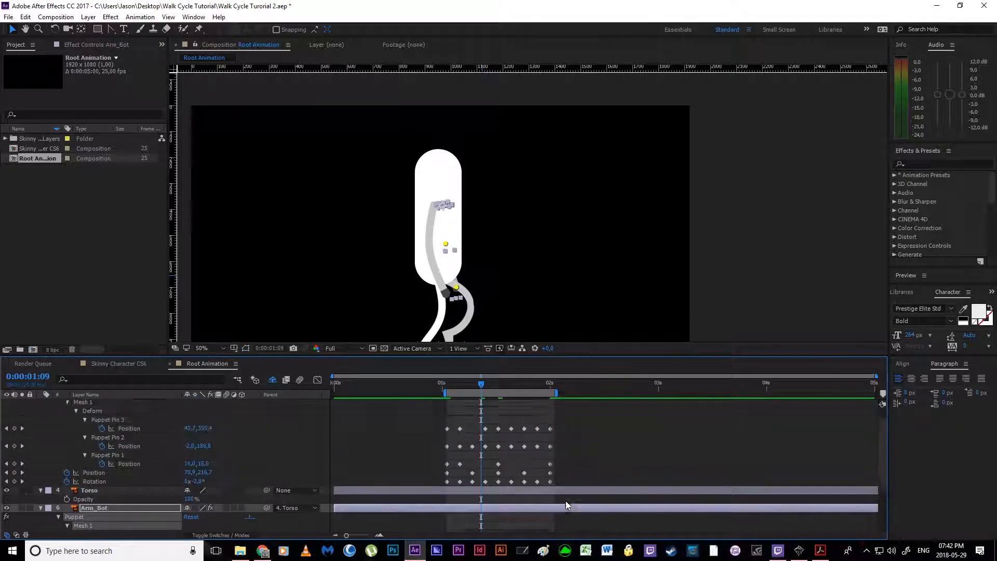
pyautogui.moveTo(419, 426); pyautogui.dragTo(606, 509)
pyautogui.click(585, 456)
pyautogui.press('space')
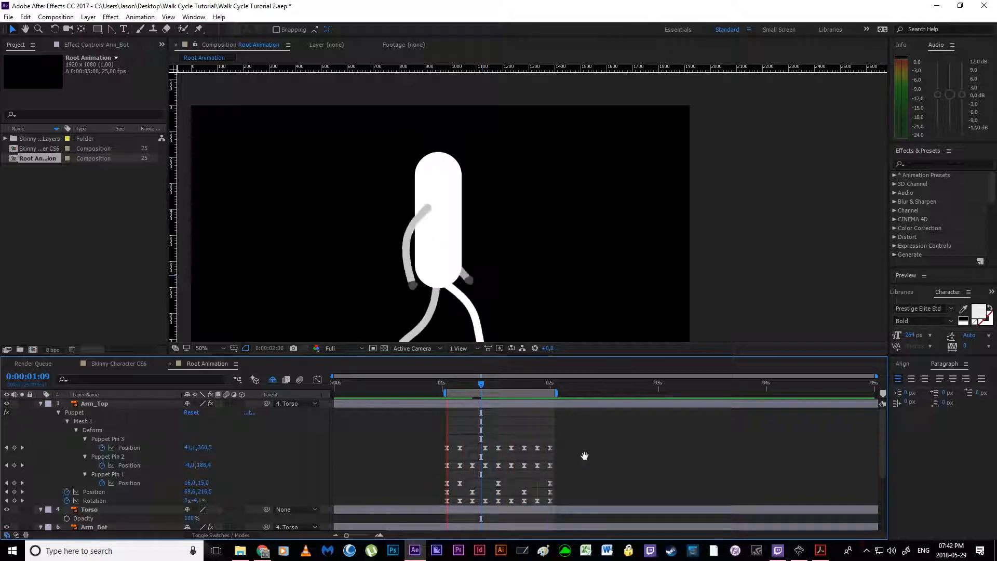
pyautogui.press('space')
pyautogui.press('space')
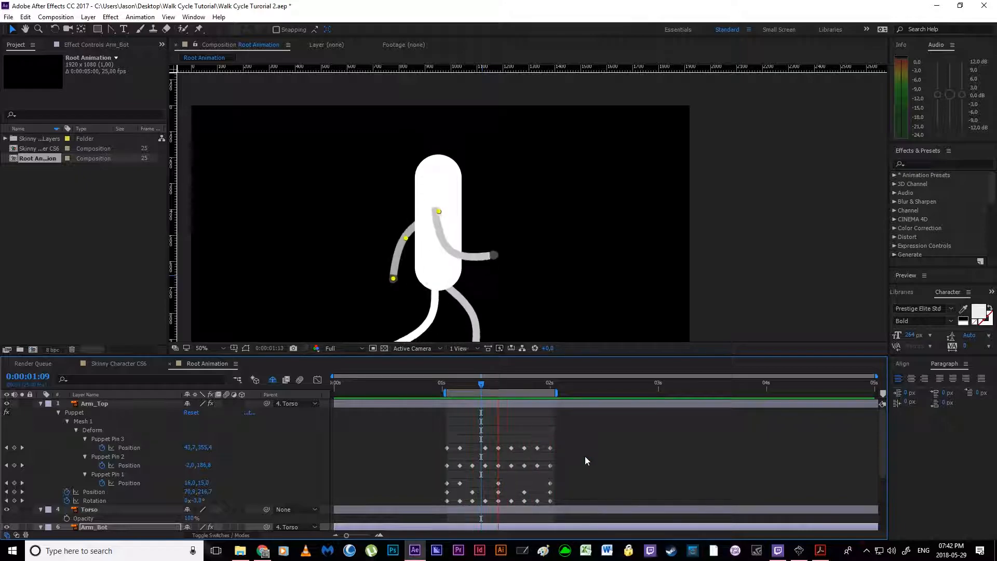
pyautogui.press('space')
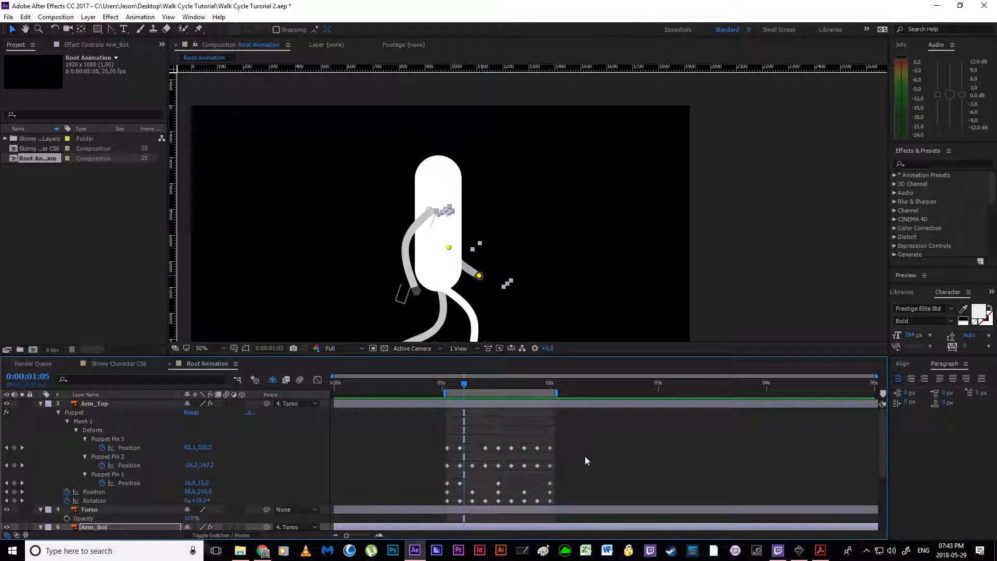
# Step: Apply Easy Ease to all Arm_Top and Arm_Bot keyframes and preview the walk cycle
pyautogui.moveTo(410, 435); pyautogui.dragTo(630, 530)
pyautogui.press('F9')
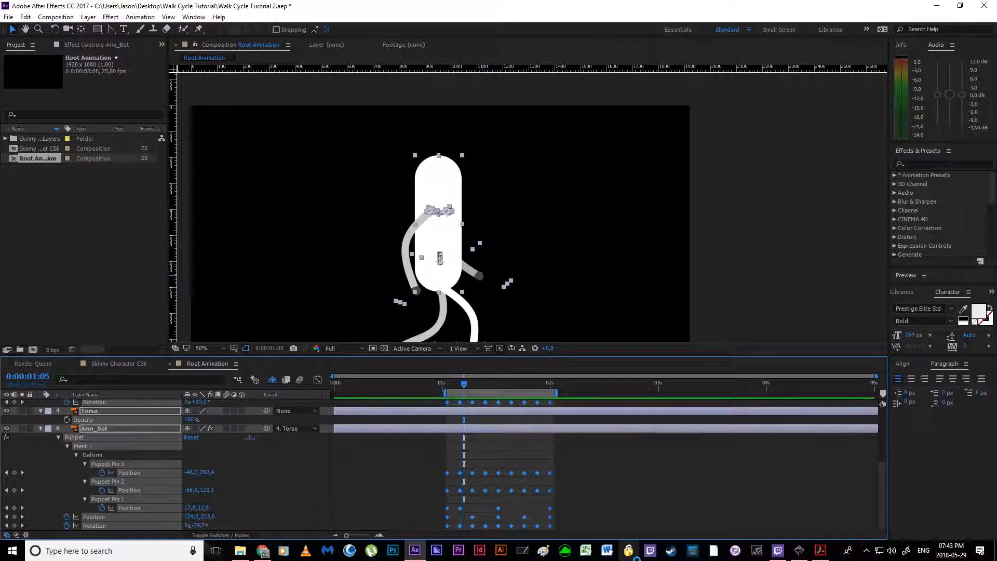
pyautogui.click(599, 457)
pyautogui.press('space')
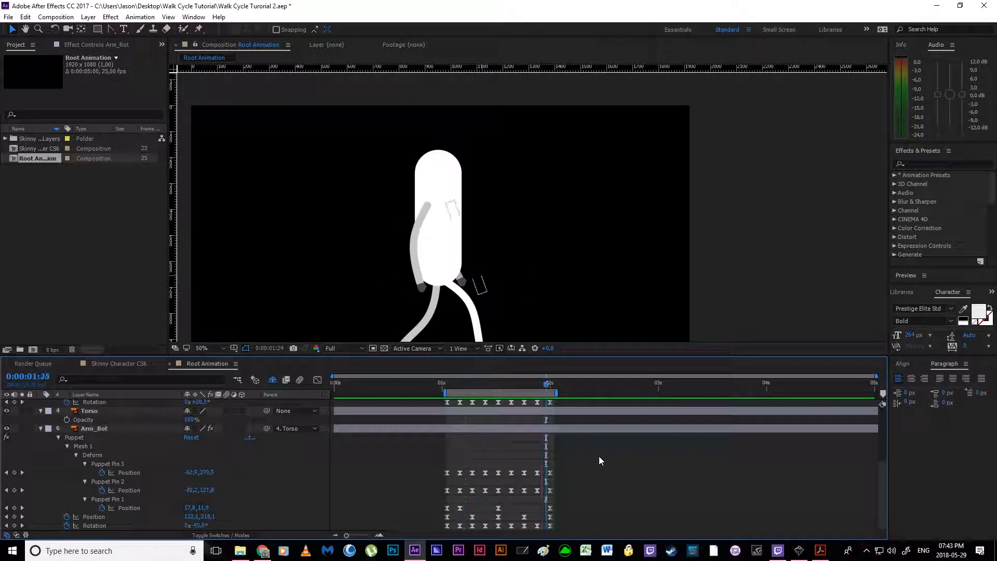
# Step: Try to reshape the motion path of Arm_Top's Puppet Pin 3 and undo both path changes
pyautogui.scroll(4, 496, 423)
pyautogui.click(485, 448)
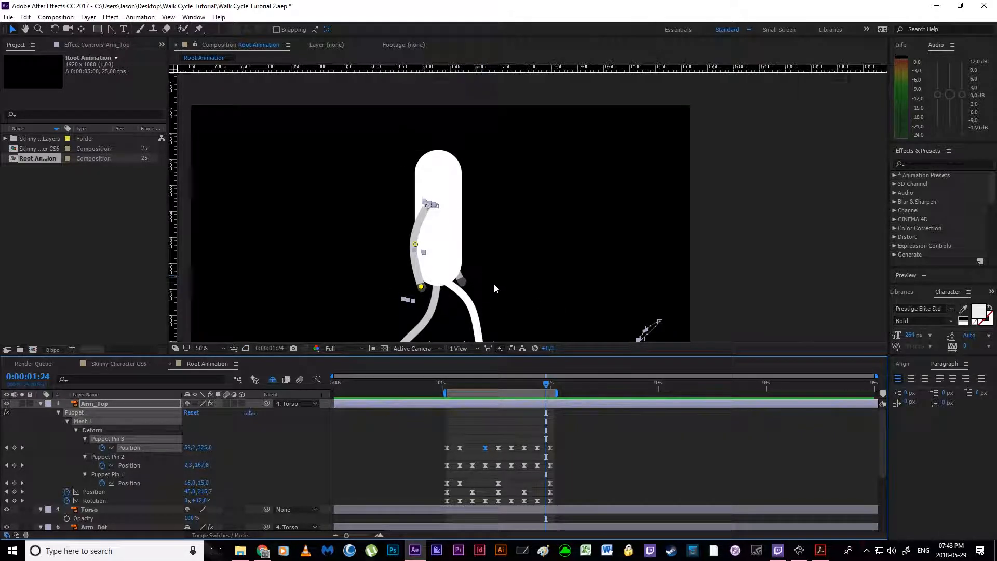
pyautogui.scroll(2, 494, 289)
pyautogui.moveTo(470, 281); pyautogui.dragTo(319, 188)
pyautogui.moveTo(478, 220); pyautogui.dragTo(324, 221)
pyautogui.scroll(2, 501, 234)
pyautogui.moveTo(464, 263); pyautogui.dragTo(392, 188)
pyautogui.moveTo(467, 224); pyautogui.dragTo(483, 272)
pyautogui.moveTo(451, 228); pyautogui.dragTo(476, 278)
pyautogui.hotkey('ctrl', 'z')
pyautogui.hotkey('ctrl', 'z')
pyautogui.scroll(-3, 410, 204)
pyautogui.moveTo(441, 225); pyautogui.dragTo(557, 306)
# Step: Play the walk cycle to check the eased arms and save the project
pyautogui.press('v')
pyautogui.press('space')
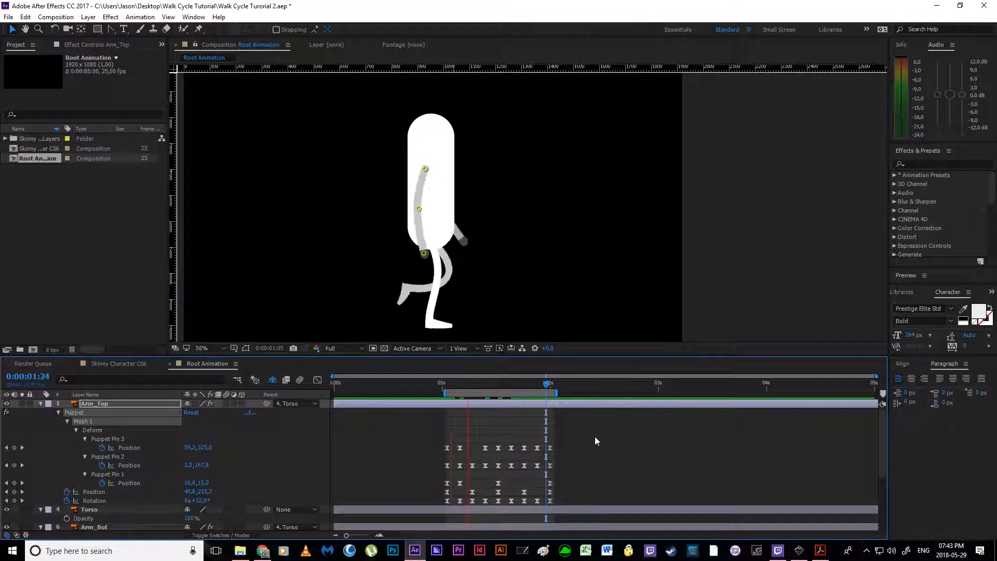
pyautogui.press('space')
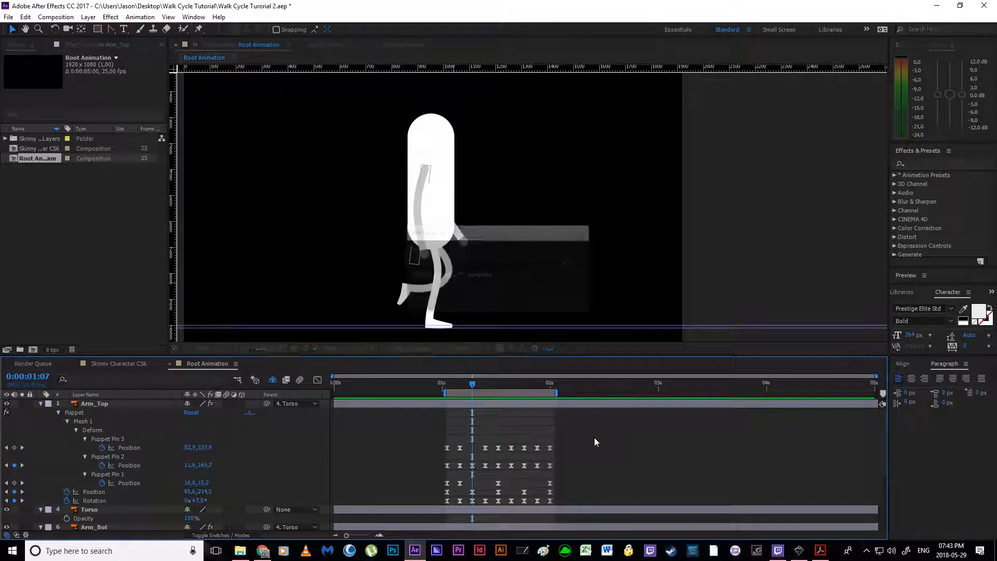
pyautogui.press('space')
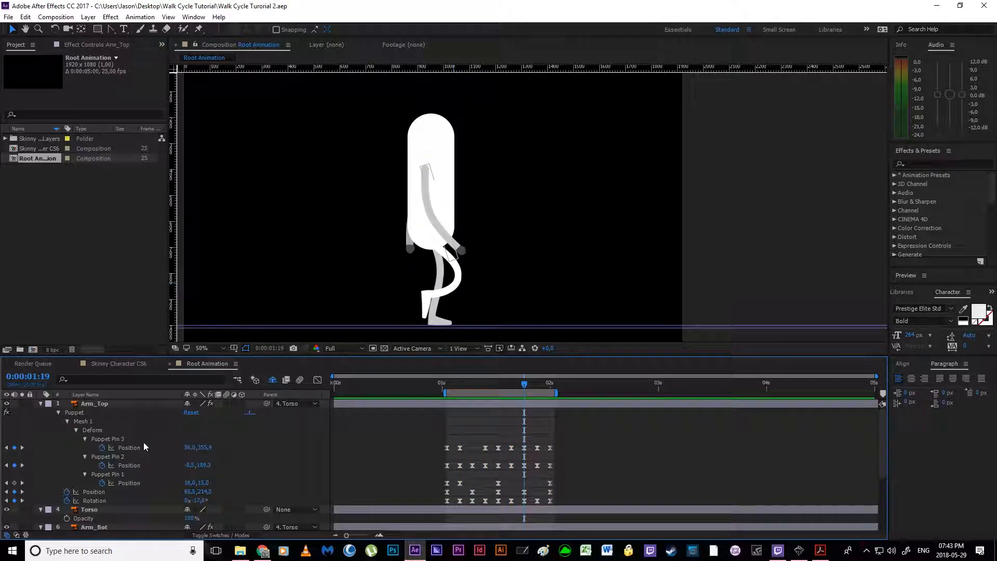
# Step: Collapse the properties of Arm_Top, Torso and Arm_Bot, and reveal the hidden shy layers in the timeline
pyautogui.click(40, 403)
pyautogui.click(40, 412)
pyautogui.click(40, 421)
pyautogui.click(276, 380)
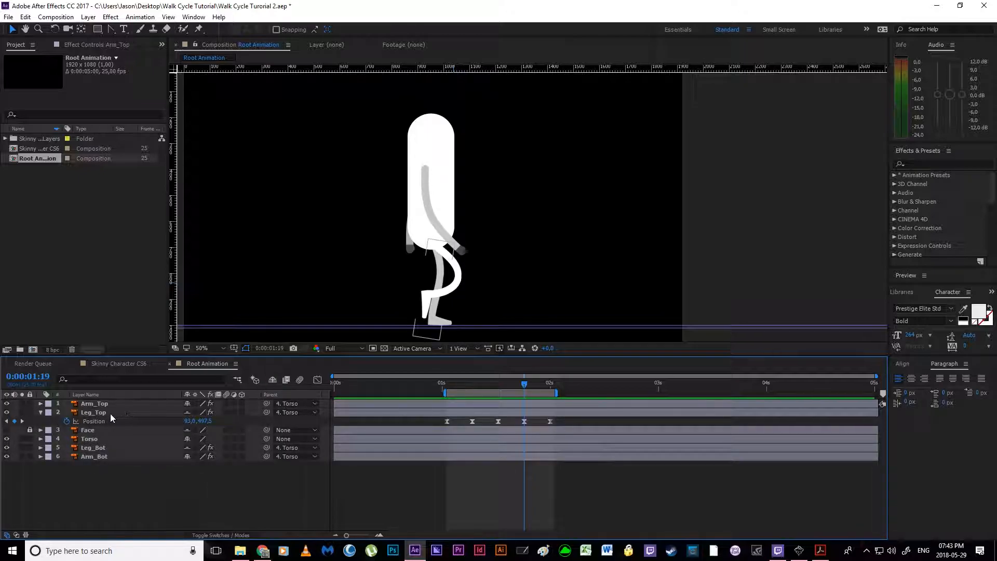
# Step: Make the Face layer visible and preview the walk cycle
pyautogui.click(111, 414)
pyautogui.click(139, 502)
pyautogui.click(6, 431)
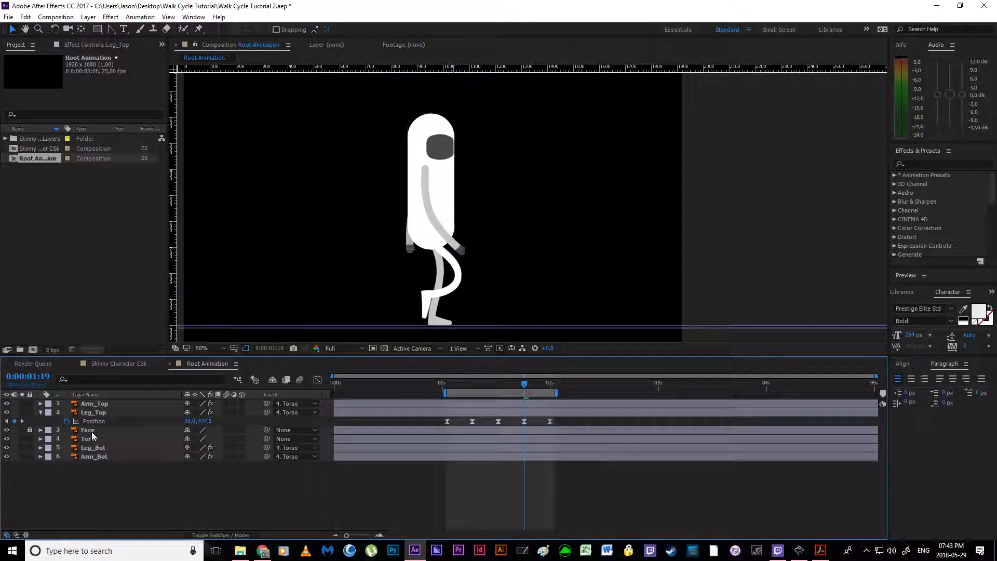
pyautogui.press('space')
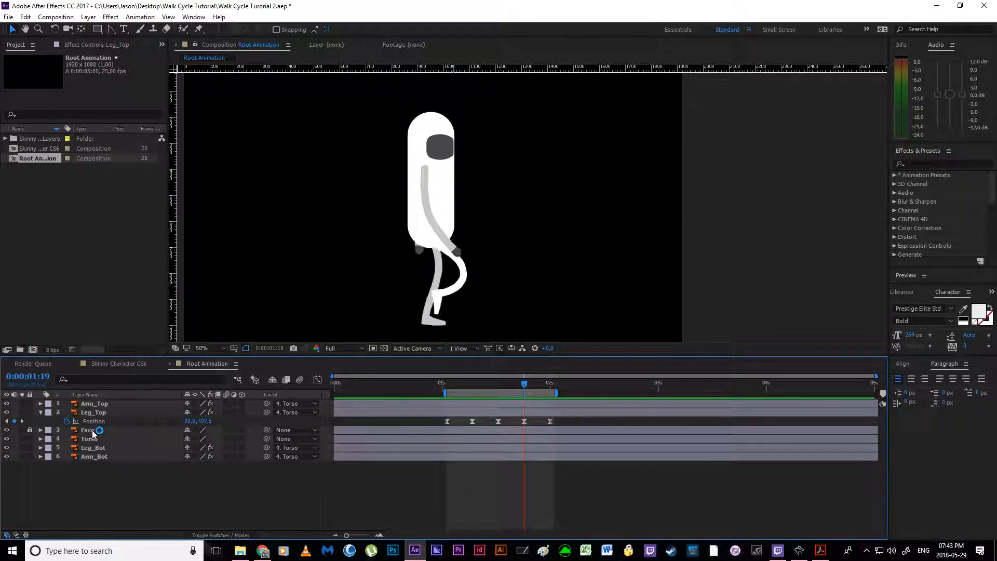
# Step: At 0:00:01:01, unlock the Face layer and parent it to Torso
pyautogui.click(450, 384)
pyautogui.moveTo(450, 383); pyautogui.dragTo(447, 384)
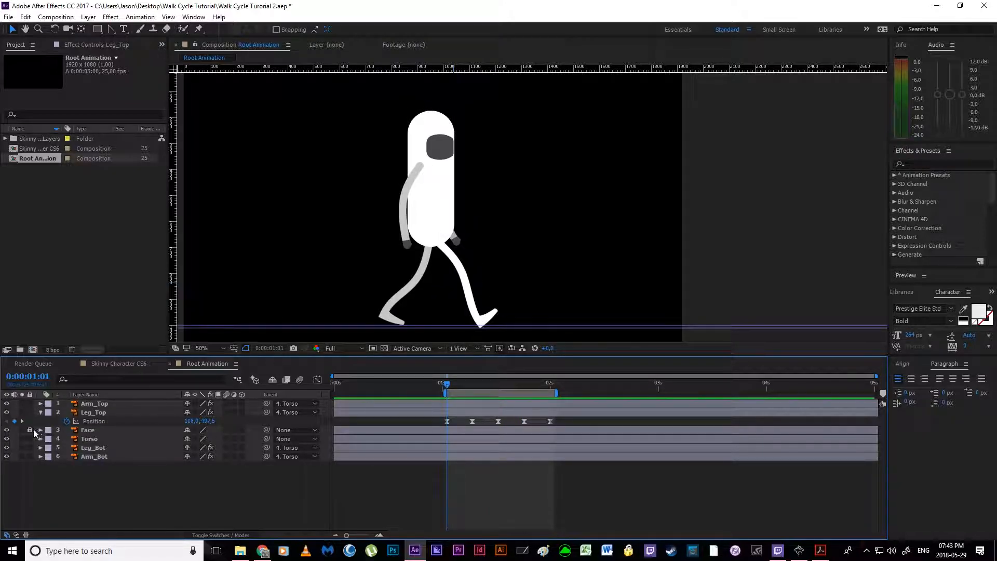
pyautogui.click(88, 430)
pyautogui.scroll(1, 367, 186)
pyautogui.press('space')
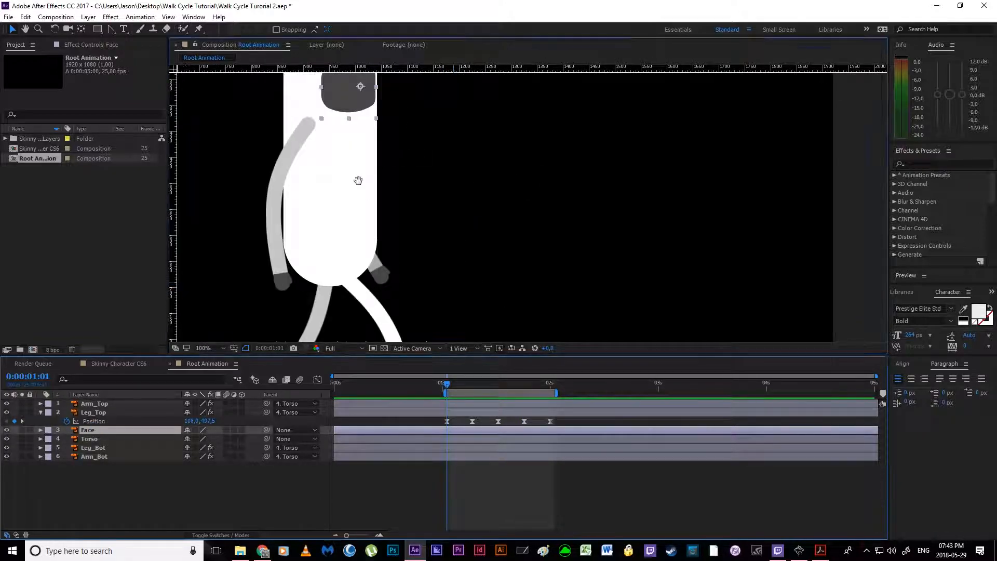
pyautogui.moveTo(357, 177); pyautogui.dragTo(447, 262)
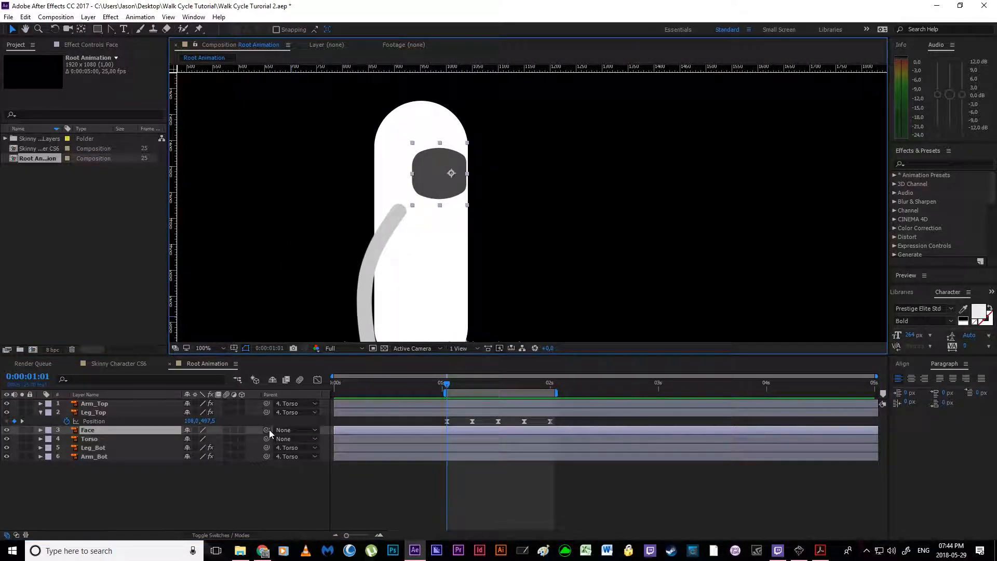
pyautogui.moveTo(266, 430); pyautogui.dragTo(104, 437)
pyautogui.scroll(-1, 323, 273)
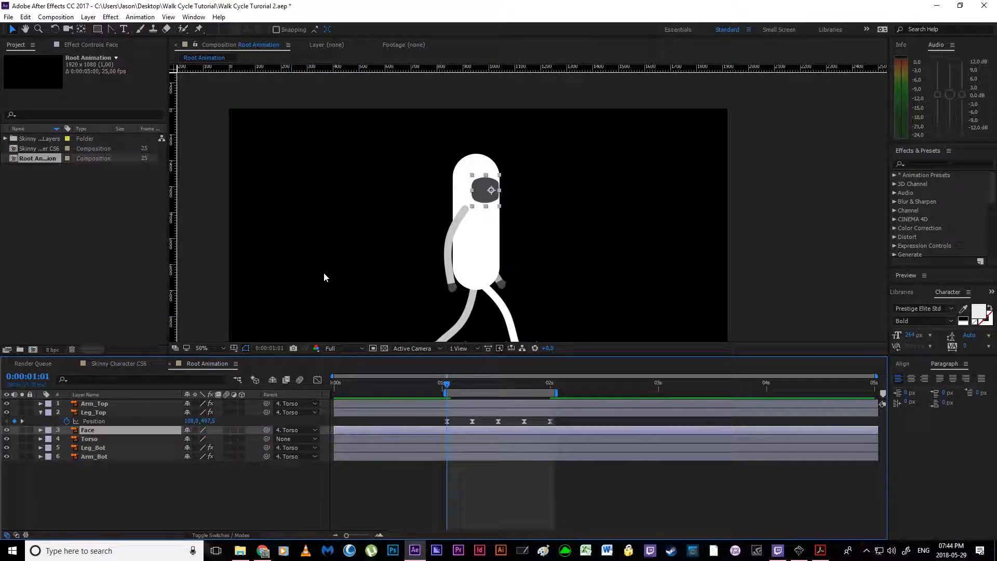
# Step: Preview the walk cycle with the attached face, and return to 0:00:01:01
pyautogui.click(664, 287)
pyautogui.press('space')
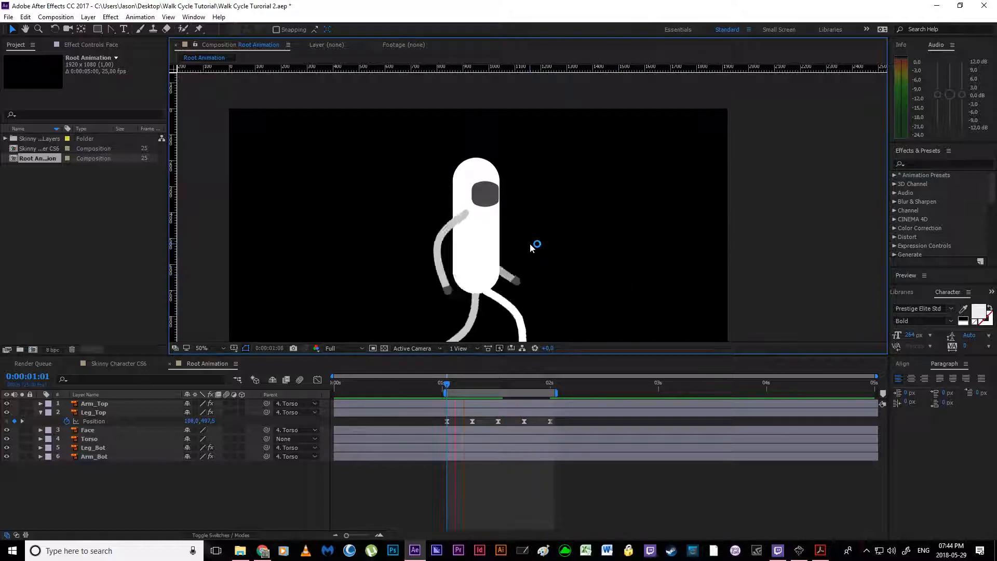
pyautogui.click(446, 387)
pyautogui.click(449, 421)
pyautogui.click(85, 498)
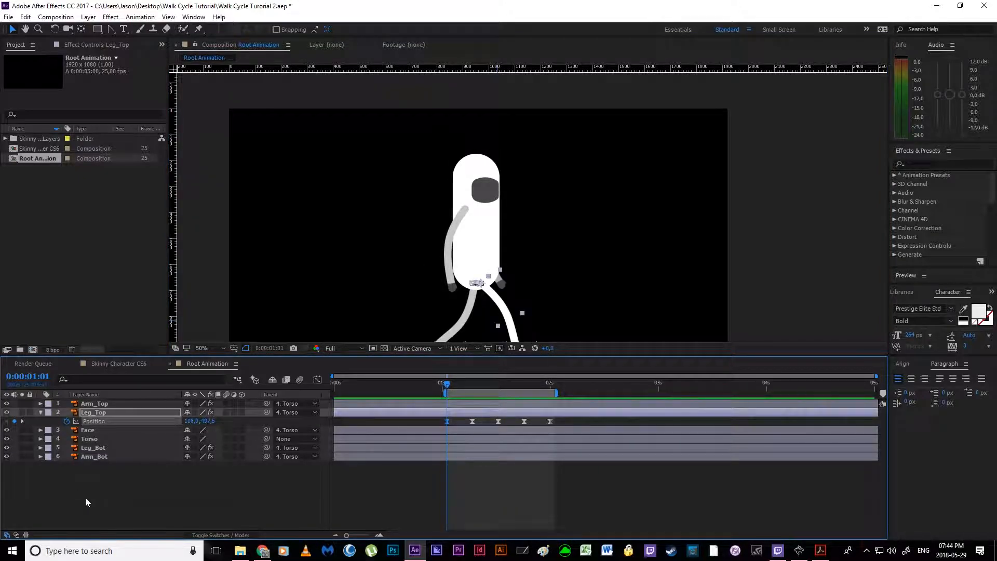
# Step: Start Position and Scale keyframes on the Face layer at 0:00:01:01 and unlink its scale proportions
pyautogui.click(103, 433)
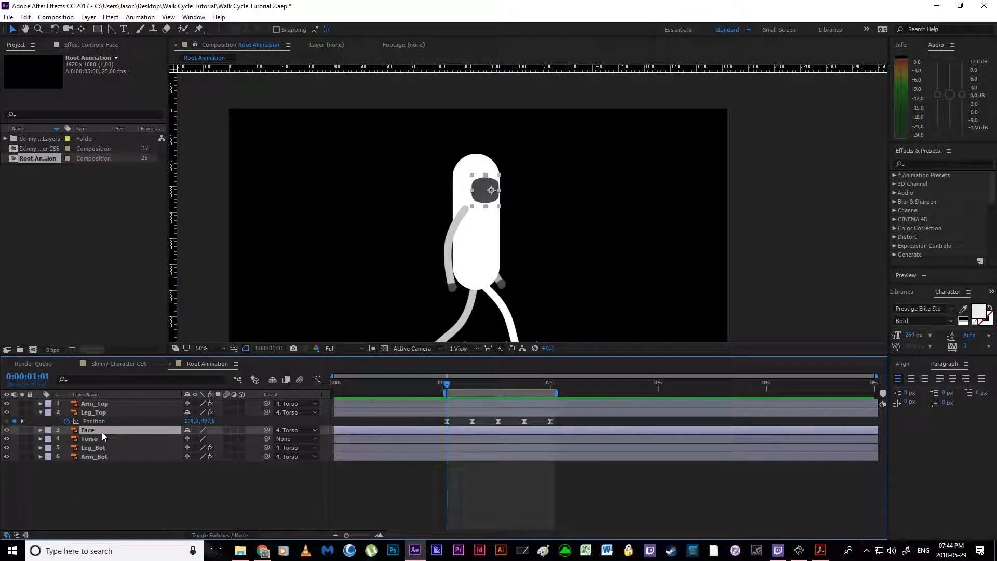
pyautogui.press('s')
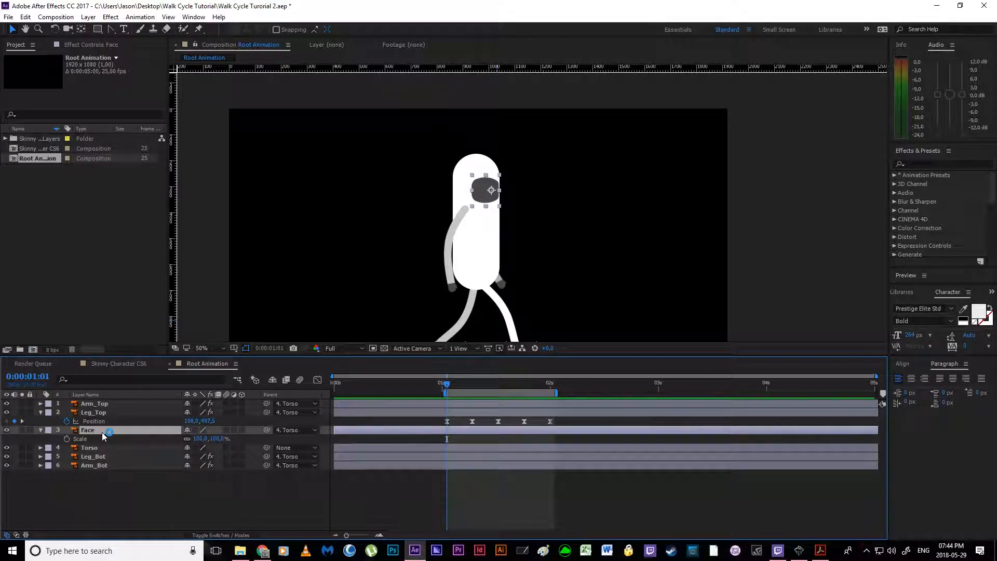
pyautogui.hotkey('shift', 'p')
pyautogui.click(66, 438)
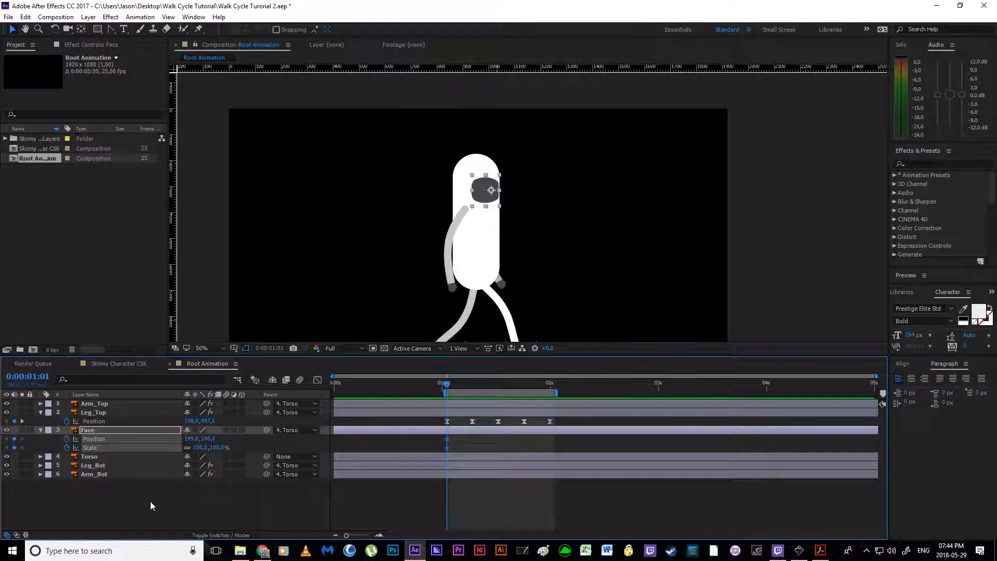
pyautogui.click(178, 500)
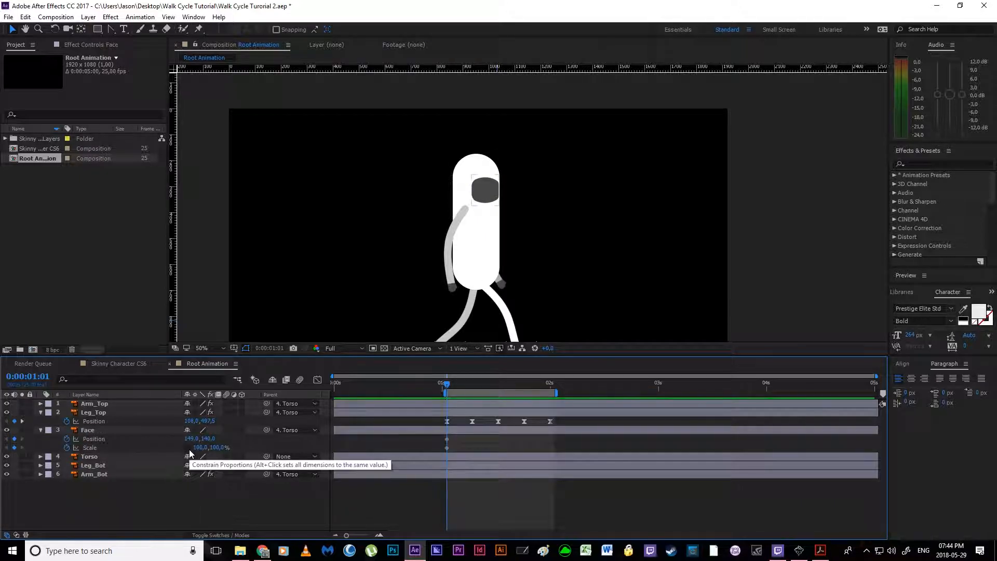
pyautogui.click(387, 414)
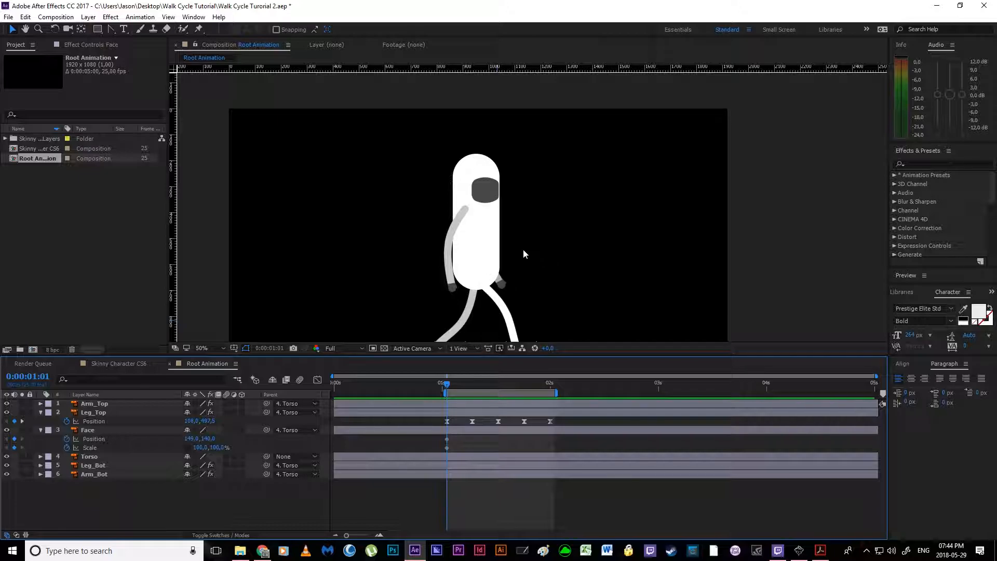
# Step: Add Position and Scale keyframes to the Face layer at 0:00:01:07, keeping its current values
pyautogui.scroll(2, 487, 244)
pyautogui.moveTo(447, 386); pyautogui.dragTo(472, 388)
pyautogui.press('pagedown')
pyautogui.scroll(-2, 491, 306)
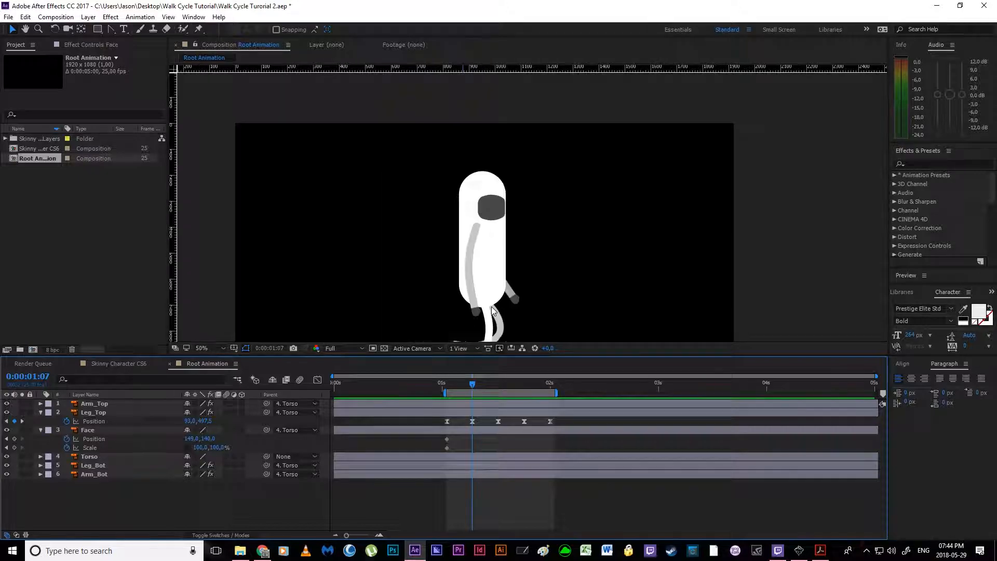
pyautogui.scroll(1, 467, 247)
pyautogui.moveTo(466, 247); pyautogui.dragTo(492, 196)
pyautogui.scroll(1, 465, 266)
pyautogui.scroll(-1, 491, 208)
pyautogui.moveTo(489, 232); pyautogui.dragTo(480, 268)
pyautogui.moveTo(480, 359); pyautogui.dragTo(473, 404)
pyautogui.click(150, 458)
pyautogui.click(98, 430)
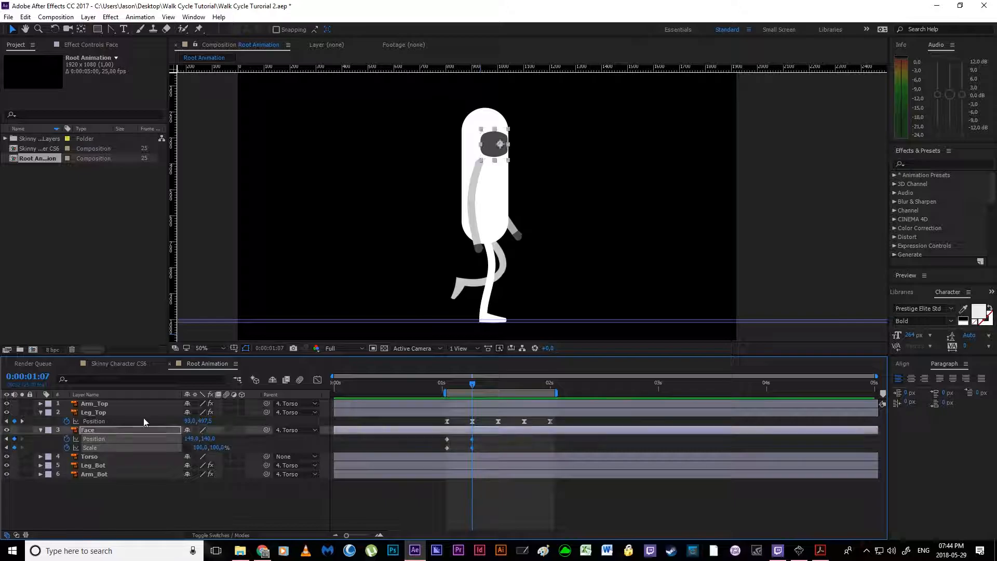
# Step: At 0:00:01:01, move the Face forward to a Position of 156, 140
pyautogui.moveTo(465, 386); pyautogui.dragTo(445, 398)
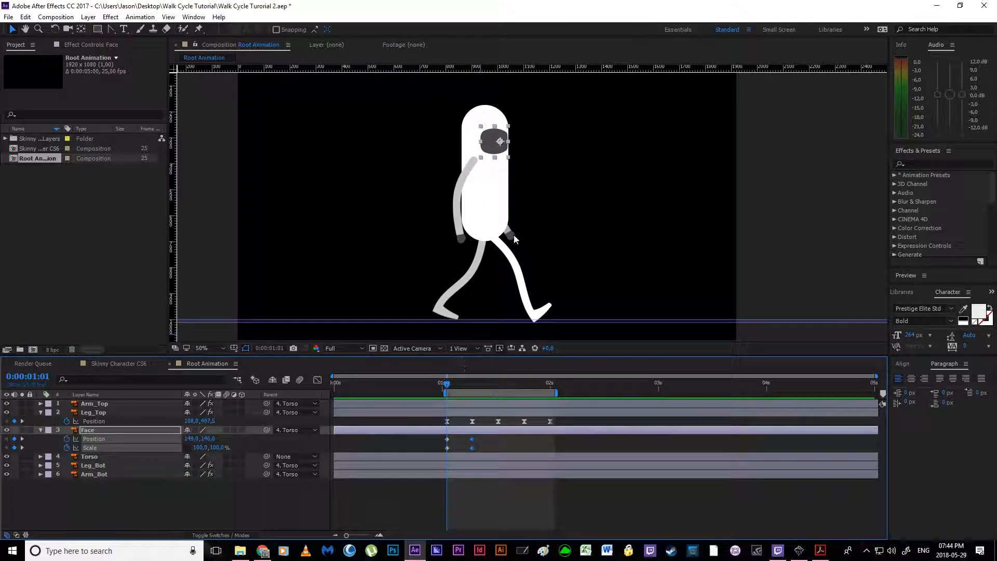
pyautogui.scroll(1, 503, 266)
pyautogui.press('space')
pyautogui.moveTo(450, 157); pyautogui.dragTo(430, 274)
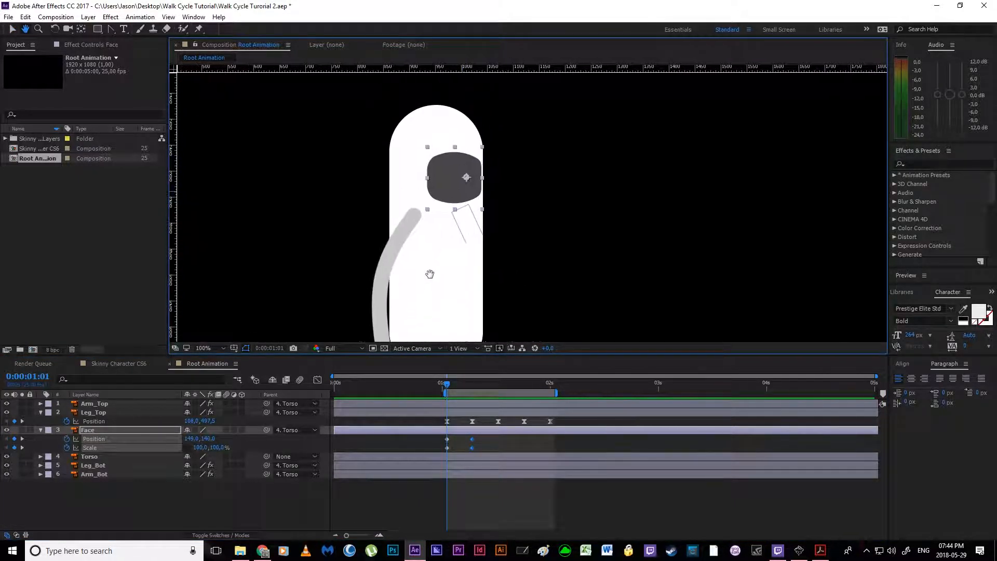
pyautogui.scroll(1, 447, 245)
pyautogui.moveTo(370, 204); pyautogui.dragTo(453, 265)
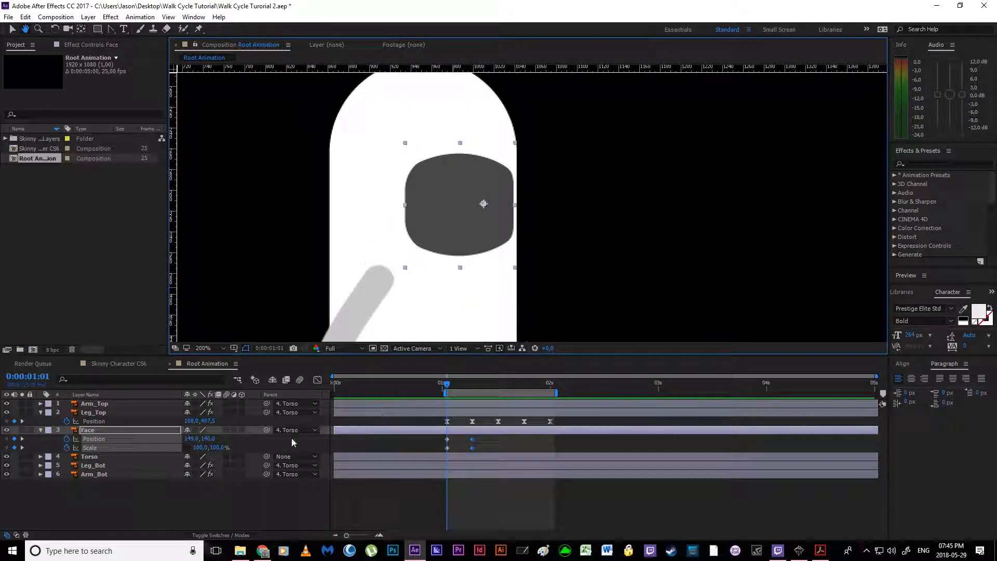
pyautogui.click(455, 438)
pyautogui.moveTo(207, 442); pyautogui.dragTo(214, 442)
pyautogui.hotkey('ctrl', 'z')
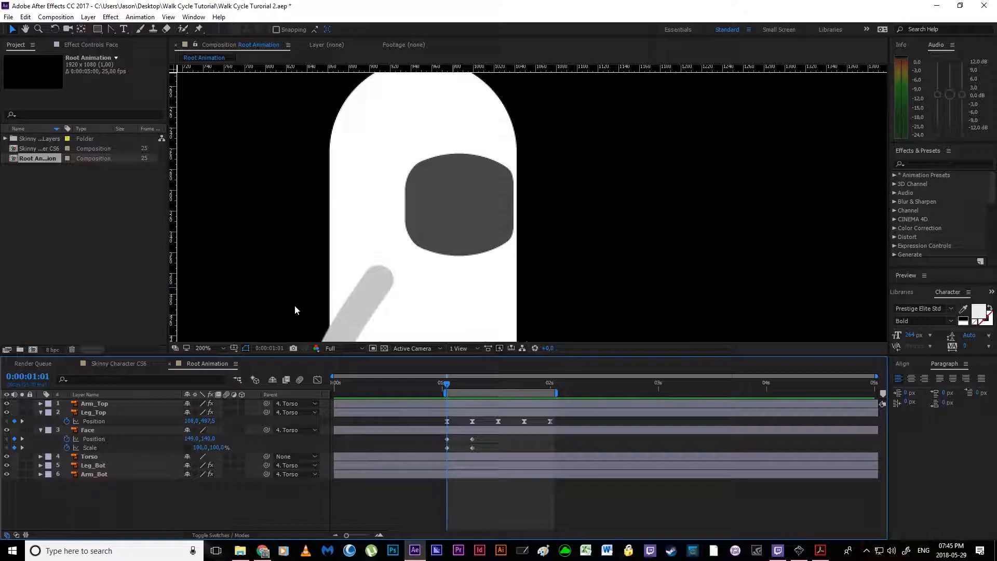
pyautogui.click(476, 222)
pyautogui.scroll(1, 428, 227)
pyautogui.press('space')
pyautogui.moveTo(388, 204); pyautogui.dragTo(402, 257)
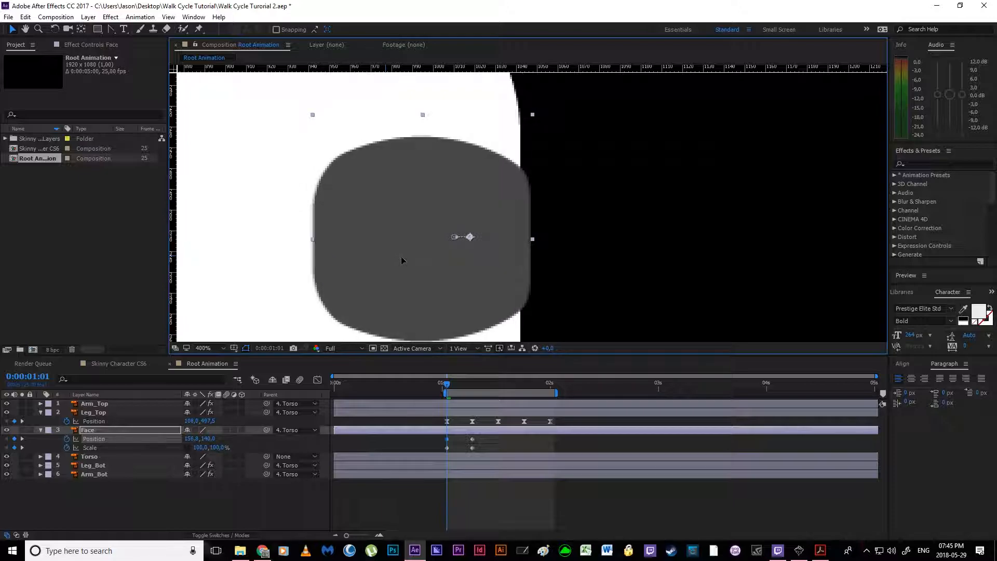
# Step: Set the Face's Scale at 0:00:01:01 to 95% wide and 105% high
pyautogui.moveTo(217, 448); pyautogui.dragTo(193, 450)
pyautogui.hotkey('ctrl', 'z')
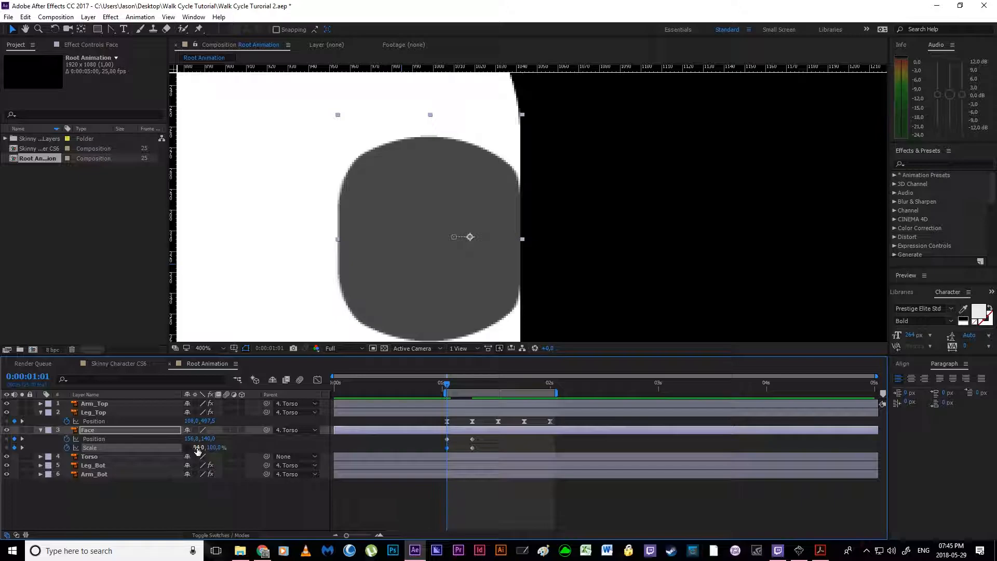
pyautogui.moveTo(215, 447); pyautogui.dragTo(217, 451)
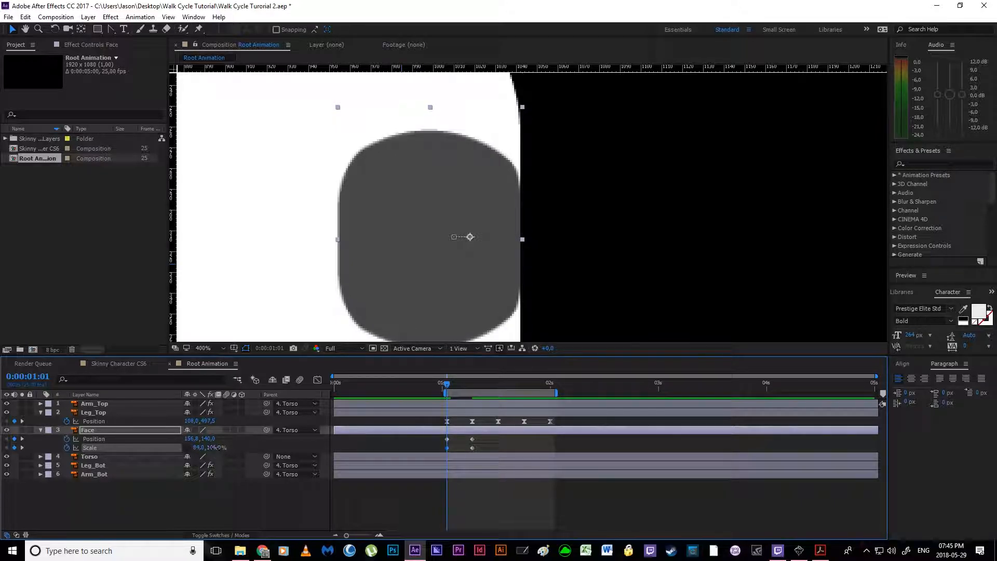
pyautogui.click(241, 446)
pyautogui.click(200, 448)
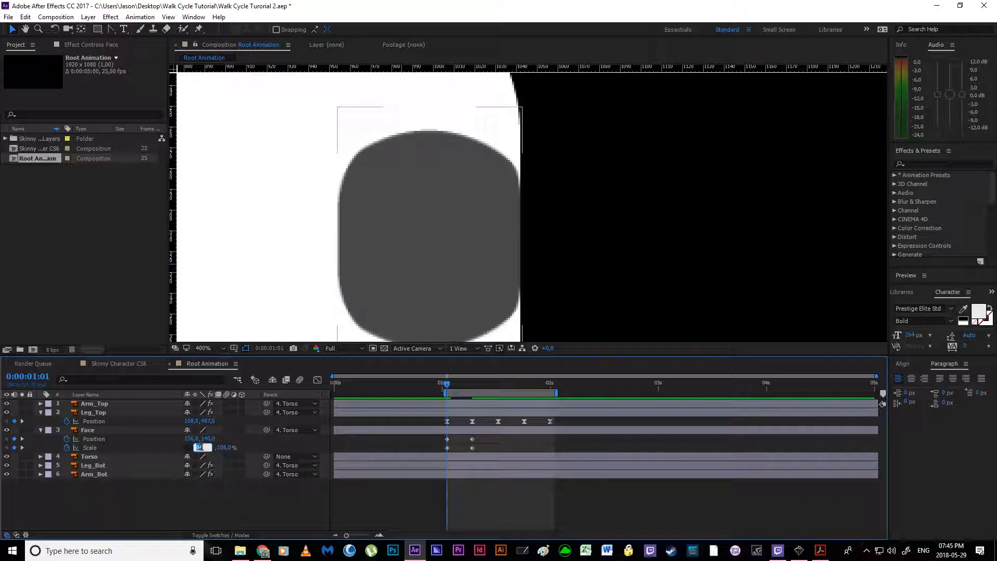
pyautogui.write('95')
pyautogui.press('Return')
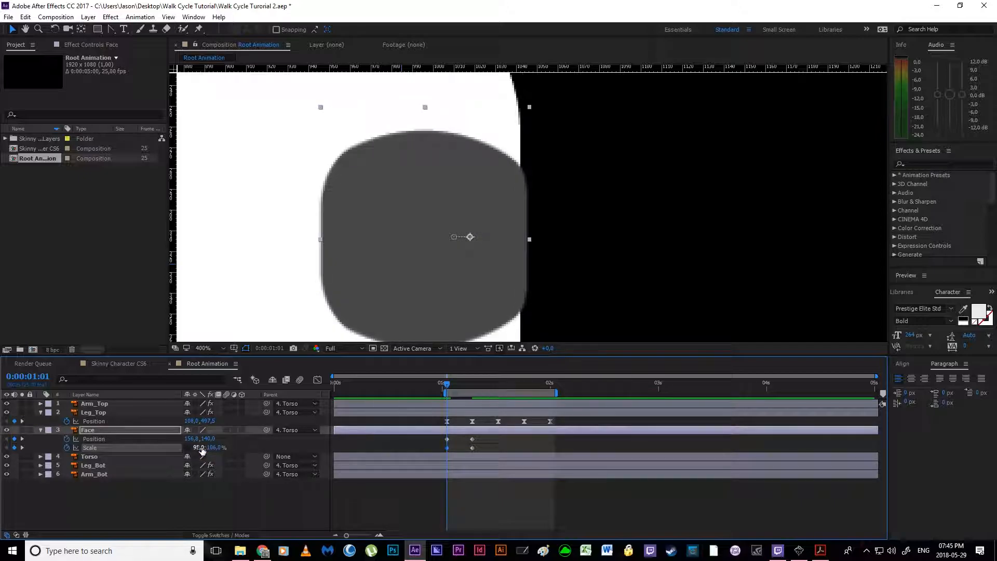
pyautogui.write('103')
pyautogui.press('Return')
# Step: Align the Face with the torso's front edge at Position 152.5, 140, and curve its motion path downward between the two keyframes
pyautogui.moveTo(481, 264); pyautogui.dragTo(474, 263)
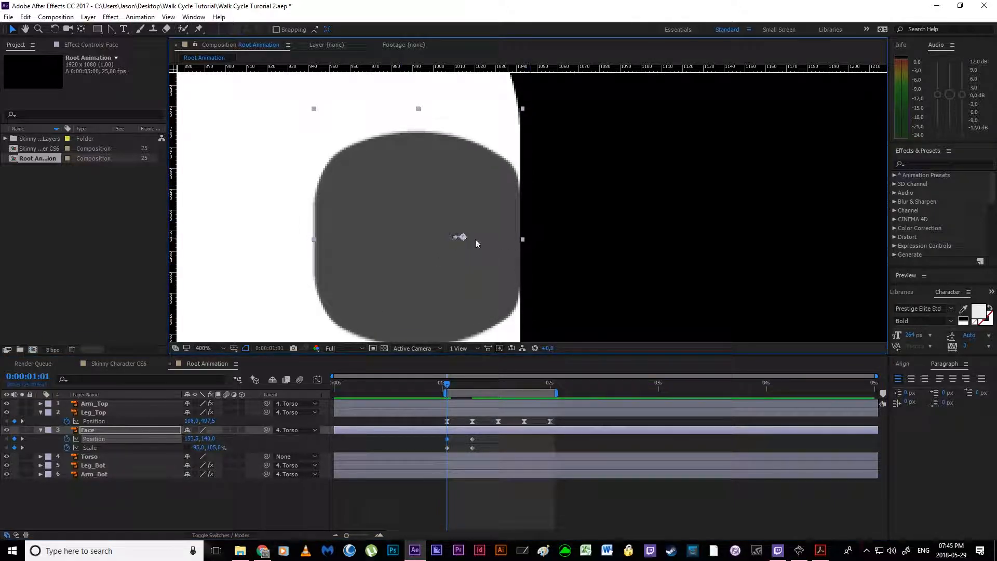
pyautogui.scroll(2, 467, 243)
pyautogui.moveTo(456, 259); pyautogui.dragTo(500, 240)
pyautogui.moveTo(403, 262); pyautogui.dragTo(429, 277)
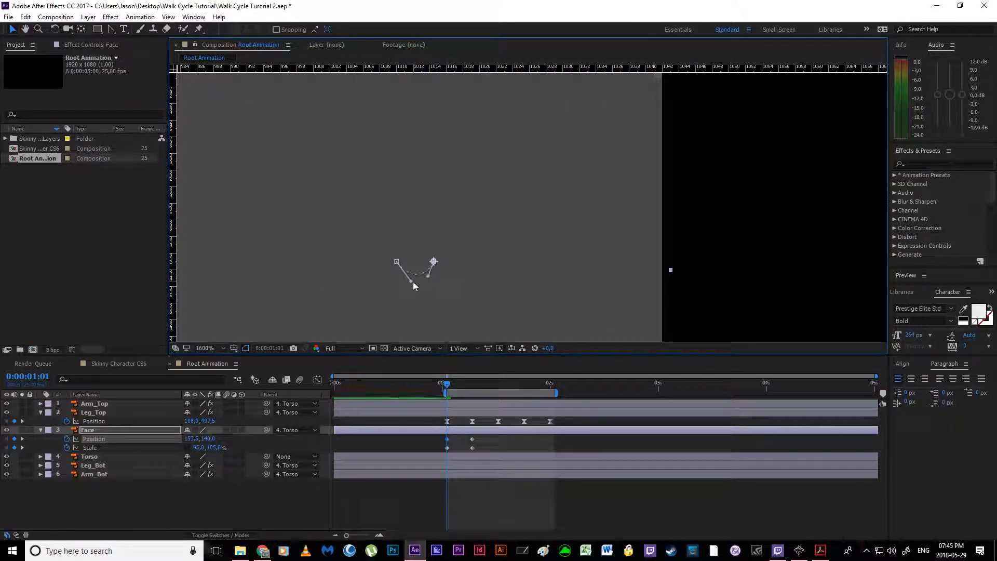
pyautogui.scroll(-3, 413, 271)
pyautogui.scroll(-1, 426, 268)
pyautogui.moveTo(426, 269); pyautogui.dragTo(445, 242)
pyautogui.click(487, 493)
pyautogui.moveTo(449, 385)
pyautogui.mouseDown()
pyautogui.moveTo(469, 390)
pyautogui.moveTo(445, 388)
pyautogui.moveTo(467, 390)
pyautogui.moveTo(447, 398)
pyautogui.mouseUp()
pyautogui.press('space')
pyautogui.moveTo(469, 281); pyautogui.dragTo(461, 220)
pyautogui.moveTo(449, 310); pyautogui.dragTo(436, 245)
pyautogui.scroll(-2, 479, 242)
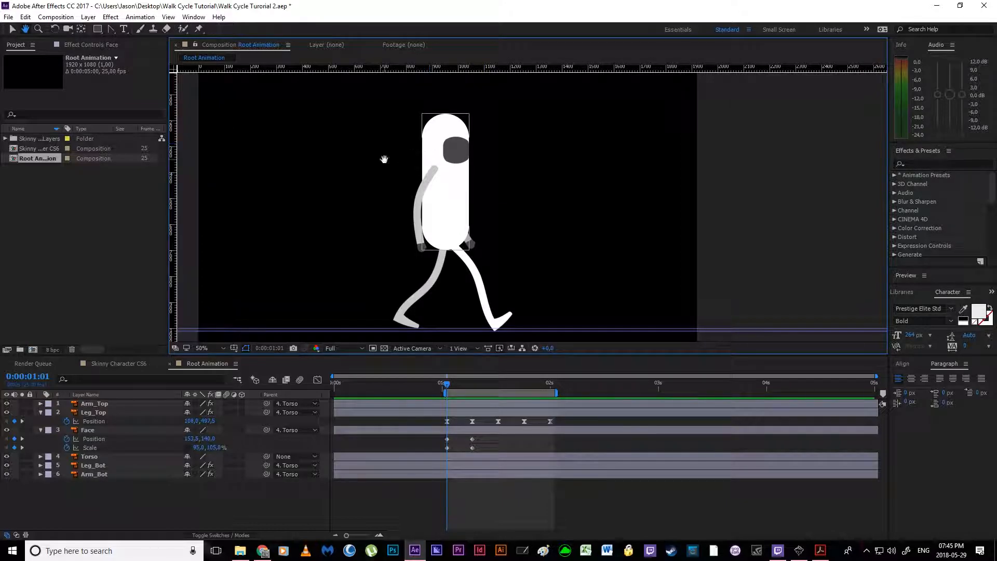
# Step: Copy the Face's Position and Scale keyframes from 0:00:01:01 to 0:00:01:13
pyautogui.moveTo(446, 384); pyautogui.dragTo(497, 398)
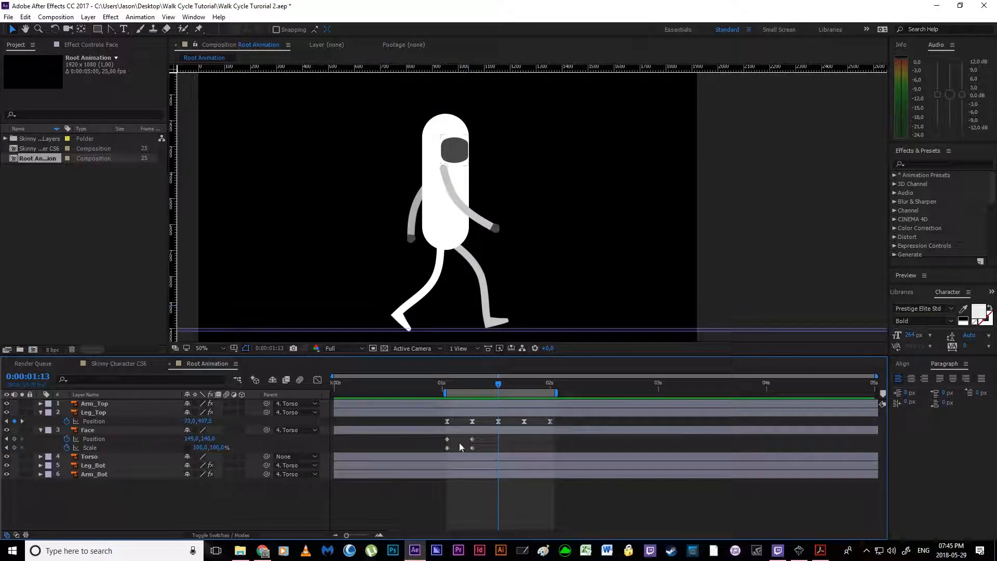
pyautogui.moveTo(440, 441); pyautogui.dragTo(450, 447)
pyautogui.hotkey('ctrl', 'c')
pyautogui.hotkey('ctrl', 'v')
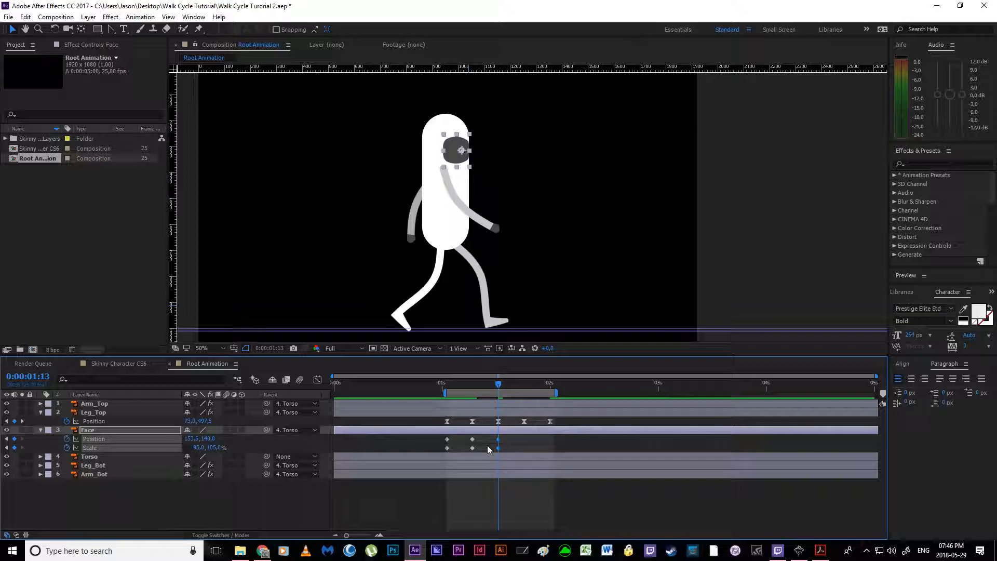
# Step: Delete the Face's pasted Position and Scale keyframes at 0:00:01:13
pyautogui.moveTo(498, 387)
pyautogui.mouseDown()
pyautogui.moveTo(475, 387)
pyautogui.moveTo(495, 392)
pyautogui.mouseUp()
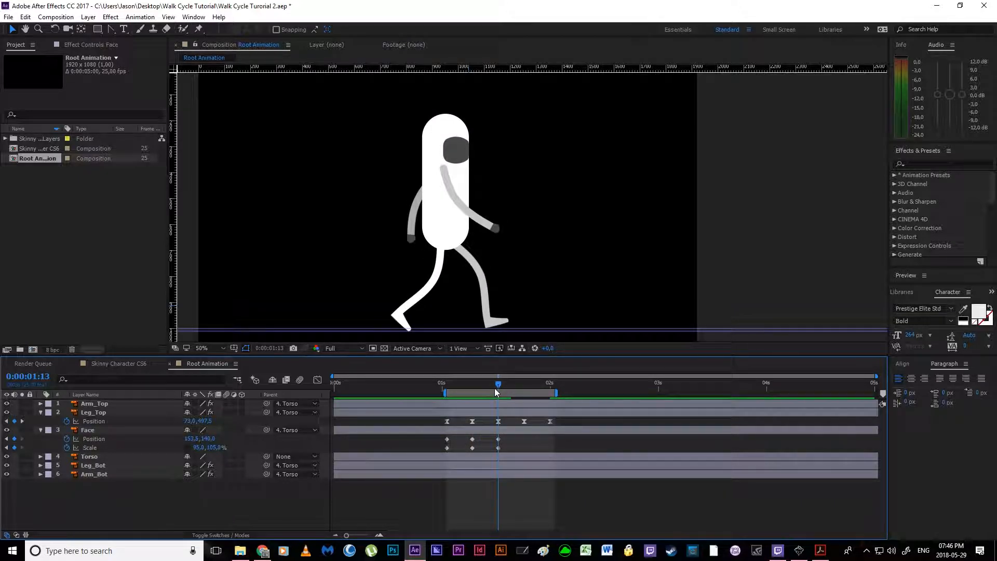
pyautogui.click(499, 448)
pyautogui.scroll(2, 482, 146)
pyautogui.press('space')
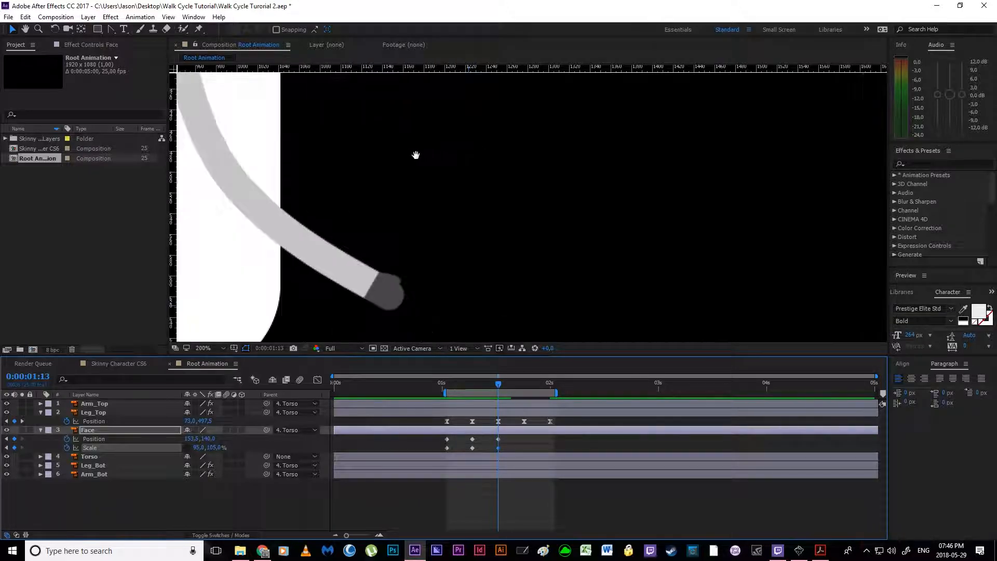
pyautogui.moveTo(261, 95); pyautogui.dragTo(485, 289)
pyautogui.scroll(-2, 473, 283)
pyautogui.scroll(4, 483, 270)
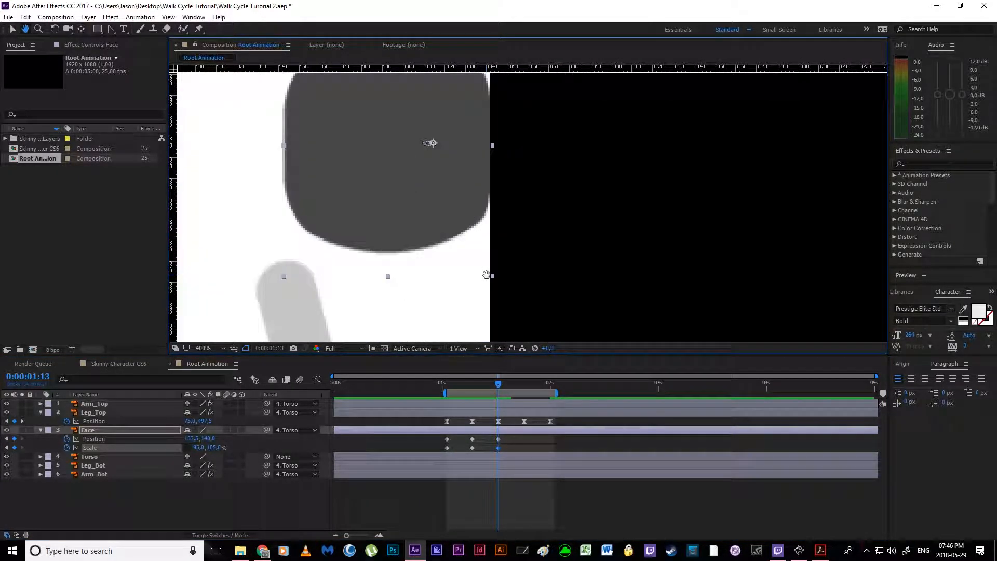
pyautogui.moveTo(519, 452); pyautogui.dragTo(487, 440)
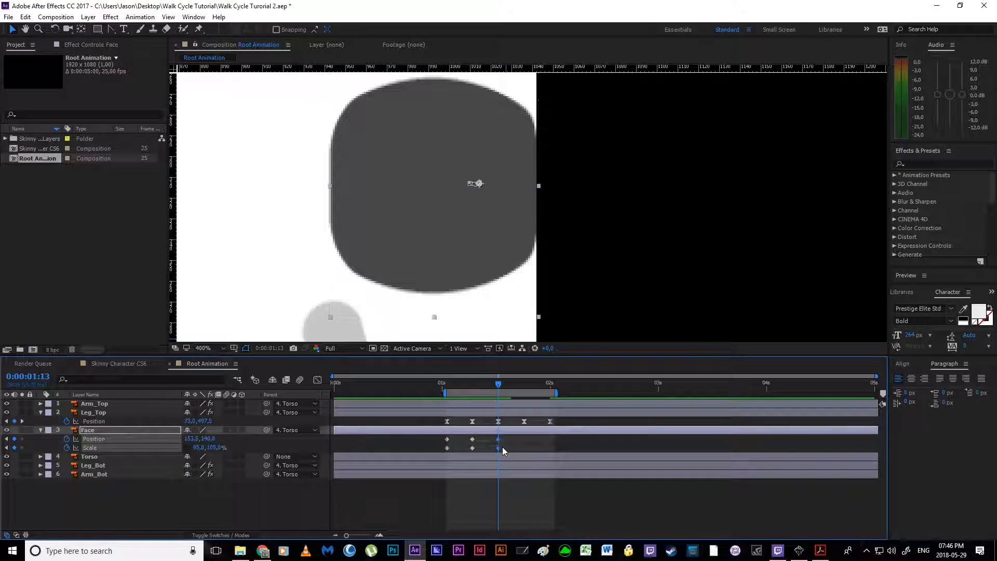
pyautogui.press('Delete')
# Step: At 0:00:01:13, move the Face backward to a Position of about 144.2, 140
pyautogui.click(458, 240)
pyautogui.press('space')
pyautogui.moveTo(466, 252); pyautogui.dragTo(495, 263)
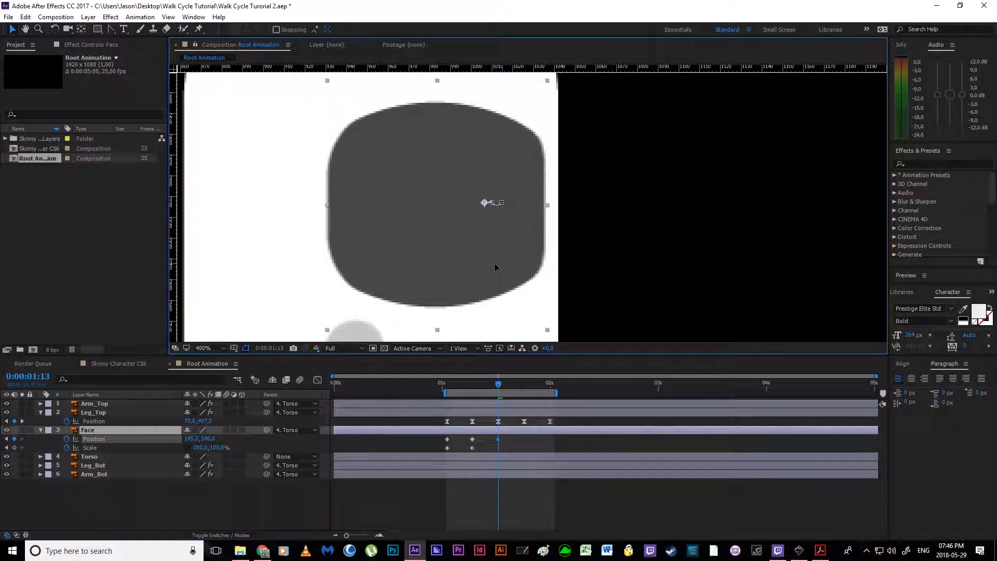
pyautogui.scroll(2, 487, 251)
pyautogui.press('space')
pyautogui.moveTo(403, 243); pyautogui.dragTo(448, 260)
pyautogui.moveTo(469, 276); pyautogui.dragTo(459, 275)
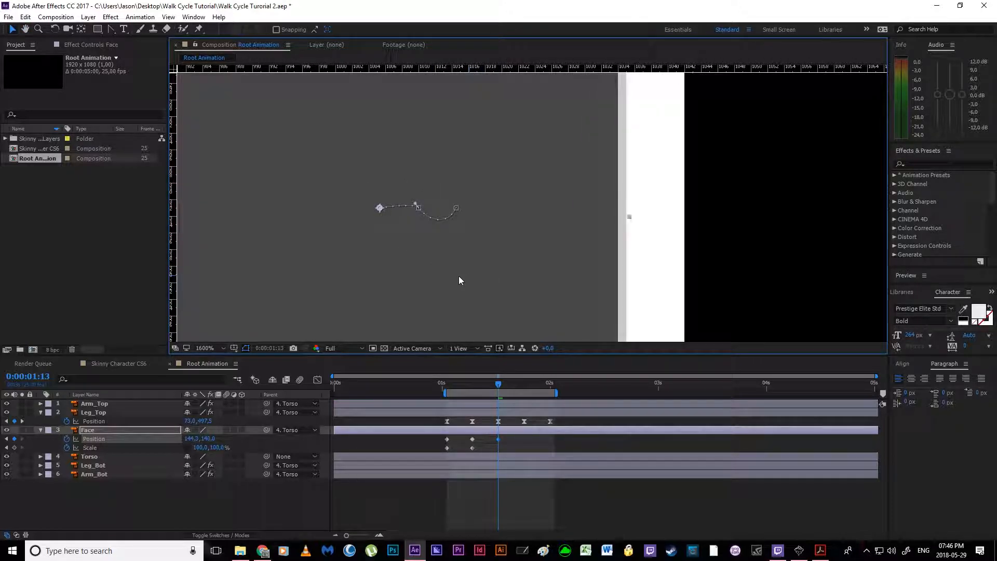
# Step: Curve the Face's motion path upward between the 0:00:01:07 and 0:00:01:13 keyframes
pyautogui.press('space')
pyautogui.moveTo(404, 207); pyautogui.dragTo(462, 232)
pyautogui.moveTo(474, 229); pyautogui.dragTo(460, 216)
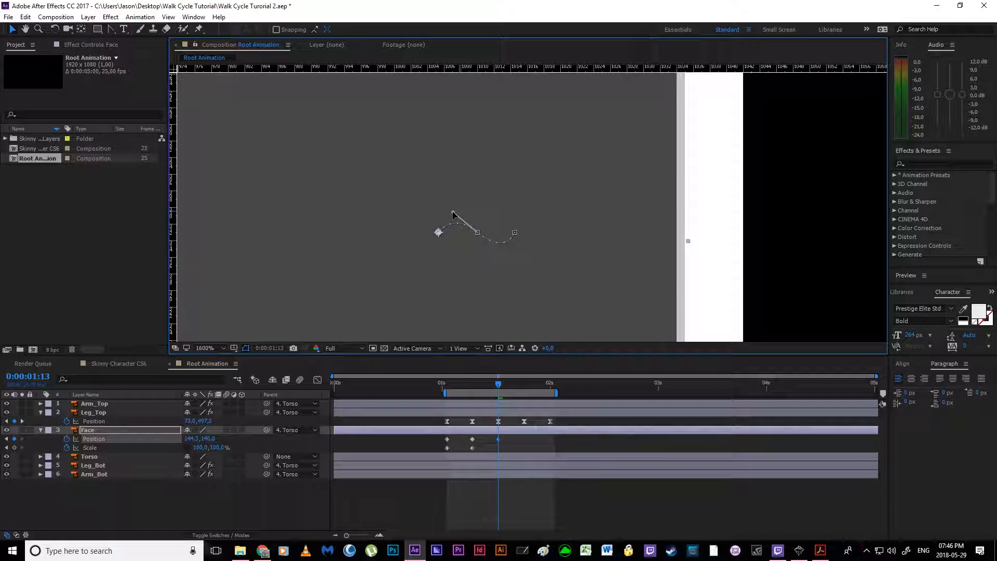
pyautogui.scroll(-2, 508, 248)
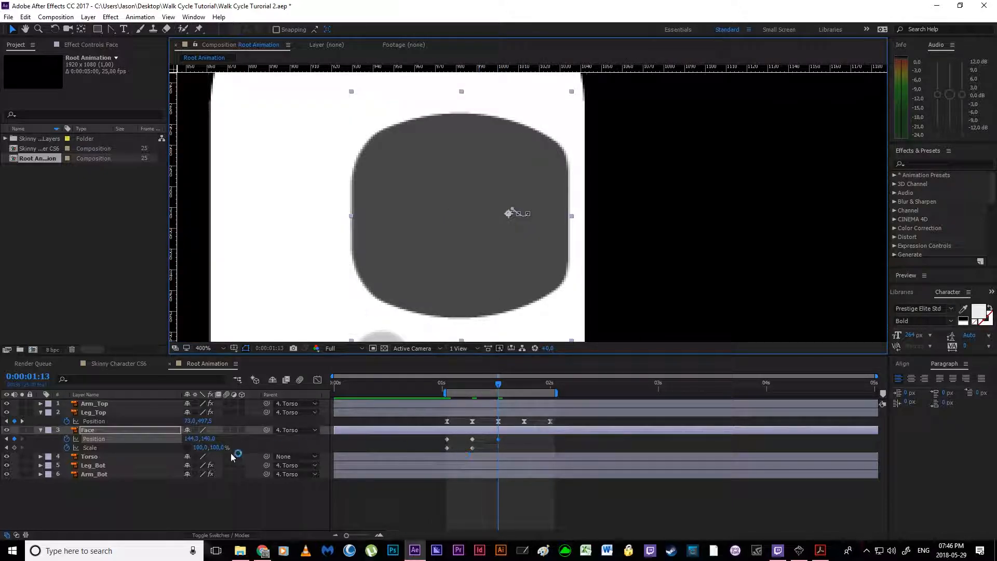
# Step: Set the Face's Scale at 0:00:01:13 to 105% wide and 95% high
pyautogui.click(448, 386)
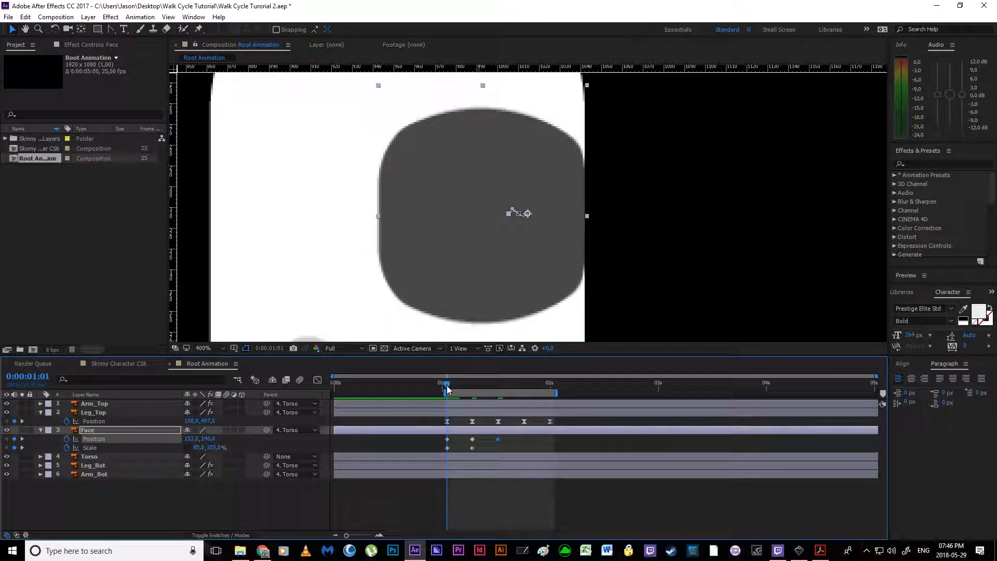
pyautogui.moveTo(448, 390); pyautogui.dragTo(497, 390)
pyautogui.click(218, 447)
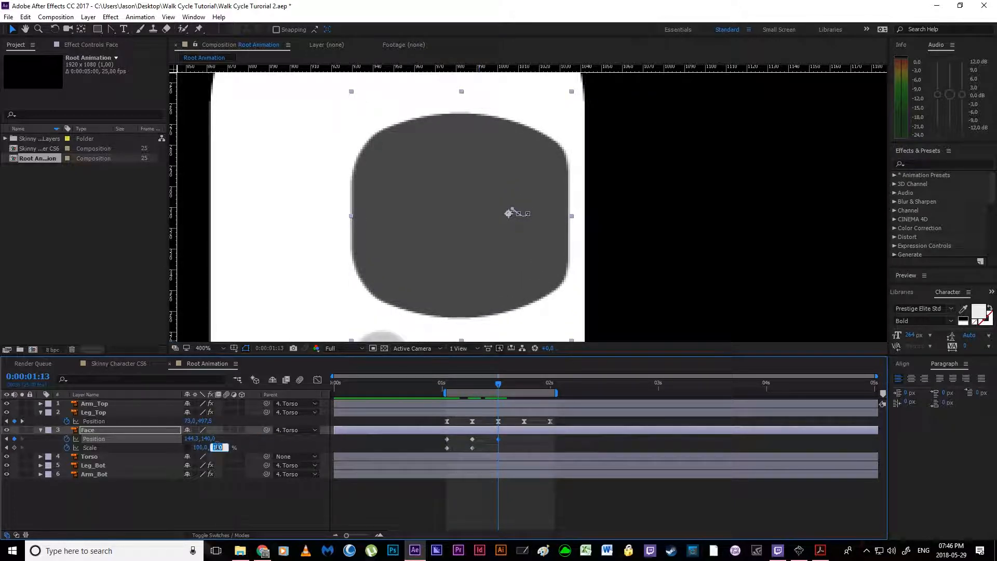
pyautogui.write('95')
pyautogui.press('Return')
pyautogui.click(200, 448)
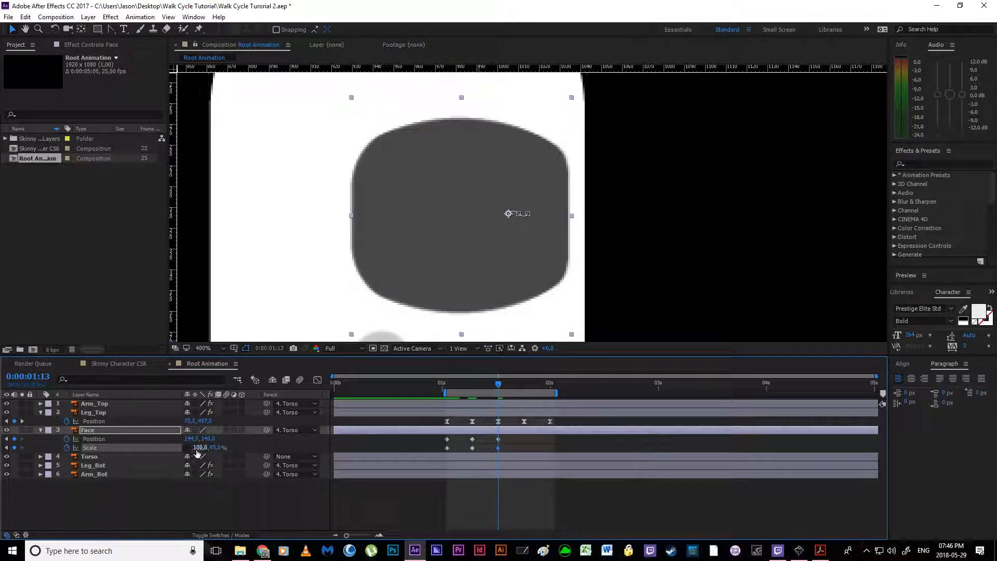
pyautogui.write('105')
pyautogui.press('Return')
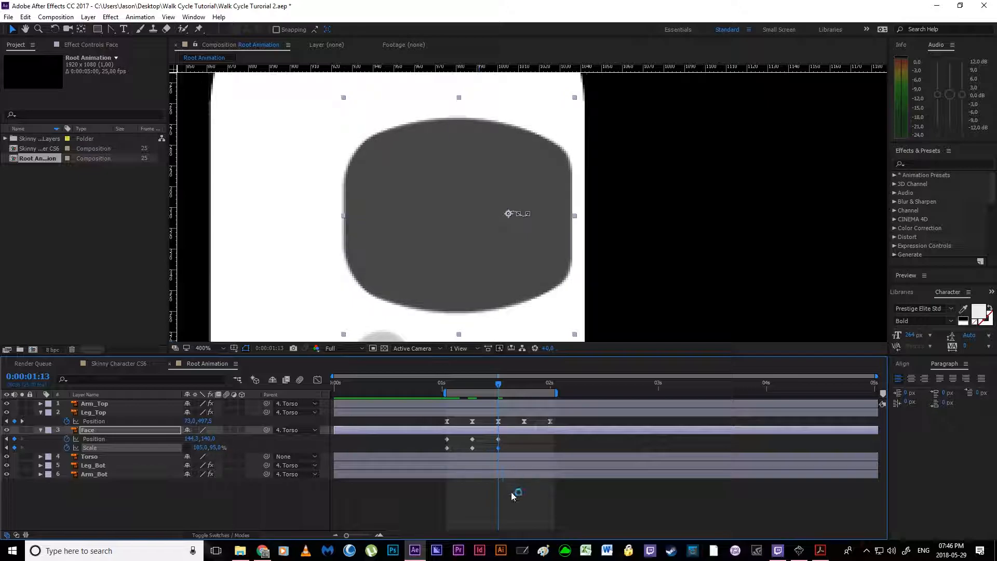
# Step: Copy the Face's Position and Scale keyframes from 0:00:01:07 and paste them at 0:00:01:19
pyautogui.click(516, 443)
pyautogui.scroll(-2, 525, 187)
pyautogui.moveTo(526, 188); pyautogui.dragTo(512, 194)
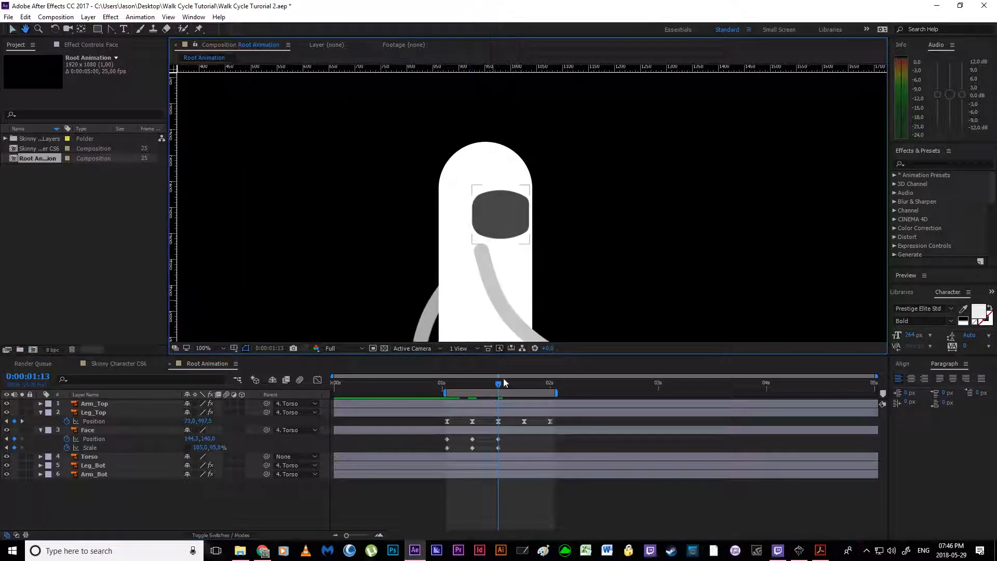
pyautogui.moveTo(497, 385); pyautogui.dragTo(523, 388)
pyautogui.moveTo(459, 435); pyautogui.dragTo(478, 448)
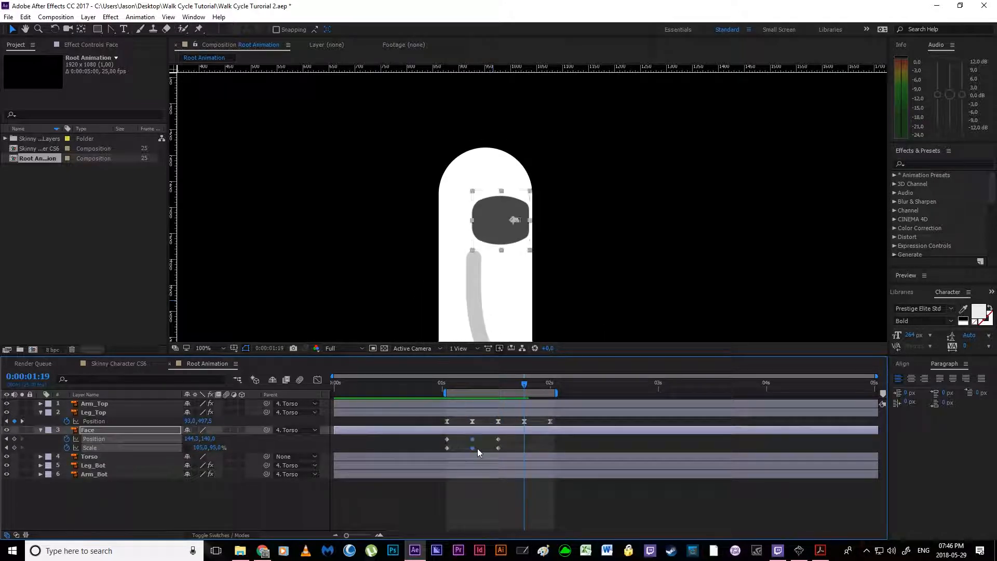
pyautogui.hotkey('ctrl', 'c')
pyautogui.hotkey('ctrl', 'v')
pyautogui.click(462, 439)
# Step: Copy the Face's first Position and Scale keyframes at 0:00:01:01 and paste them at 0:00:02:00
pyautogui.moveTo(526, 385); pyautogui.dragTo(549, 388)
pyautogui.moveTo(440, 435); pyautogui.dragTo(453, 450)
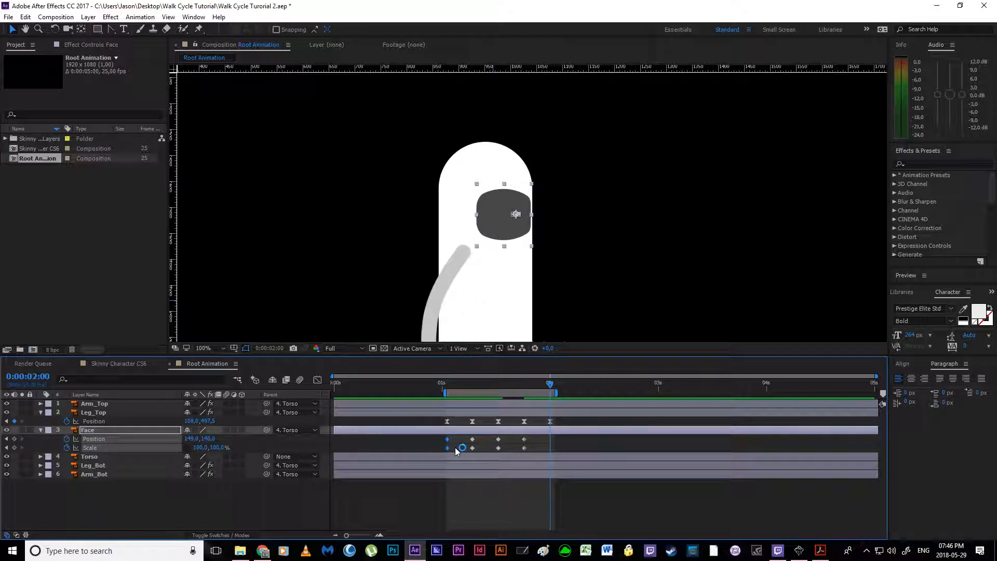
pyautogui.hotkey('ctrl', 'c')
pyautogui.hotkey('ctrl', 'v')
# Step: Shorten the Face's motion path handle at the 0:00:01:07 keyframe to smooth the path into a single S-curve
pyautogui.scroll(6, 492, 249)
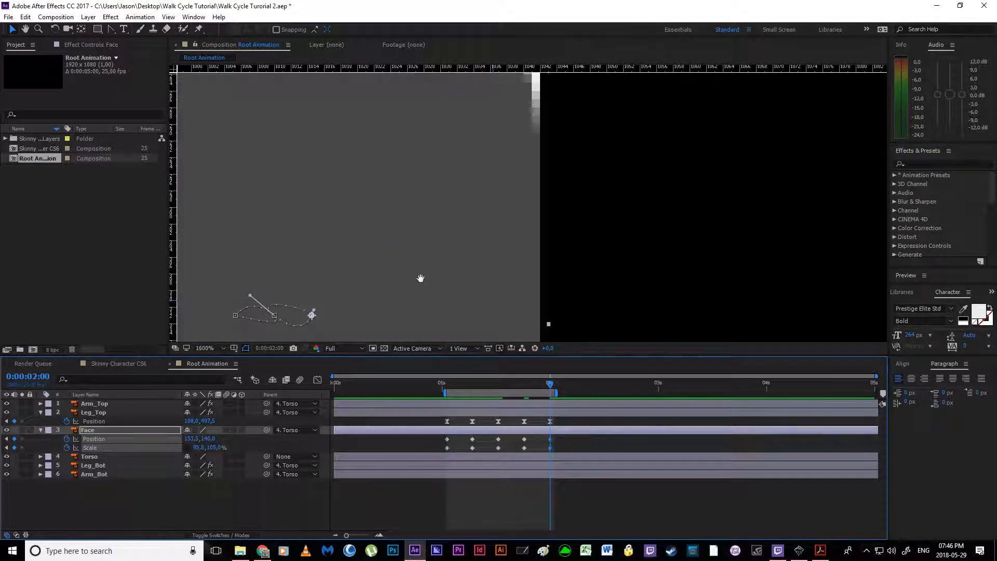
pyautogui.moveTo(391, 315); pyautogui.dragTo(498, 253)
pyautogui.press('v')
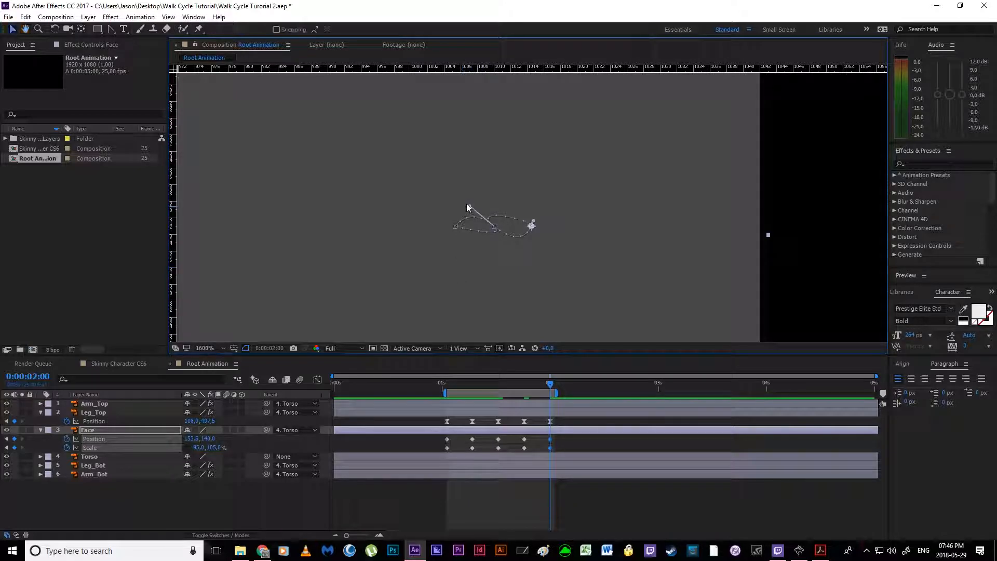
pyautogui.moveTo(465, 219); pyautogui.dragTo(523, 252)
pyautogui.click(494, 226)
pyautogui.moveTo(470, 206); pyautogui.dragTo(475, 212)
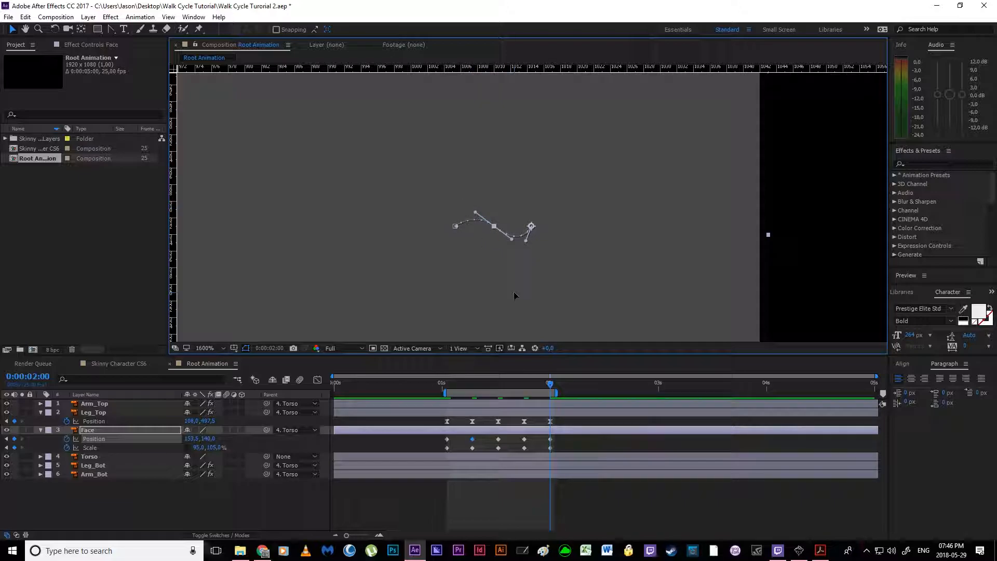
# Step: Apply Easy Ease to all of the Face's Position and Scale keyframes
pyautogui.scroll(-8, 515, 292)
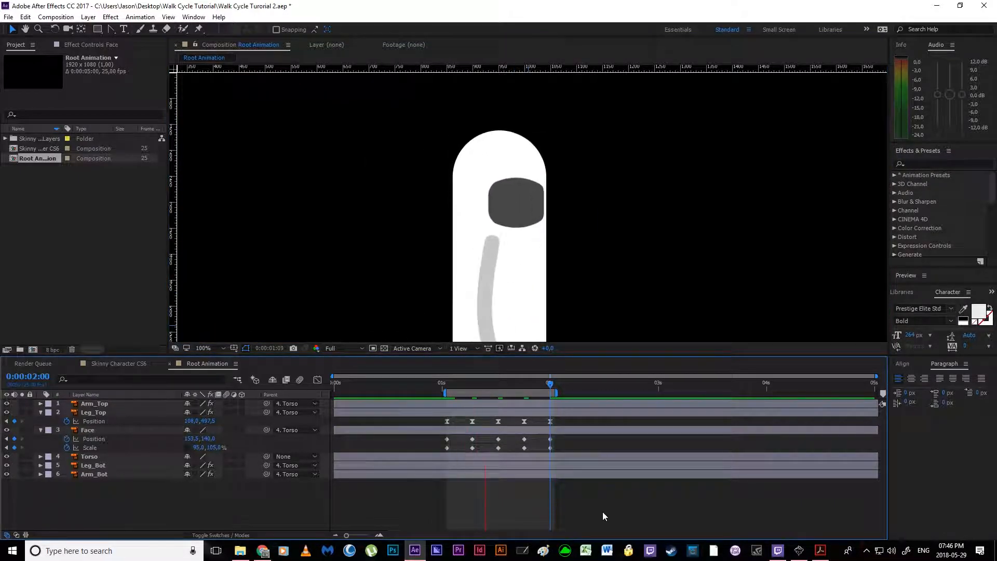
pyautogui.scroll(-4, 510, 311)
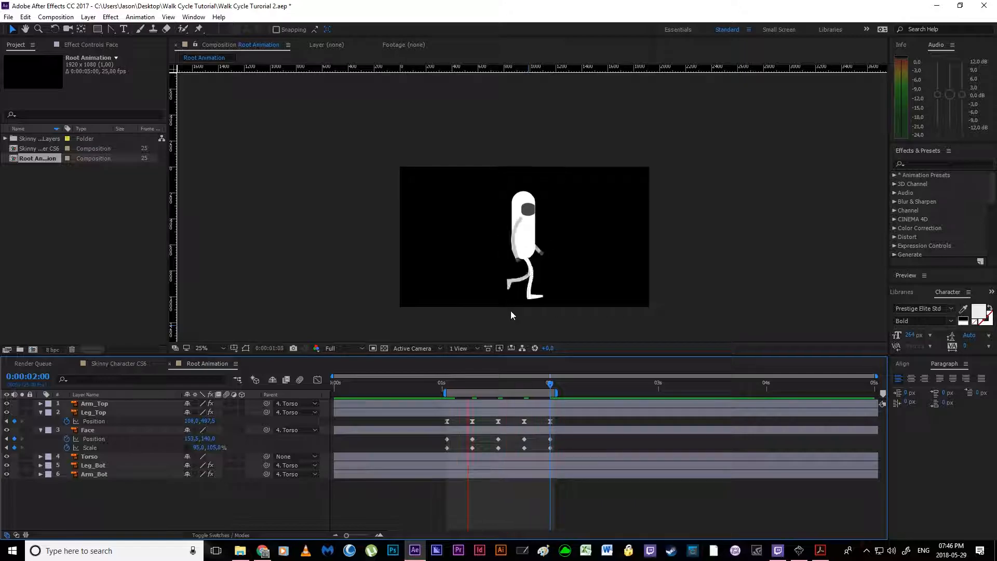
pyautogui.scroll(2, 510, 311)
pyautogui.moveTo(435, 435); pyautogui.dragTo(575, 454)
pyautogui.press('F9')
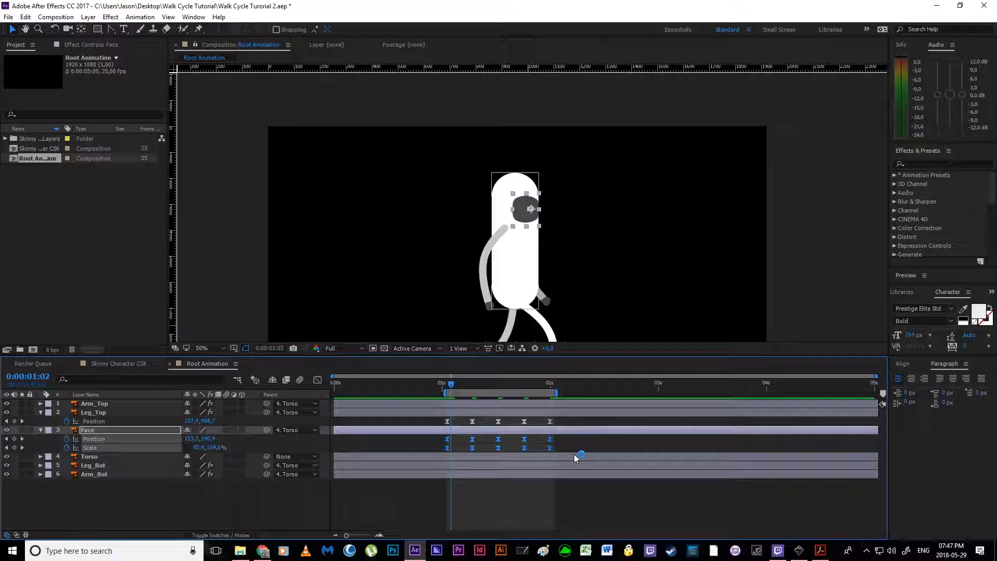
# Step: Play back the walk cycle to check the eased face movement, both close up and with the full character in view
pyautogui.click(669, 499)
pyautogui.press('space')
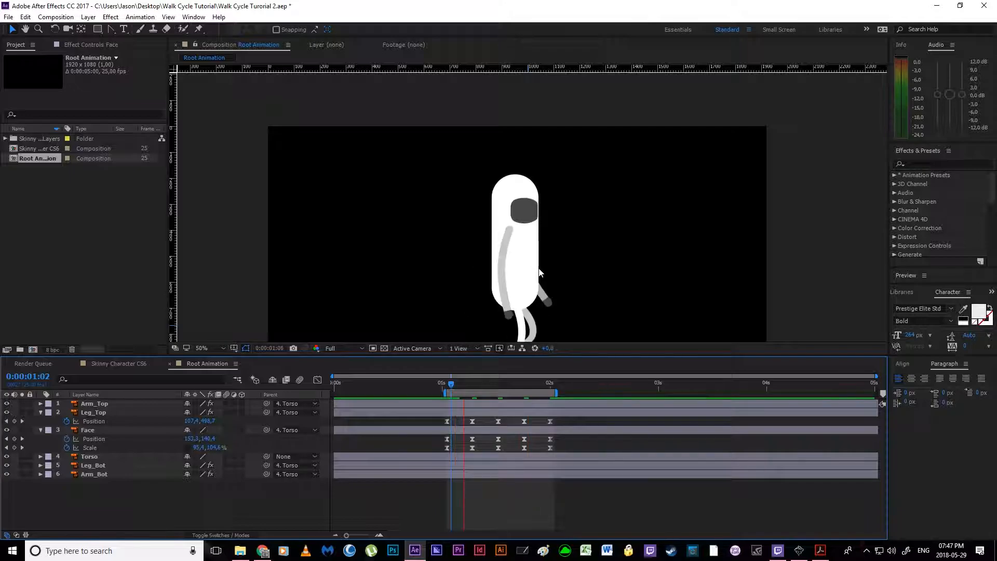
pyautogui.press(',')
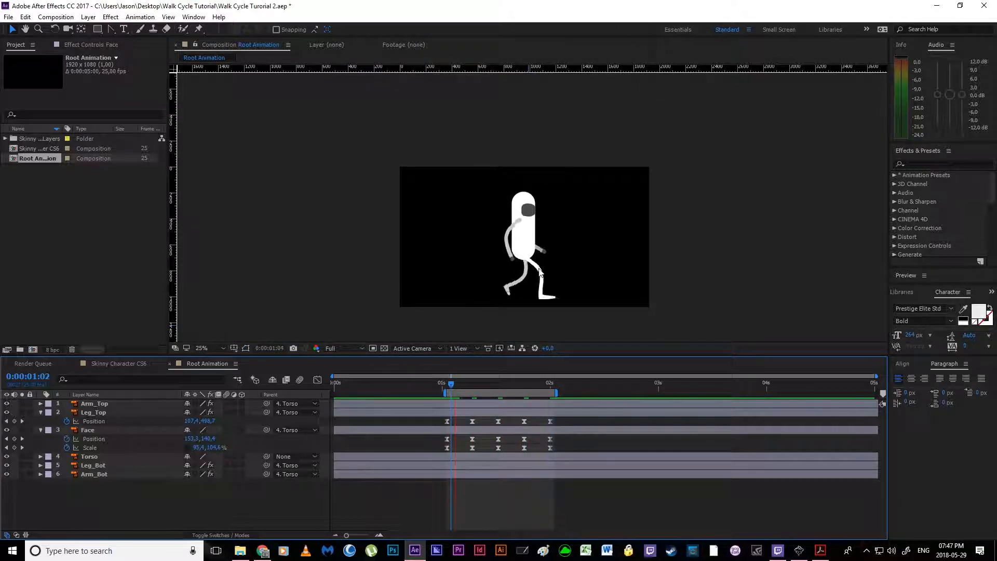
pyautogui.press('space')
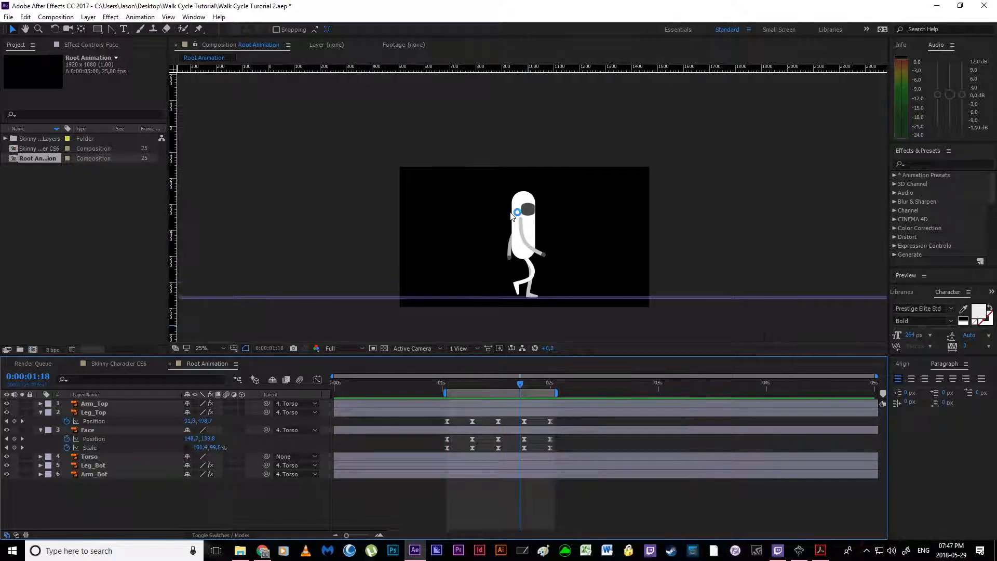
# Step: Set the height of the Face's Scale at 0:00:01:13 to 100%
pyautogui.scroll(2, 516, 240)
pyautogui.scroll(2, 507, 234)
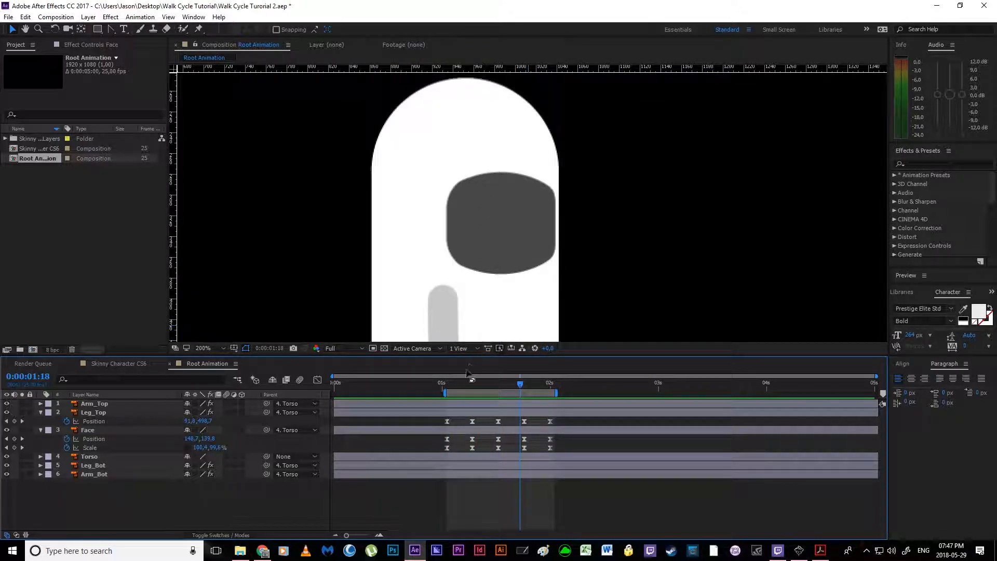
pyautogui.click(450, 387)
pyautogui.moveTo(450, 388); pyautogui.dragTo(498, 391)
pyautogui.click(214, 448)
pyautogui.write('100')
pyautogui.press('Return')
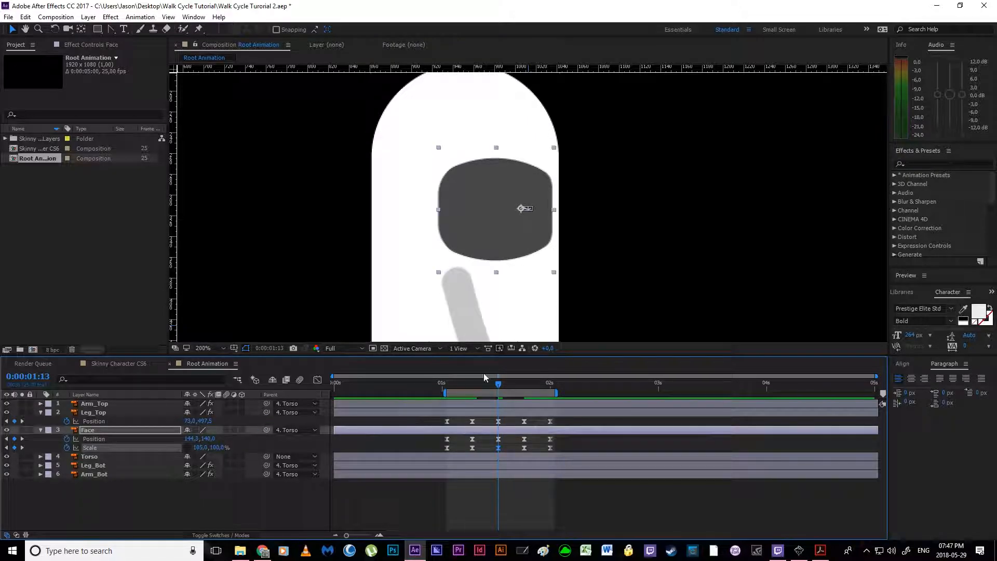
# Step: Scrub and play back the walk cycle to check the face's adjusted stretching
pyautogui.moveTo(499, 385); pyautogui.dragTo(546, 391)
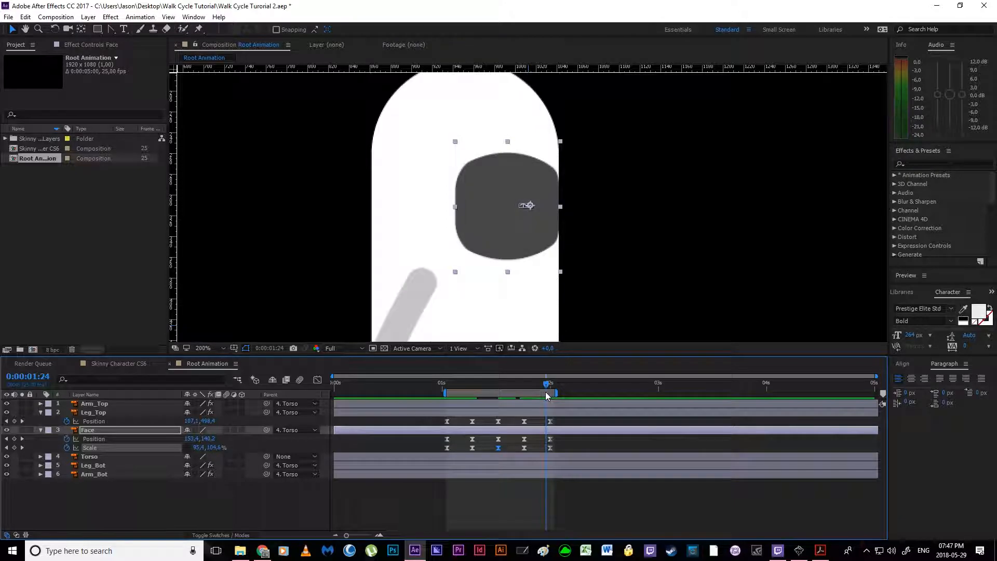
pyautogui.click(532, 498)
pyautogui.press('space')
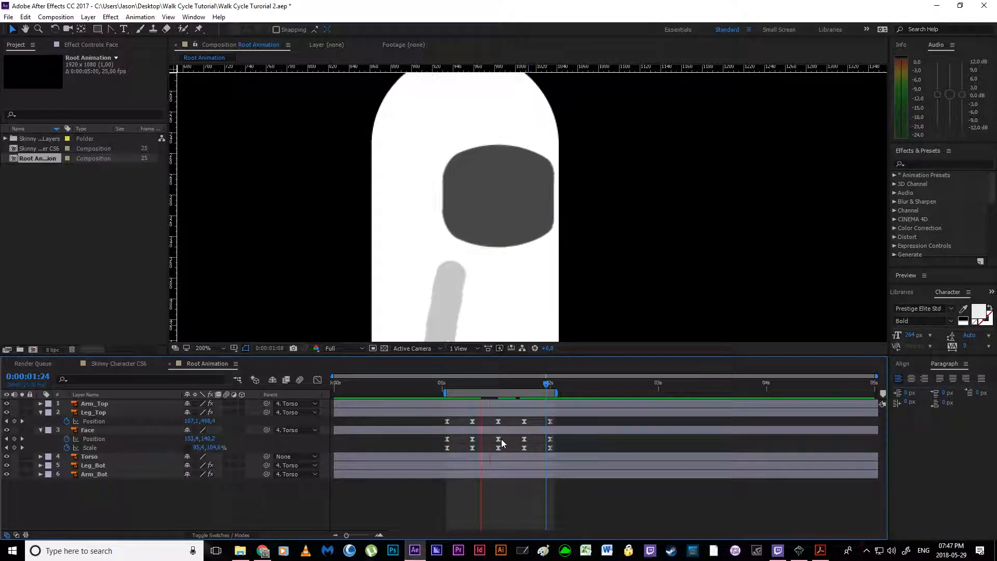
pyautogui.scroll(-5, 466, 280)
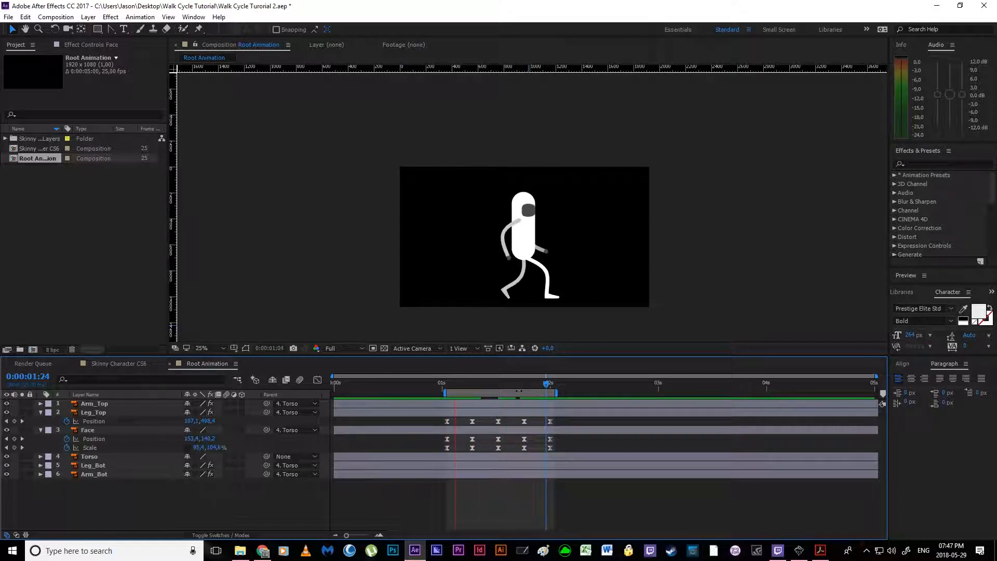
pyautogui.press('space')
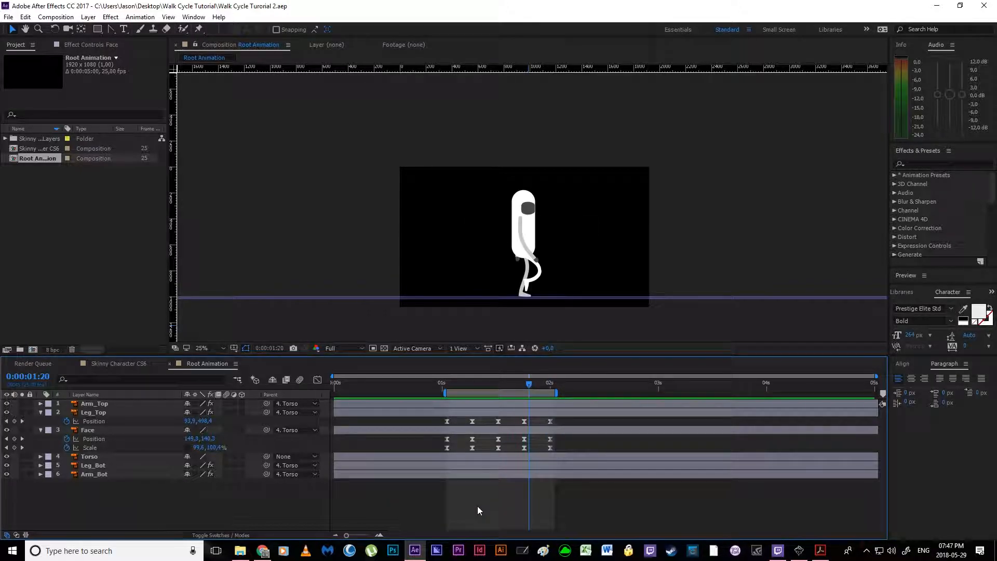
# Step: Save the project as a new file named Walk Cycle Turorial 3
pyautogui.hotkey('ctrl', 'shift', 's')
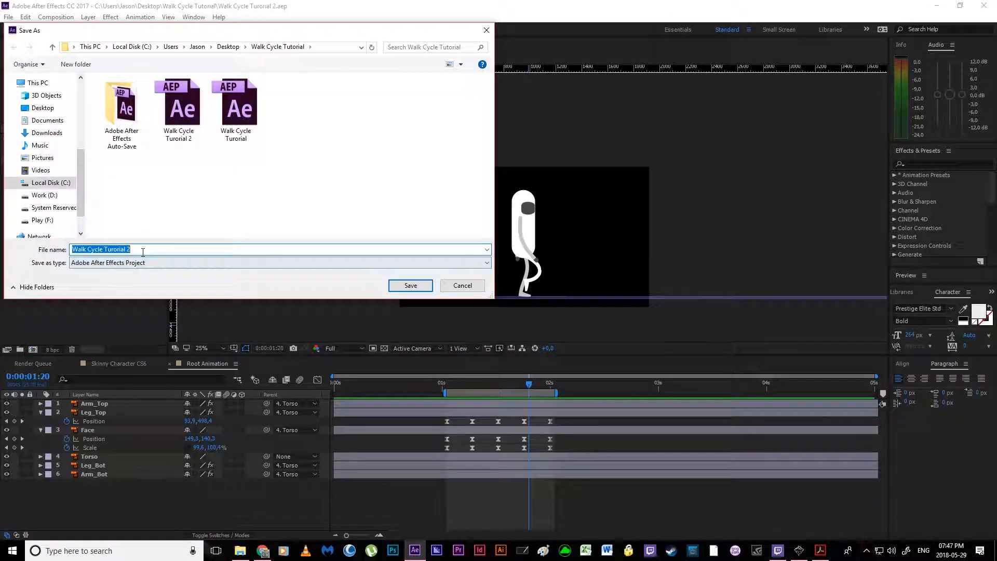
pyautogui.click(143, 252)
pyautogui.press('BackSpace')
pyautogui.write('3')
pyautogui.press('Return')
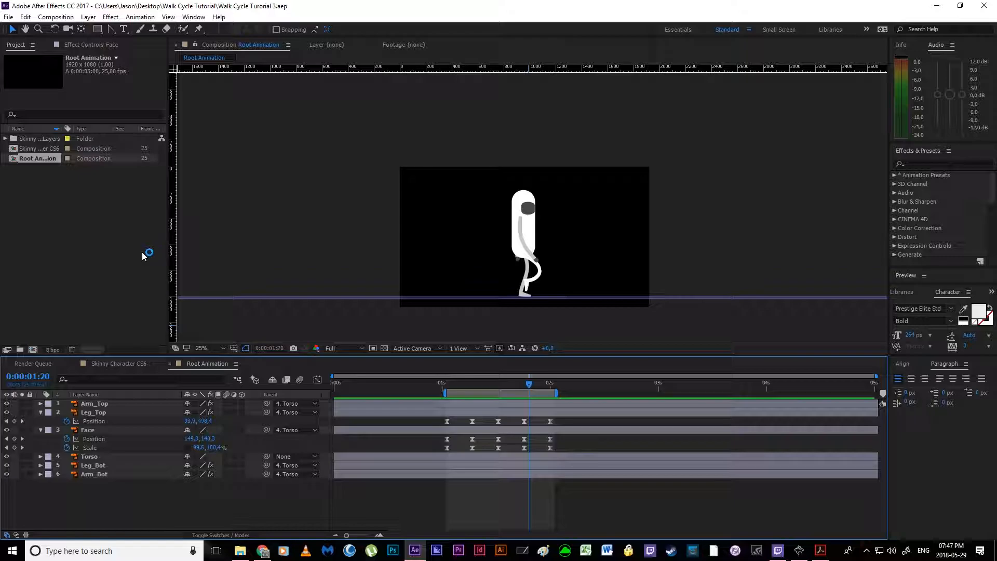
# Step: Go to 0:00:01:01 and reveal the keyframed properties of all six layers
pyautogui.moveTo(534, 384); pyautogui.dragTo(447, 391)
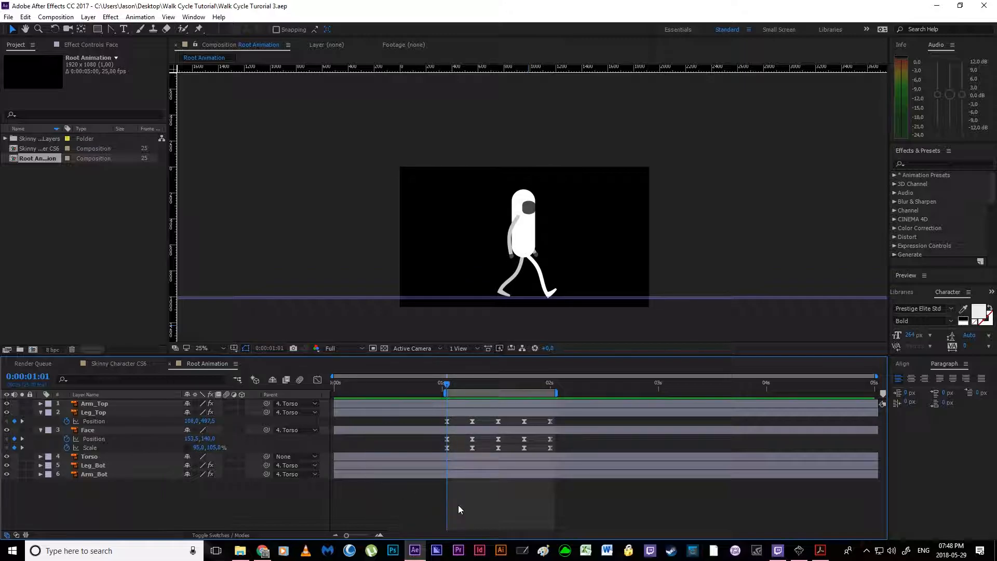
pyautogui.click(108, 406)
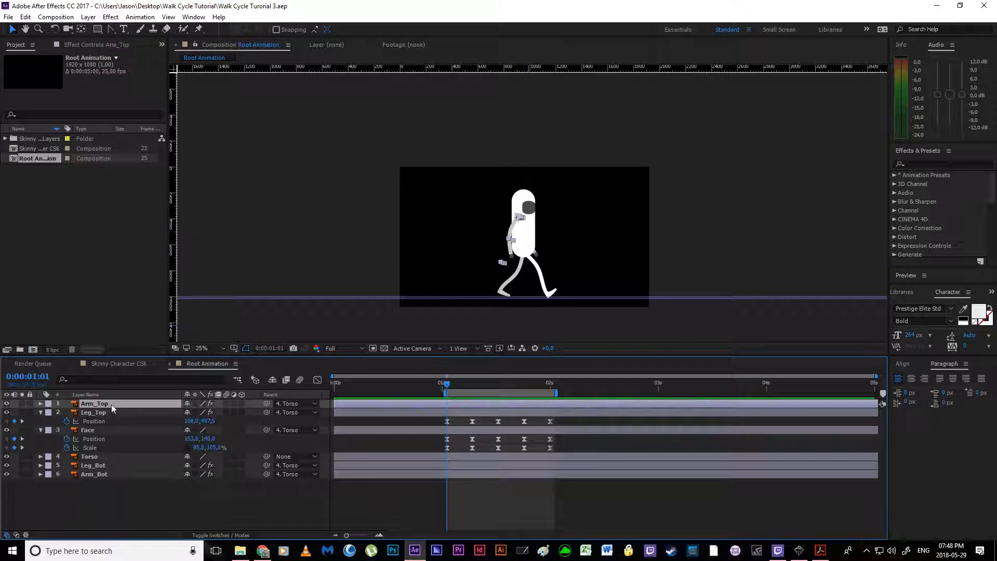
pyautogui.moveTo(61, 515); pyautogui.dragTo(117, 384)
pyautogui.press('u')
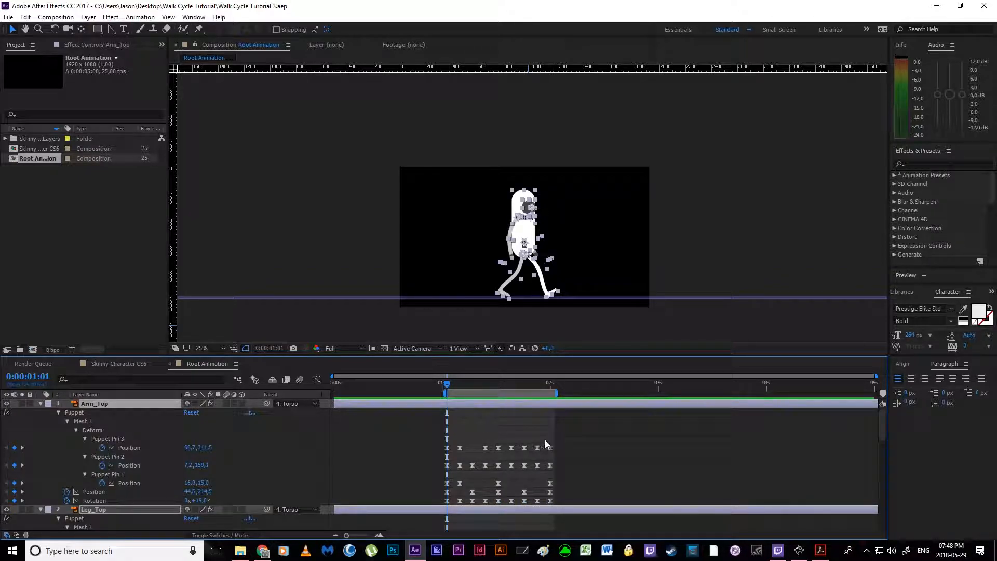
pyautogui.click(519, 437)
pyautogui.scroll(-15, 519, 436)
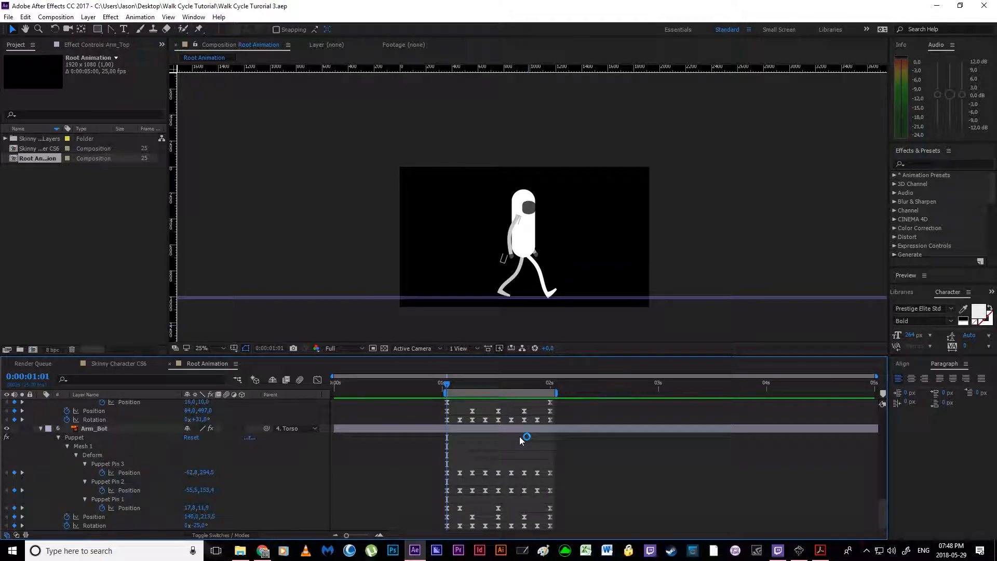
pyautogui.scroll(15, 520, 437)
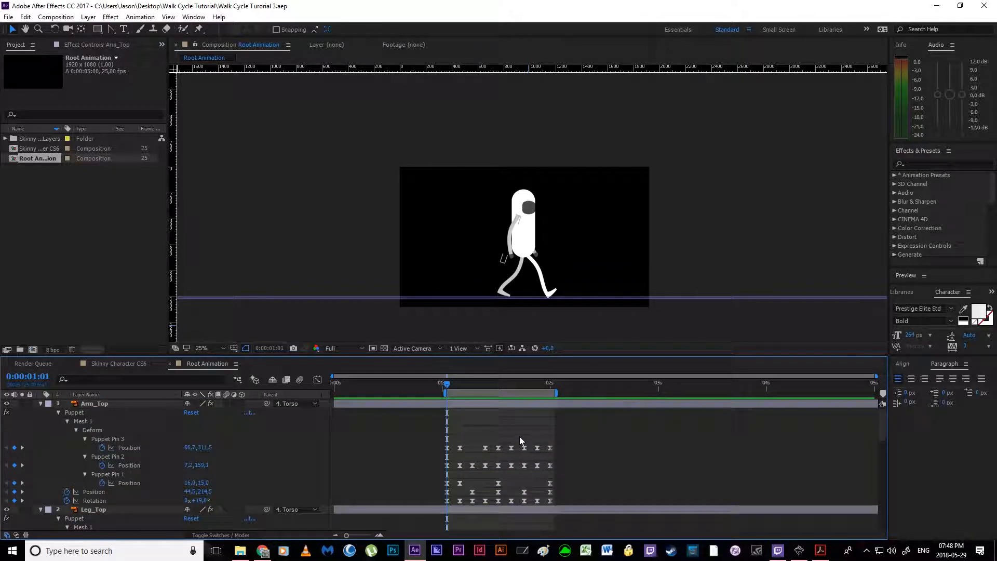
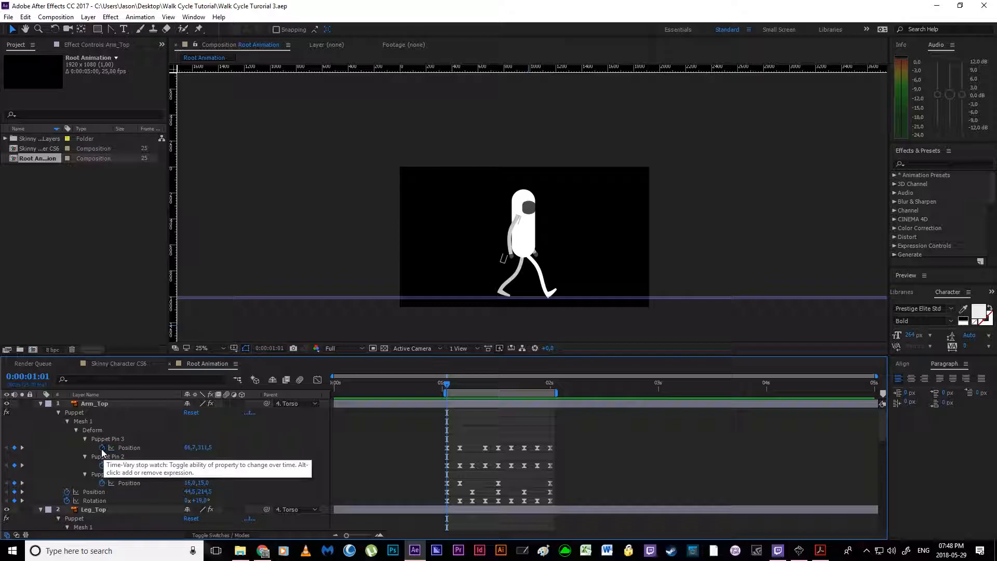
# Step: Give the Position of Arm_Top's Puppet Pin 3 the expression loopOut("cycle");
pyautogui.keyDown('alt'); pyautogui.click(102, 448); pyautogui.keyUp('alt')
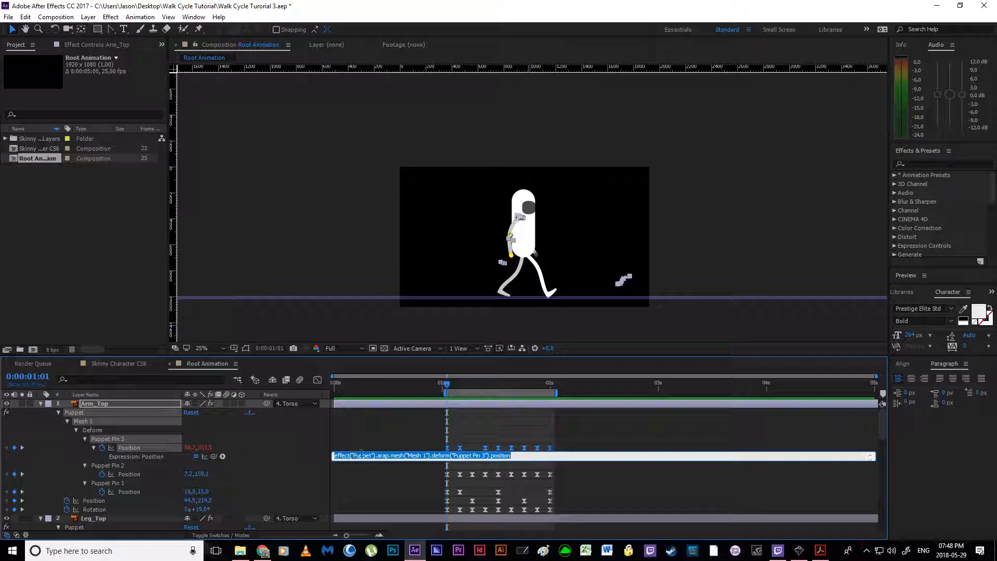
pyautogui.click(510, 462)
pyautogui.click(513, 458)
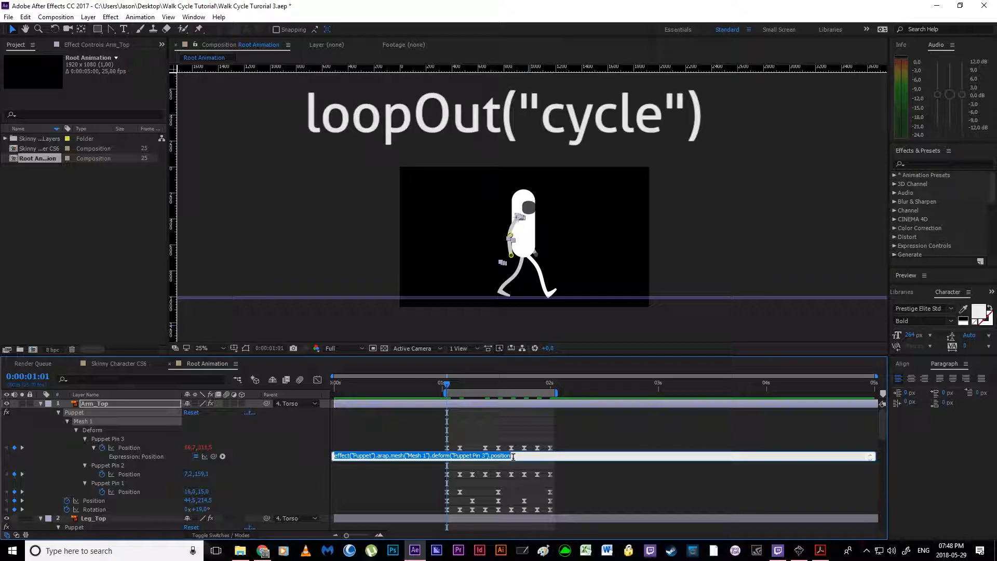
pyautogui.press('BackSpace')
pyautogui.write('loop')
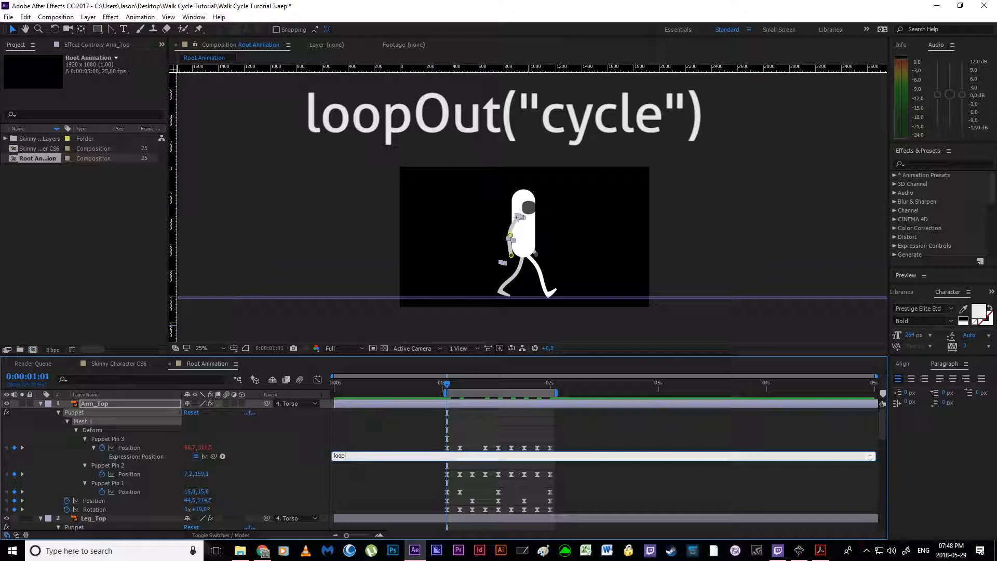
pyautogui.write('Ou')
pyautogui.write('t(@')
pyautogui.write('"')
pyautogui.write('cyc')
pyautogui.write('le")')
pyautogui.write(';')
pyautogui.click(576, 466)
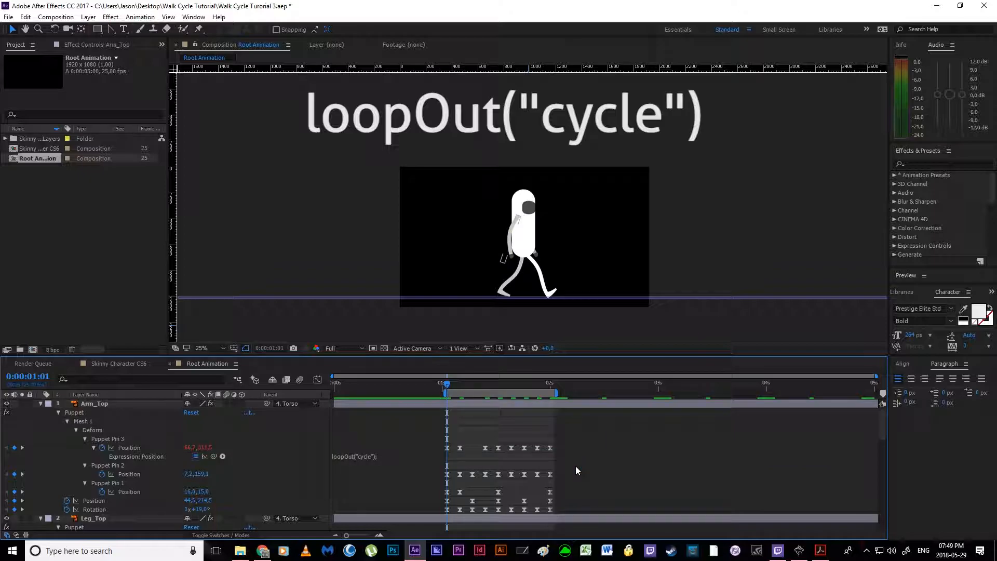
# Step: Copy the loopOut("cycle"); expression from Puppet Pin 3 to the Position of Arm_Top's Puppet Pins 2 and 1
pyautogui.click(401, 456)
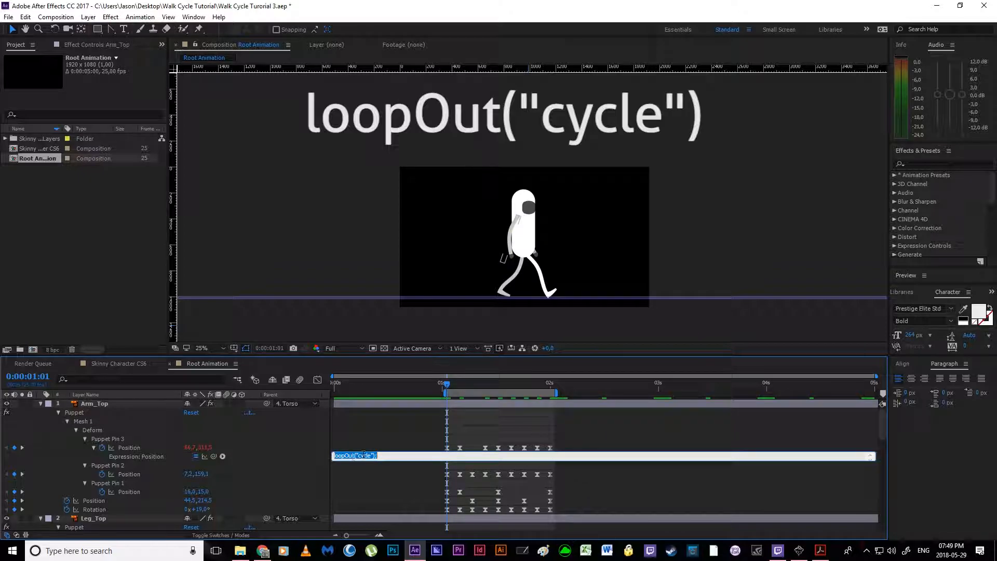
pyautogui.click(442, 433)
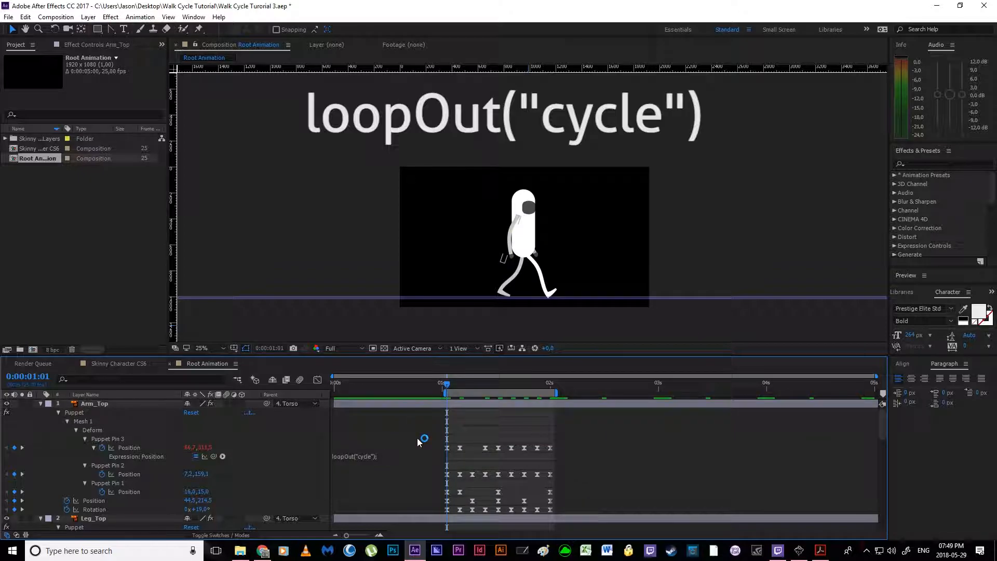
pyautogui.click(353, 456)
pyautogui.hotkey('ctrl', 'c')
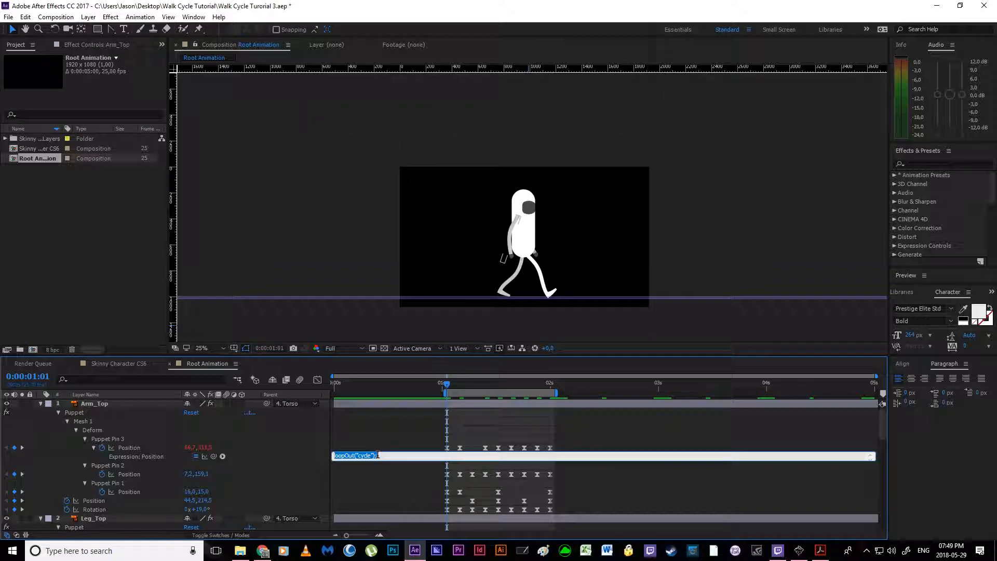
pyautogui.keyDown('alt'); pyautogui.click(102, 476); pyautogui.keyUp('alt')
pyautogui.hotkey('ctrl', 'v')
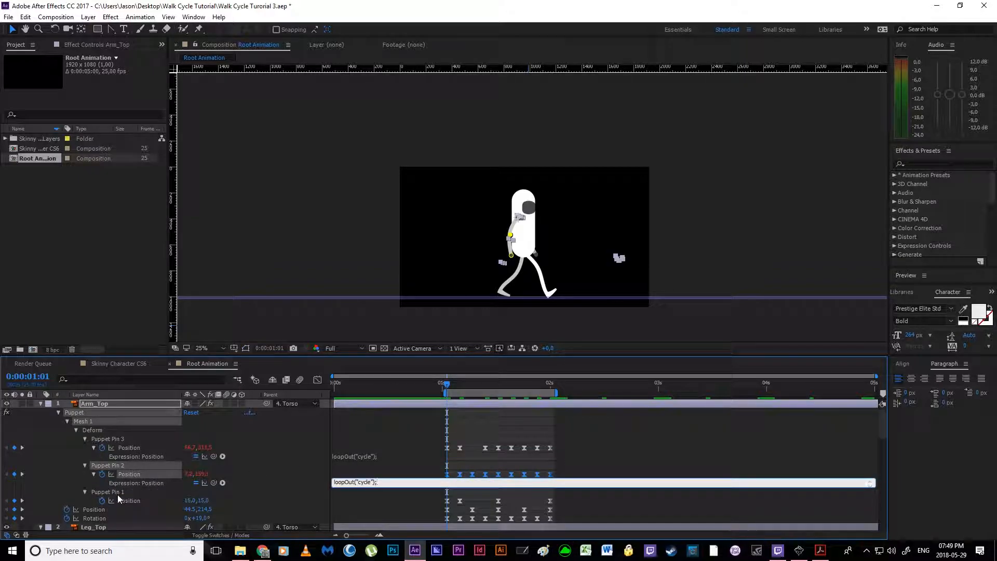
pyautogui.keyDown('alt'); pyautogui.click(101, 500); pyautogui.keyUp('alt')
pyautogui.hotkey('ctrl', 'v')
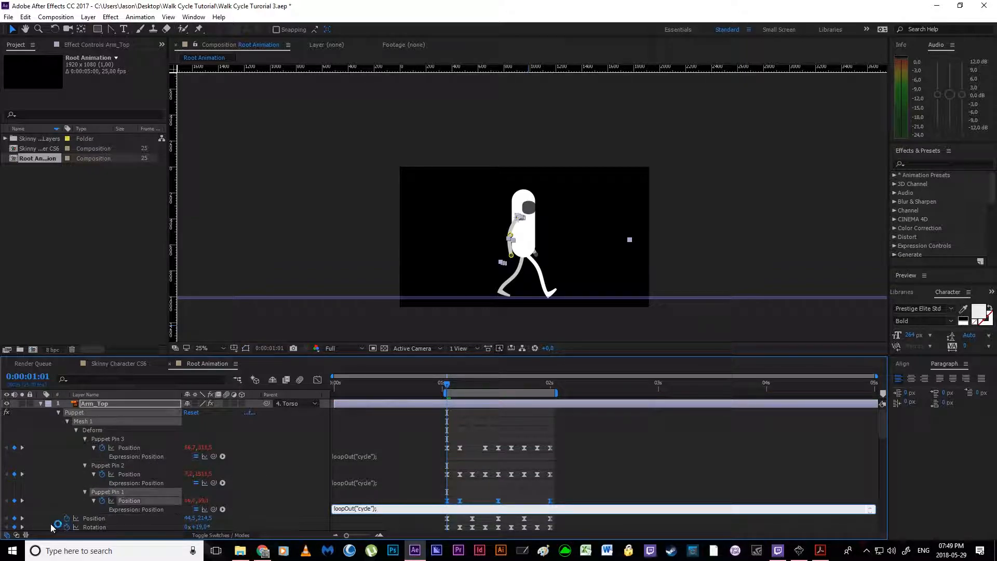
# Step: Apply the copied loopOut("cycle"); expression to Arm_Top's layer Position and Rotation
pyautogui.keyDown('alt'); pyautogui.click(67, 518); pyautogui.keyUp('alt')
pyautogui.hotkey('ctrl', 'v')
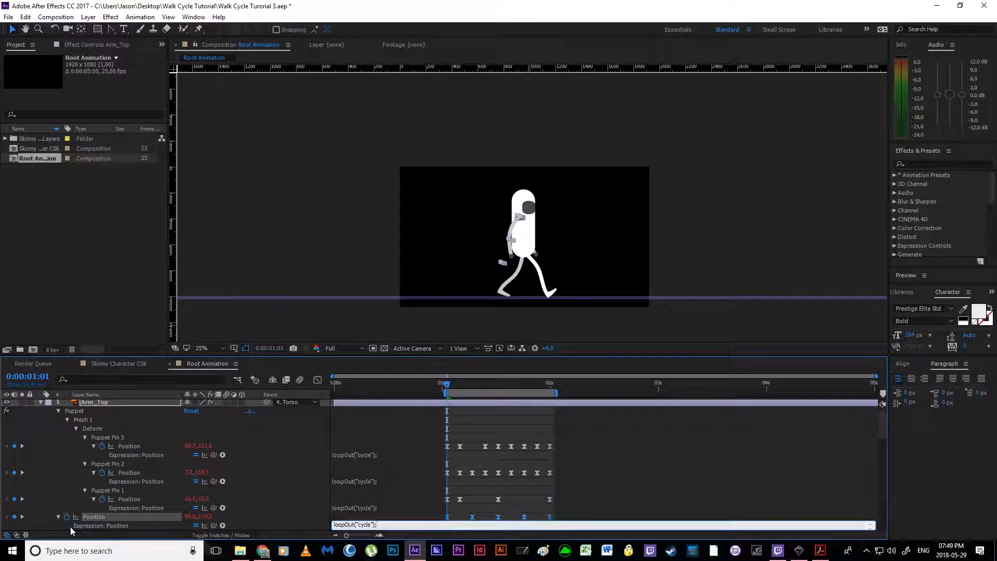
pyautogui.scroll(-3, 71, 524)
pyautogui.keyDown('alt'); pyautogui.click(69, 455); pyautogui.keyUp('alt')
pyautogui.hotkey('ctrl', 'v')
pyautogui.scroll(-3, 466, 482)
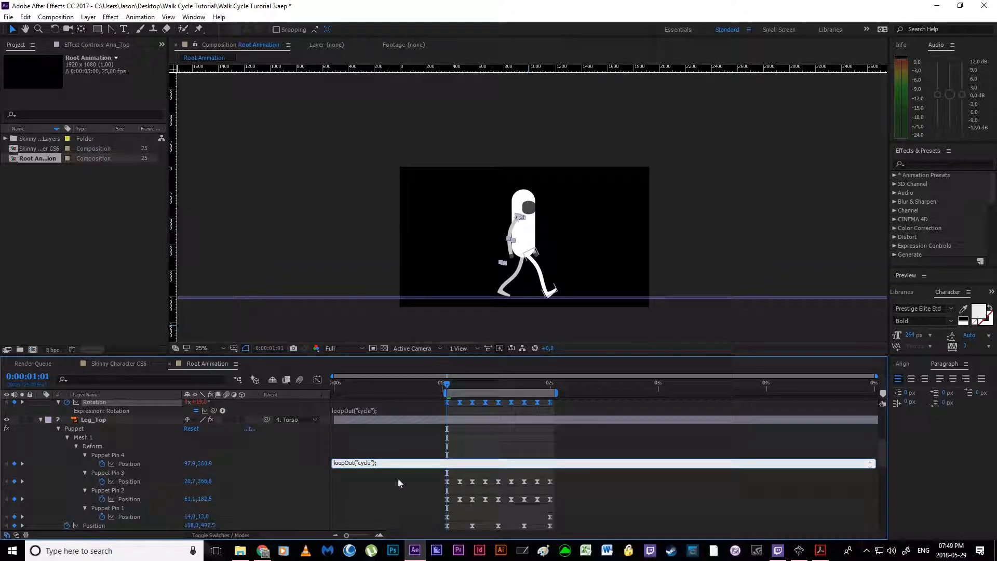
pyautogui.click(583, 427)
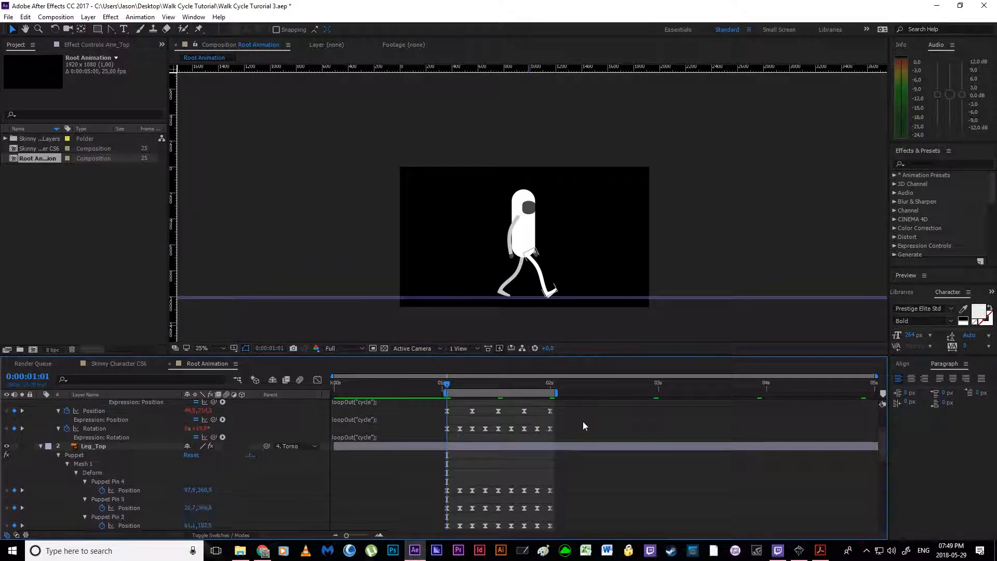
# Step: Apply the loopOut("cycle"); expression to the Position of all four puppet pins on Leg_Top
pyautogui.scroll(1, 437, 469)
pyautogui.keyDown('alt'); pyautogui.click(102, 465); pyautogui.keyUp('alt')
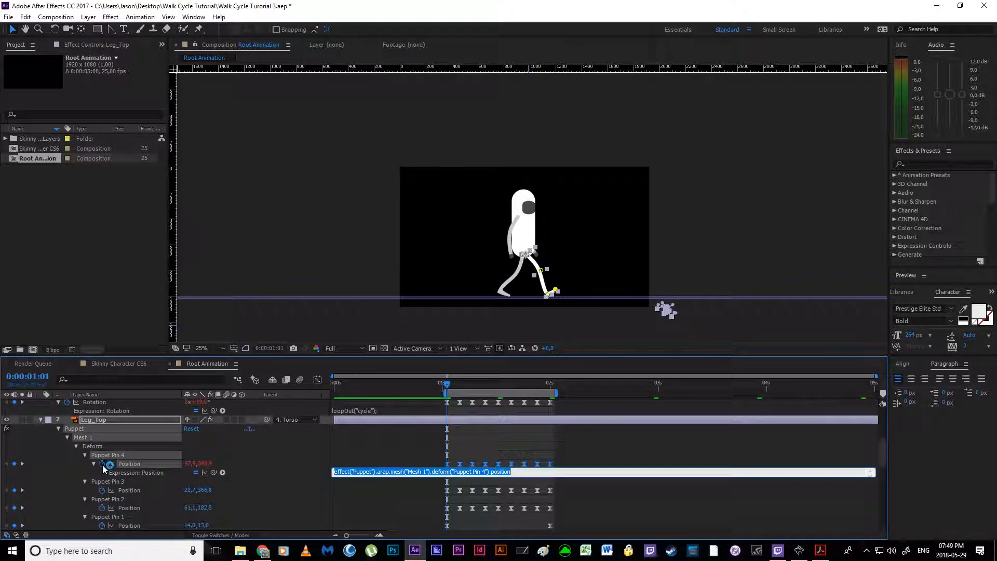
pyautogui.hotkey('ctrl', 'v')
pyautogui.scroll(-1, 102, 466)
pyautogui.keyDown('alt'); pyautogui.click(102, 465); pyautogui.keyUp('alt')
pyautogui.hotkey('ctrl', 'v')
pyautogui.keyDown('alt'); pyautogui.click(102, 491); pyautogui.keyUp('alt')
pyautogui.hotkey('ctrl', 'v')
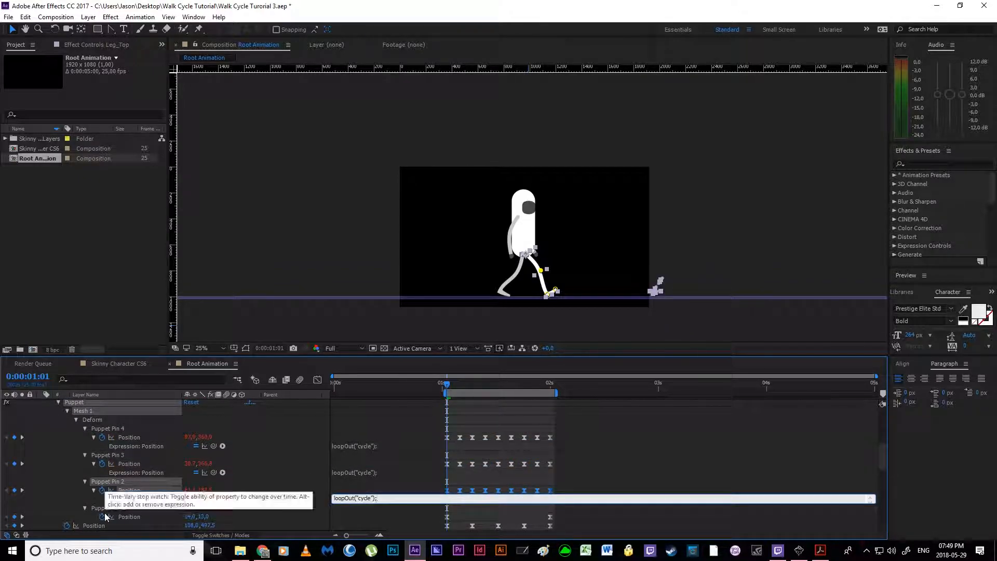
pyautogui.keyDown('alt'); pyautogui.click(102, 517); pyautogui.keyUp('alt')
pyautogui.hotkey('ctrl', 'v')
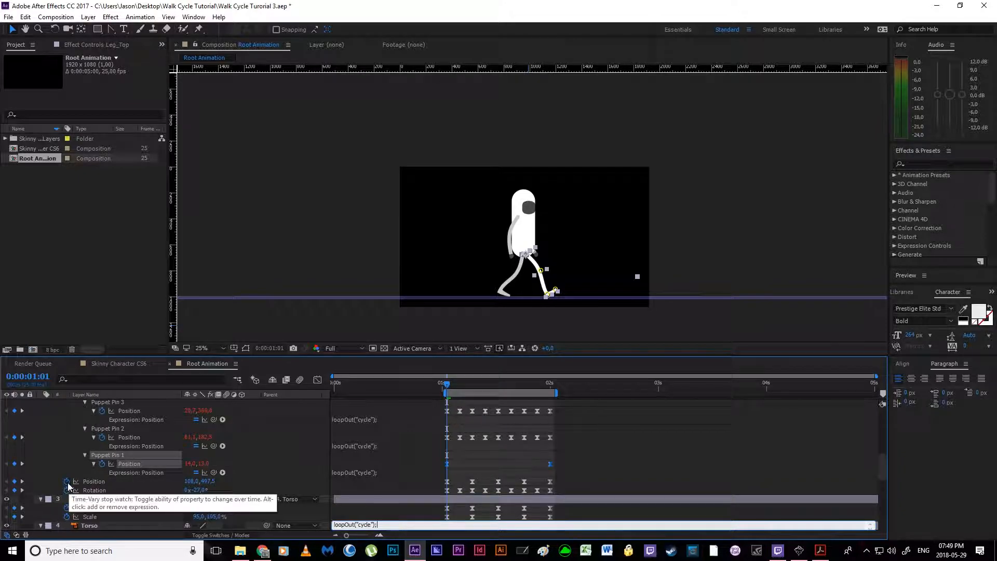
# Step: Loop Leg_Top's layer Position and Rotation with the loopOut("cycle"); expression
pyautogui.keyDown('alt'); pyautogui.click(67, 482); pyautogui.keyUp('alt')
pyautogui.hotkey('ctrl', 'v')
pyautogui.keyDown('alt'); pyautogui.click(66, 500); pyautogui.keyUp('alt')
pyautogui.hotkey('ctrl', 'v')
pyautogui.click(419, 460)
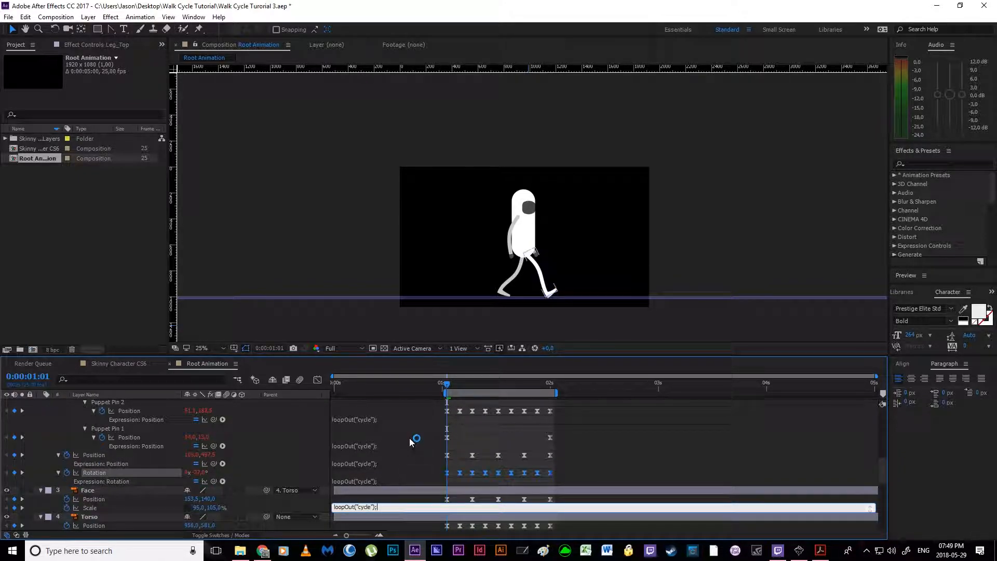
pyautogui.scroll(-1, 428, 443)
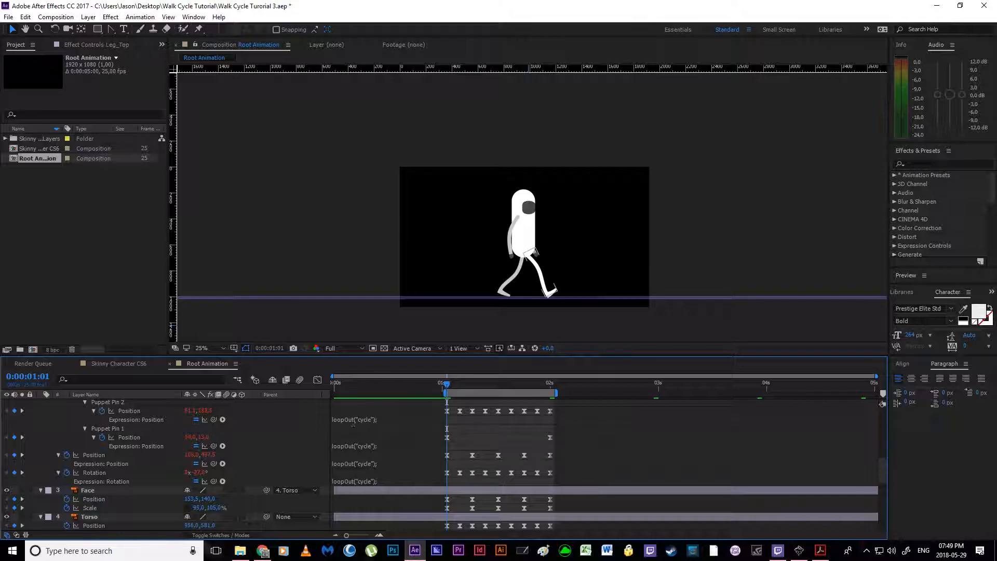
# Step: Add the loopOut("cycle"); expression to the Face layer's Position and Scale
pyautogui.scroll(-3, 156, 466)
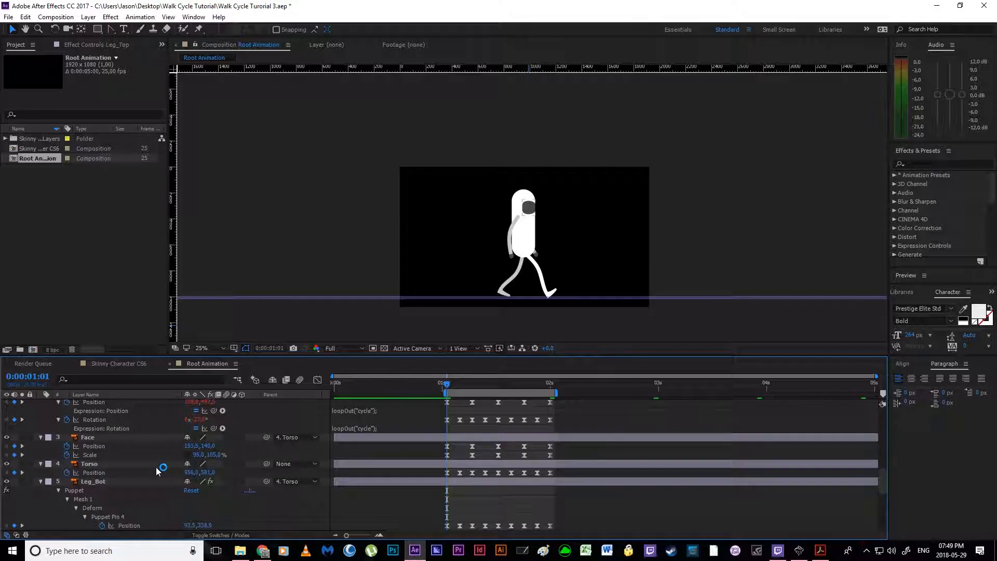
pyautogui.keyDown('alt'); pyautogui.click(67, 446); pyautogui.keyUp('alt')
pyautogui.hotkey('ctrl', 'v')
pyautogui.keyDown('alt'); pyautogui.click(67, 463); pyautogui.keyUp('alt')
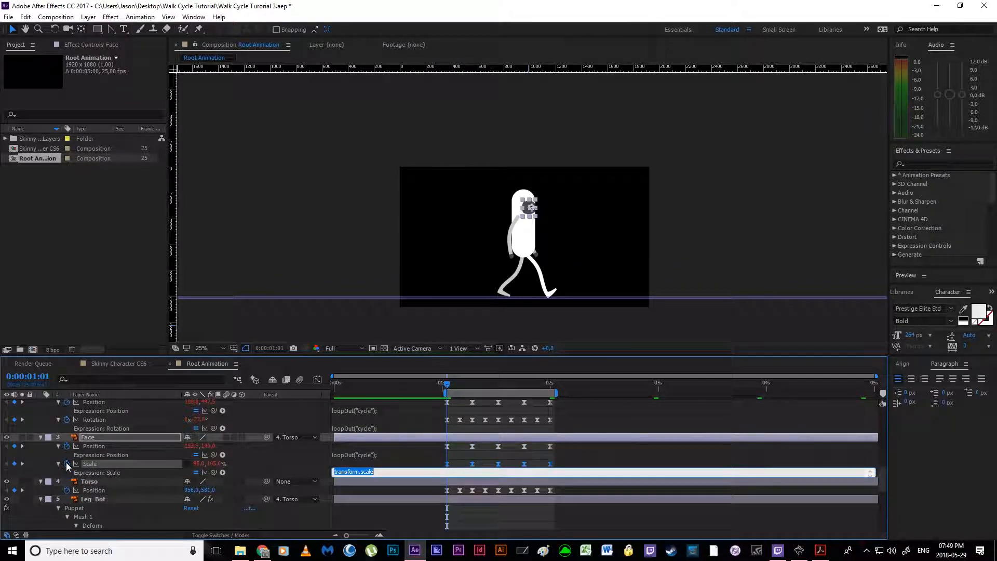
pyautogui.hotkey('ctrl', 'v')
# Step: Add the loopOut("cycle"); expression to the Torso layer's Position
pyautogui.scroll(-2, 67, 464)
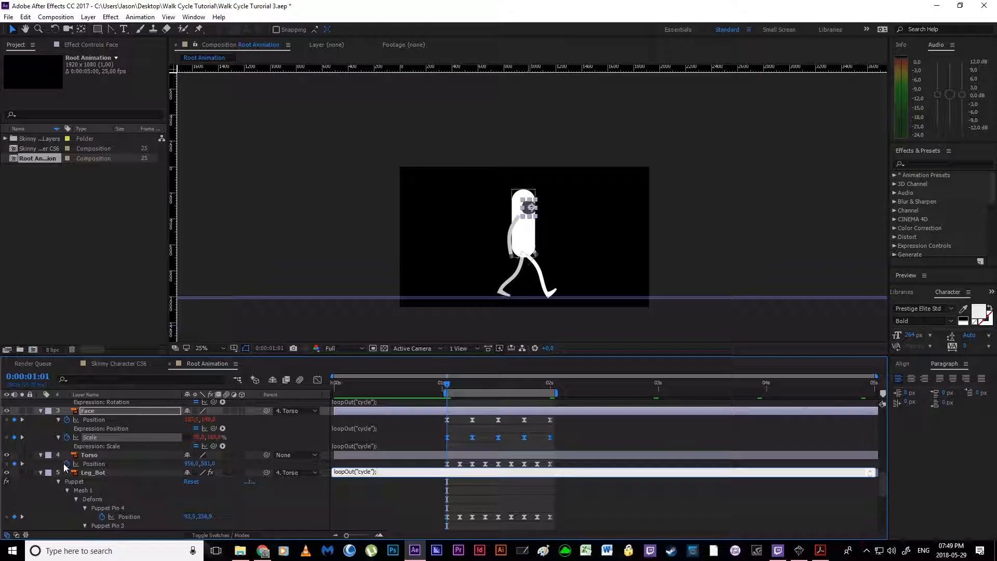
pyautogui.keyDown('alt'); pyautogui.click(63, 463); pyautogui.keyUp('alt')
pyautogui.hotkey('ctrl', 'v')
pyautogui.scroll(-2, 101, 469)
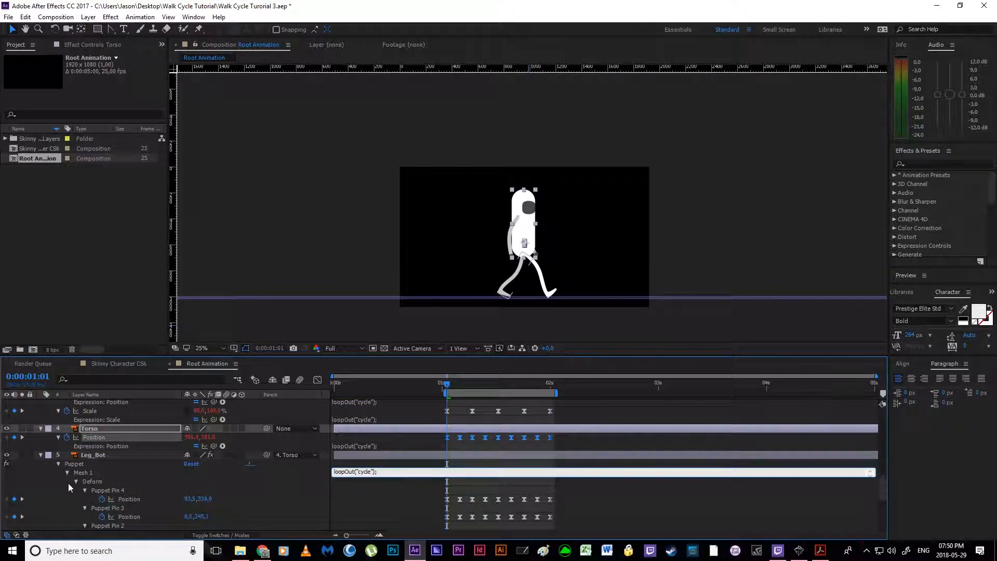
# Step: Apply the loopOut("cycle"); expression to the Position of Puppet Pins 4, 3, 2 and 1 on Leg_Bot
pyautogui.scroll(-2, 92, 491)
pyautogui.keyDown('alt'); pyautogui.click(102, 473); pyautogui.keyUp('alt')
pyautogui.hotkey('ctrl', 'v')
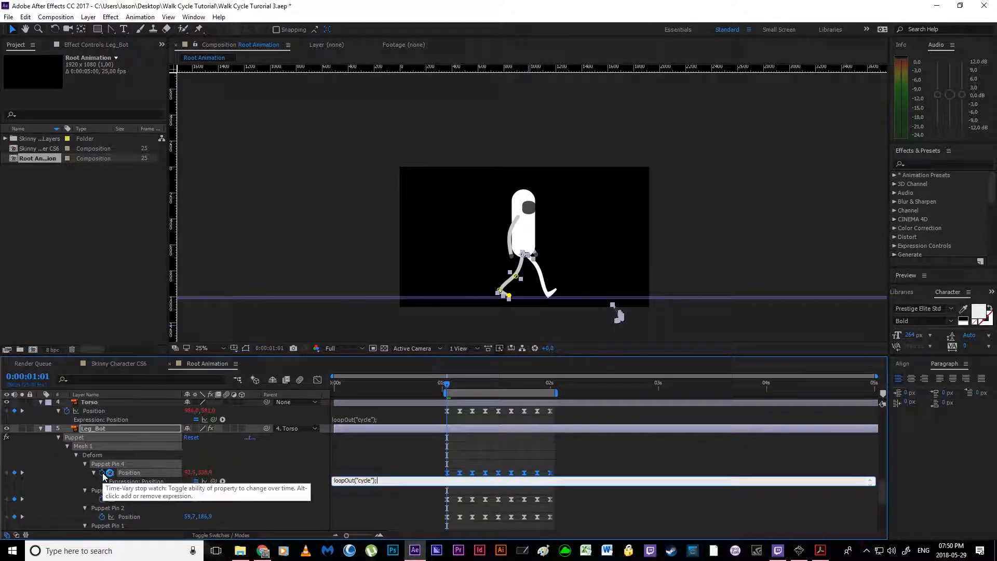
pyautogui.keyDown('alt'); pyautogui.click(102, 500); pyautogui.keyUp('alt')
pyautogui.write('loopOut("cycle");')
pyautogui.scroll(-2, 99, 500)
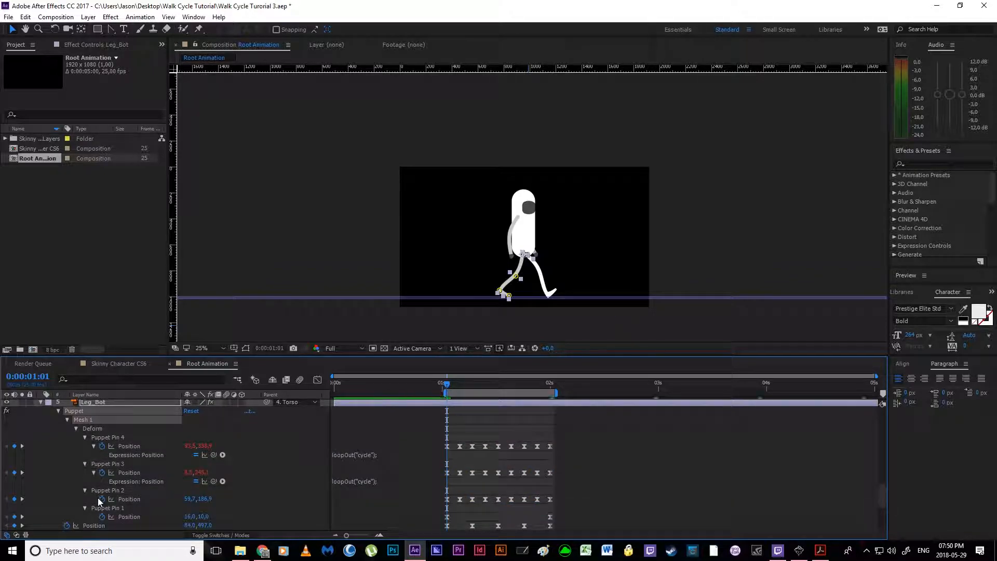
pyautogui.keyDown('alt'); pyautogui.click(102, 500); pyautogui.keyUp('alt')
pyautogui.write('loopOut("cycle");')
pyautogui.scroll(-2, 104, 503)
pyautogui.keyDown('alt'); pyautogui.click(101, 499); pyautogui.keyUp('alt')
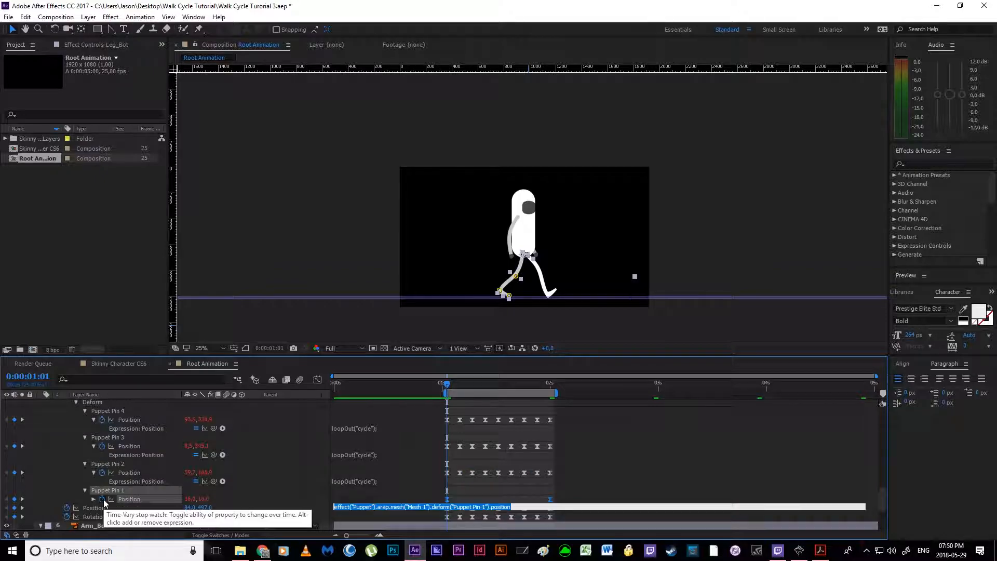
pyautogui.write('loopOut("cycle");')
# Step: Loop Leg_Bot's layer Position and Rotation with the loopOut("cycle"); expression
pyautogui.scroll(-2, 104, 503)
pyautogui.keyDown('alt'); pyautogui.click(68, 489); pyautogui.keyUp('alt')
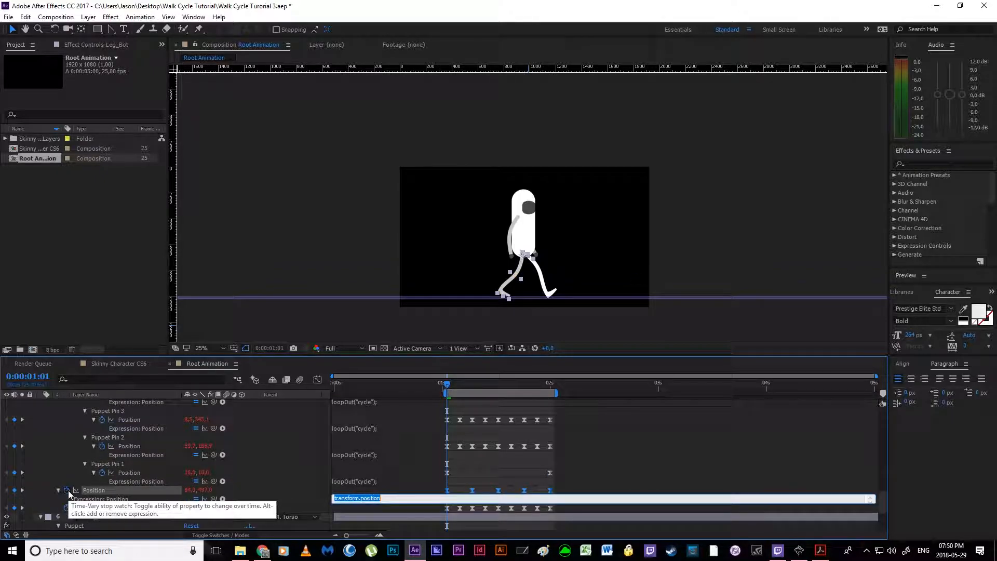
pyautogui.write('loopOut("cycle");')
pyautogui.scroll(-2, 68, 490)
pyautogui.keyDown('alt'); pyautogui.click(67, 481); pyautogui.keyUp('alt')
pyautogui.write('loopOut("cycle");')
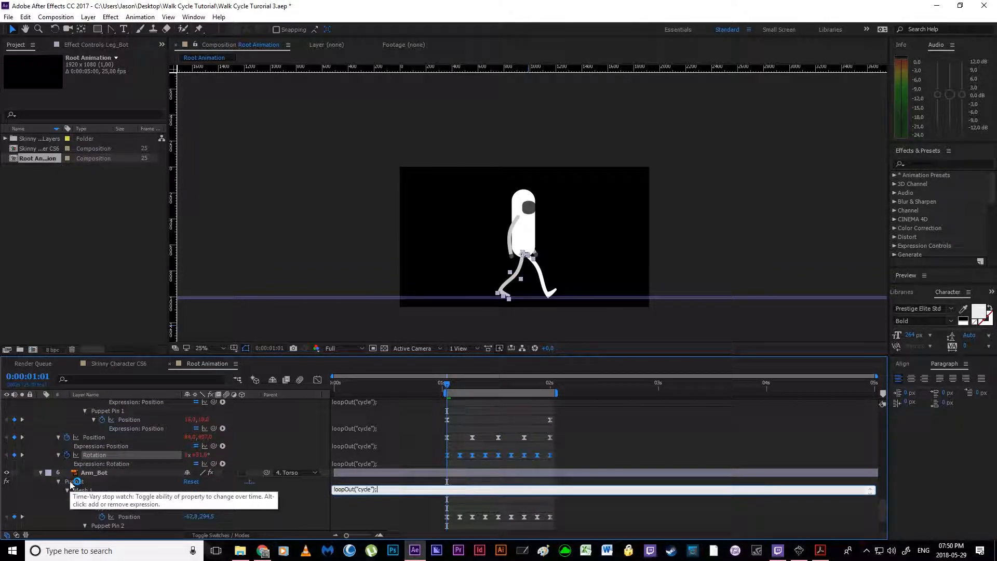
# Step: Apply the loopOut("cycle"); expression to the Position of Puppet Pins 3, 2 and 1 on Arm_Bot
pyautogui.scroll(-2, 70, 484)
pyautogui.click(323, 418)
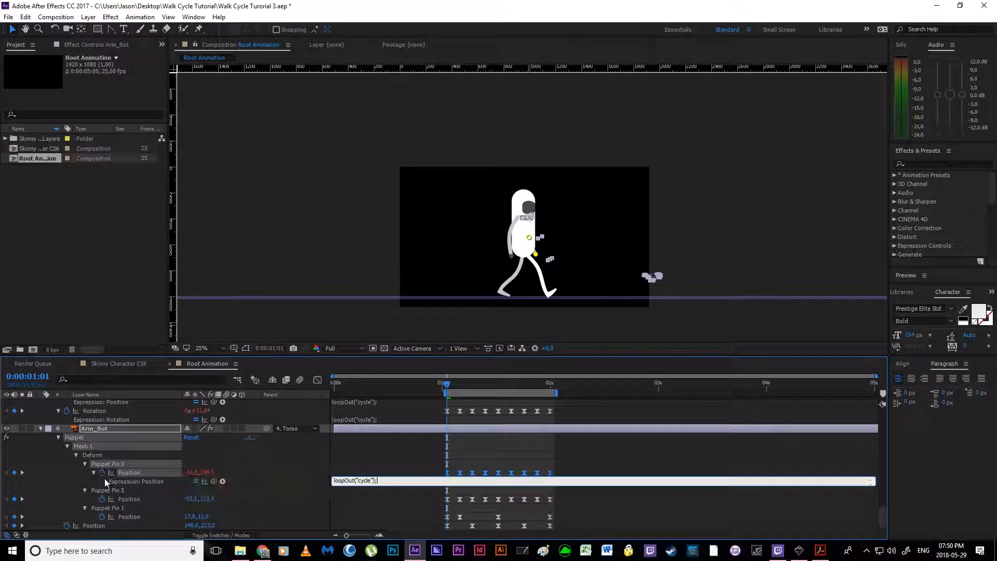
pyautogui.scroll(-1, 104, 468)
pyautogui.keyDown('alt'); pyautogui.click(102, 490); pyautogui.keyUp('alt')
pyautogui.write('loopOut("cycle");')
pyautogui.scroll(-1, 114, 503)
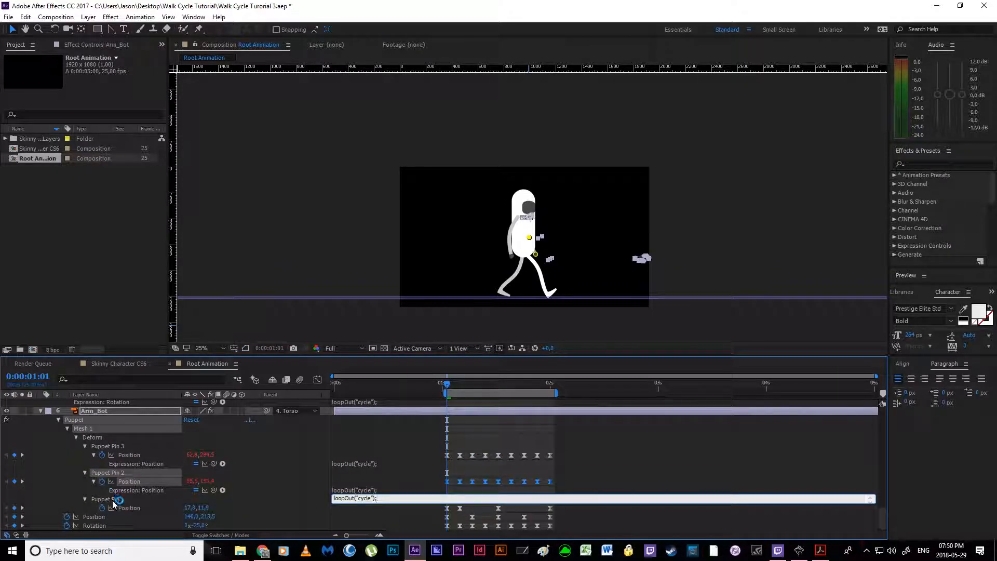
pyautogui.keyDown('alt'); pyautogui.click(104, 508); pyautogui.keyUp('alt')
pyautogui.write('loopOut("cycle");')
# Step: Loop Arm_Bot's layer Position and Rotation with the loopOut("cycle"); expression
pyautogui.scroll(-1, 107, 509)
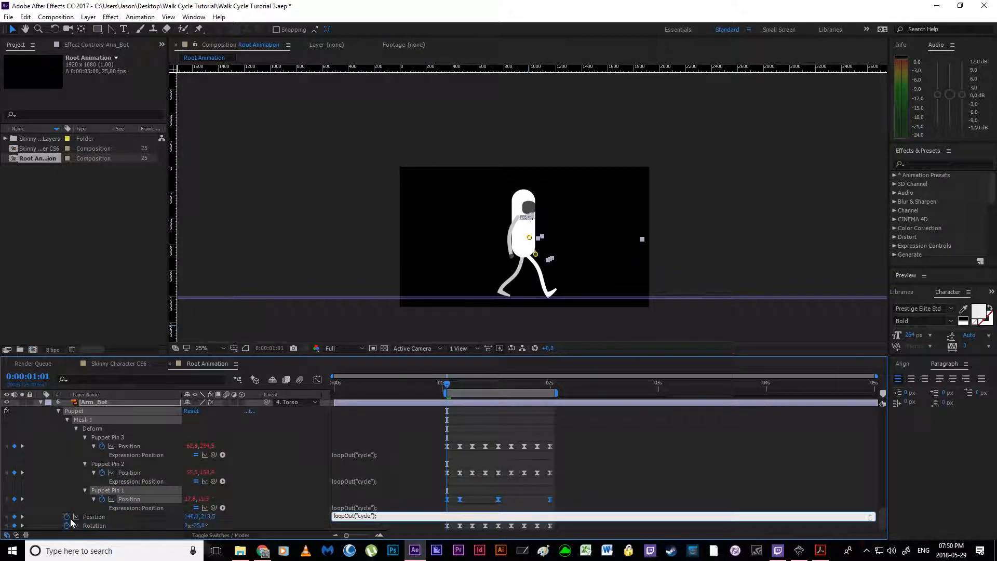
pyautogui.keyDown('alt'); pyautogui.click(67, 517); pyautogui.keyUp('alt')
pyautogui.write('loopOut("cycle");')
pyautogui.scroll(-2, 104, 493)
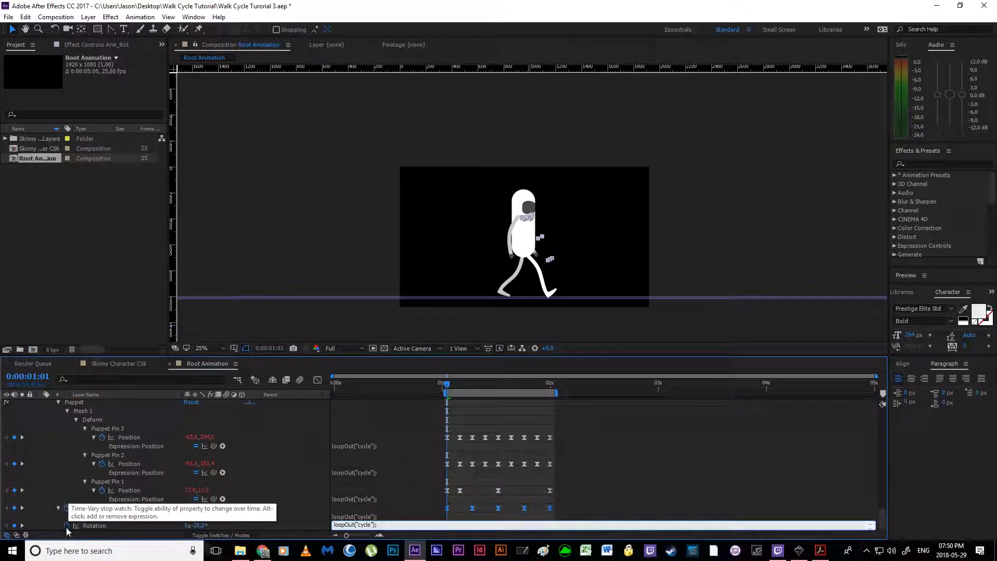
pyautogui.keyDown('alt'); pyautogui.click(66, 517); pyautogui.keyUp('alt')
pyautogui.write('loopOut("cycle");')
pyautogui.click(632, 477)
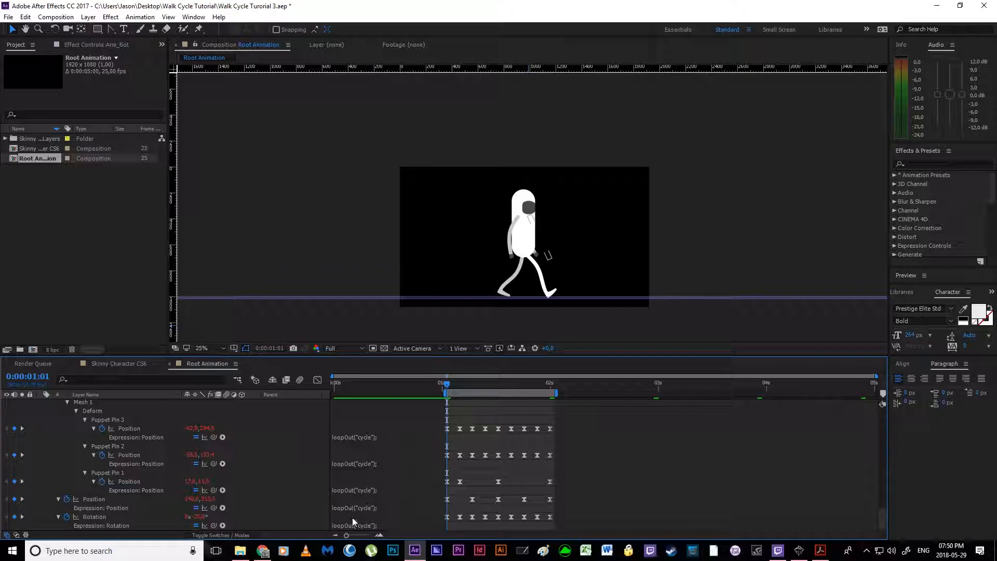
# Step: Play back the walk cycle to check its motion with the loop expressions applied
pyautogui.press('space')
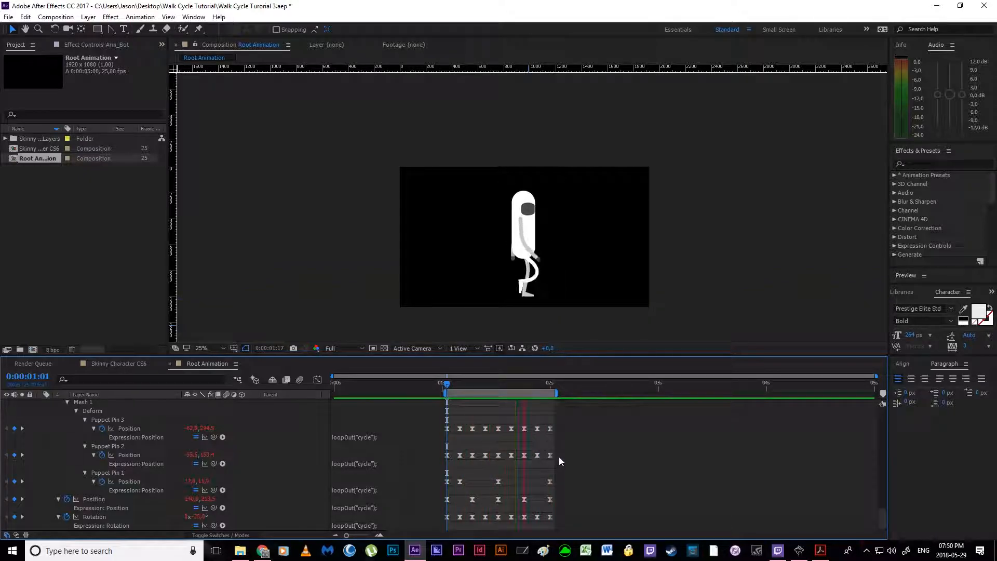
pyautogui.press('space')
pyautogui.scroll(3, 371, 450)
pyautogui.scroll(-1, 371, 450)
pyautogui.scroll(1, 394, 453)
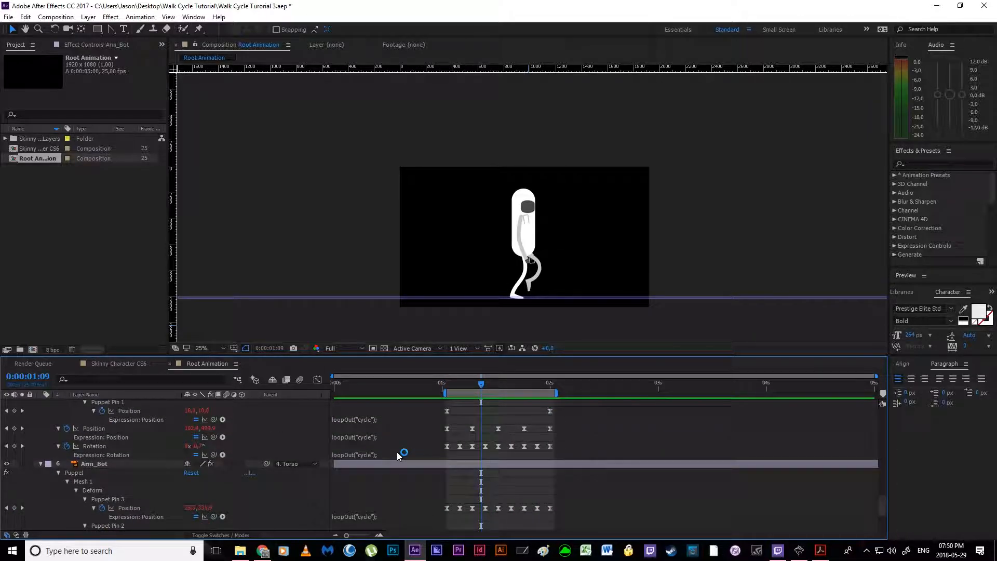
pyautogui.scroll(-3, 440, 483)
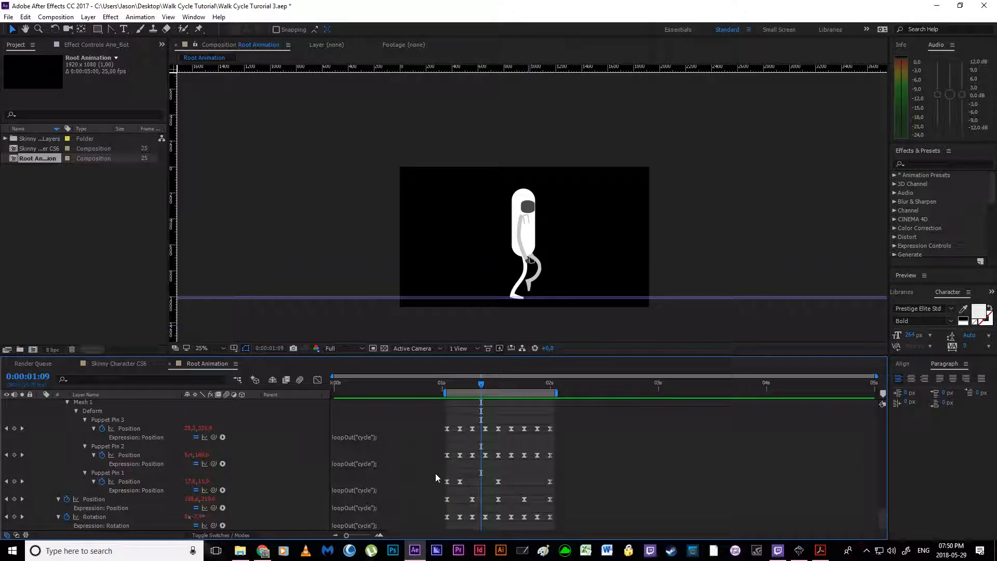
pyautogui.moveTo(410, 418); pyautogui.dragTo(554, 517)
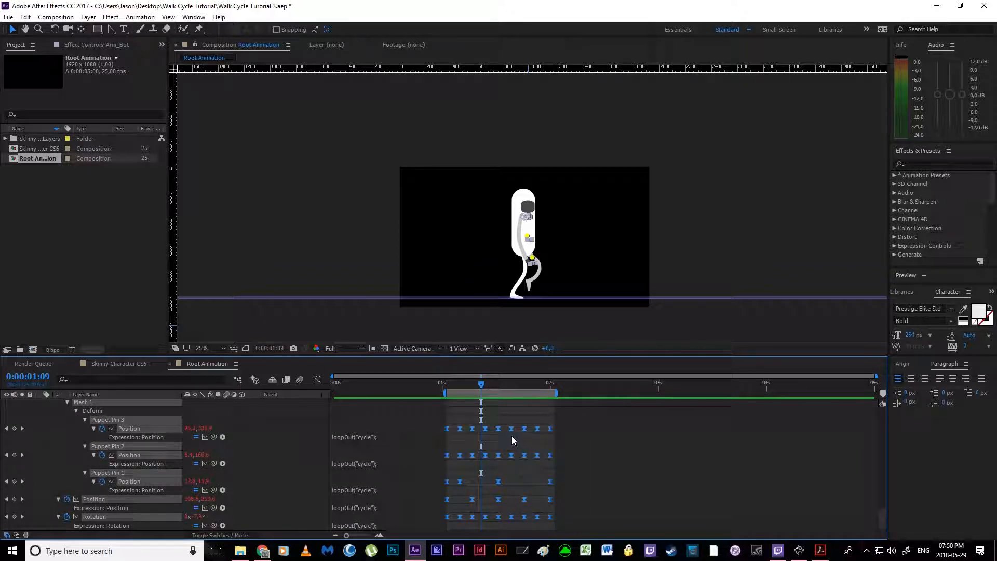
pyautogui.click(470, 429)
pyautogui.scroll(2, 470, 429)
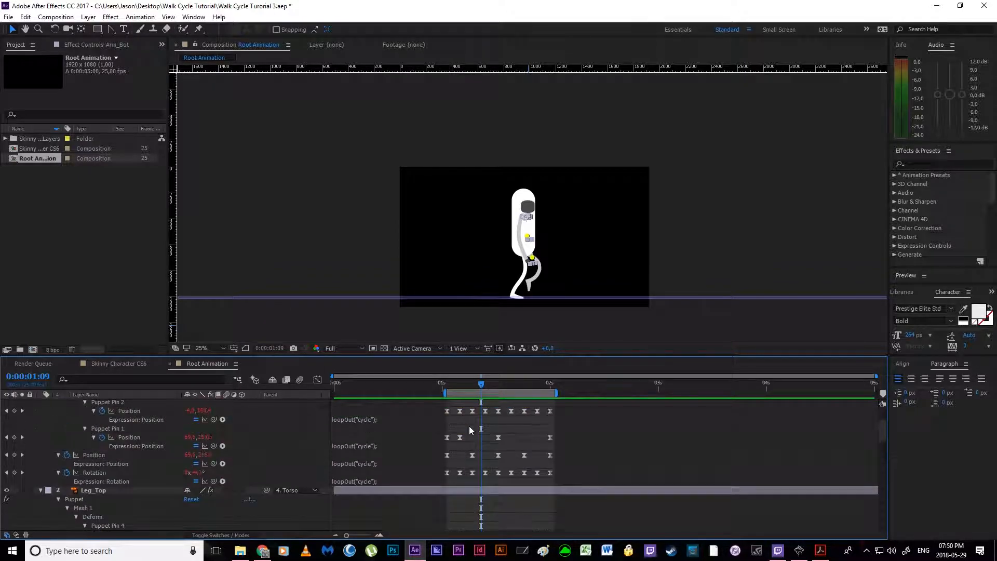
# Step: Try moving all of Arm_Top's keyframes about four frames earlier, preview the offset arm swing, and undo the move
pyautogui.moveTo(410, 413); pyautogui.dragTo(587, 526)
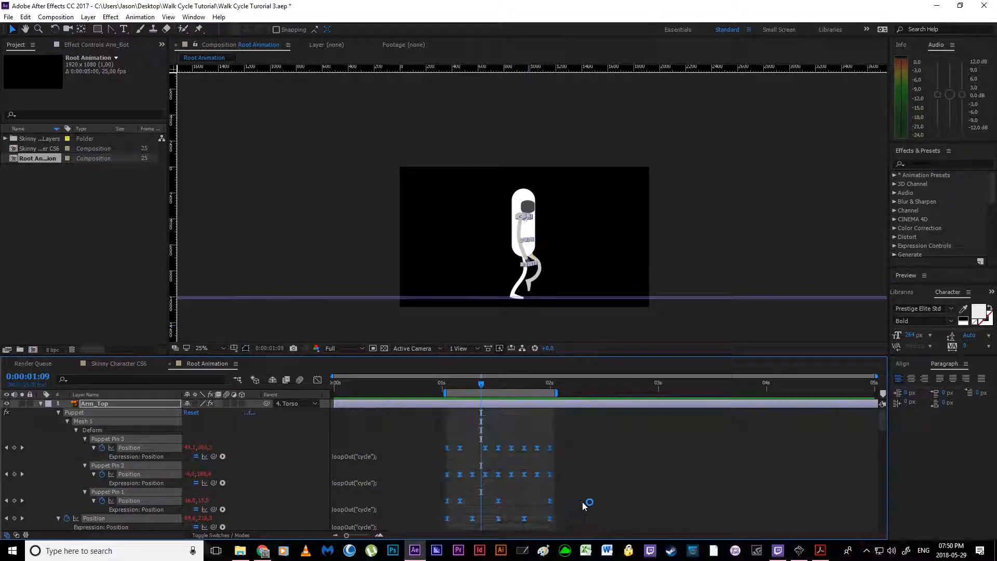
pyautogui.scroll(-2, 582, 501)
pyautogui.click(494, 474)
pyautogui.moveTo(437, 481); pyautogui.dragTo(585, 491)
pyautogui.moveTo(485, 482); pyautogui.dragTo(468, 485)
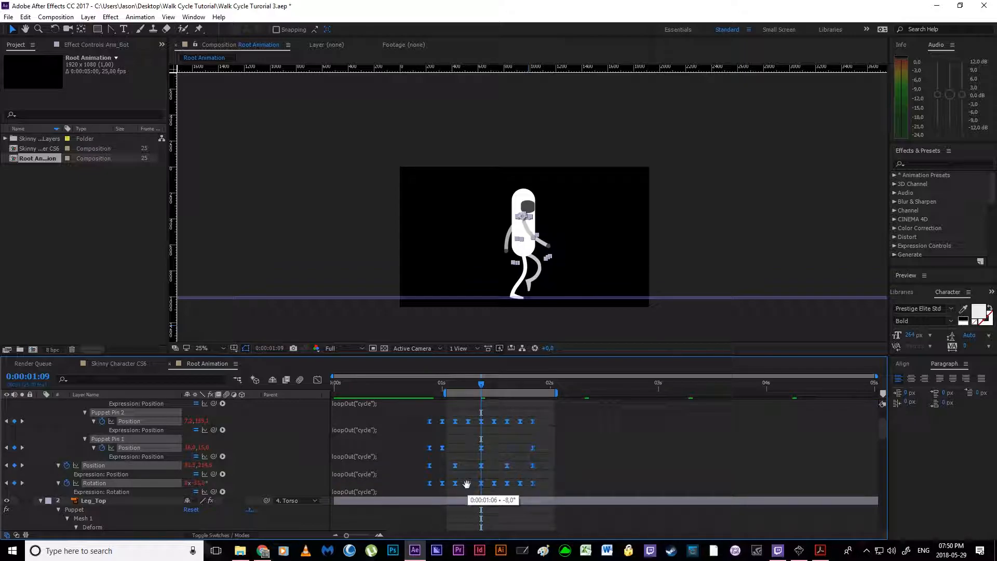
pyautogui.press('space')
pyautogui.hotkey('ctrl', 'z')
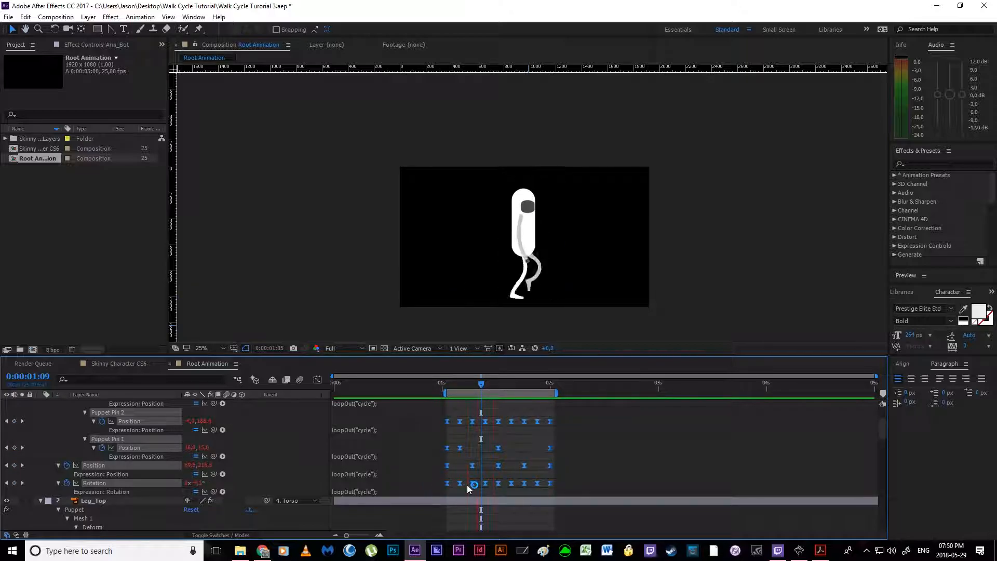
pyautogui.press('space')
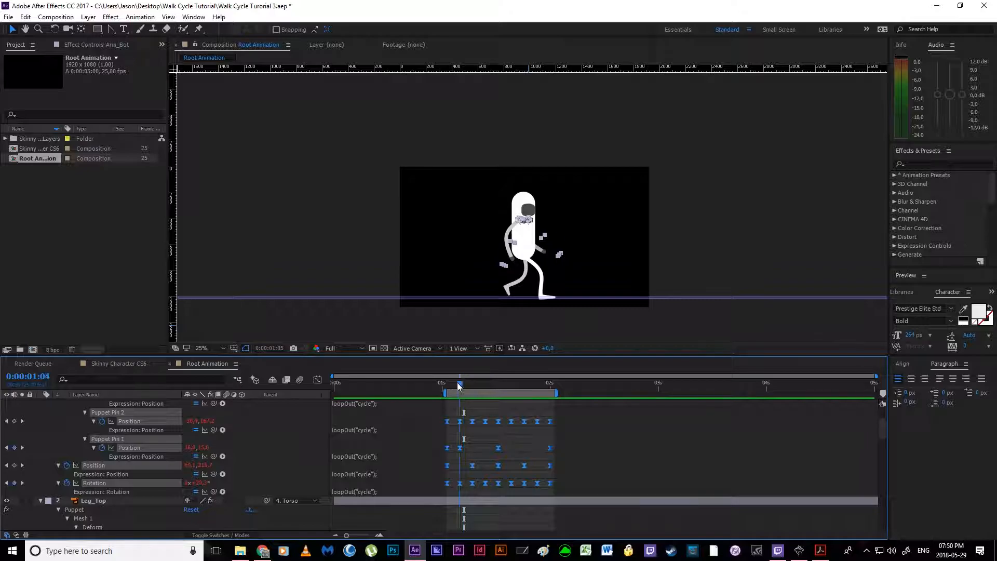
# Step: Try shifting all Arm_Top keyframes earlier in three-frame steps, aligning the following keyframe with 0:00:01:01 each time and previewing the arm swing
pyautogui.moveTo(462, 386); pyautogui.dragTo(449, 386)
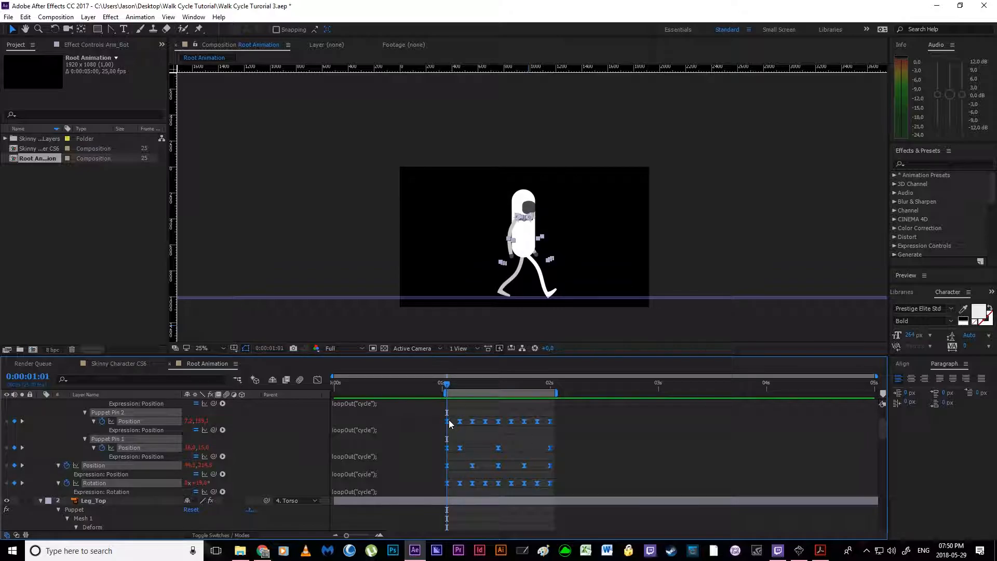
pyautogui.moveTo(460, 422); pyautogui.dragTo(443, 422)
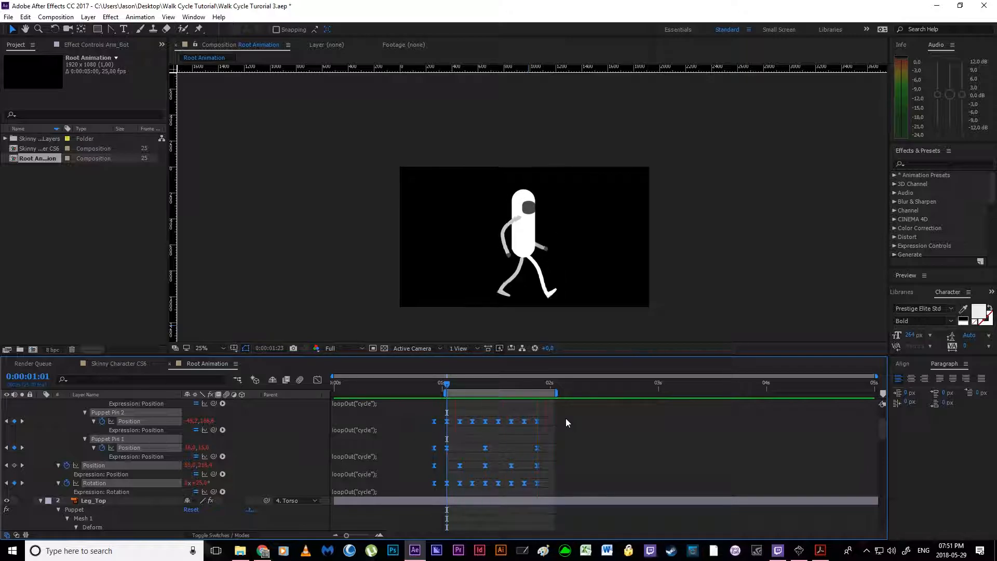
pyautogui.press('space')
pyautogui.click(448, 386)
pyautogui.moveTo(460, 422); pyautogui.dragTo(447, 421)
pyautogui.press('space')
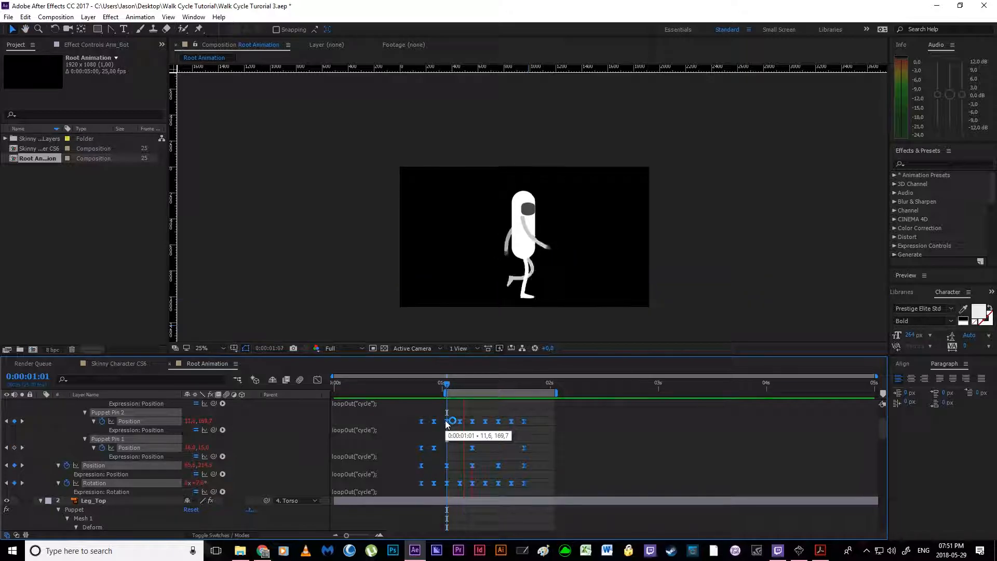
pyautogui.press('space')
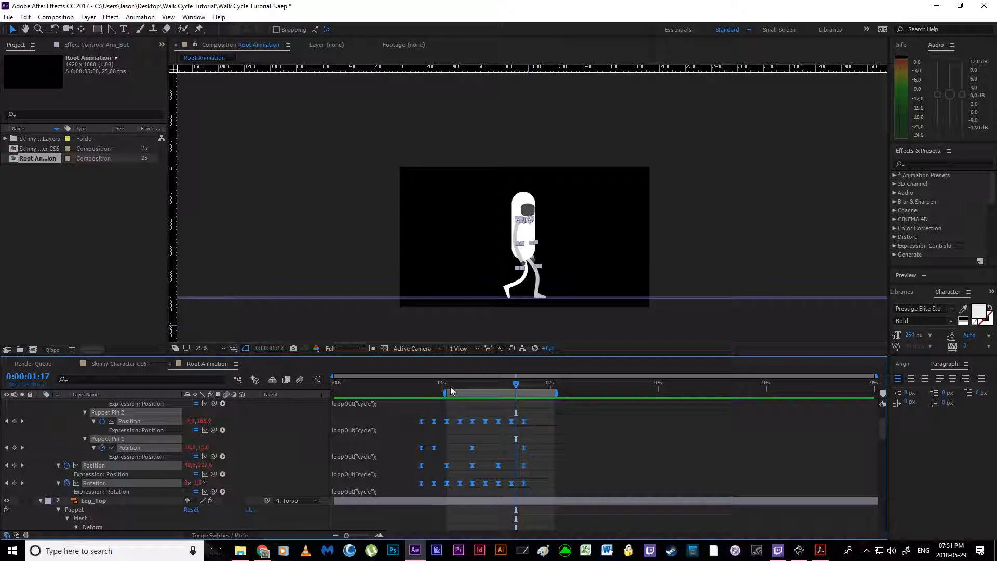
pyautogui.moveTo(460, 421); pyautogui.dragTo(448, 423)
pyautogui.press('space')
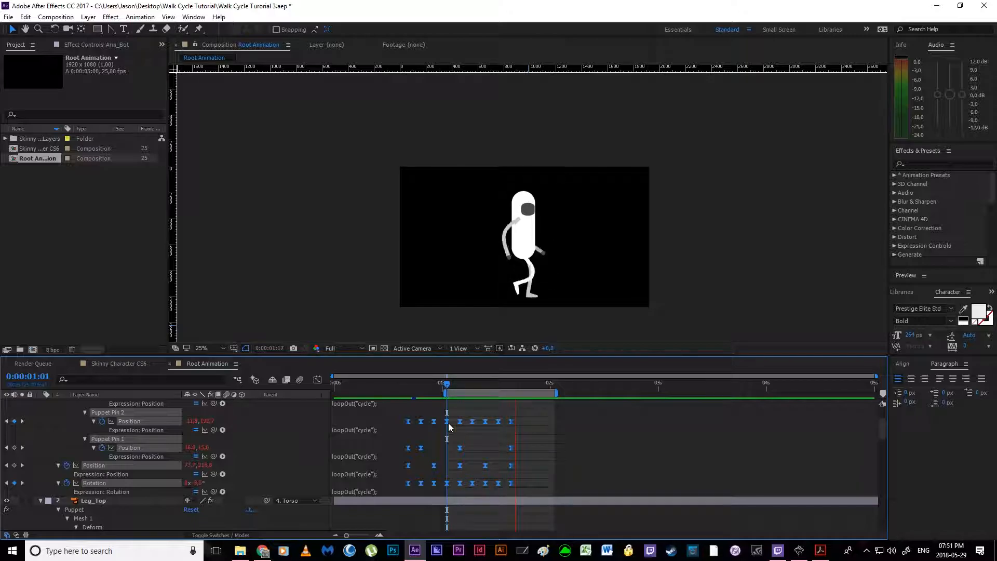
pyautogui.press('space')
# Step: Undo the Arm_Top keyframe shifts so they start at 0:00:01:01, and deselect the keyframes
pyautogui.hotkey('ctrl', 'z')
pyautogui.hotkey('ctrl', 'z')
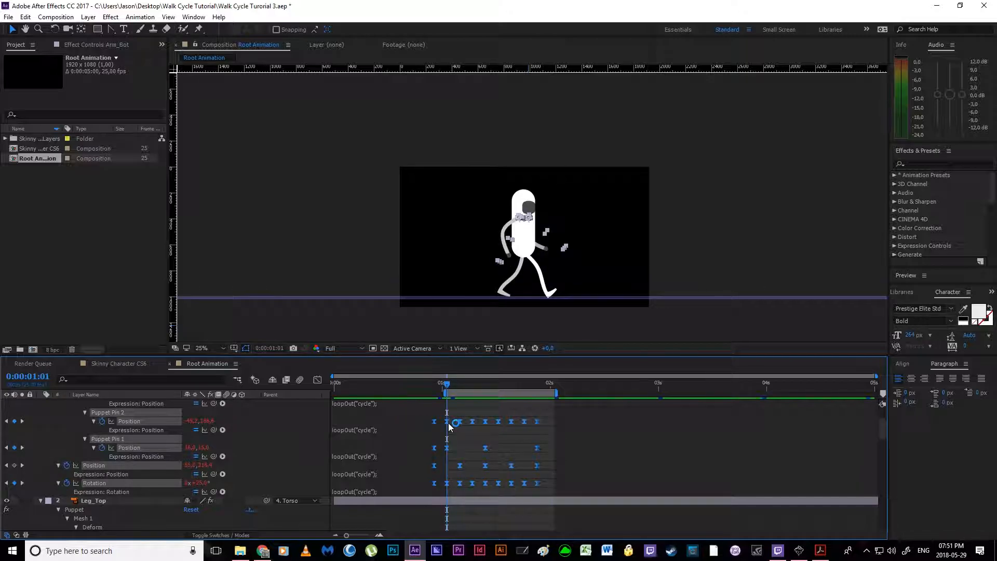
pyautogui.click(488, 428)
pyautogui.scroll(-4, 612, 439)
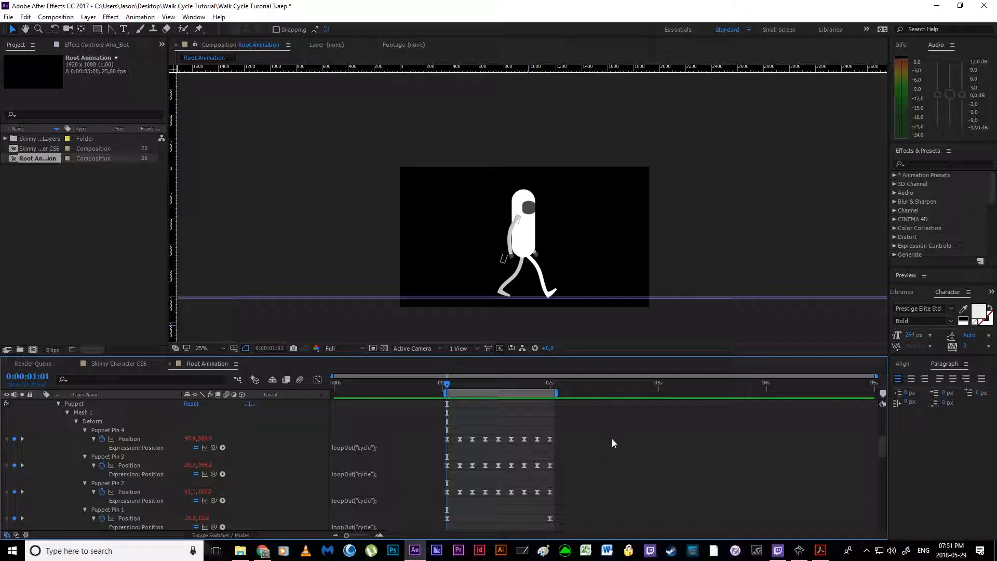
pyautogui.scroll(-3, 612, 439)
pyautogui.scroll(2, 426, 414)
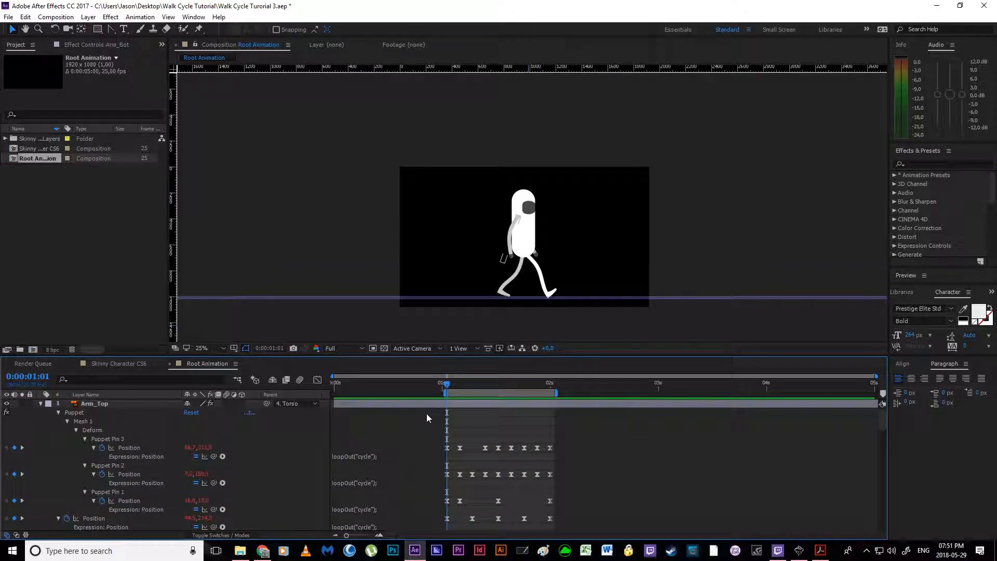
pyautogui.moveTo(418, 405); pyautogui.dragTo(596, 517)
pyautogui.scroll(-14, 559, 491)
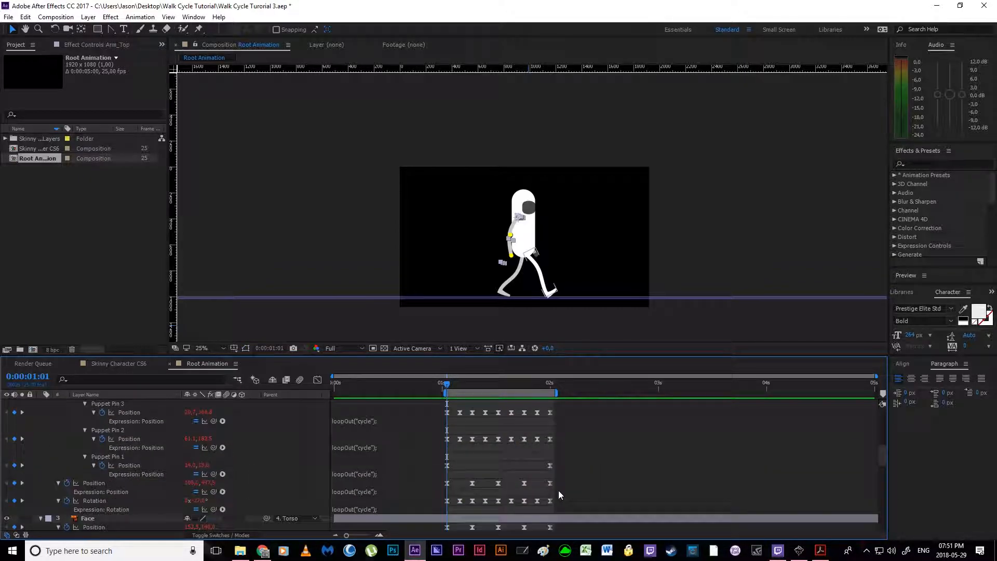
pyautogui.moveTo(410, 424); pyautogui.dragTo(663, 530)
pyautogui.click(594, 487)
pyautogui.moveTo(417, 414); pyautogui.dragTo(626, 530)
pyautogui.scroll(20, 512, 484)
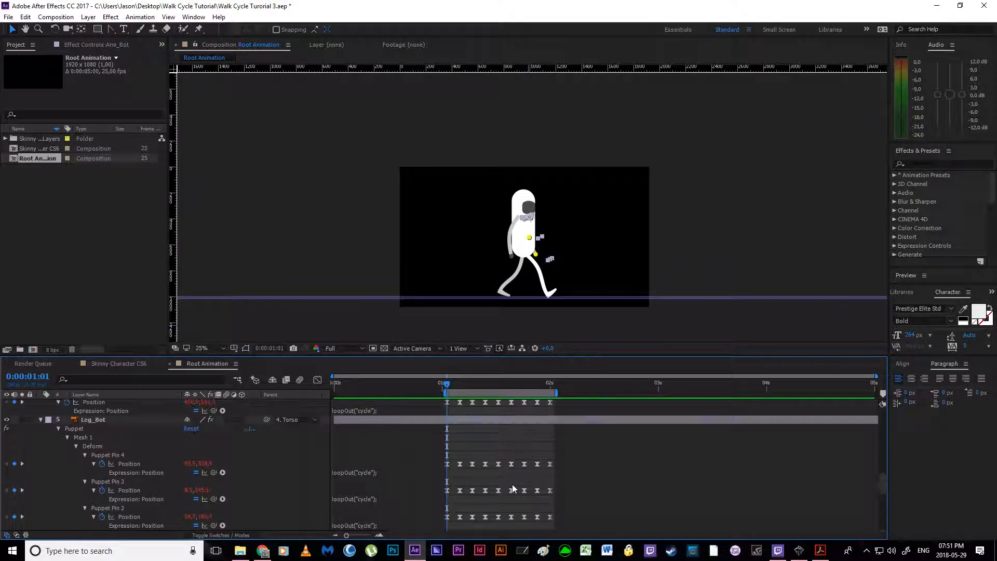
pyautogui.scroll(1, 512, 484)
pyautogui.scroll(-1, 512, 484)
pyautogui.scroll(1, 512, 484)
pyautogui.scroll(-2, 512, 485)
pyautogui.scroll(1, 513, 485)
# Step: Try moving all Arm_Top keyframes about 14 frames later, preview the walk cycle, and undo the move
pyautogui.moveTo(415, 413); pyautogui.dragTo(603, 526)
pyautogui.scroll(1, 470, 459)
pyautogui.moveTo(460, 447); pyautogui.dragTo(519, 459)
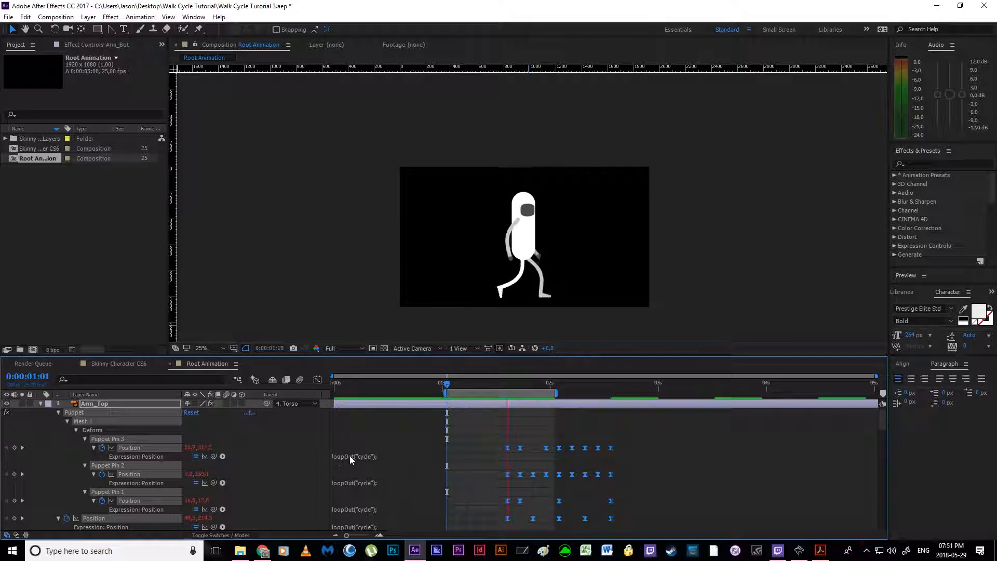
pyautogui.press('space')
pyautogui.hotkey('ctrl', 'z')
# Step: Deselect the Arm_Top keyframes and play back the walk cycle with their original timing
pyautogui.click(647, 455)
pyautogui.click(613, 435)
pyautogui.press('space')
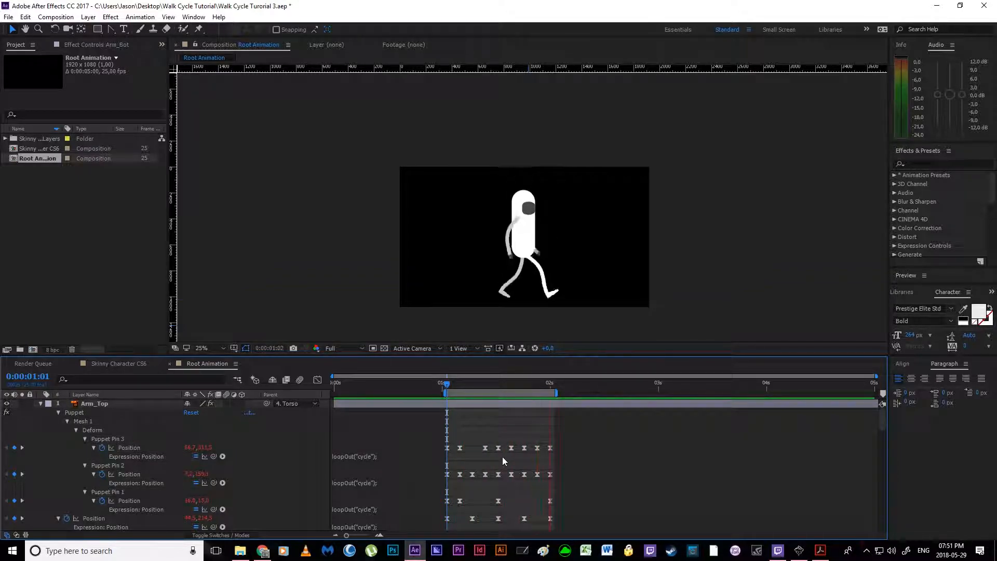
pyautogui.press('space')
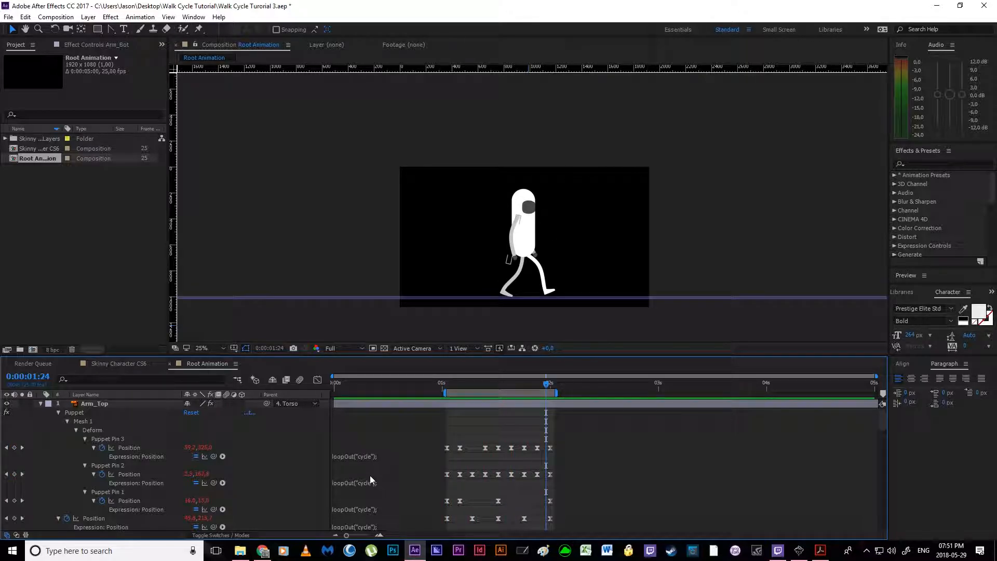
# Step: Collapse the properties of all six character layers and lock the layers, checking the walk cycle in playback
pyautogui.hotkey('ctrl', 'a')
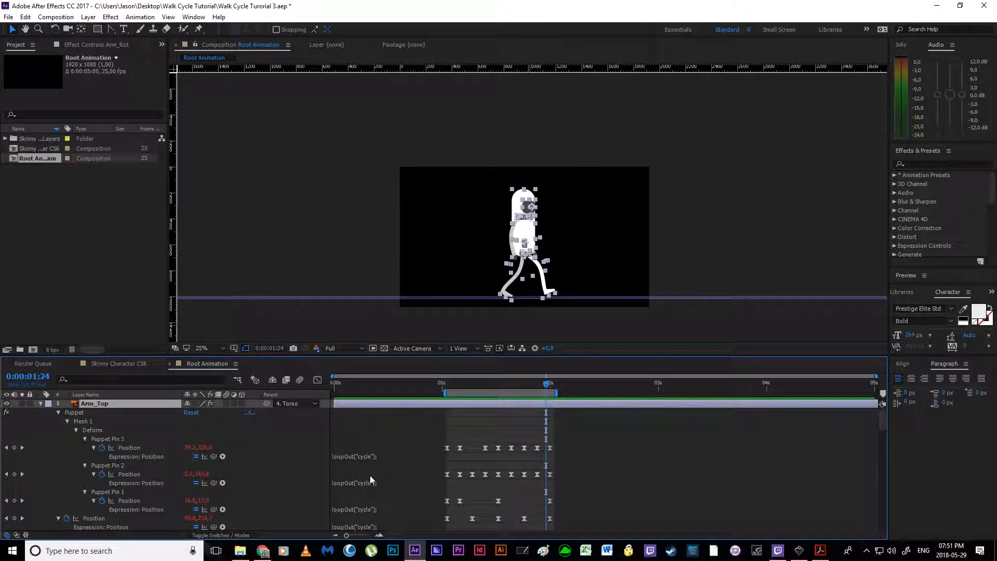
pyautogui.press('u')
pyautogui.click(239, 494)
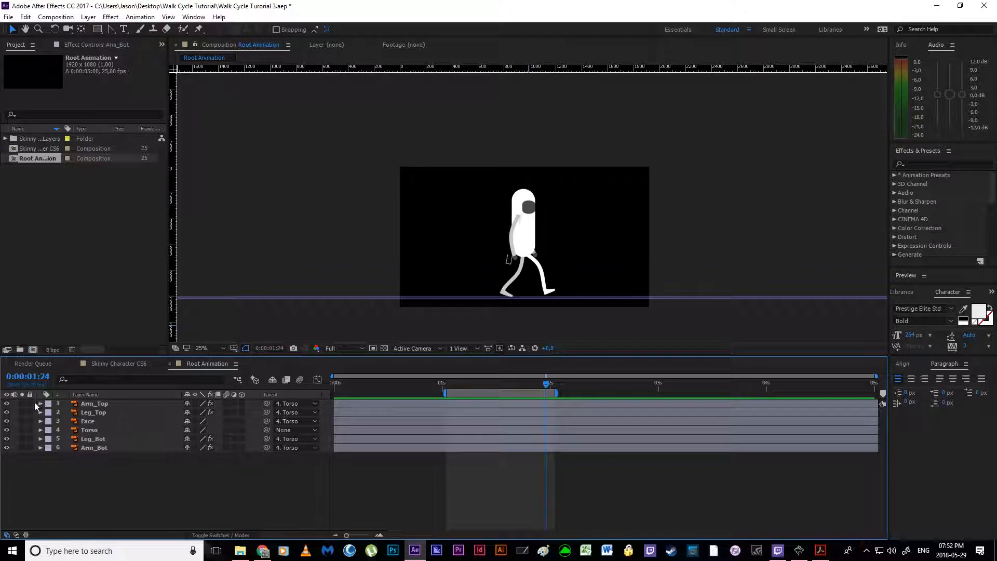
pyautogui.press('space')
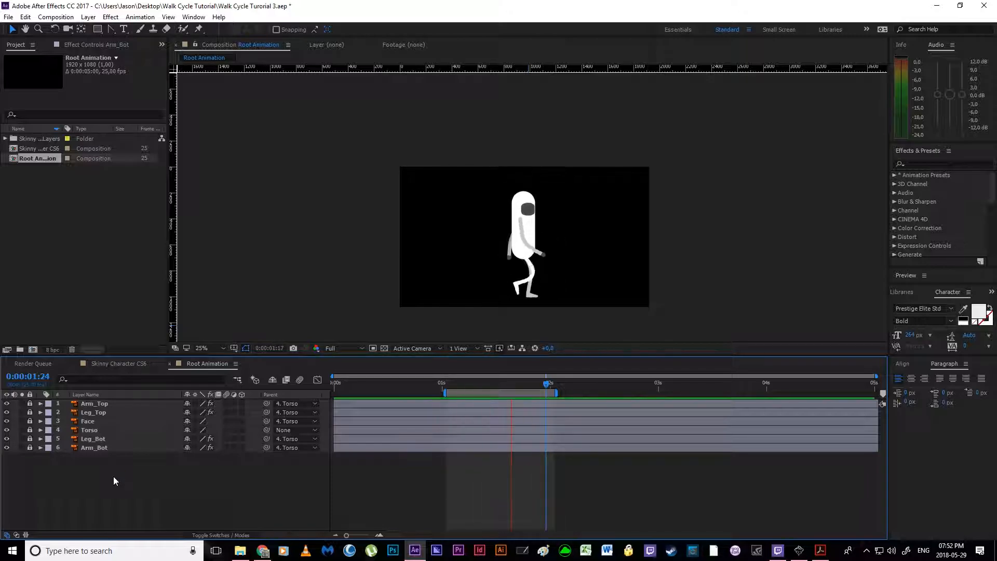
pyautogui.press('space')
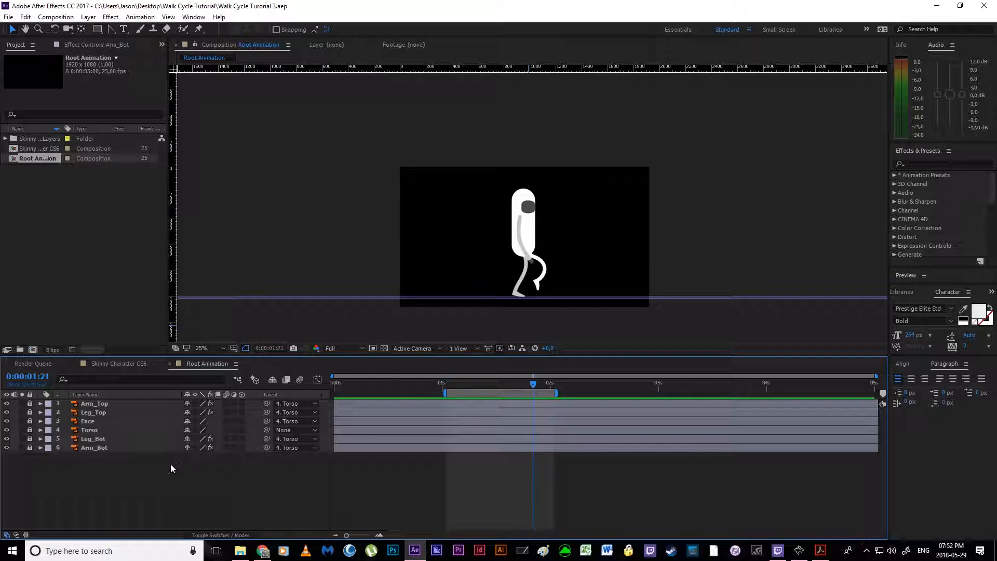
# Step: Add a null object to Root Animation, unlock the Torso layer and parent Torso to the null
pyautogui.rightClick(151, 485)
pyautogui.moveTo(177, 387)
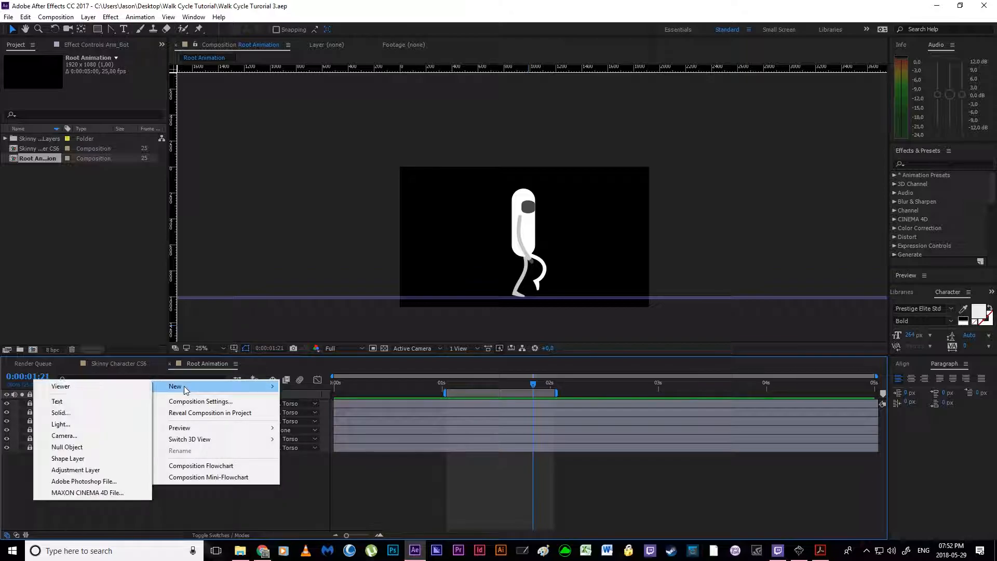
pyautogui.click(83, 447)
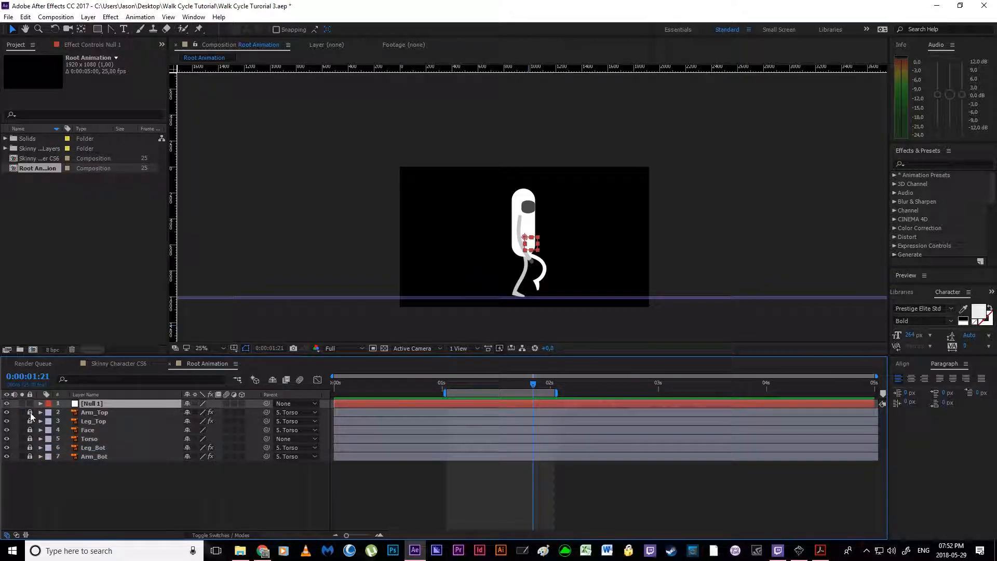
pyautogui.click(30, 439)
pyautogui.click(84, 438)
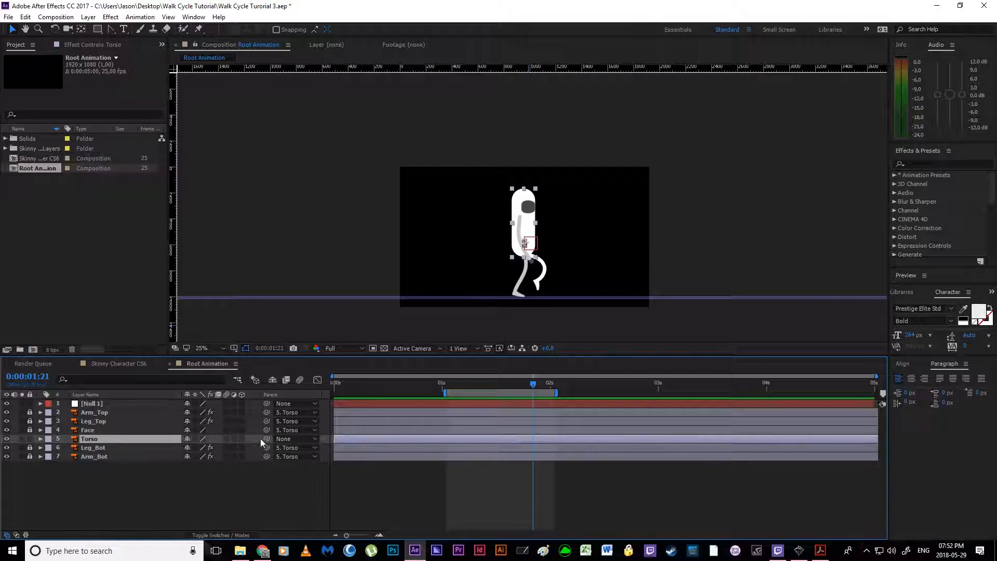
pyautogui.moveTo(267, 438); pyautogui.dragTo(111, 403)
# Step: Scale the null down to shrink the whole character and move it down so the feet stay near the ground guide
pyautogui.click(111, 404)
pyautogui.press('s')
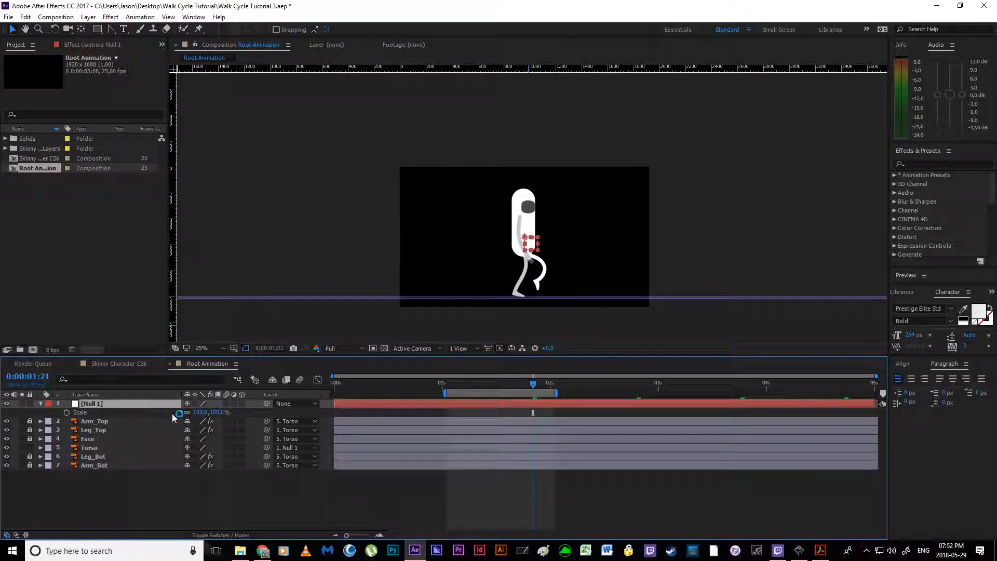
pyautogui.moveTo(202, 415); pyautogui.dragTo(189, 414)
pyautogui.moveTo(522, 237); pyautogui.dragTo(522, 250)
pyautogui.click(207, 481)
# Step: Delete the null layer from Root Animation and save the project
pyautogui.click(104, 403)
pyautogui.press('Delete')
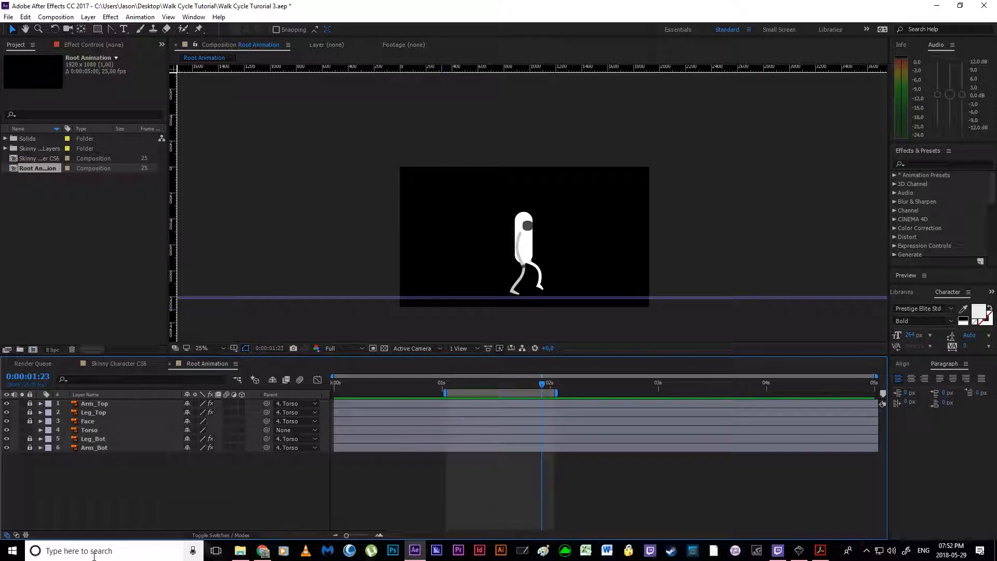
pyautogui.hotkey('ctrl', 's')
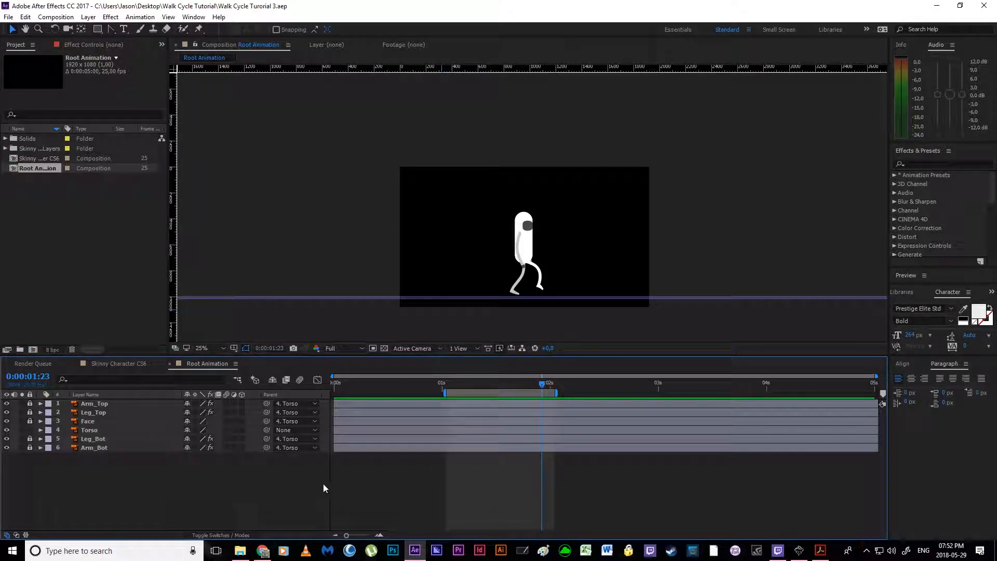
# Step: Play back the resized character's walk cycle from 0:00:01:01
pyautogui.moveTo(463, 383)
pyautogui.mouseDown()
pyautogui.moveTo(447, 388)
pyautogui.moveTo(520, 391)
pyautogui.moveTo(444, 387)
pyautogui.mouseUp()
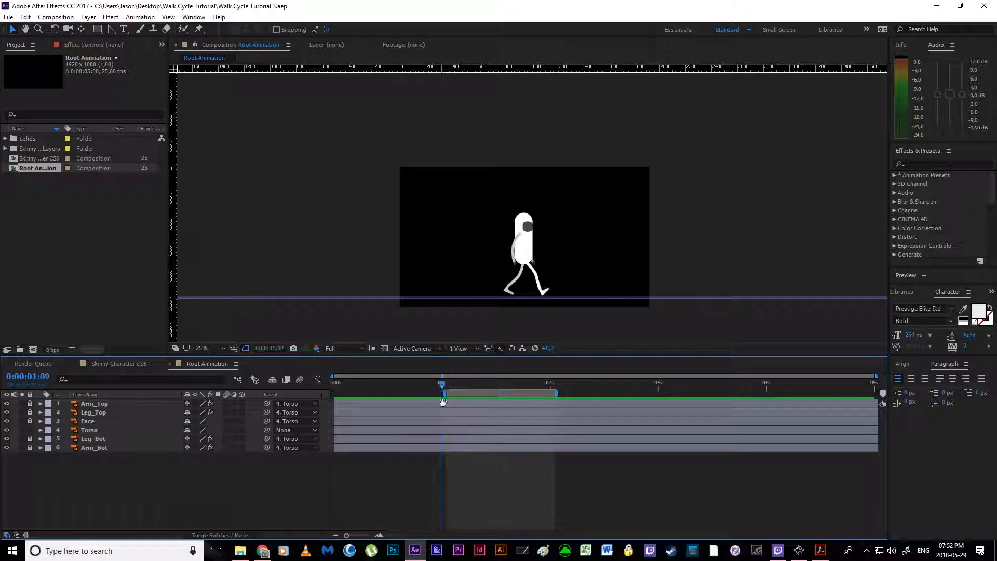
pyautogui.press('space')
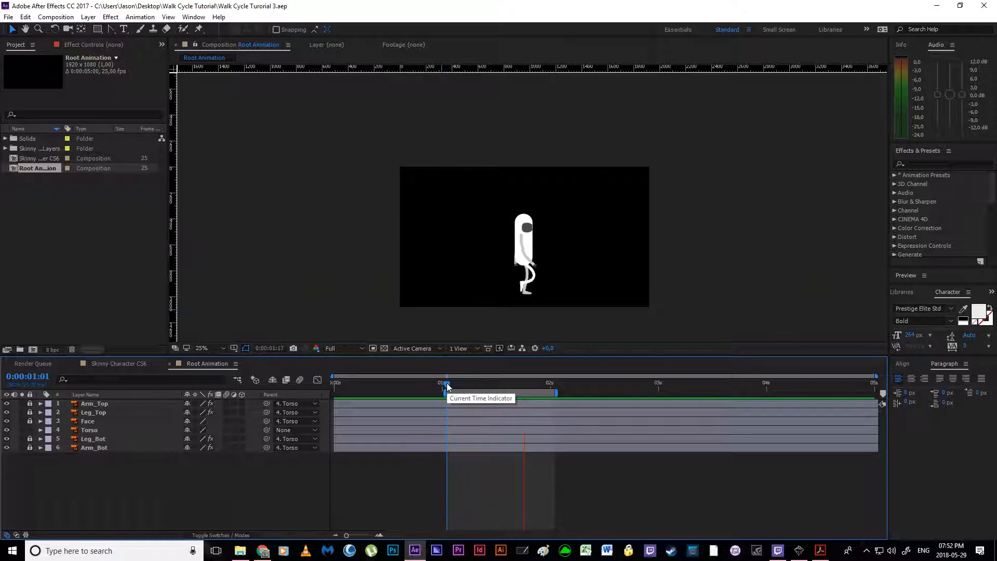
pyautogui.press('space')
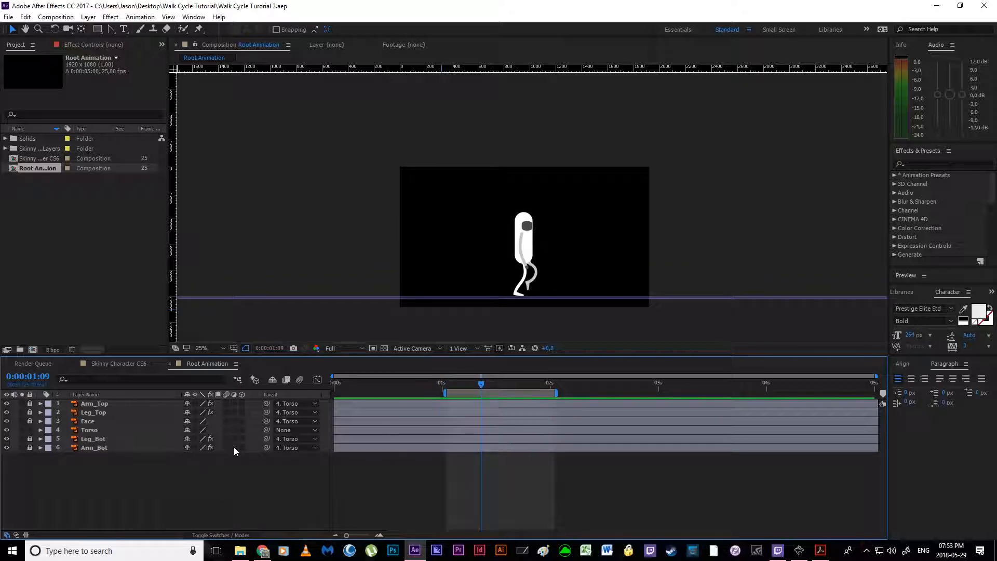
# Step: Create a 1920 × 1080 px dark royal blue solid layer in Root Animation
pyautogui.click(88, 17)
pyautogui.moveTo(87, 29)
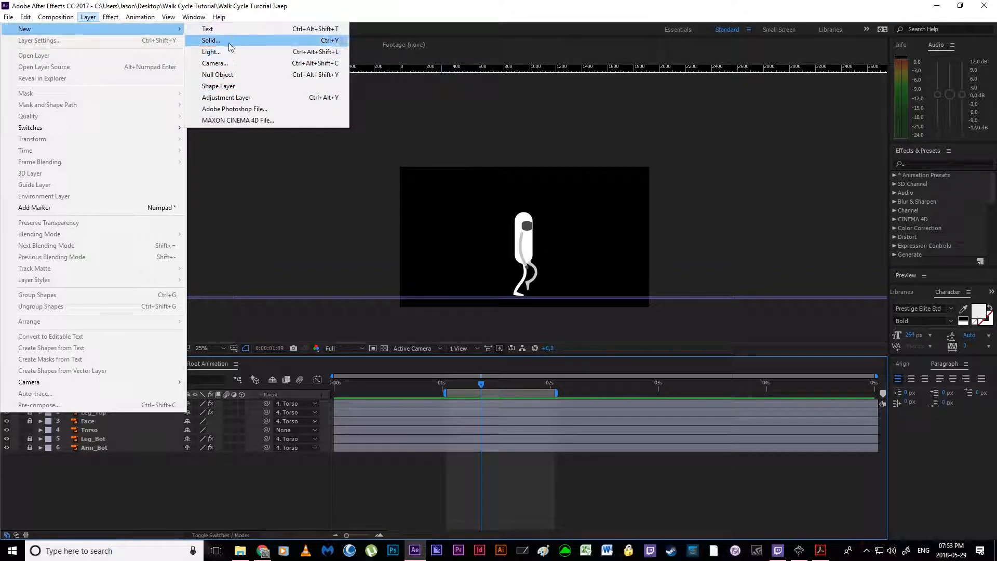
pyautogui.click(331, 42)
pyautogui.moveTo(649, 77); pyautogui.dragTo(338, 98)
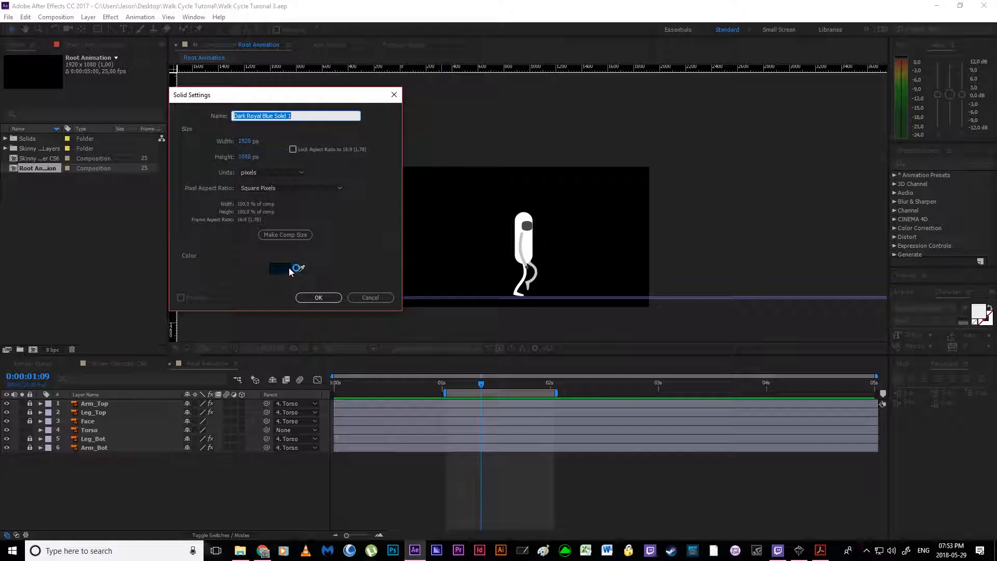
pyautogui.click(319, 297)
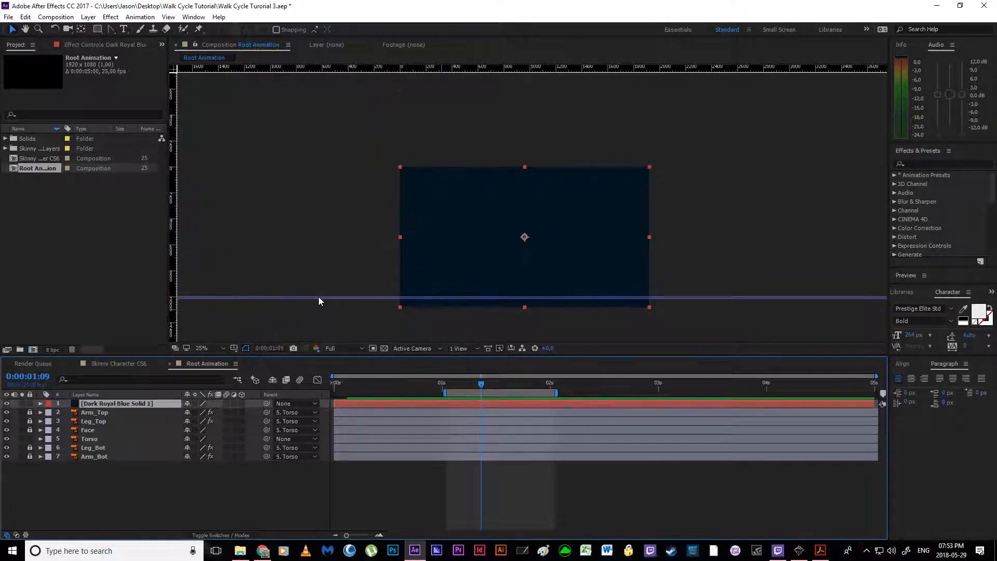
pyautogui.click(209, 511)
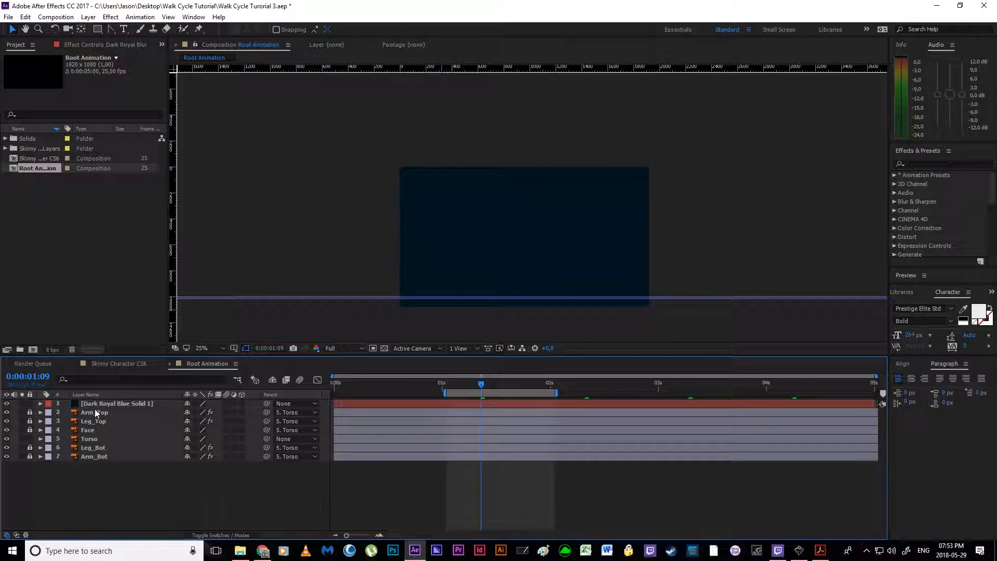
# Step: Move the dark blue solid beneath all character layers so it serves as the background
pyautogui.click(111, 404)
pyautogui.moveTo(106, 406); pyautogui.dragTo(129, 469)
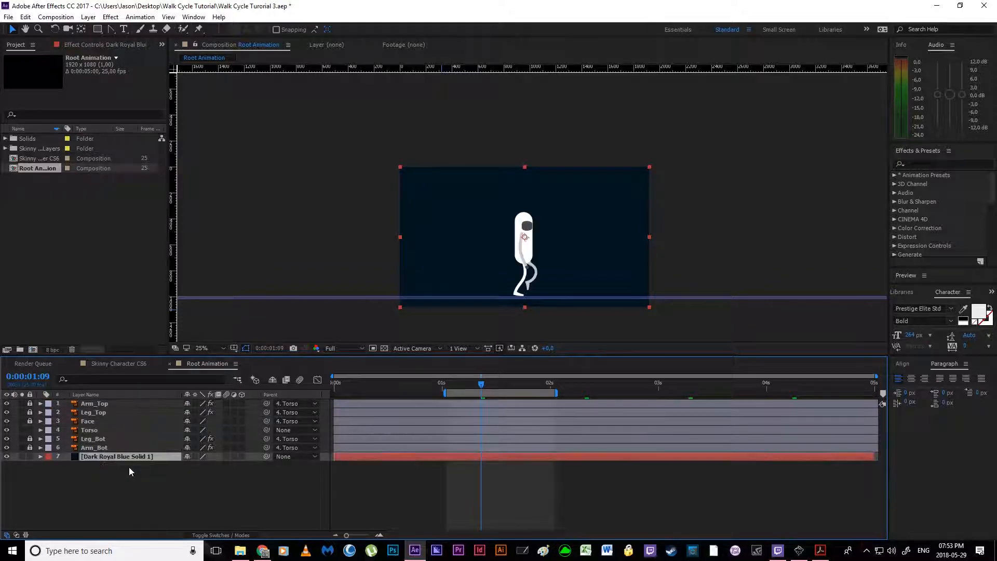
pyautogui.click(130, 468)
pyautogui.click(129, 457)
pyautogui.scroll(2, 430, 269)
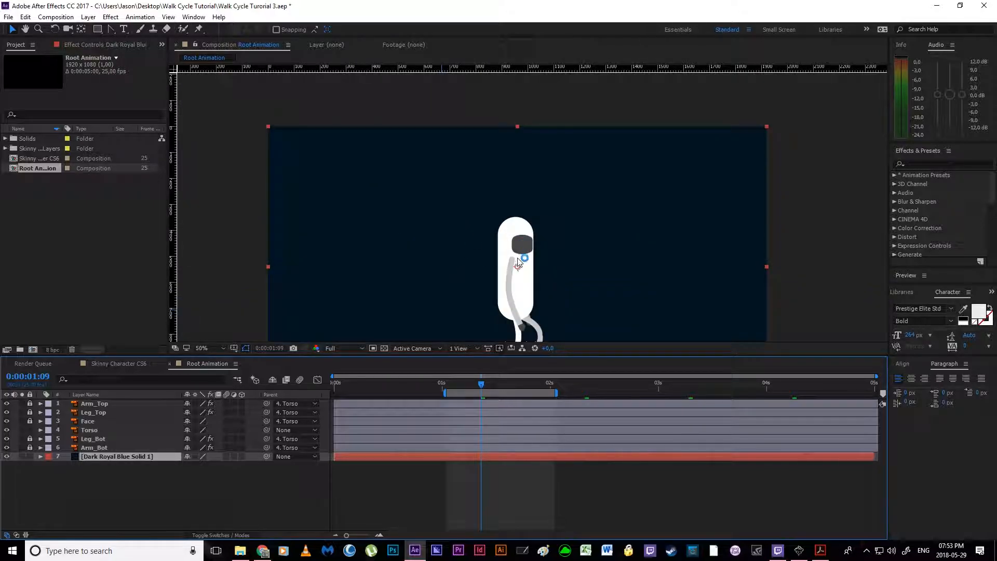
pyautogui.scroll(-2, 516, 245)
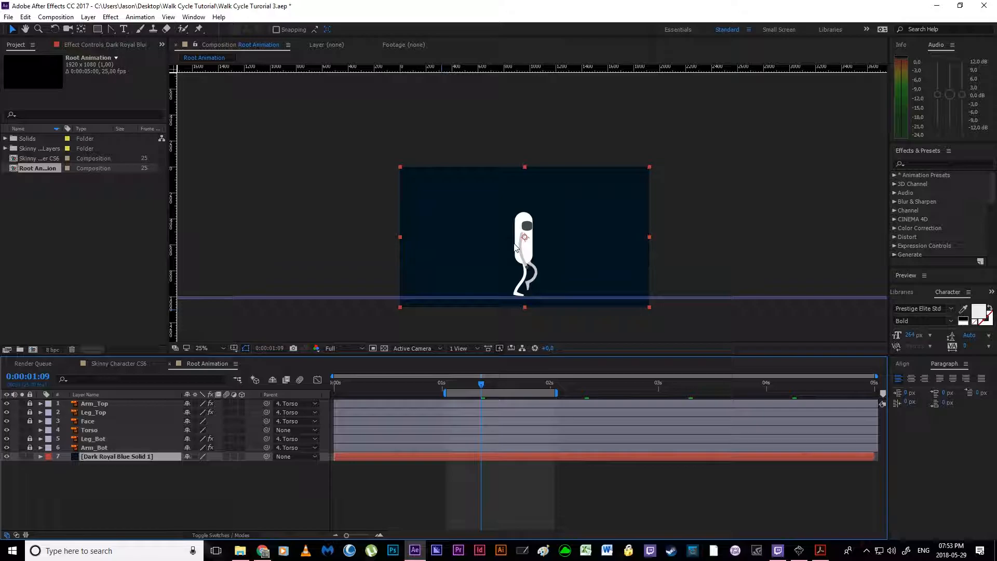
# Step: Recolour the background solid to a brighter royal blue at 29% brightness
pyautogui.hotkey('ctrl', 'shift', 'y')
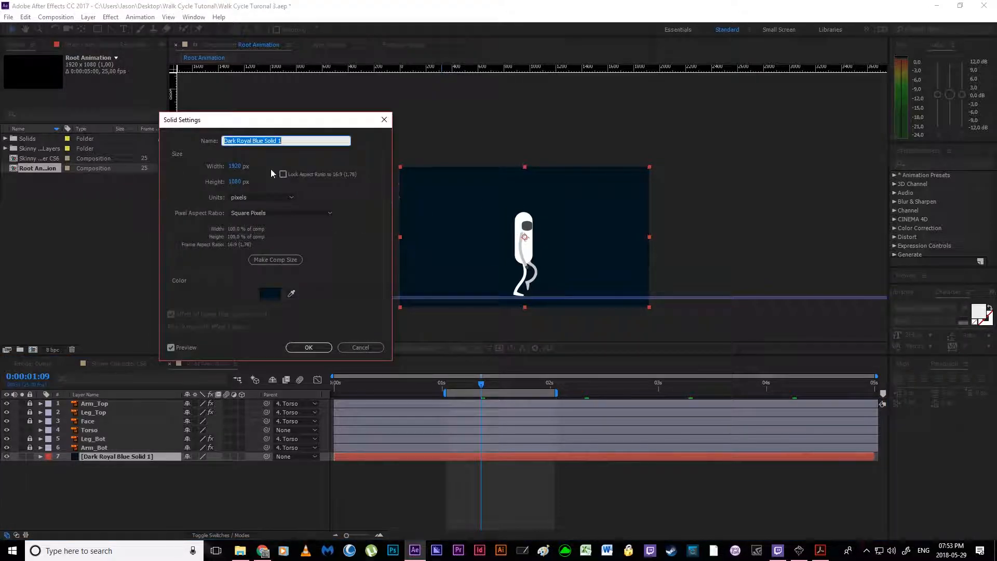
pyautogui.click(270, 295)
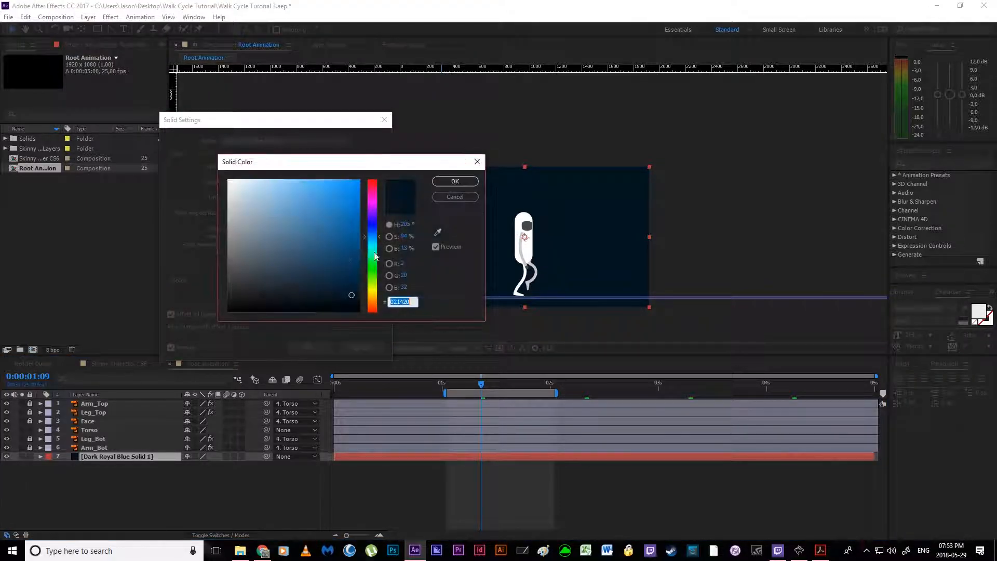
pyautogui.moveTo(352, 293)
pyautogui.mouseDown()
pyautogui.moveTo(350, 258)
pyautogui.moveTo(352, 273)
pyautogui.mouseUp()
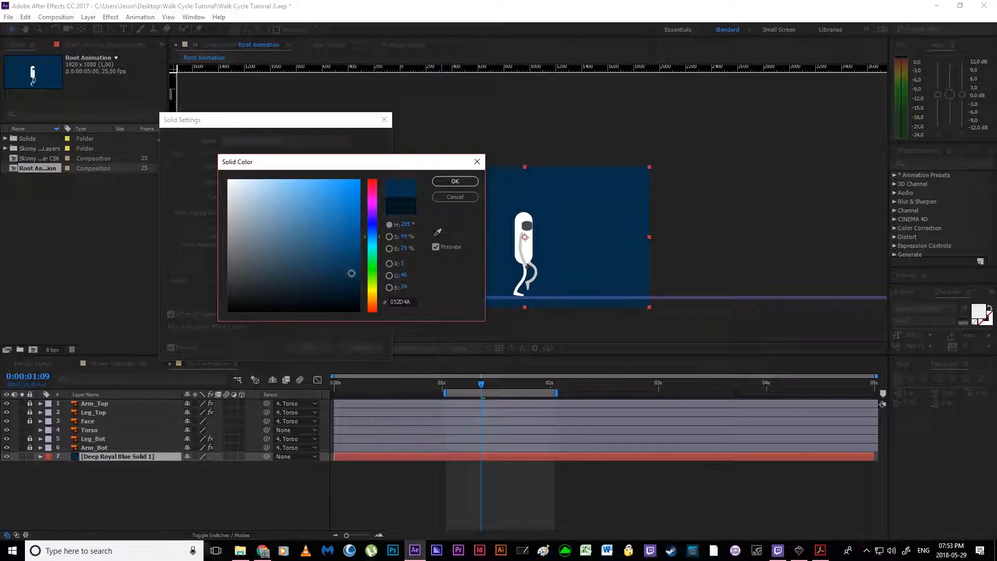
pyautogui.click(455, 181)
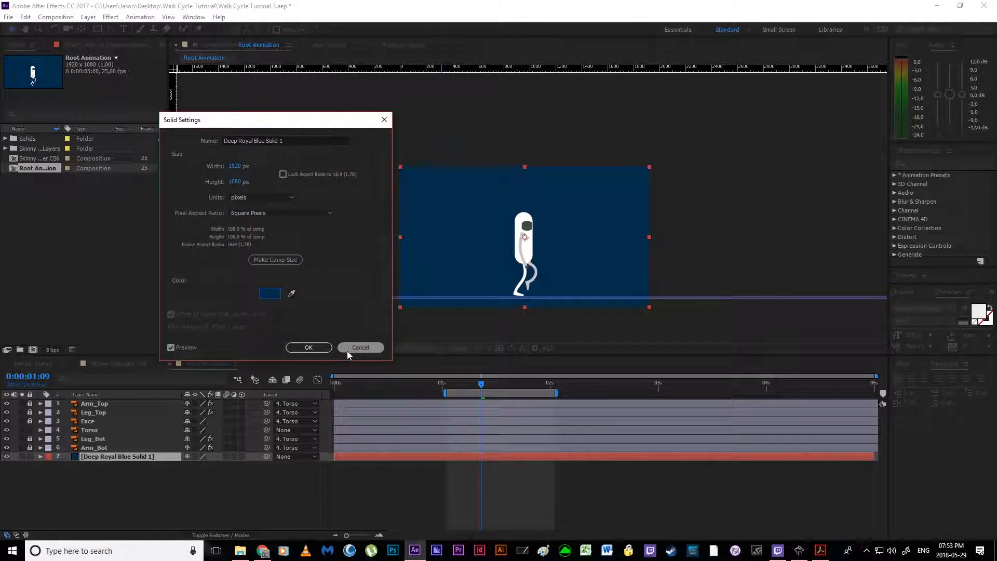
pyautogui.click(323, 347)
# Step: Duplicate the background solid and give the upper copy its own darker blue colour, hex 021522
pyautogui.click(138, 459)
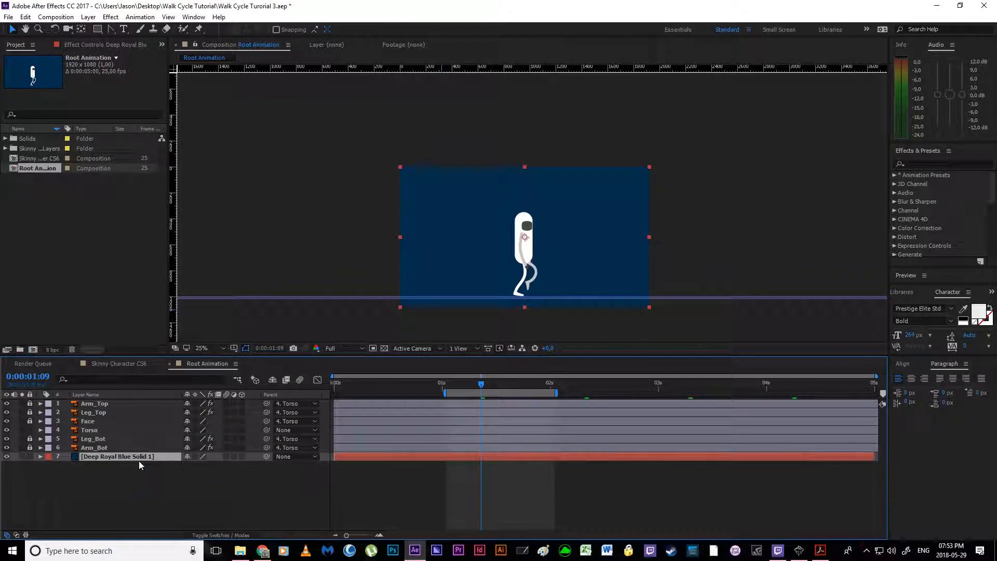
pyautogui.hotkey('ctrl', 'd')
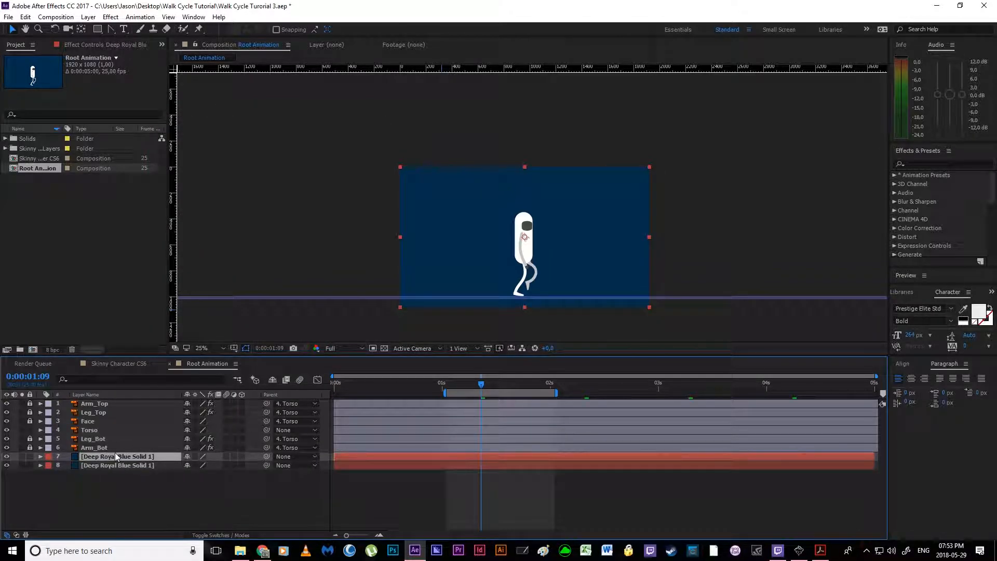
pyautogui.hotkey('ctrl', 'shift', 'y')
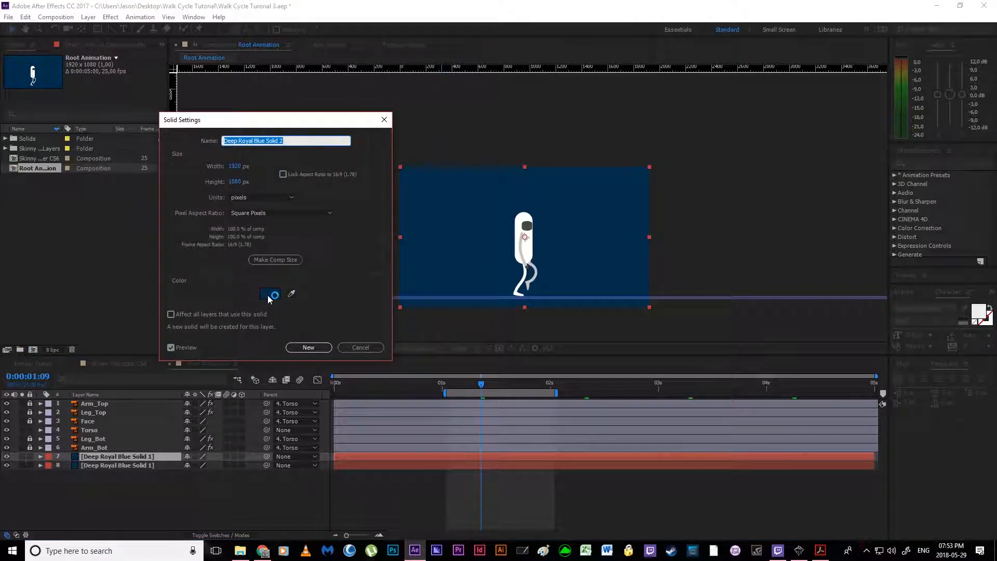
pyautogui.click(267, 295)
pyautogui.moveTo(352, 273); pyautogui.dragTo(352, 294)
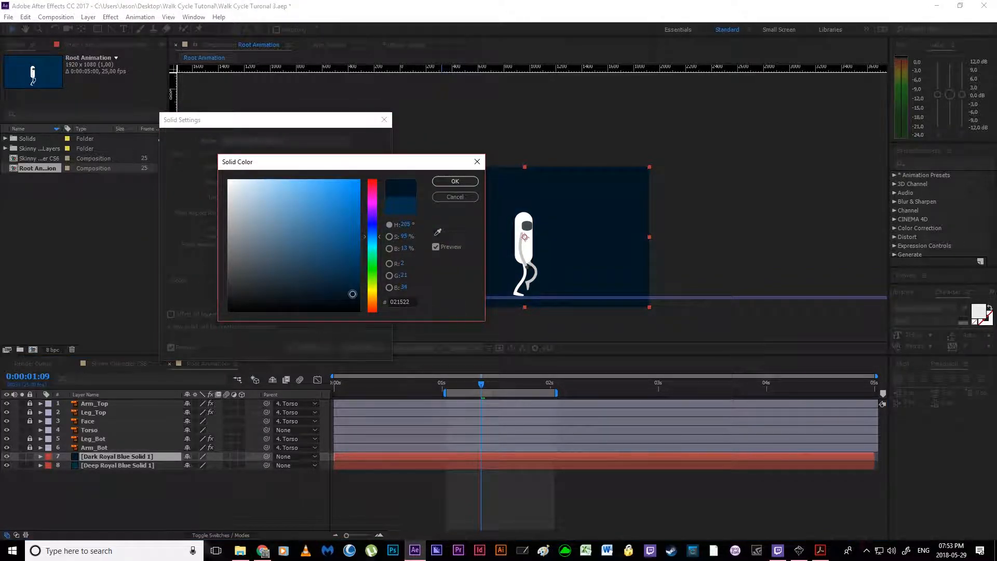
pyautogui.click(475, 183)
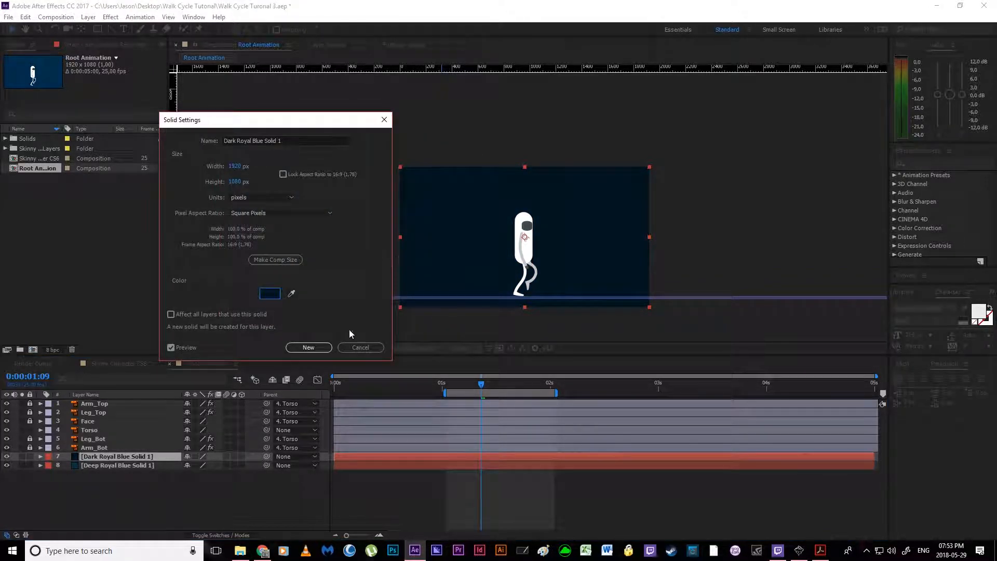
pyautogui.click(306, 348)
# Step: Move the darker solid down to form a ground strip behind the character's feet, and preview the walk cycle
pyautogui.moveTo(413, 263); pyautogui.dragTo(457, 226)
pyautogui.scroll(2, 448, 320)
pyautogui.press('space')
pyautogui.scroll(4, 426, 261)
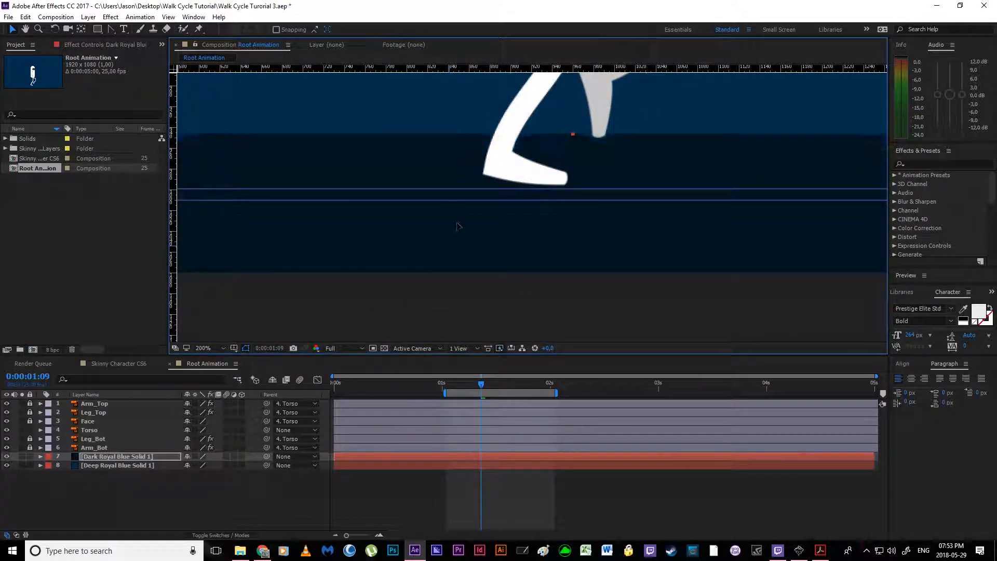
pyautogui.scroll(-3, 456, 224)
pyautogui.press('space')
pyautogui.moveTo(658, 272); pyautogui.dragTo(601, 292)
pyautogui.click(691, 303)
pyautogui.press('space')
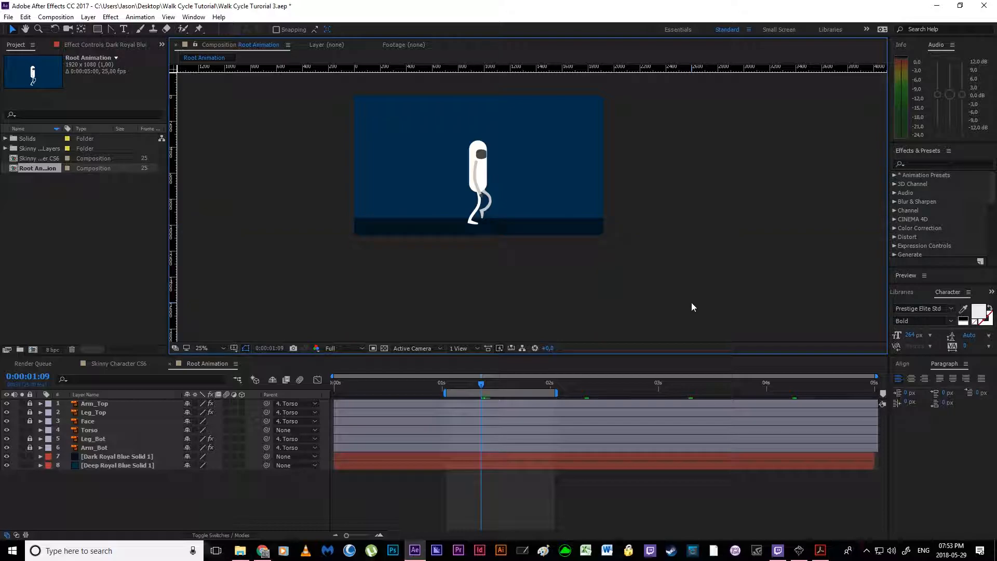
# Step: Adjust the ground strip's position slightly under the feet and play back the walk cycle again
pyautogui.click(516, 288)
pyautogui.moveTo(516, 288); pyautogui.dragTo(526, 284)
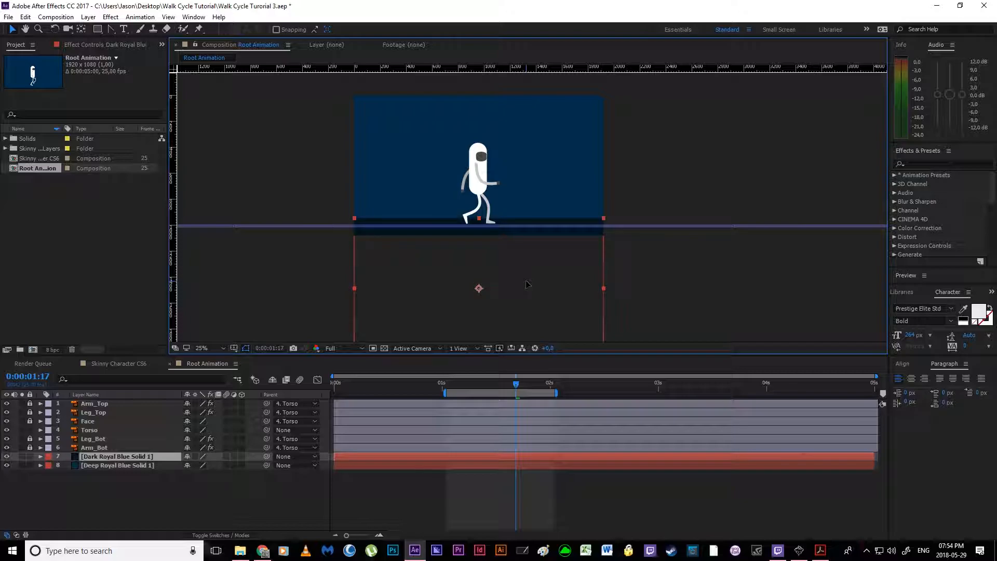
pyautogui.click(702, 304)
pyautogui.press('space')
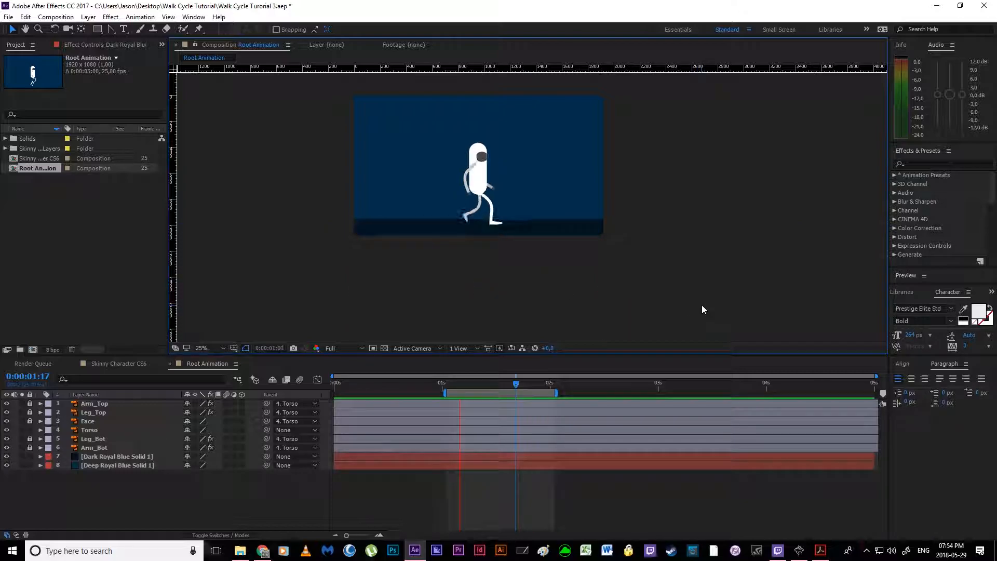